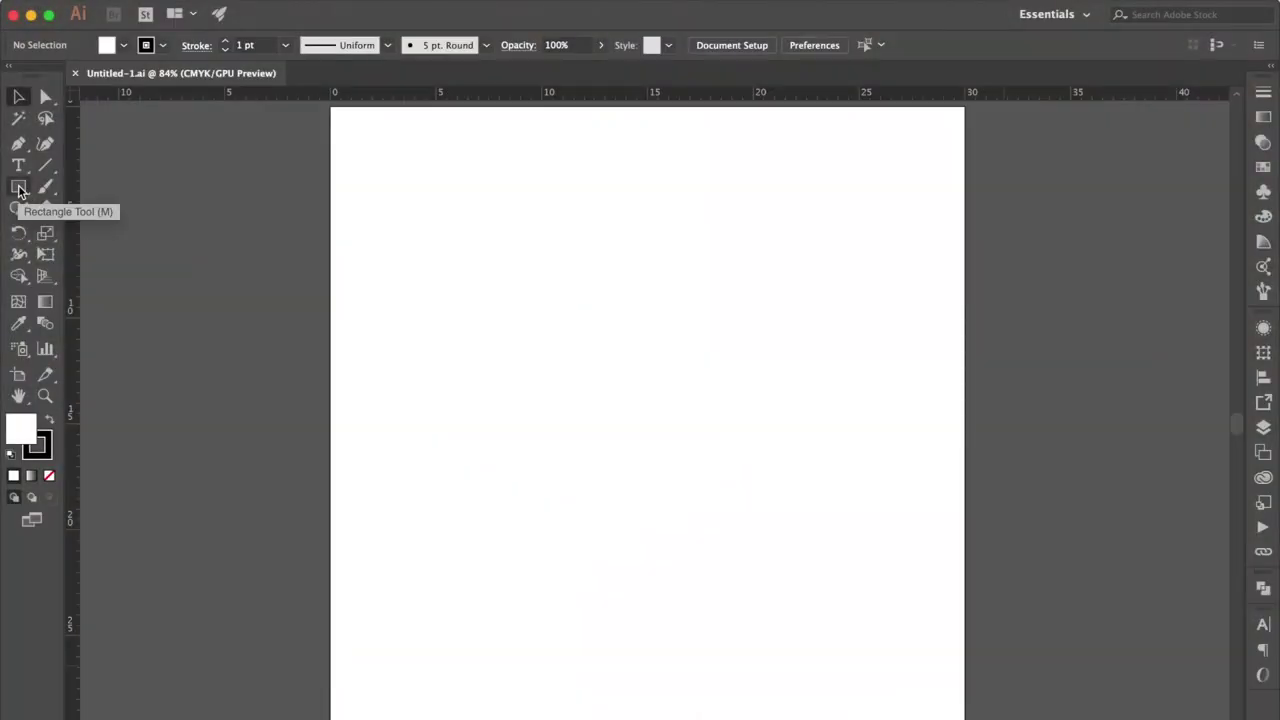
Step: Draw a very thin horizontal ellipse about 28.5 cm wide and 0.13 cm high, with black fill and no stroke
left_click_drag(19, 191, 89, 225)
left_click_drag(361, 237, 966, 238)
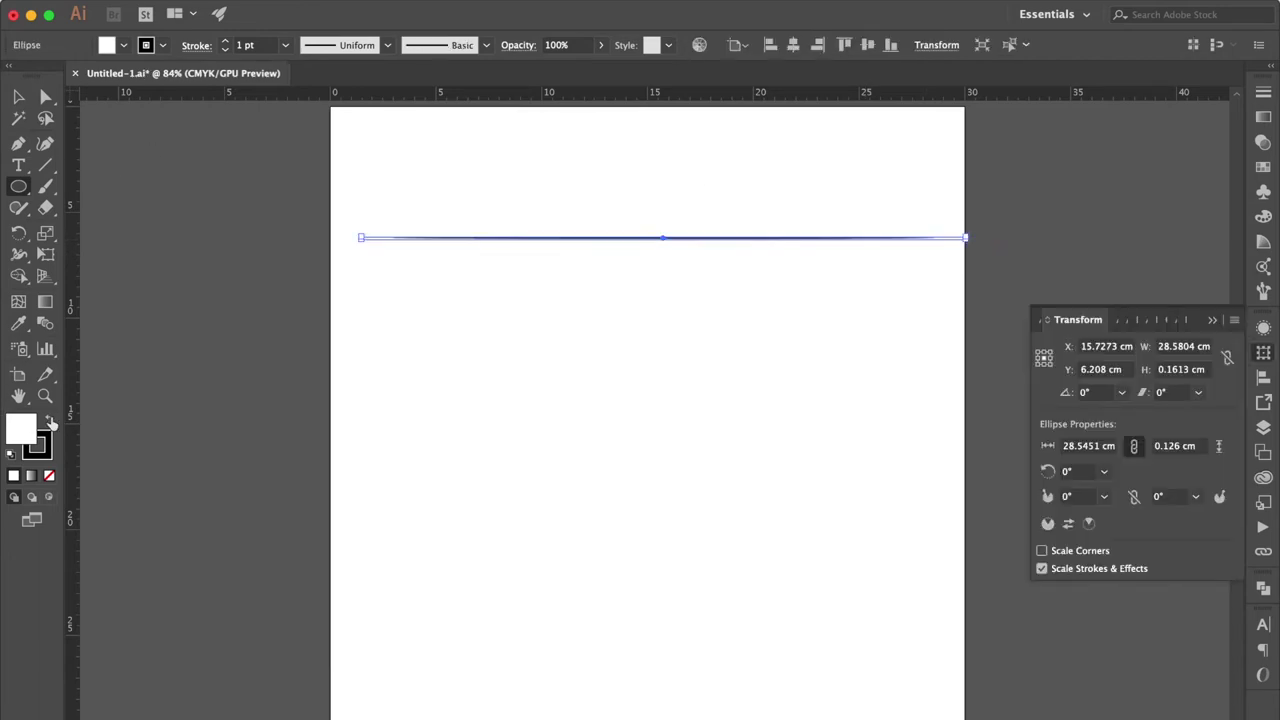
left_click(50, 421)
left_click(50, 477)
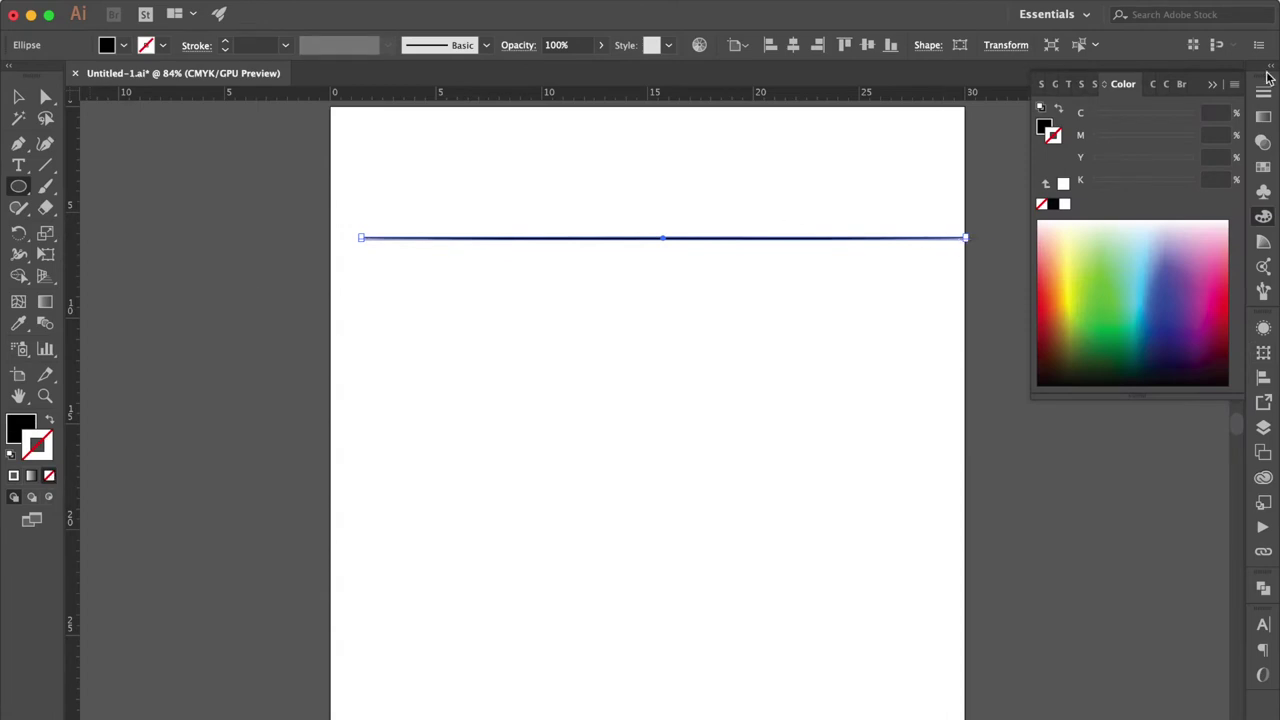
Step: Create a new art brush with default options from the thin black ellipse, and delete the ellipse from the artboard
left_click(1180, 86)
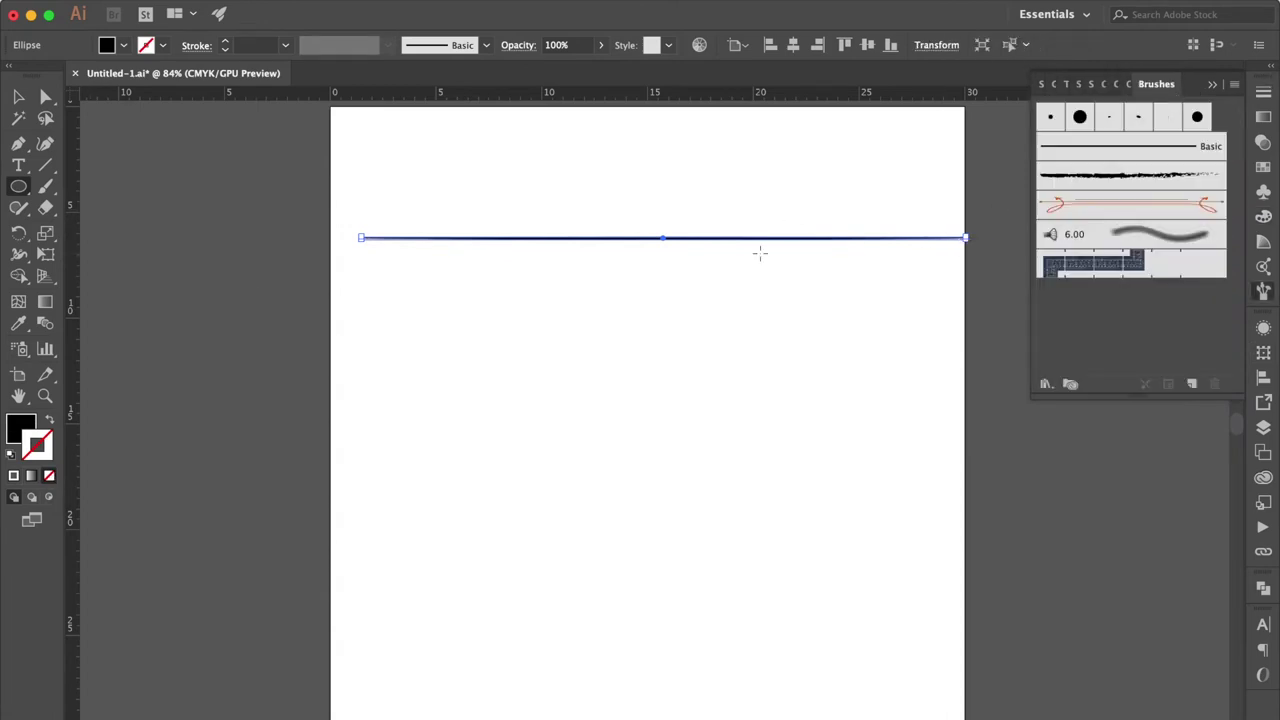
left_click(20, 100)
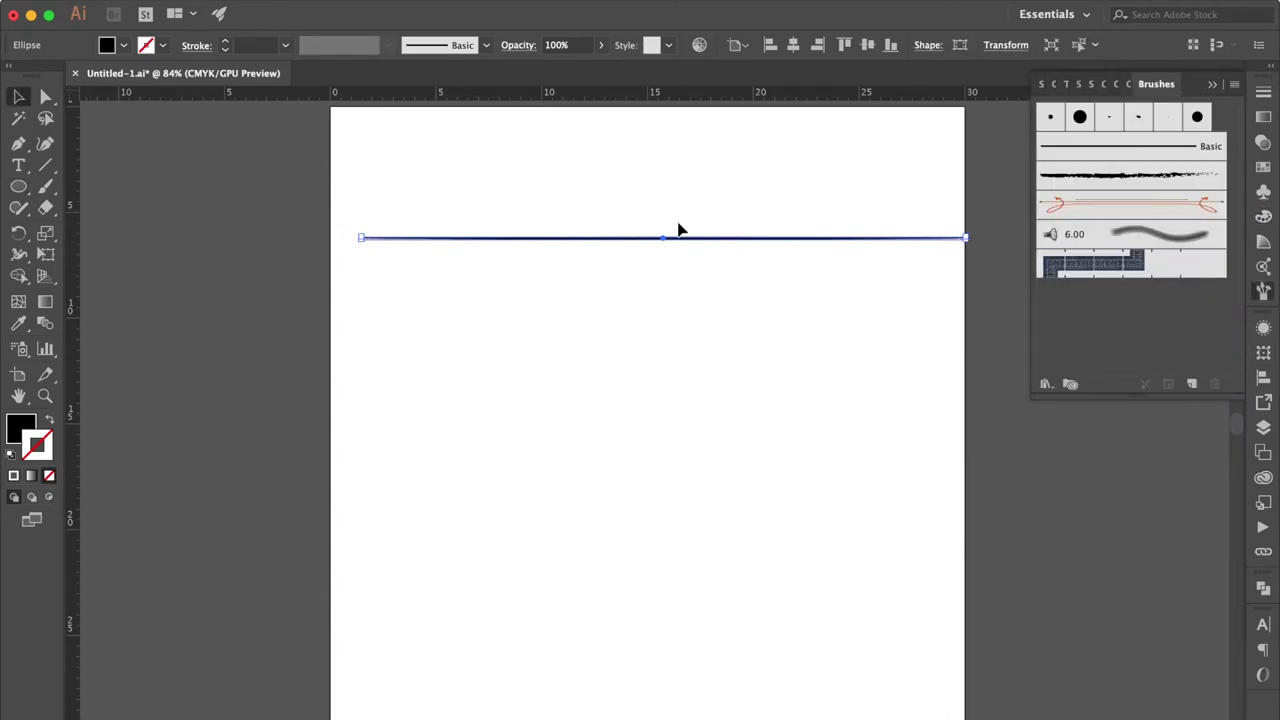
mouse_move(685, 246)
left_mouse_down()
mouse_move(1066, 331)
mouse_move(1118, 311)
left_mouse_up()
left_click(593, 448)
left_click(705, 527)
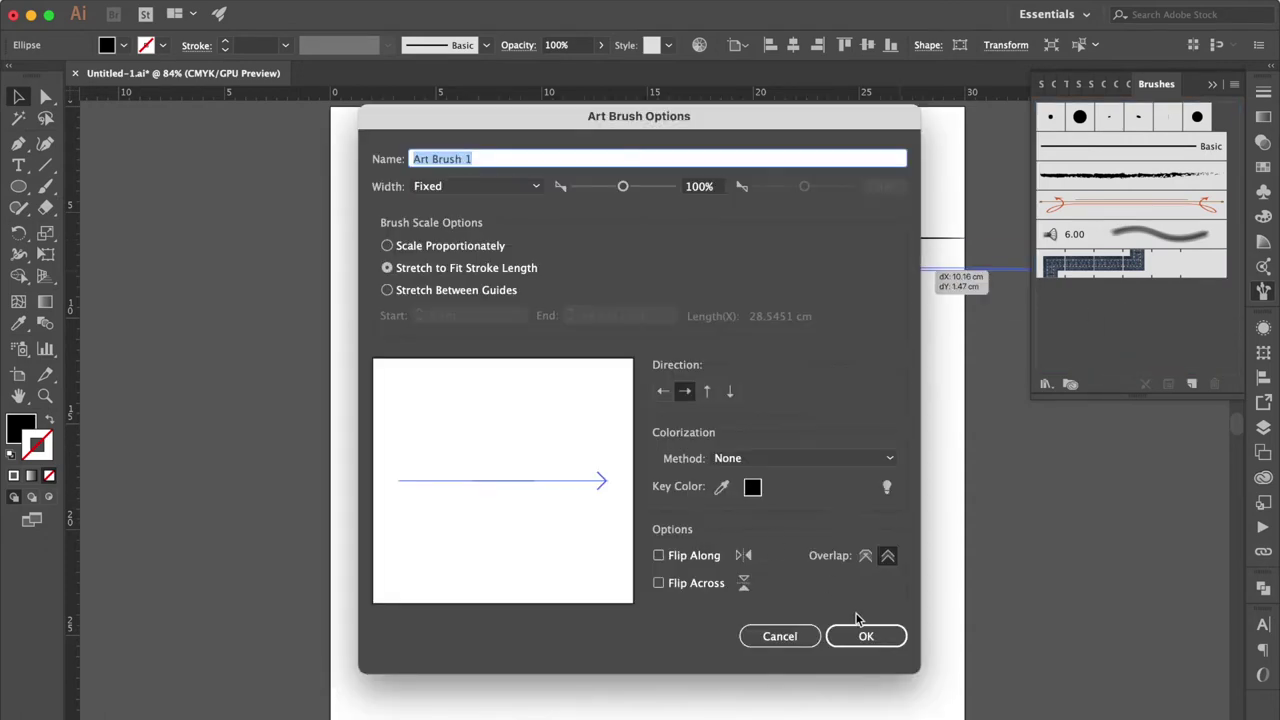
left_click(877, 645)
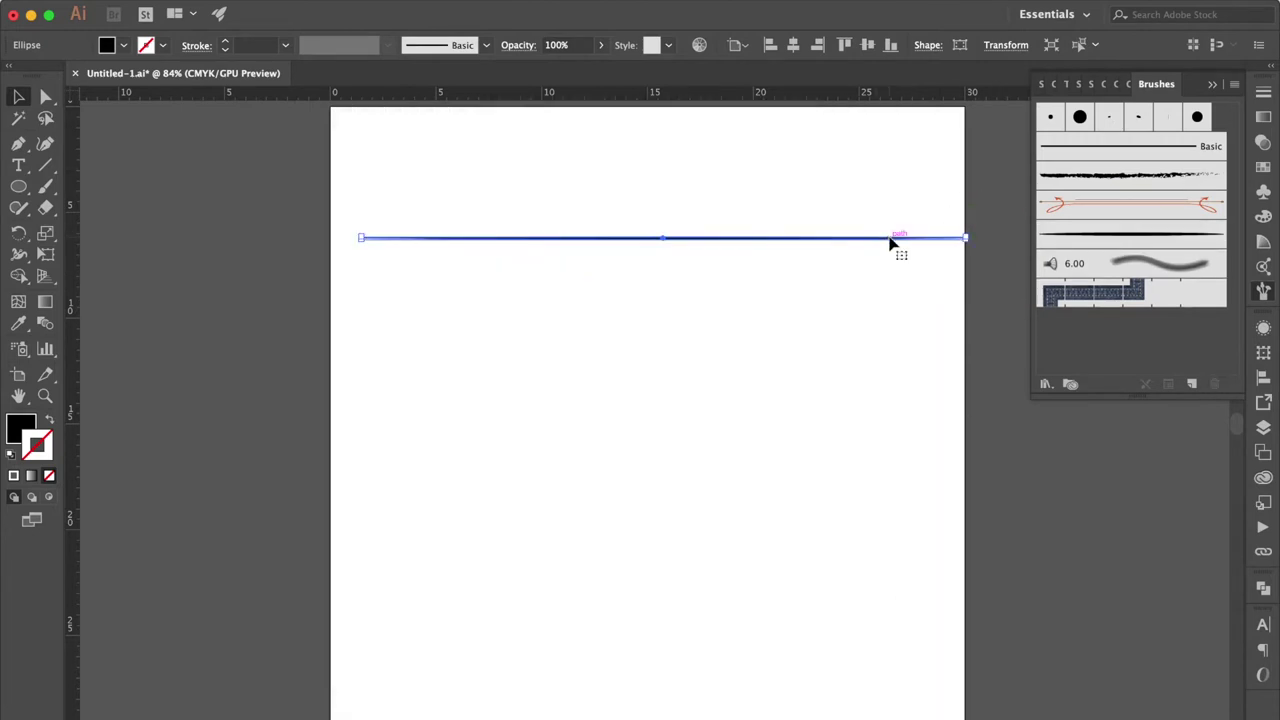
key("Delete")
Step: Draw an upright rectangle about 10.2 by 13.6 cm on the artboard and give it the default fill and stroke
left_click(19, 188)
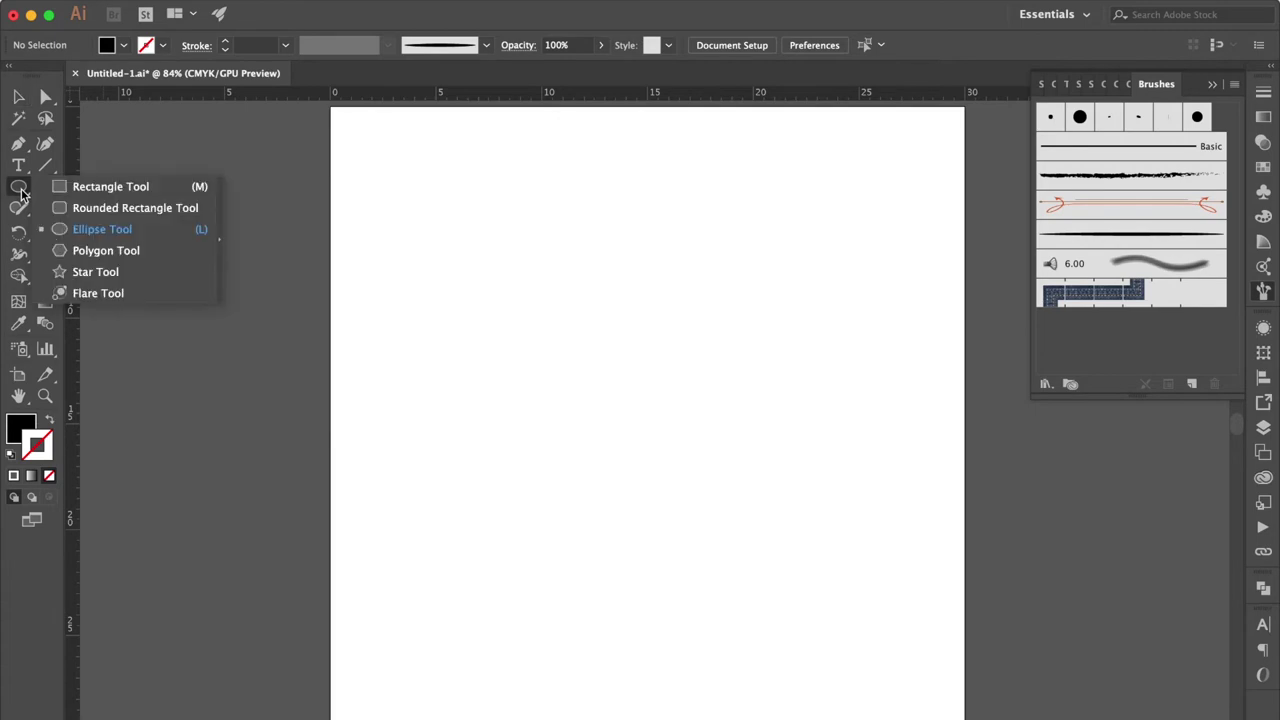
left_click(110, 190)
left_click_drag(566, 270, 781, 556)
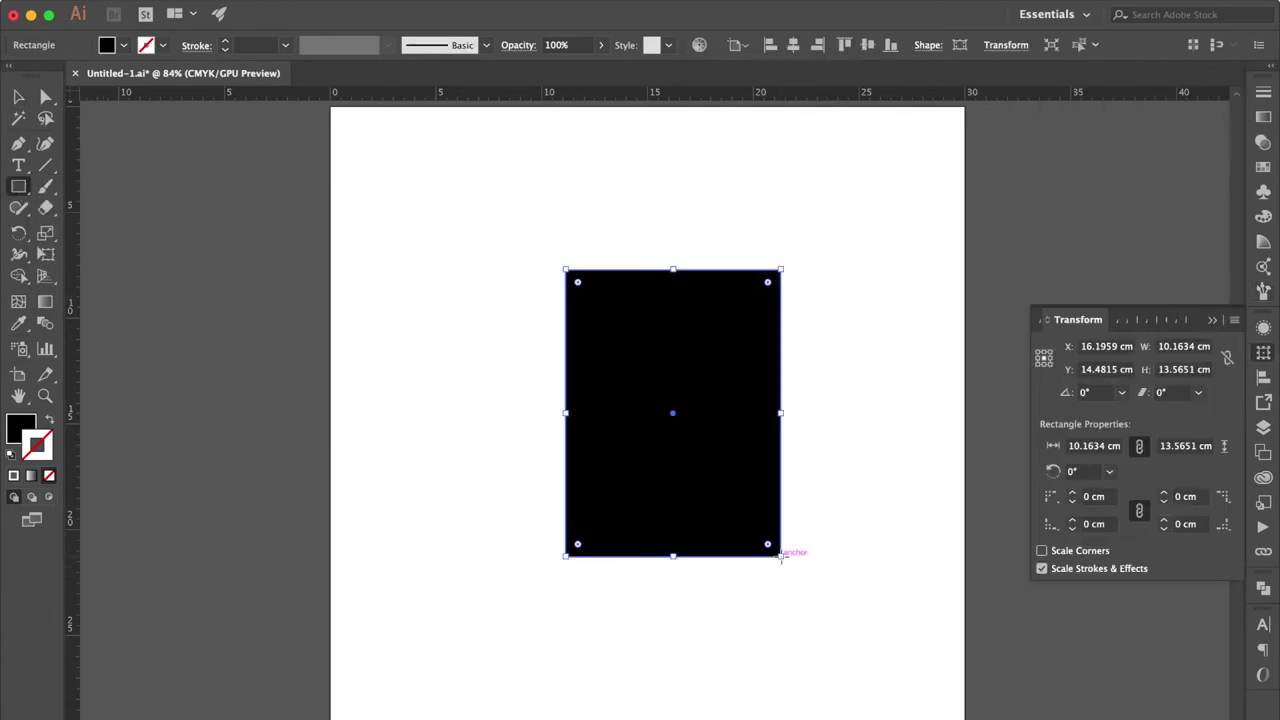
left_click(11, 456)
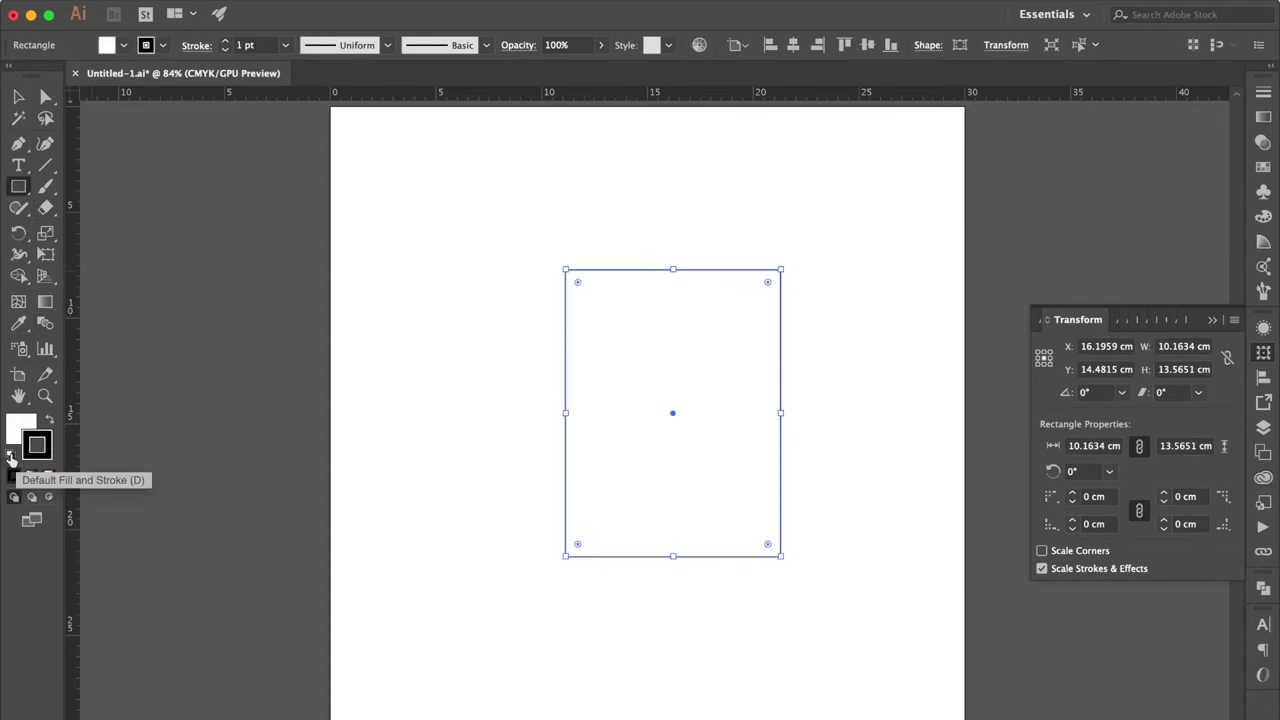
Step: Round only the rectangle's two bottom corners to a radius of about 1.27 cm with the Direct Selection tool
key("v")
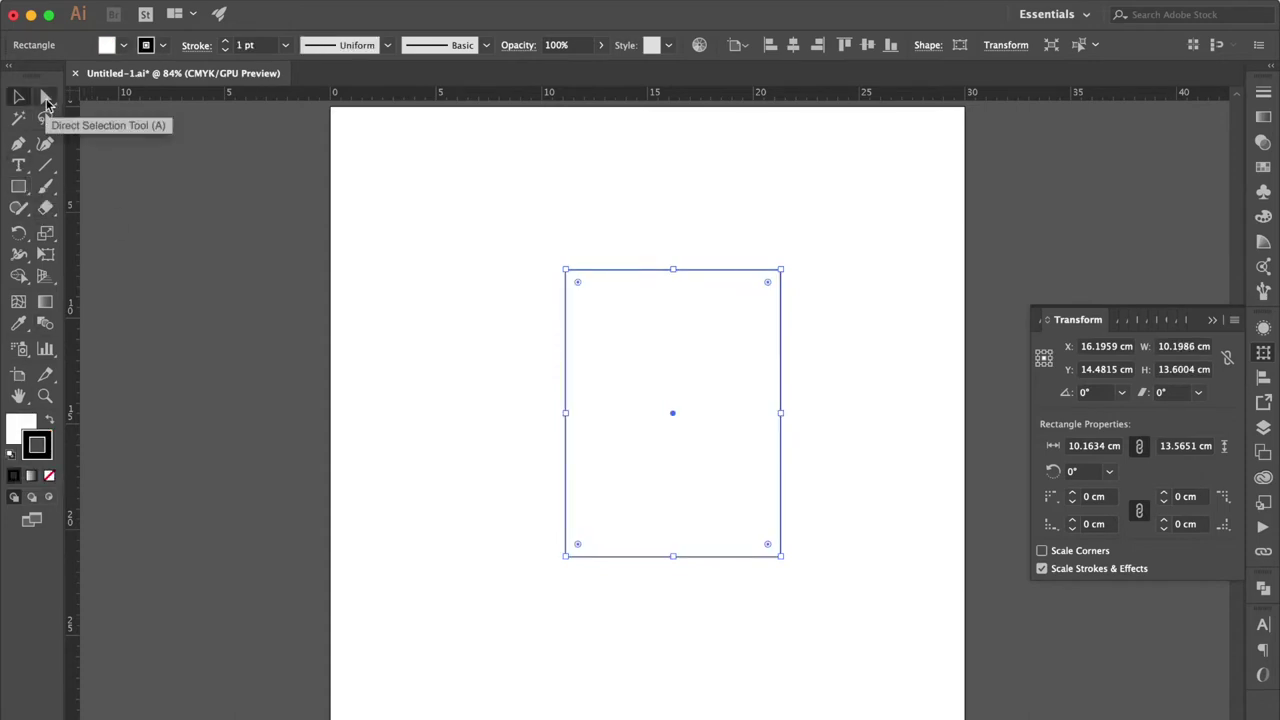
left_click(46, 100)
left_click(585, 550)
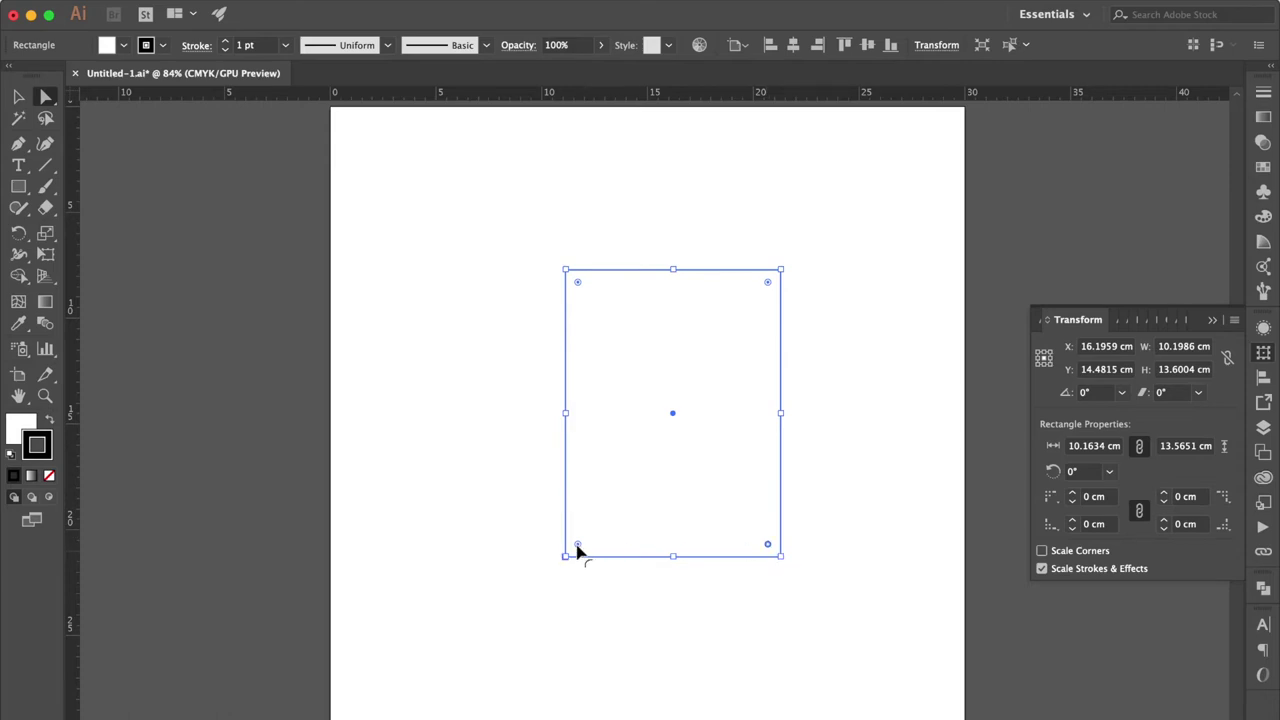
left_click_drag(578, 546, 580, 526)
key("super+h")
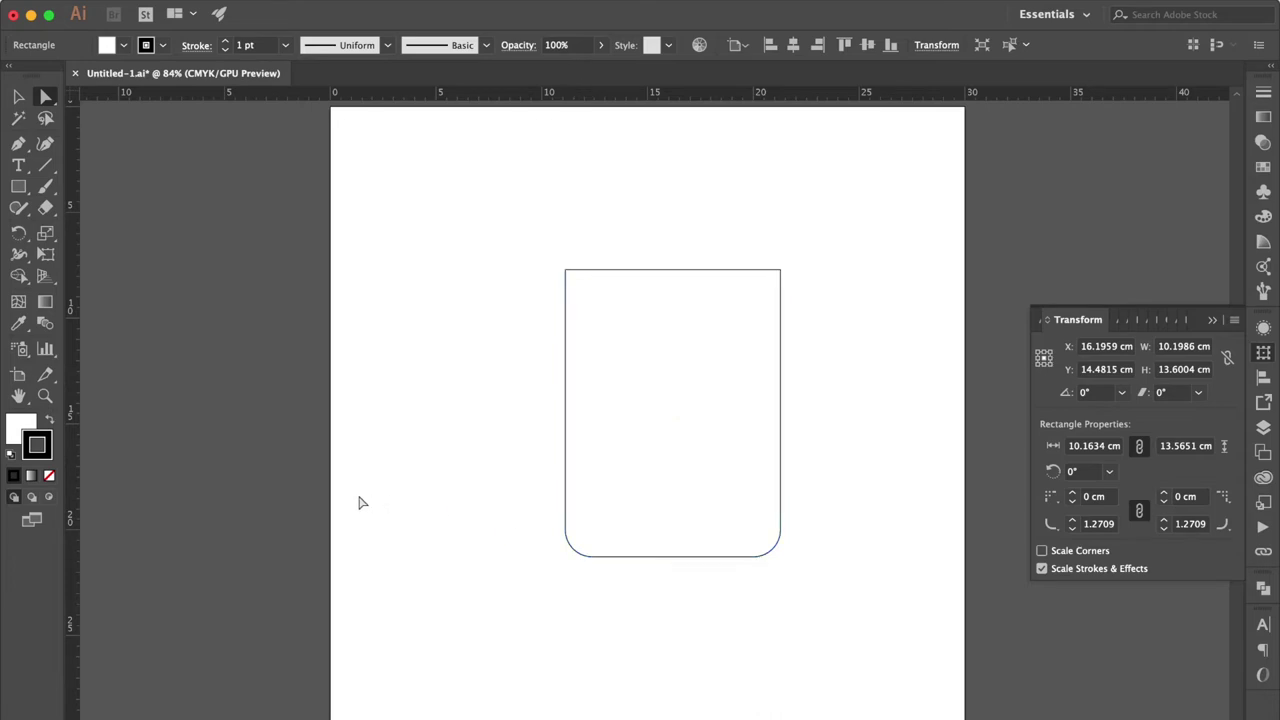
Step: Bend both vertical sides of the rectangle slightly inward with the Pen tool to form a waisted glass outline
left_click(18, 143)
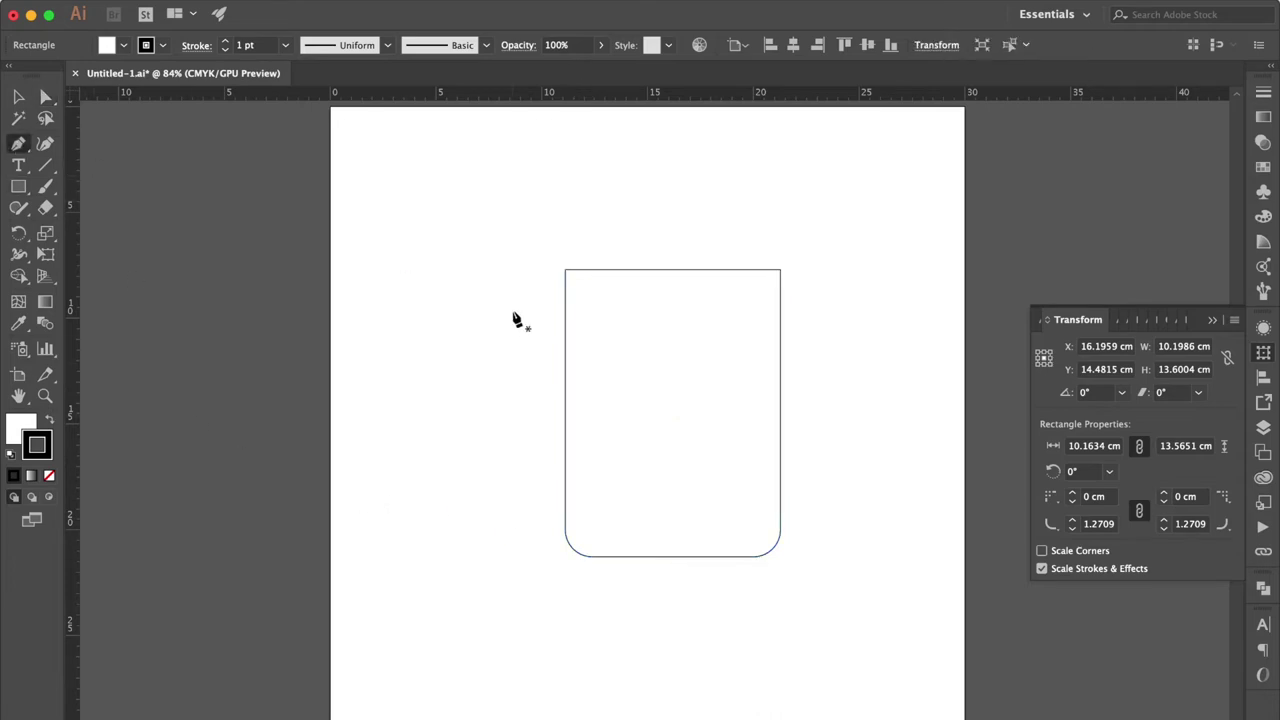
mouse_move(569, 378)
left_mouse_down()
mouse_move(583, 385)
mouse_move(573, 381)
left_mouse_up()
left_click_drag(780, 382, 771, 386)
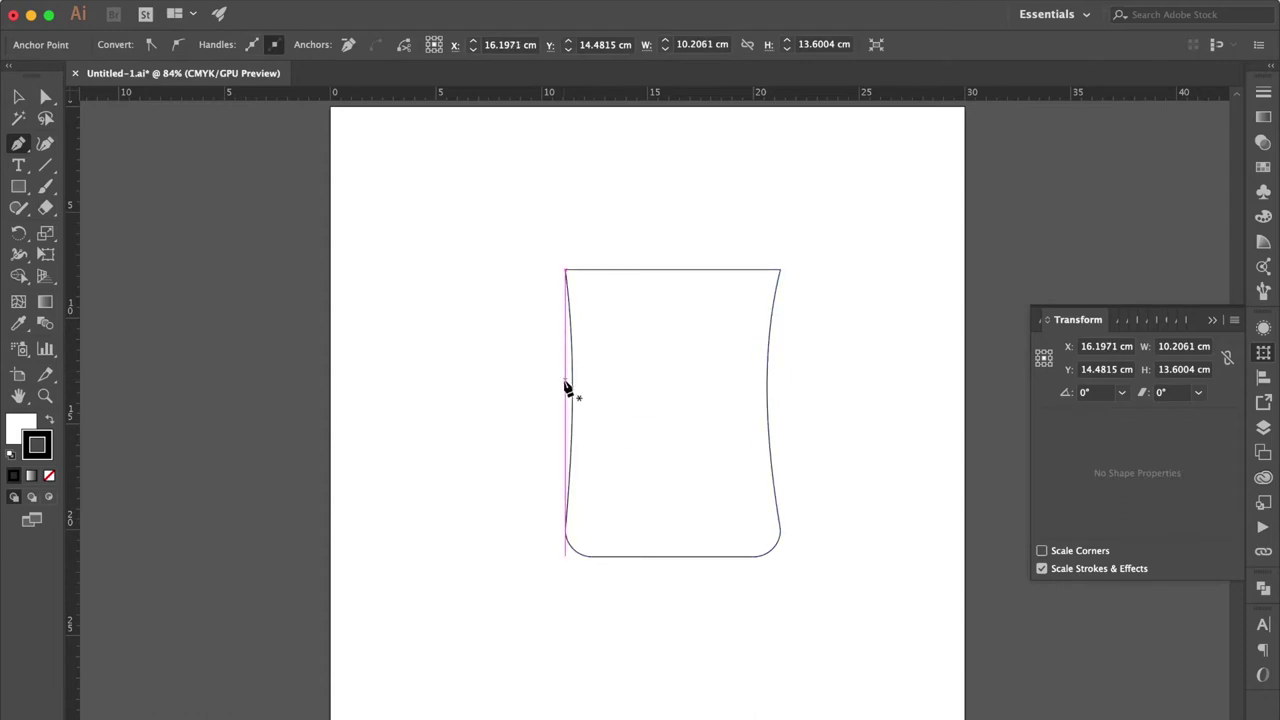
key("super+shift+a")
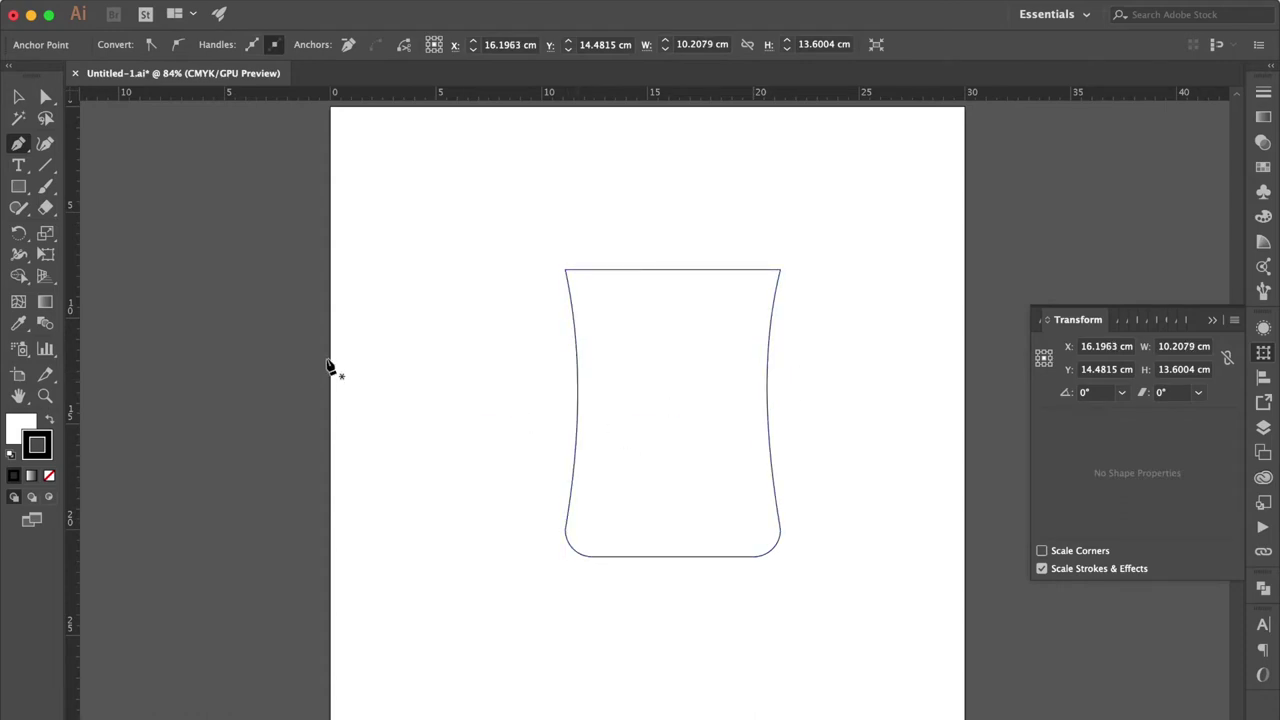
Step: Resize the glass outline to about 9.5 cm wide and 14.2 cm high, making it narrower and taller
left_click(20, 189)
left_click(100, 229)
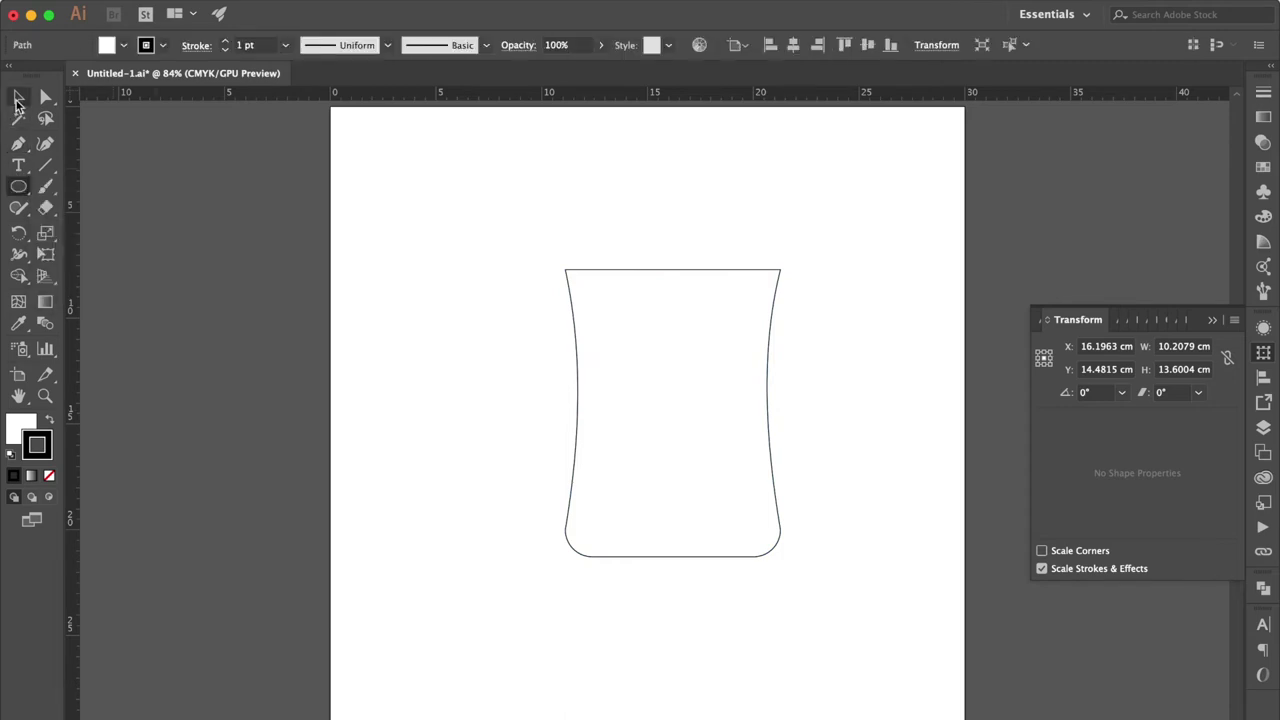
left_click(17, 100)
left_click(686, 320)
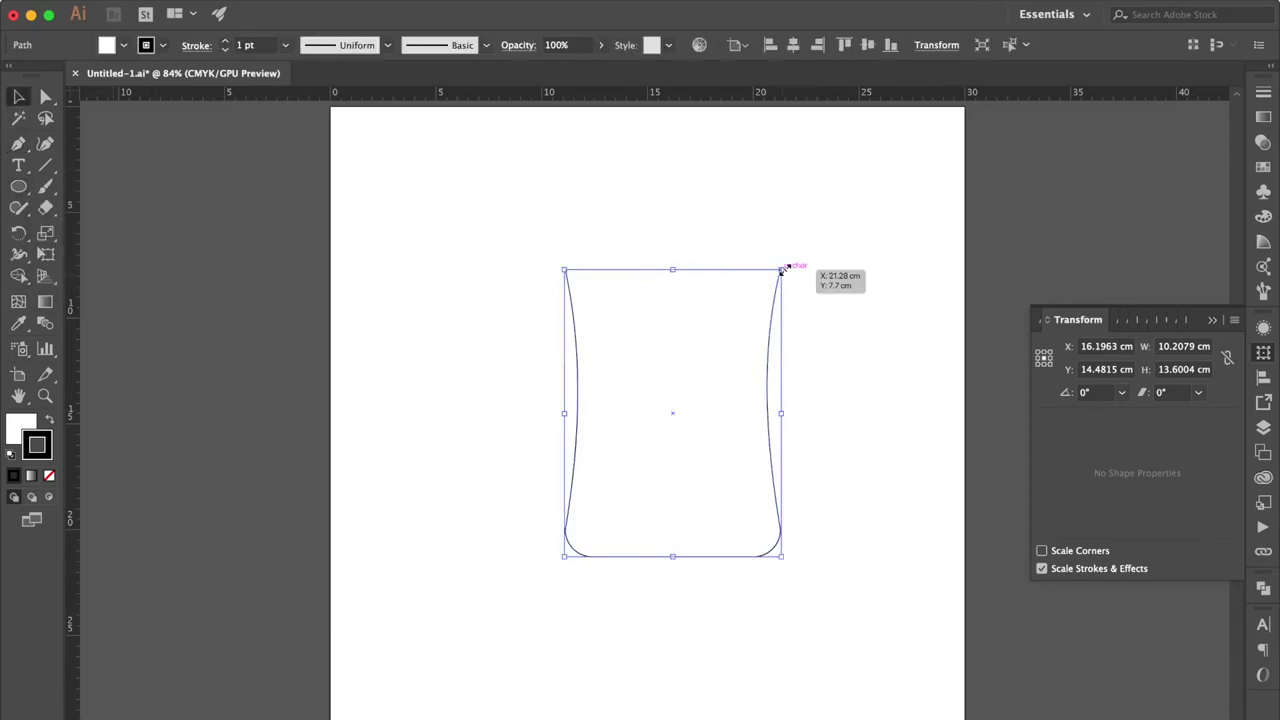
left_click_drag(783, 269, 766, 257)
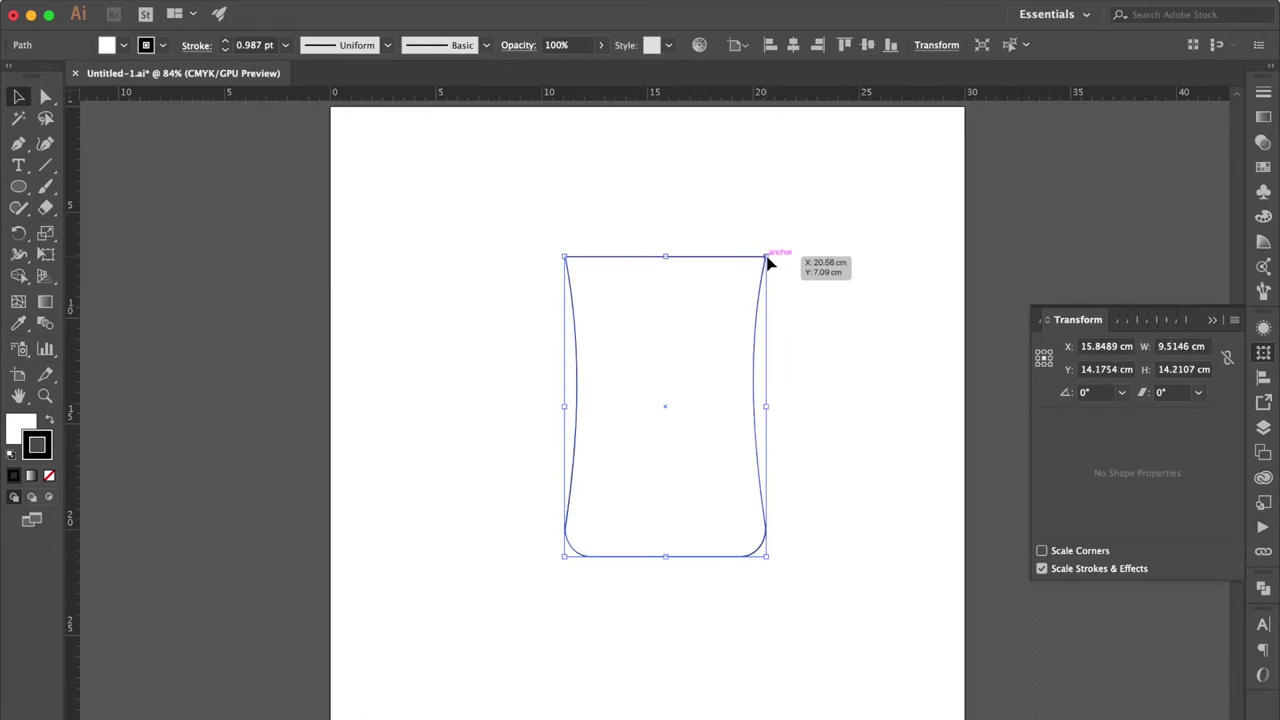
Step: Draw a wide ellipse about 12.8 by 3.4 cm and position it across the lower part of the glass
left_click(22, 187)
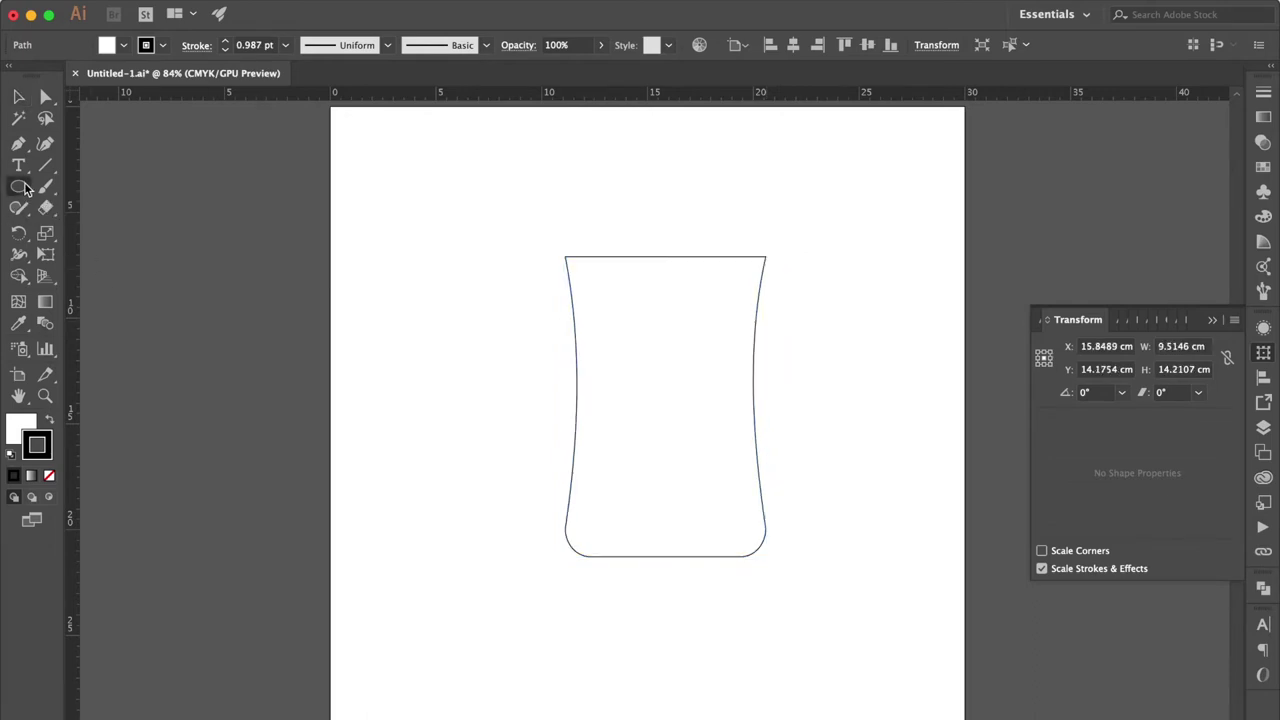
left_click_drag(540, 440, 810, 524)
left_click(19, 98)
left_click_drag(677, 524, 717, 495)
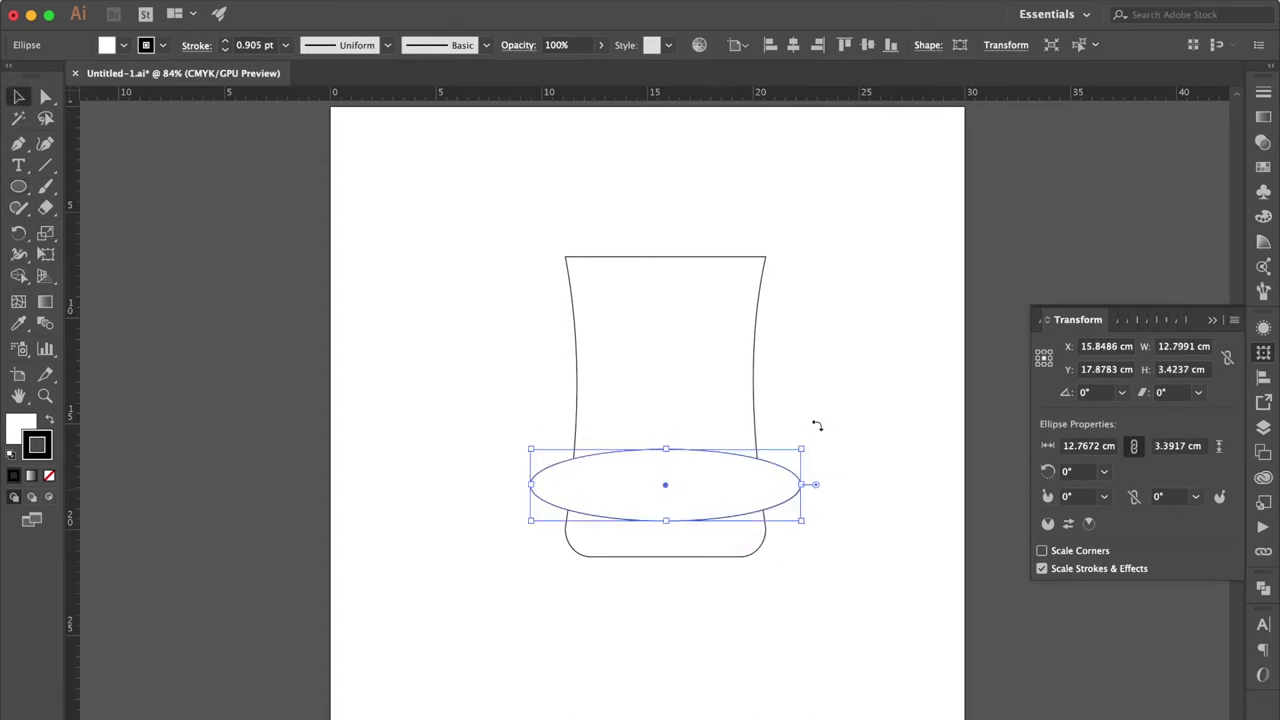
Step: Select the glass together with the ellipse and center both horizontally on the artboard
left_click(680, 523, "shift")
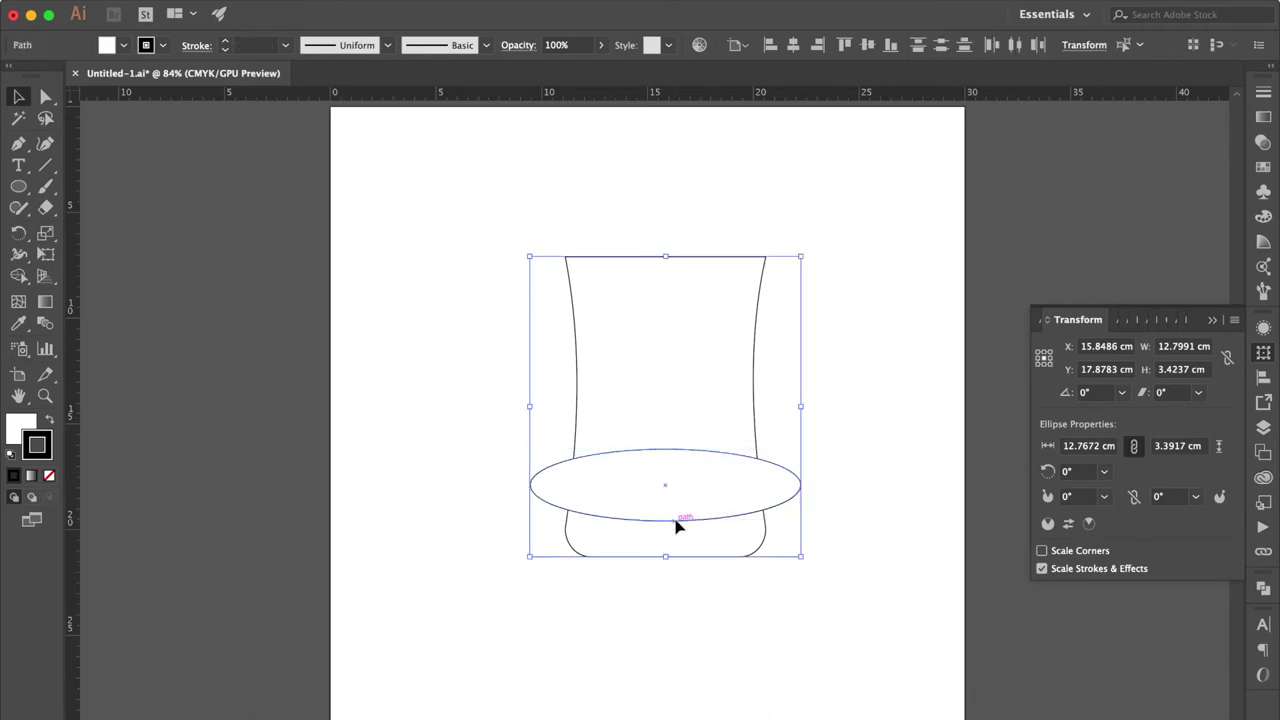
left_click(1265, 382)
left_click(1079, 367)
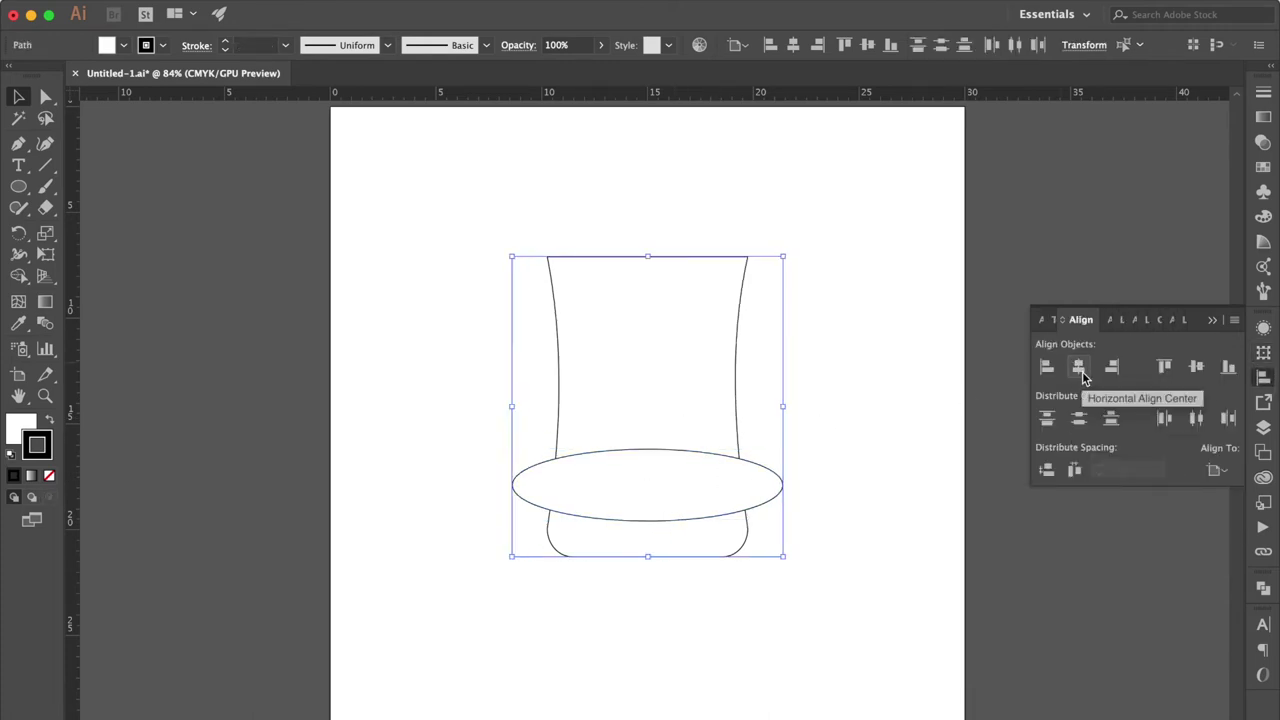
left_click(920, 418)
Step: Move the ellipse slightly down toward the glass base and flatten it from its upper edge
left_click(688, 491)
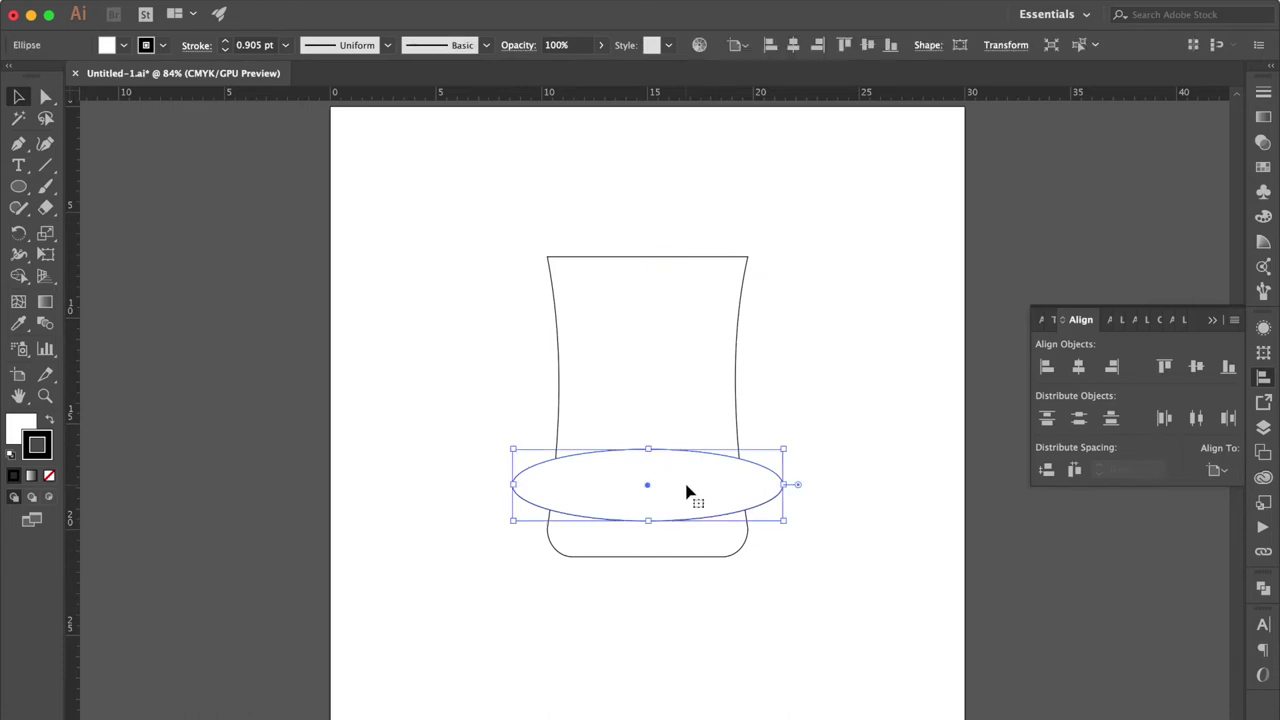
left_click_drag(688, 491, 689, 504)
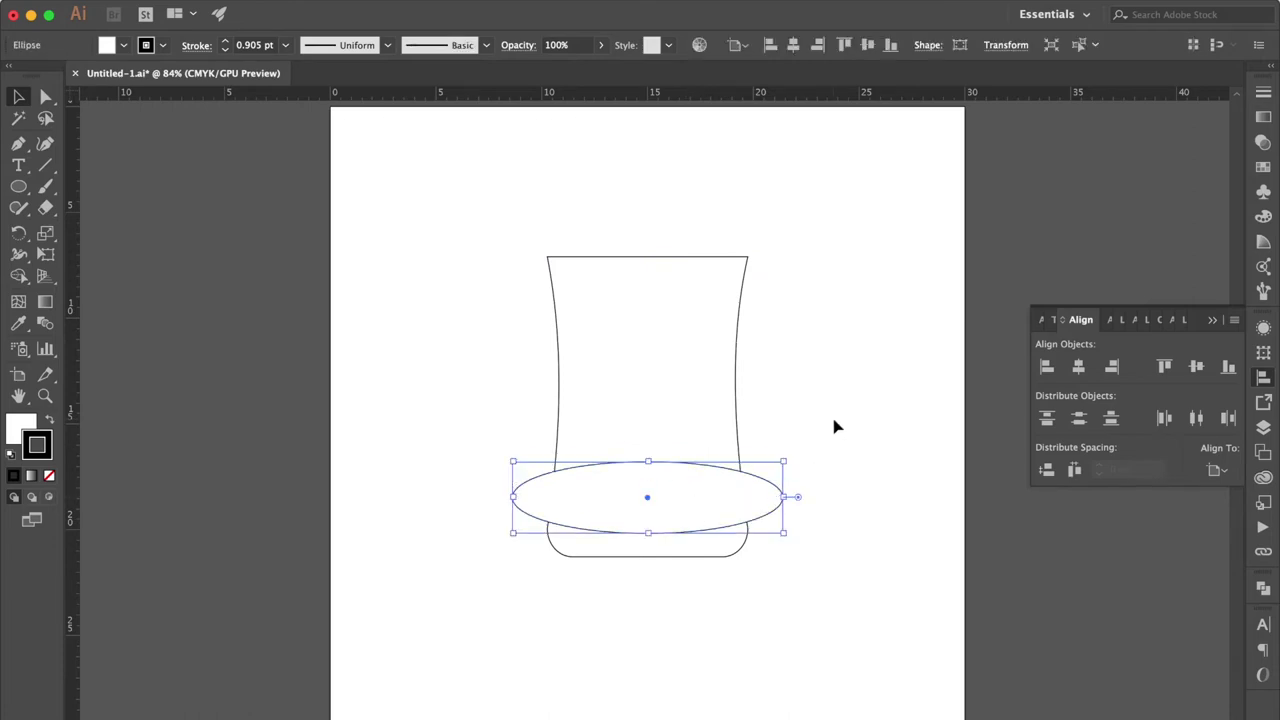
left_click_drag(648, 462, 650, 487)
Step: Duplicate the glass and ellipse together, placing the copies to the right of the originals
left_click(840, 437)
left_click_drag(786, 471, 622, 551)
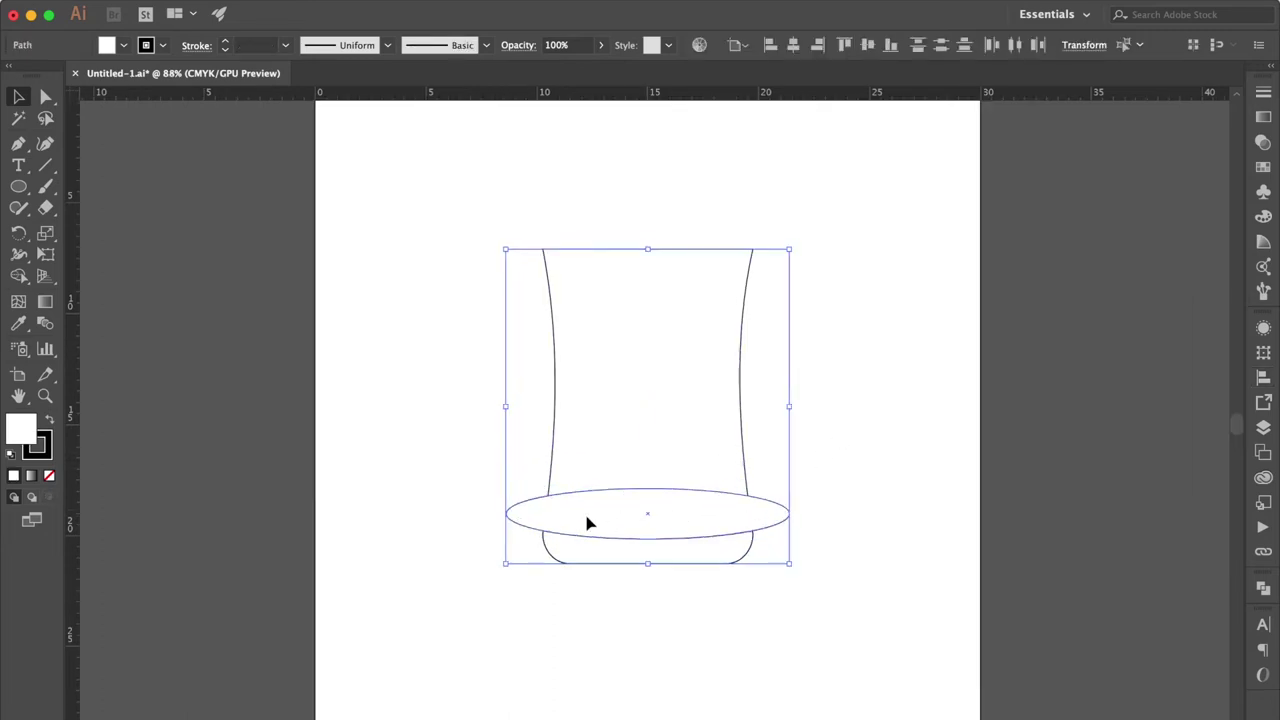
left_click_drag(586, 517, 919, 526)
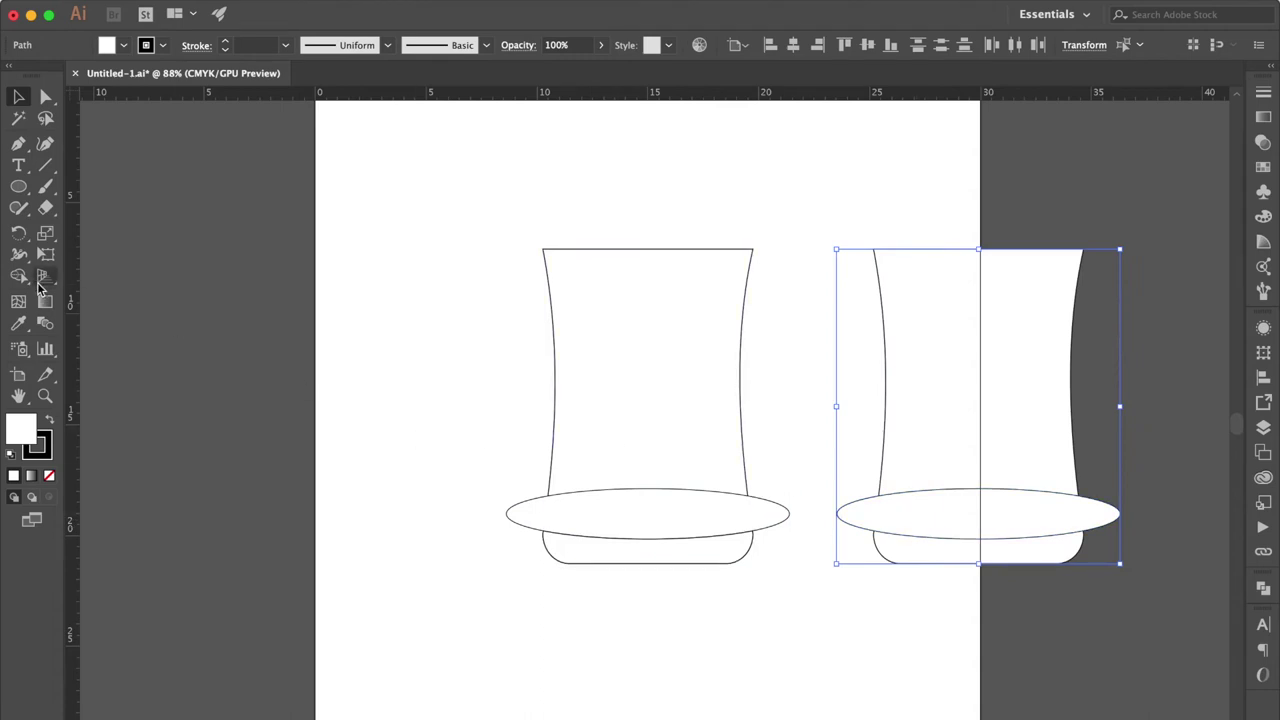
Step: In the copy, use Shape Builder to remove the glass base and protruding ellipse ends, and merge the remaining areas
left_click(20, 277)
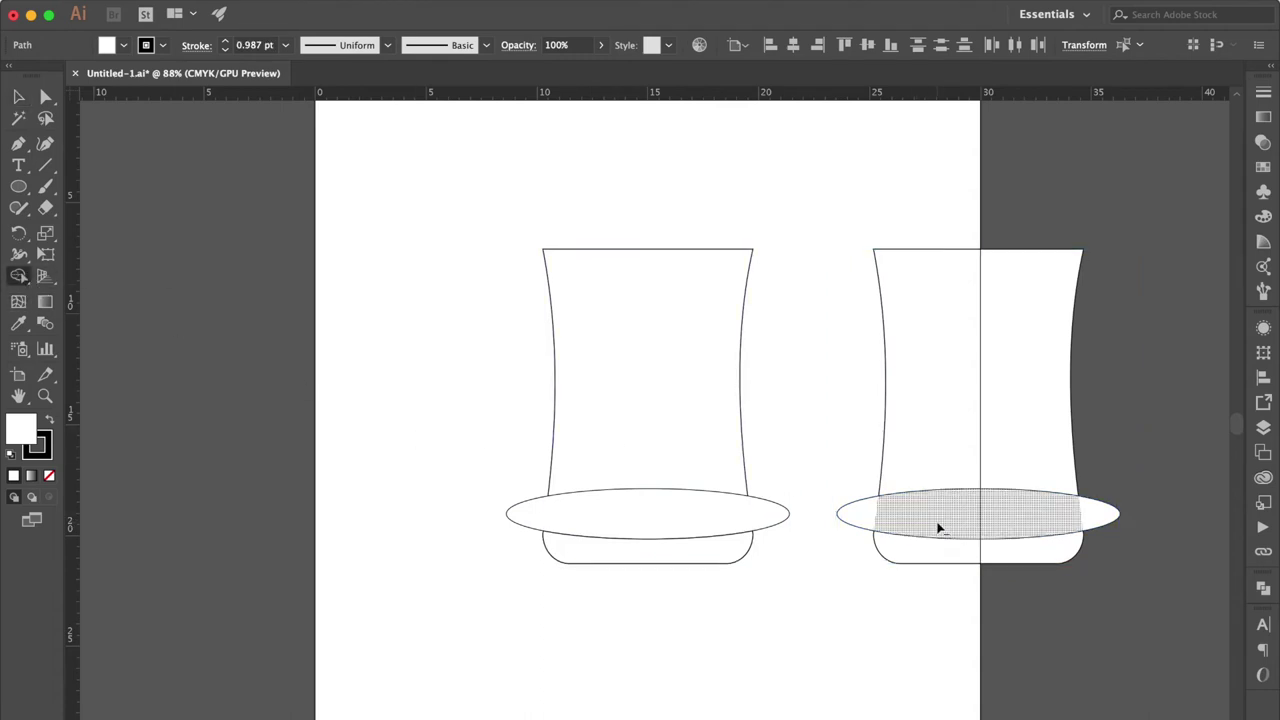
left_click(932, 561, "alt")
left_click_drag(843, 512, 1103, 485)
left_click(1096, 519, "alt")
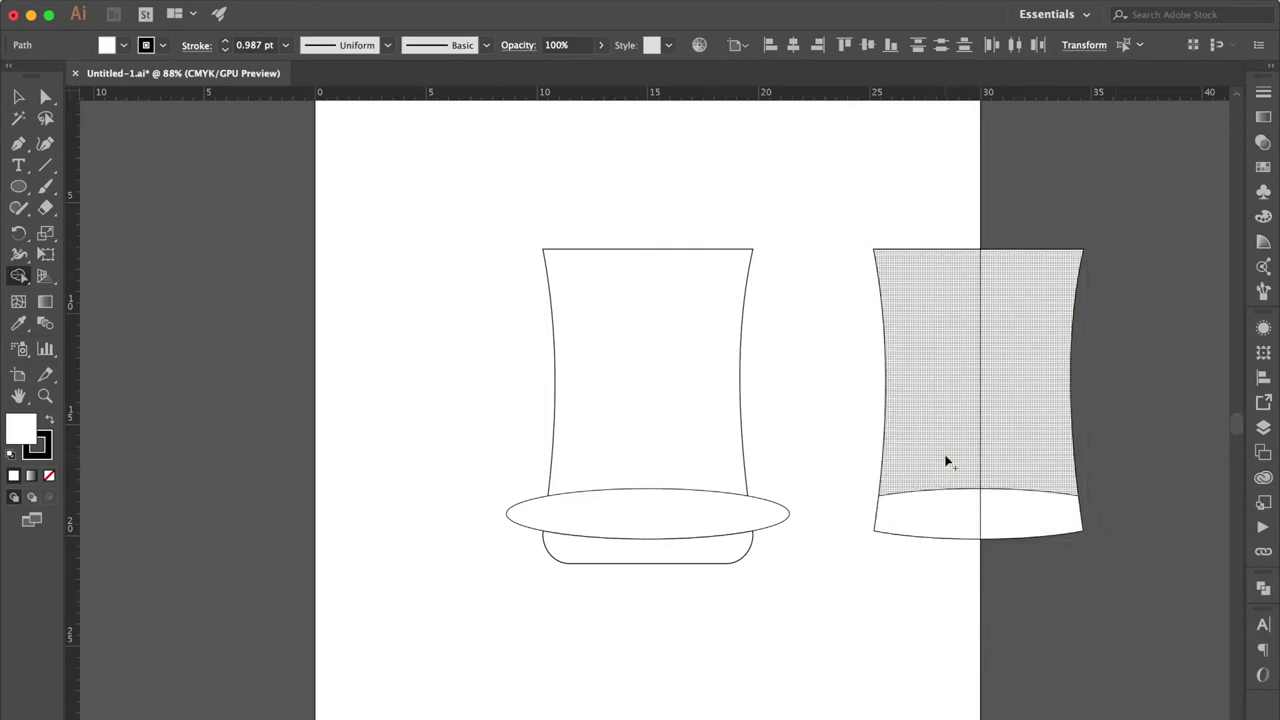
left_click_drag(946, 460, 940, 522)
Step: Move the trimmed glass body back over the original glass, matching its lower corners, and send it to the back
left_click(18, 96)
left_click(827, 459)
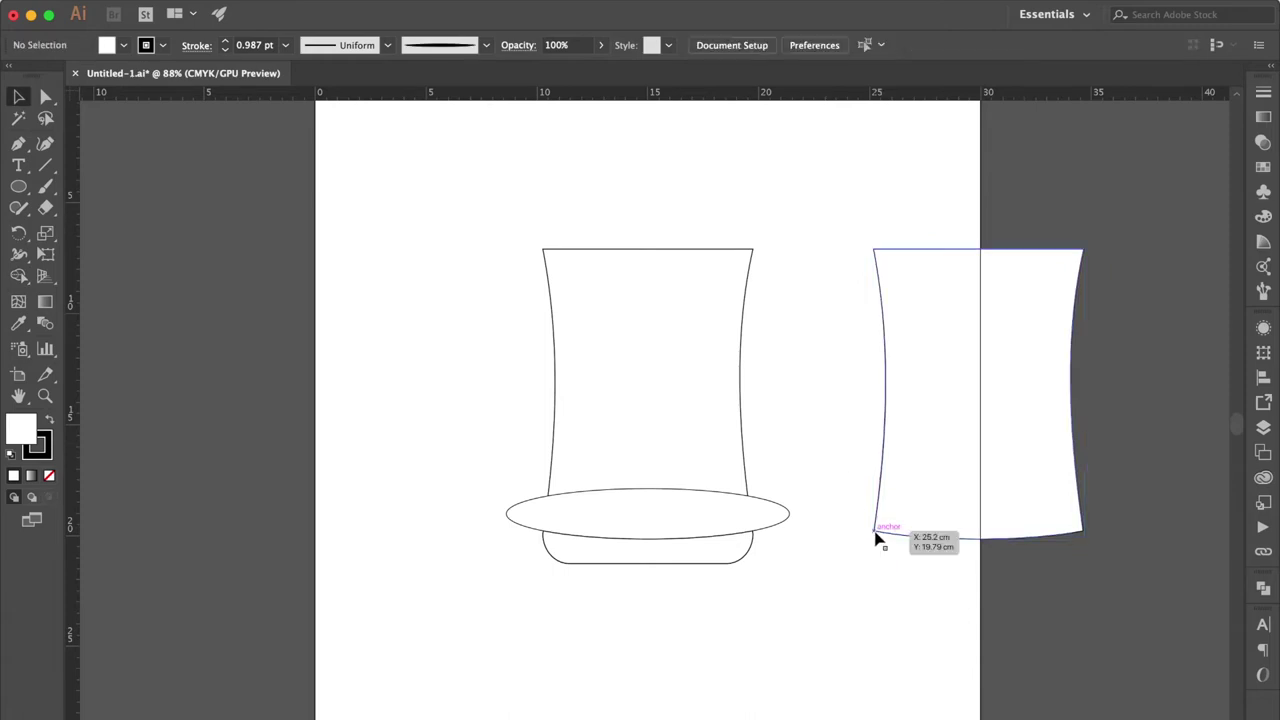
left_click_drag(876, 538, 542, 538)
key("shift+super+bracketleft")
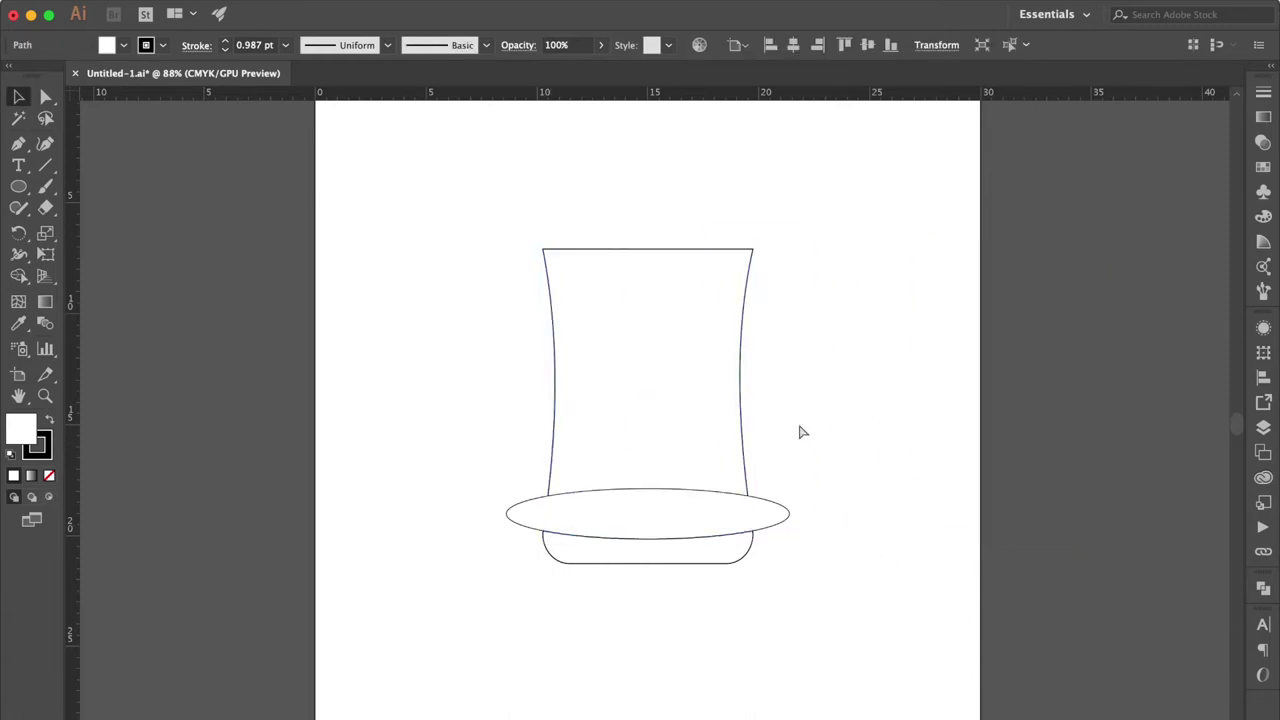
Step: Move the full glass outline out to the artboard's left edge and delete the ellipse from the central drawing
left_click(866, 450)
left_click_drag(630, 440, 243, 455)
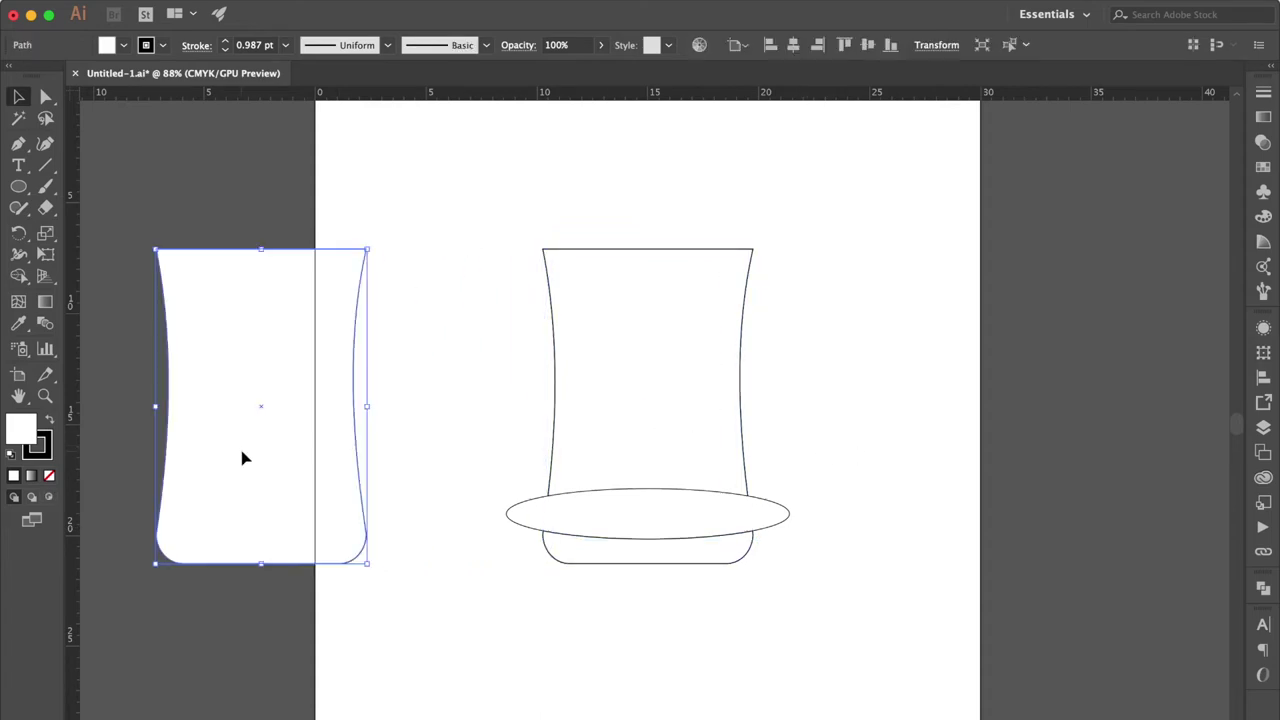
left_click(602, 526)
key("Delete")
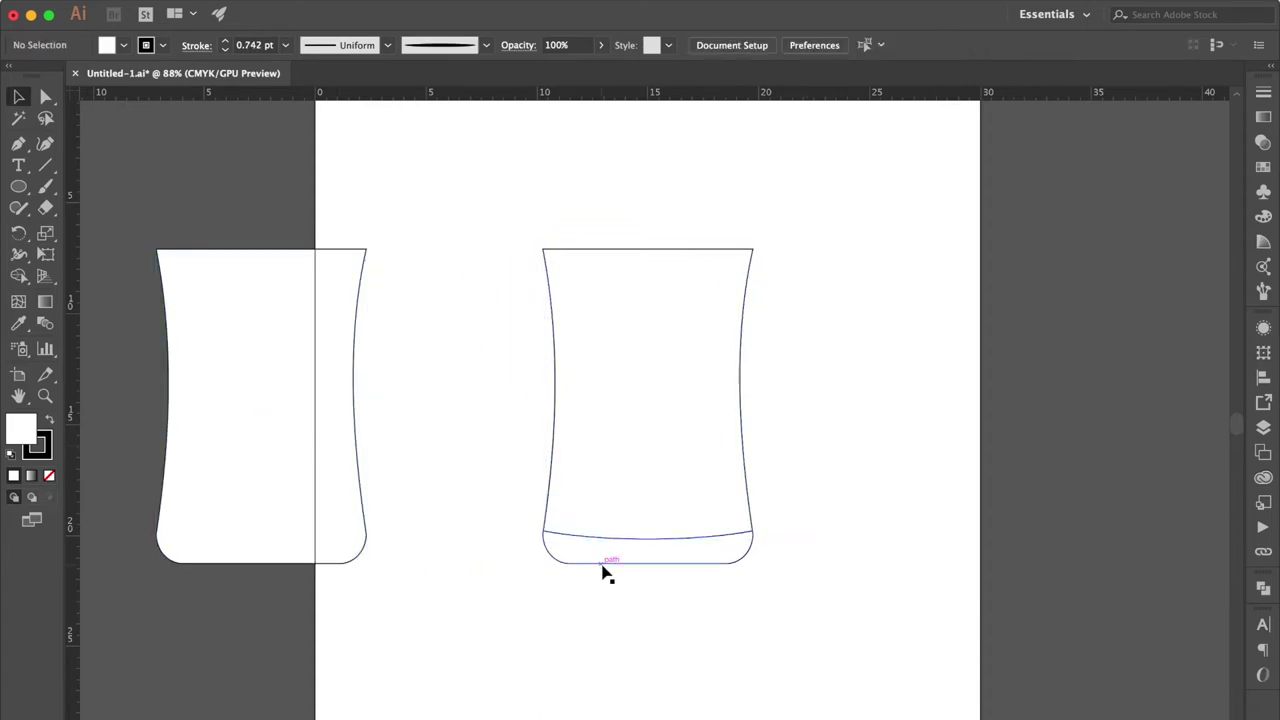
Step: Fill the base piece of the central glass with the lightest gray swatch
left_click(602, 564)
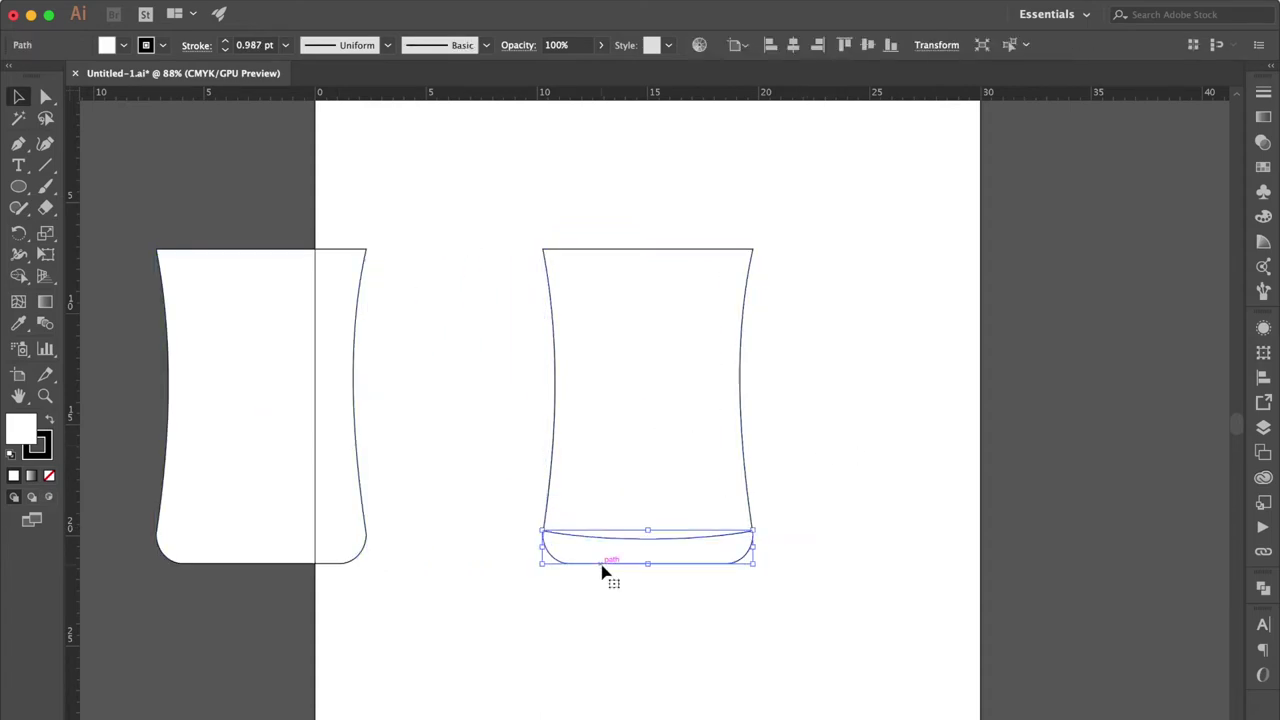
left_click(1263, 168)
left_click(1183, 195)
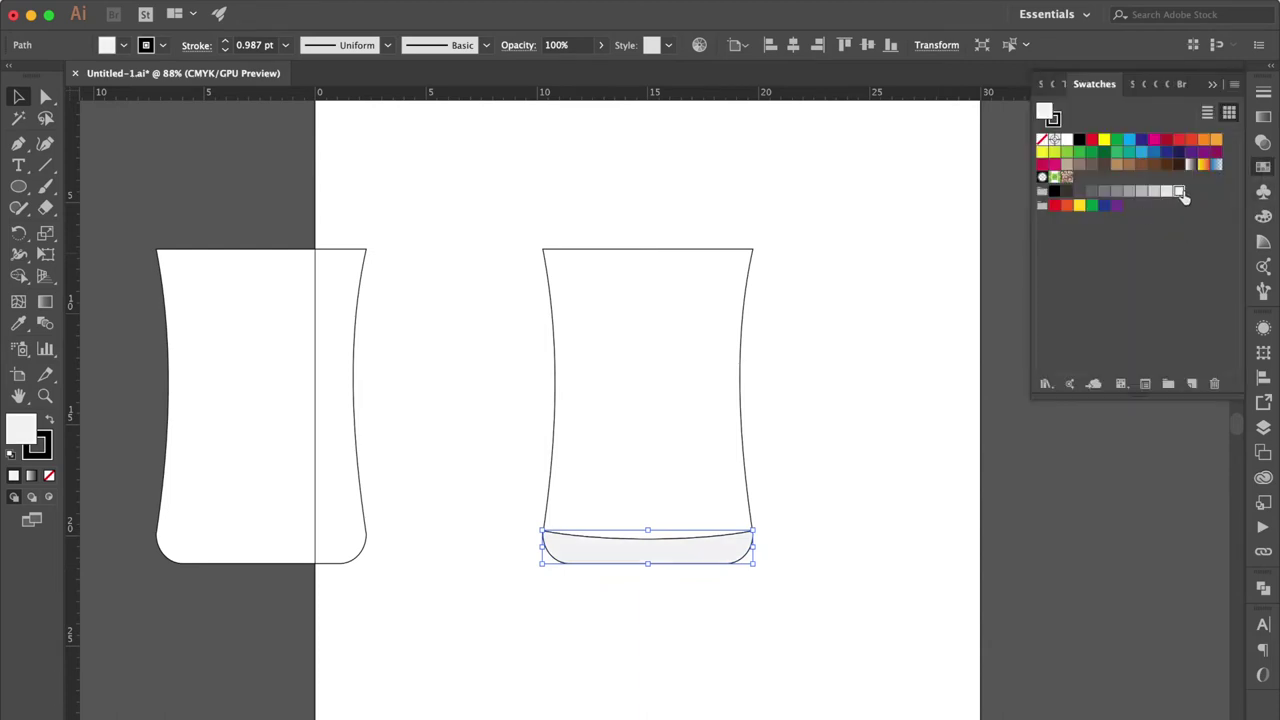
Step: Apply a linear gradient to the central glass body and set its end stop to the yellow C=0 M=10 Y=95 K=0 swatch
left_click(671, 440)
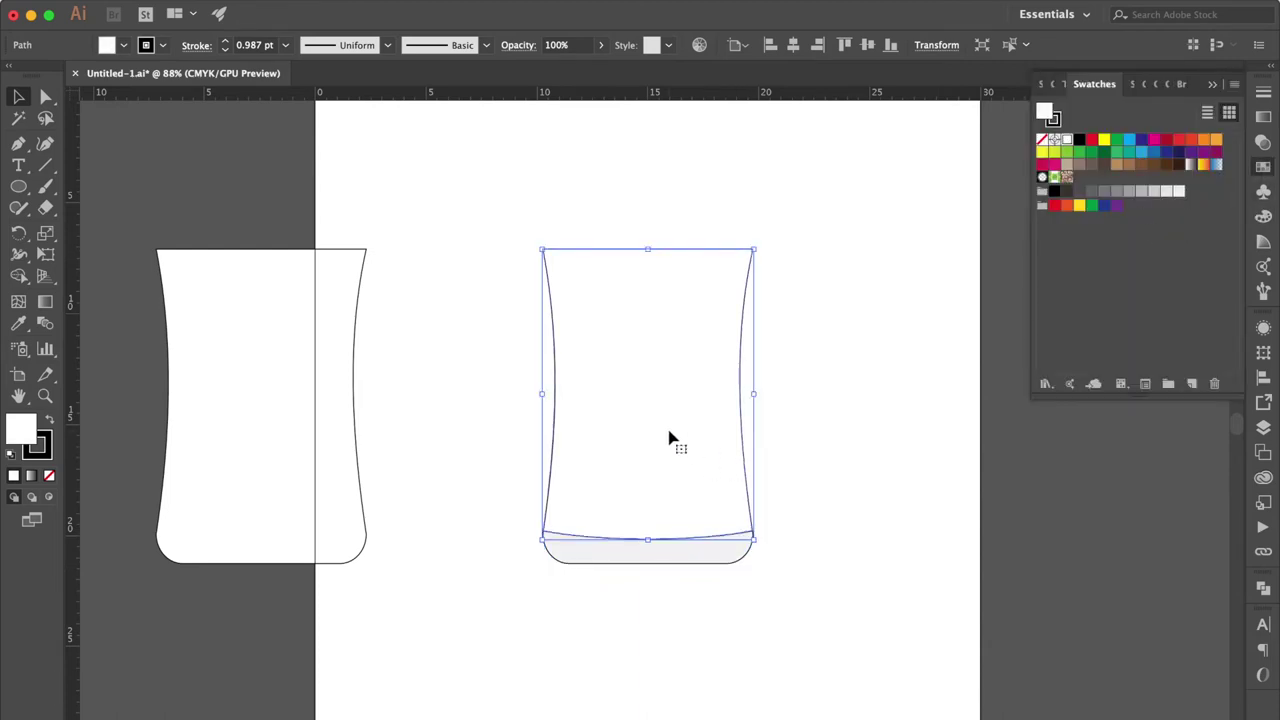
left_click(1263, 116)
left_click(1048, 120)
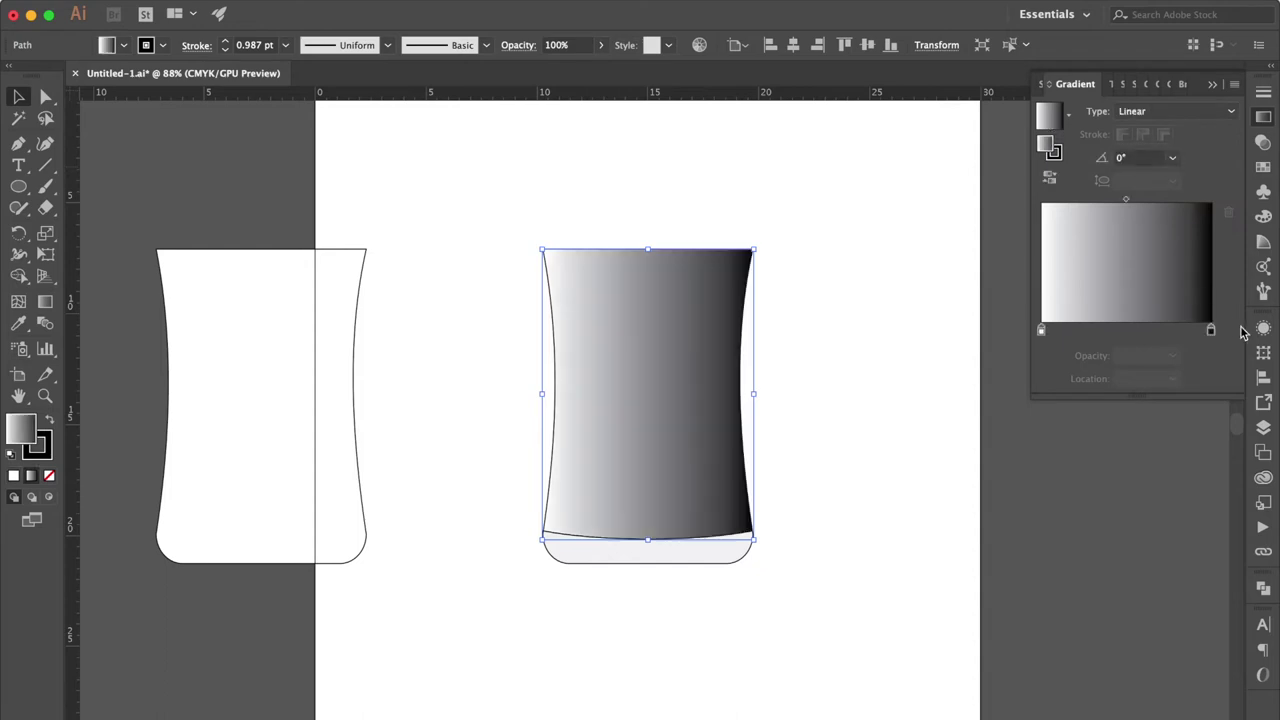
double_click(1210, 332)
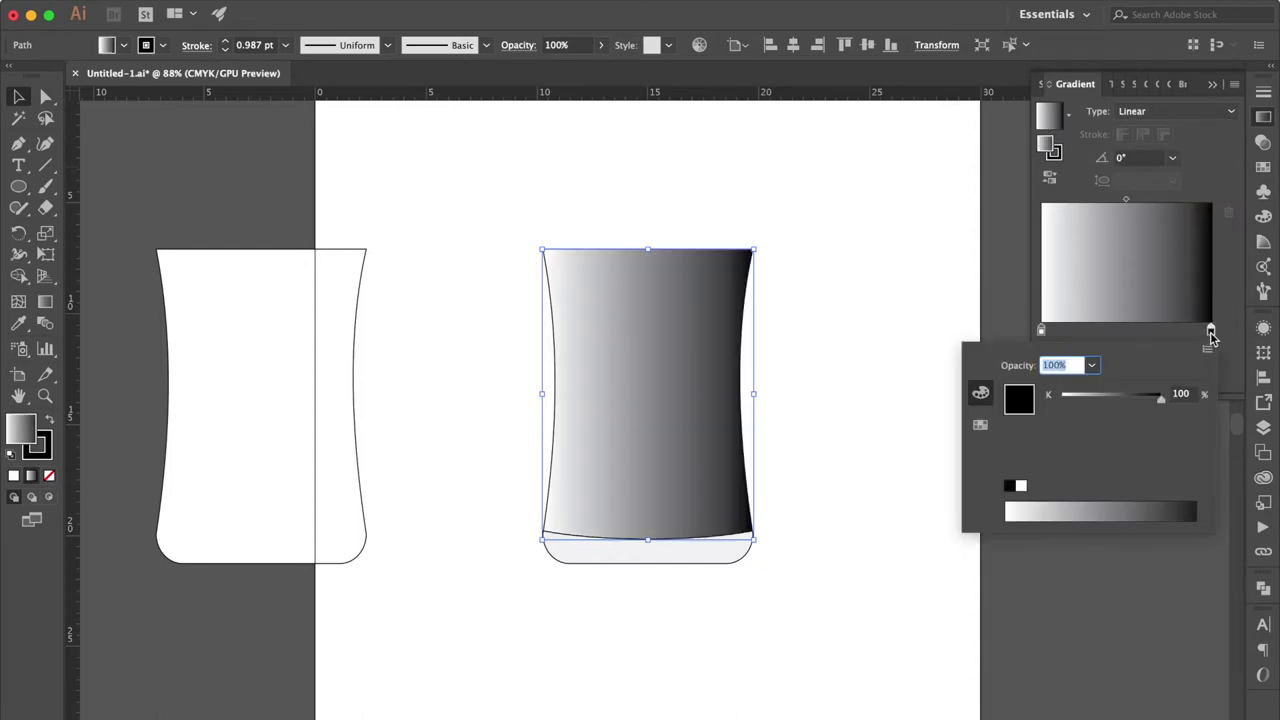
left_click(981, 426)
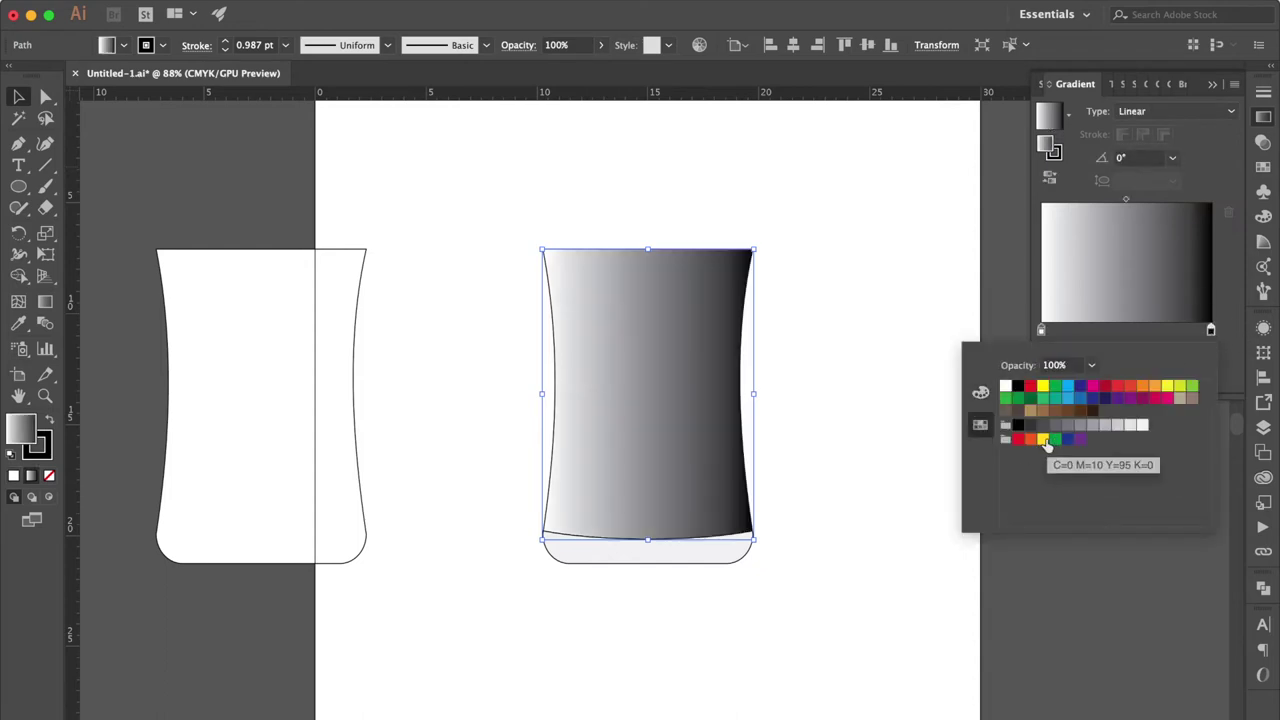
left_click(1043, 439)
Step: Set the gradient's start stop to the same yellow, with its magenta value changed to 36% for an orange tone
double_click(1040, 332)
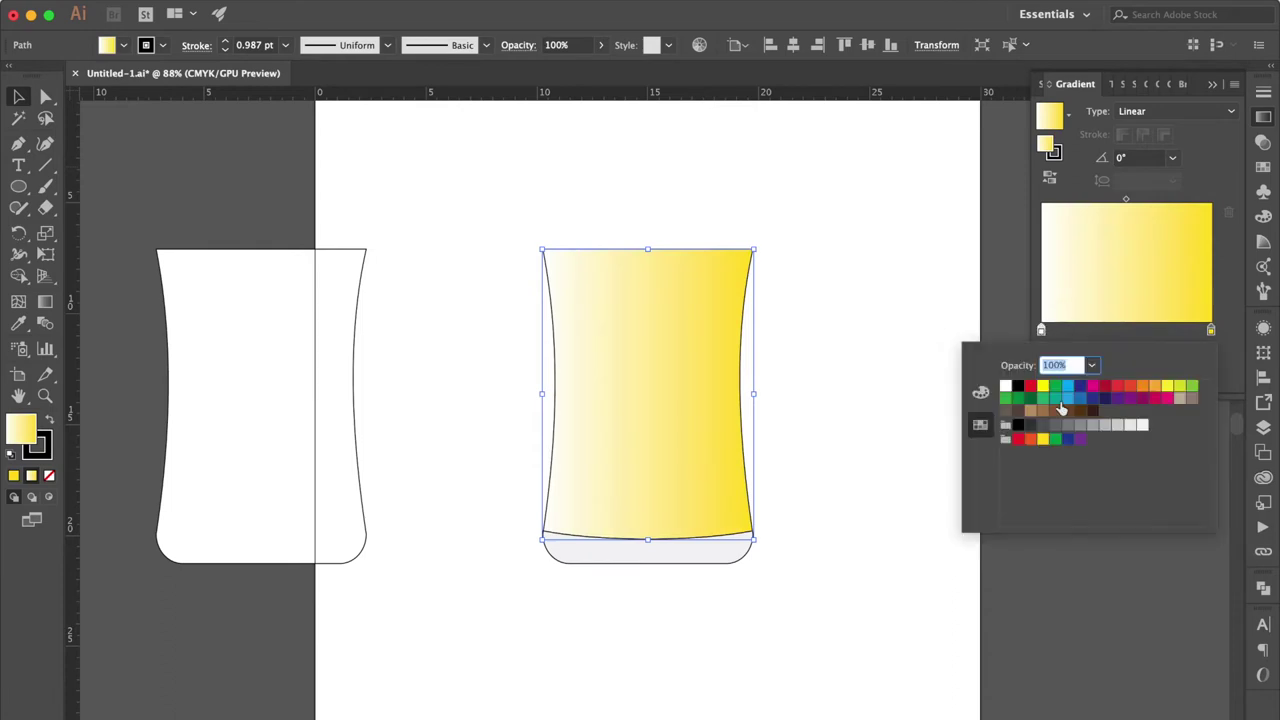
left_click(1043, 439)
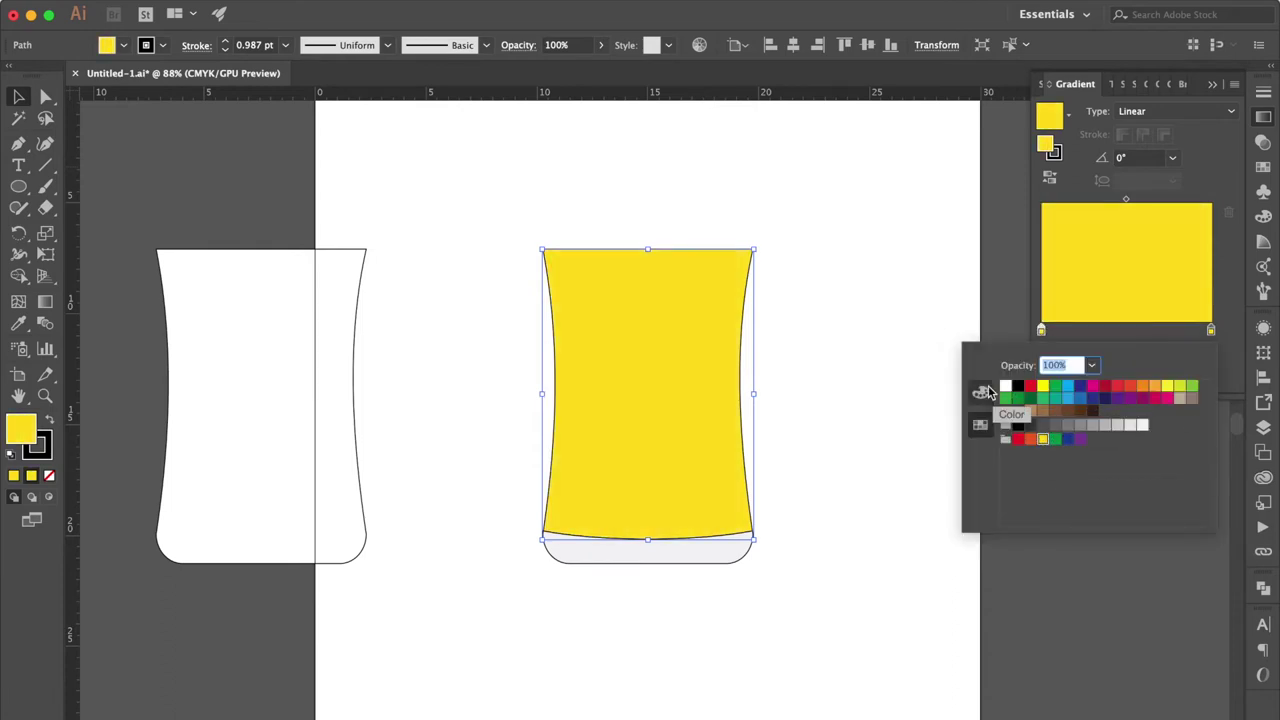
left_click(982, 392)
left_click_drag(1071, 425, 1099, 426)
left_click(1181, 417)
type("36")
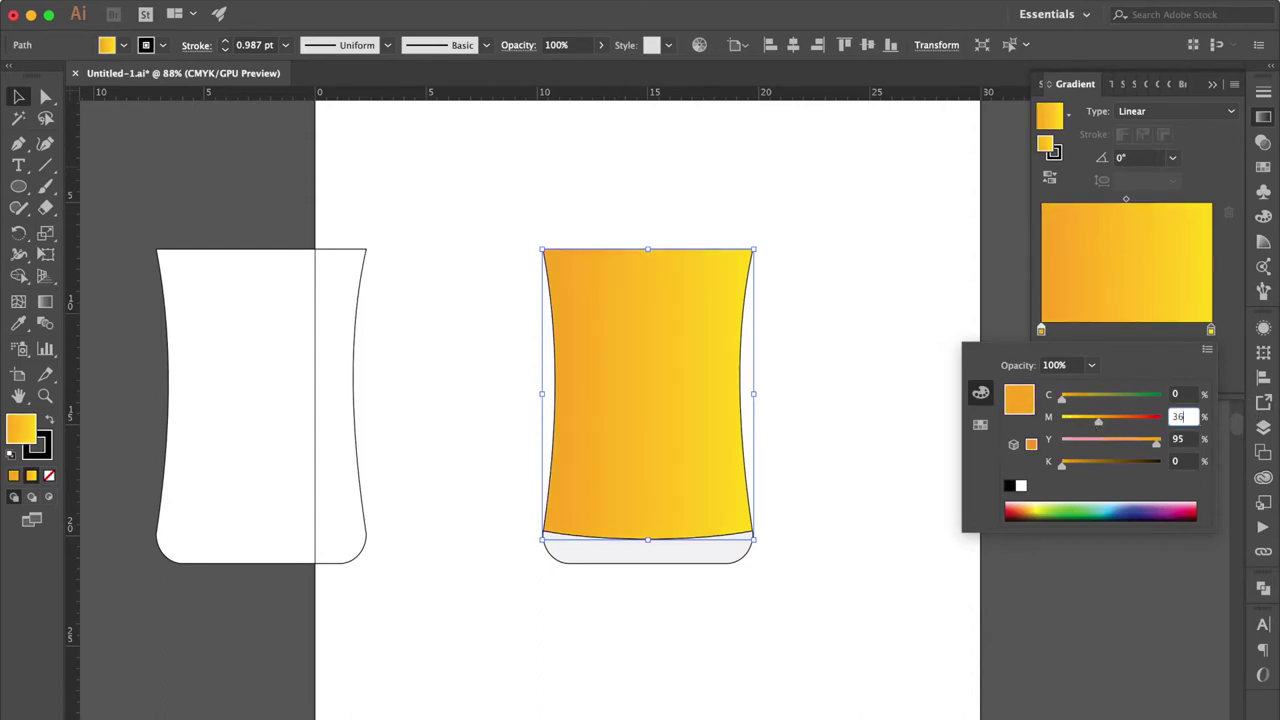
key("Return")
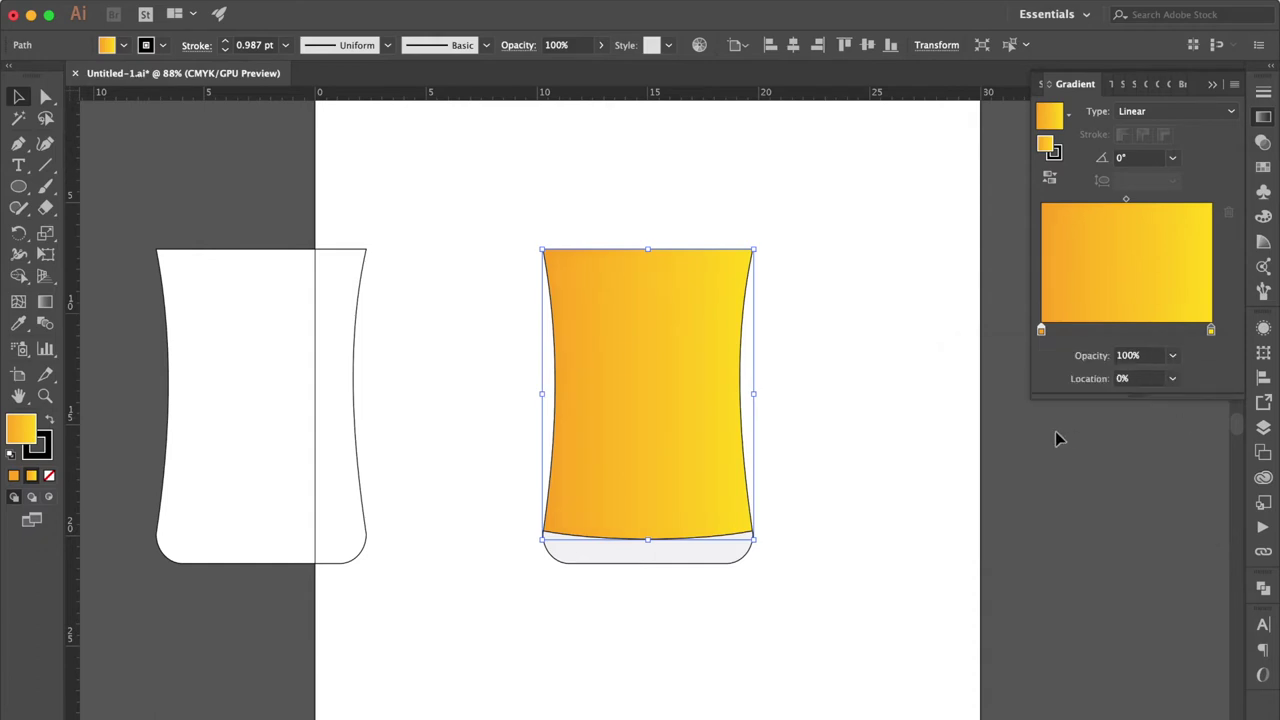
Step: Redirect the body gradient vertically with the Gradient tool, running from orange near the base up to yellow near the rim
left_click(50, 300)
left_click_drag(648, 504, 648, 295)
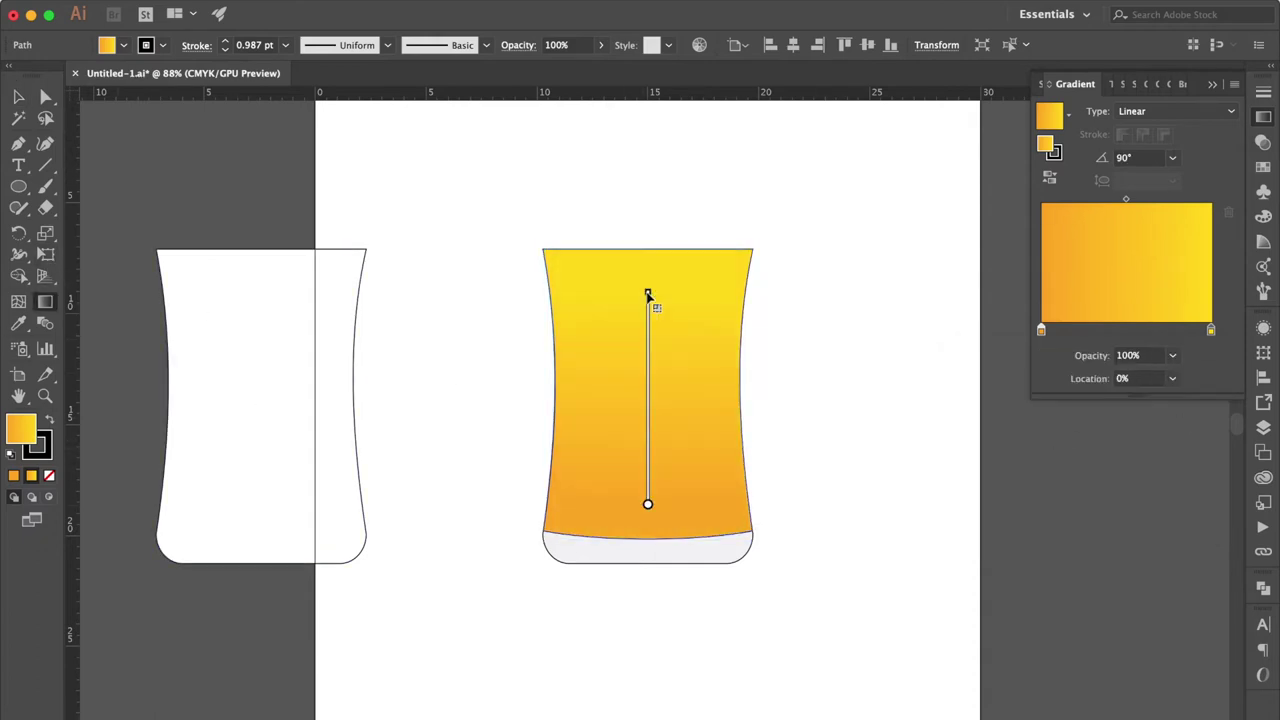
left_click(18, 97)
left_click(390, 494)
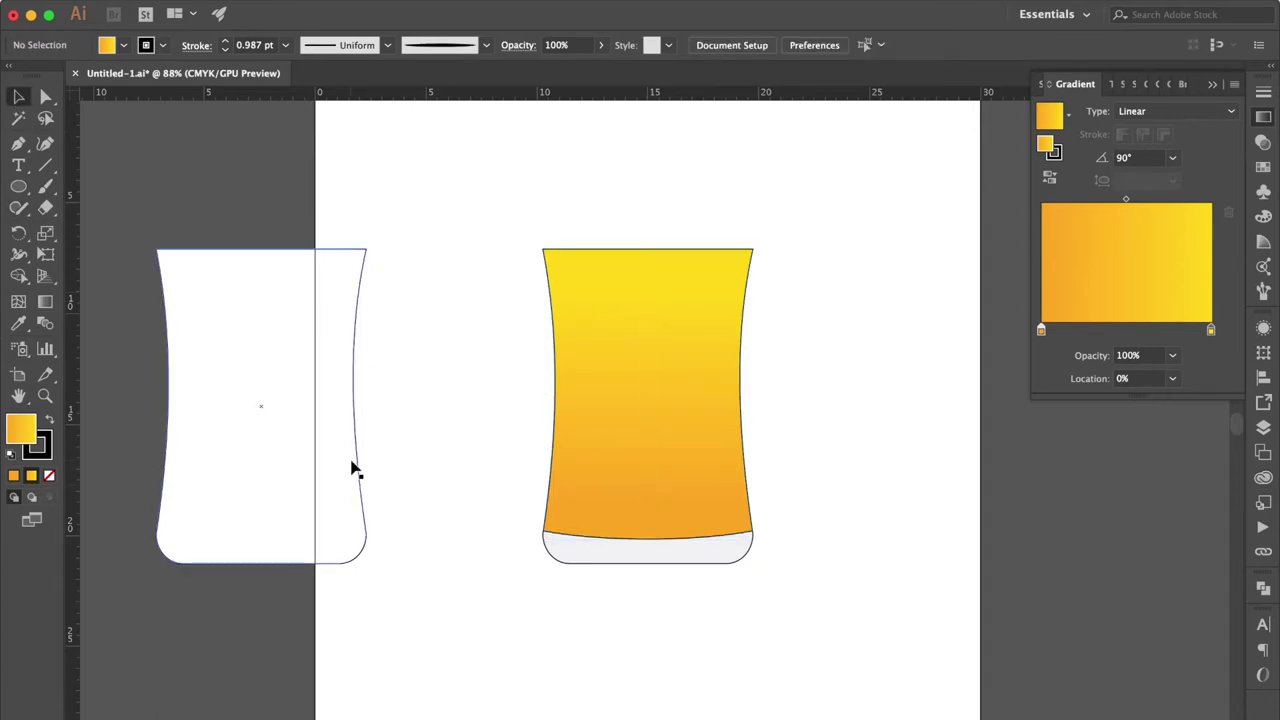
Step: Remove the fill from the separate full glass outline, apply the custom tapered art brush to it, and shift it toward the central glass
left_click(243, 460)
left_click(49, 477)
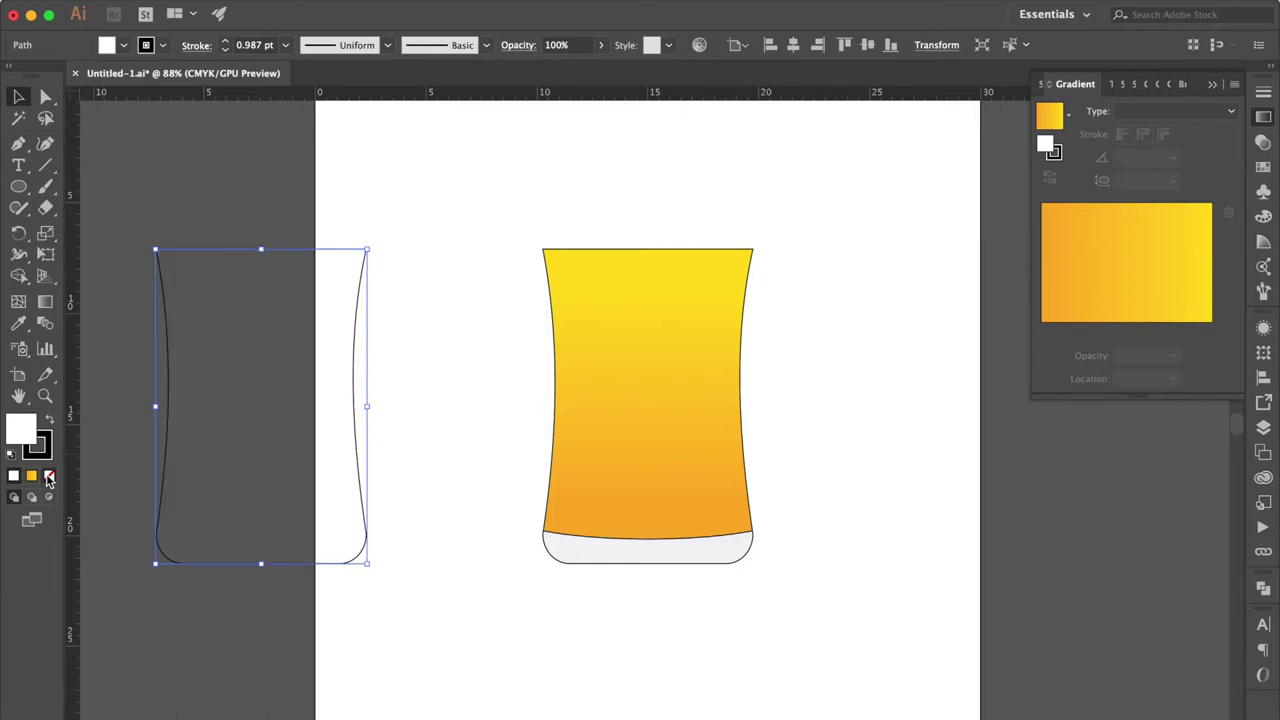
left_click(1180, 86)
left_click(1133, 236)
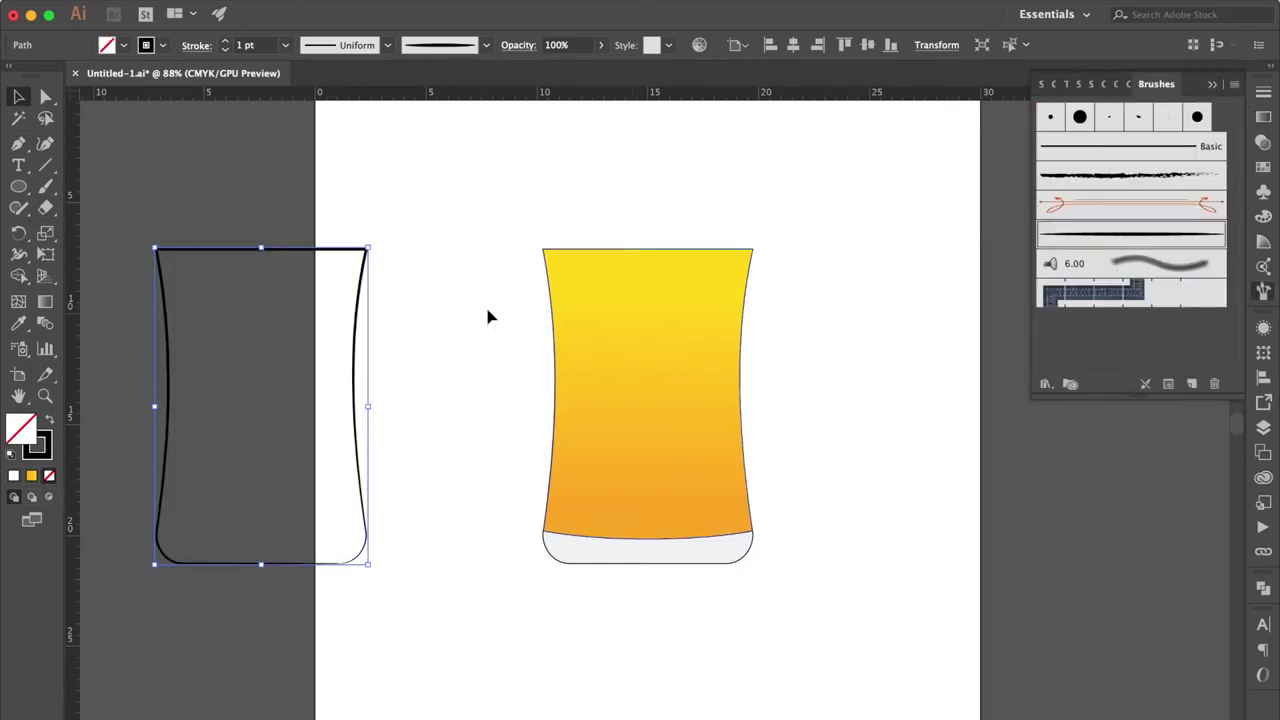
left_click_drag(360, 358, 428, 360)
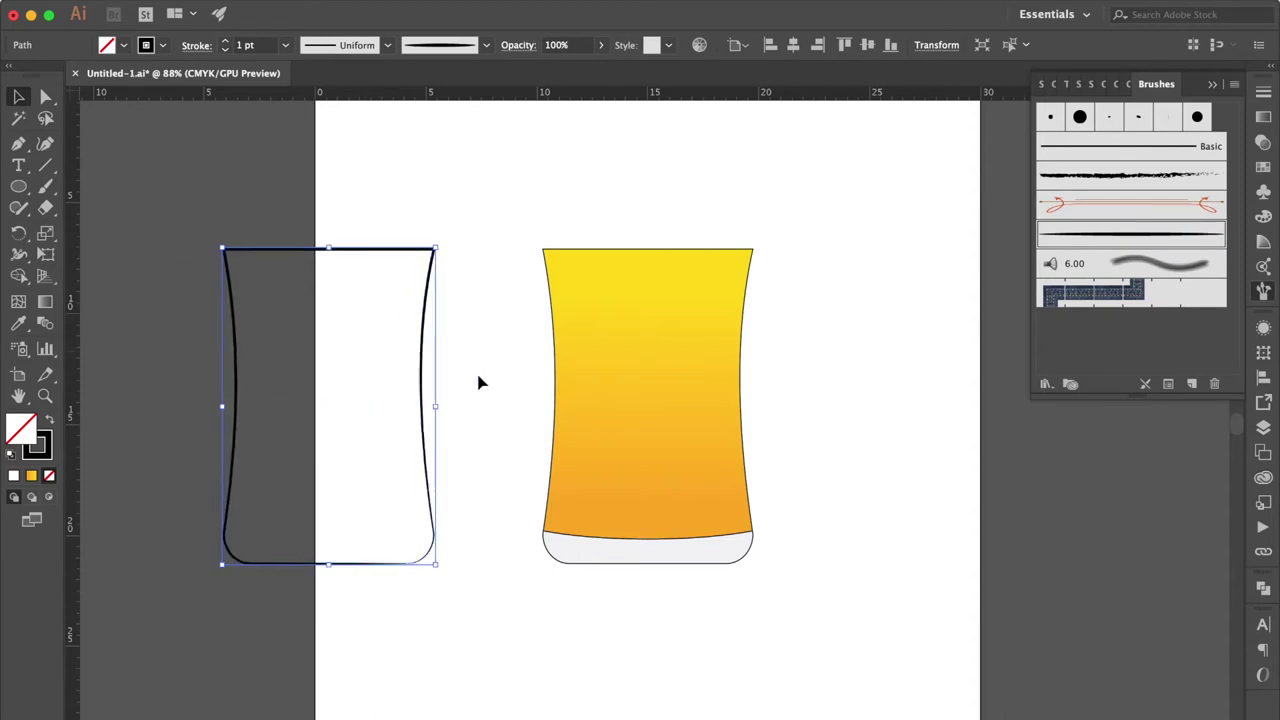
Step: Remove the stroke from both the gradient body and the light gray base of the central glass
left_click(571, 428)
left_click_drag(510, 477, 640, 570)
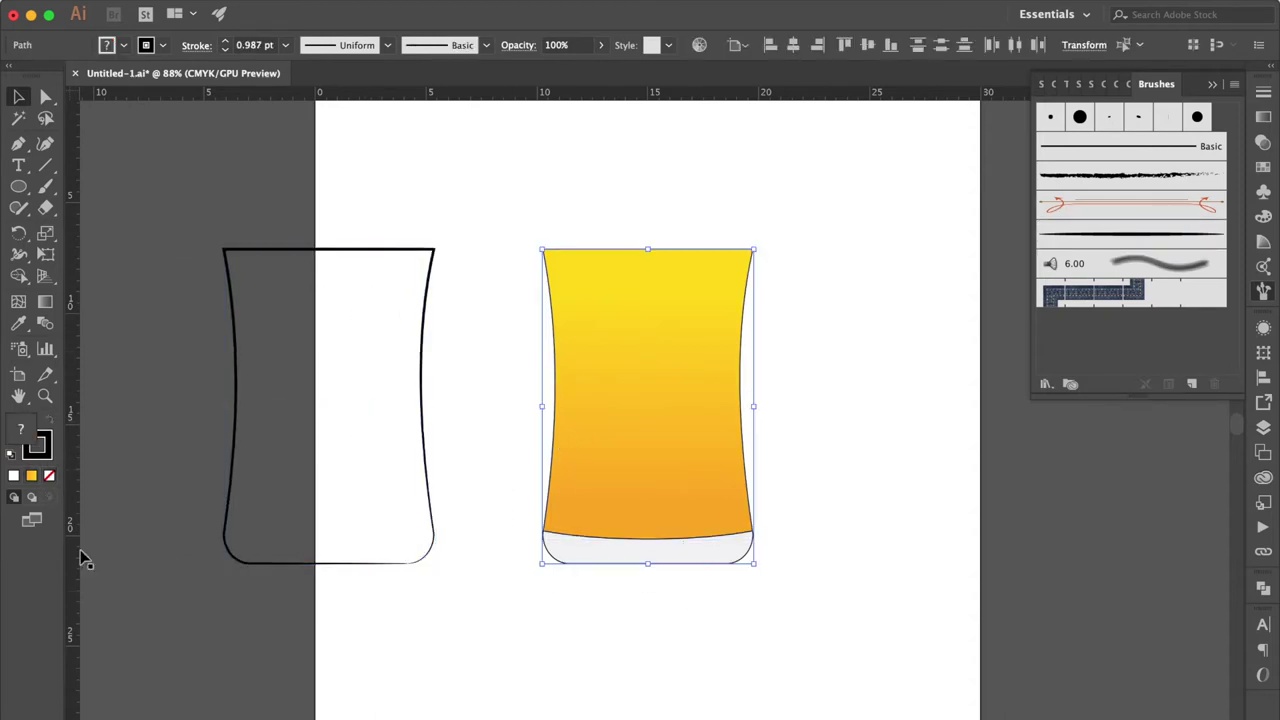
left_click(48, 455)
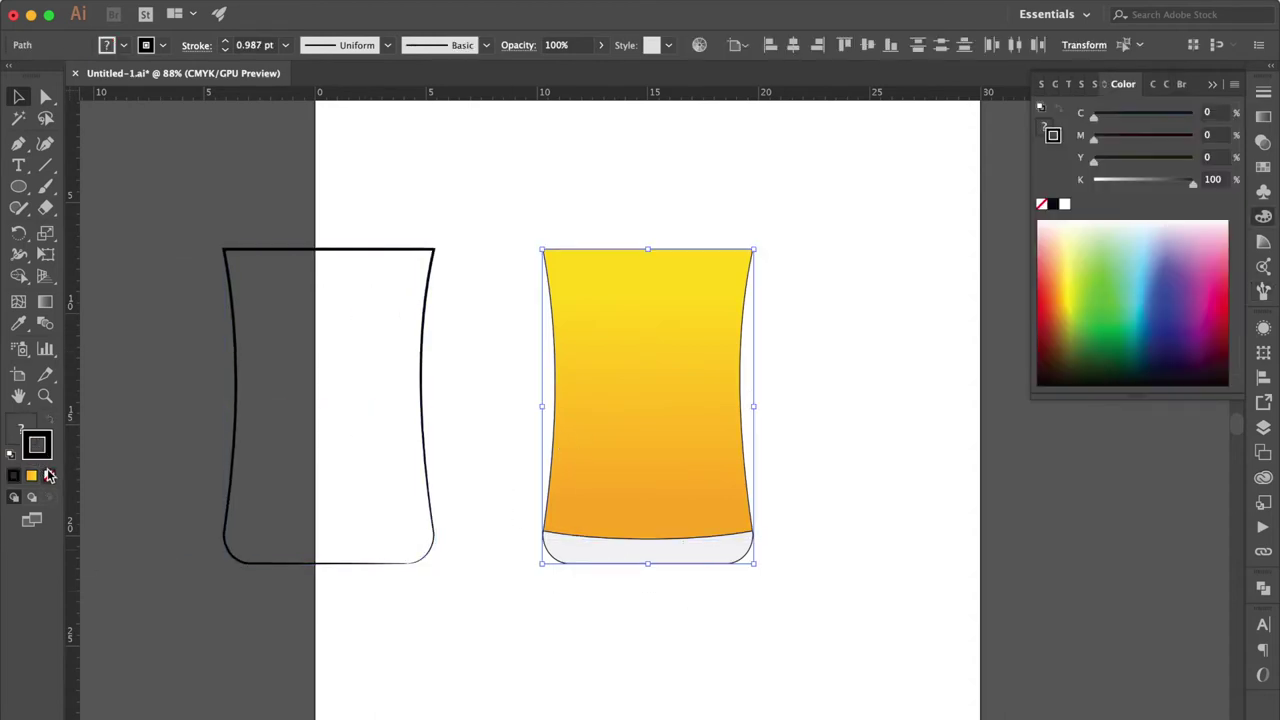
left_click(49, 476)
Step: Move the brushed outline exactly over the filled glass and increase its stroke weight
left_click(195, 452)
left_click_drag(240, 440, 554, 432)
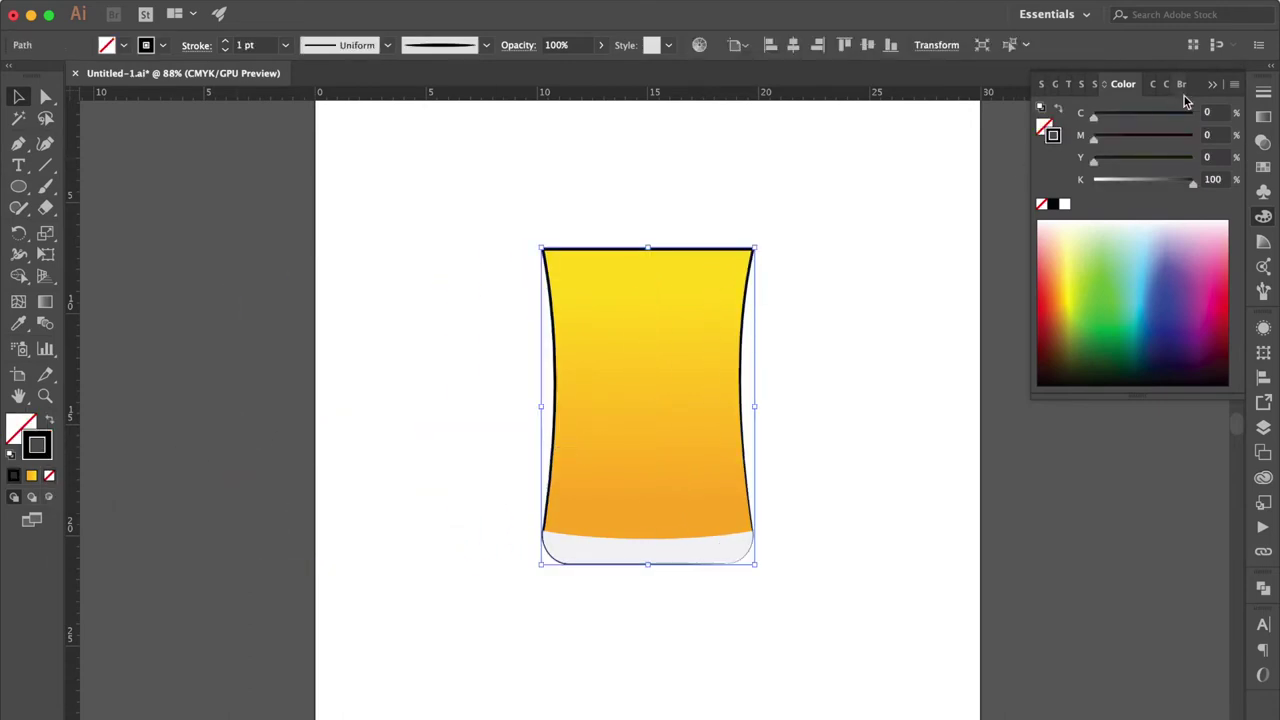
left_click(1263, 92)
left_click(1170, 111)
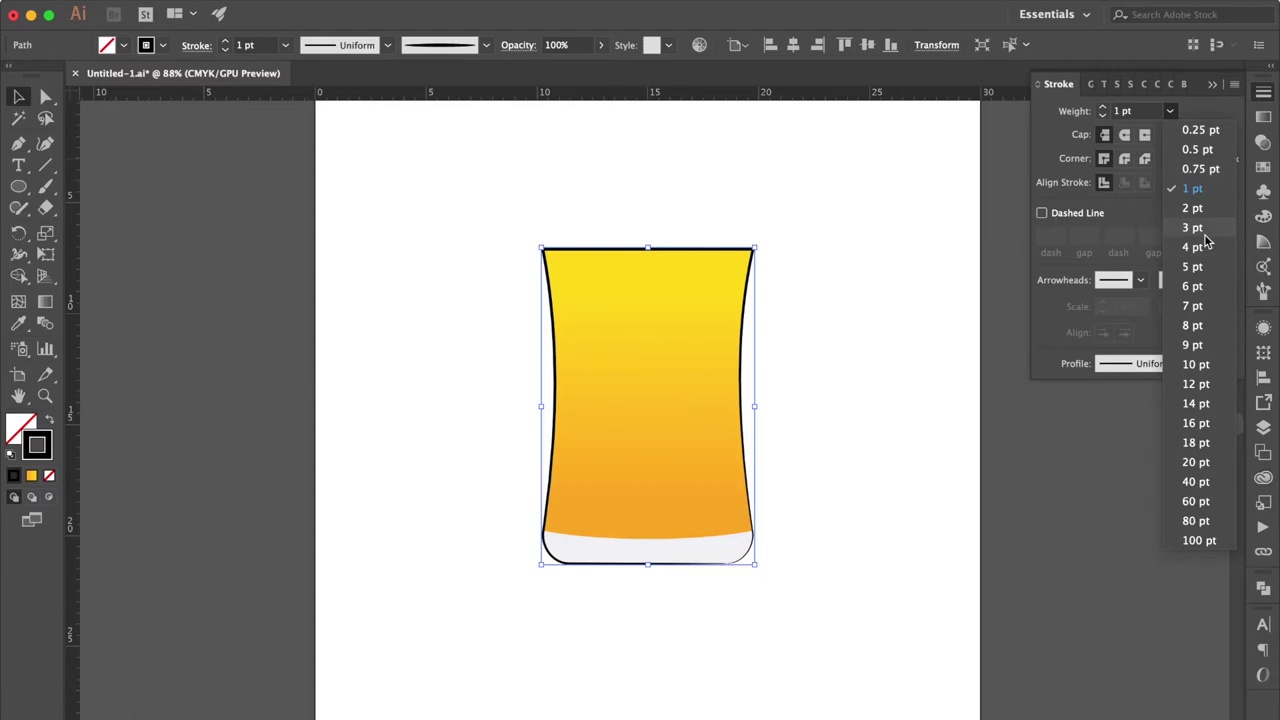
left_click(1205, 236)
left_click(1150, 116)
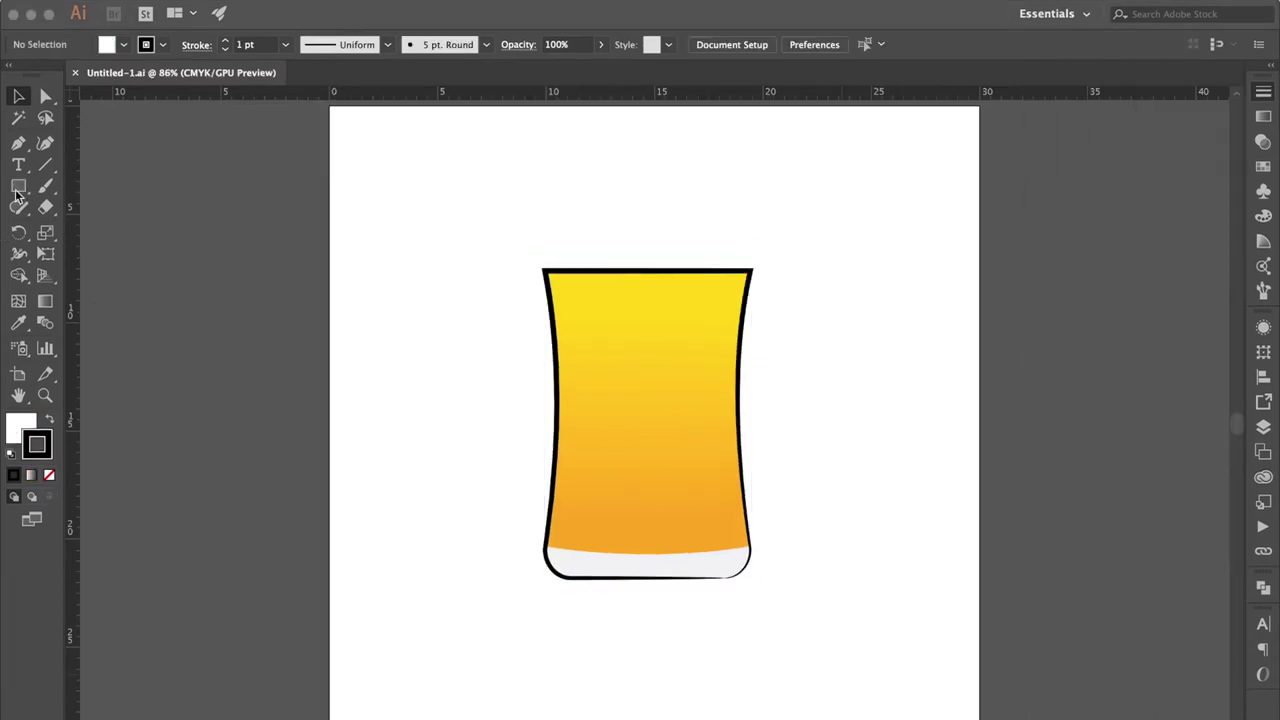
Step: Draw a white, black-stroked ellipse about 1.3 cm wide and 3 cm high on the upper glass body as an eye
left_click_drag(18, 186, 98, 232)
left_click_drag(614, 347, 643, 412)
key("super+equal")
key("super+equal")
key("super+equal")
key("v")
Step: Duplicate the eye ellipse beside it as two vertically offset copies and trim them with Shape Builder to leave only the lower crescent
left_click_drag(651, 457, 783, 497)
left_click(18, 275)
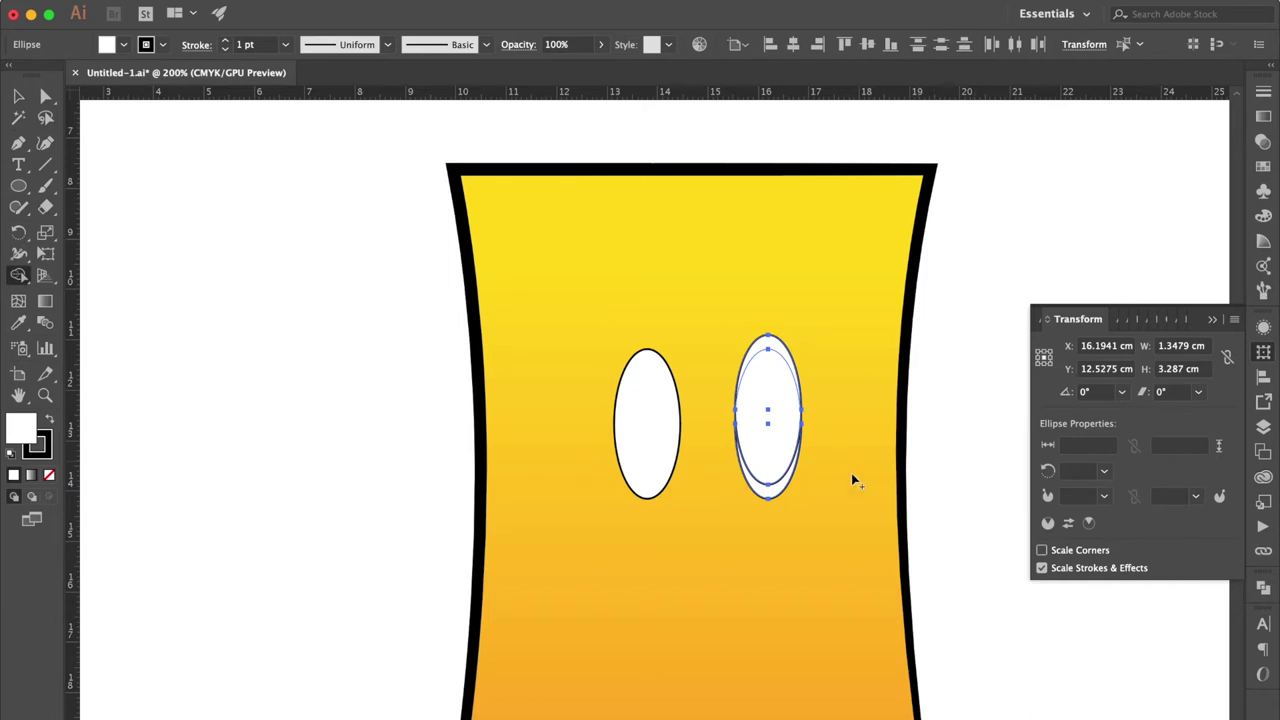
left_click(775, 460, "alt")
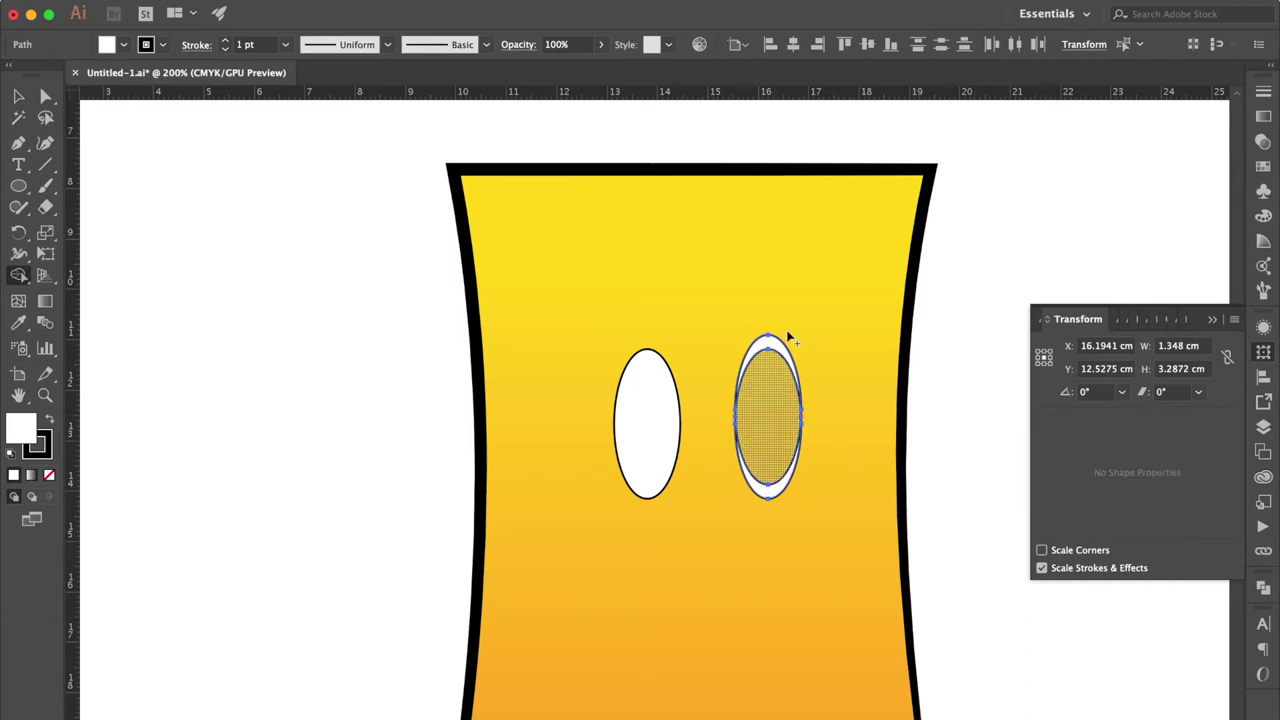
left_click(774, 349, "alt")
Step: Remove the strokes from the white crescent and the white eye ellipse
left_click(18, 95)
left_click(44, 452)
left_click(50, 477)
left_click(423, 509)
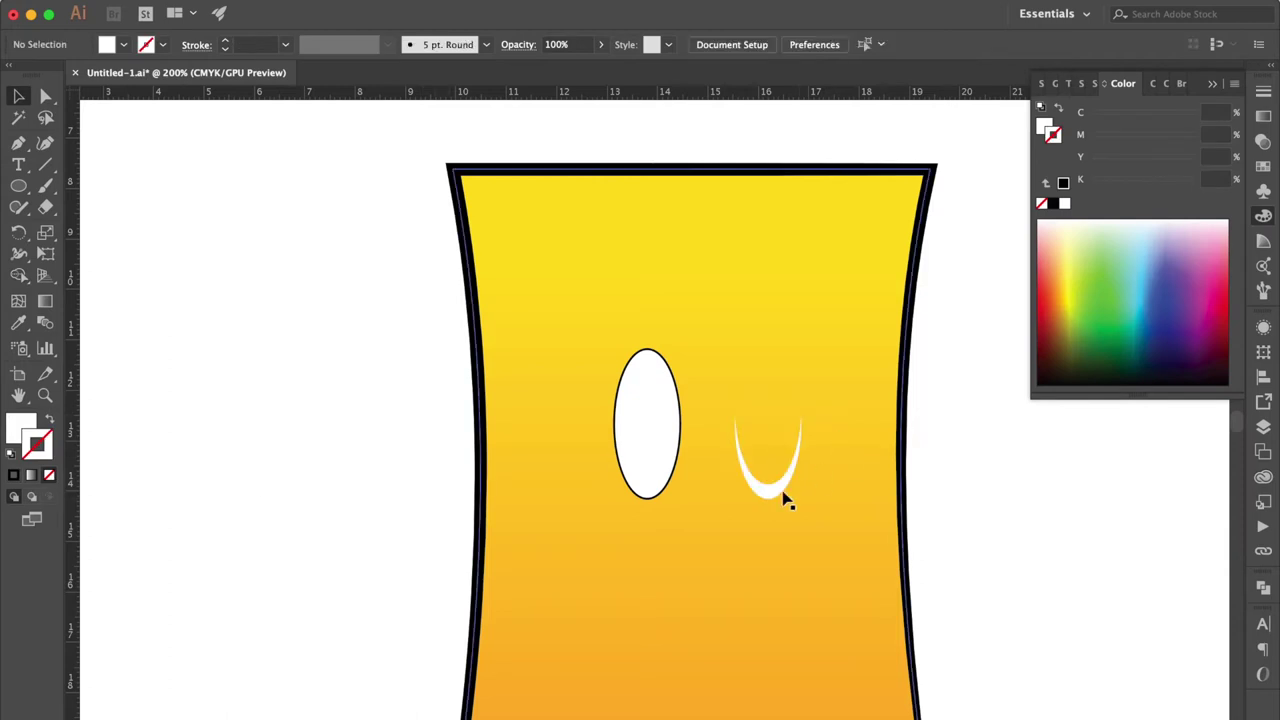
left_click(650, 461)
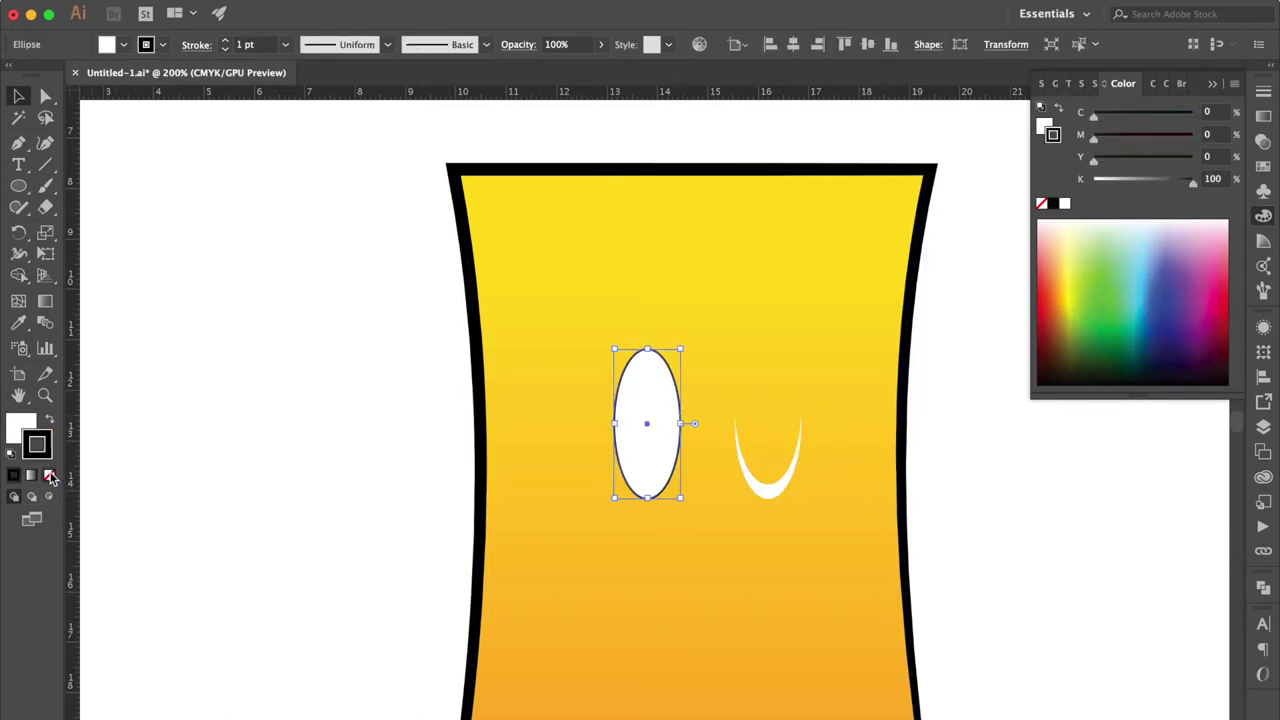
left_click(50, 477)
Step: Fill the crescent with the light orange swatch and move it over the lower edge of the eye ellipse
left_click(769, 489)
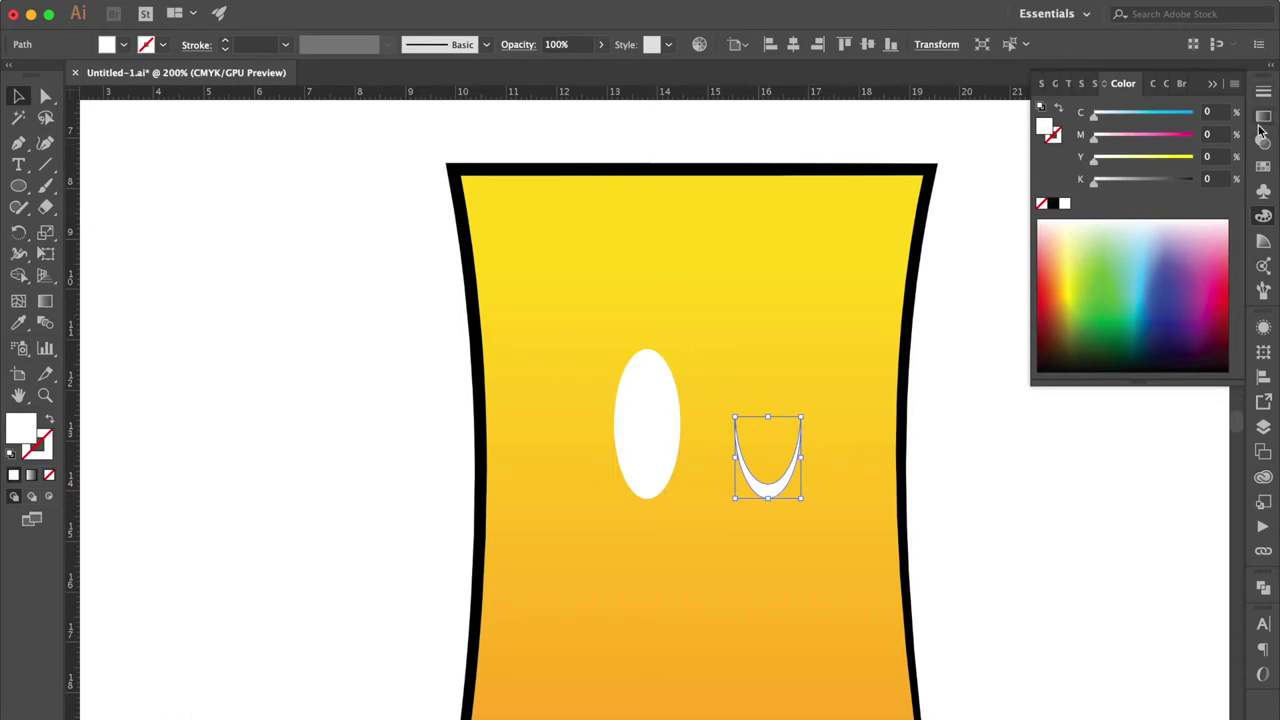
left_click(1263, 165)
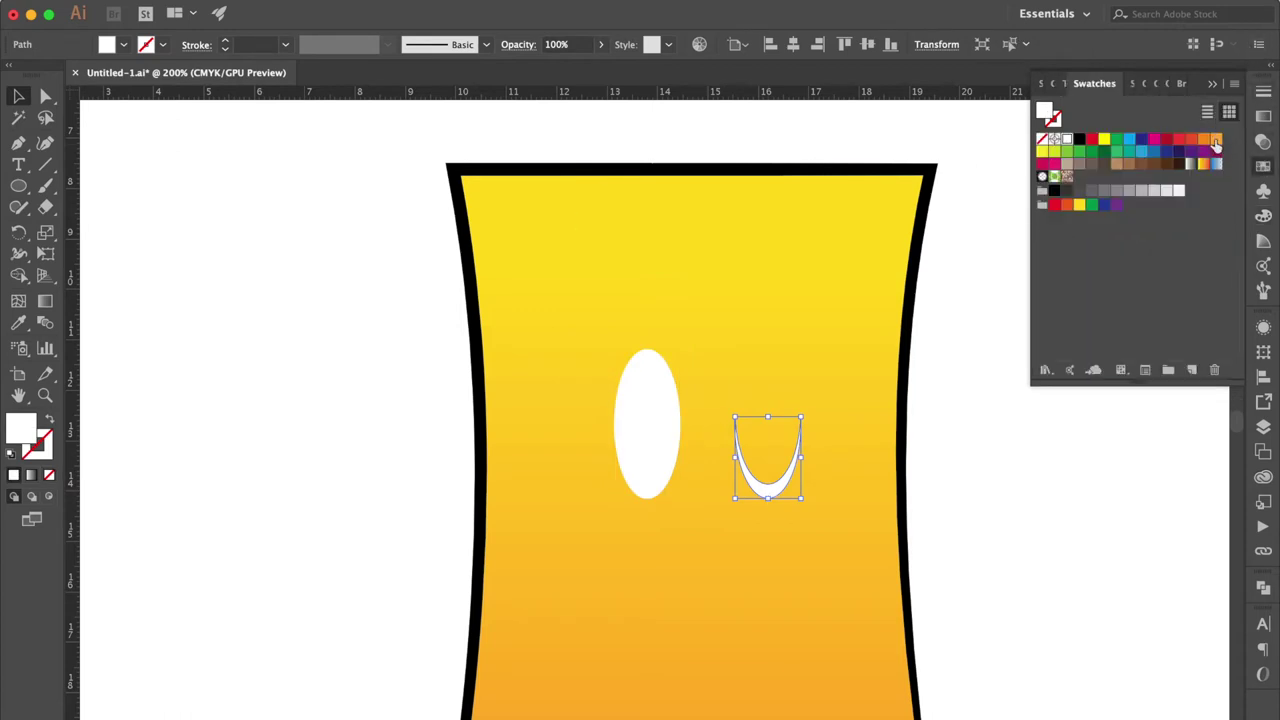
left_click(1215, 145)
left_click(746, 530)
left_click_drag(747, 505, 650, 506)
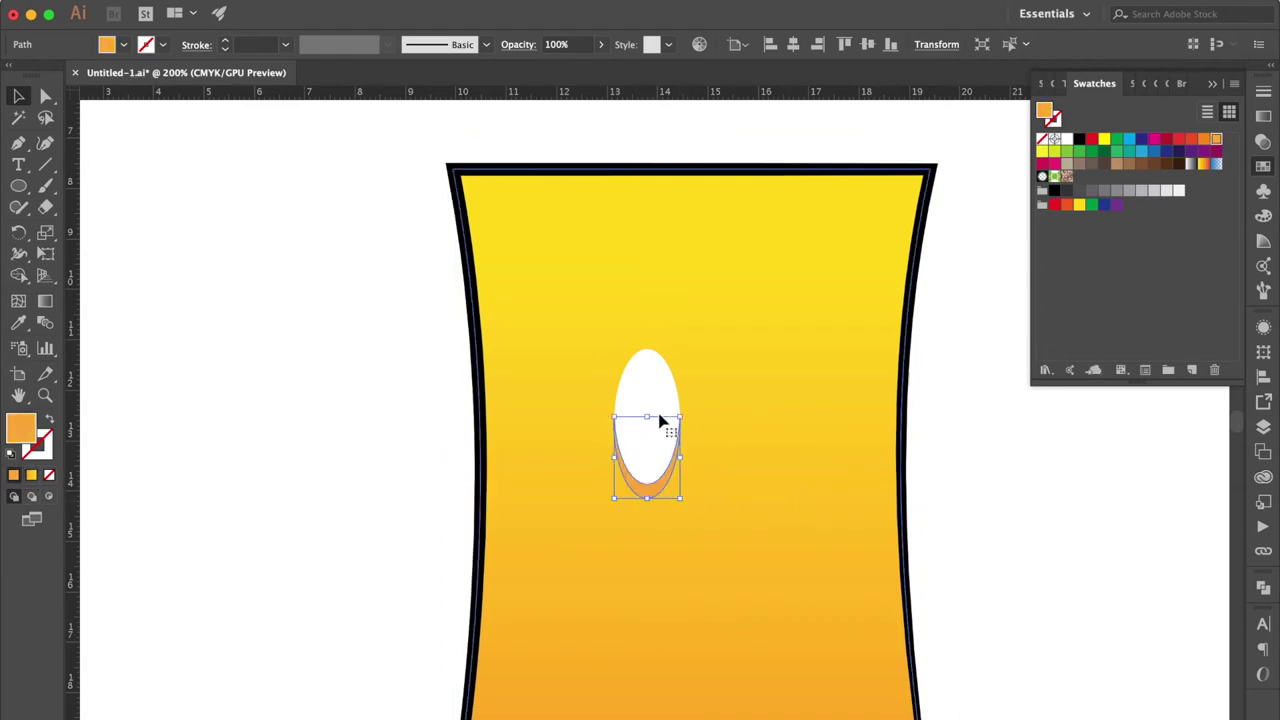
Step: Duplicate the white eye ellipse to its right and give the copy no fill and a black stroke
left_click(651, 417)
left_click_drag(651, 417, 741, 417)
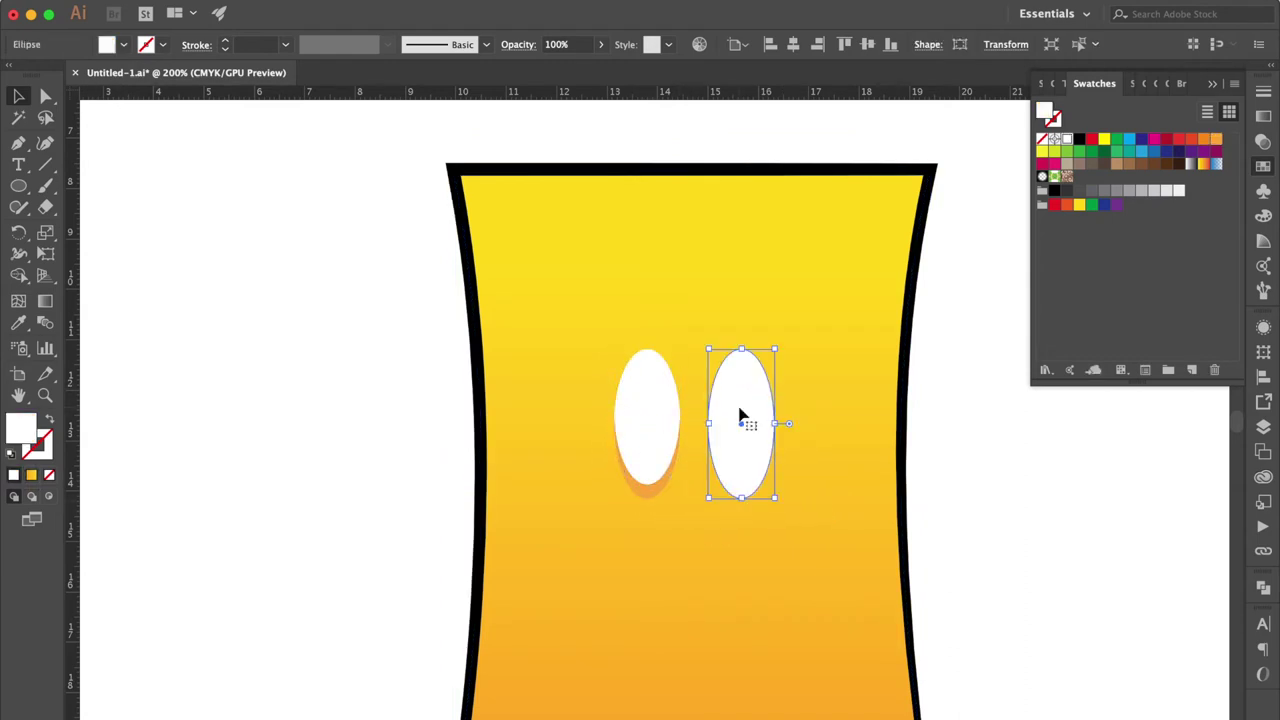
left_click(48, 425)
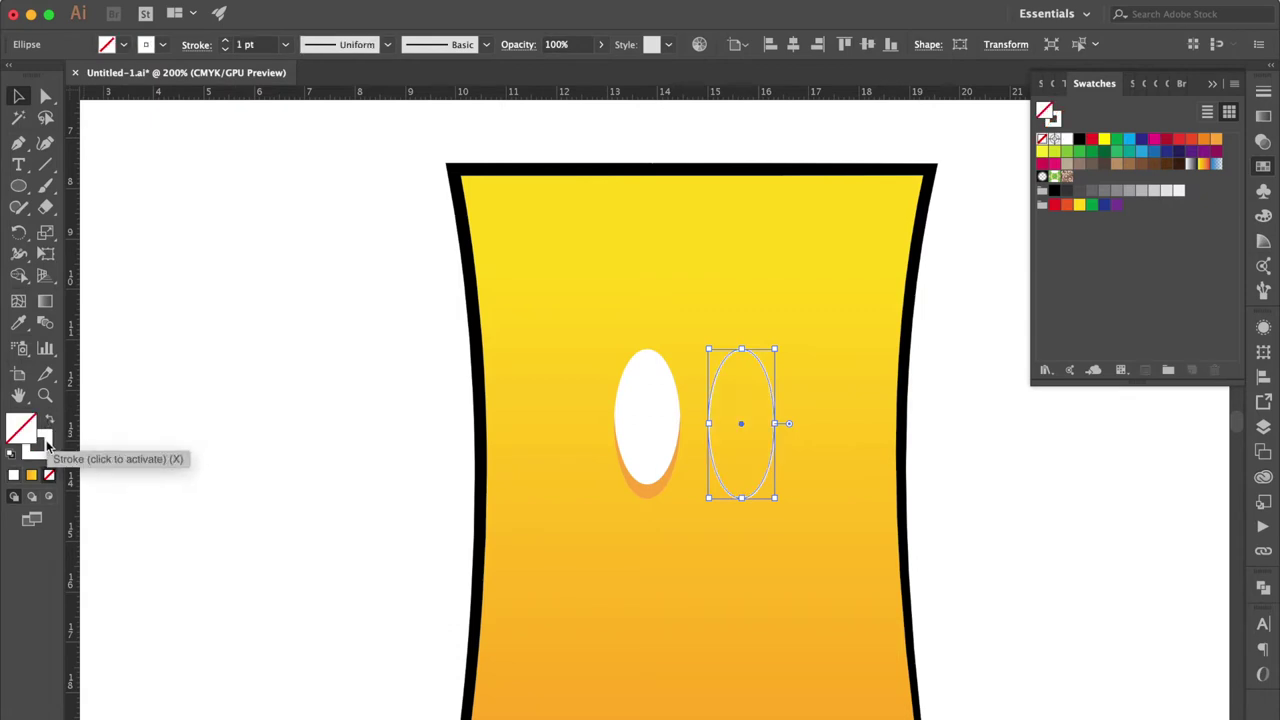
left_click(1264, 168)
left_click(1079, 140)
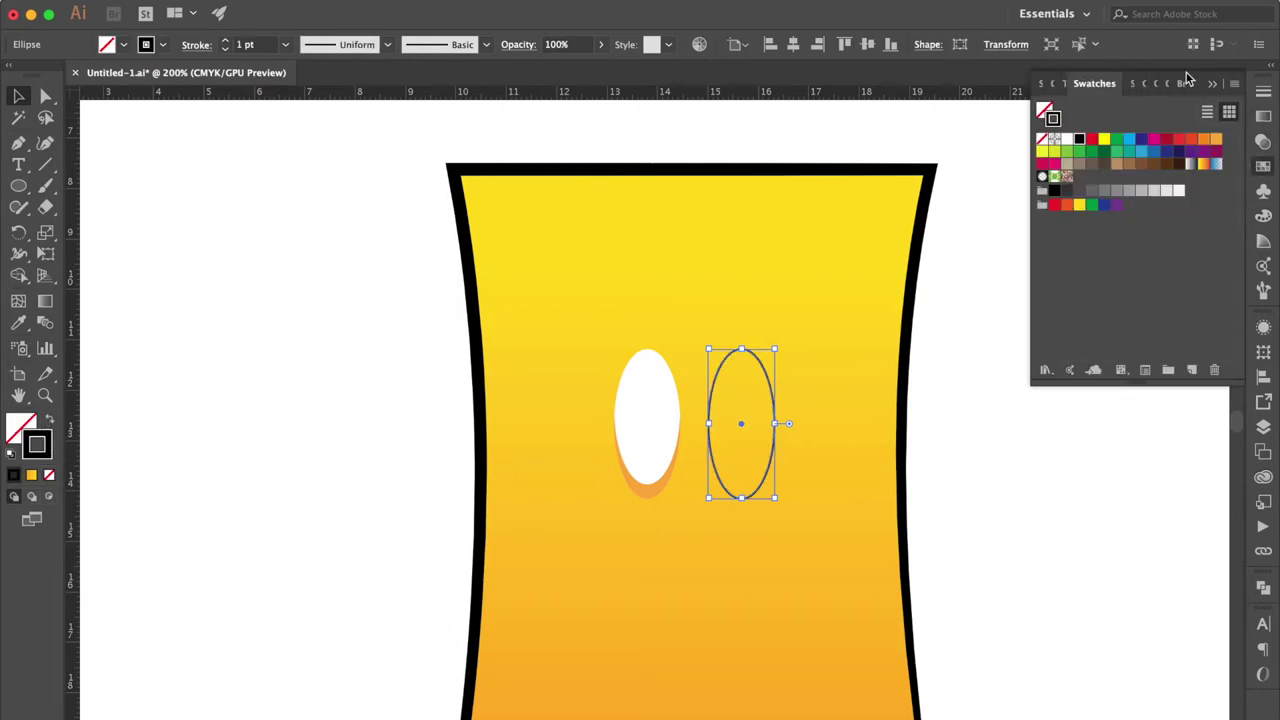
Step: Apply the custom tapered art brush to the unfilled ellipse and move it back over the eye as its outline
left_click(1183, 84)
left_click(1147, 233)
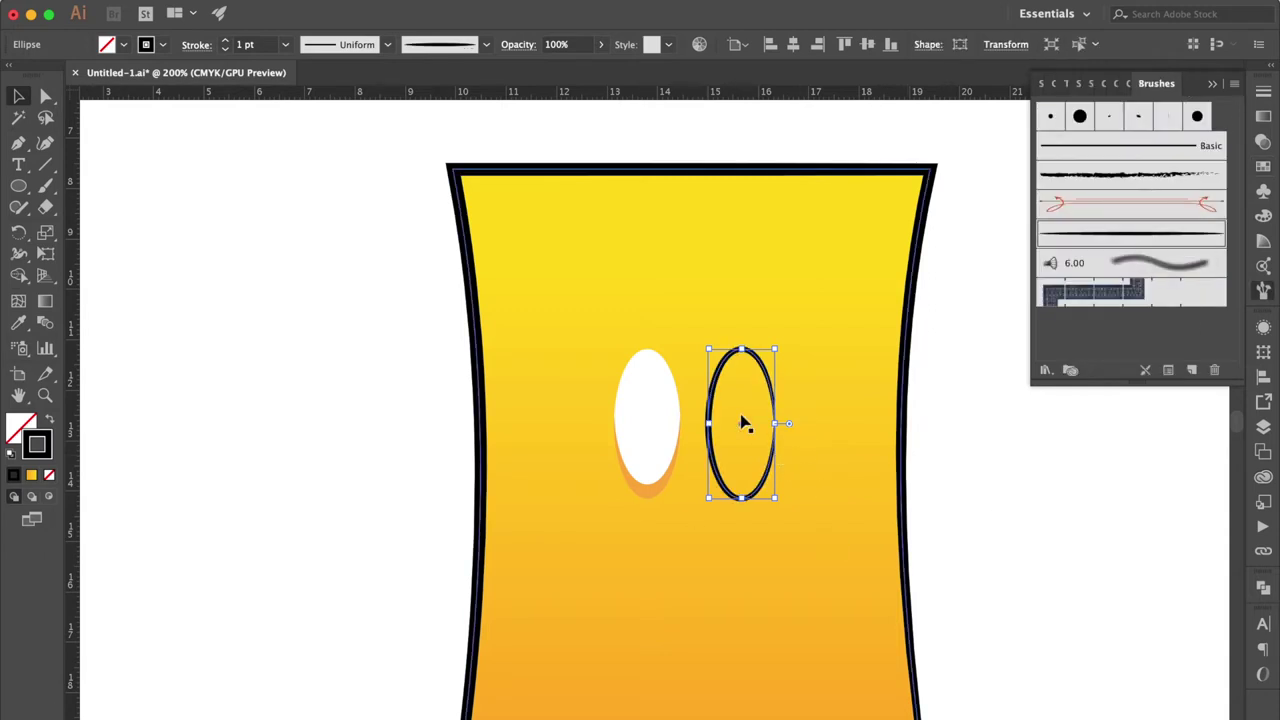
left_click_drag(712, 420, 617, 422)
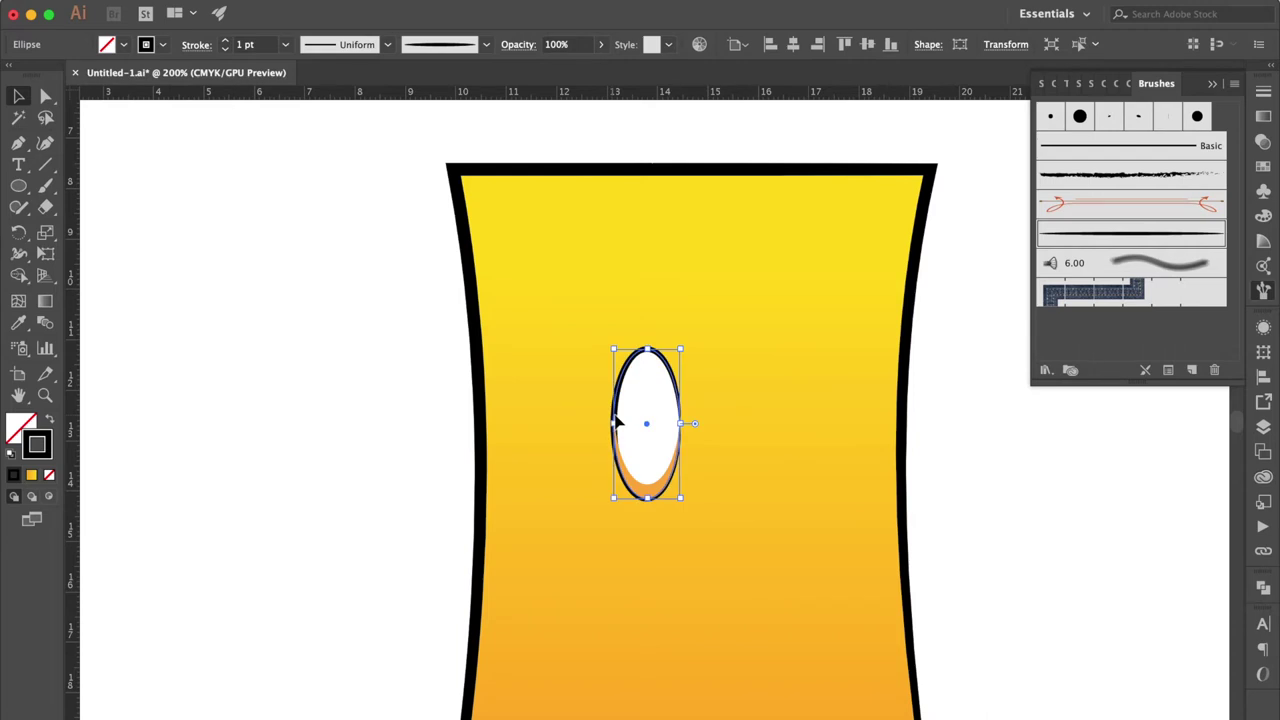
Step: Draw a pupil ellipse about 0.4 cm wide and 0.9 cm high on the eye's right edge, with black fill and no stroke
left_click(19, 188)
left_click_drag(667, 402, 688, 447)
left_click(48, 421)
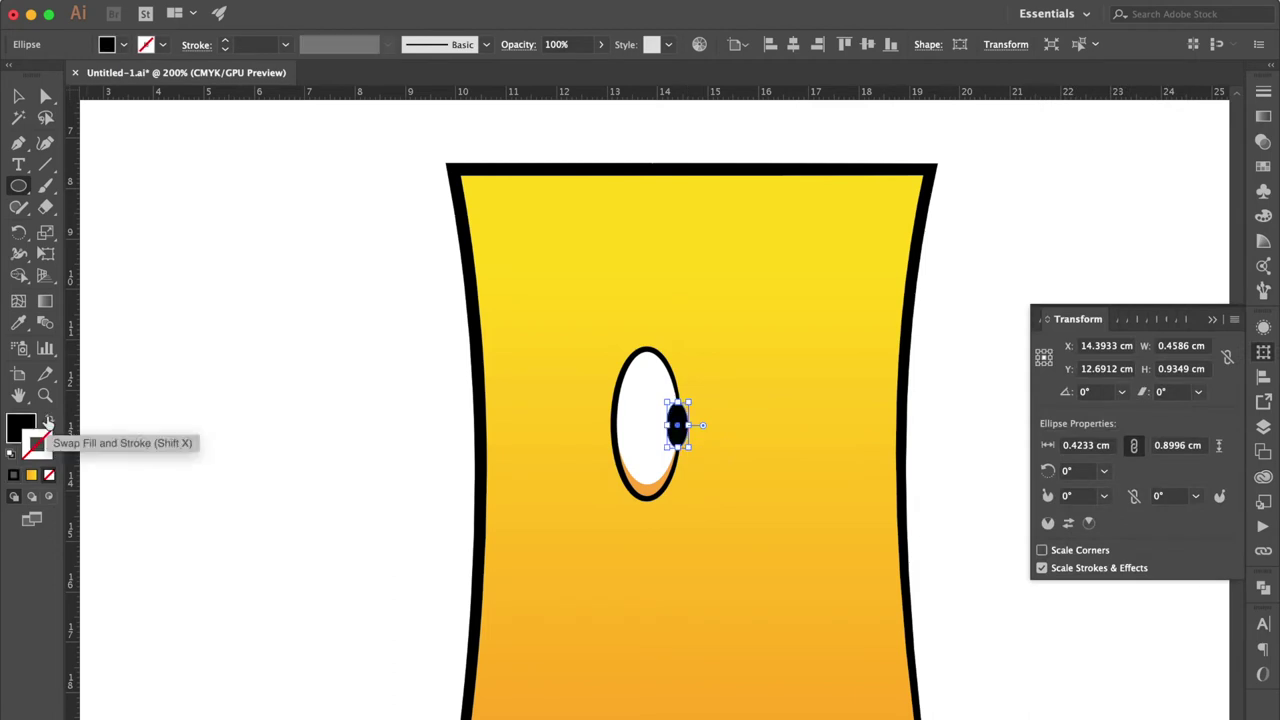
left_click(18, 96)
left_click(257, 336)
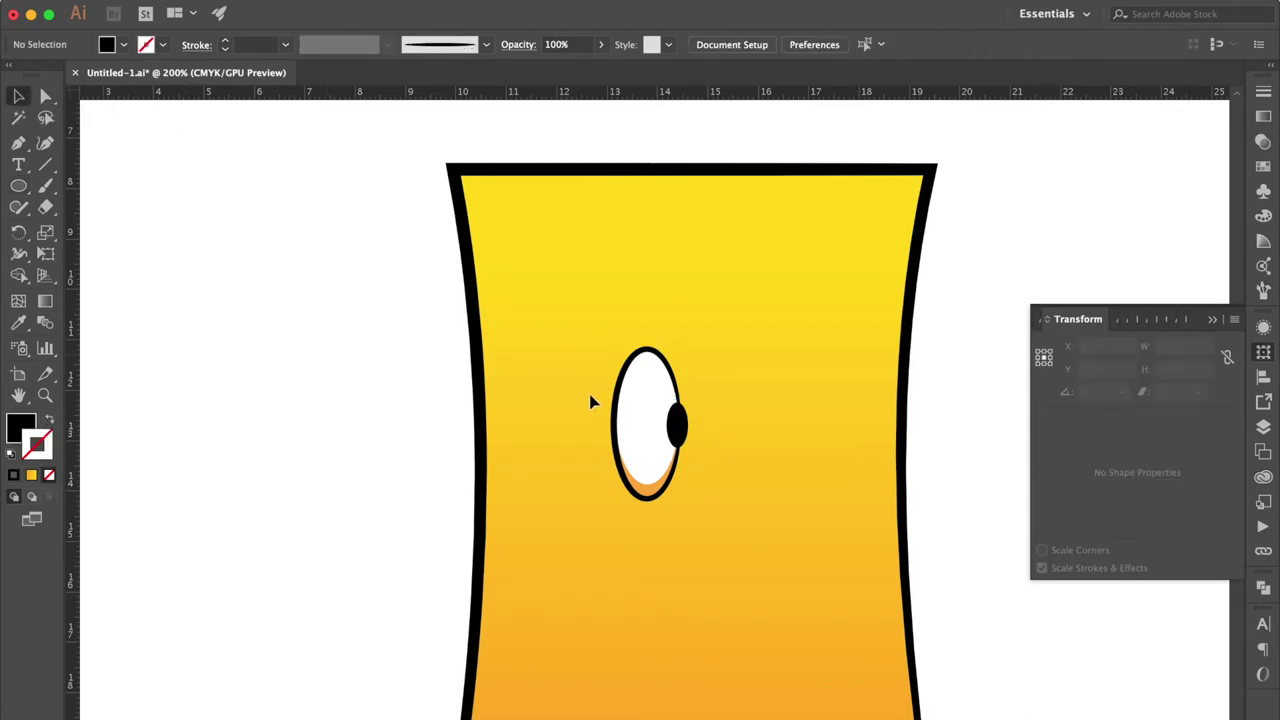
Step: Duplicate the orange crescent above the eye and trim the copy down to its inner curve
left_click_drag(644, 484, 646, 255)
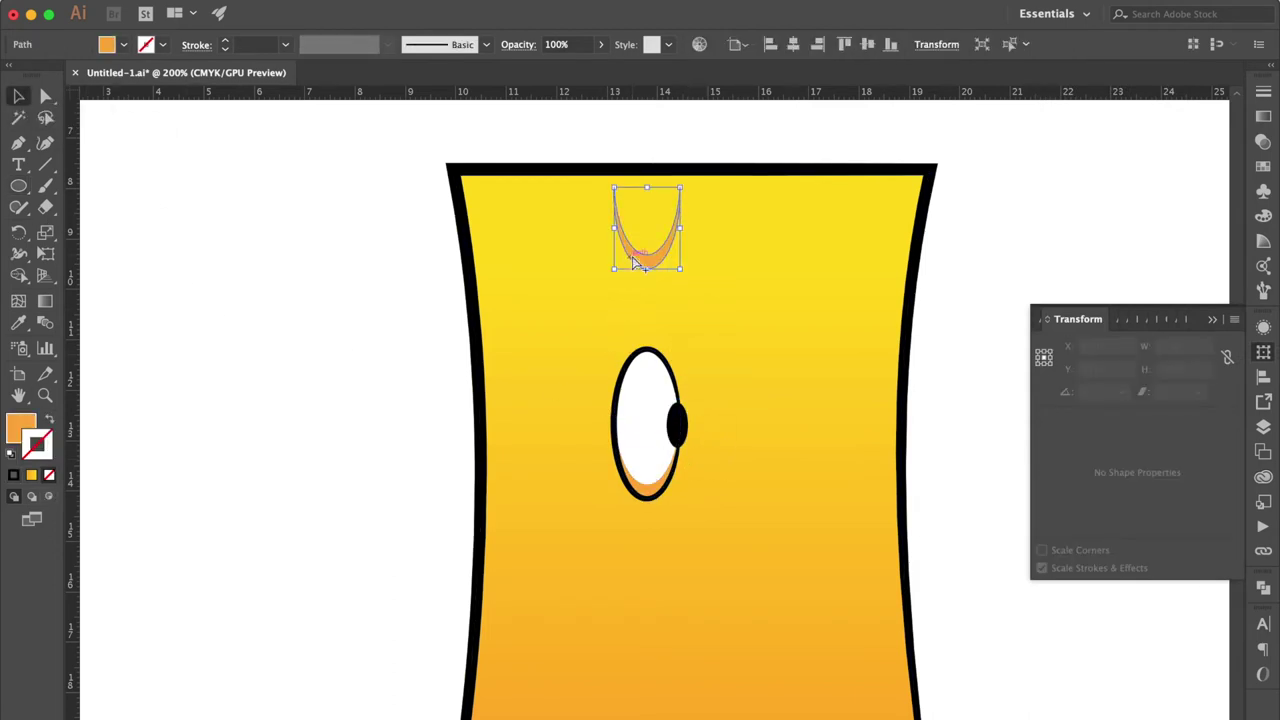
left_click(17, 146)
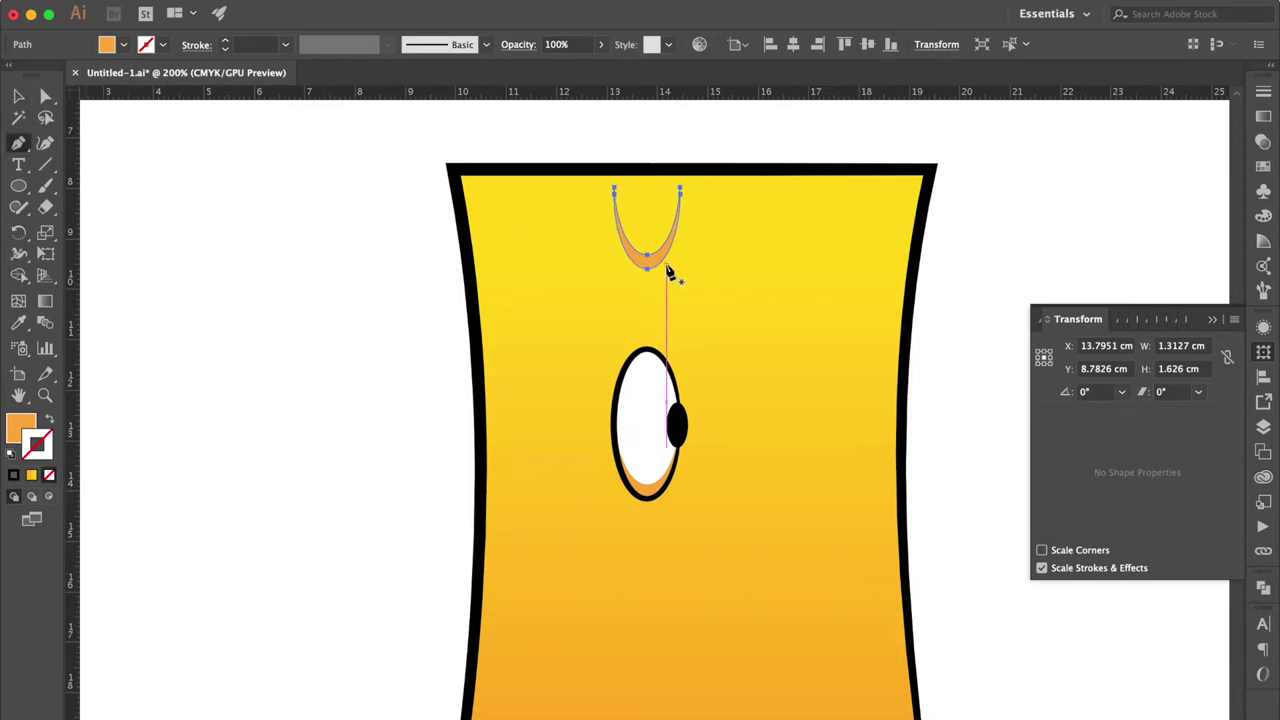
left_click(666, 266)
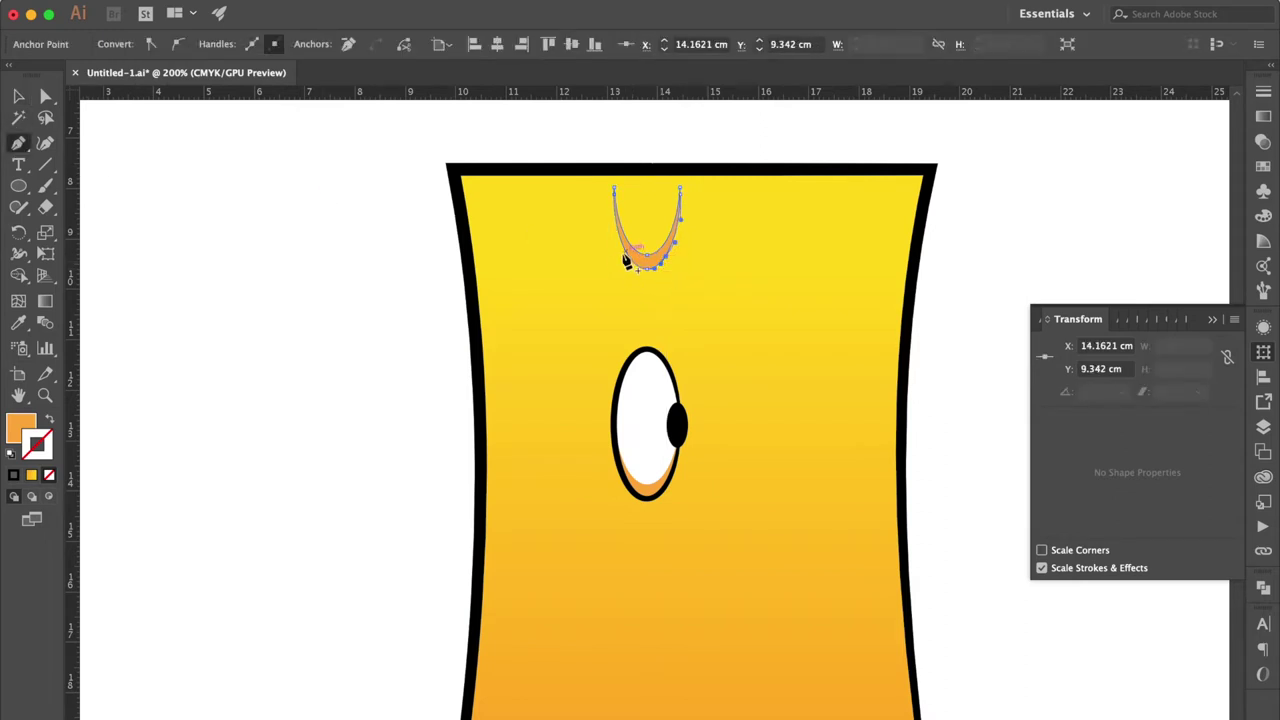
left_click(625, 259)
left_click(647, 271)
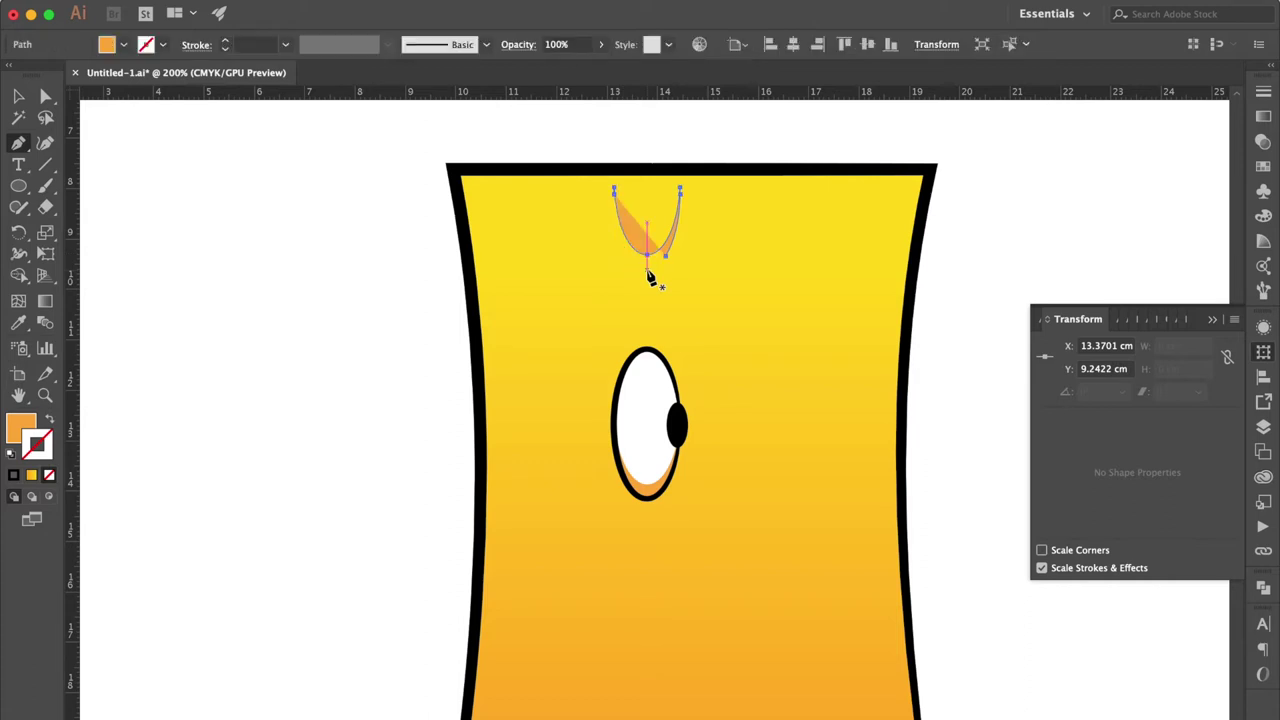
left_click(667, 264)
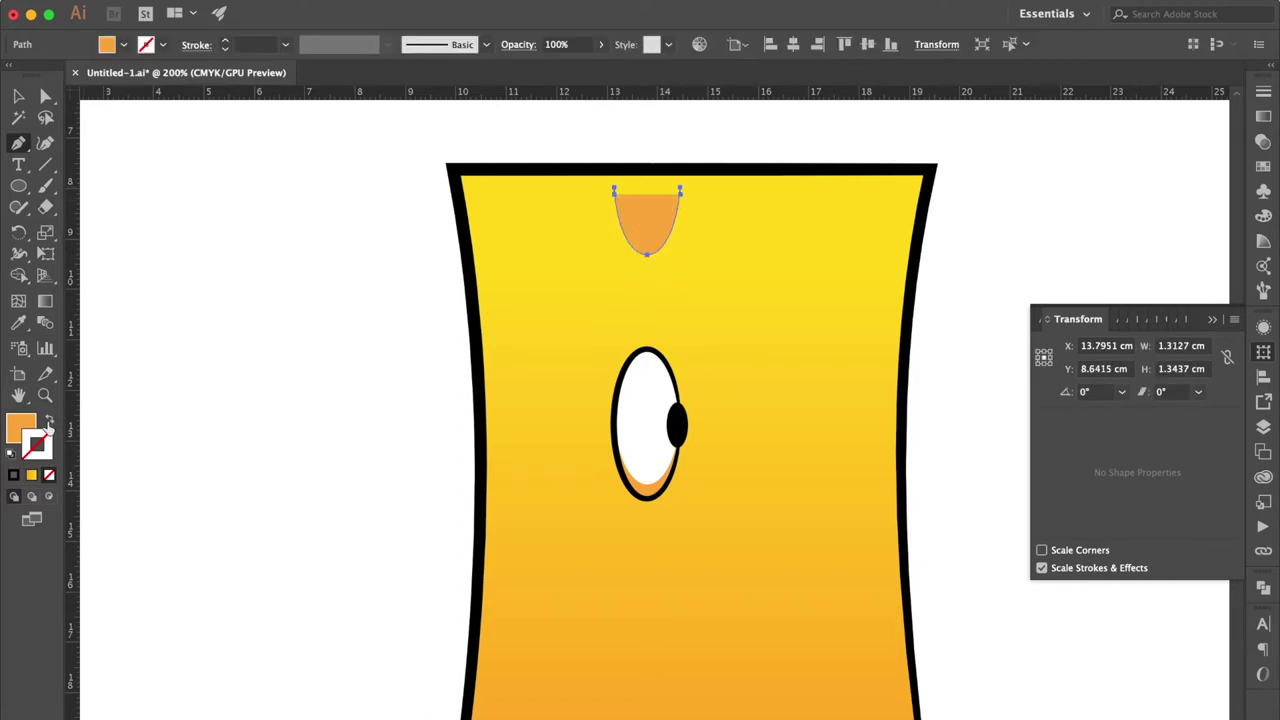
Step: Give the trimmed curve the eye outline's unfilled black-stroke appearance and apply the custom tapered art brush to it
left_click(22, 326)
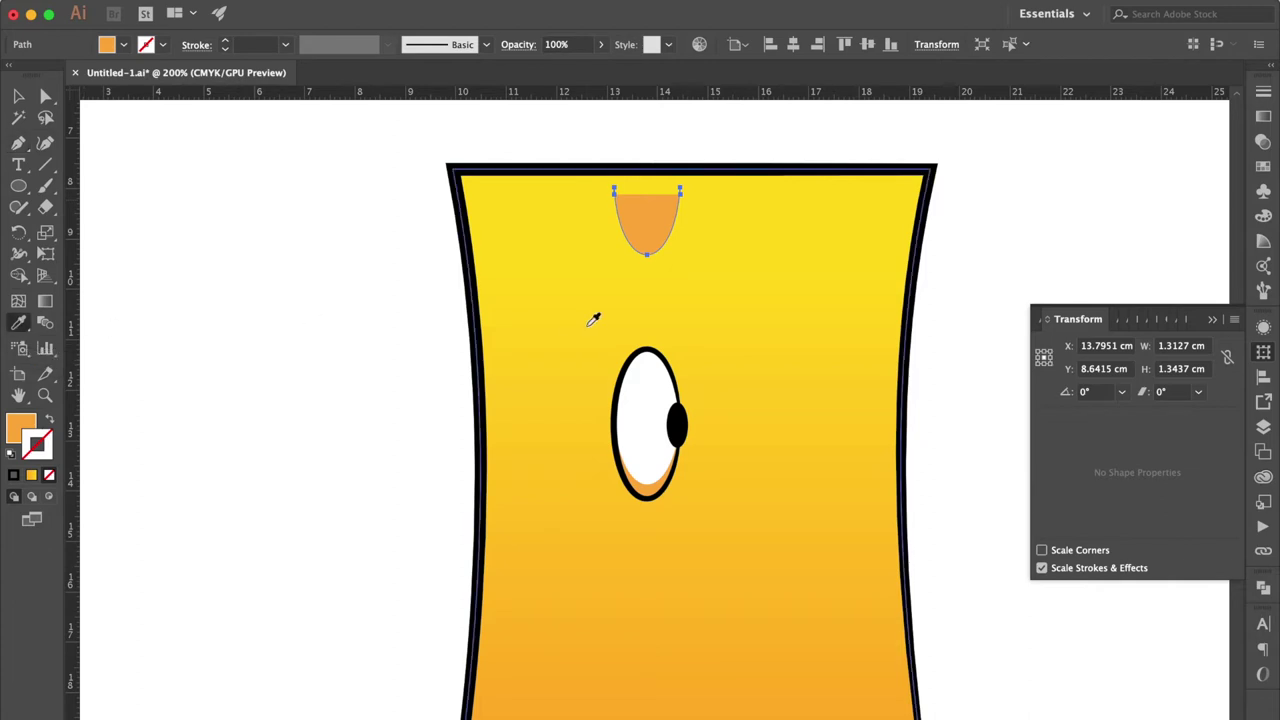
left_click(626, 370)
key("v")
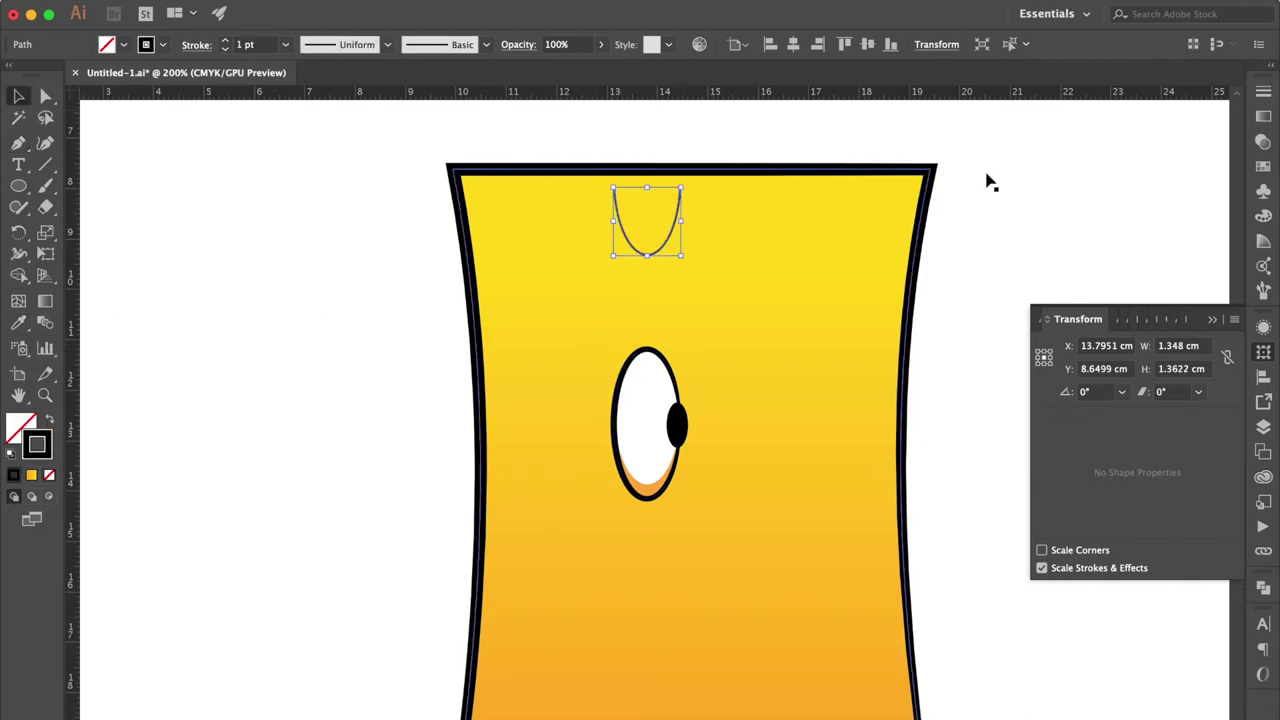
left_click(1263, 91)
left_click(1183, 85)
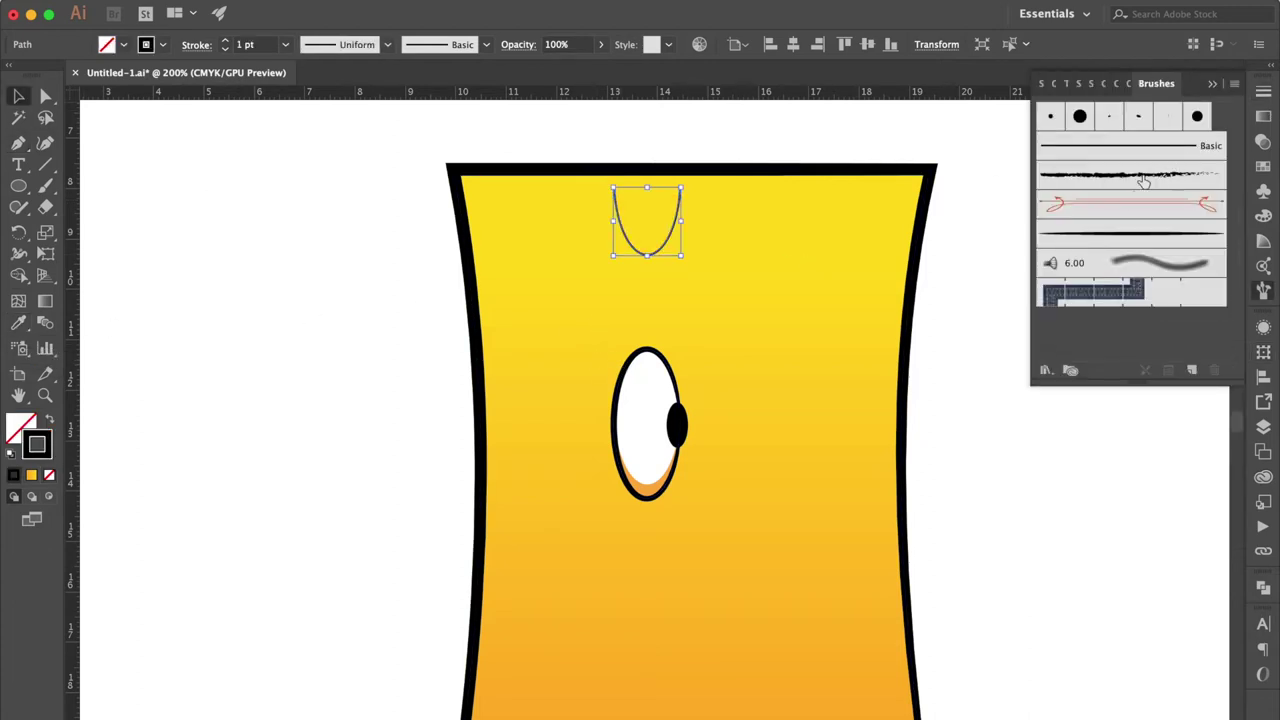
left_click(1135, 232)
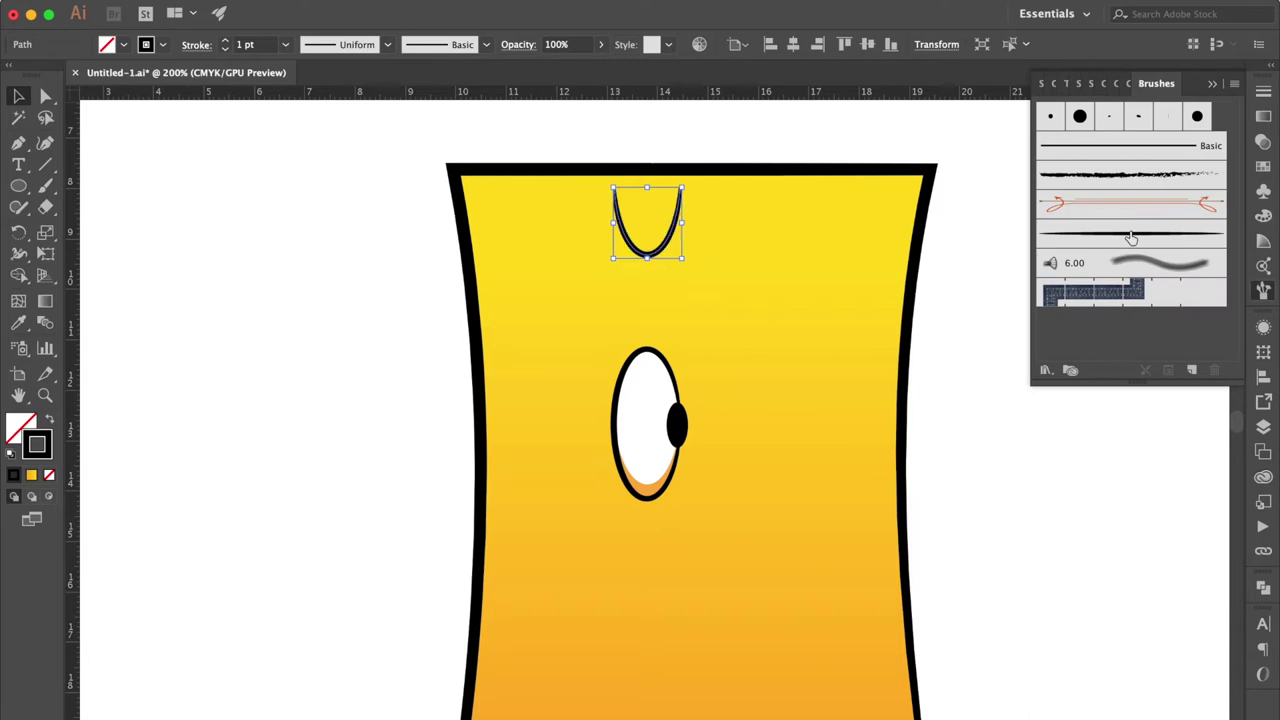
left_click(731, 146)
Step: Move the brushed curve back onto the inner edge of the eye's orange crescent and set its stroke weight to 0.5 pt
left_click_drag(651, 242, 651, 489)
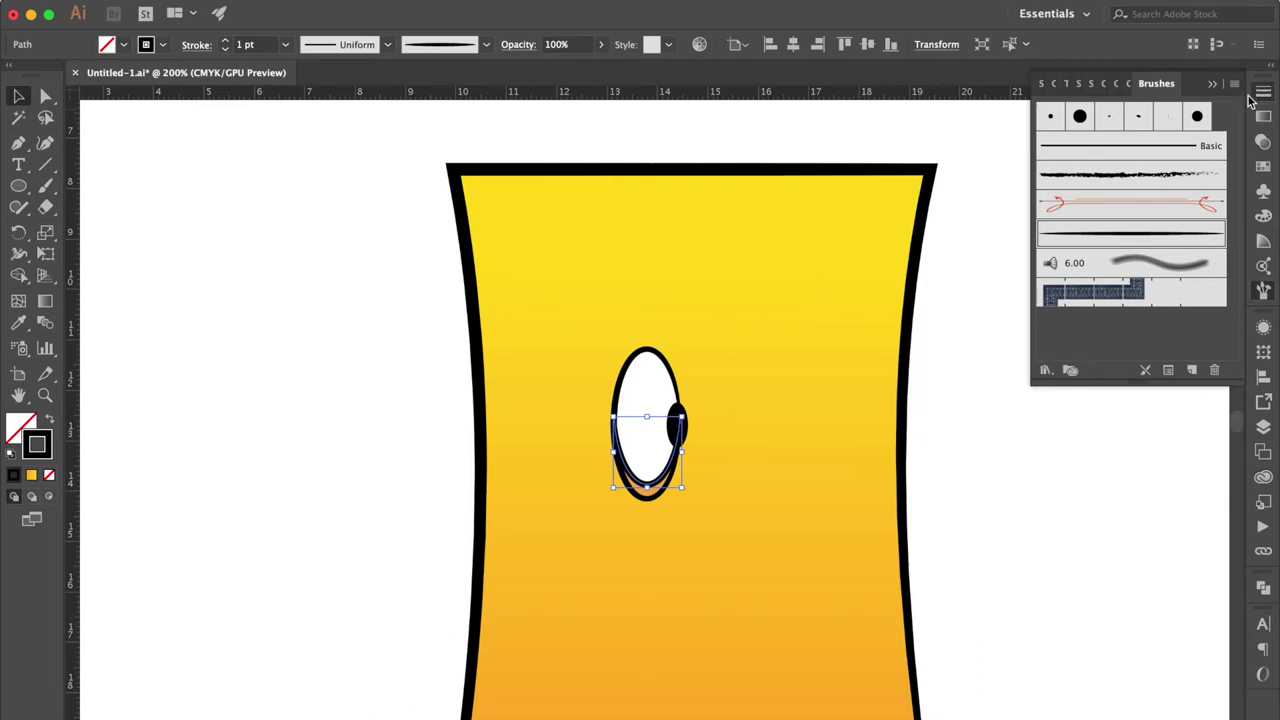
left_click(1264, 92)
left_click(1169, 110)
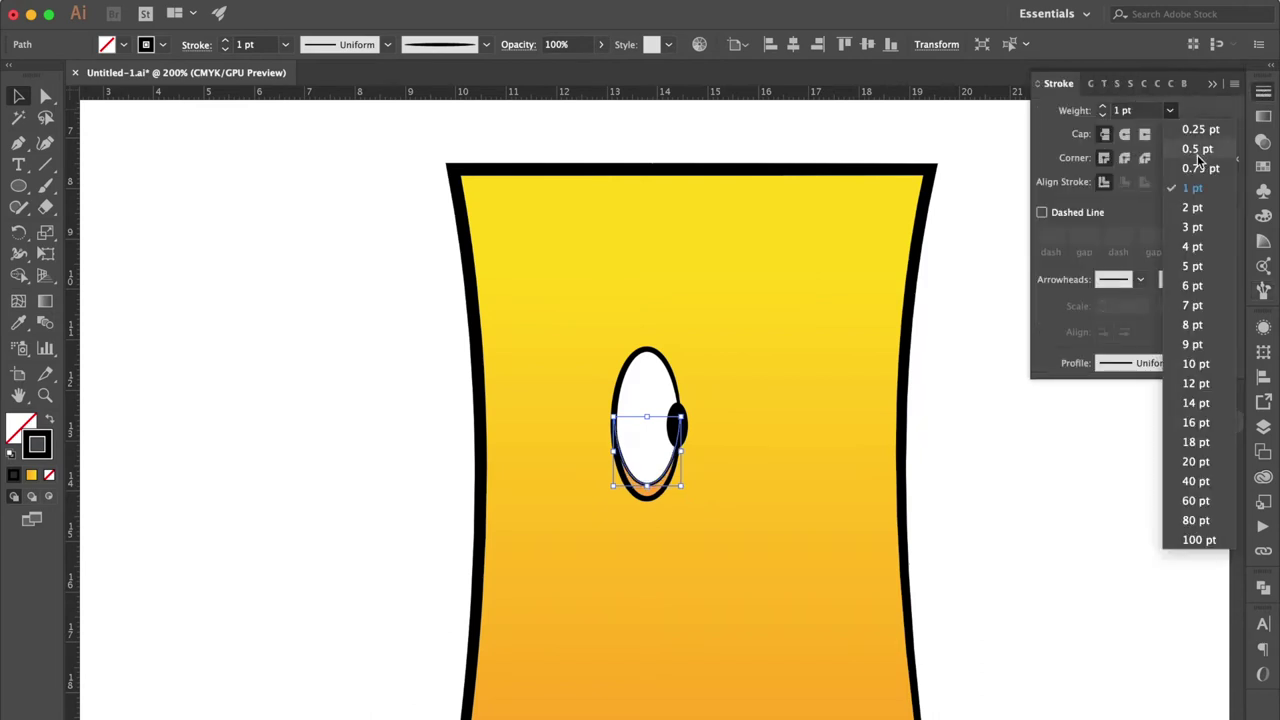
left_click(1197, 150)
left_click(1036, 444)
Step: Enlarge the black pupil ellipse slightly up and to the left
left_click(677, 425)
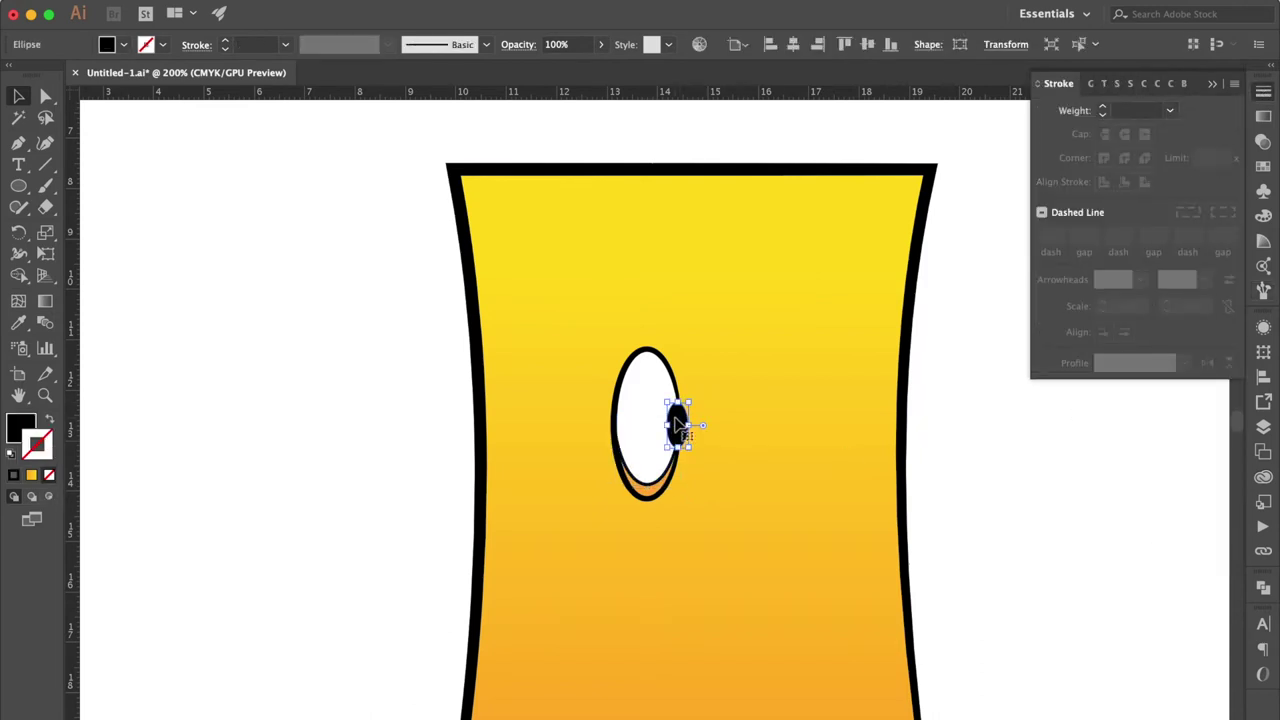
left_click_drag(667, 401, 666, 397)
left_click(955, 365)
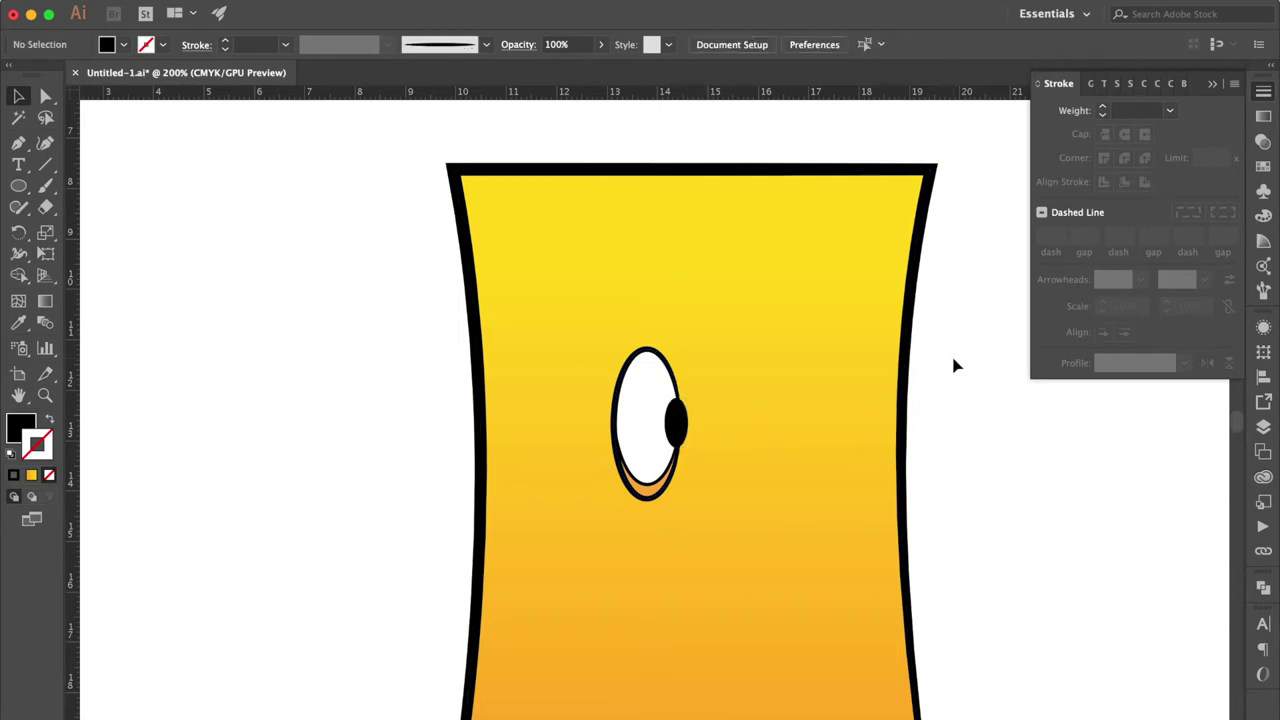
Step: Group all parts of the eye without the glass body and duplicate the group to its right as a second eye
left_click_drag(565, 532, 565, 532)
left_click(786, 531, "shift")
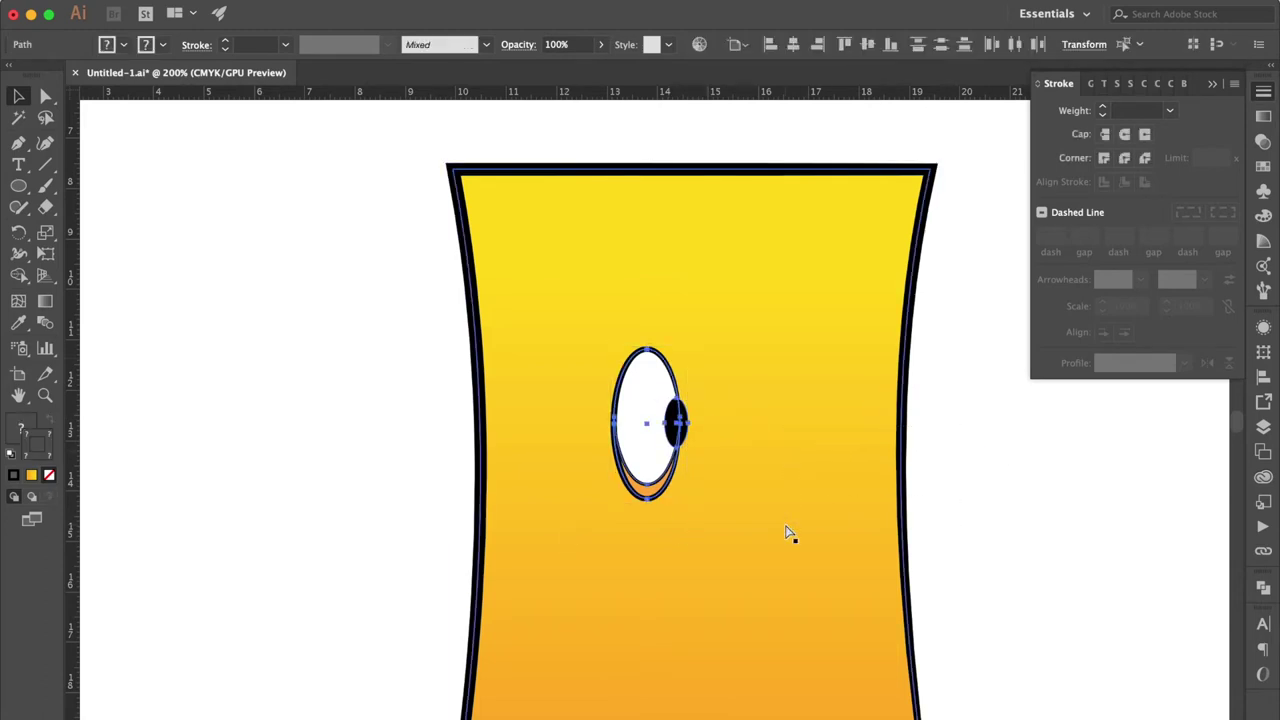
key("super+g")
left_click_drag(646, 459, 728, 463)
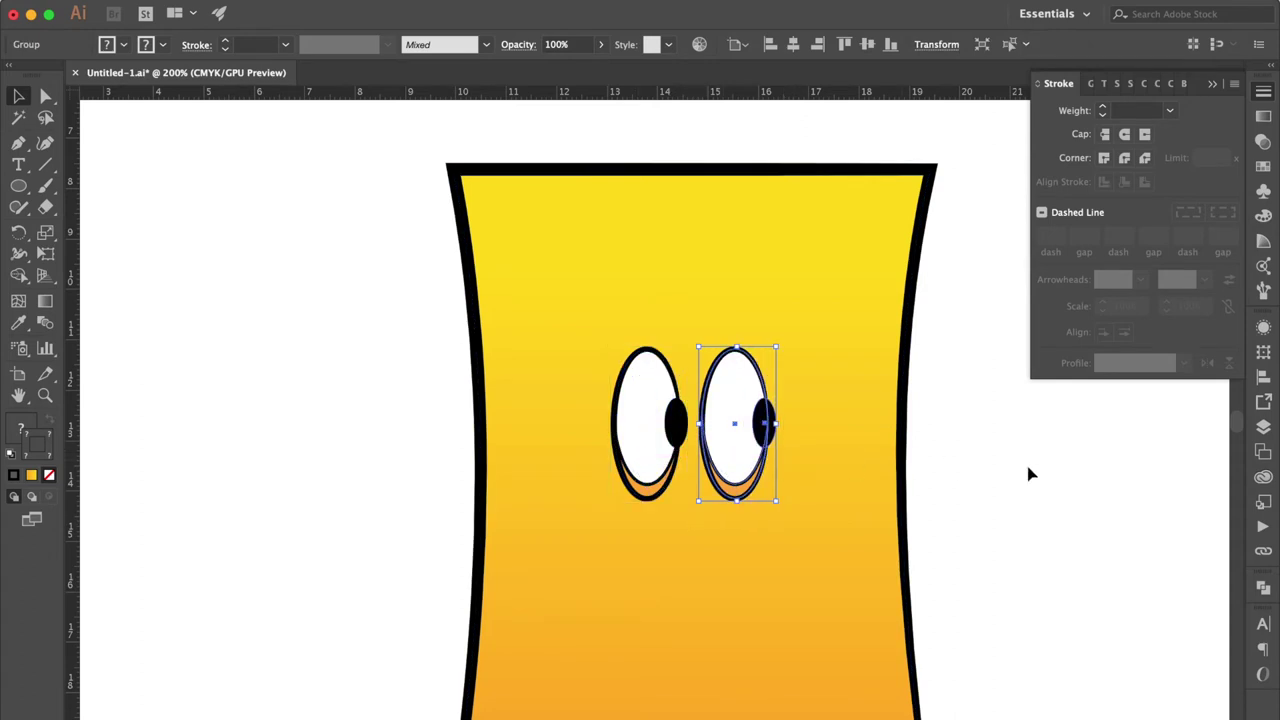
Step: Scale both eye groups down slightly together and move them toward the right side of the glass body
left_click(1020, 502)
left_click(631, 423)
key("super+minus")
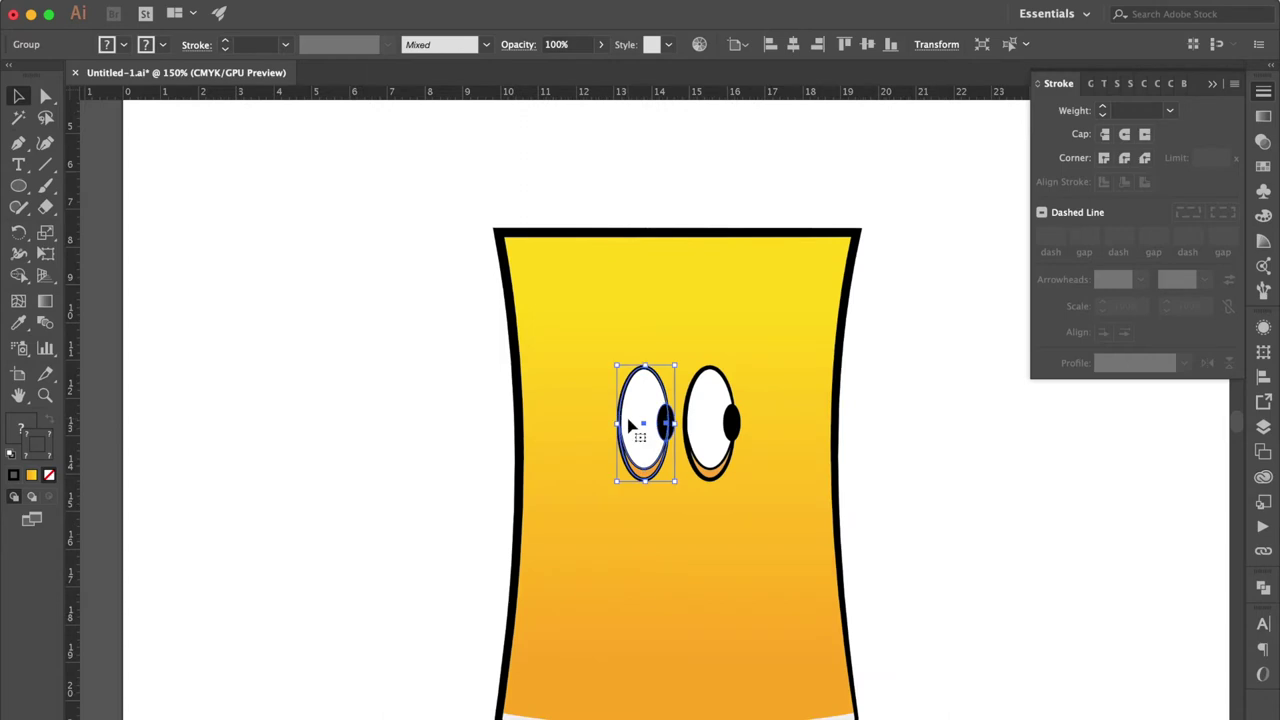
left_click(698, 476, "shift")
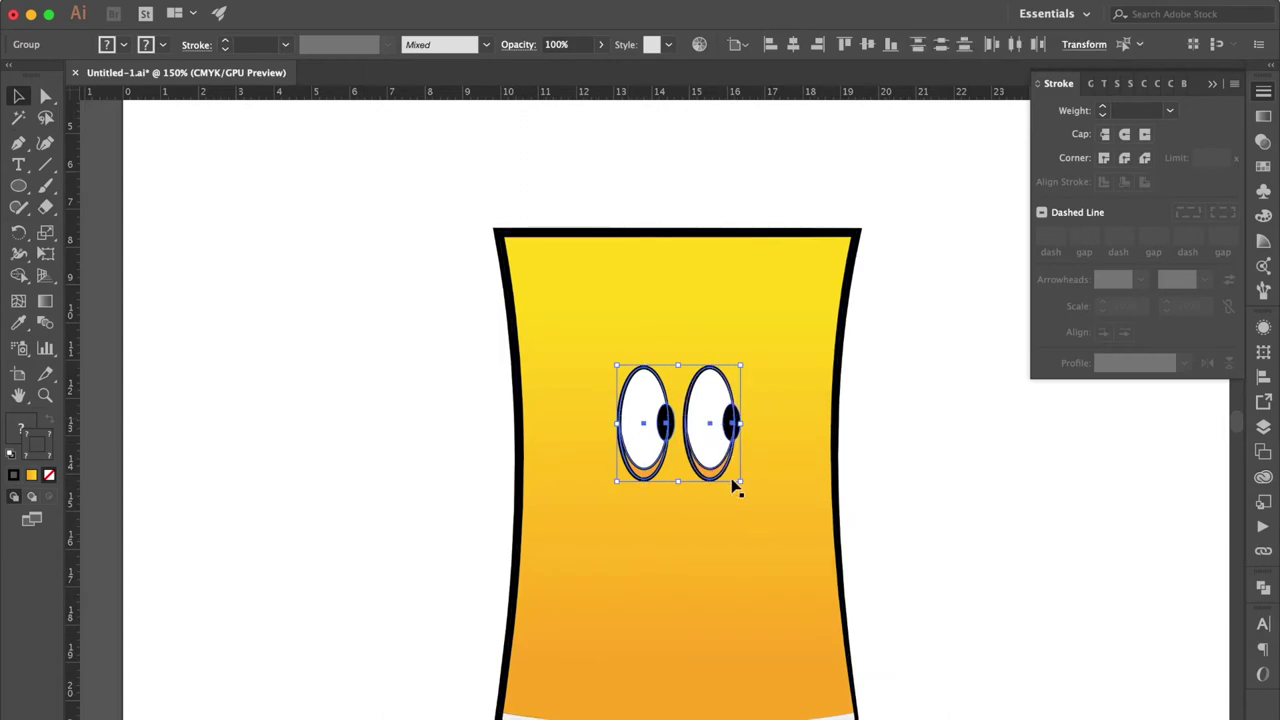
left_click_drag(740, 483, 723, 465)
left_click_drag(697, 417, 753, 413)
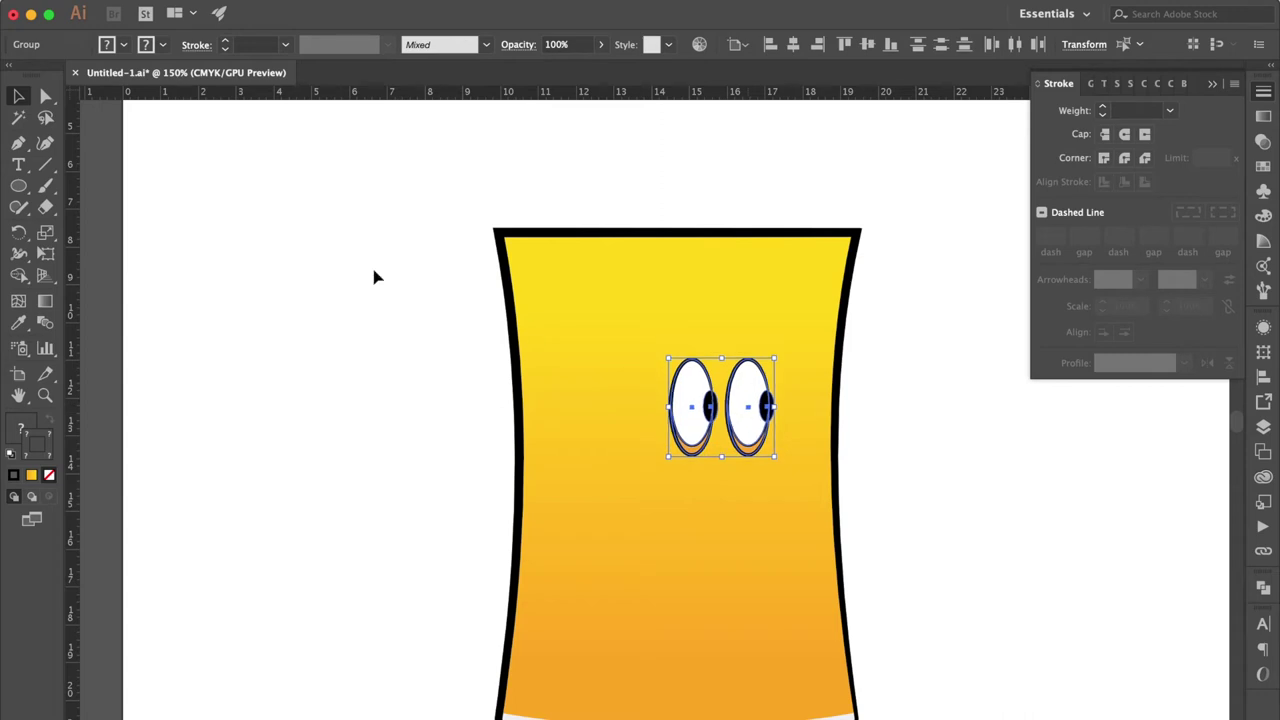
Step: Draw an ellipse about 1.33 cm wide and 2.28 cm high over the left eye's upper part, with no fill and a black stroke
left_click(312, 260)
key("super+equal")
key("super+equal")
key("shift+x")
left_click(17, 188)
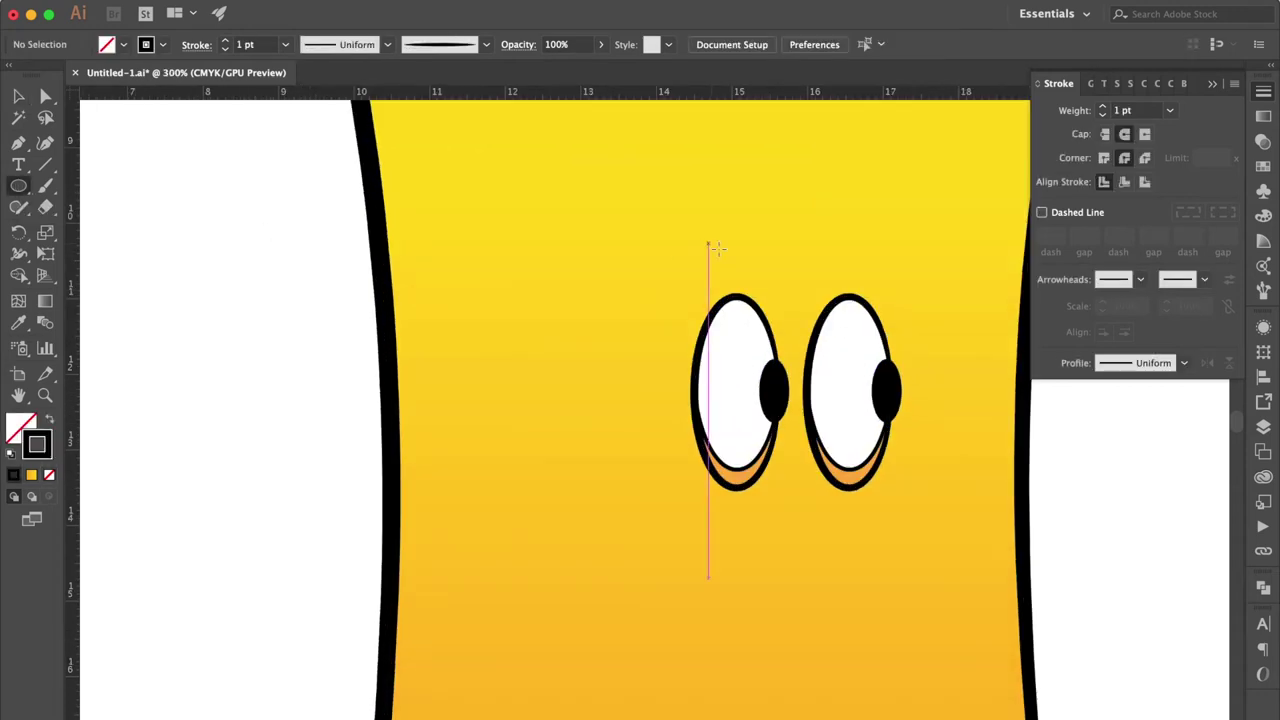
left_click_drag(713, 254, 815, 426)
key("v")
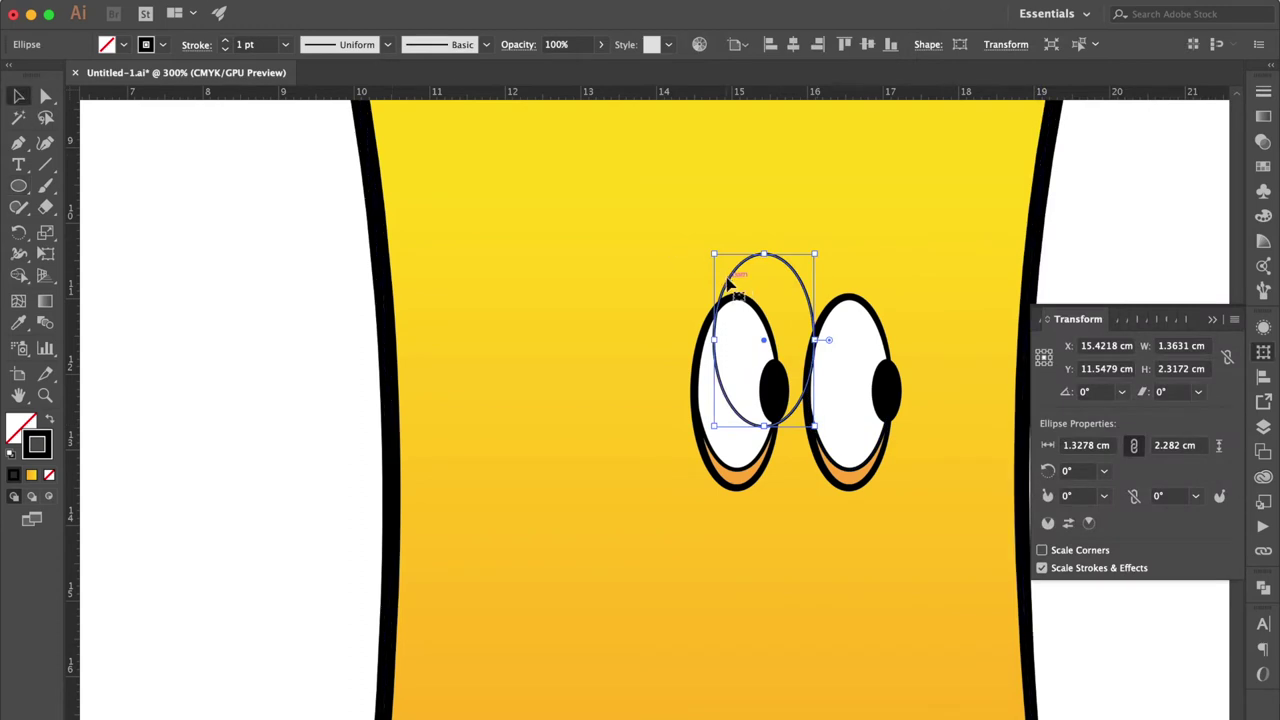
Step: Move the ellipse to the upper left of the eyes, add an overlapping copy beside it and unite both into one shape
left_click_drag(727, 285, 548, 197)
left_click(794, 277, "shift")
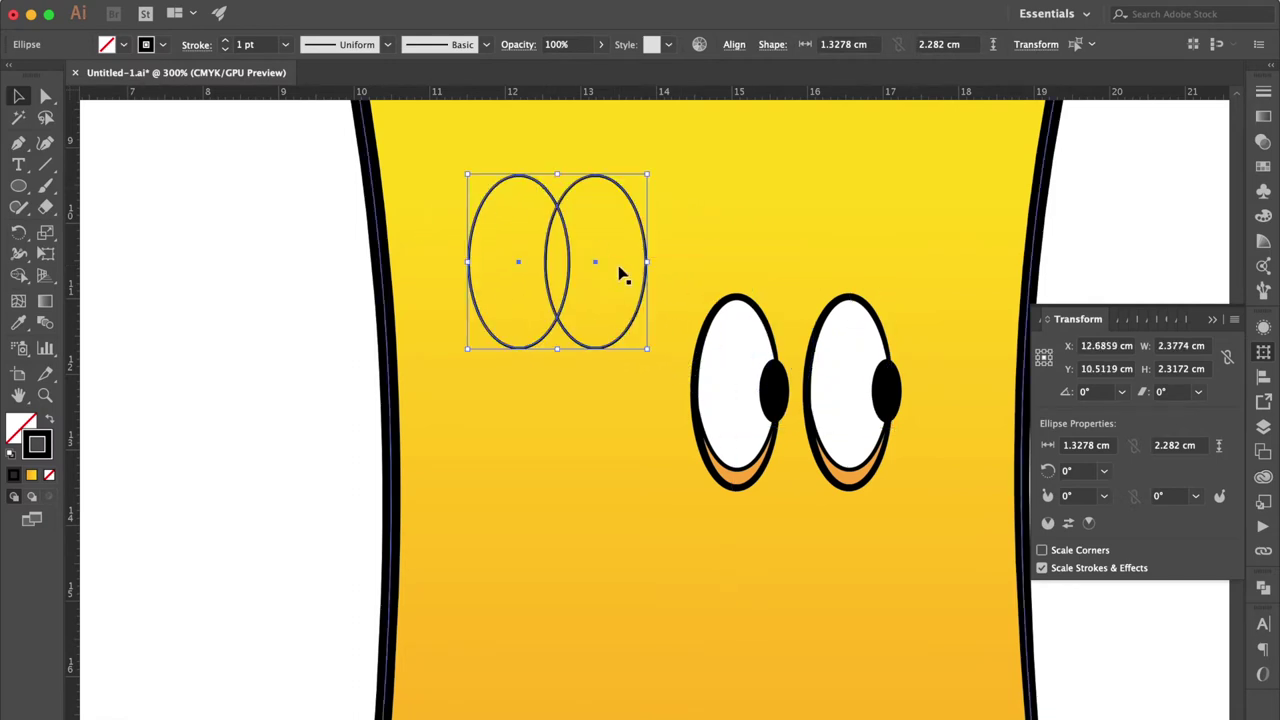
left_click(1268, 589)
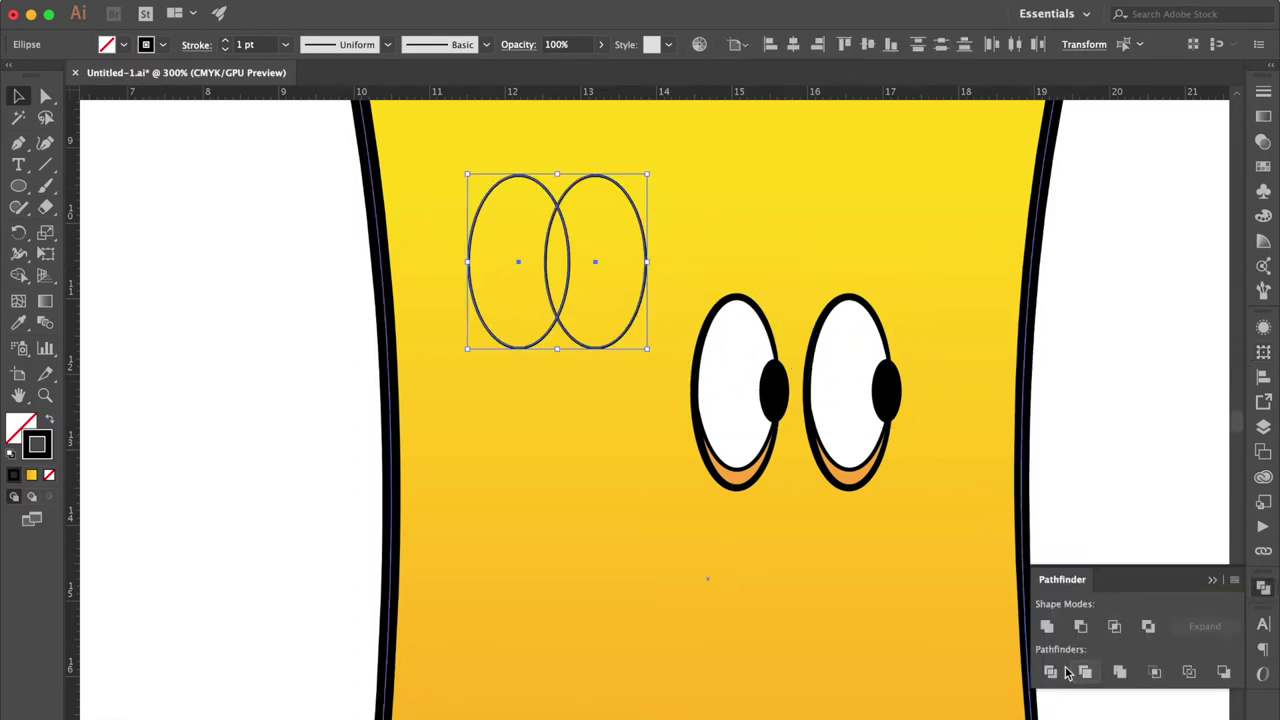
left_click(1046, 627)
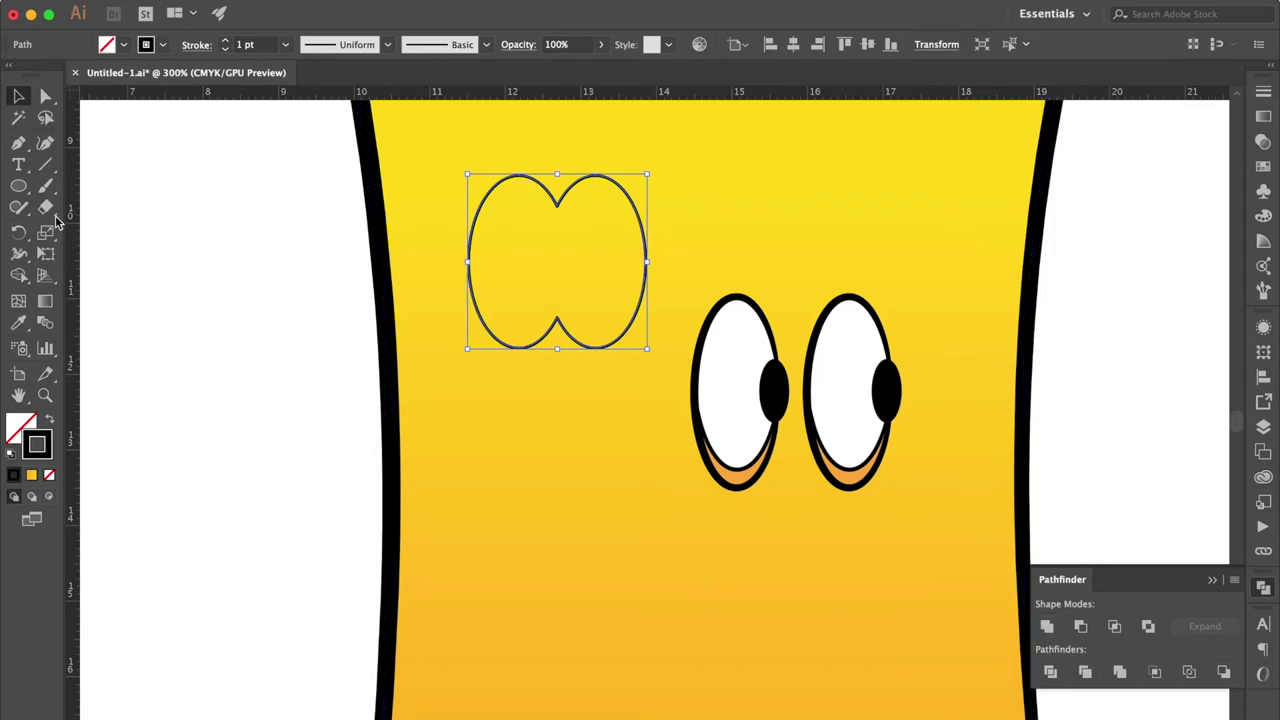
Step: Cut the united shape down with the Pen tool to the V-shaped curve between its two upper peaks
left_click(18, 143)
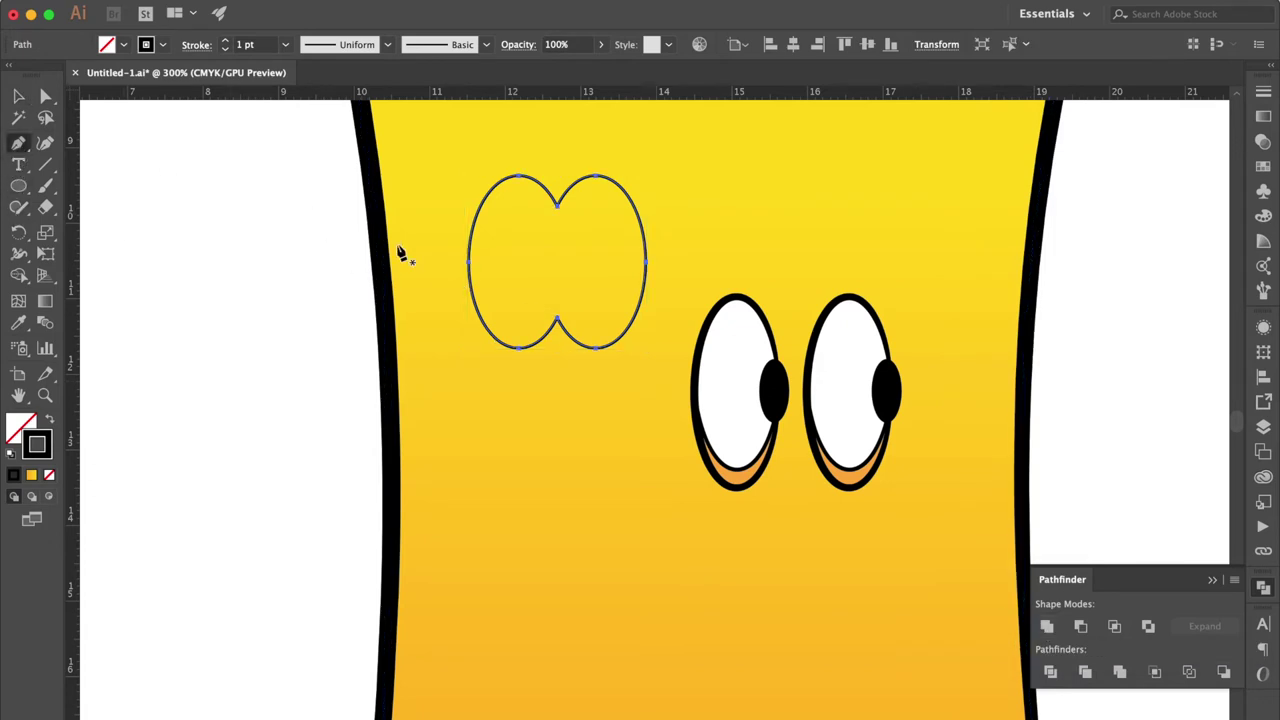
left_click(473, 242)
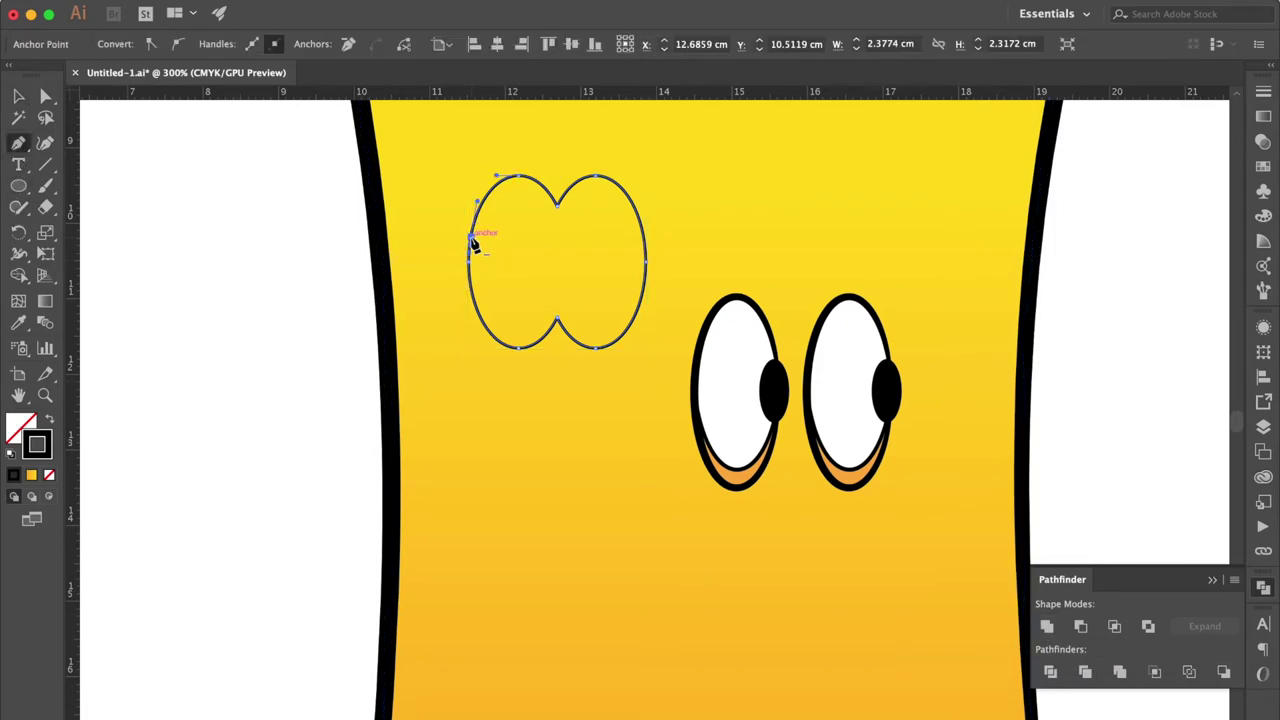
left_click(644, 241)
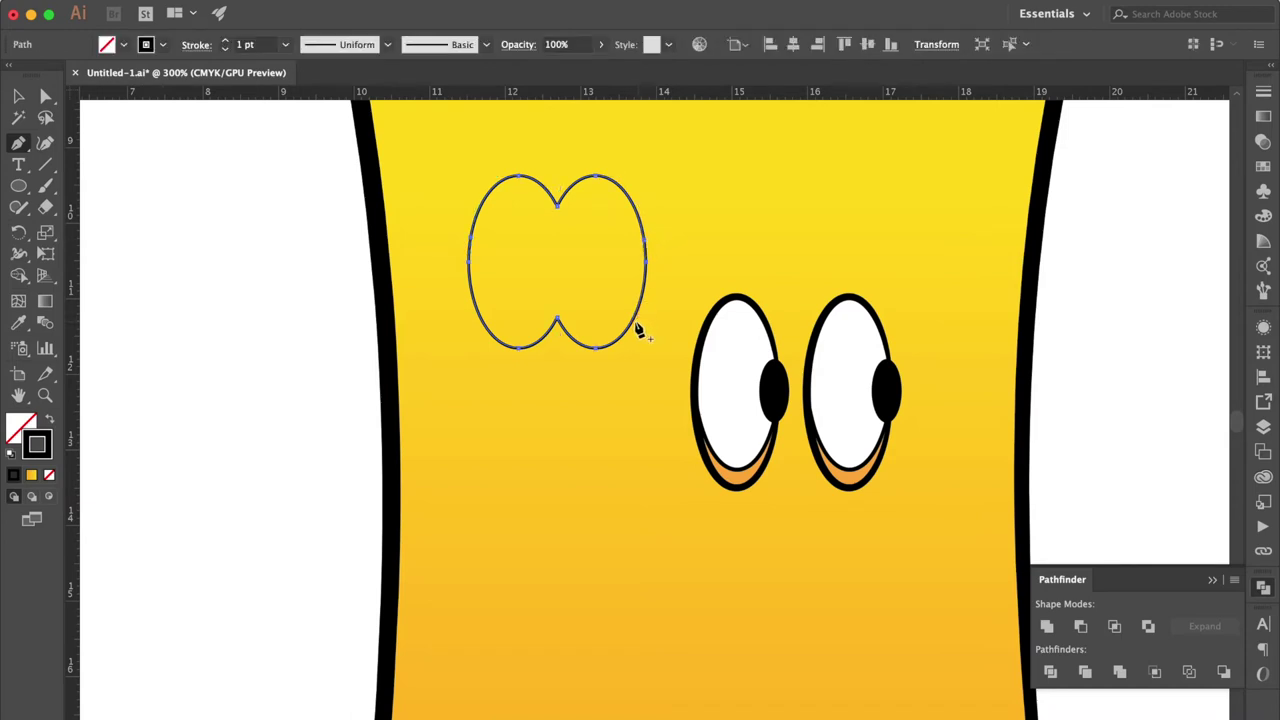
left_click(597, 349)
key("Delete")
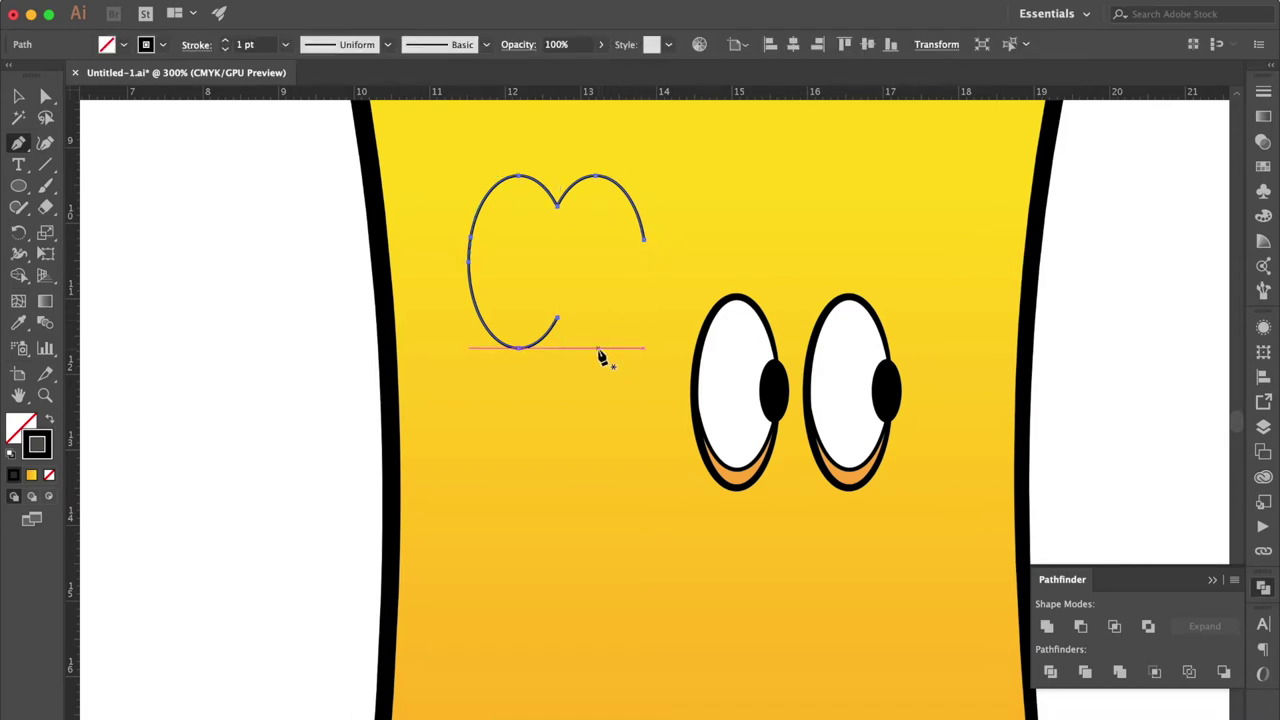
left_click(518, 350)
key("Delete")
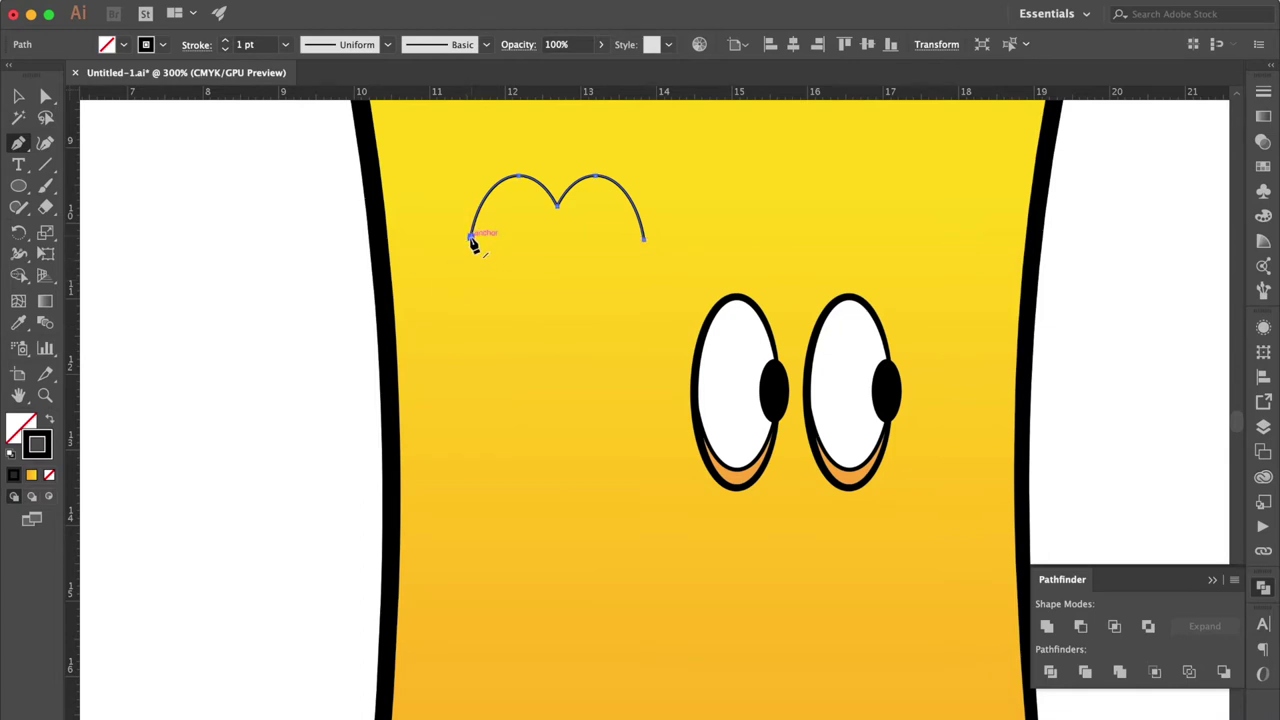
left_click(471, 241)
key("Delete")
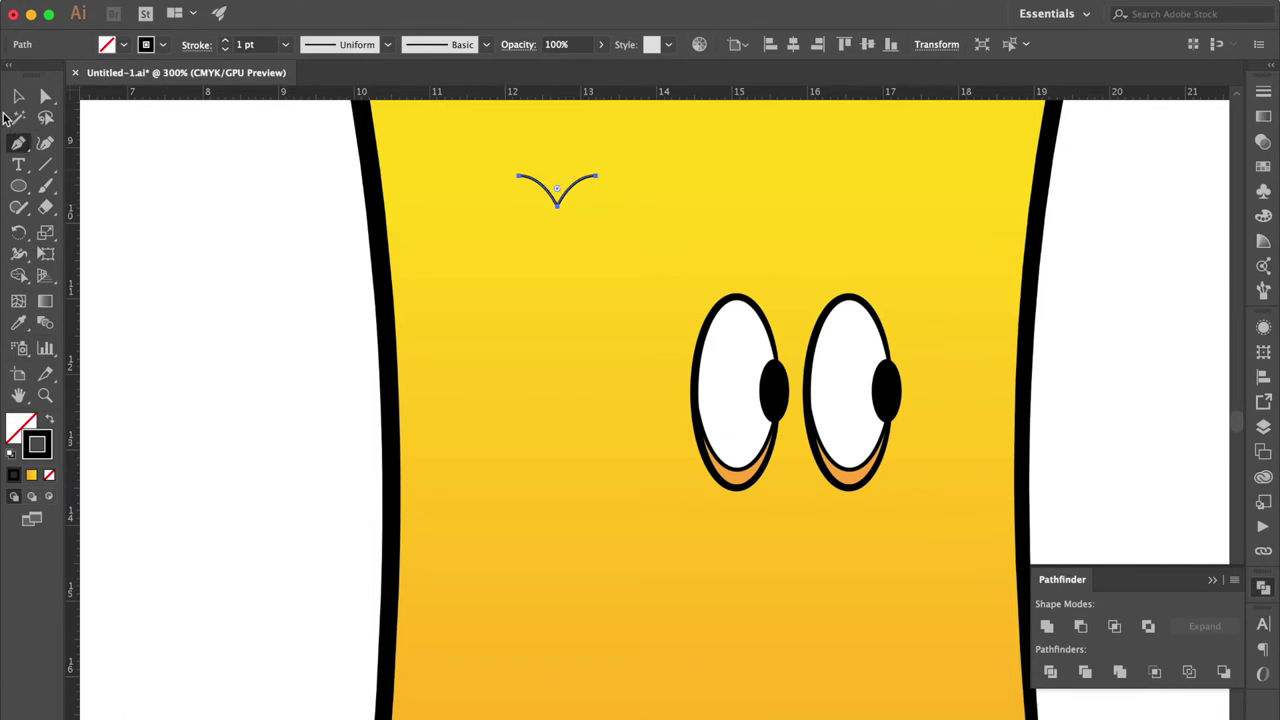
left_click(17, 98)
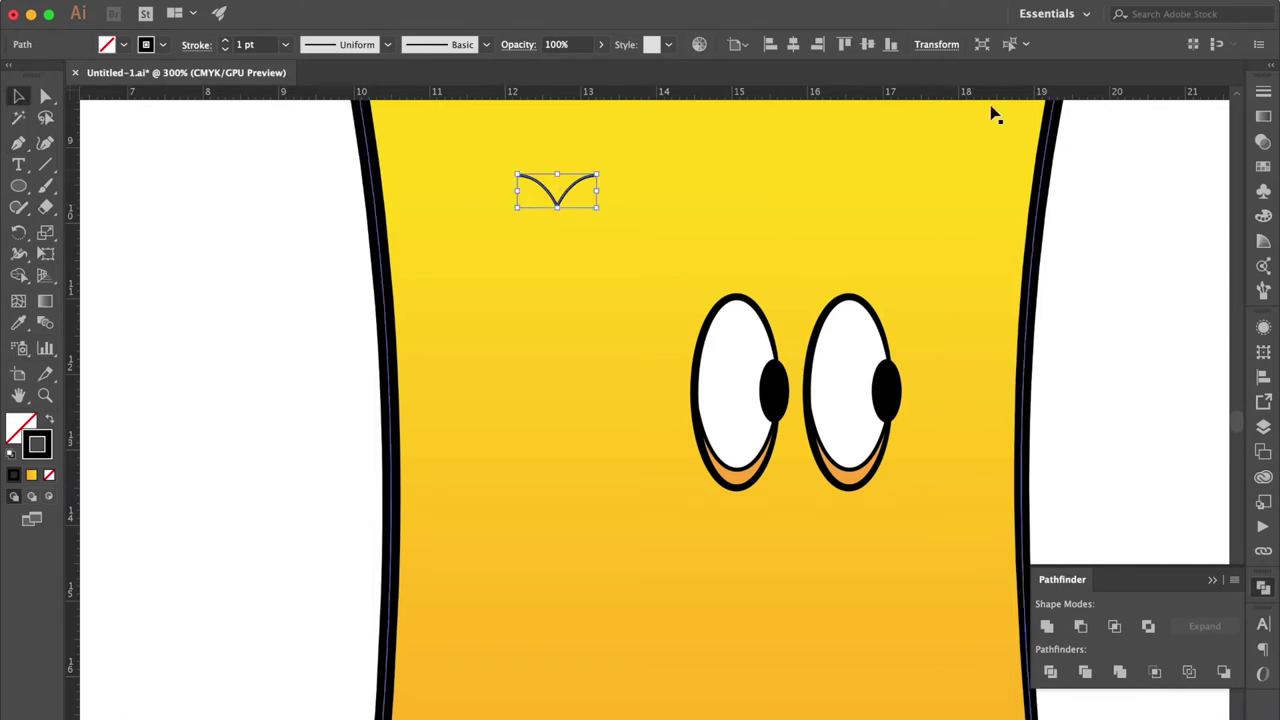
Step: Apply the custom tapered art brush to the V-shaped curve, then place and enlarge it above both eyes as the brow
left_click(1263, 92)
left_click(1184, 85)
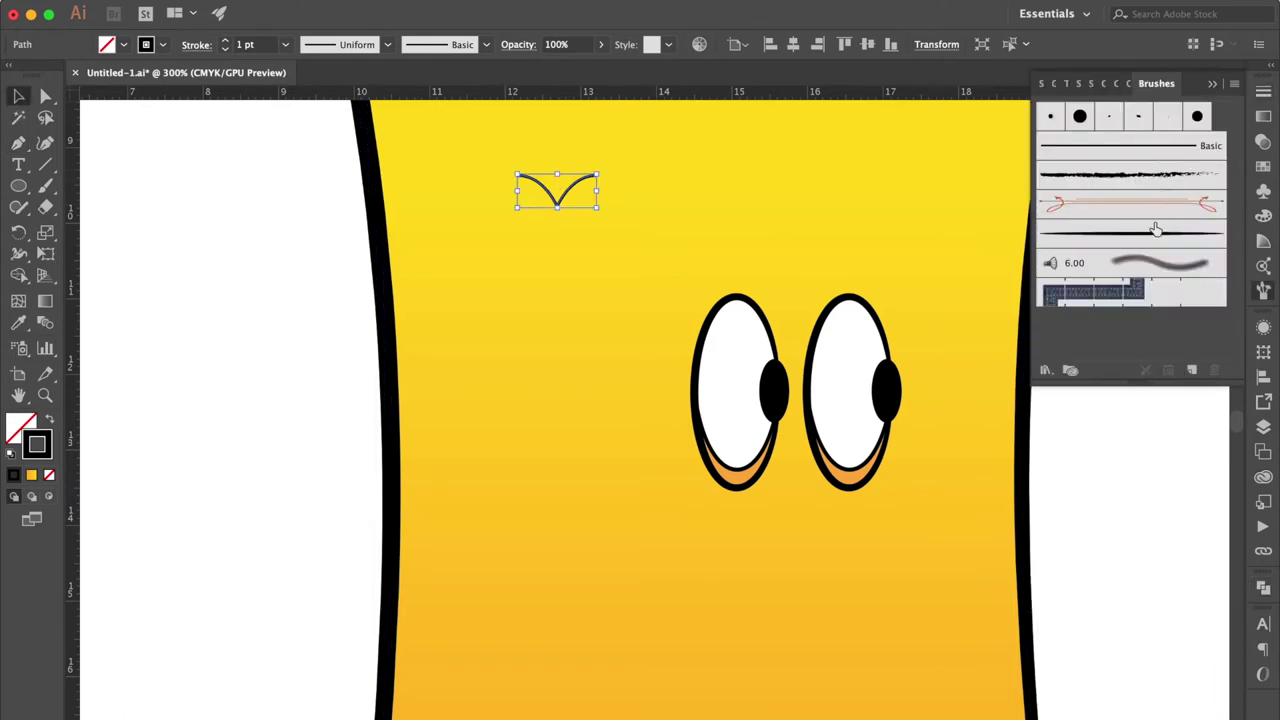
left_click(1153, 237)
mouse_move(575, 198)
left_mouse_down()
mouse_move(797, 270)
mouse_move(803, 295)
mouse_move(789, 234)
mouse_move(820, 257)
mouse_move(823, 279)
mouse_move(797, 263)
left_mouse_up()
Step: Set the brow's stroke weight to 1 pt and apply the 3 pt. Oval brush to it
left_click(1269, 94)
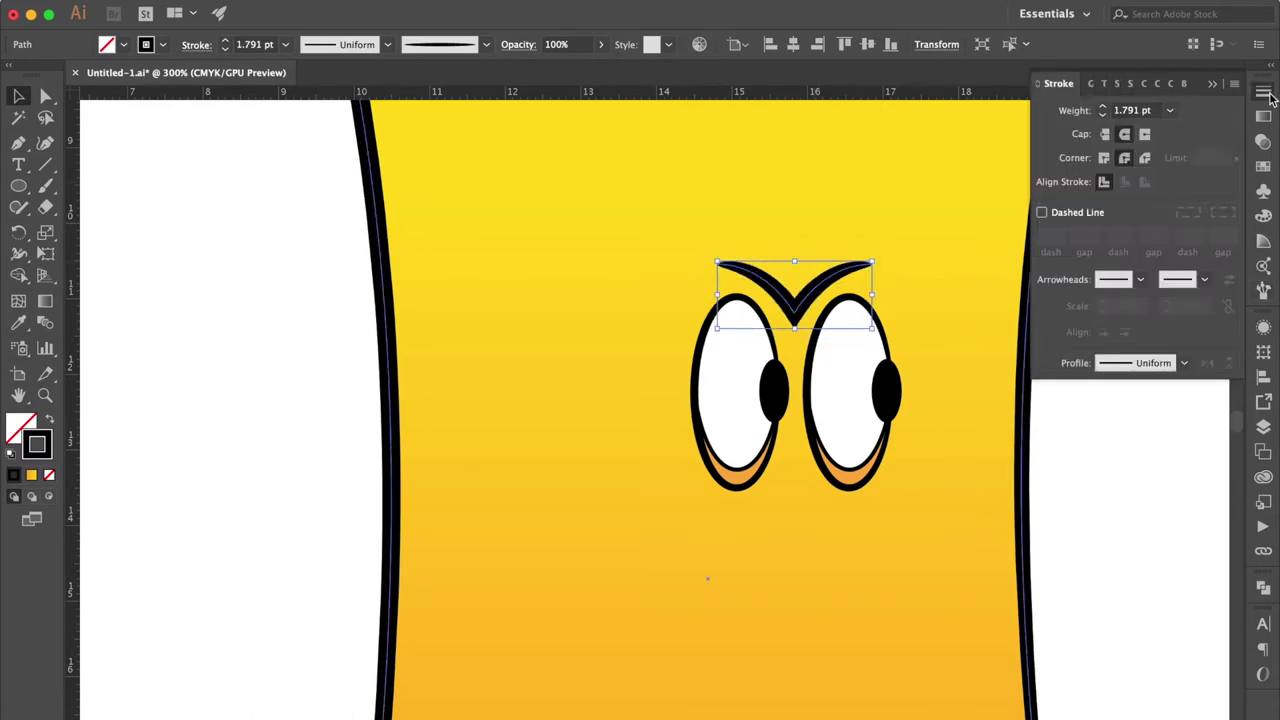
left_click(1169, 110)
left_click(1200, 168)
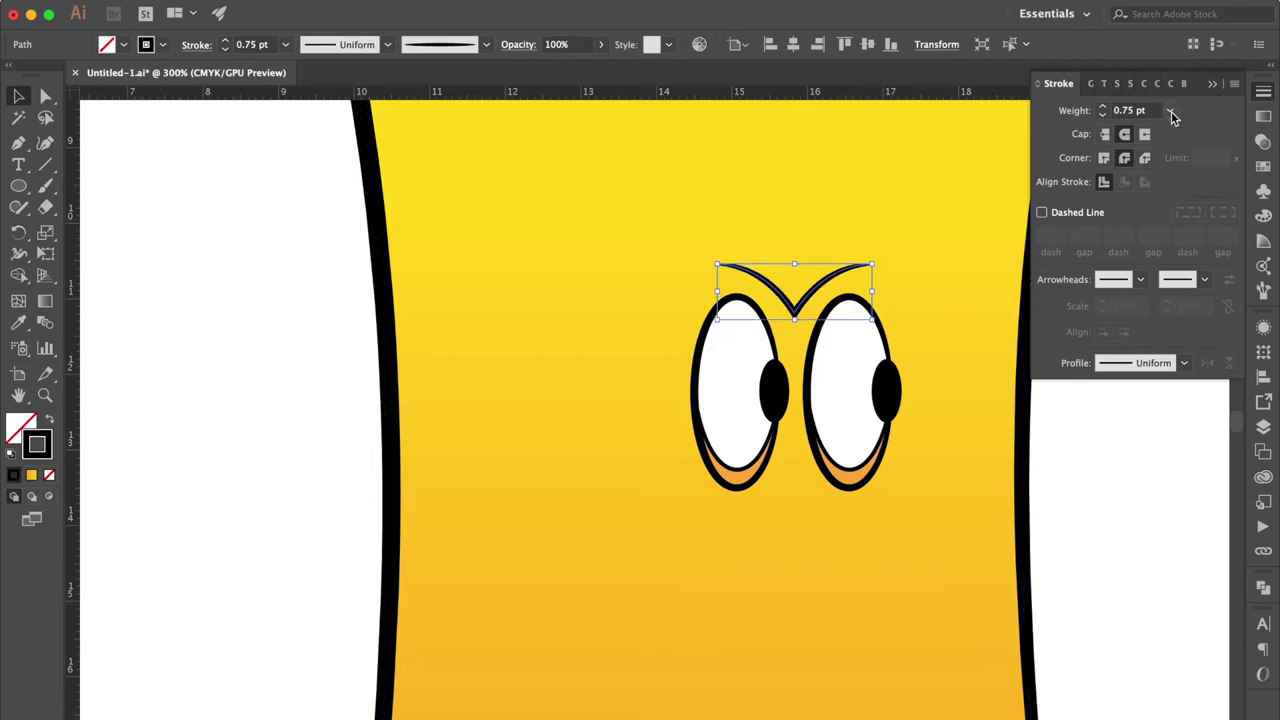
left_click(1169, 110)
left_click(1196, 189)
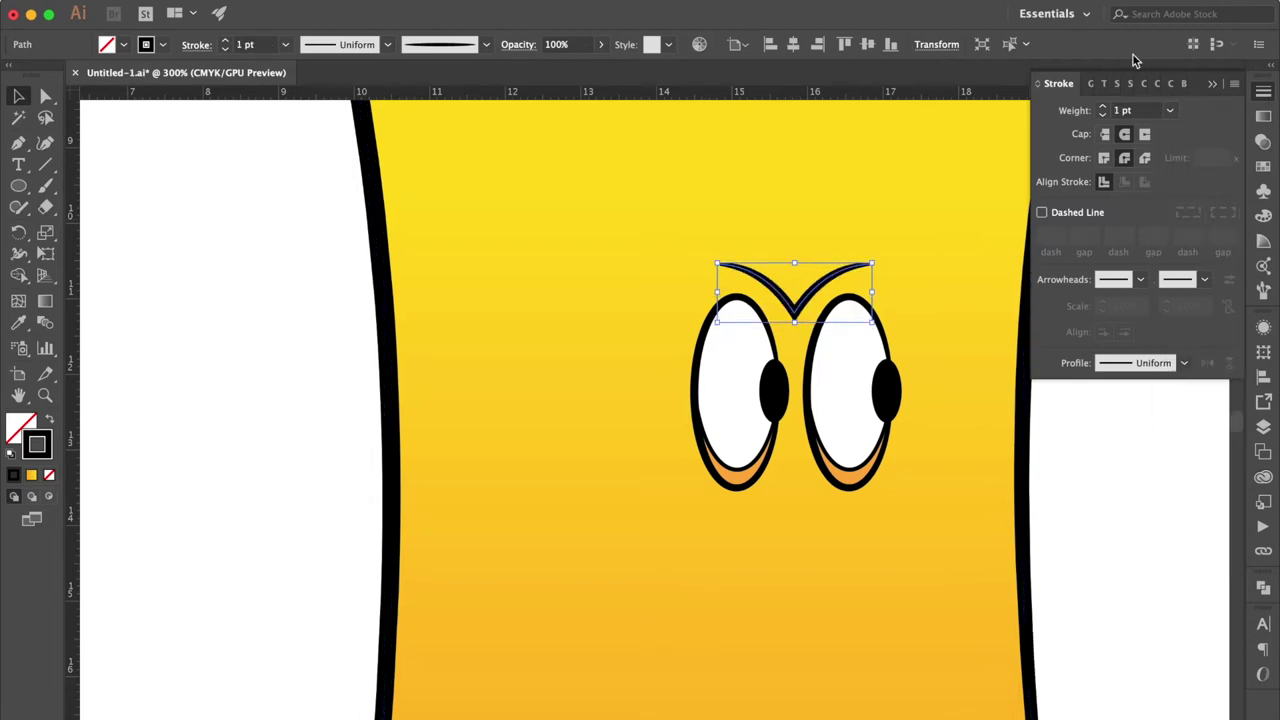
left_click(1186, 86)
left_click(1109, 118)
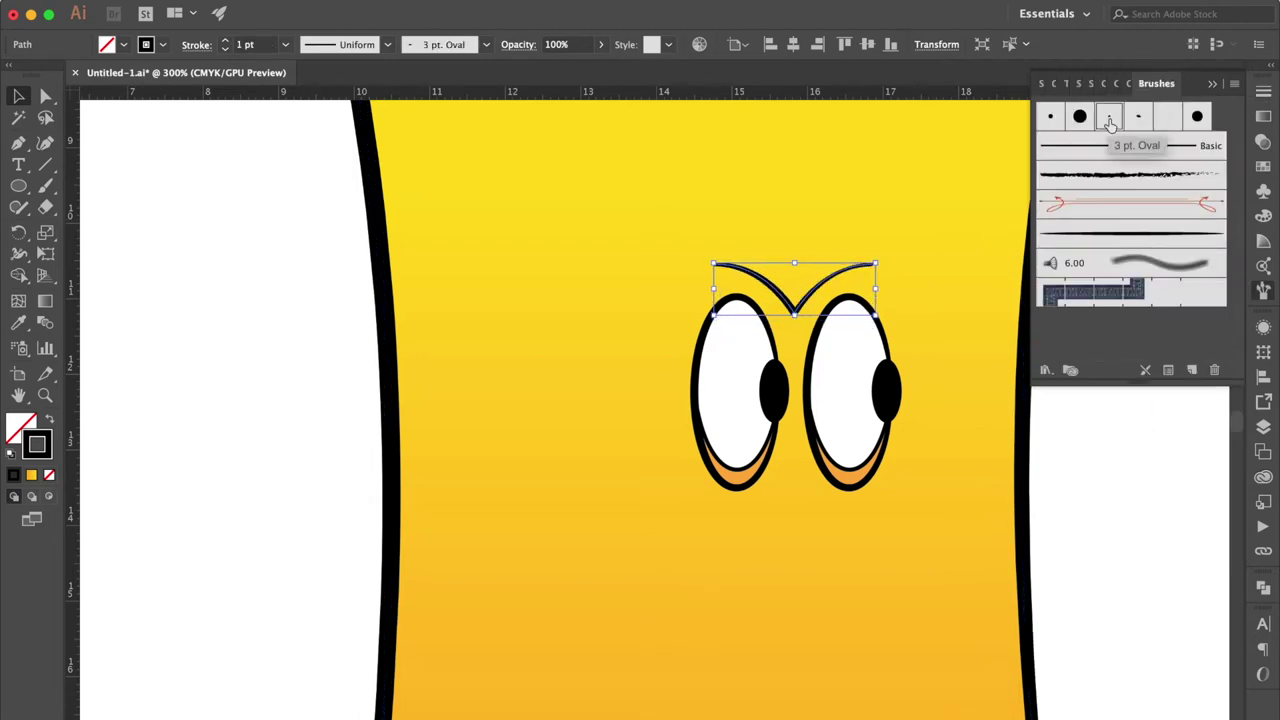
Step: Set the brow's stroke weight to 1.5 pt
left_click(1116, 450)
key("super+=")
key("super+=")
left_click(941, 202)
left_click_drag(943, 200, 743, 334)
left_click(1262, 96)
left_click(1140, 111)
type("1.5")
key("Return")
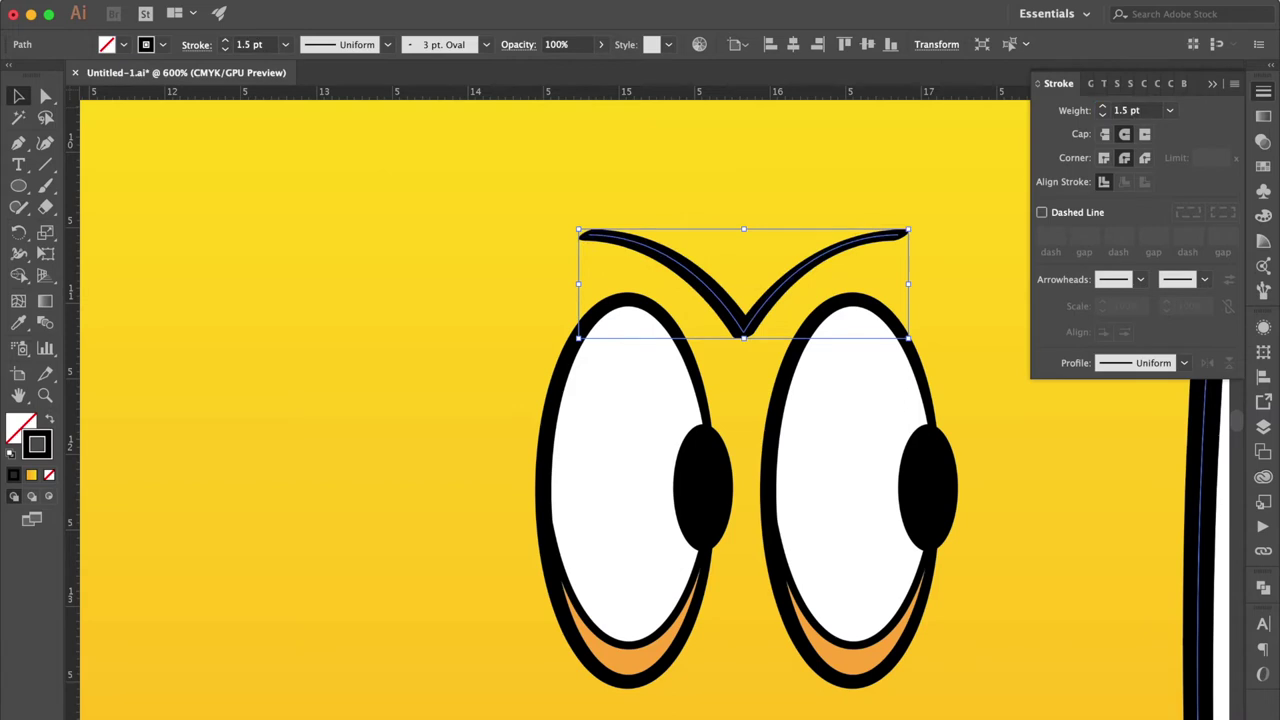
Step: Enlarge the brow slightly outward from its upper left end and set its stroke weight to 2 pt
key("super+minus")
key("super+minus")
key("super+minus")
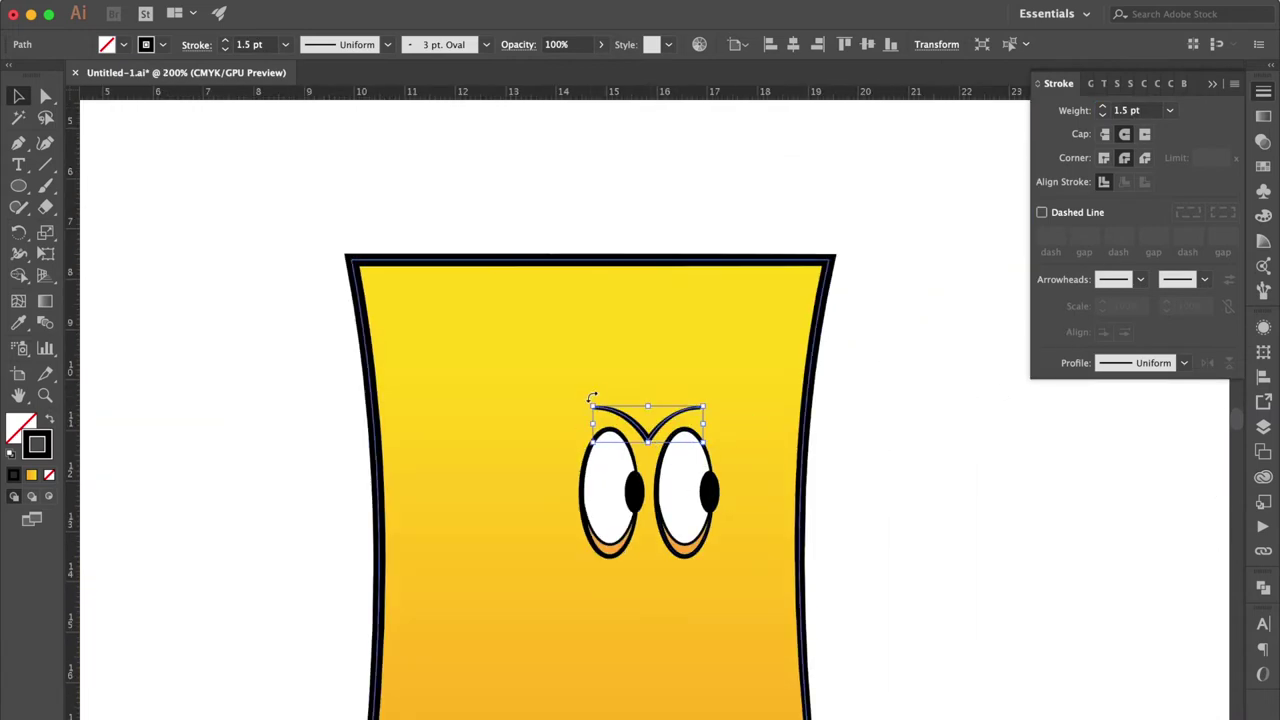
left_click_drag(591, 407, 585, 402)
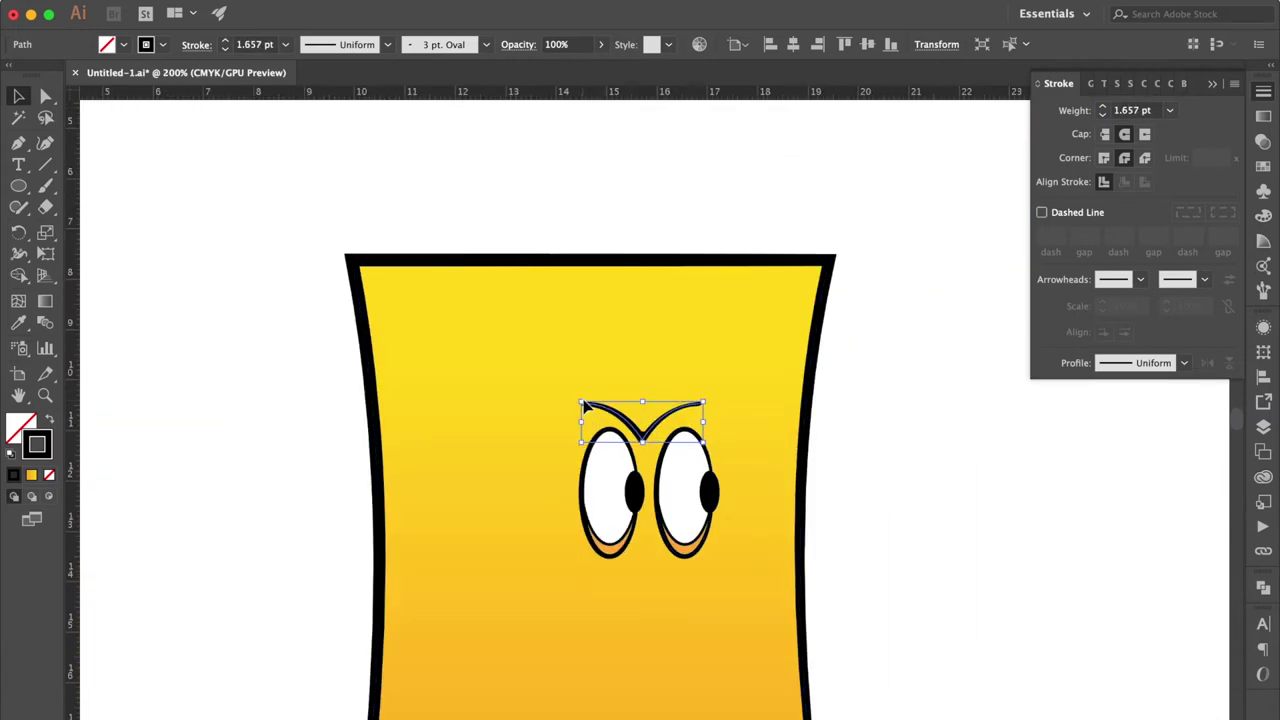
left_click(843, 417)
scroll(857, 426, "down", 3)
left_click(760, 296)
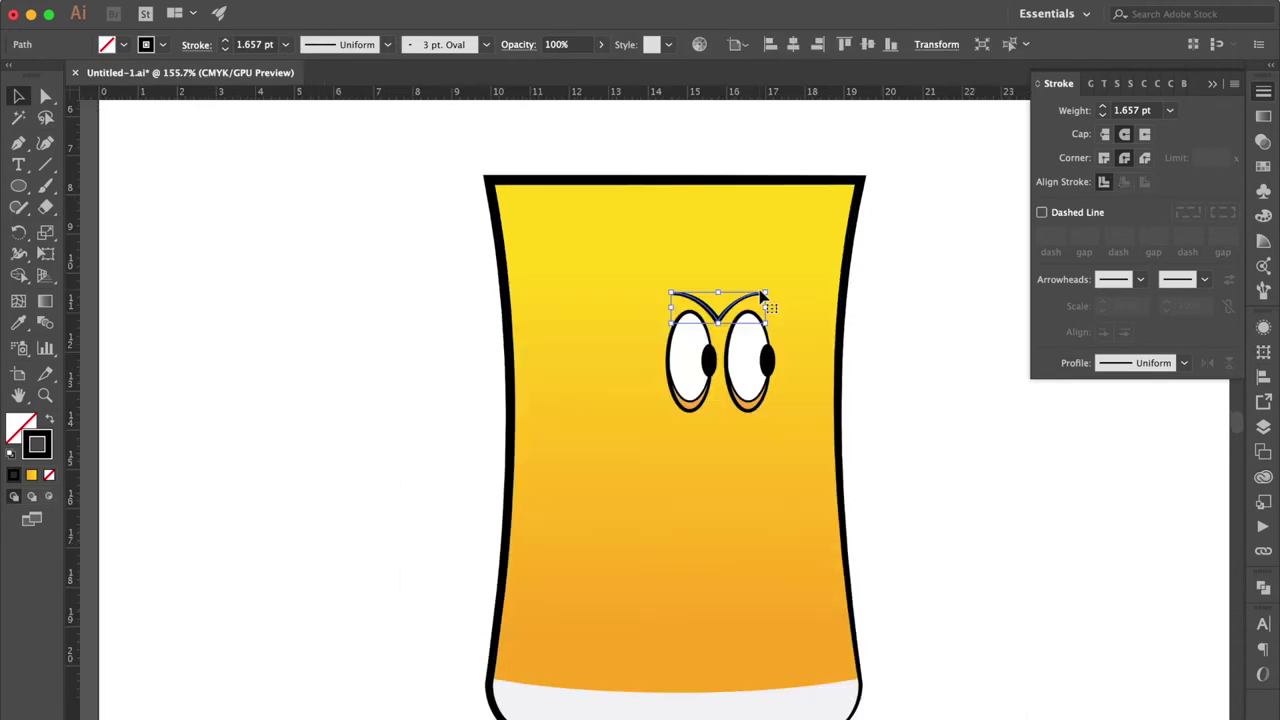
left_click(1168, 112)
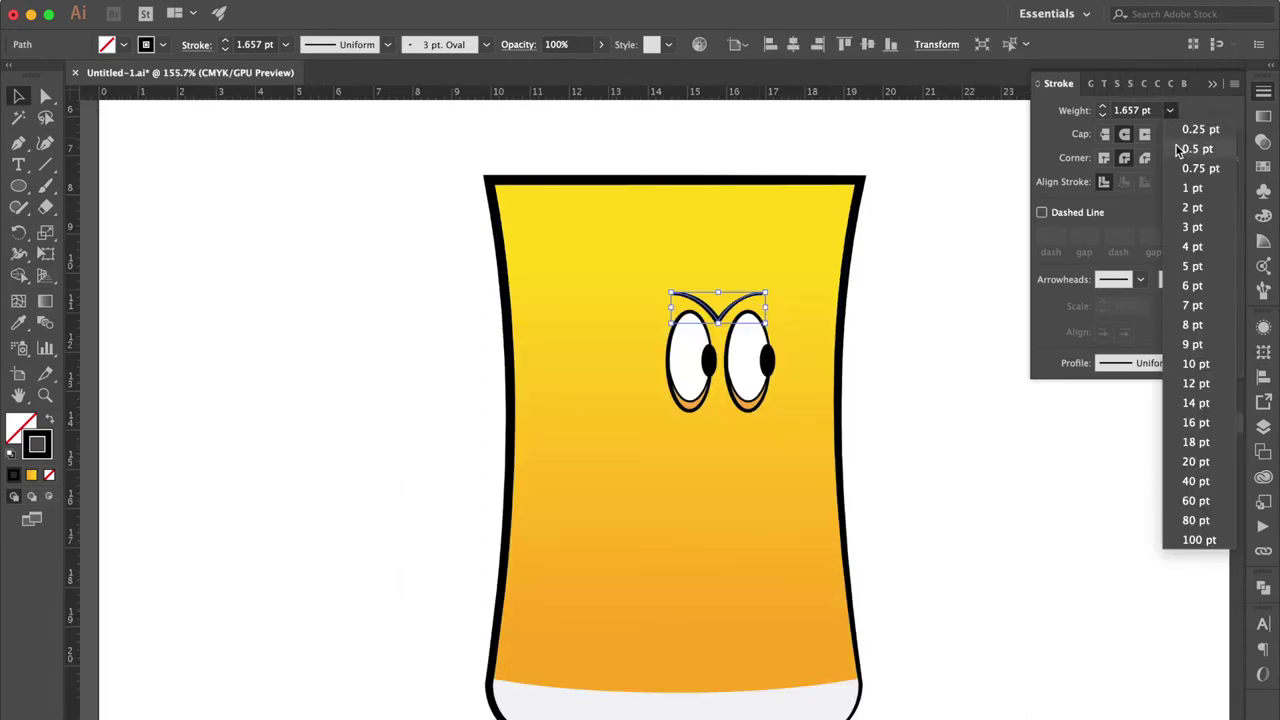
left_click(1196, 208)
left_click(314, 357)
Step: Draw a cloud-like cluster of overlapping white circles and ellipses with black outlines in the empty area left of the glass
key("l")
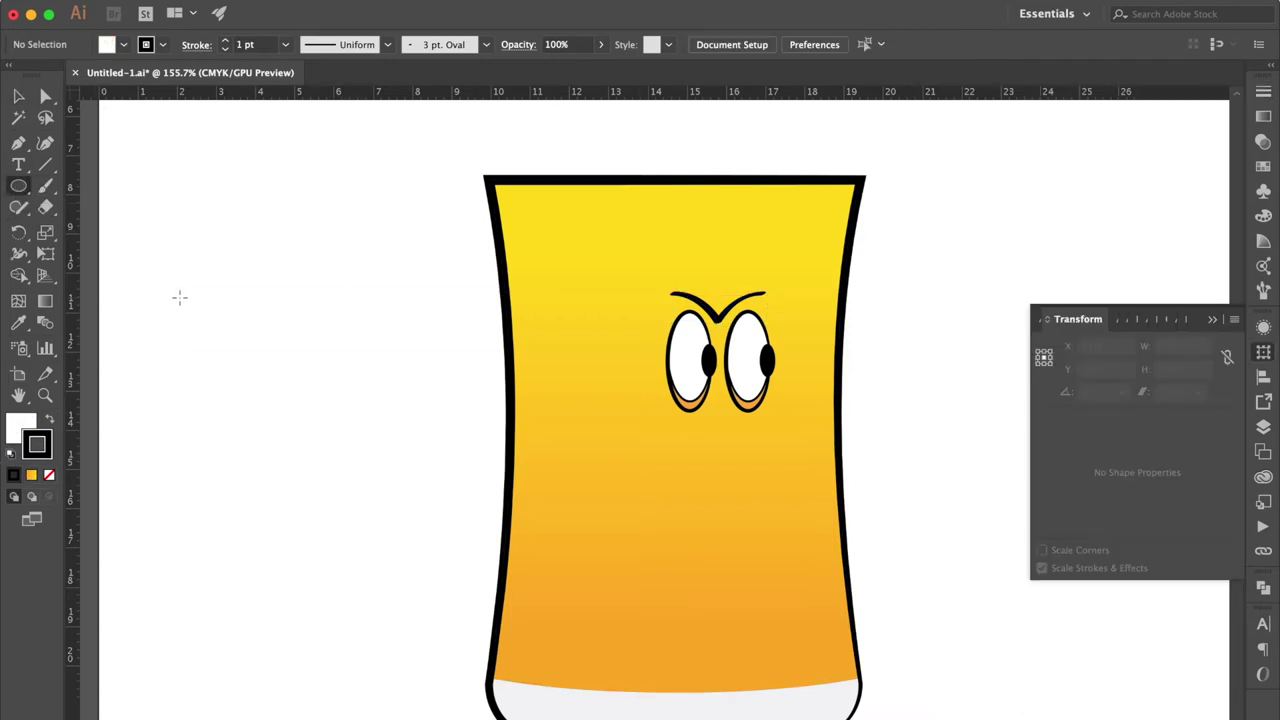
left_click_drag(179, 297, 268, 386)
left_click_drag(231, 330, 309, 383)
left_click_drag(207, 261, 265, 306)
mouse_move(232, 229)
left_mouse_down()
mouse_move(333, 286)
mouse_move(306, 266)
mouse_move(357, 358)
left_mouse_up()
left_click(254, 309, "super")
left_click_drag(270, 321, 310, 356)
mouse_move(322, 244)
left_mouse_down()
mouse_move(394, 316)
mouse_move(378, 288)
mouse_move(468, 342)
left_mouse_up()
left_click_drag(363, 293, 440, 360)
left_click_drag(302, 278, 402, 342)
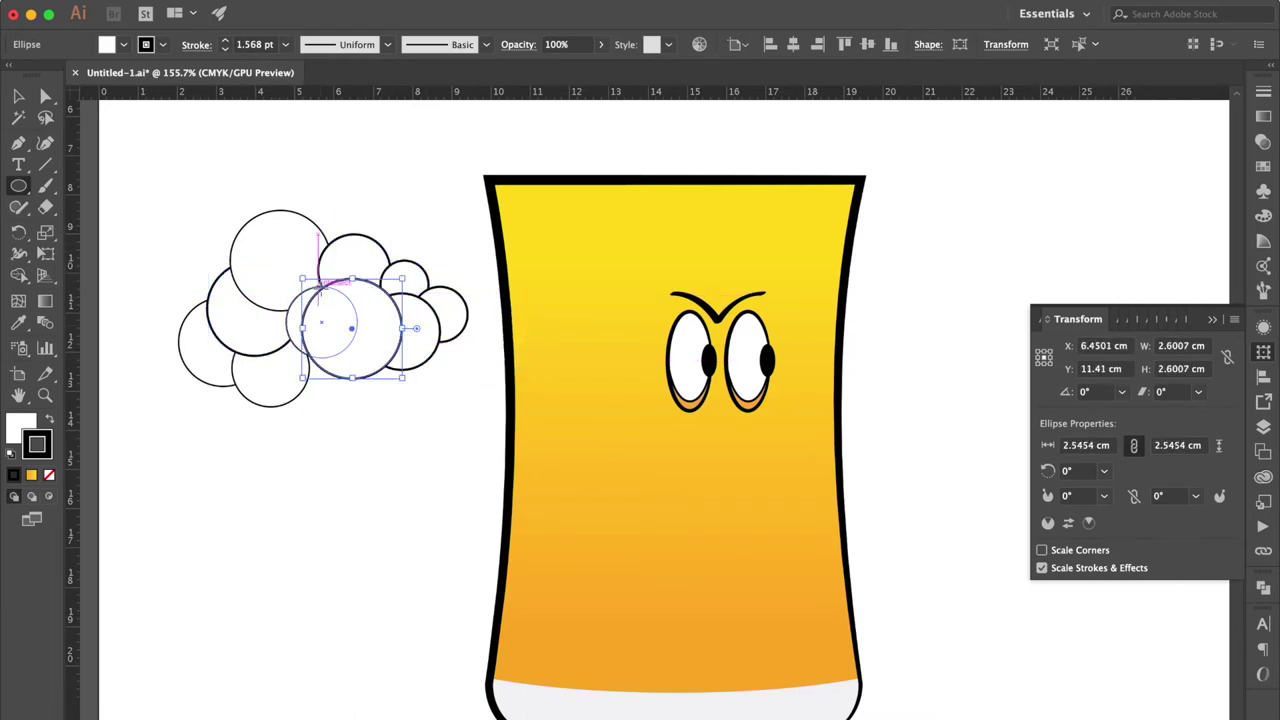
key("super+z")
left_click_drag(330, 320, 387, 377)
left_click_drag(322, 285, 405, 343)
Step: Move the whole circle cluster onto the top of the glass and enlarge it until it covers the rim as foam
key("v")
left_click_drag(155, 211, 459, 422)
key("super+minus")
scroll(657, 480, "right", 1)
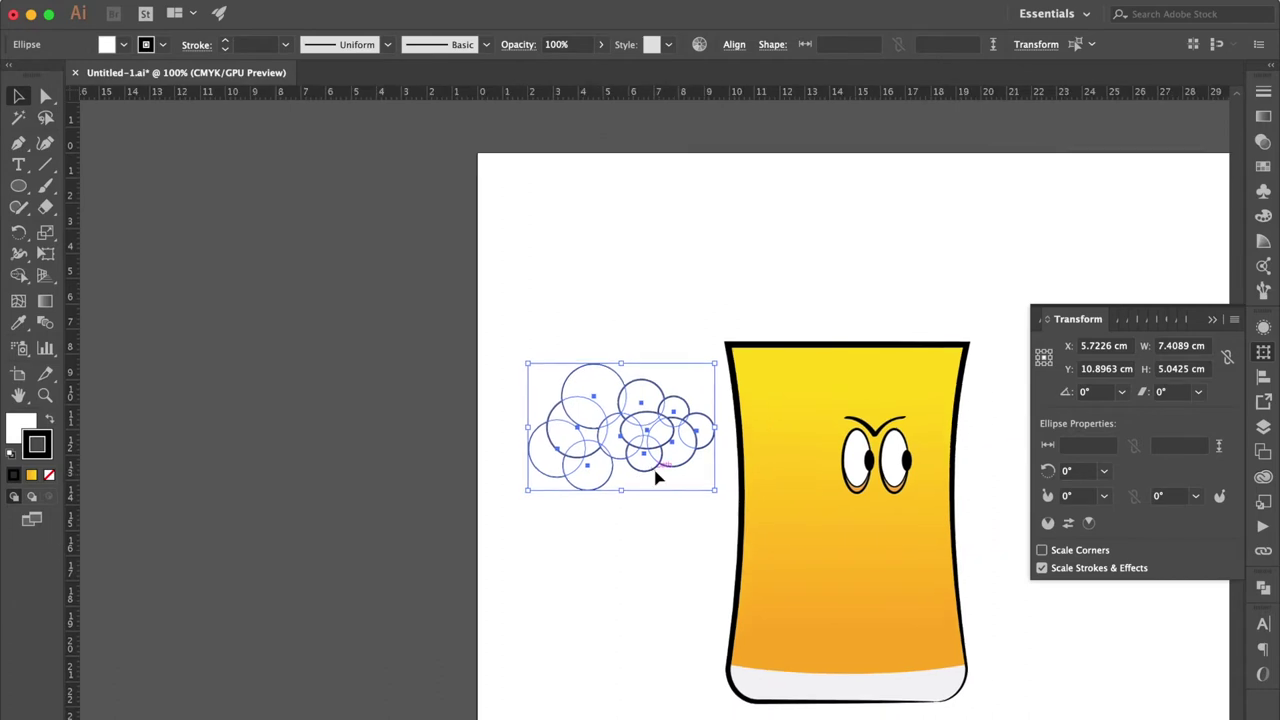
scroll(657, 480, "right", 4)
left_click_drag(440, 462, 577, 379)
left_click_drag(672, 286, 928, 199)
left_click_drag(756, 281, 795, 344)
left_click(889, 329)
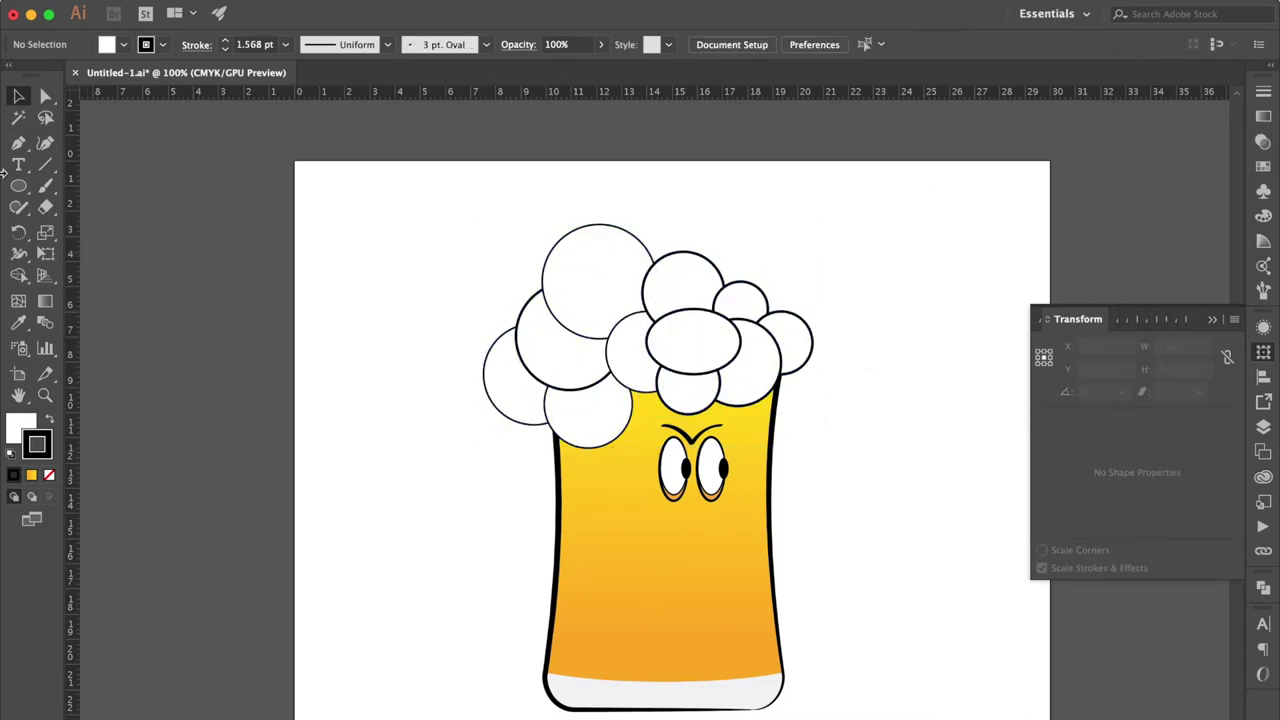
Step: Enlarge the foam's lower left circle over the glass edge to about 5.6 by 5.4 cm
left_click(45, 96)
left_click(607, 407)
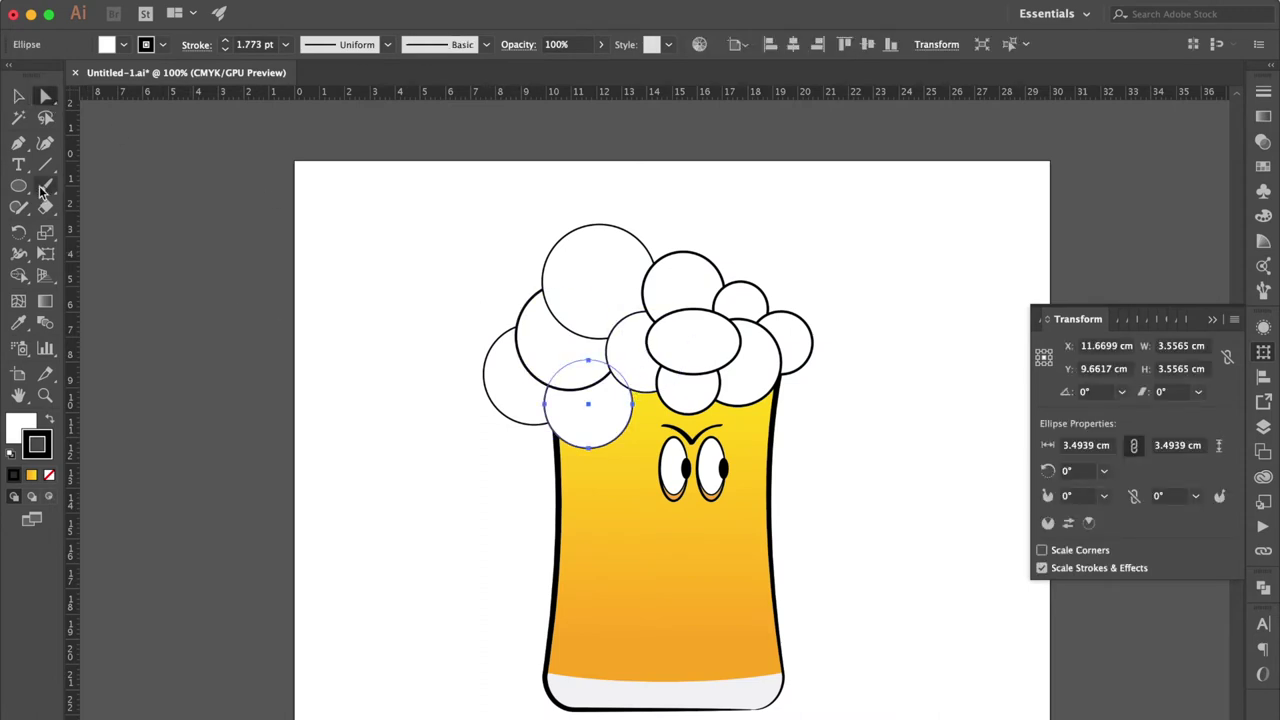
left_click_drag(650, 348, 665, 334)
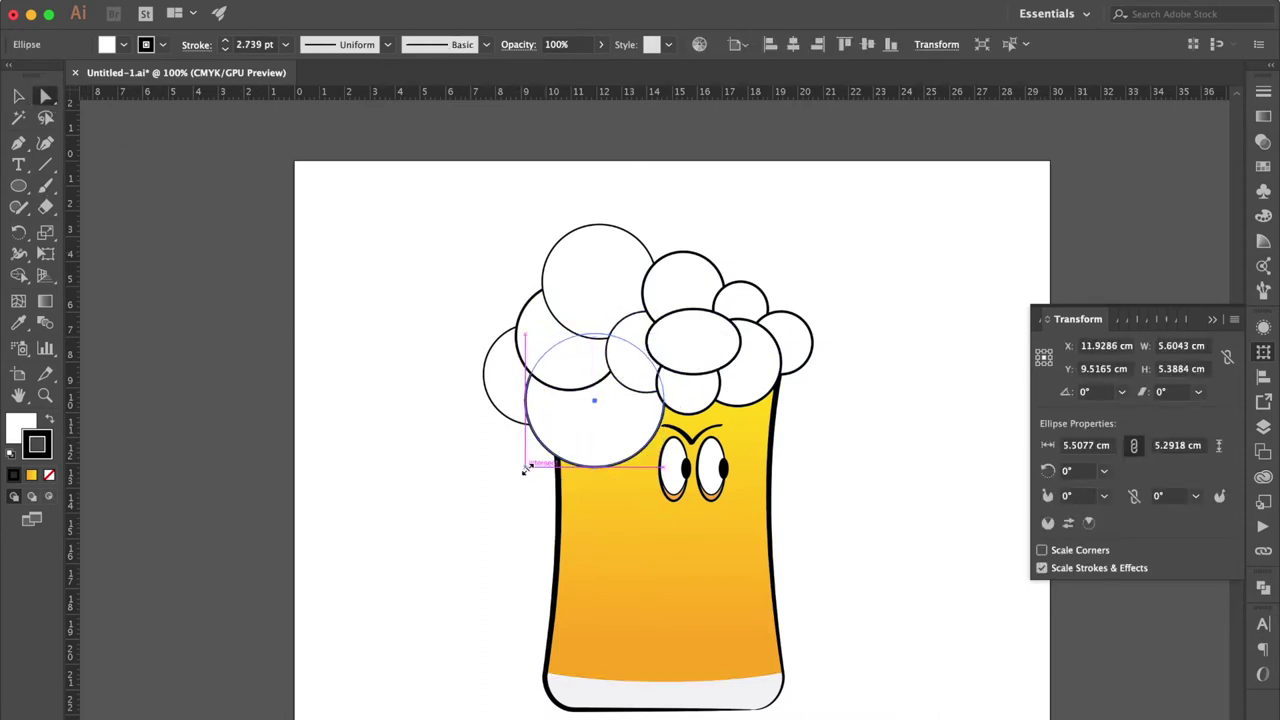
Step: Shift the foam's two leftmost circles outward and shrink the upper one to about 3.7 cm
left_click(501, 378, "super")
left_click(414, 398)
left_click_drag(501, 382, 485, 402)
left_click_drag(545, 340, 521, 338)
left_click(508, 422)
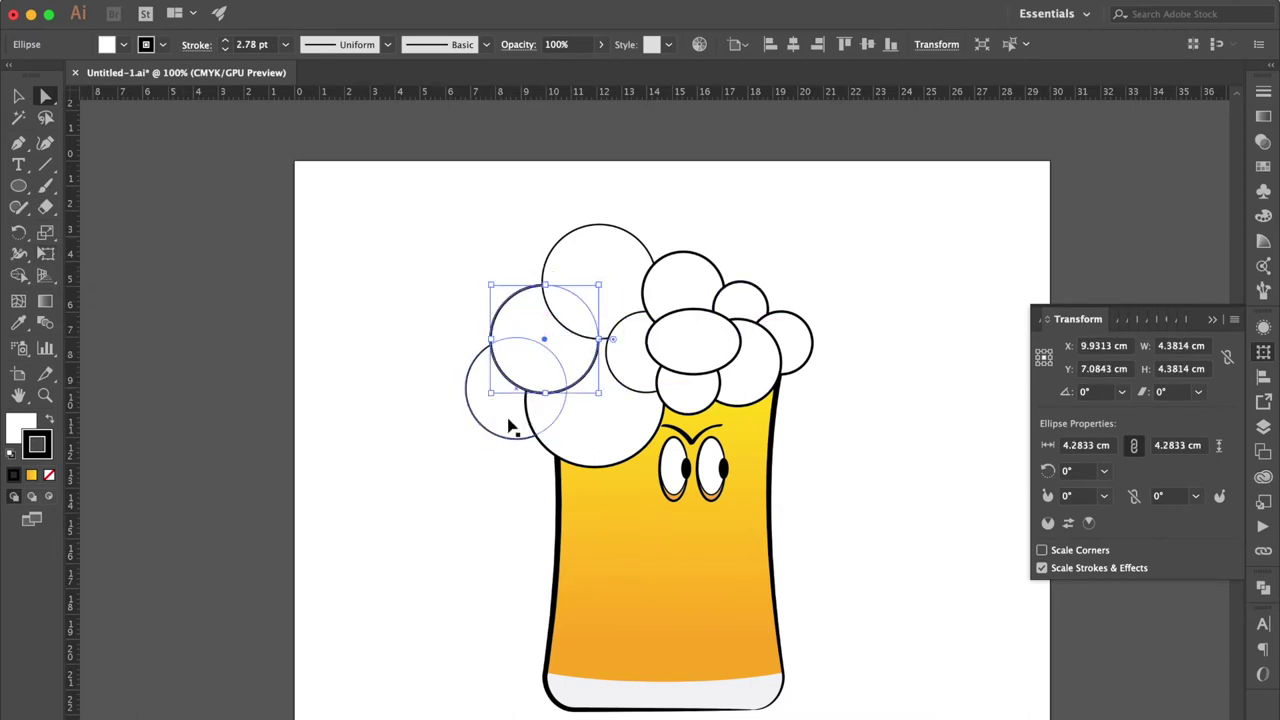
left_click(543, 360)
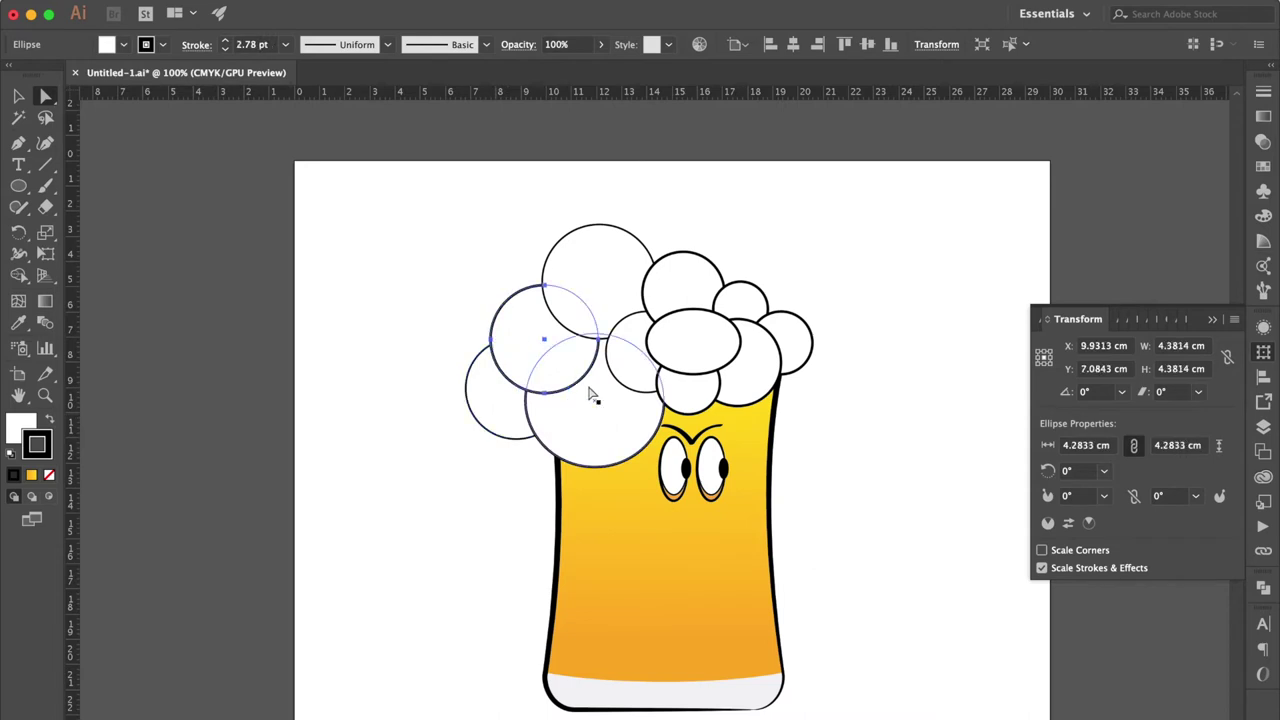
left_click_drag(598, 393, 583, 377)
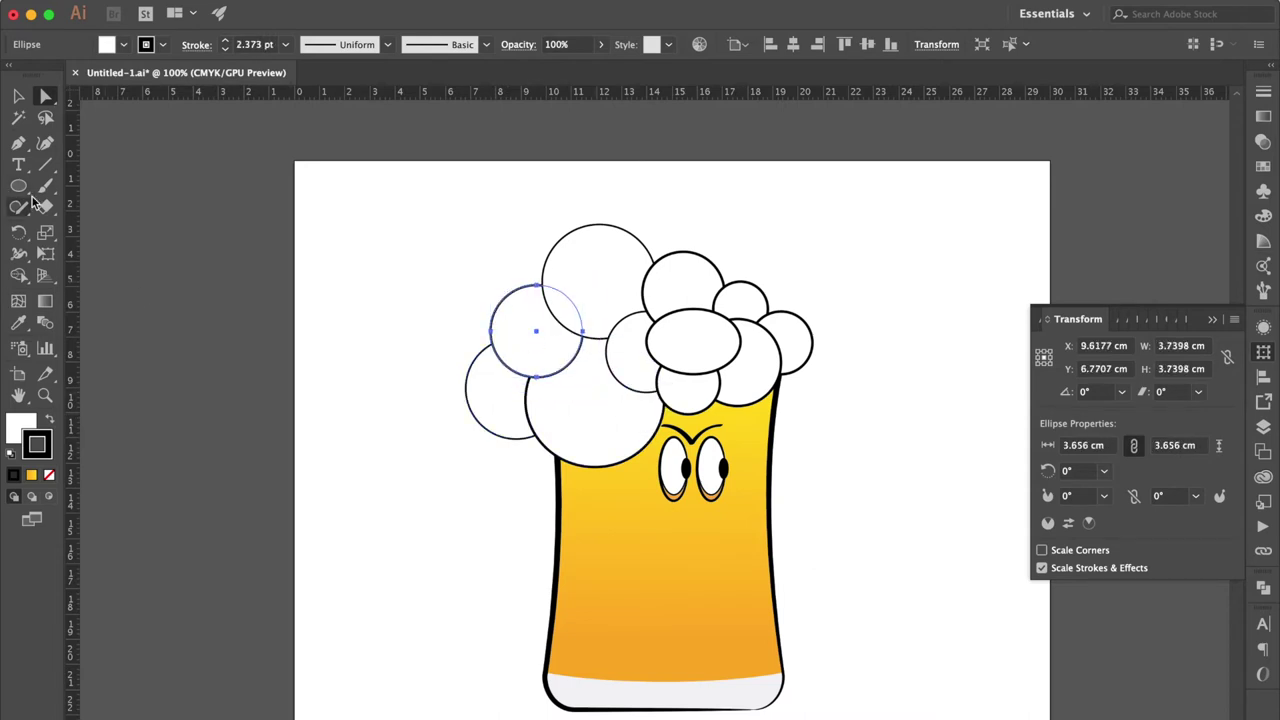
Step: Add a small circle about 2.5 cm wide at the foam's lower left, overlapping the glass edge
left_click_drag(520, 335, 556, 441)
left_click_drag(599, 376, 556, 424)
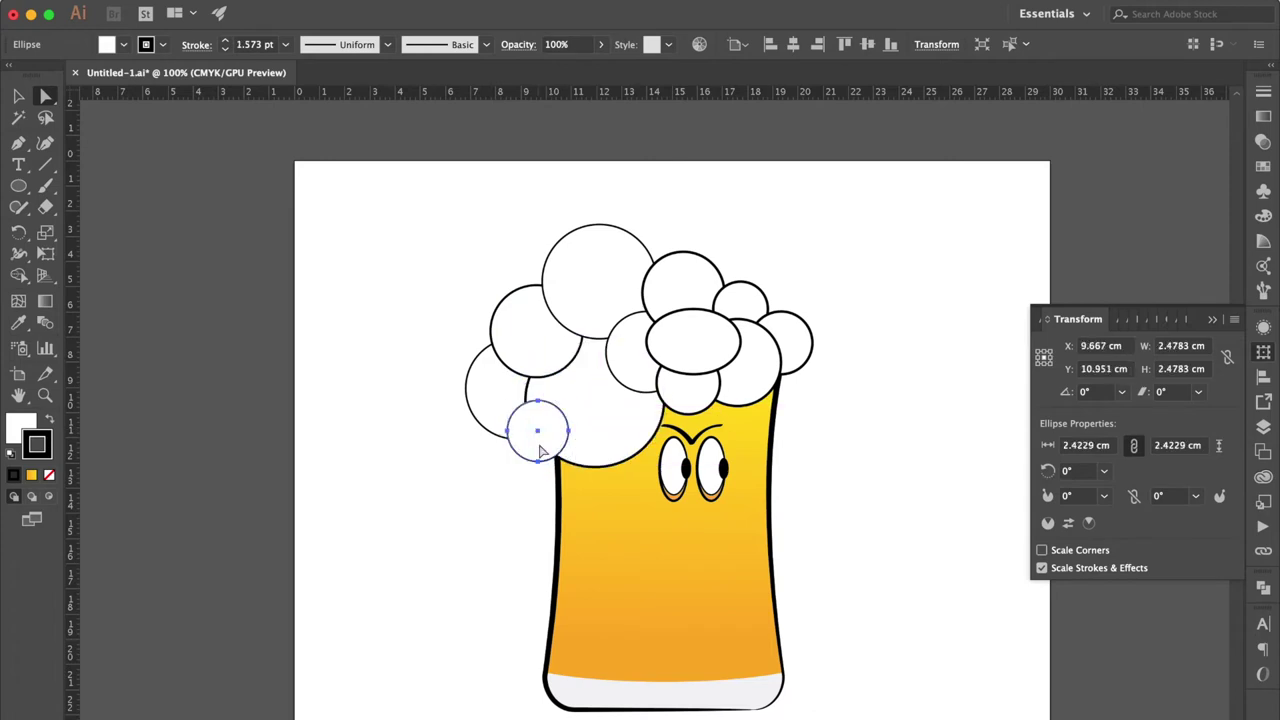
left_click(19, 97)
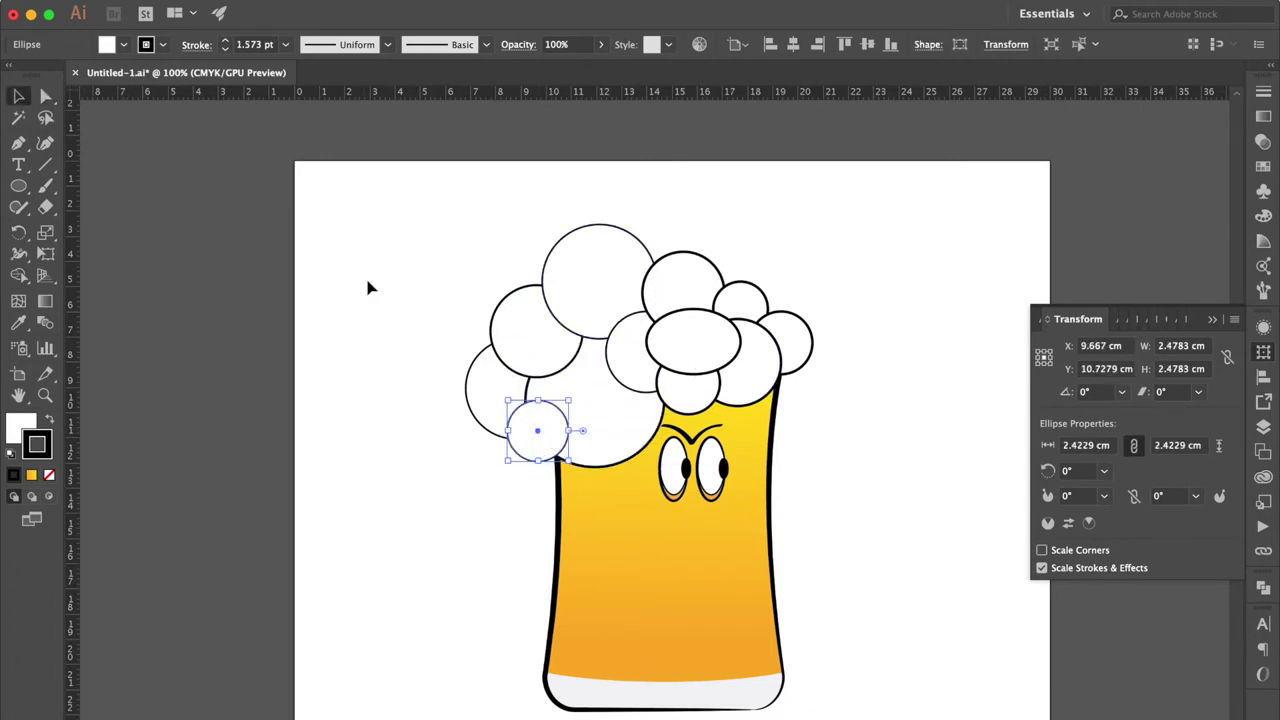
Step: Shrink the large lower left foam circle, then place a copy of the small circle to its right and nudge the original outward
left_click(46, 96)
left_click(602, 420)
mouse_move(666, 468)
left_mouse_down()
mouse_move(657, 430)
mouse_move(632, 437)
left_mouse_up()
left_click(531, 437)
left_click_drag(531, 437, 622, 410)
left_click_drag(535, 444, 525, 451)
left_click(18, 96)
left_click(420, 290)
Step: Place a copy of all foam circles off the artboard to the left and unite the original circles into one shape
key("super+a")
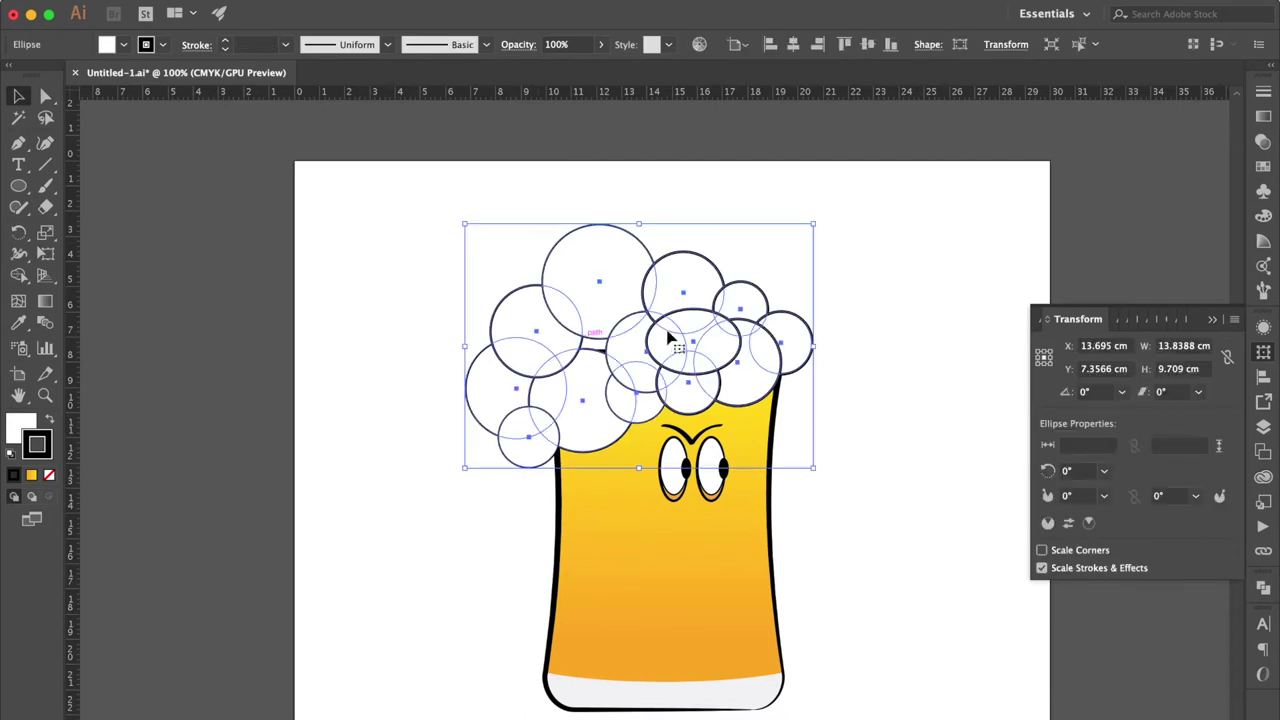
left_click_drag(657, 347, 220, 391)
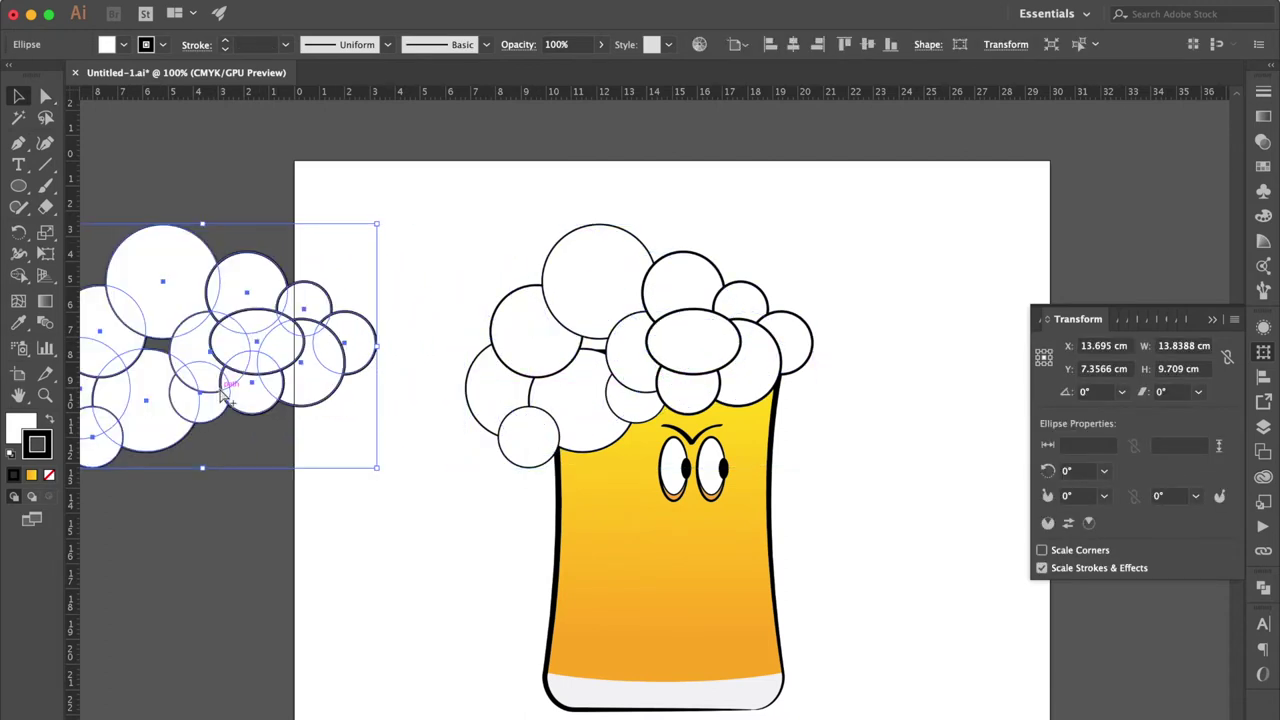
left_click(659, 371)
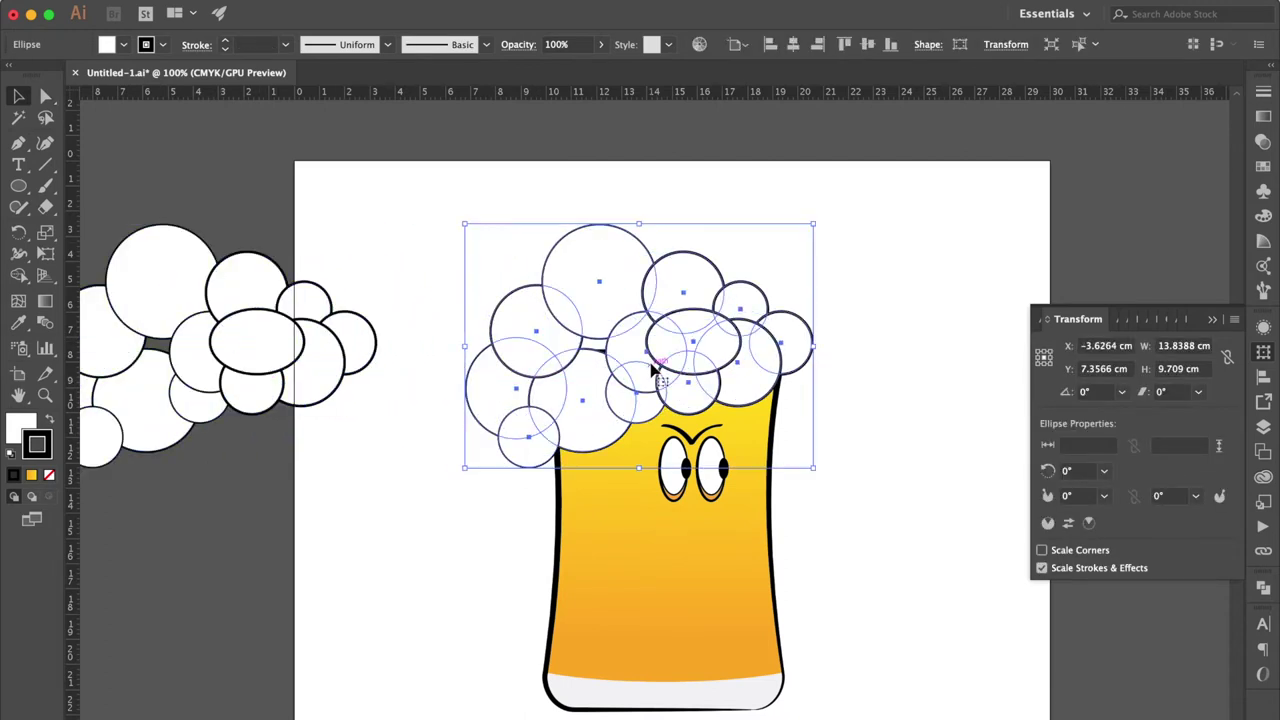
left_click(1263, 588)
left_click(1048, 628)
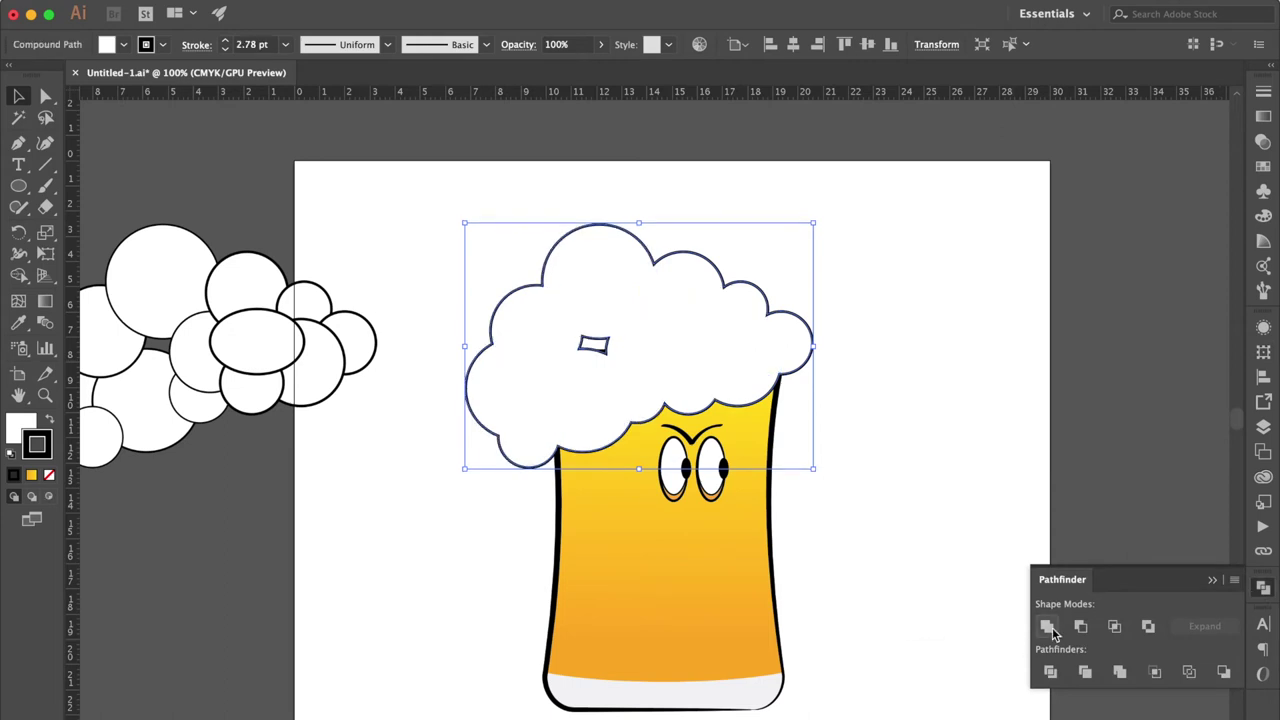
Step: Release the united foam's compound path and delete the small leftover shape inside it
right_click(651, 327)
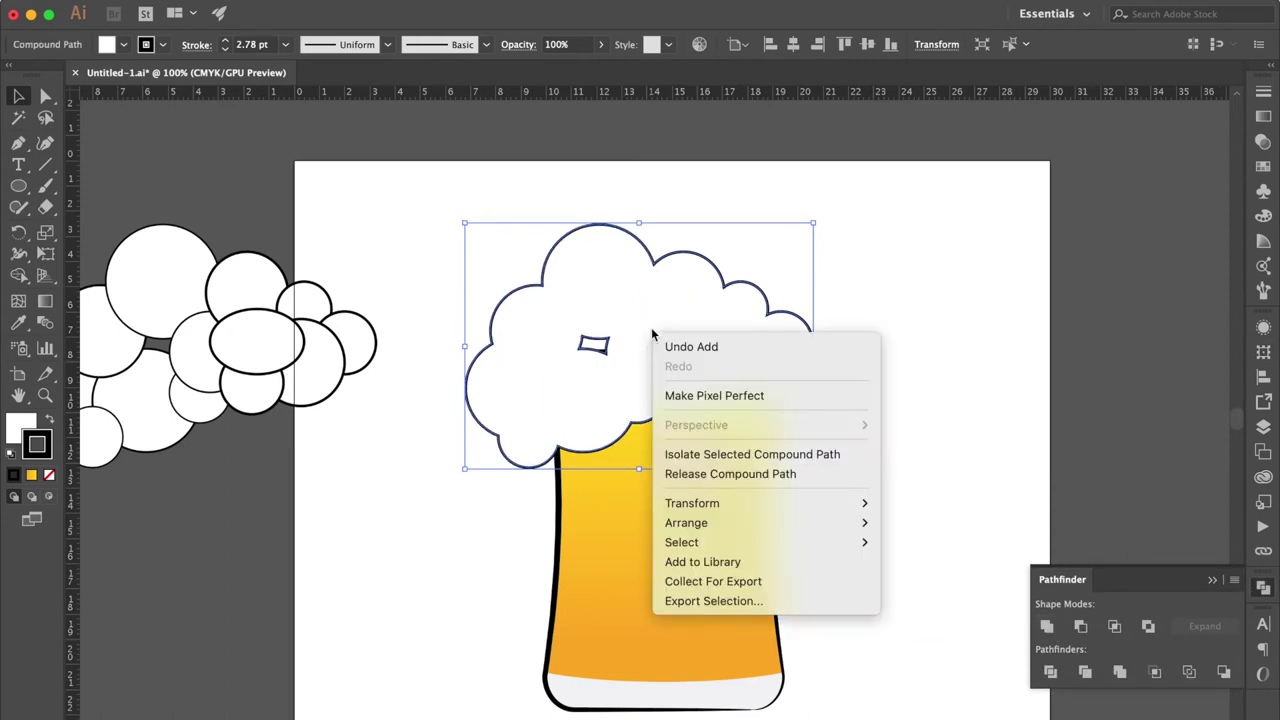
left_click(732, 472)
key("super+shift+a")
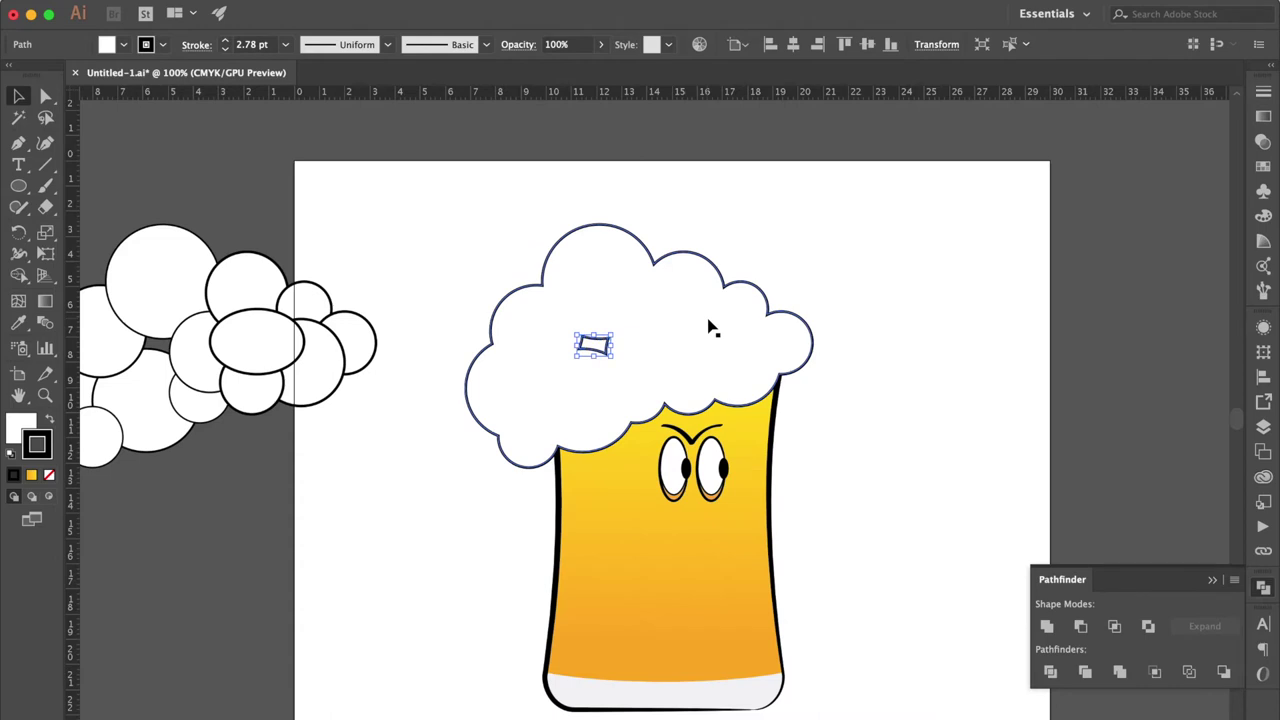
Step: Remove the stroke from the united foam shape
left_click(708, 327)
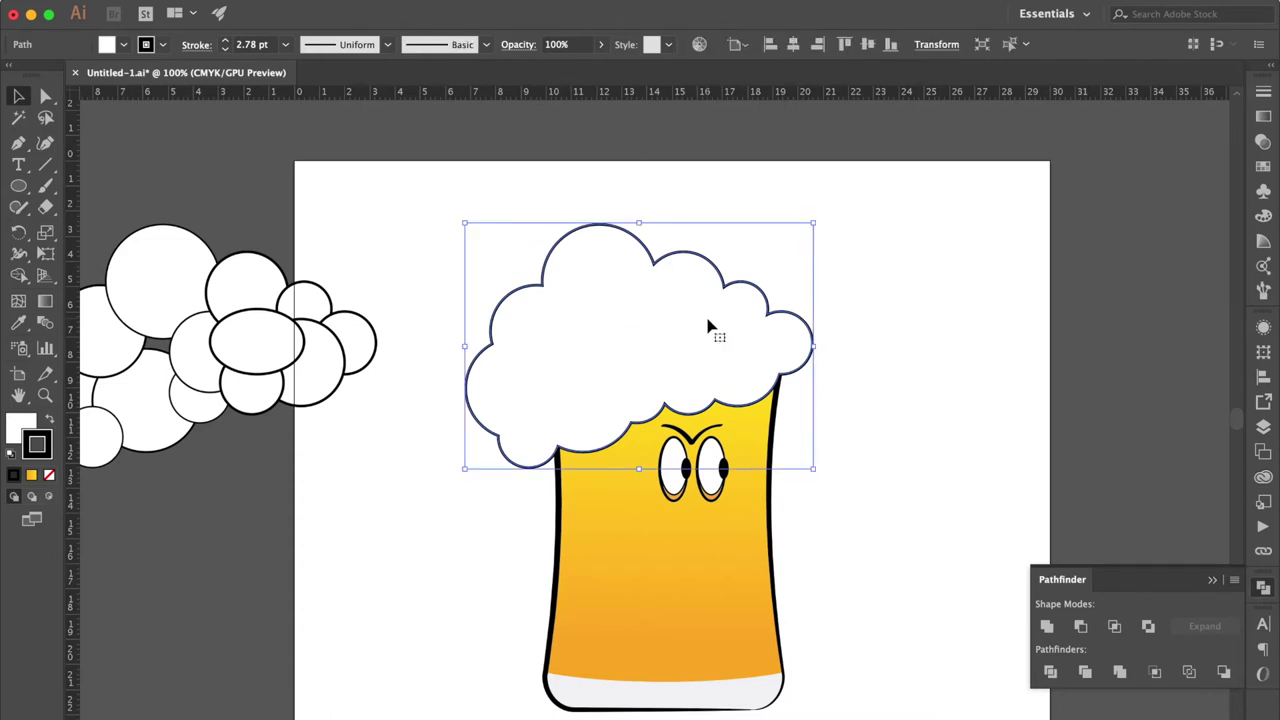
key("F6")
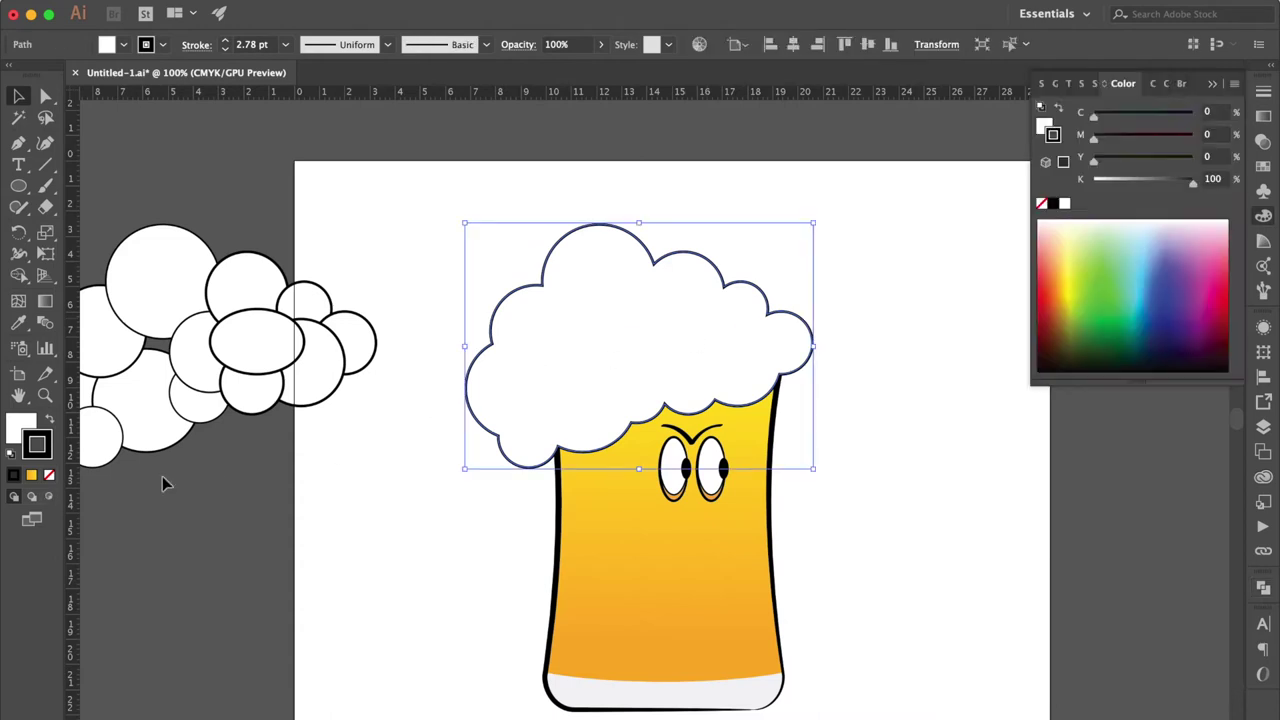
left_click(49, 477)
left_click(354, 531)
Step: Remove the fill from the copied foam circles and place their outlines exactly over the foam shape on the glass
scroll(354, 531, "left", 2)
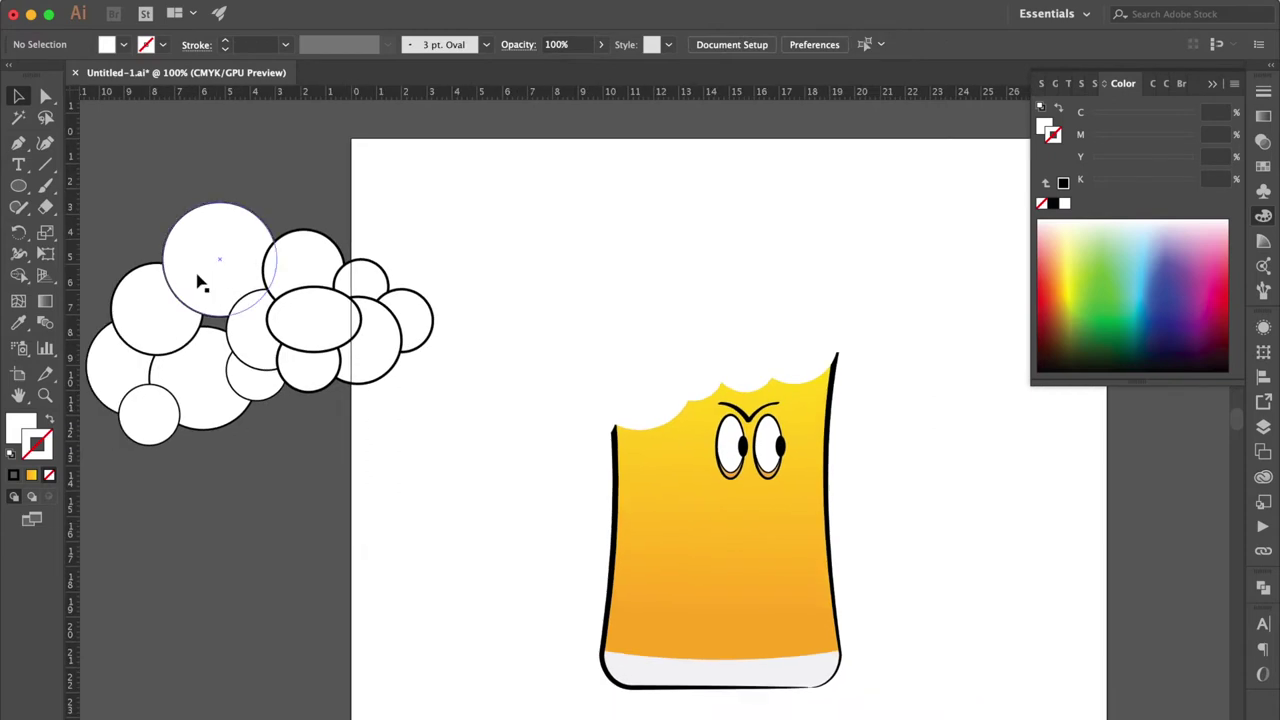
key("super+a")
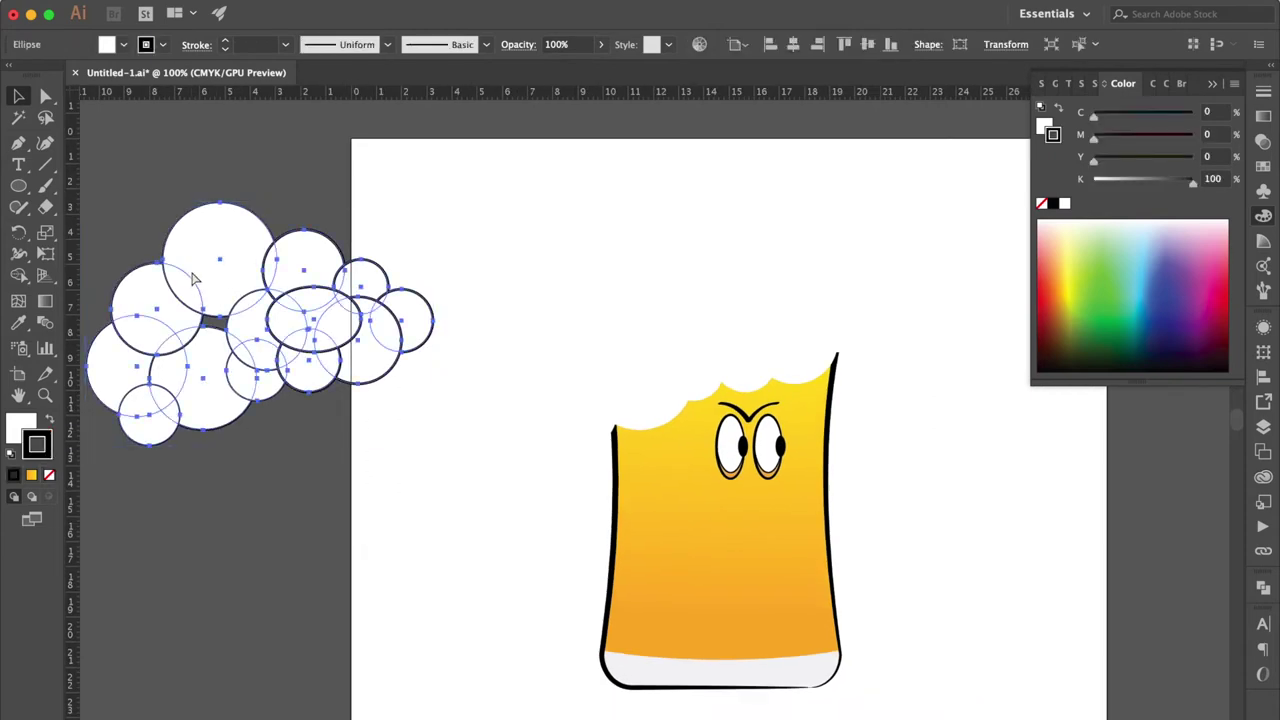
key("x")
left_click(50, 477)
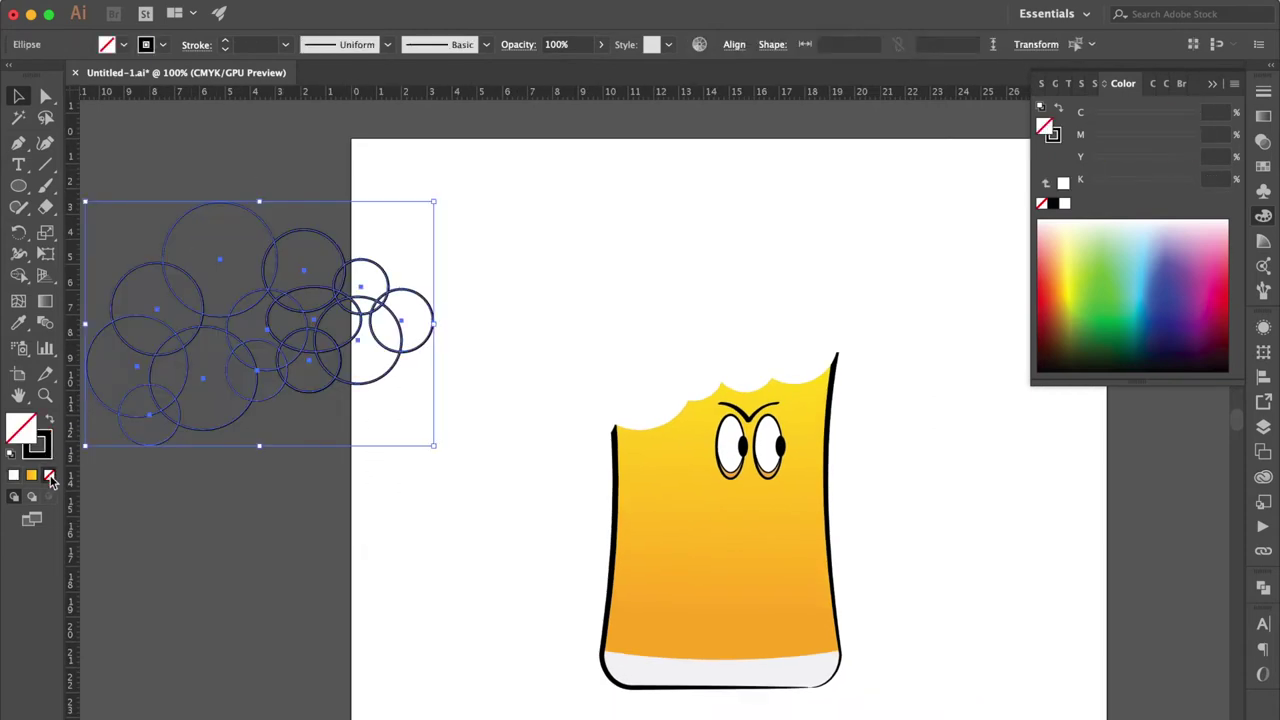
left_click_drag(225, 265, 659, 264)
key("super+equal")
key("super+equal")
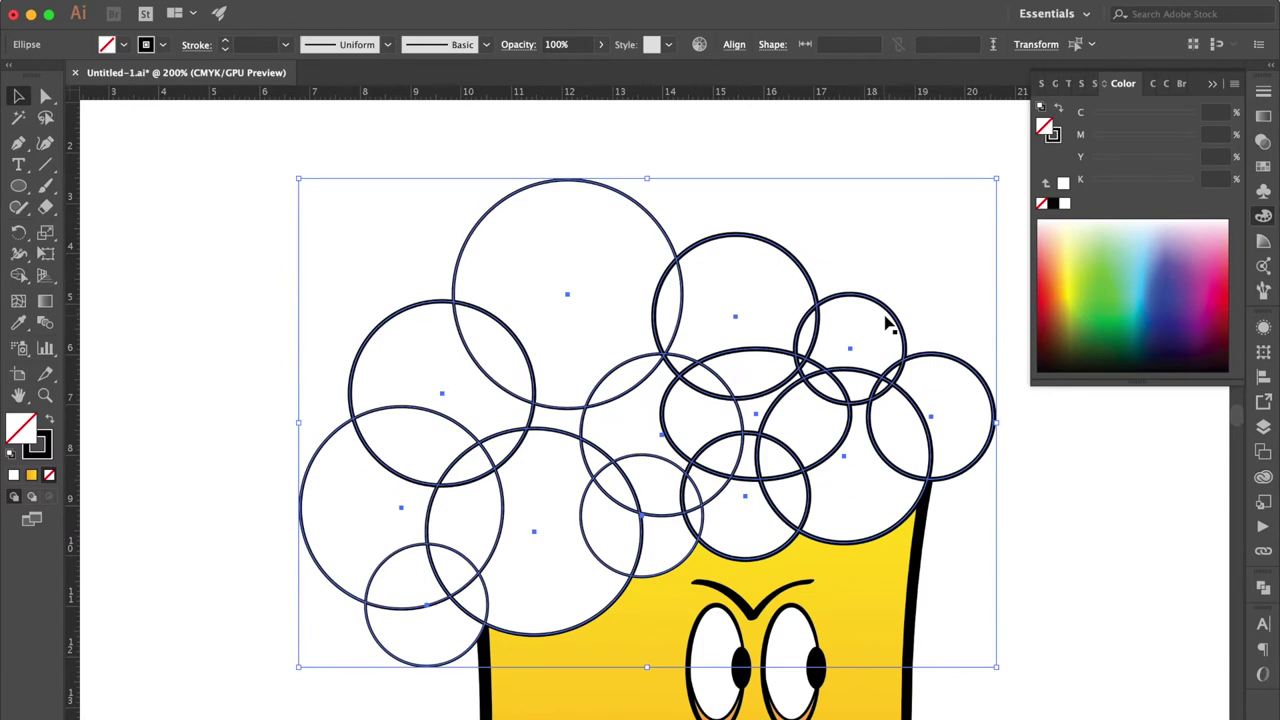
scroll(748, 336, "right", 3)
scroll(748, 336, "up", 1)
left_click(660, 158)
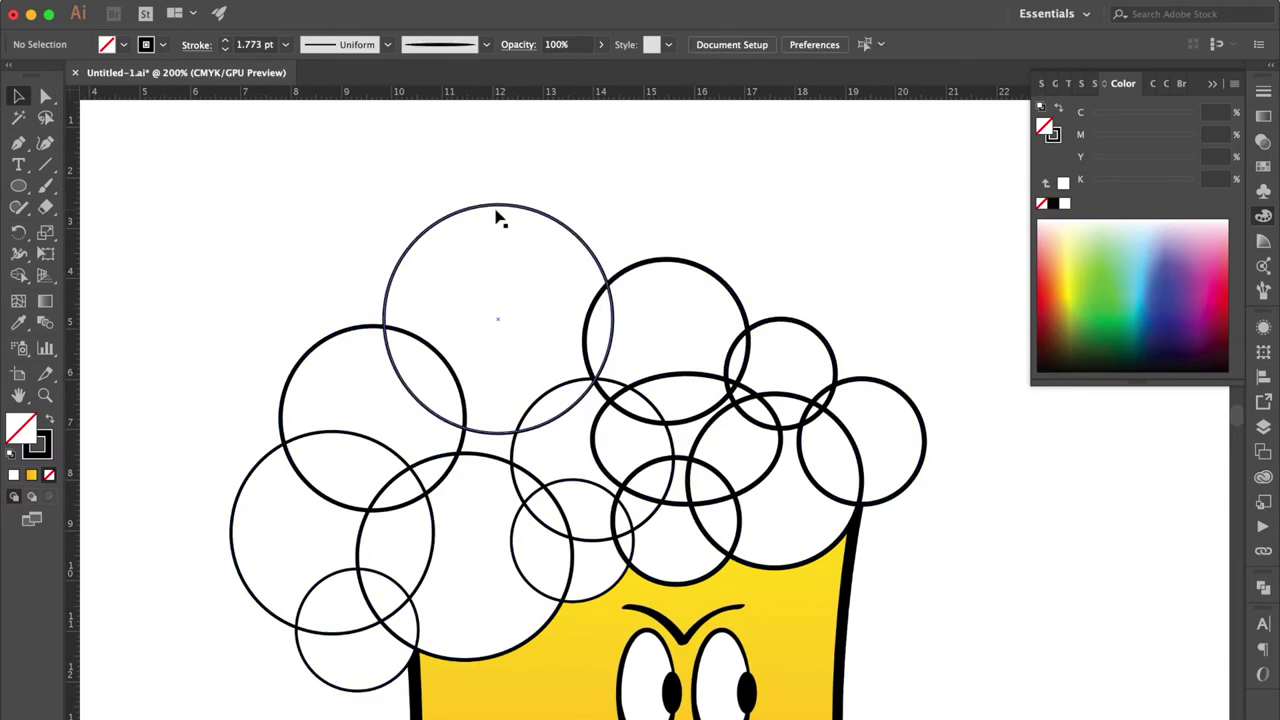
Step: Fill the united foam shape with the lightest gray swatch
left_click(491, 283)
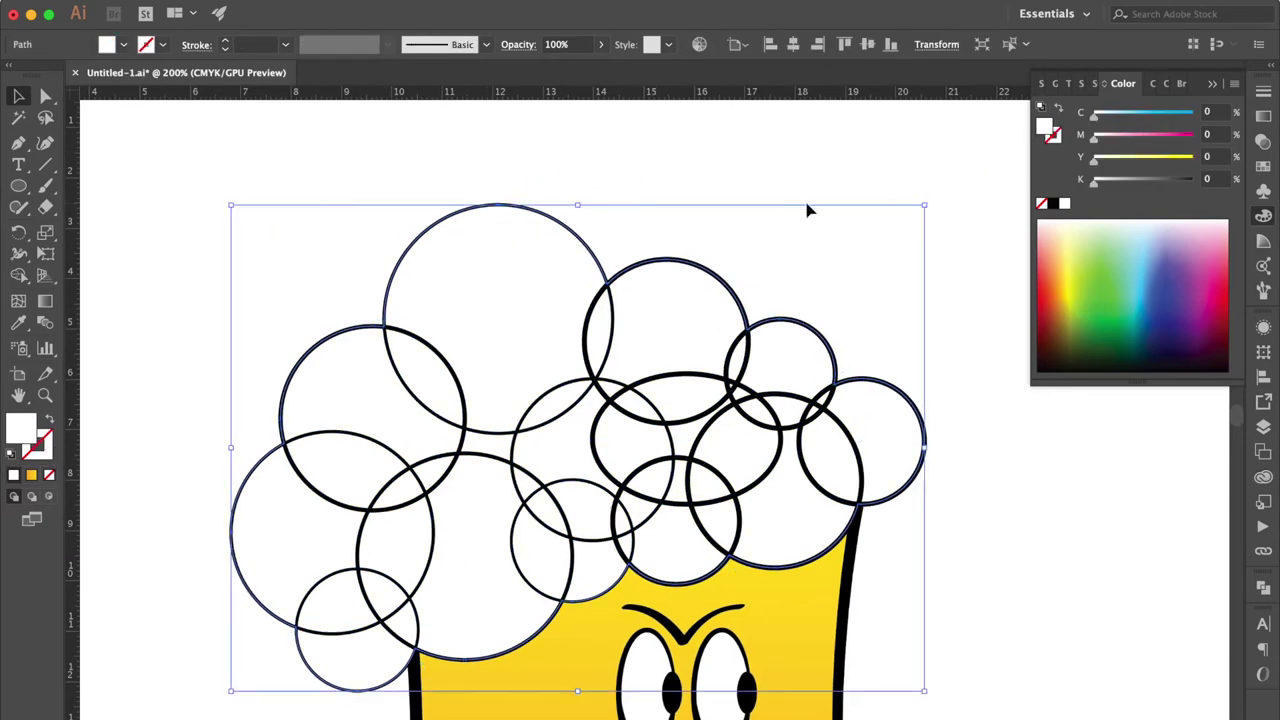
left_click(1264, 167)
left_click(1163, 197)
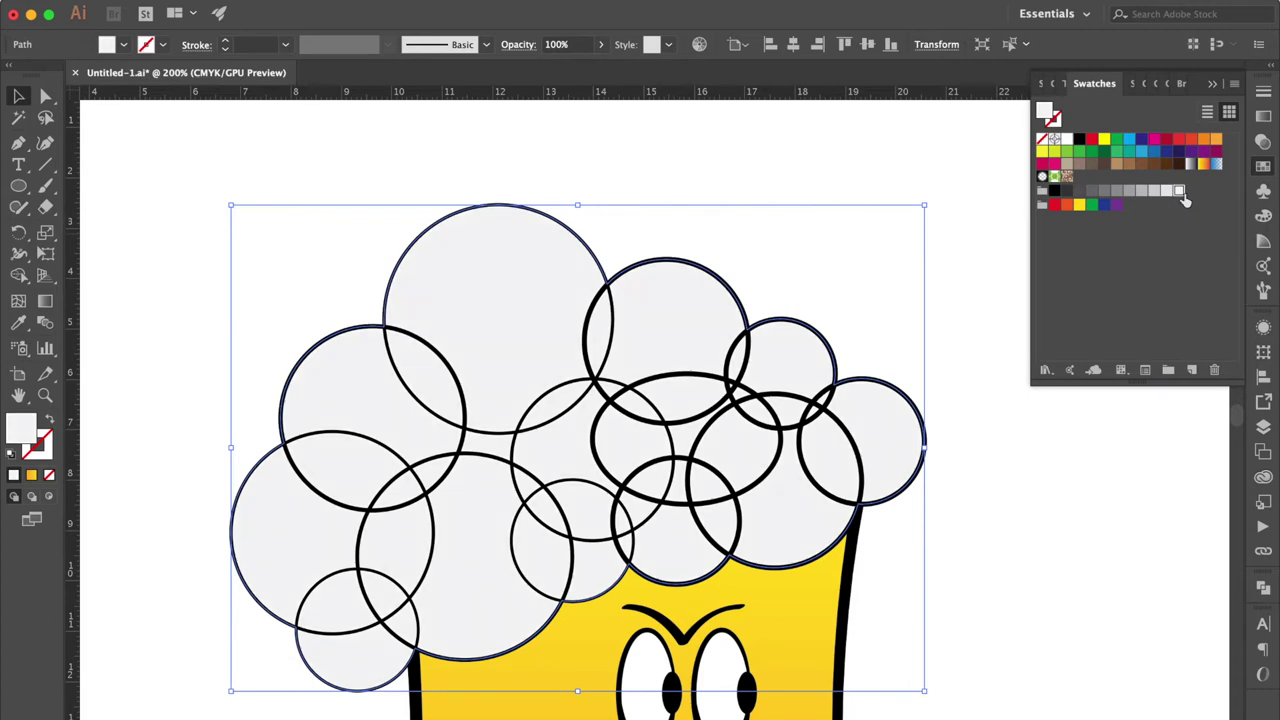
left_click(910, 341)
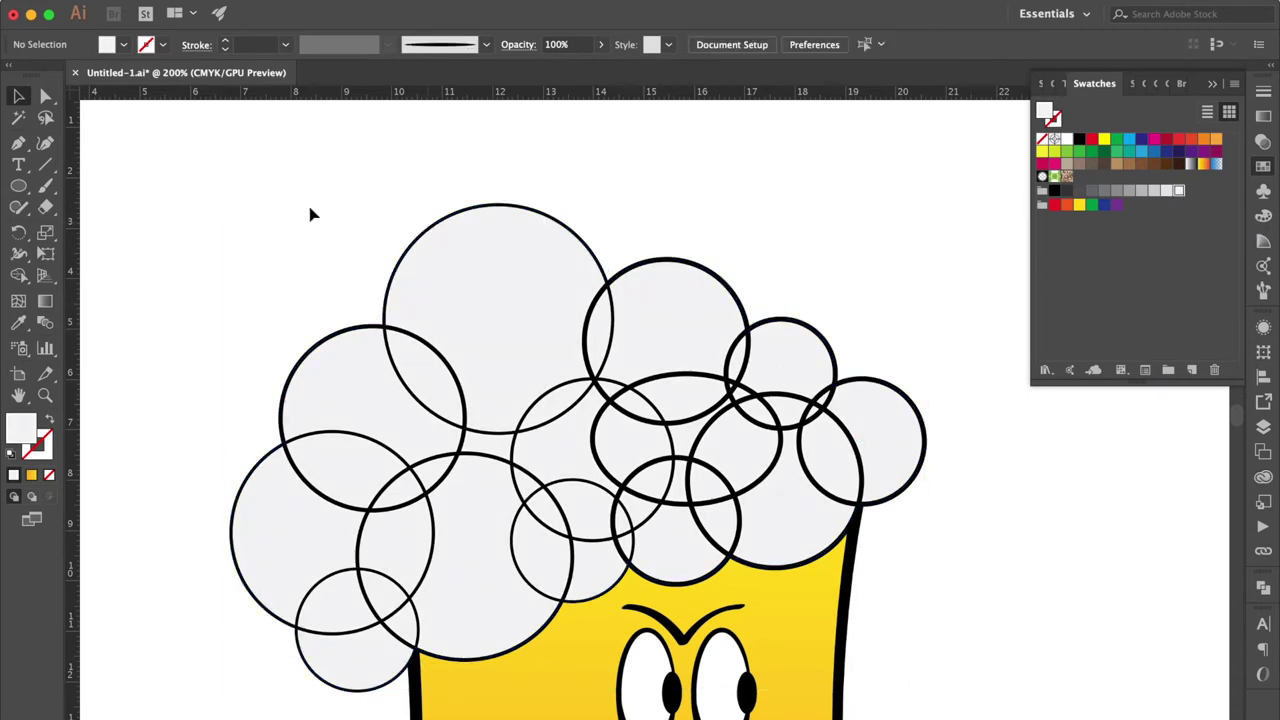
Step: Cut the largest top foam circle's outline down to an open upper arc and apply the tapered Art Brush 1 to it
left_click(414, 251)
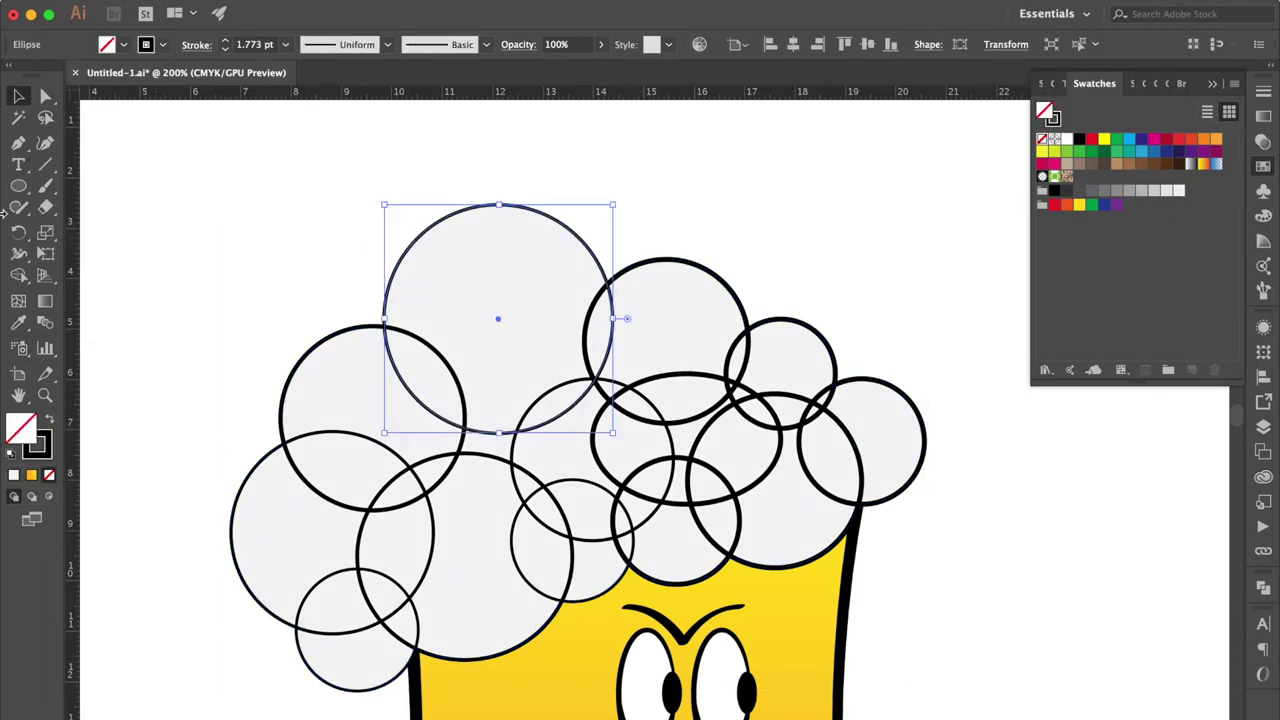
left_click(19, 145)
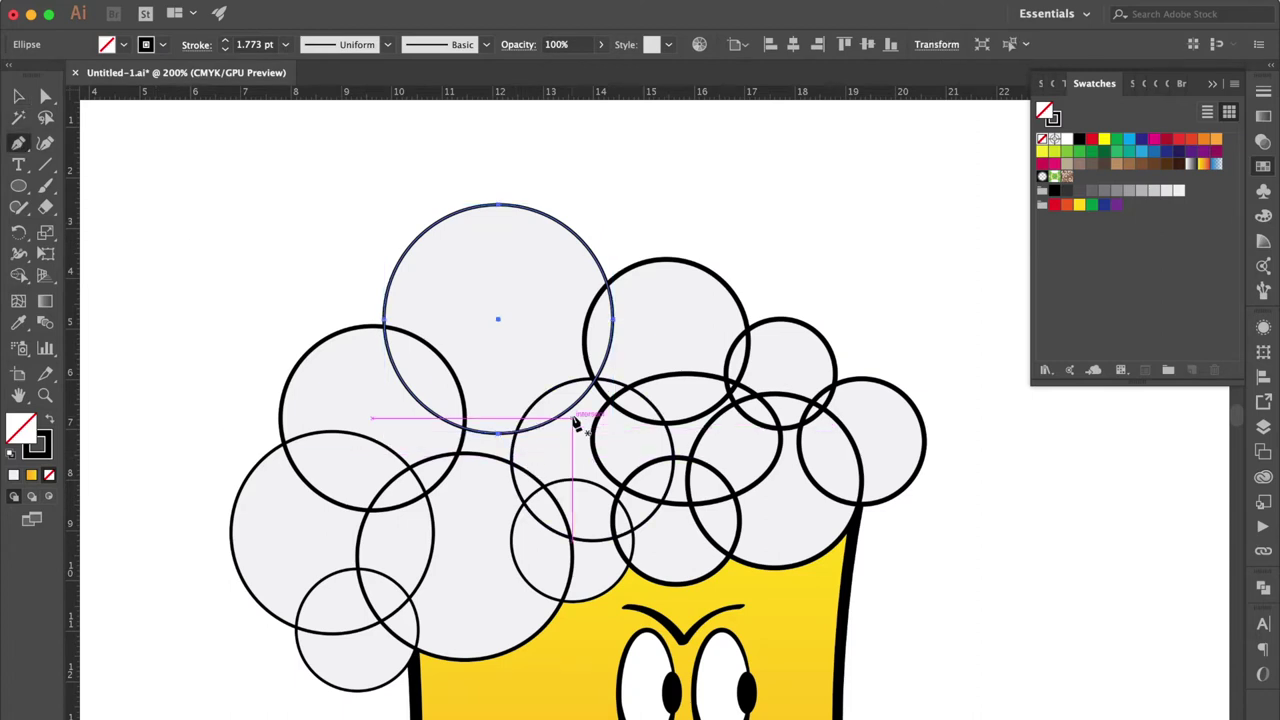
left_click(567, 418)
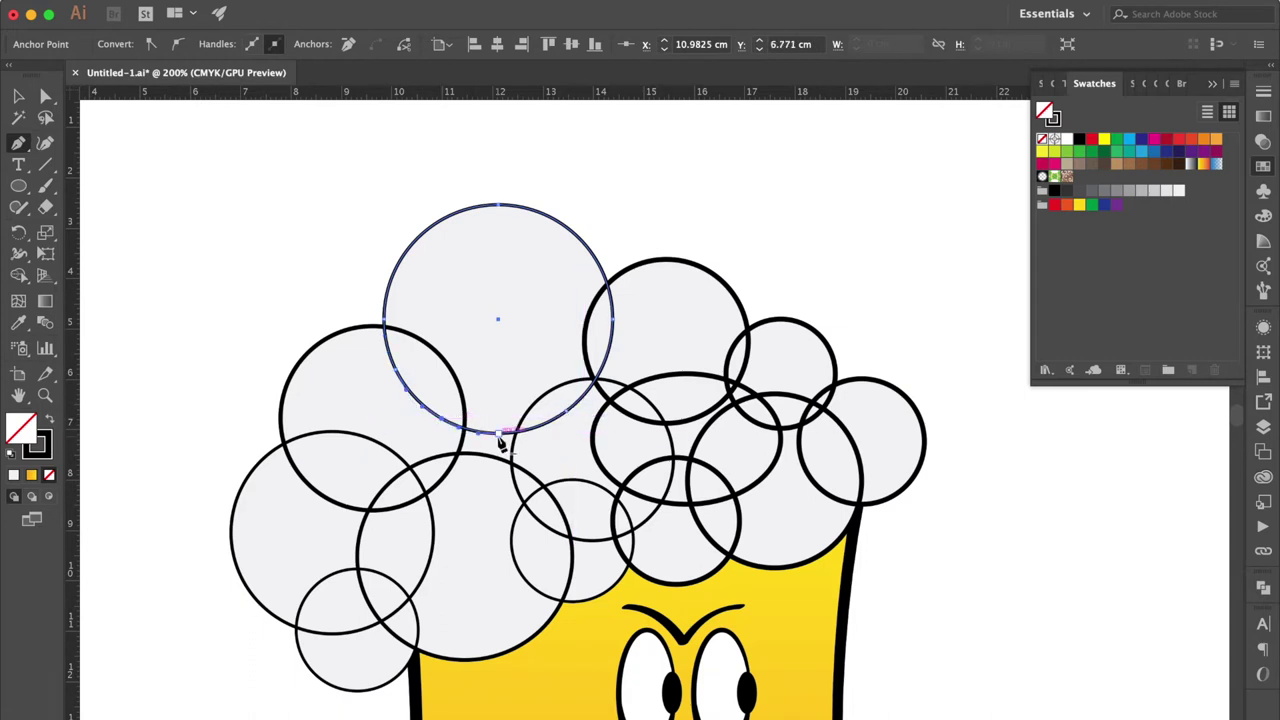
key("BackSpace")
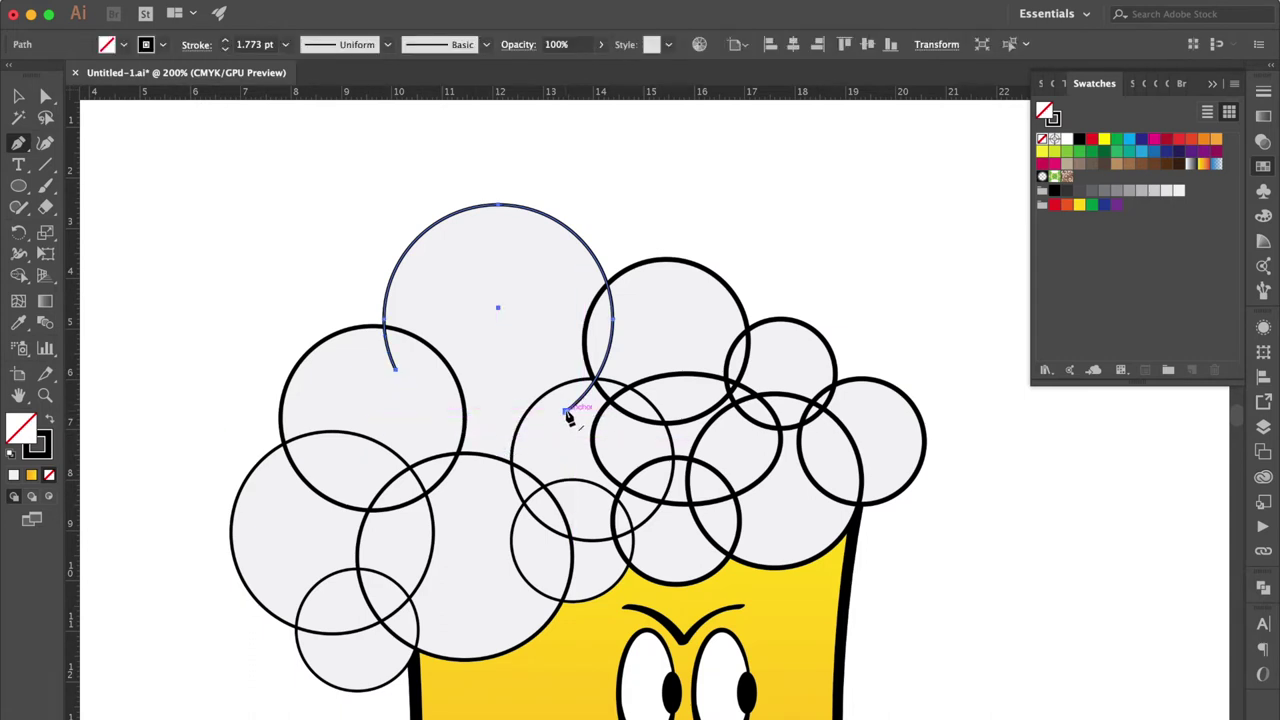
left_click(567, 410)
key("BackSpace")
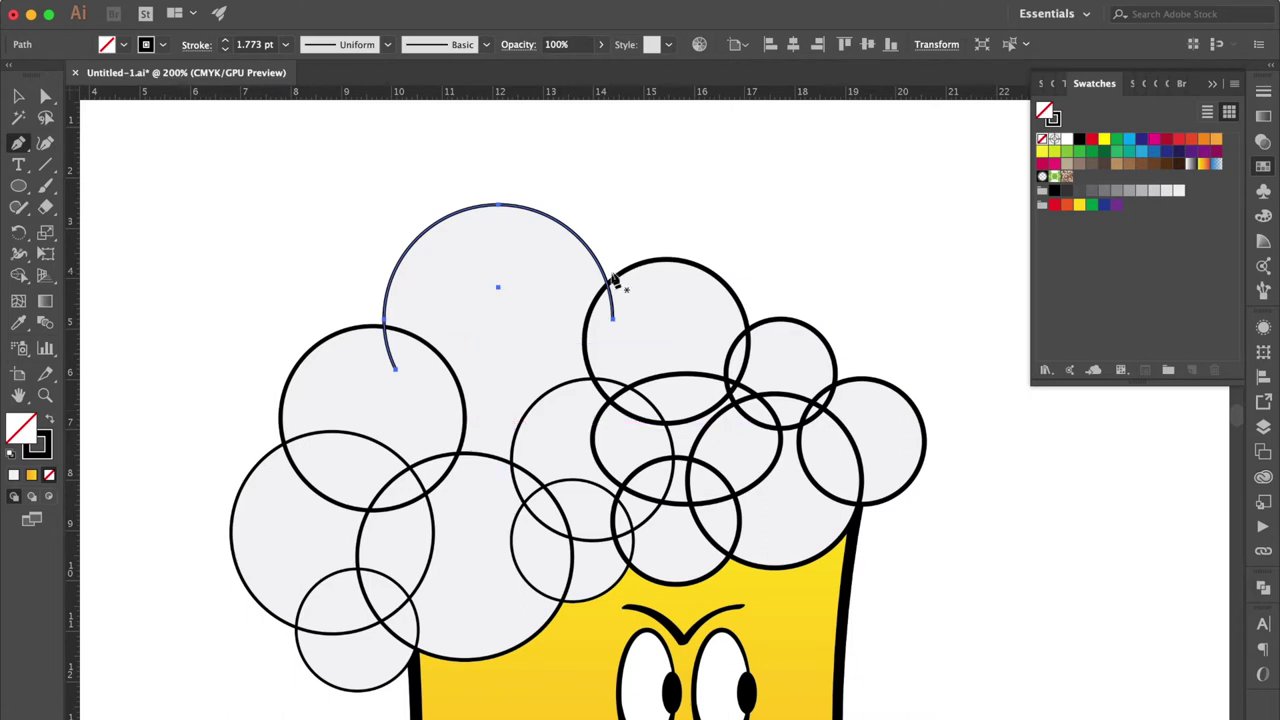
left_click(1178, 84)
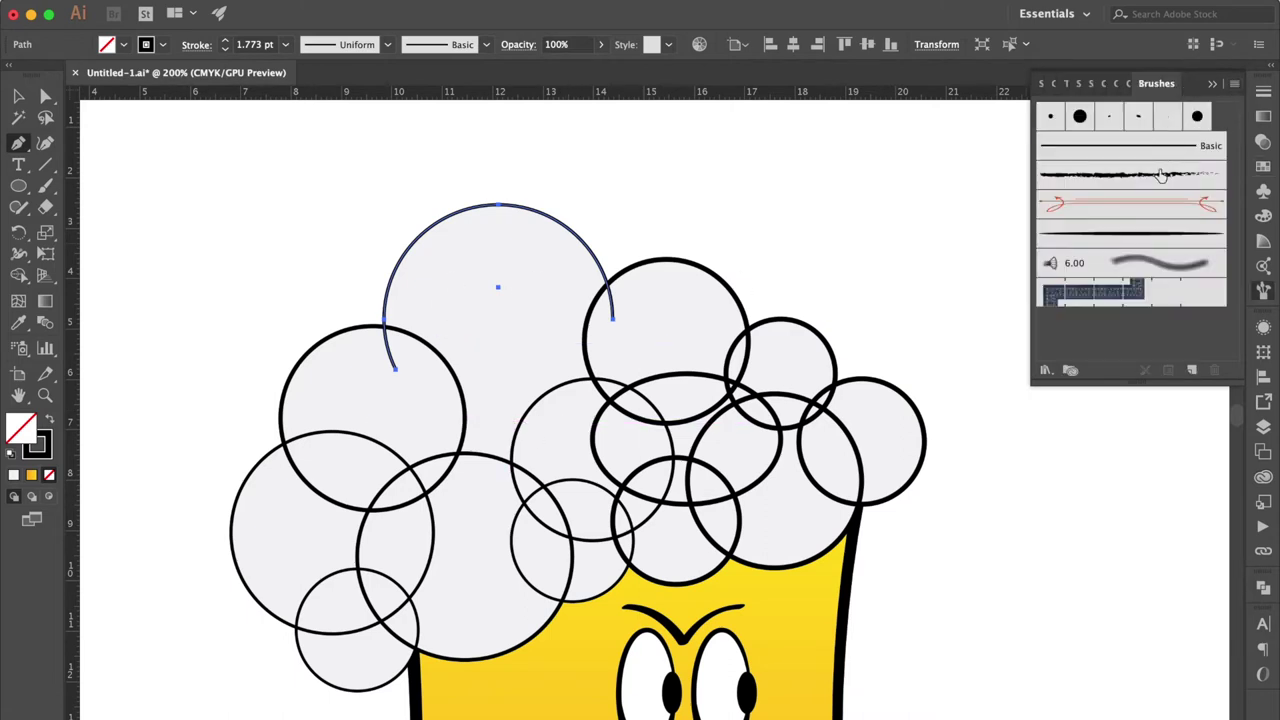
left_click(1147, 234)
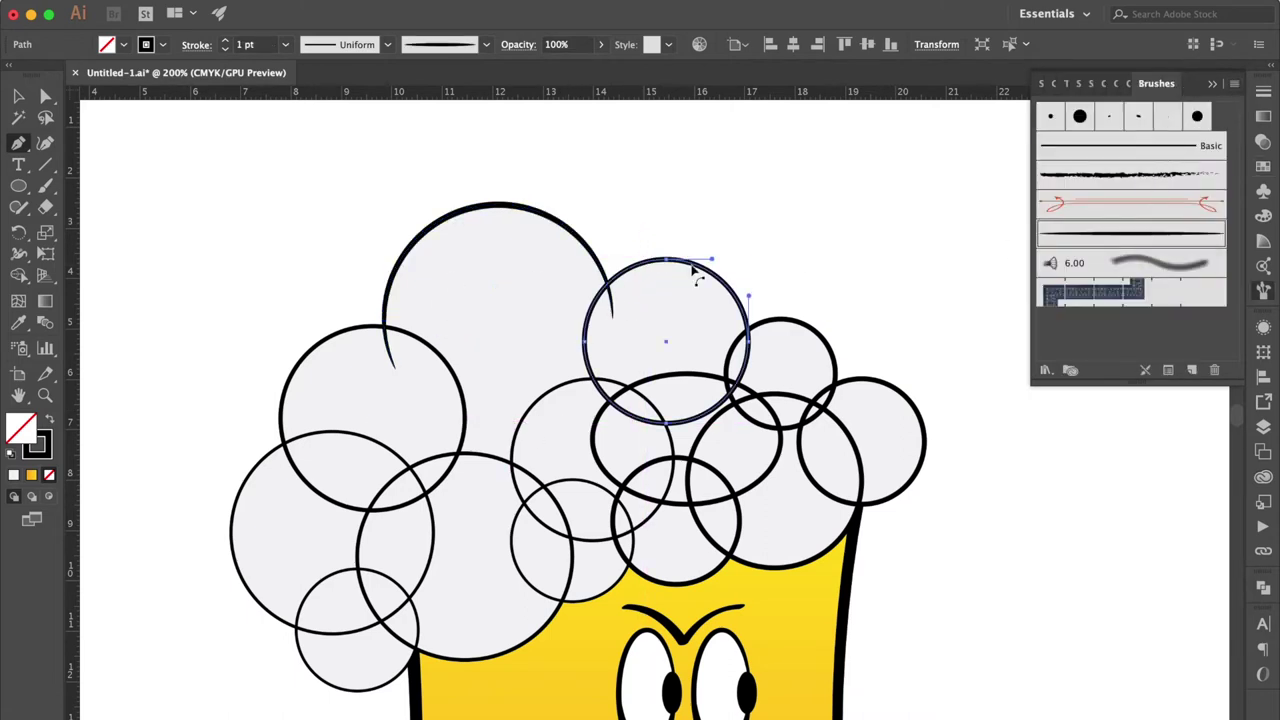
Step: Trim the foam circle just right of the largest one to its exposed upper arc and give it the tapered art brush stroke
left_click(605, 322, "super")
left_click(608, 290)
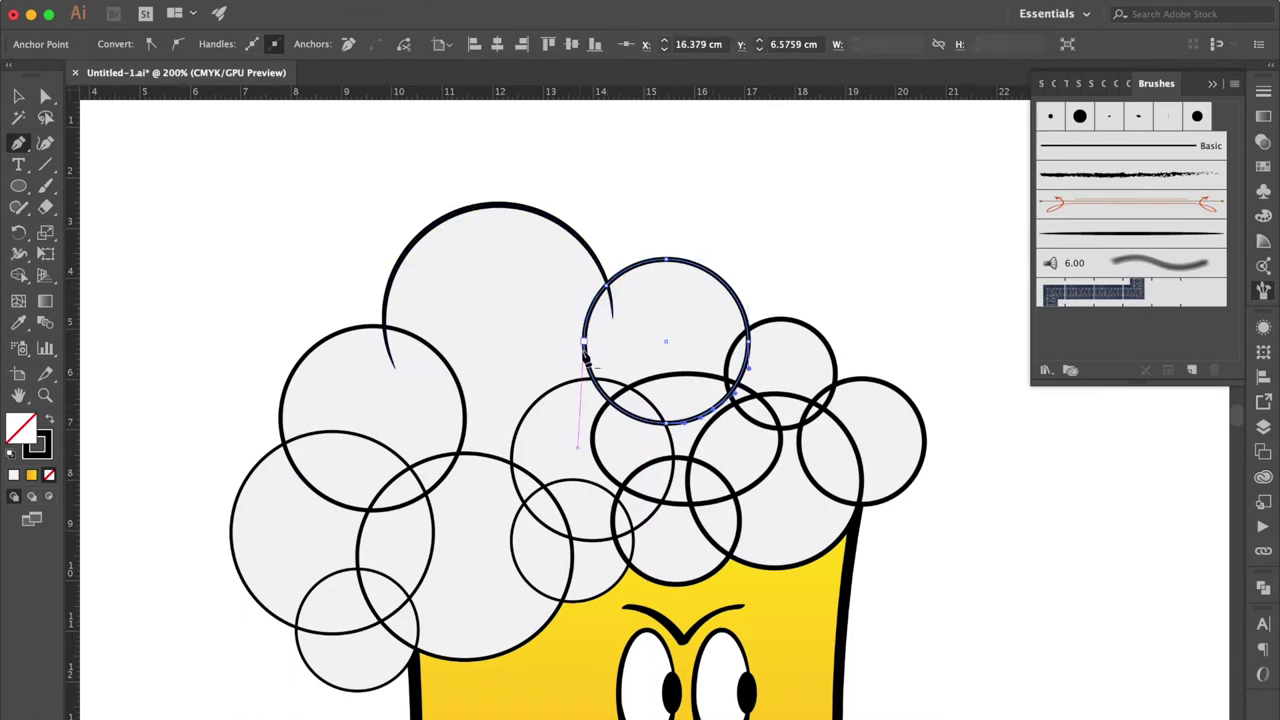
key("Delete")
left_click(667, 424, "super")
key("Delete")
left_click(714, 410, "super")
key("Delete")
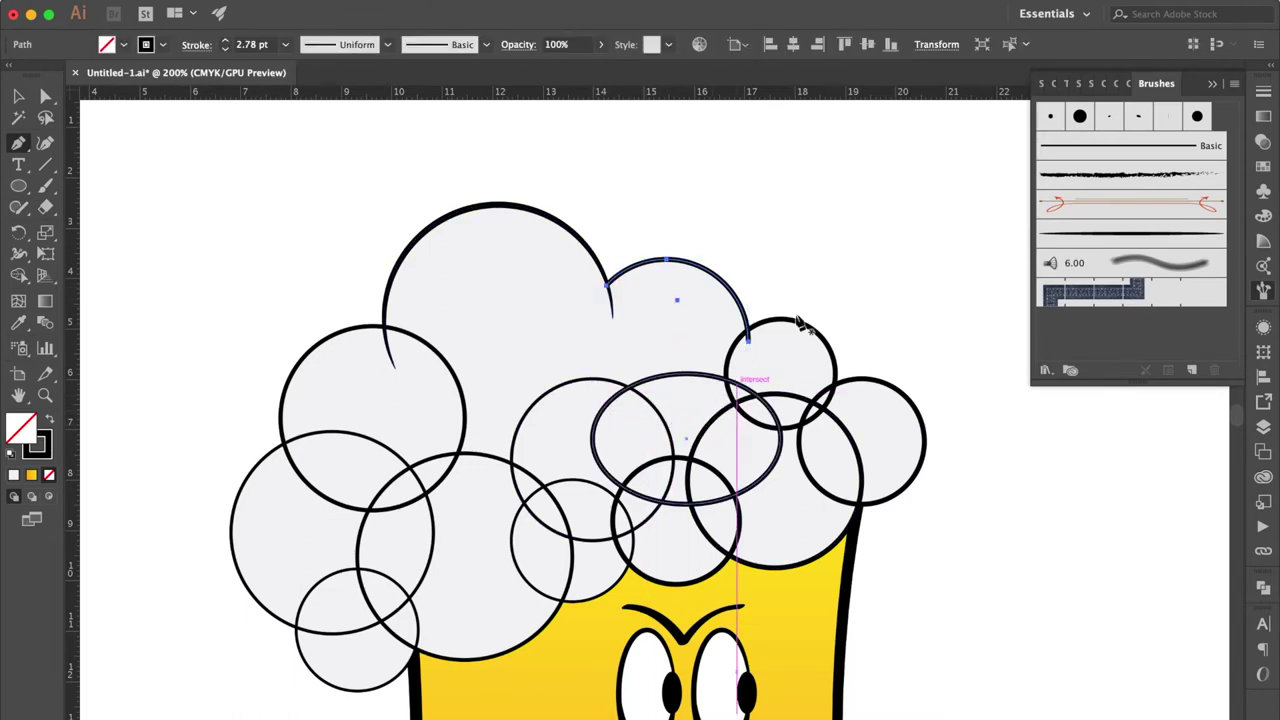
key("super+=")
key("super+=")
key("super+=")
left_click_drag(858, 547, 855, 516)
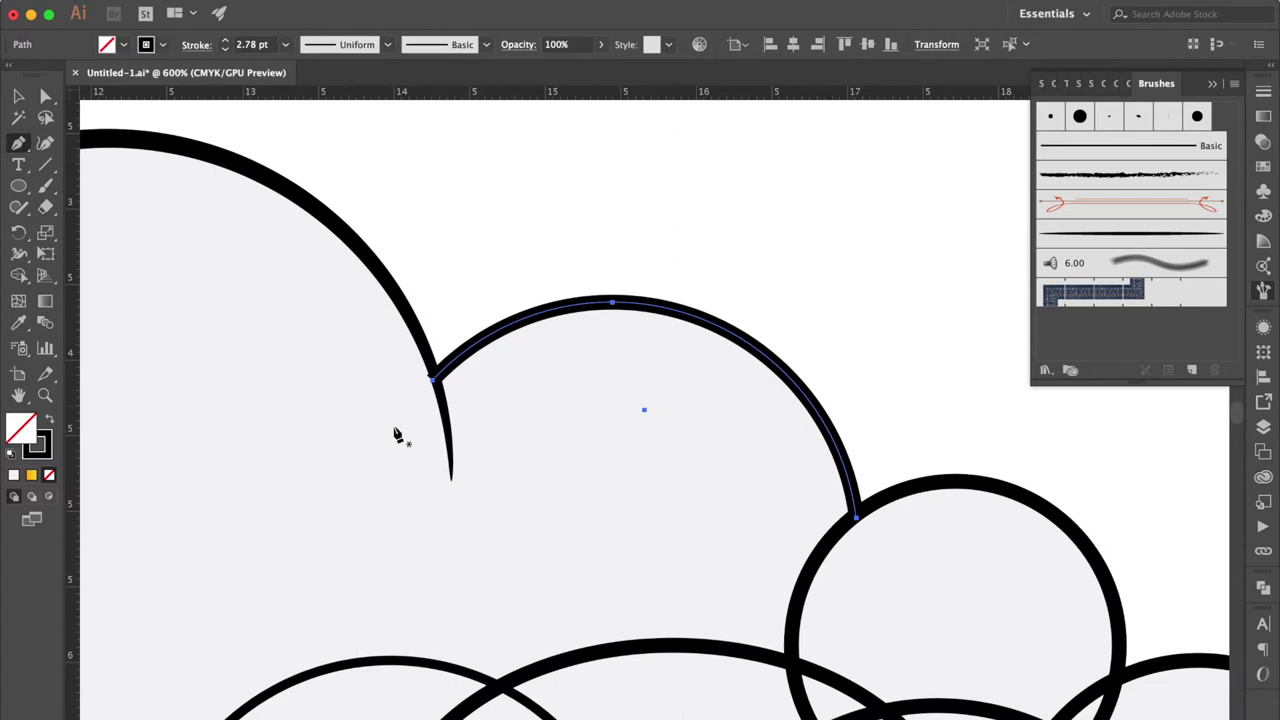
left_click(1172, 237)
Step: Trim the small upper-right foam circle to an arc ending at the neighbouring circle and apply the tapered art brush
left_click_drag(992, 502, 716, 371)
left_click(718, 358, "super")
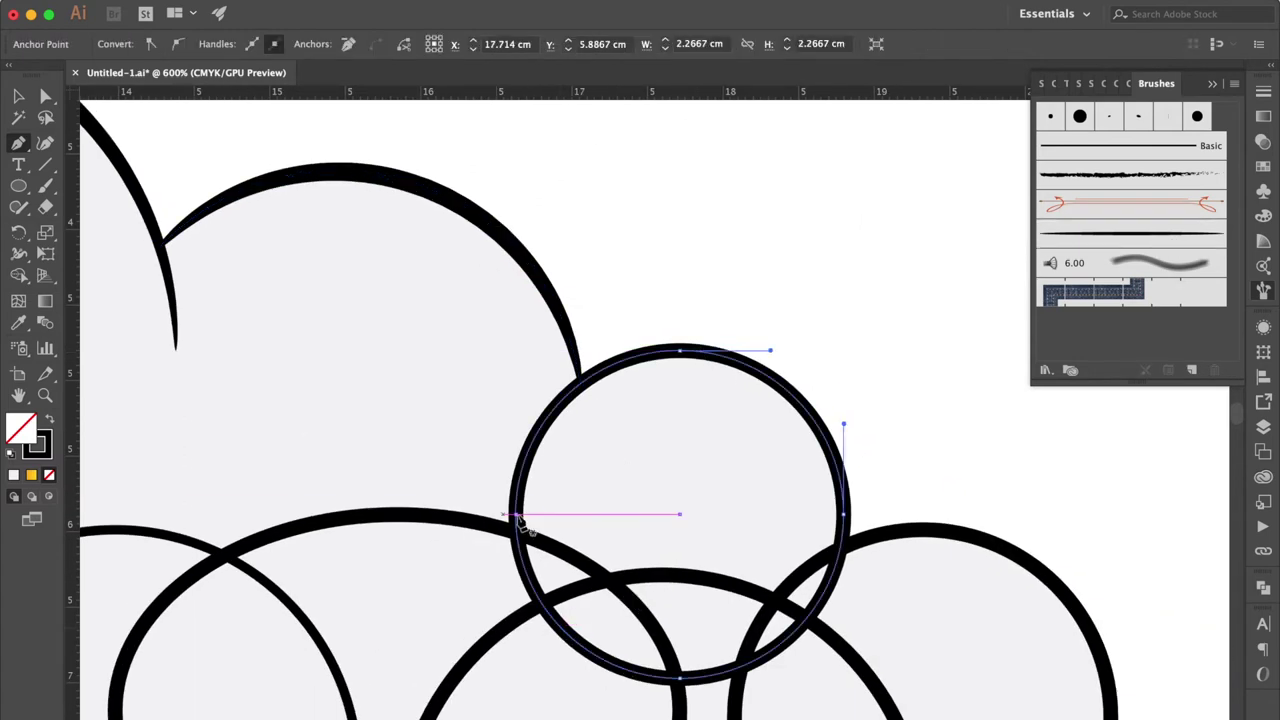
left_click(841, 549)
key("super+z")
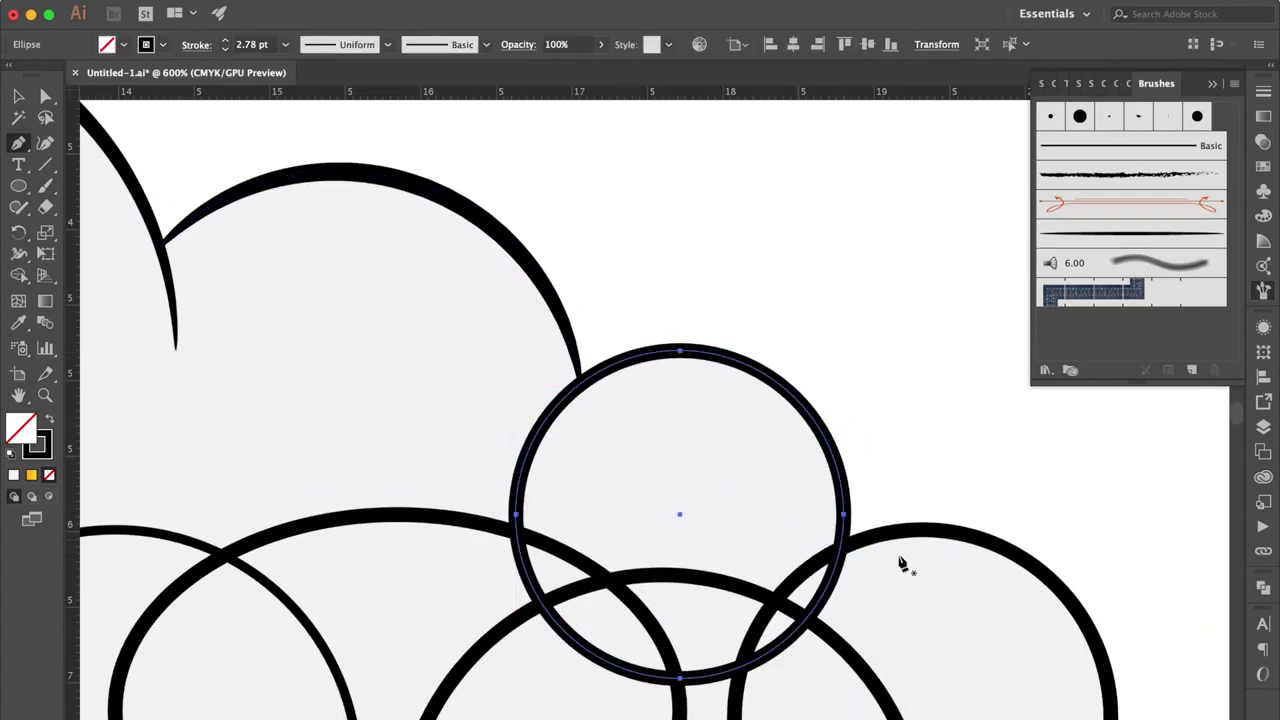
left_click(841, 555)
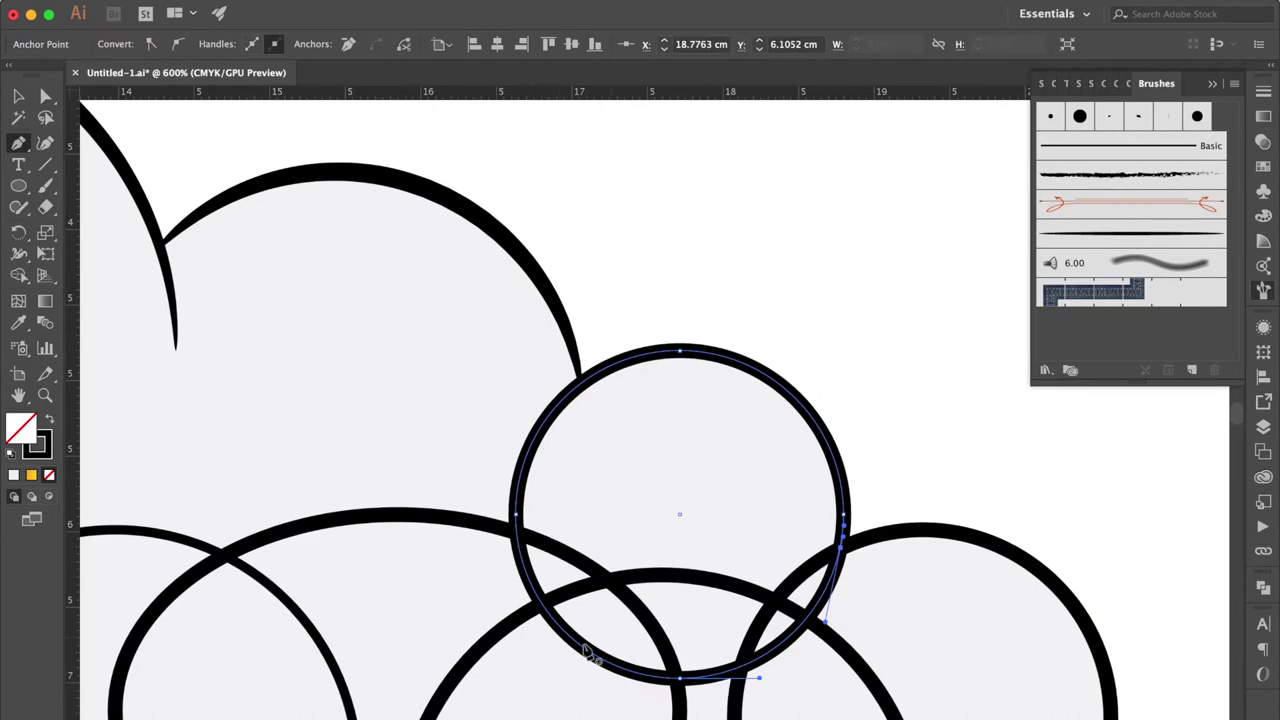
left_click(580, 649)
left_click(680, 678)
key("Delete")
left_click(841, 548)
key("Delete")
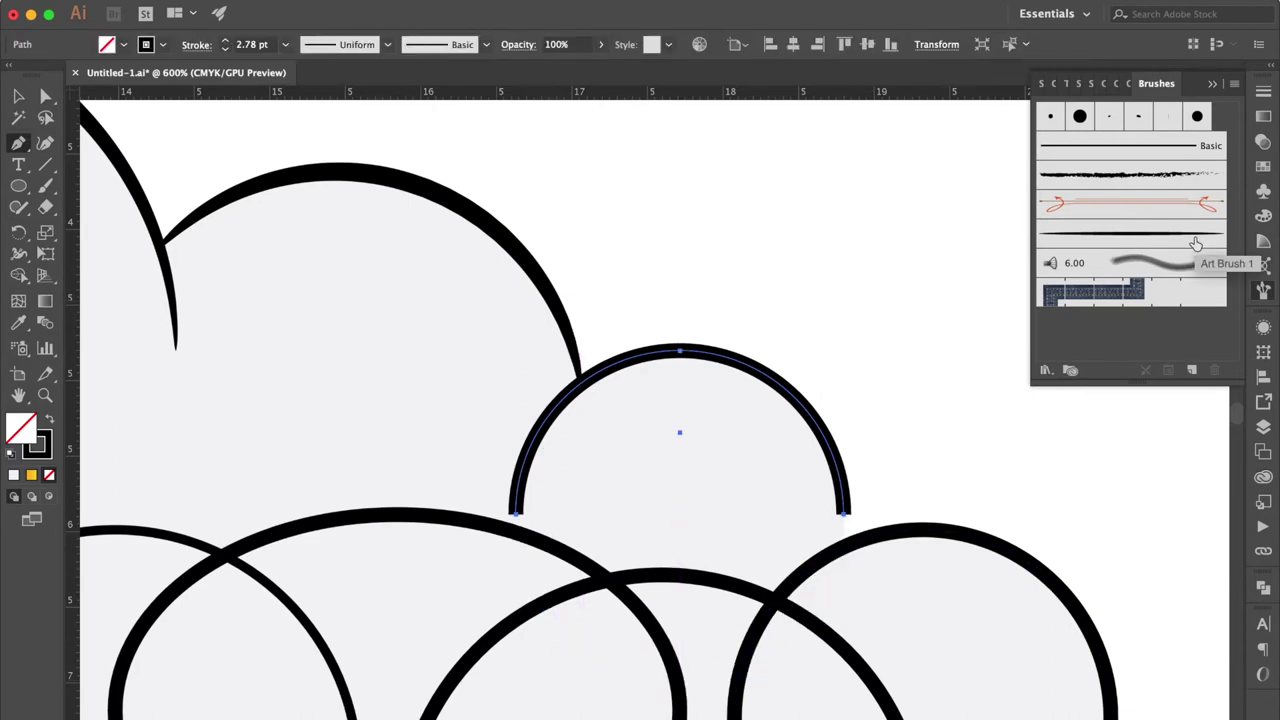
key("super+z")
left_click(1193, 240)
key("super+minus")
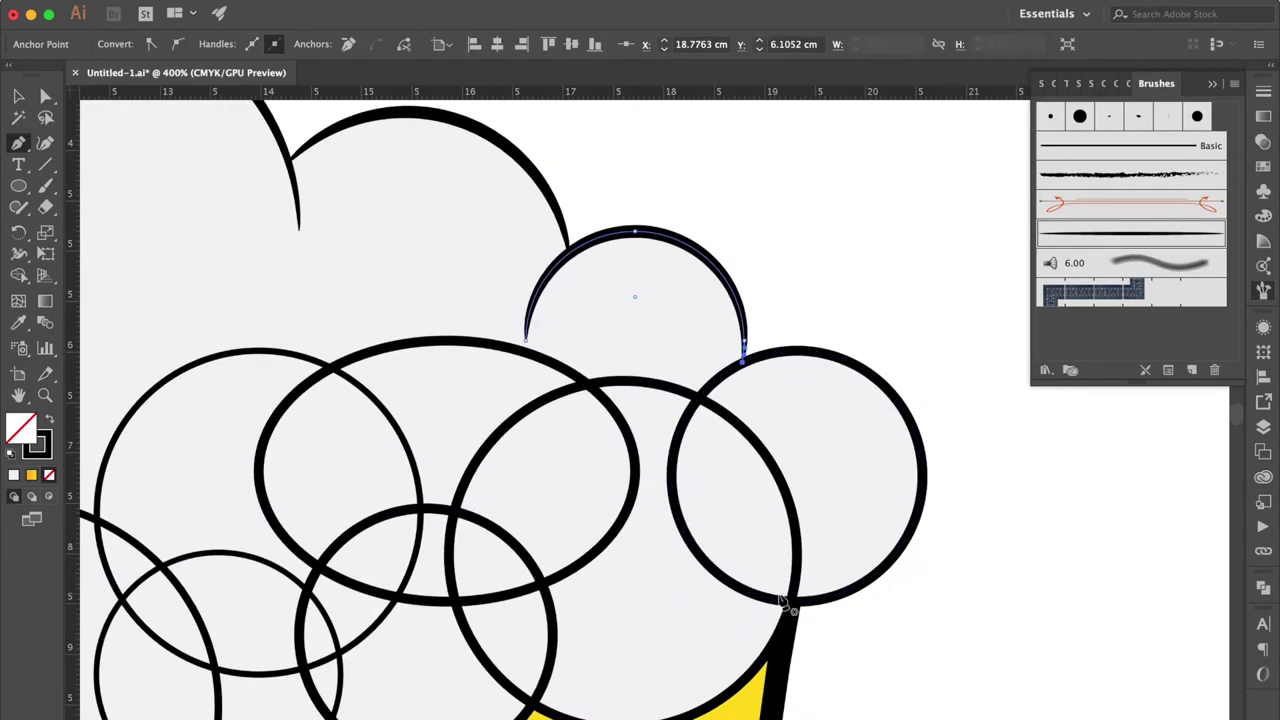
Step: Open the rightmost foam circle's outline by removing its inner side down to the glass edge, and apply the tapered art brush
left_click(721, 373, "super")
left_click(698, 398)
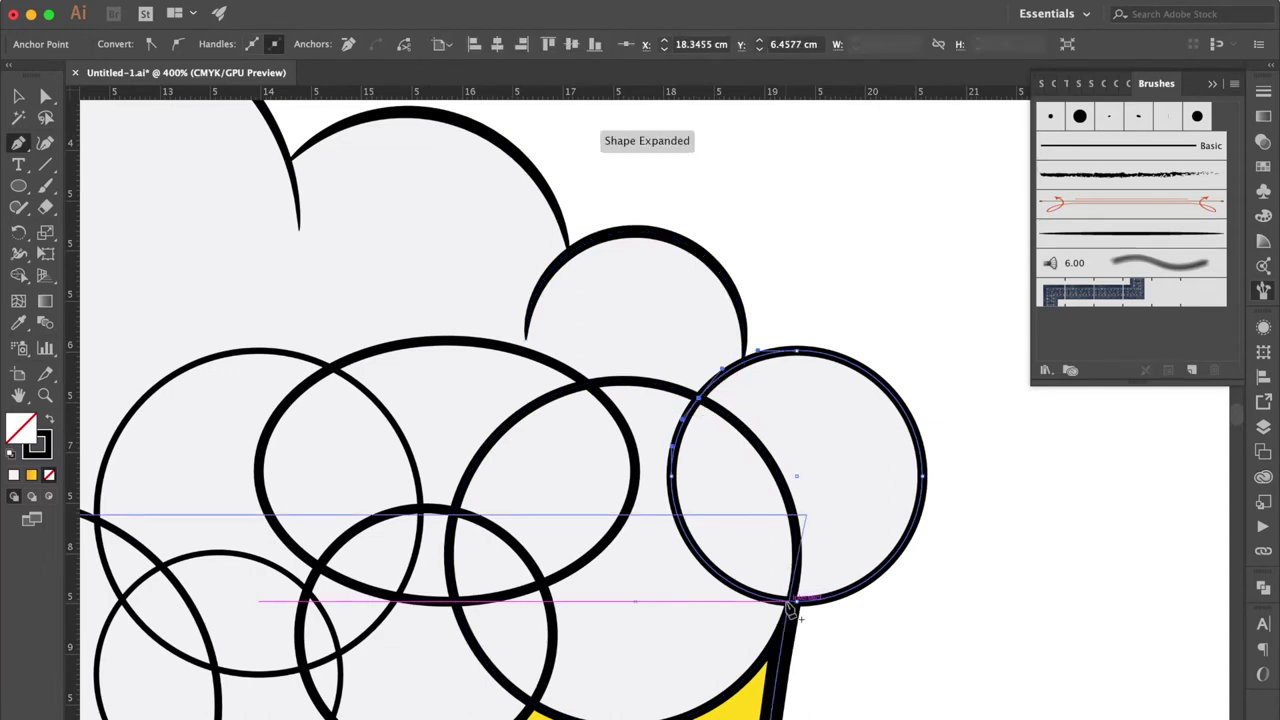
key("super+plus")
key("super+plus")
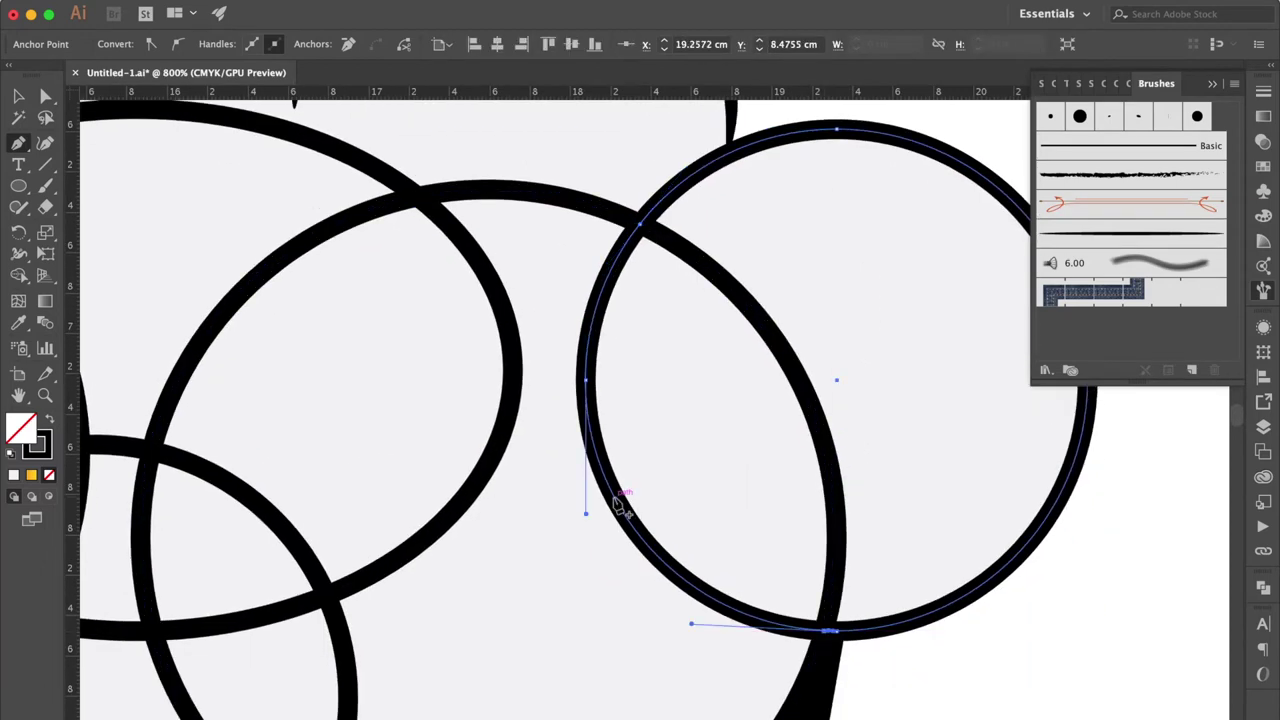
left_click(586, 380, "super")
key("Delete")
key("super+minus")
key("super+minus")
left_click(1131, 233)
Step: Delete the wide ellipse outline inside the right half of the foam
left_click_drag(569, 406, 861, 418)
left_click(650, 313, "super")
key("Delete")
key("Delete")
Step: Trim the large circle above the glass's right edge to its lower arc and apply the tapered art brush
left_click(753, 342, "super")
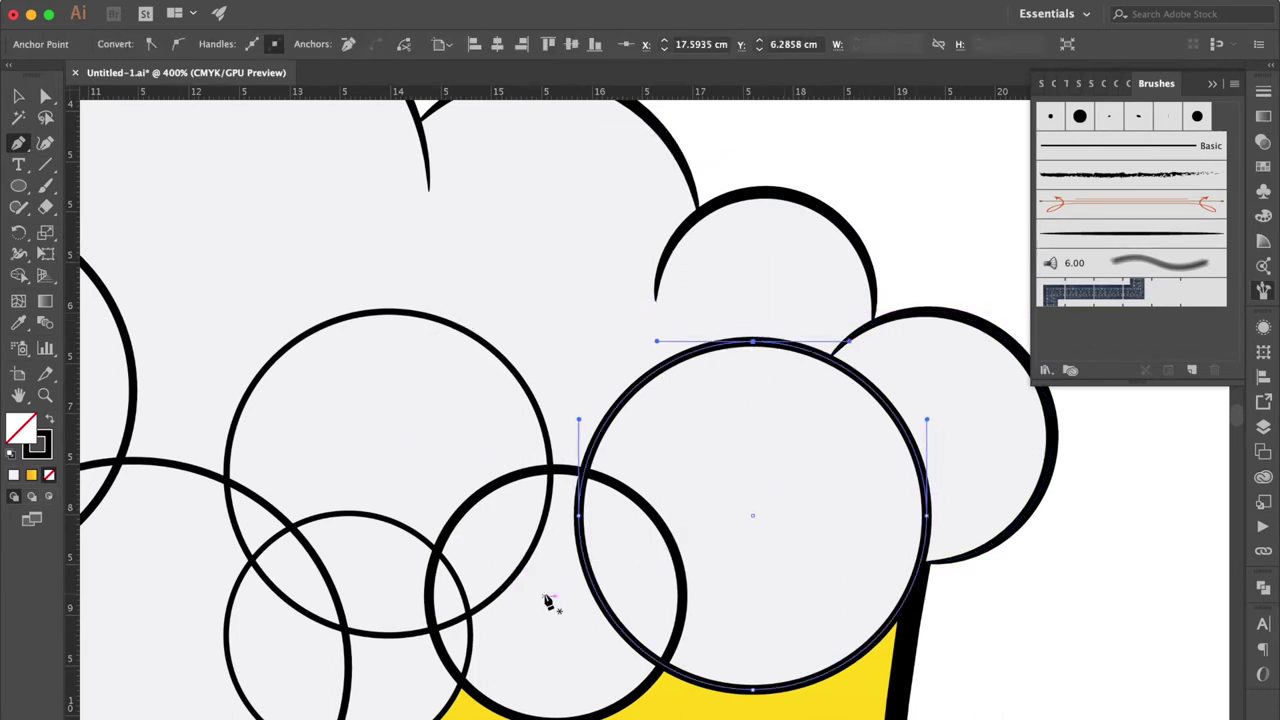
left_click(676, 361)
left_click(753, 342, "super")
key("Delete")
key("Delete")
key("super+z")
left_click(676, 361, "super")
key("Delete")
left_click(1131, 233)
Step: Trim the small foam circle above the eyebrows to the bottom arc between its intersections with the neighbouring circles
left_click_drag(512, 663, 675, 523)
left_click(754, 340, "super")
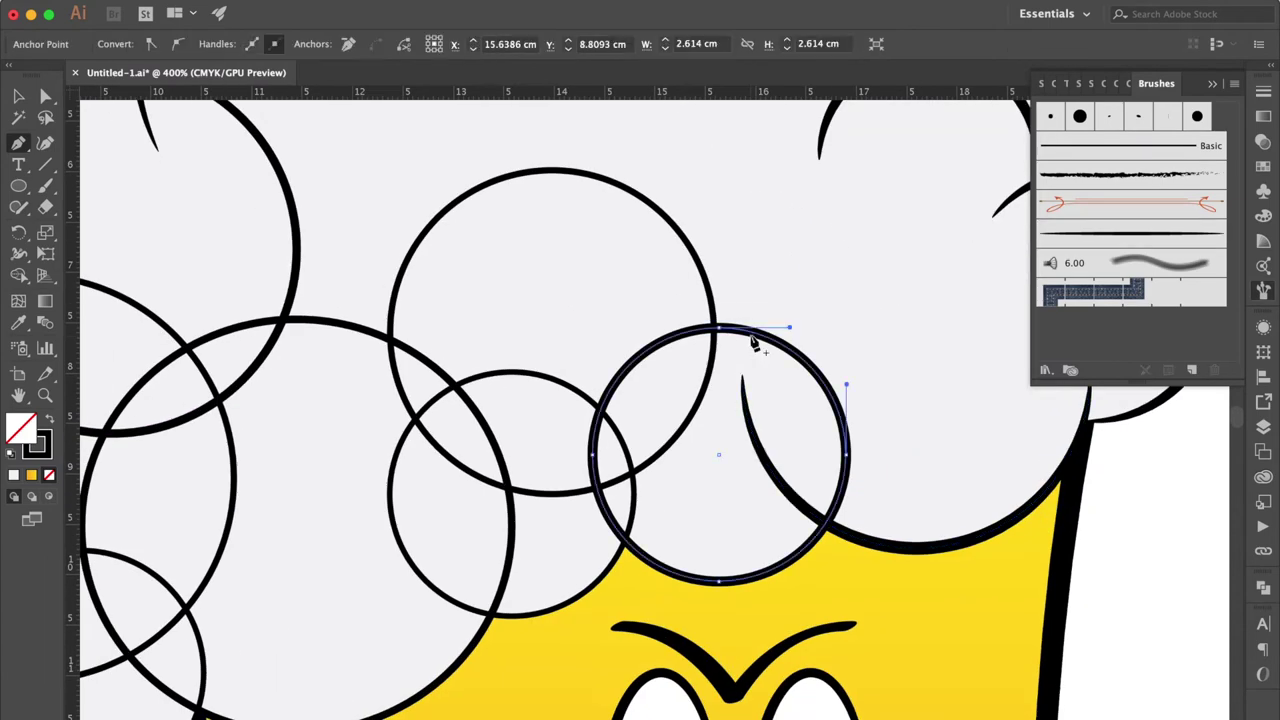
left_click(825, 525)
left_click(625, 540)
left_click(720, 329)
key("Delete")
left_click(592, 457)
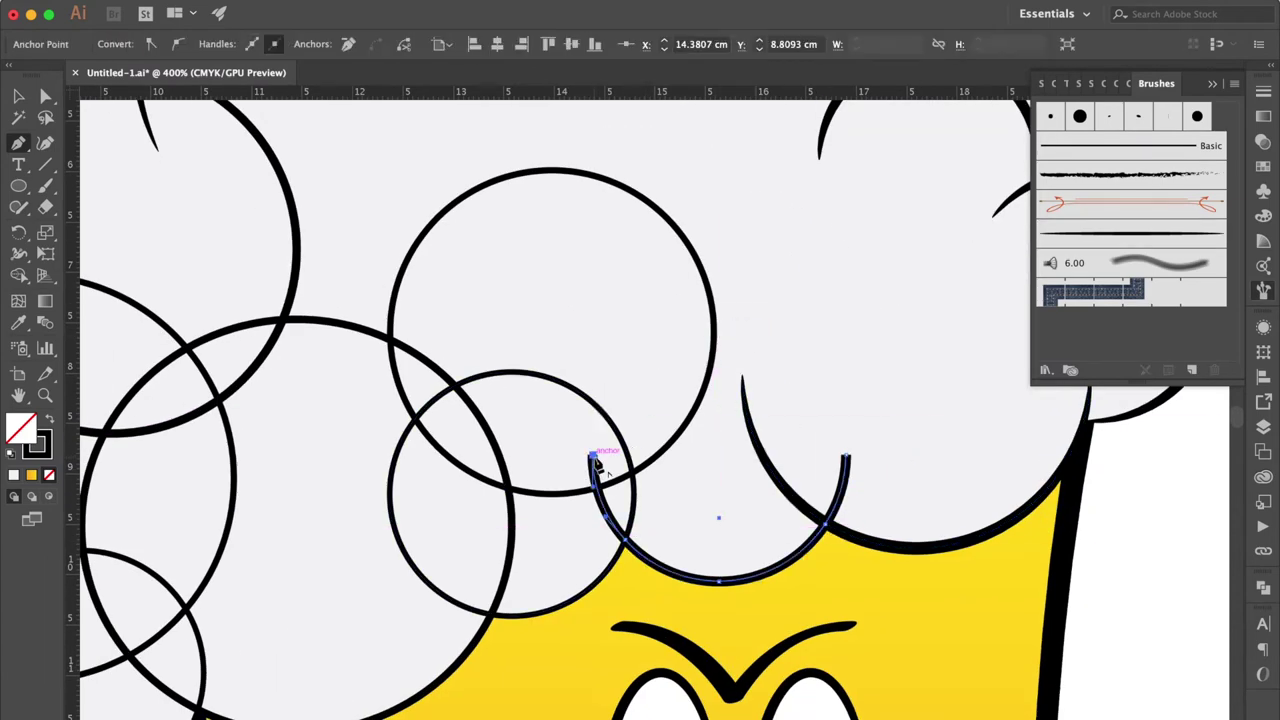
key("Delete")
left_click(846, 457)
key("Delete")
Step: Delete the medium circle outline in the middle of the foam
scroll(651, 446, "left", 3)
left_click(832, 266, "super")
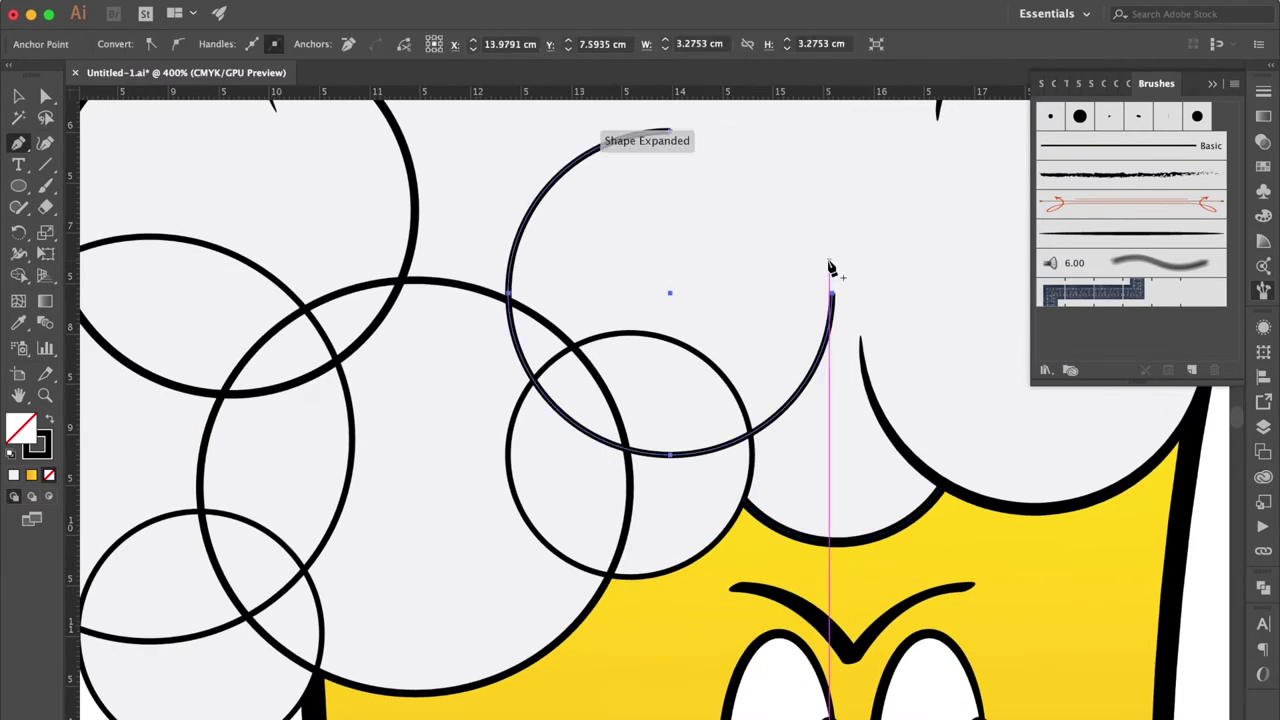
key("Delete")
key("Delete")
Step: Trim the small foam circle left of the eyebrows to its lower-right arc, adding an anchor point where it meets the large circle
scroll(634, 497, "left", 2)
left_click(775, 298, "super")
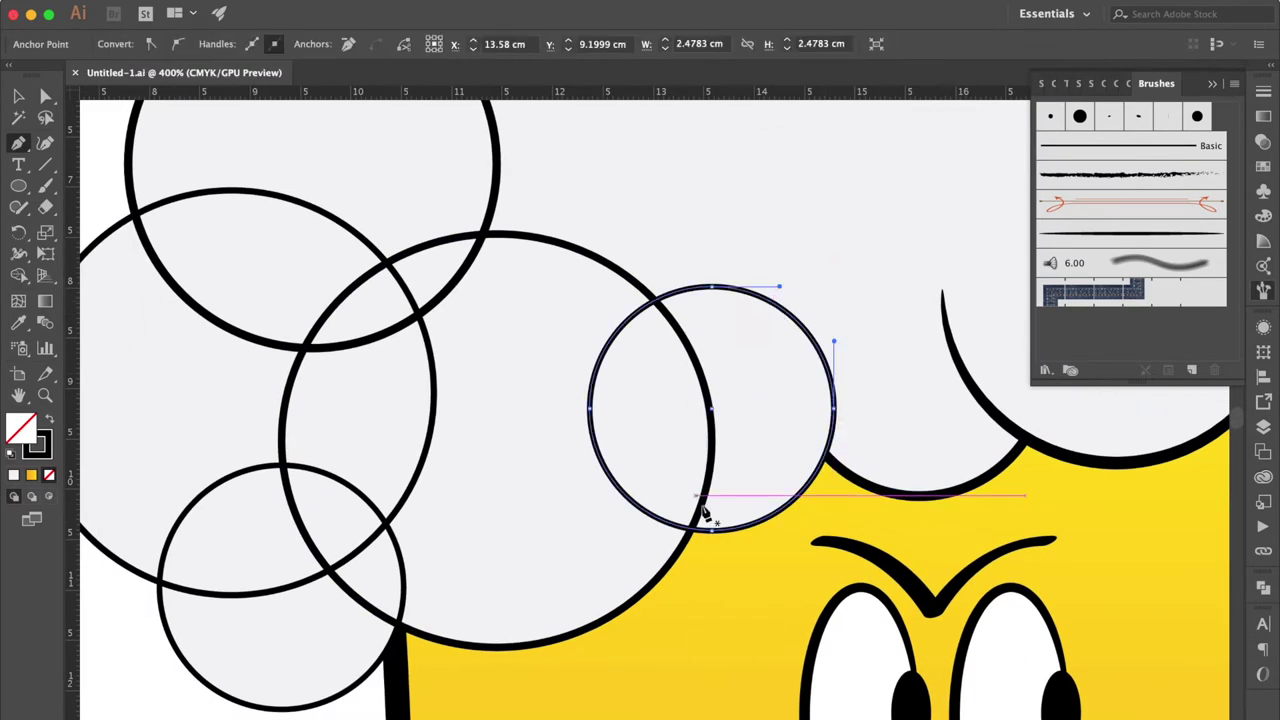
left_click(691, 529)
left_click(615, 336)
key("Delete")
key("Delete")
key("super+z")
key("Delete")
Step: Trim the large lower-left foam circle to the arc over the glass, starting at the glass's left edge, and apply the tapered art brush
left_click(686, 337, "super")
scroll(686, 340, "left", 3)
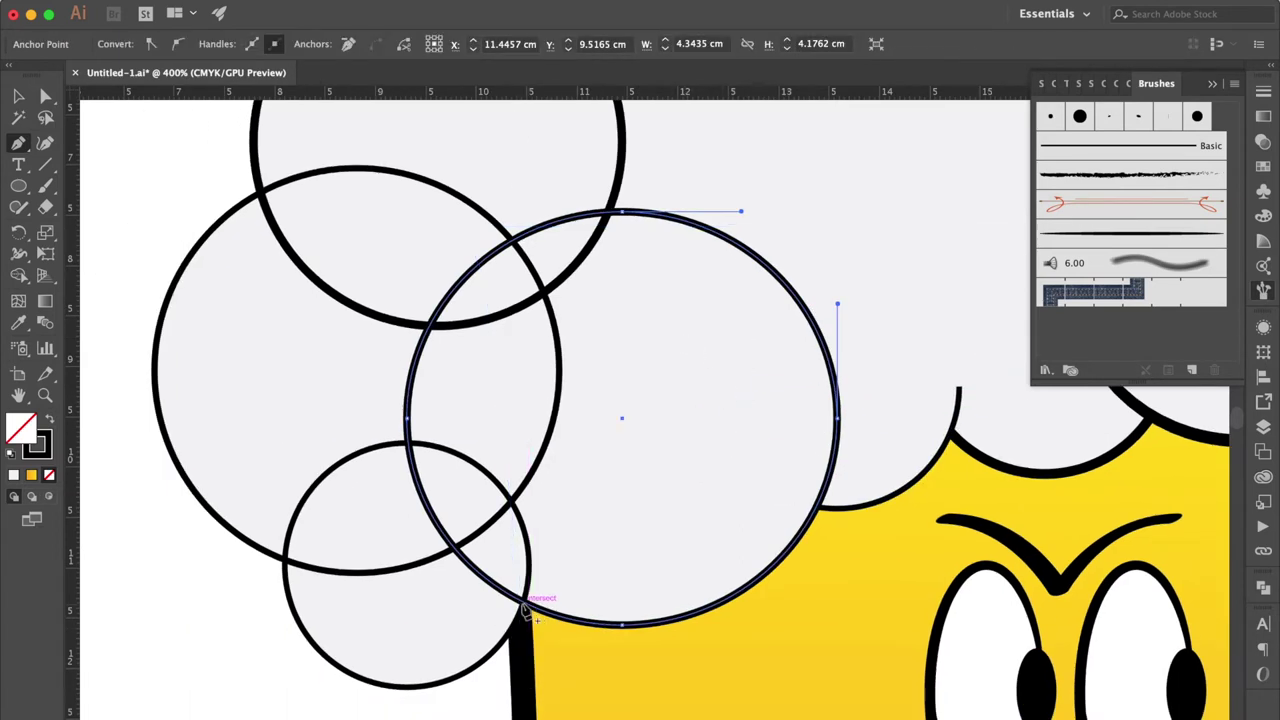
left_click(523, 602)
left_click(415, 357)
key("Delete")
left_click(622, 211)
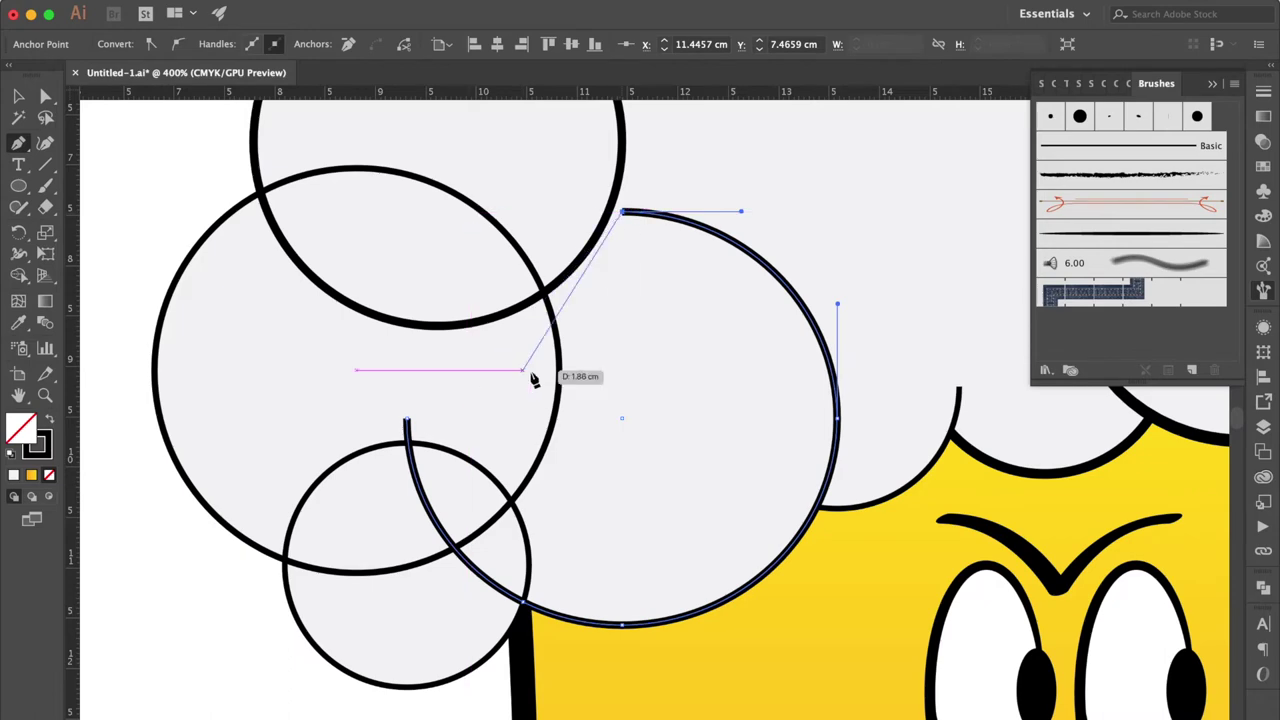
key("Delete")
left_click(407, 419)
key("Delete")
left_click(1123, 233)
left_click(958, 437, "super")
Step: Remove the upper part of the small bottom-left foam circle's outline and apply the tapered art brush to the remaining arc
scroll(651, 491, "left", 5)
left_click(634, 433, "super")
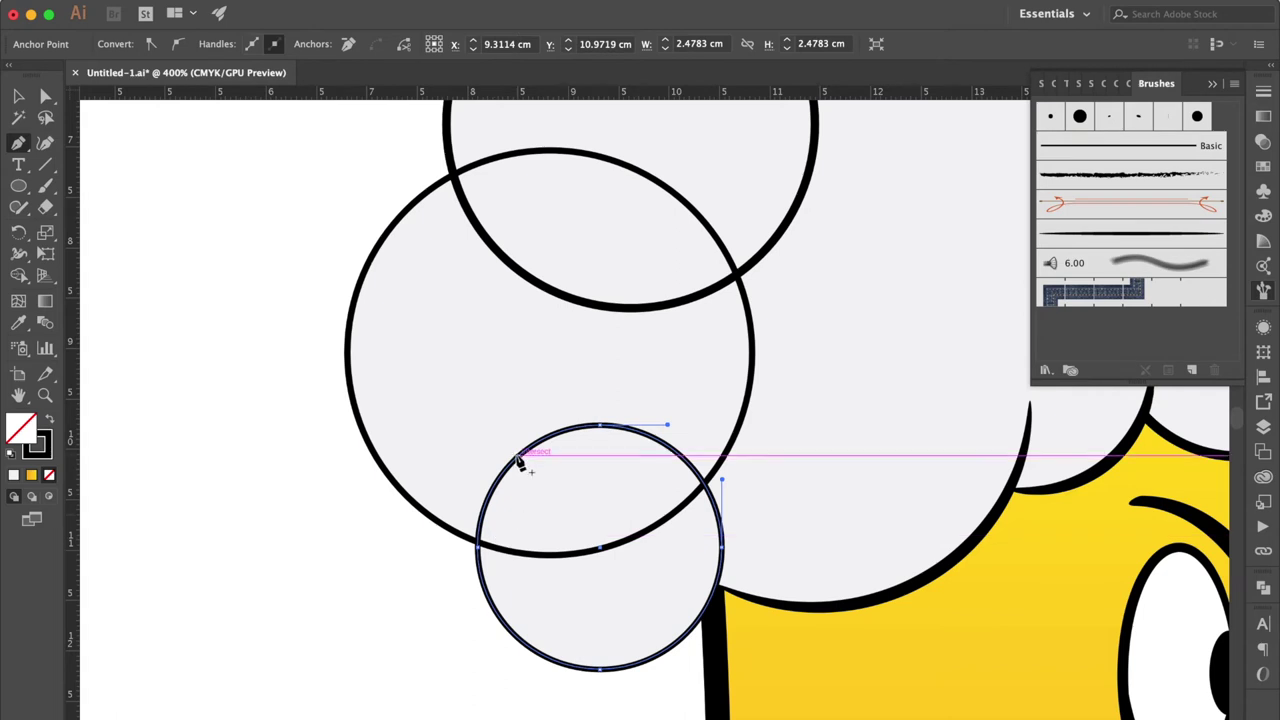
left_click(499, 488)
left_click(677, 455, "super")
key("BackSpace")
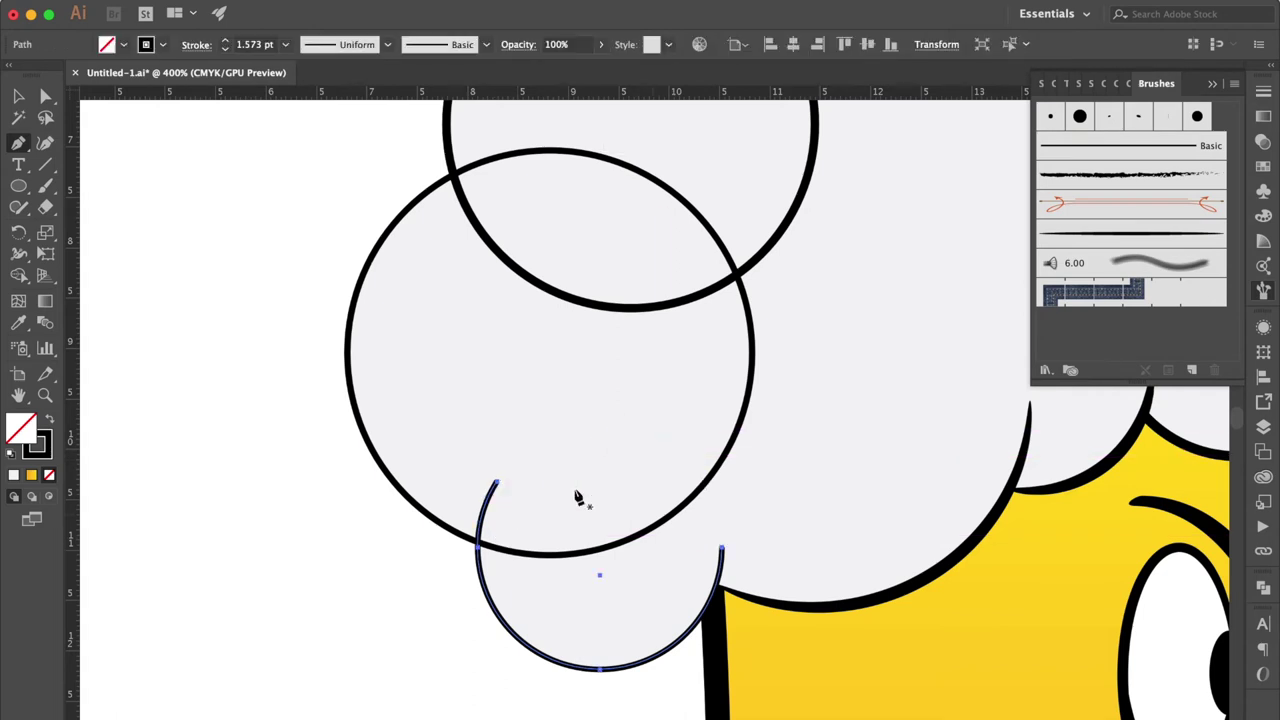
key("super+z")
left_click(1174, 236)
Step: Trim the big leftmost foam circle to its outer left arc with a short overlap at the top, using the tapered art brush
left_click_drag(501, 415, 589, 471)
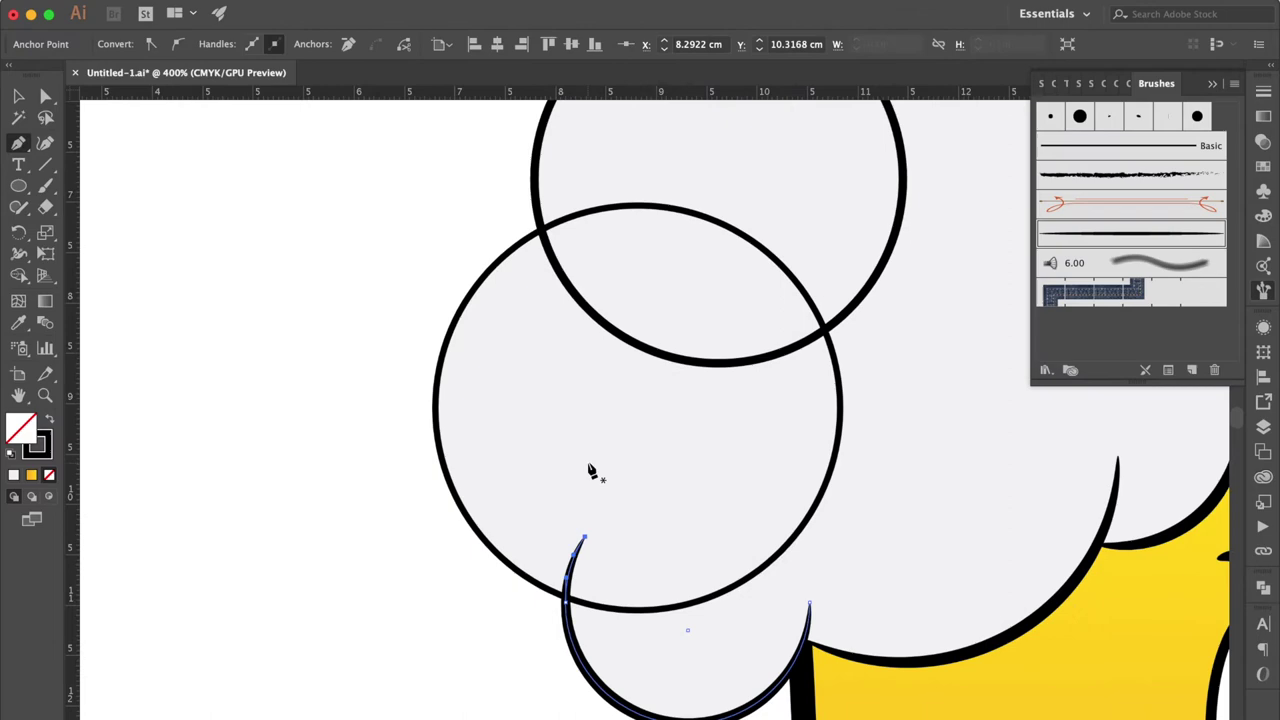
left_click(780, 264, "super")
key("super+minus")
key("super+equal")
key("super+equal")
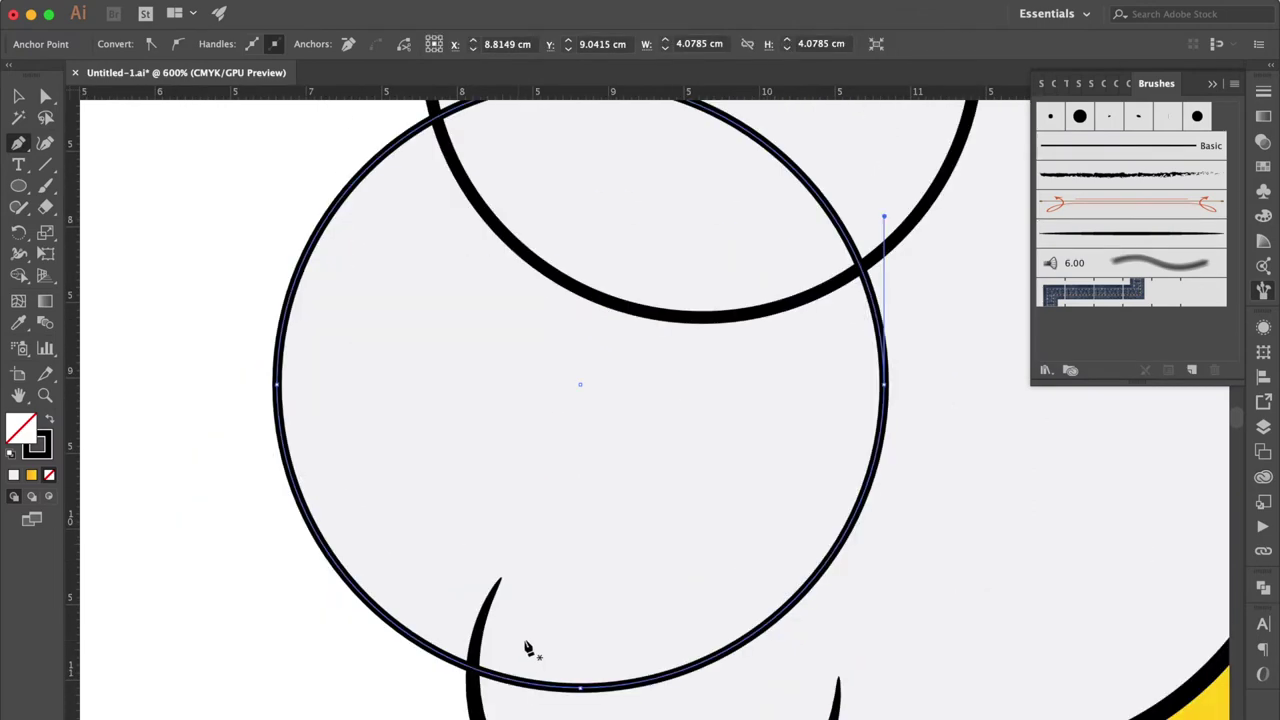
left_click(475, 670)
scroll(475, 670, "up", 2)
left_click(736, 234)
left_click(837, 465, "super")
key("BackSpace")
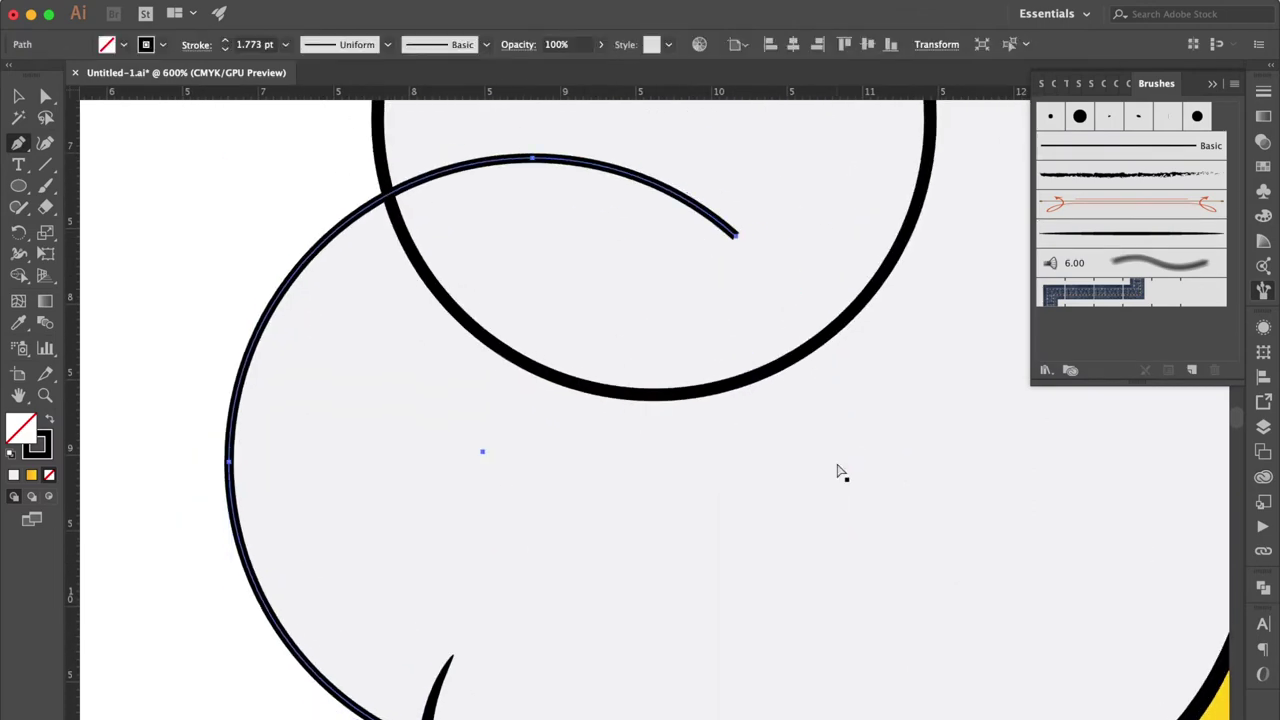
key("super+minus")
Step: Trim the upper-left foam circle to the outer arc between its two neighbours and apply the tapered art brush
scroll(818, 288, "up", 3)
scroll(818, 288, "right", 3)
left_click(650, 312, "super")
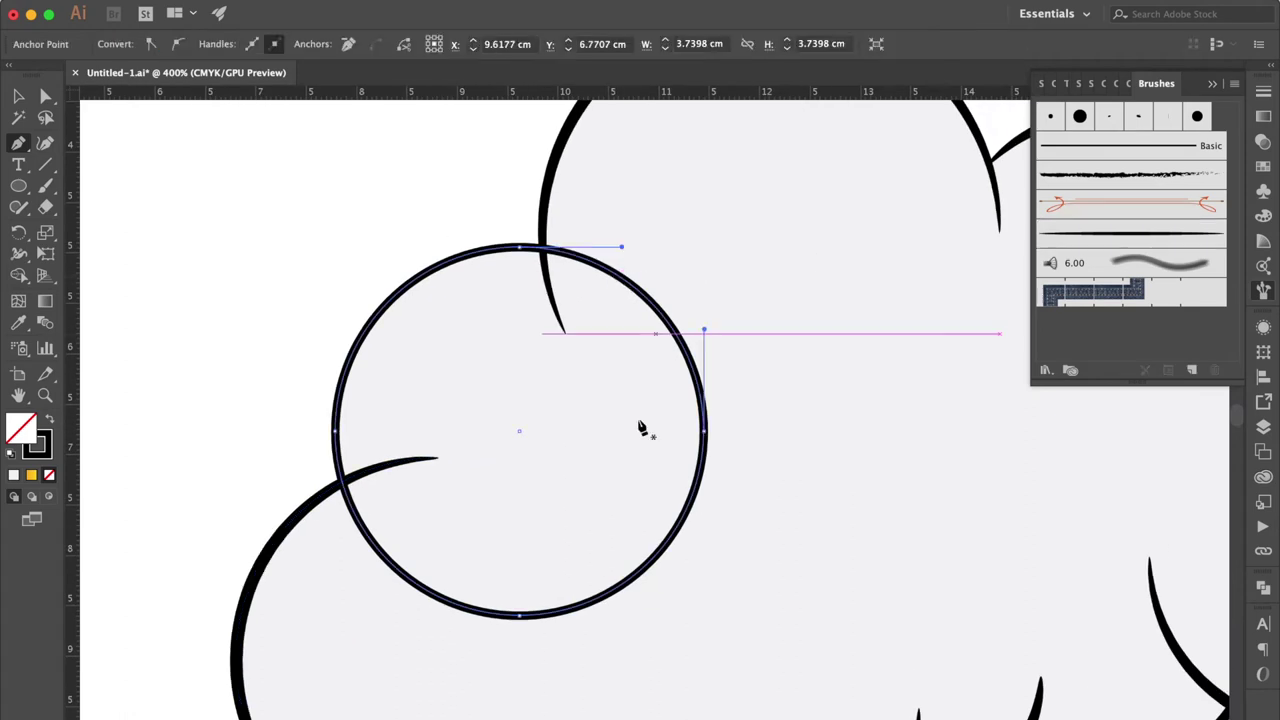
left_click(343, 483)
left_click(543, 249)
left_click(695, 494, "super")
key("BackSpace")
left_click(704, 434, "super")
key("BackSpace")
scroll(854, 478, "down", 1)
left_click(1063, 233)
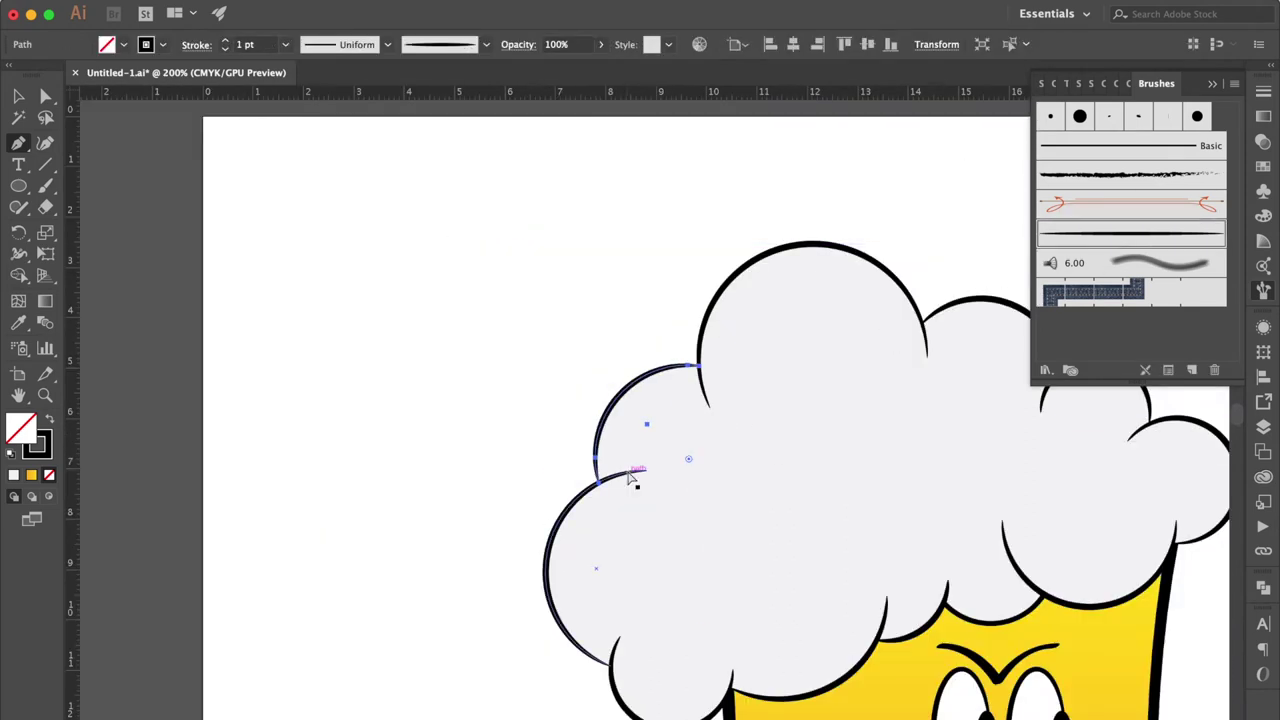
Step: Unlock all objects and select the gray foam fill shape
left_click(20, 98)
scroll(257, 271, "down", 2)
scroll(257, 271, "right", 6)
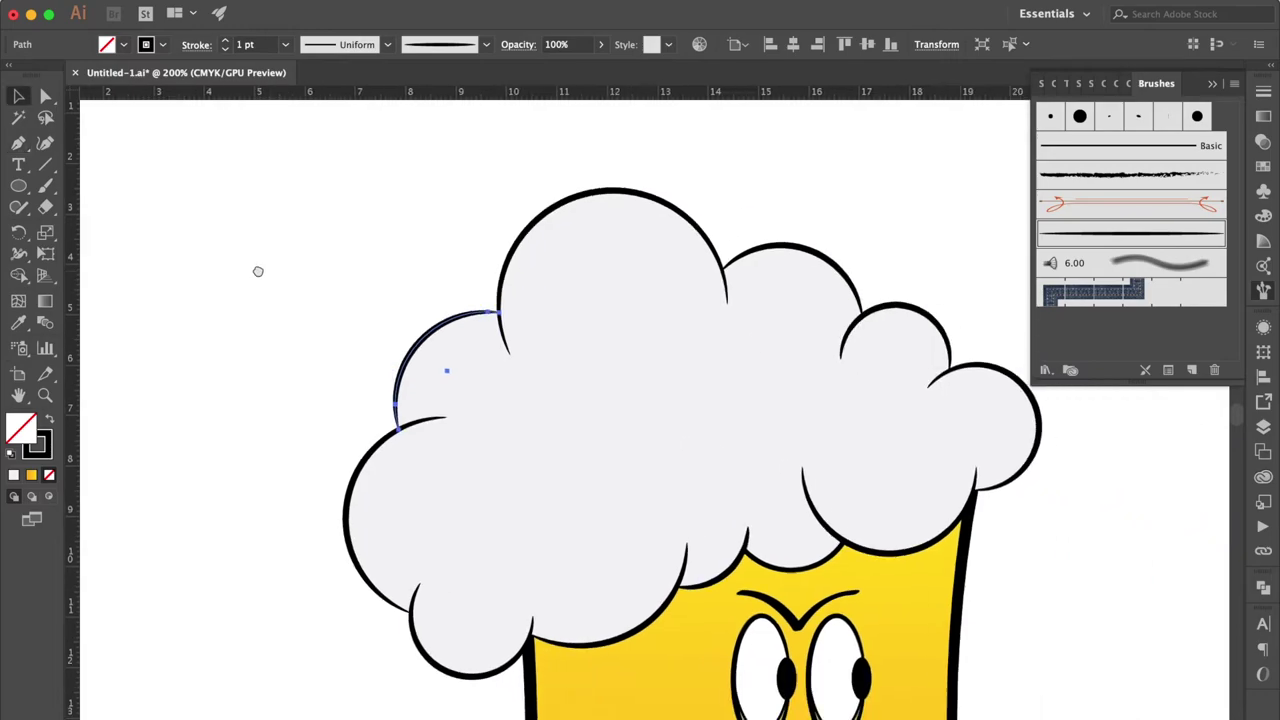
key("super+minus")
scroll(746, 294, "right", 5)
scroll(746, 294, "down", 1)
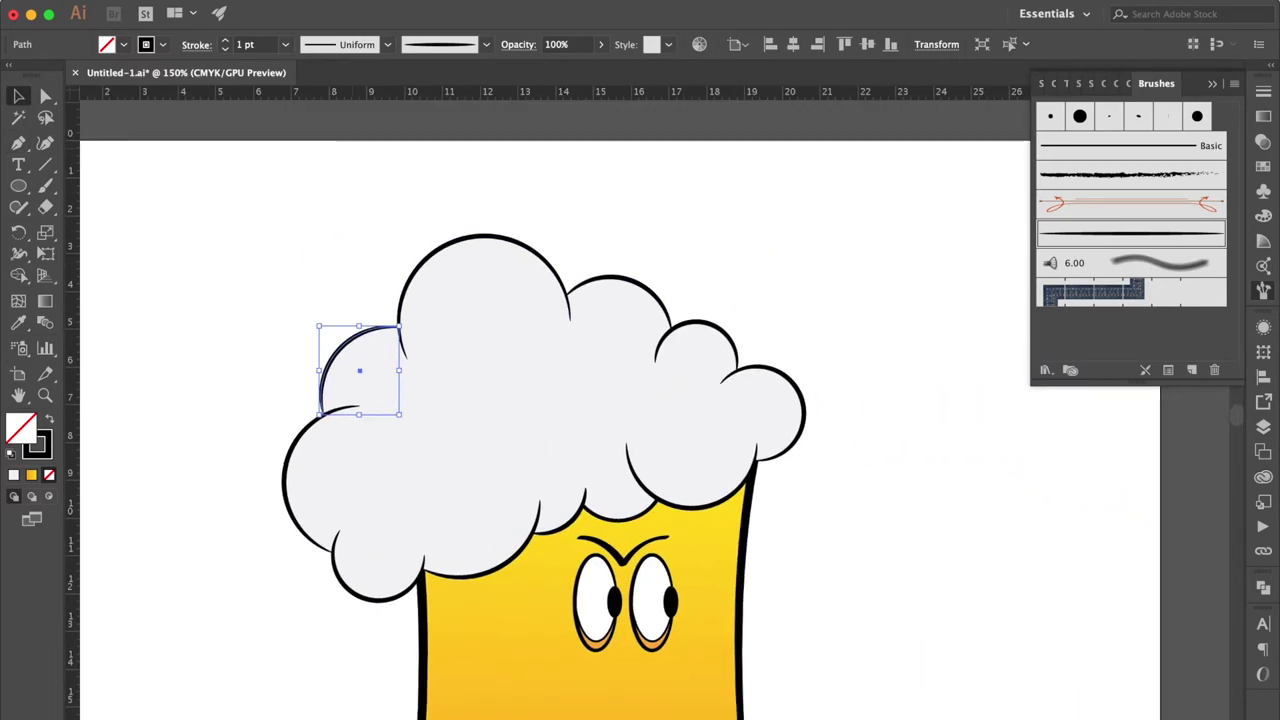
left_click(300, 6)
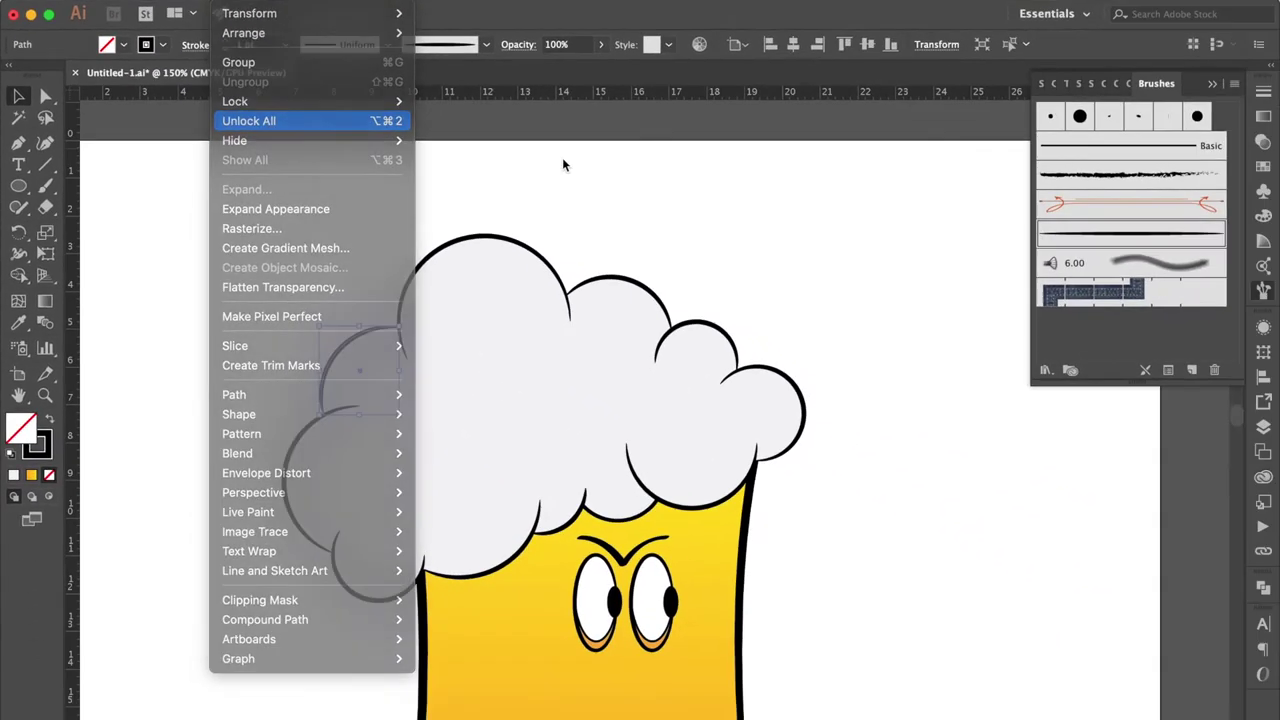
left_click(388, 225)
left_click(897, 291)
left_click(459, 446)
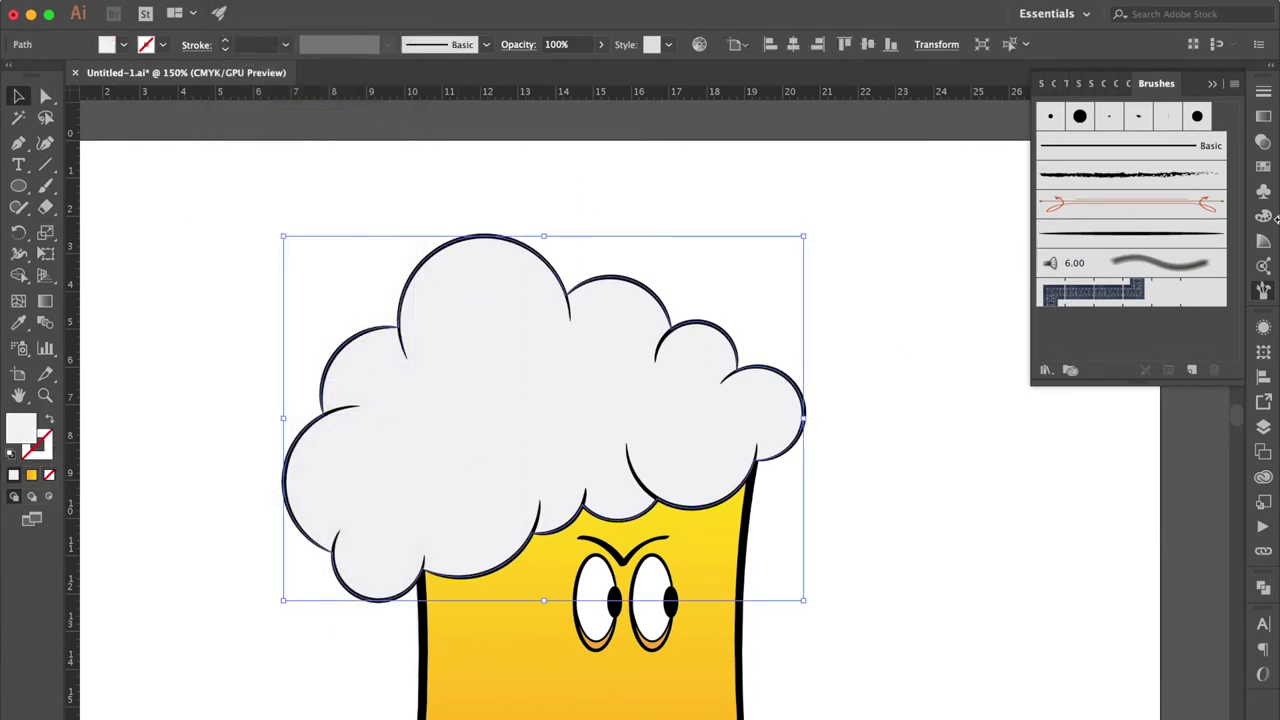
Step: Fill the foam shape with white
left_click(1078, 83)
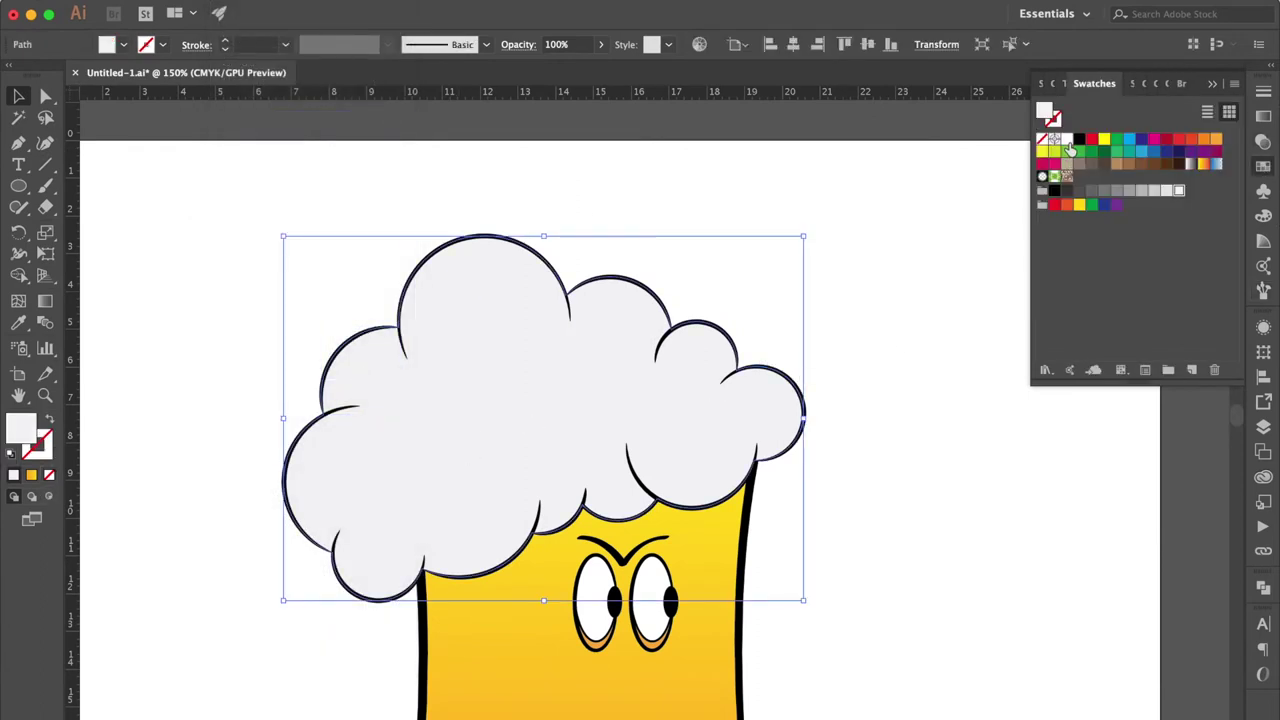
left_click(1067, 140)
left_click(744, 273)
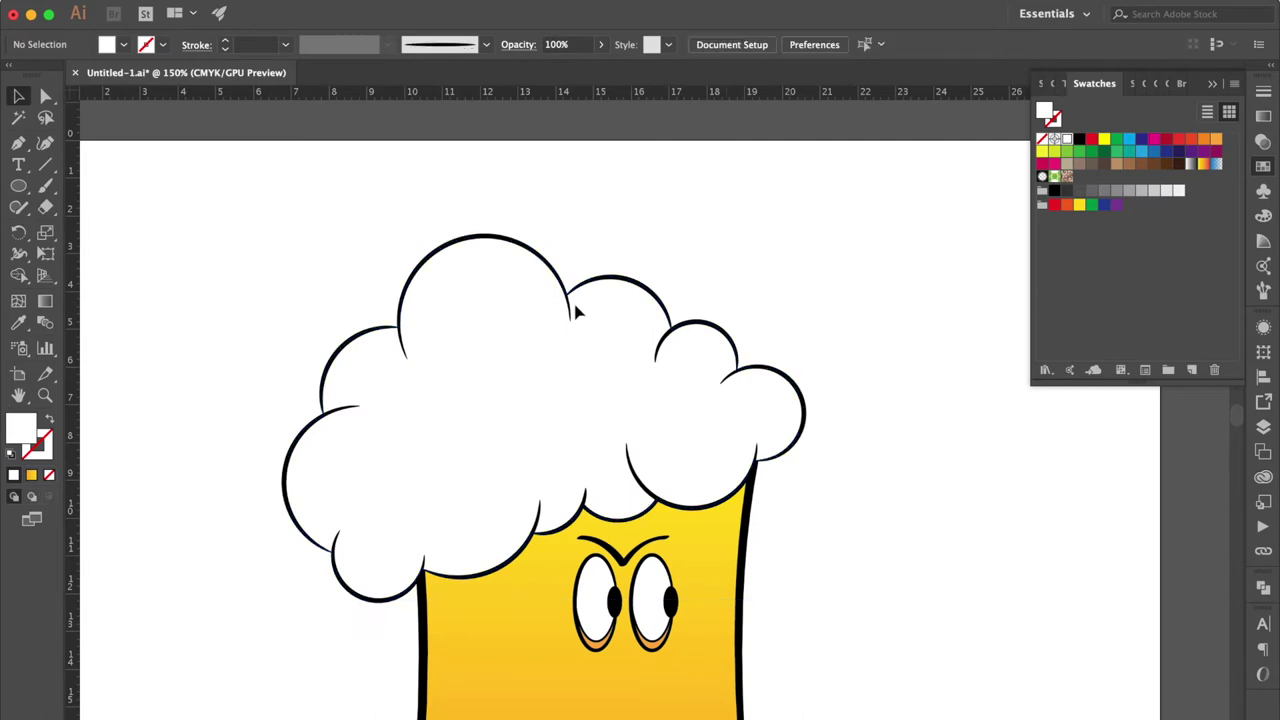
Step: Set the strokes of the large top foam arc and the big leftmost arc to 2 pt
left_click(418, 268)
left_click(286, 45)
left_click(300, 148)
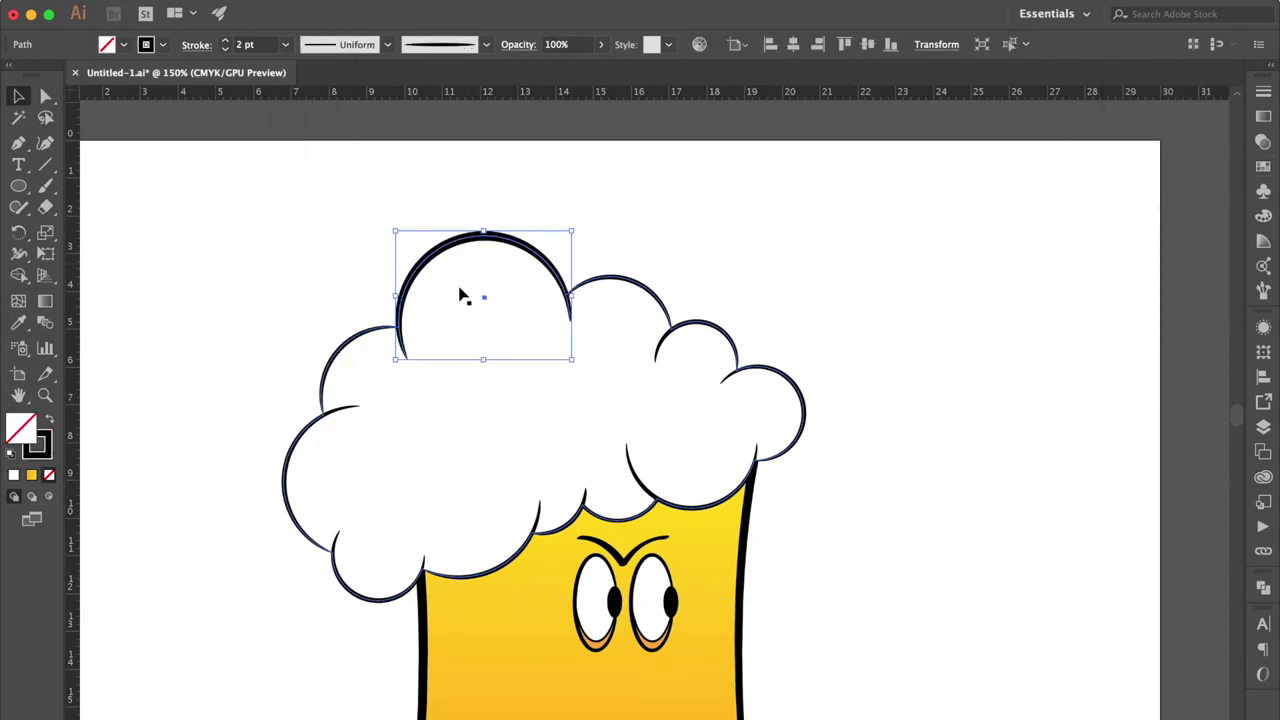
left_click_drag(350, 302, 537, 224)
left_click(535, 261)
left_click(478, 370)
left_click(285, 44)
left_click(311, 149)
Step: Set the upper-left foam arc's stroke to 1.5 pt
left_click(543, 280)
left_click(265, 47)
type("1.5")
key("Return")
Step: Set the large lower-left foam arc's stroke to 2 pt and the small bottom-left arc's stroke to 1.5 pt
left_click(580, 520)
left_click(657, 498)
left_click(259, 48)
type("2")
key("Return")
left_click(530, 508)
left_click(263, 48)
type("1.5")
key("Return")
Step: Apply the tapered art brush to the small bottom foam arc above the brow, using a 2 pt stroke
left_click(800, 440)
left_click(260, 47)
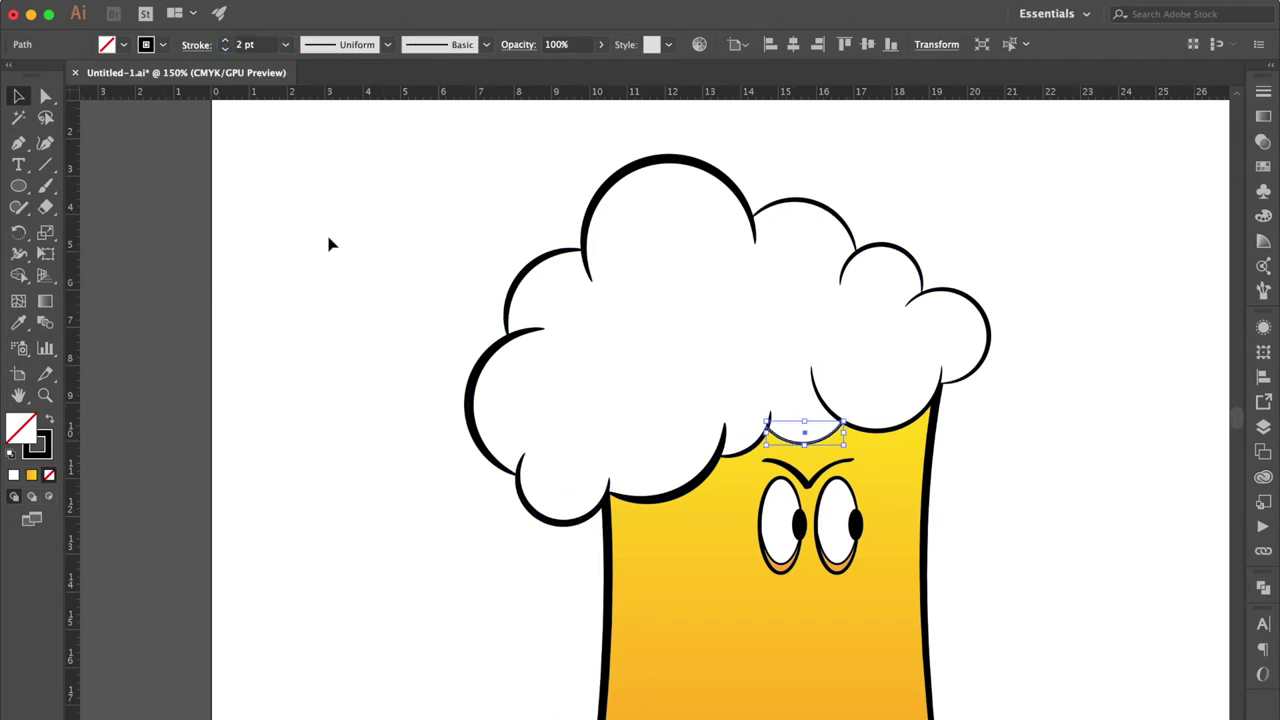
left_click(1263, 92)
left_click(1184, 86)
left_click(1157, 235)
Step: Set the stroke of the large lower-right foam arc to 2 pt
left_click(746, 450)
left_click(891, 430)
left_click(275, 45)
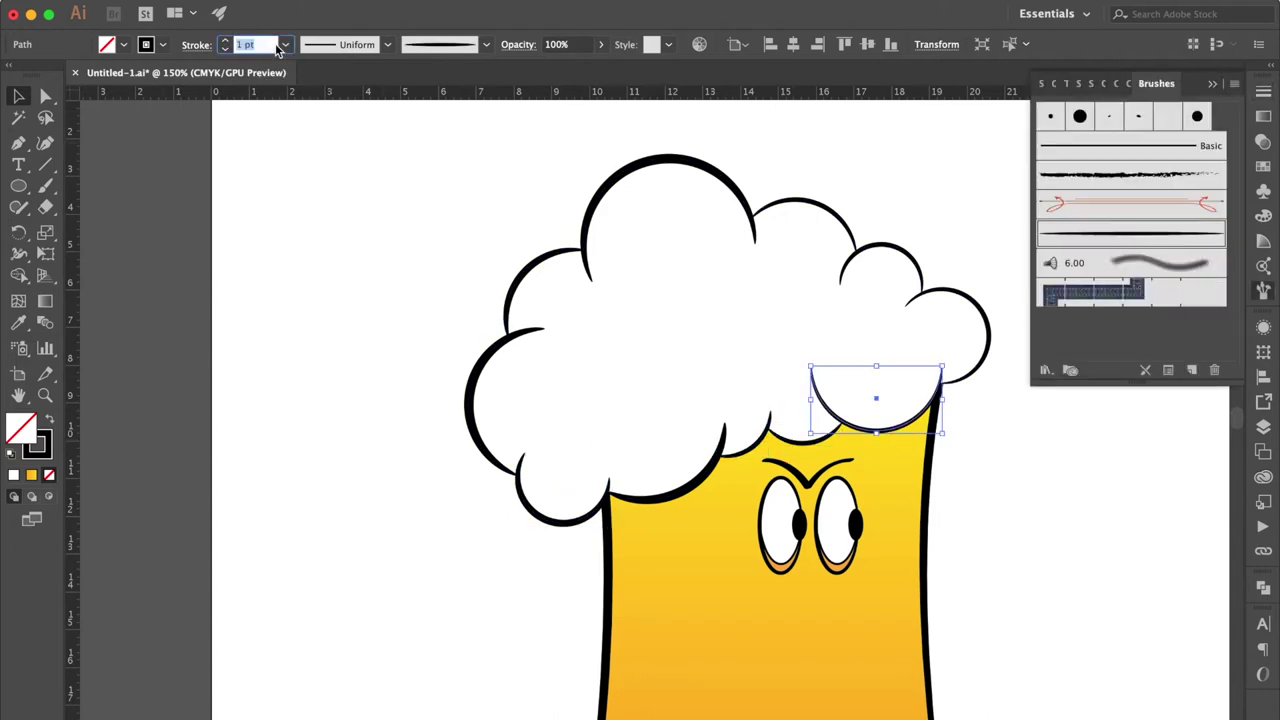
type("2")
Step: Set the rightmost foam arc's stroke to 2 pt and the small upper-right arc's stroke to 1.5 pt
left_click(880, 246)
left_click(986, 308)
left_click(285, 45)
left_click(322, 142)
left_click(876, 246)
left_click(262, 46)
type("1.5")
key("Return")
Step: Add reduced copies of the big left arc as small curls inside the foam's upper-left, lower-left and right lobes
left_click(400, 250)
scroll(448, 326, "right", 2)
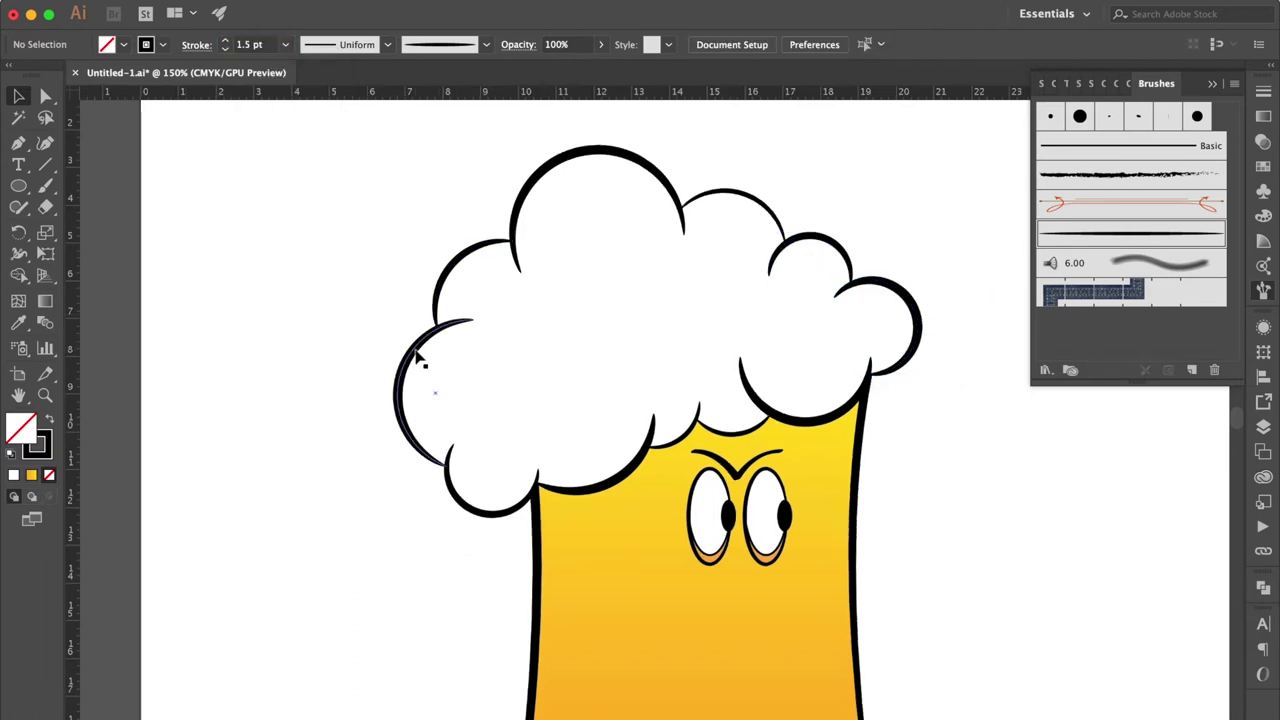
mouse_move(433, 354)
left_mouse_down()
mouse_move(536, 356)
mouse_move(570, 391)
mouse_move(540, 391)
mouse_move(528, 374)
mouse_move(549, 389)
mouse_move(589, 237)
mouse_move(560, 246)
mouse_move(565, 237)
mouse_move(557, 326)
left_mouse_up()
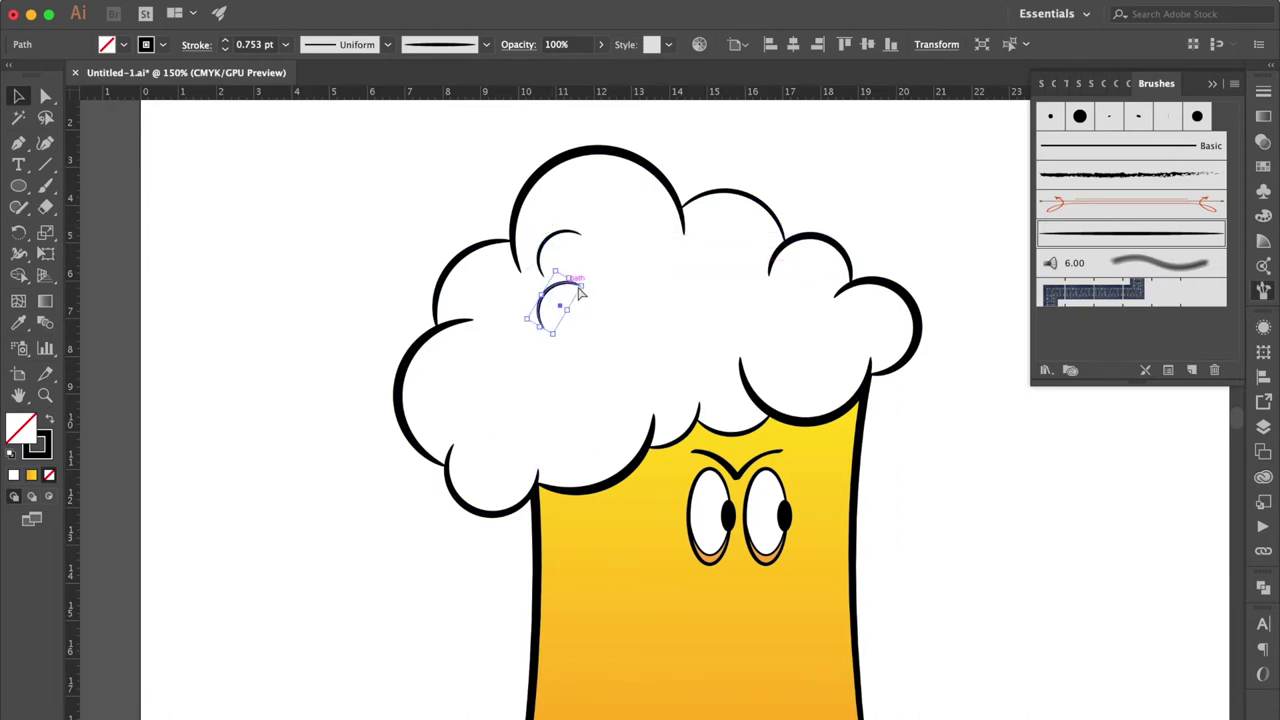
mouse_move(591, 286)
left_mouse_down()
mouse_move(560, 249)
mouse_move(563, 297)
mouse_move(581, 300)
mouse_move(553, 300)
mouse_move(541, 479)
mouse_move(544, 439)
mouse_move(640, 432)
mouse_move(620, 400)
mouse_move(714, 323)
mouse_move(771, 366)
mouse_move(797, 325)
mouse_move(800, 354)
mouse_move(789, 343)
mouse_move(809, 346)
mouse_move(806, 371)
mouse_move(699, 337)
mouse_move(756, 319)
mouse_move(705, 394)
left_mouse_up()
Step: Add a larger curl from the same arc, rotate it and place it in the foam's lower middle above the short bottom arc
left_click_drag(738, 310, 724, 277)
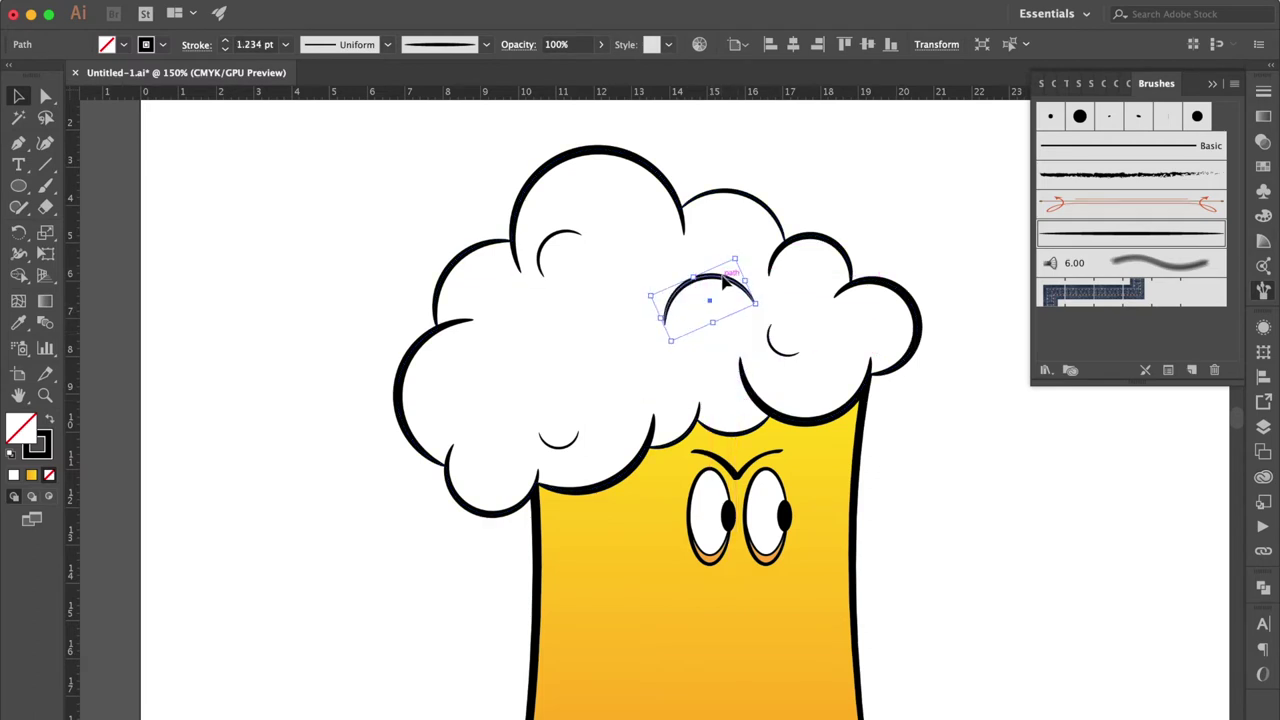
left_click(788, 349)
left_click(717, 284)
mouse_move(758, 273)
left_mouse_down()
mouse_move(741, 251)
mouse_move(641, 341)
left_mouse_up()
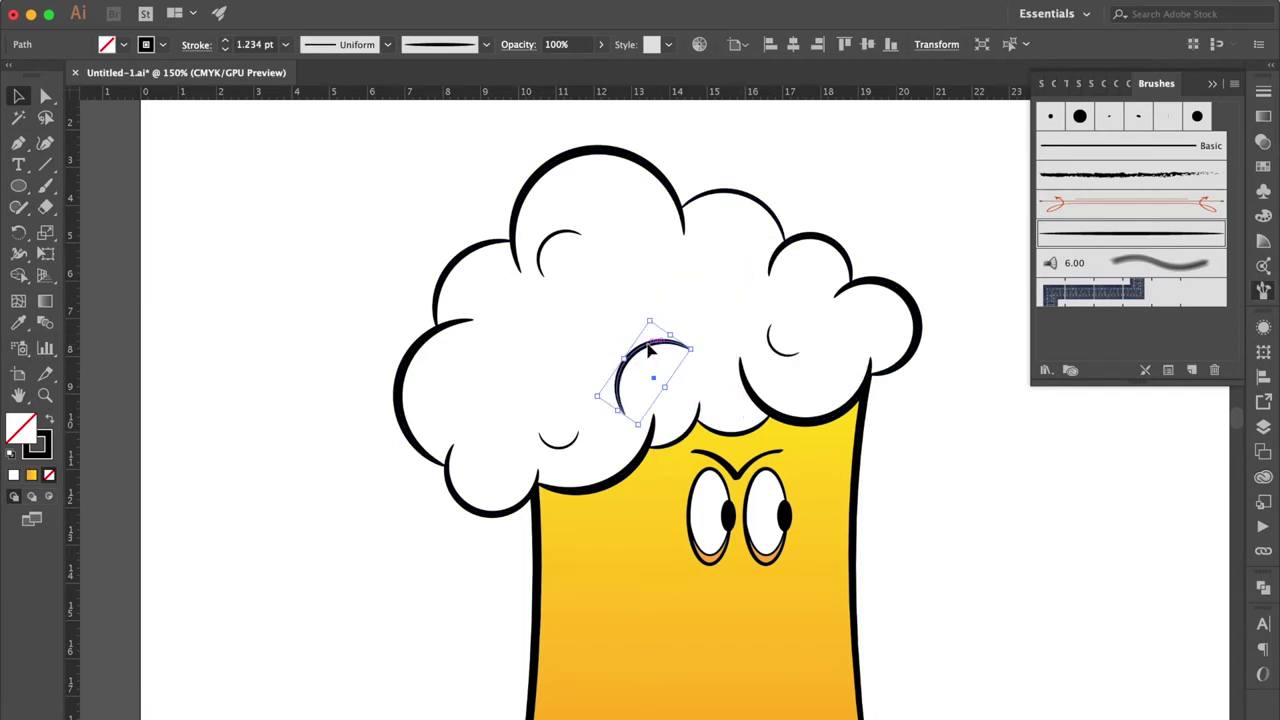
Step: Add two more small curls, one inside the big left lobe and one below the valley beside the top lobe
left_click_drag(563, 447, 540, 353)
mouse_move(576, 295)
left_mouse_down()
mouse_move(491, 367)
mouse_move(500, 323)
mouse_move(503, 366)
mouse_move(487, 357)
mouse_move(484, 375)
mouse_move(537, 382)
mouse_move(697, 268)
left_mouse_up()
left_click_drag(547, 388, 520, 332)
left_click(694, 254)
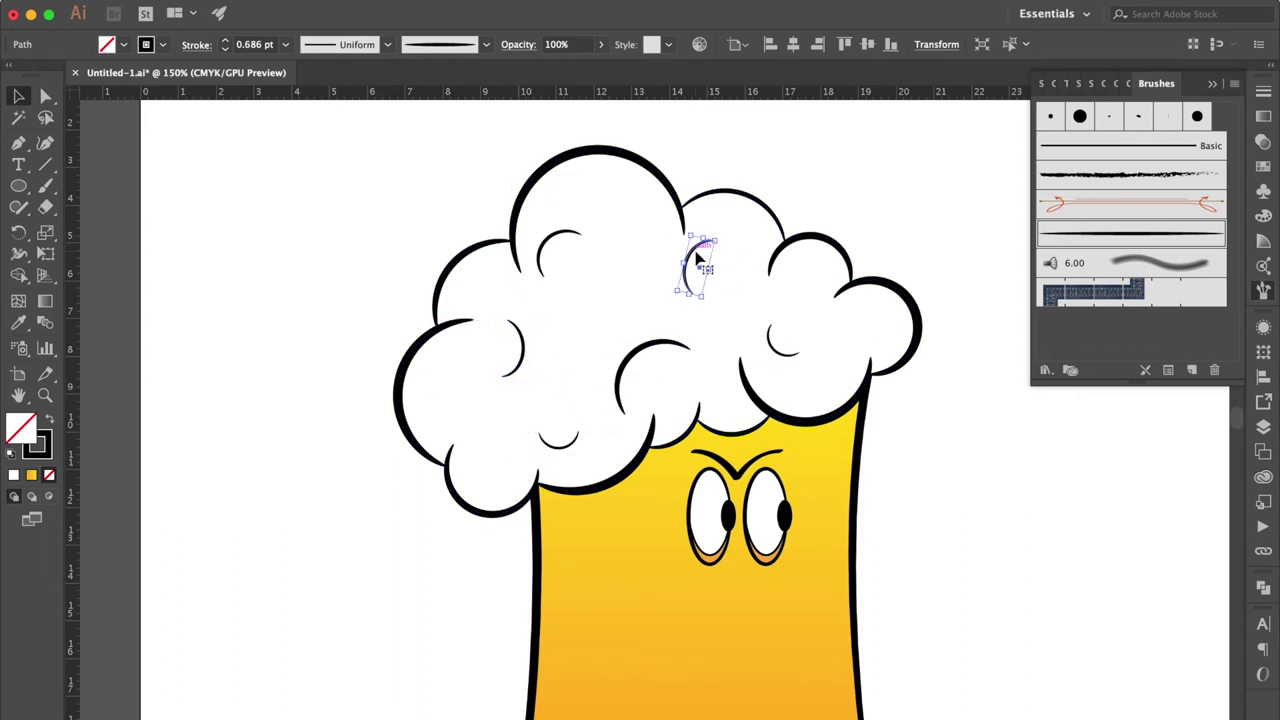
left_click_drag(719, 260, 665, 272)
left_click(852, 177)
Step: Widen and slightly flatten the whole foam with its arcs and curls so it overhangs both sides of the glass
key("super+minus")
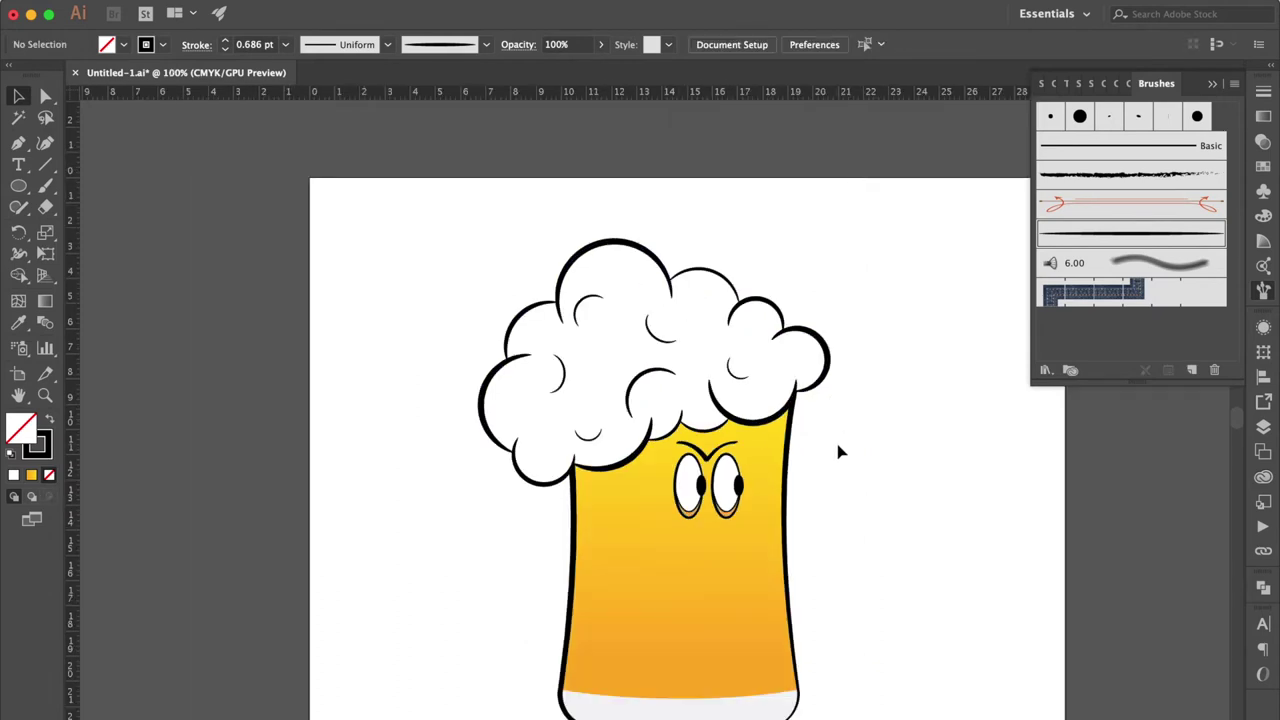
scroll(840, 452, "down", 2)
scroll(840, 452, "right", 2)
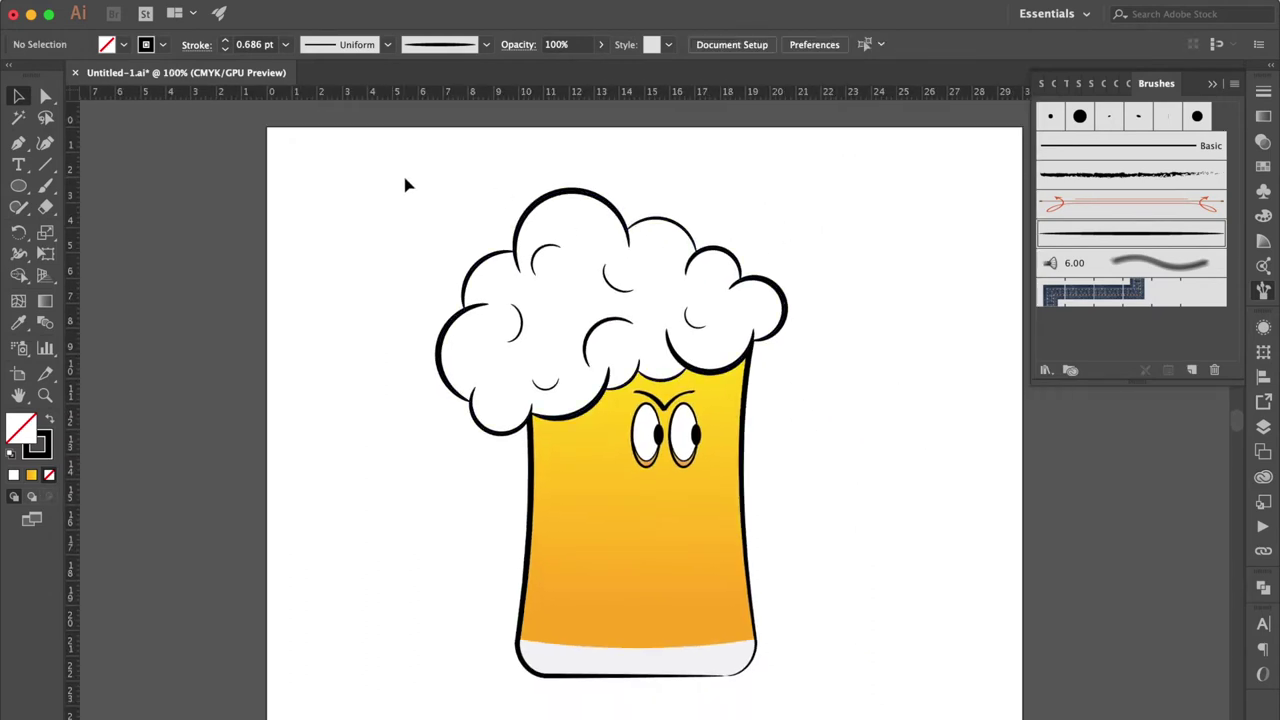
left_click_drag(820, 458, 819, 456)
left_click(638, 470, "shift")
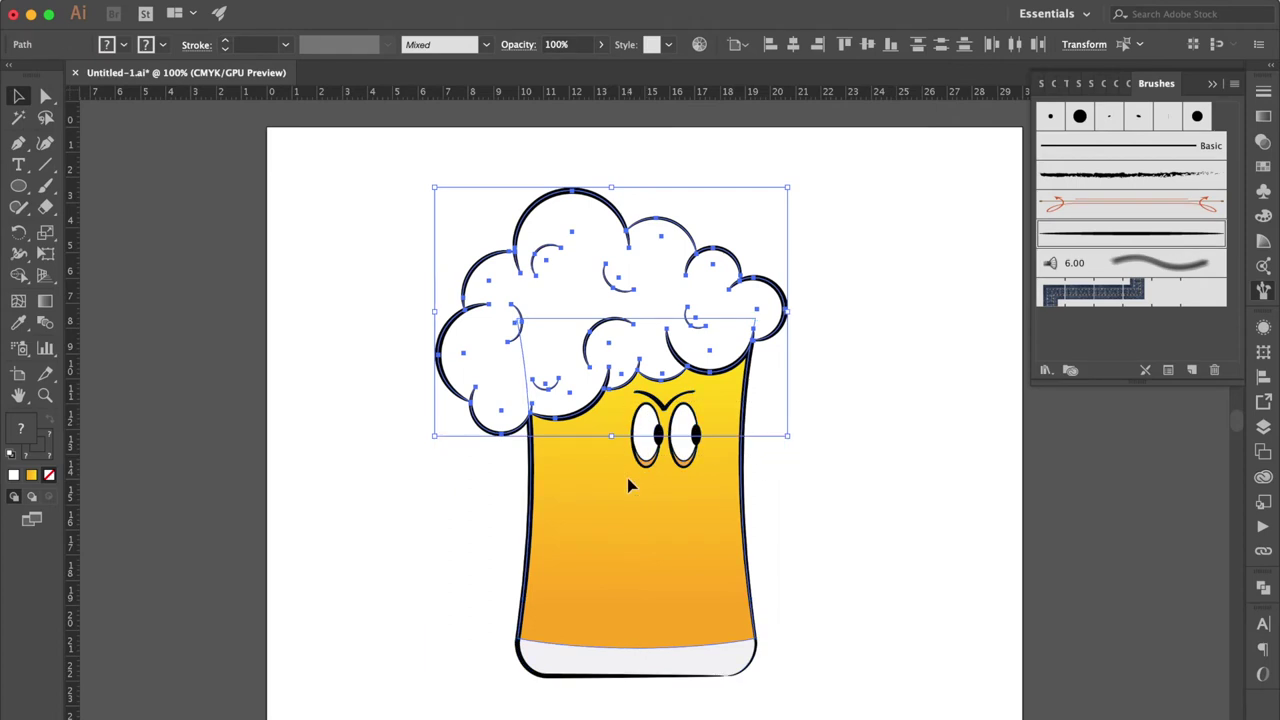
left_click_drag(789, 187, 808, 206)
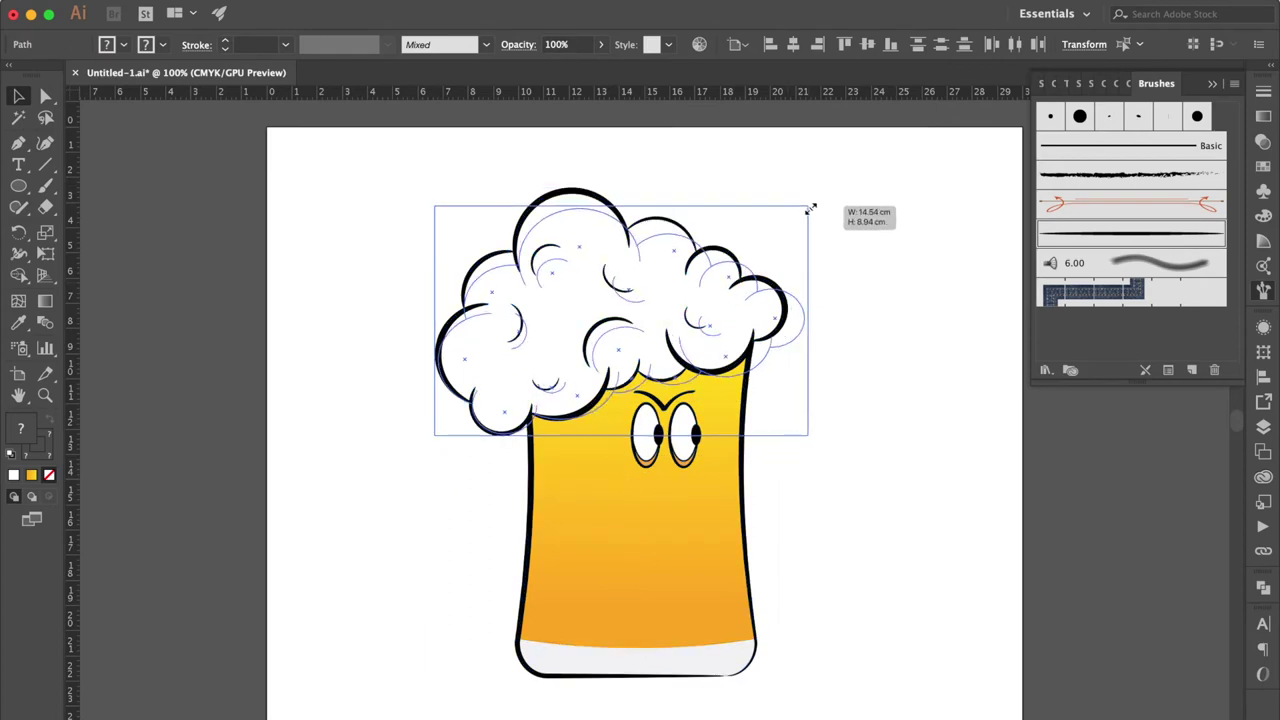
left_click_drag(435, 206, 426, 205)
left_click_drag(819, 316, 891, 316)
left_click(891, 316)
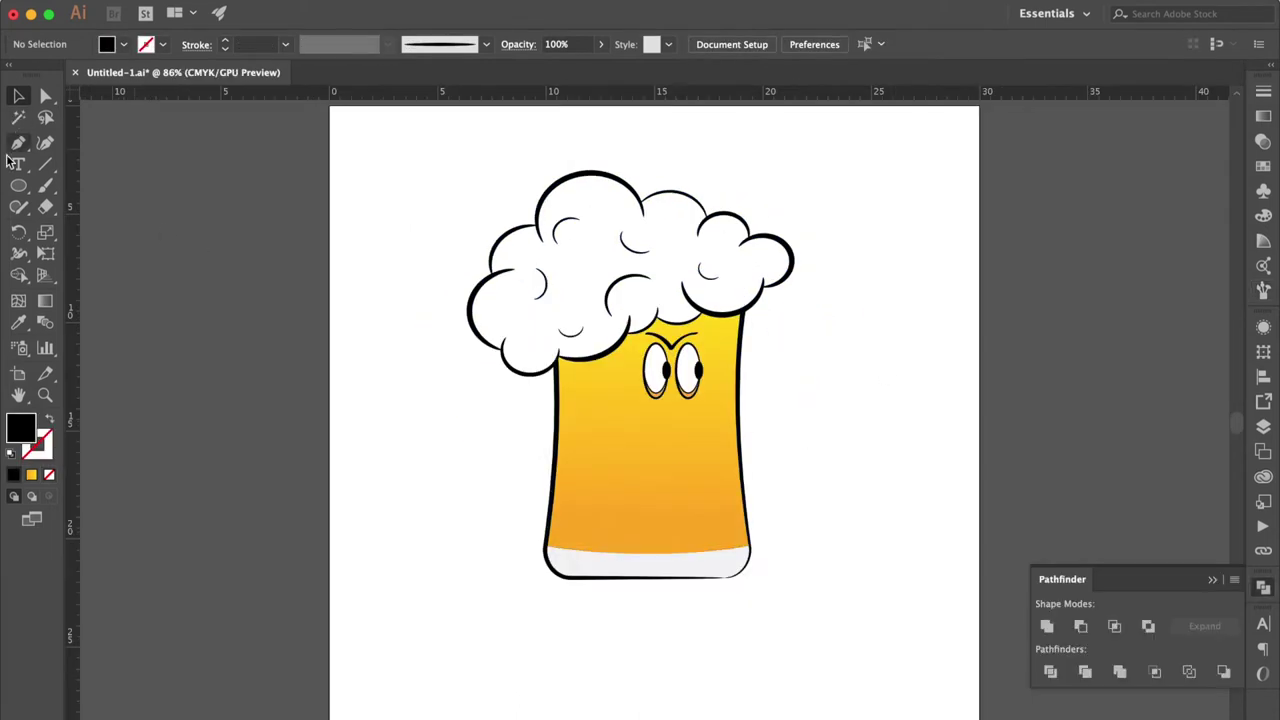
Step: Draw a black mouth ellipse about 6.4 cm wide and 2.2 cm high below the eyes
left_click(18, 186)
key("super+equal")
key("super+equal")
key("super+equal")
left_click_drag(468, 443, 790, 558)
Step: Draw a closed curved pen shape from the ellipse's top to a point beyond the glass's right edge and back to its bottom
left_click(20, 147)
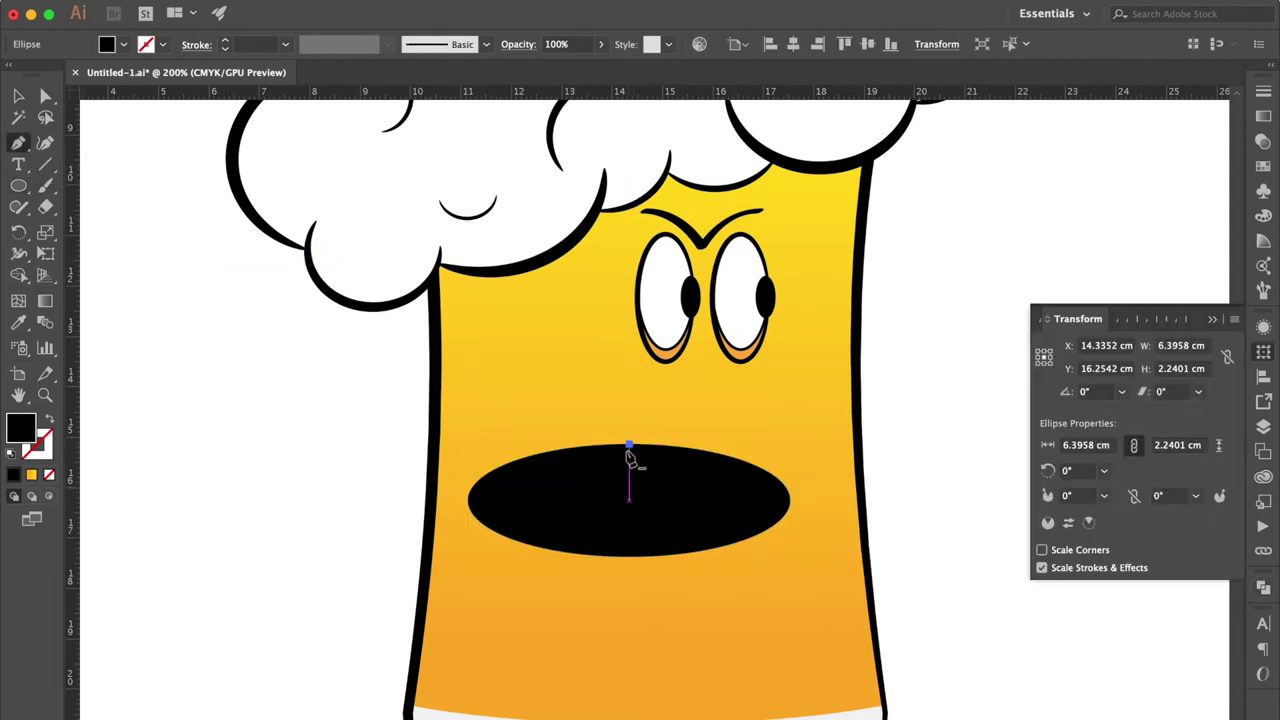
left_click(637, 444)
mouse_move(884, 354)
left_mouse_down()
mouse_move(903, 283)
mouse_move(931, 257)
mouse_move(890, 355)
left_mouse_up()
left_click_drag(727, 545, 603, 580)
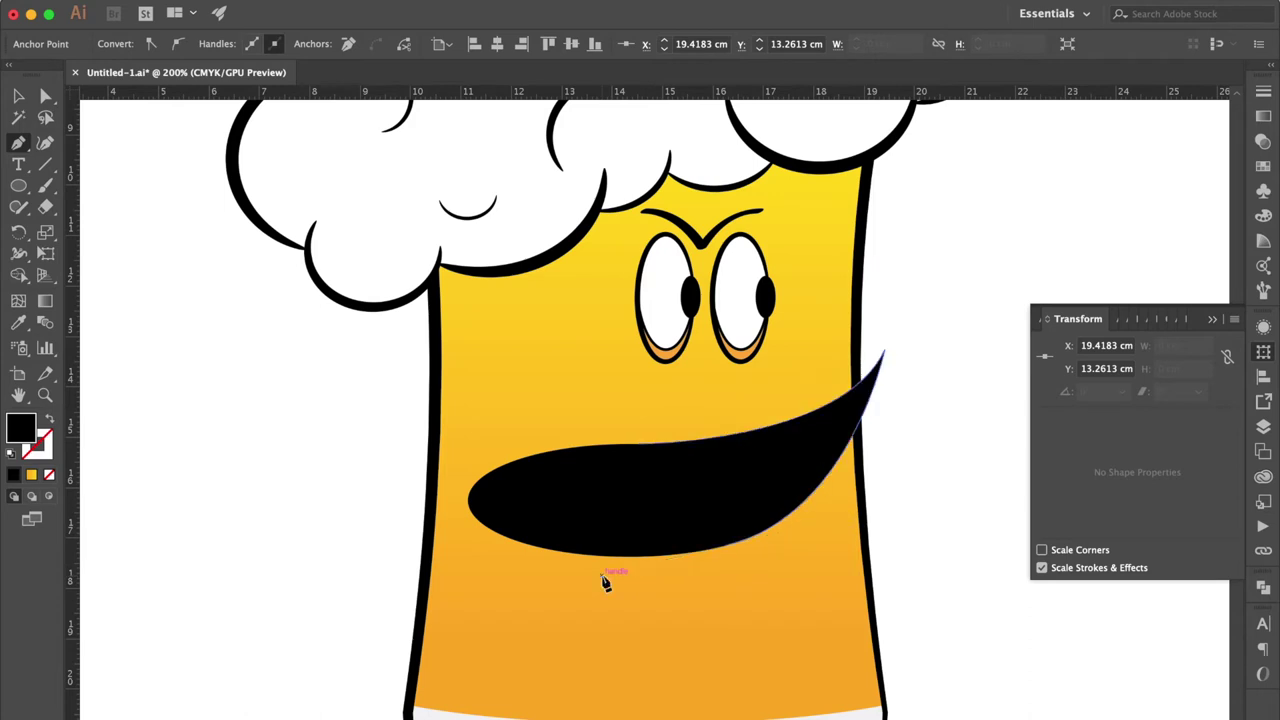
left_click(727, 545)
left_click(638, 444)
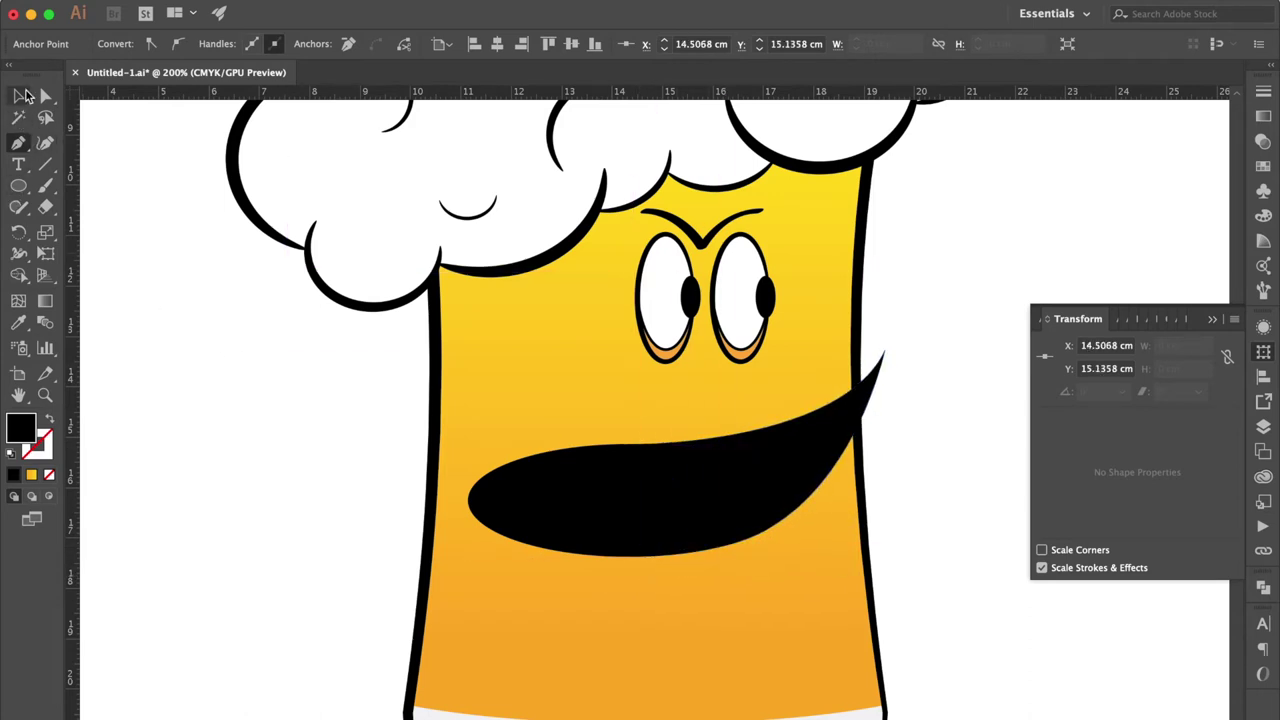
Step: Unite the ellipse and the pointed pen shape into a single mouth shape
left_click(18, 95)
left_click(566, 505, "shift")
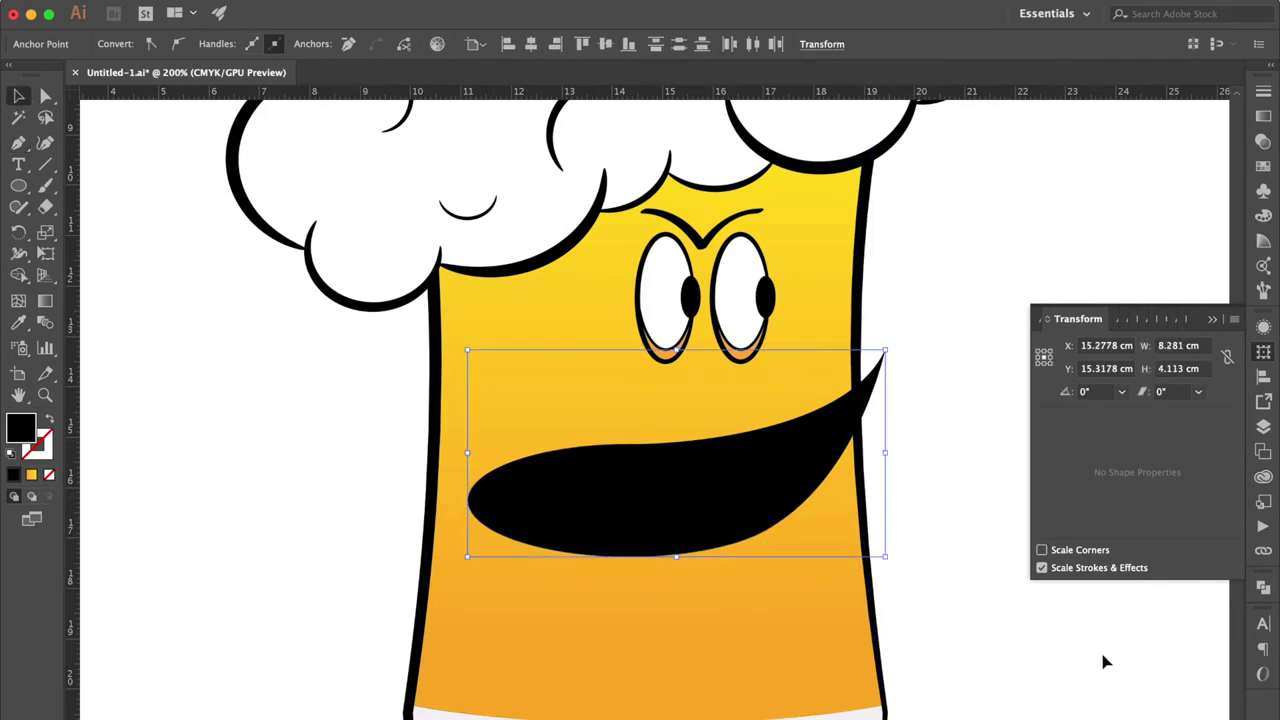
left_click(1263, 592)
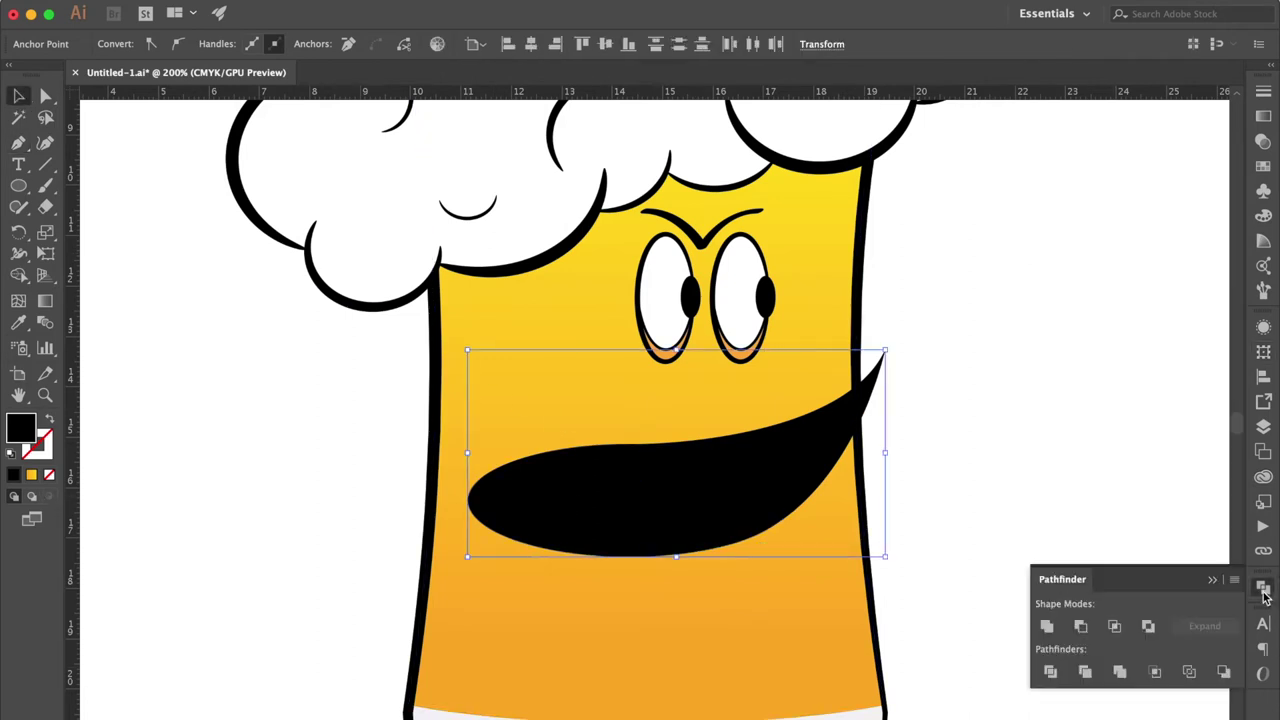
left_click(1047, 627)
Step: Scale the mouth down to fit within the glass, rotate it clockwise and position it below the eyes
left_click_drag(885, 351, 831, 409)
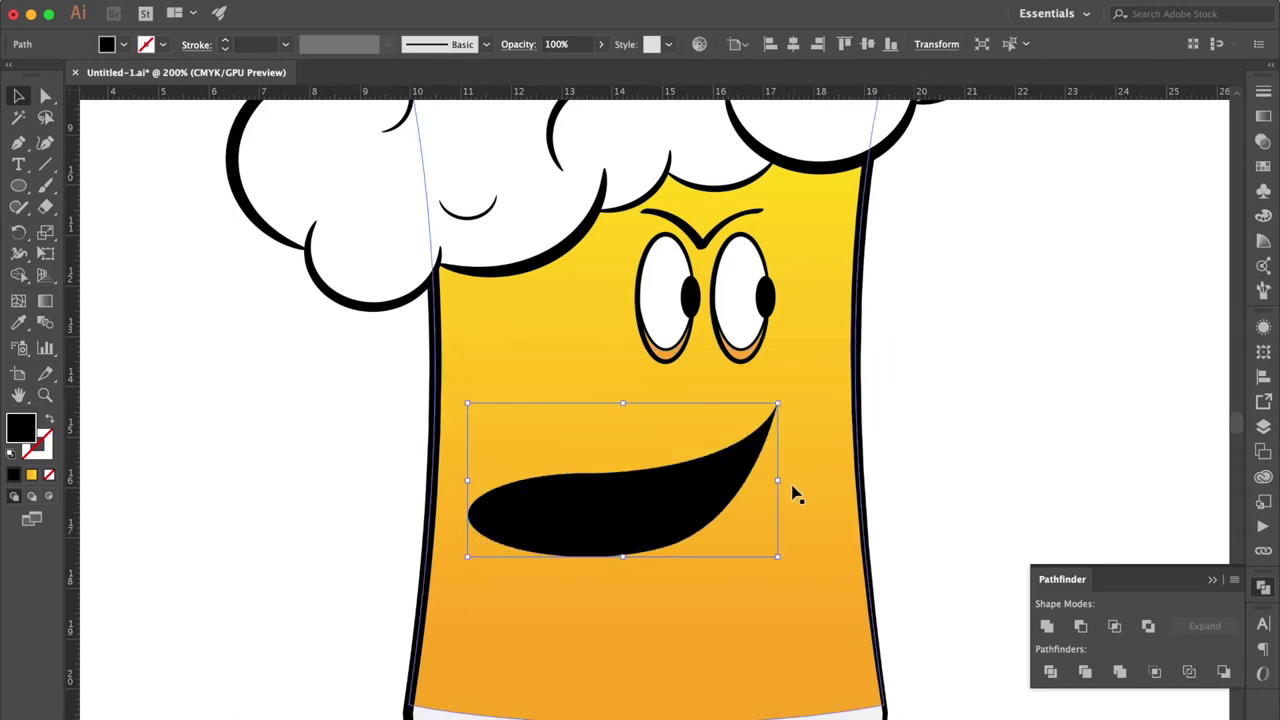
left_click_drag(789, 479, 790, 529)
left_click_drag(655, 514, 675, 458)
left_click_drag(612, 500, 604, 527)
left_click_drag(668, 470, 667, 461)
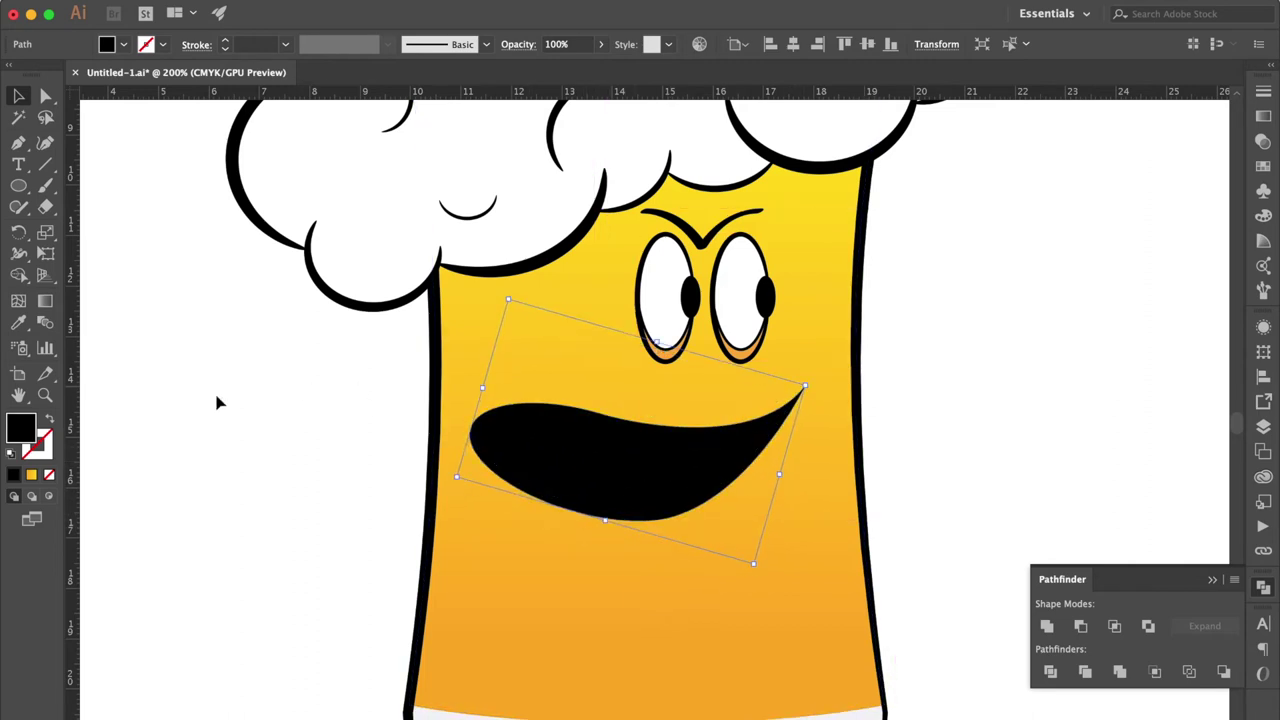
Step: Draw a tongue ellipse over the mouth's lower left and fill it with the C=0 M=80 Y=95 K=0 red swatch
left_click(18, 186)
mouse_move(509, 455)
left_mouse_down()
mouse_move(640, 546)
mouse_move(662, 533)
left_mouse_up()
left_click(1264, 167)
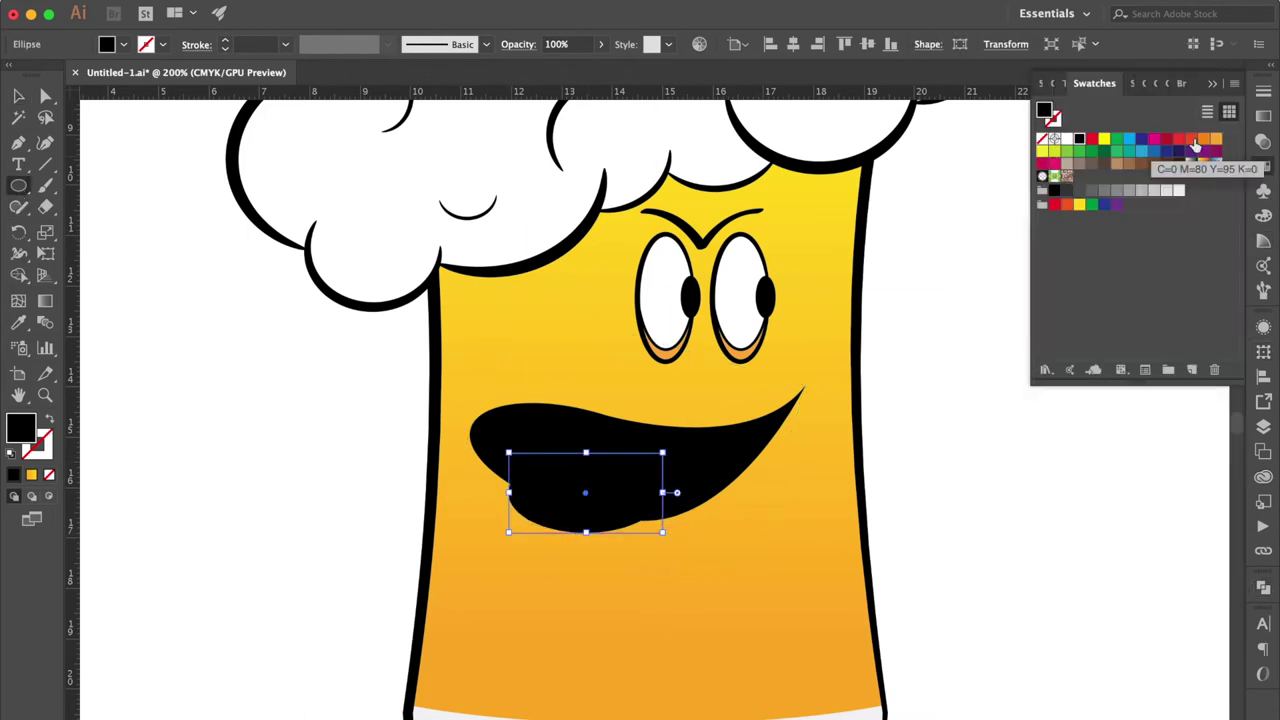
left_click(1193, 143)
Step: Rotate the red tongue to follow the mouth's lower edge and shift it toward the mouth's left end
left_click(18, 97)
left_click_drag(674, 492, 673, 516)
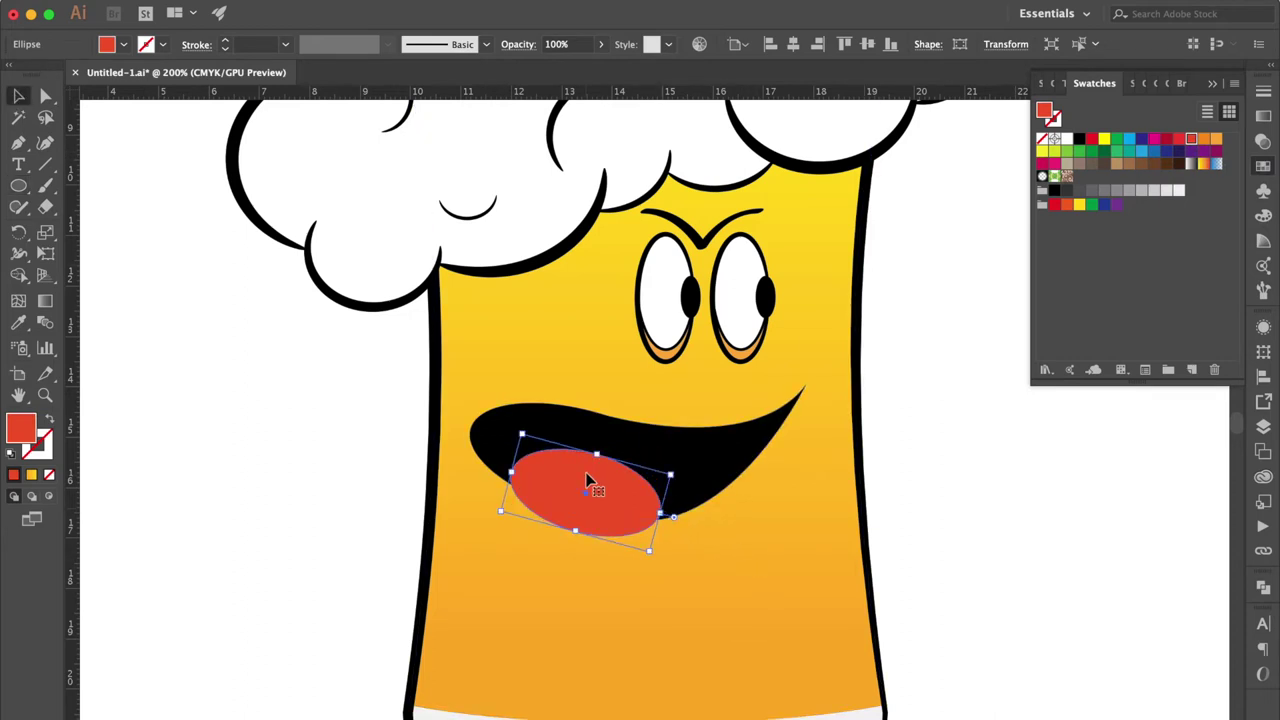
left_click_drag(590, 482, 566, 482)
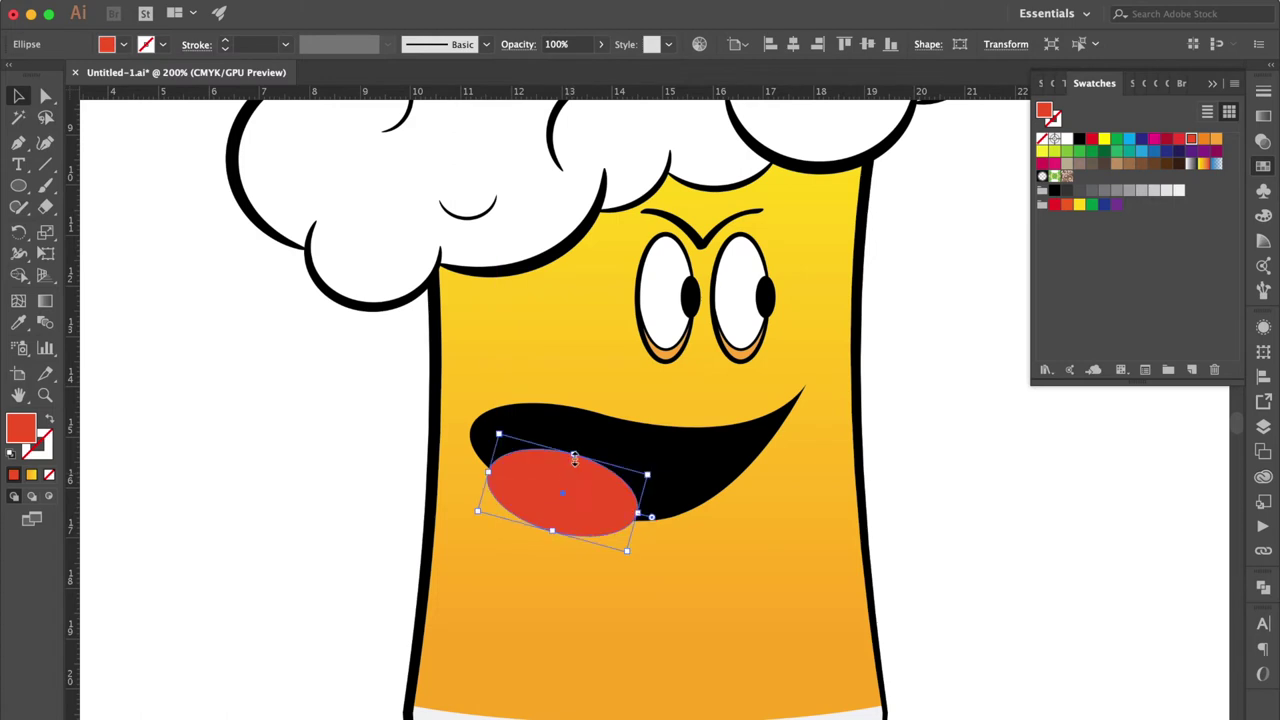
Step: Trim away the part of the tongue that sticks out below the mouth with the Shape Builder tool
left_click(683, 445)
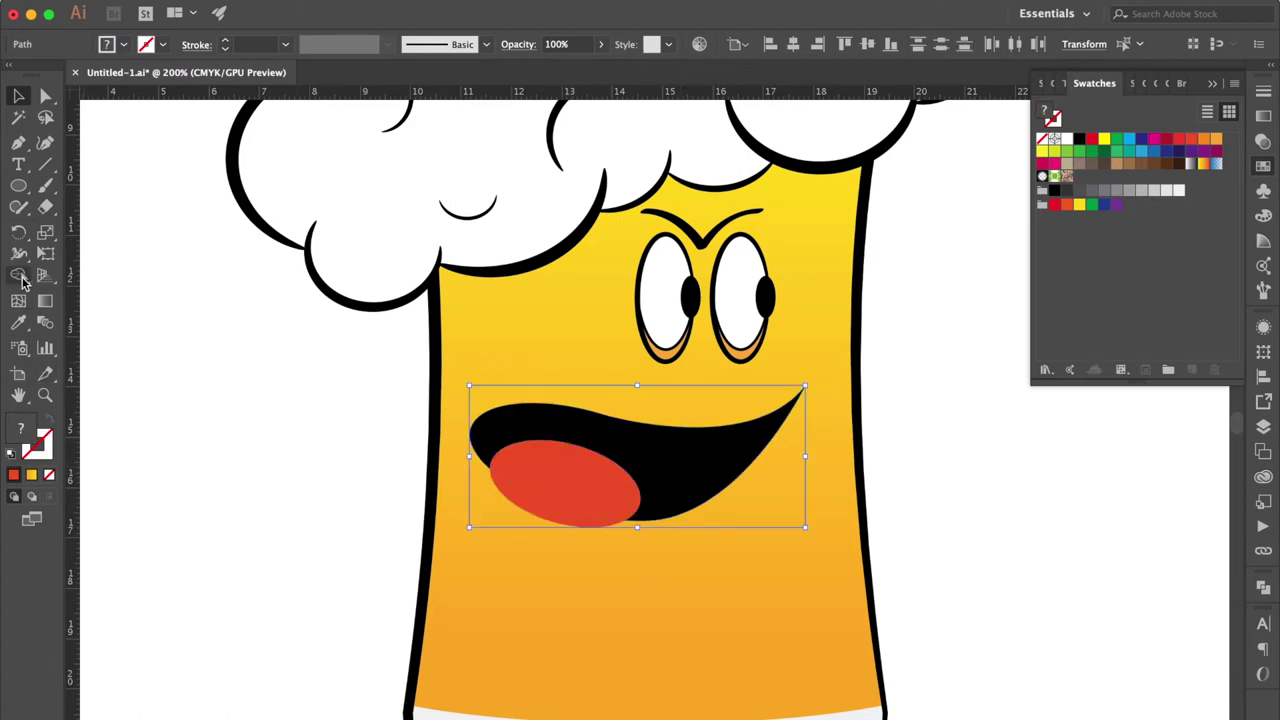
left_click(17, 277)
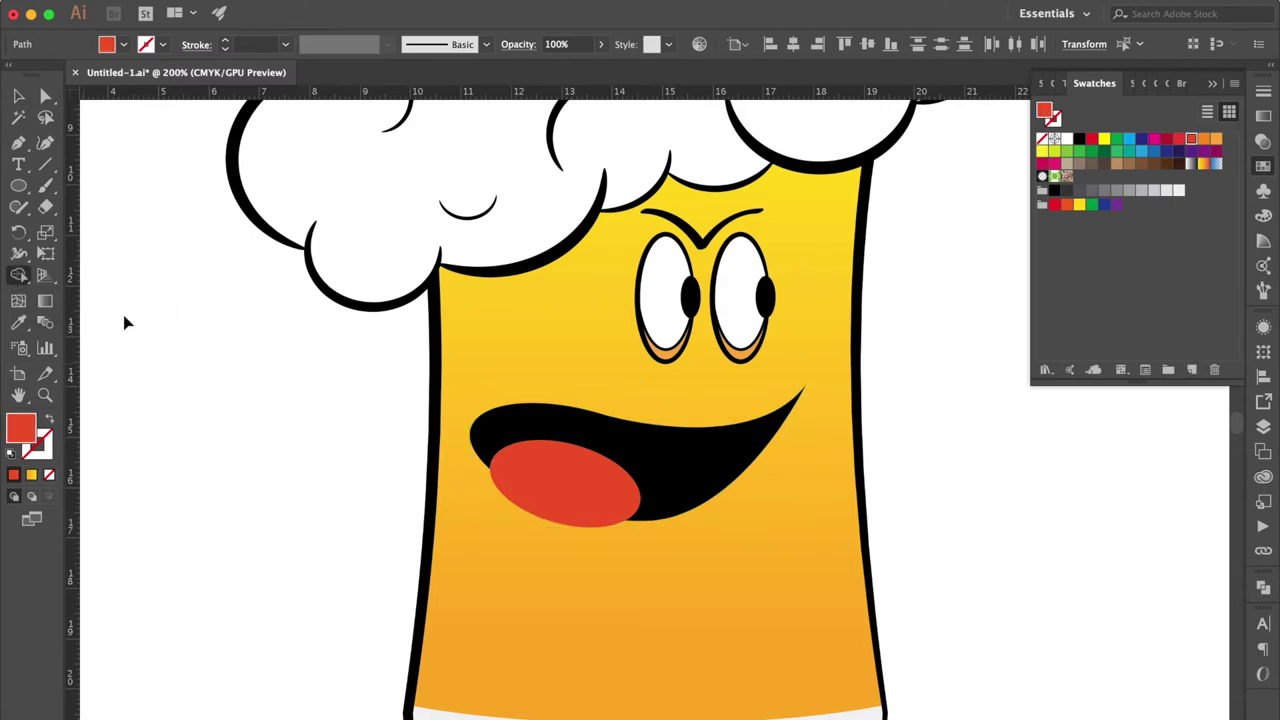
left_click(535, 510, "alt")
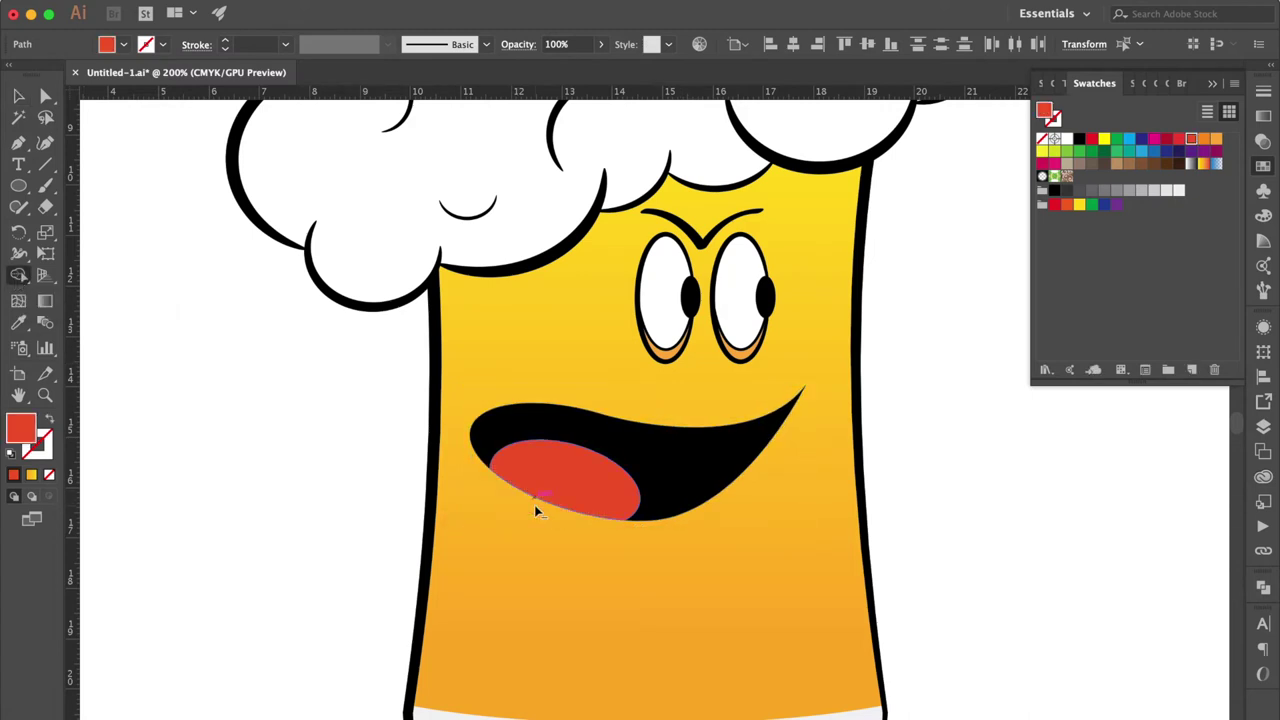
left_click(18, 96)
left_click(211, 403)
Step: Make two overlapping copies of the light gray glass base to its left, offset slightly from each other
scroll(211, 405, "down", 3)
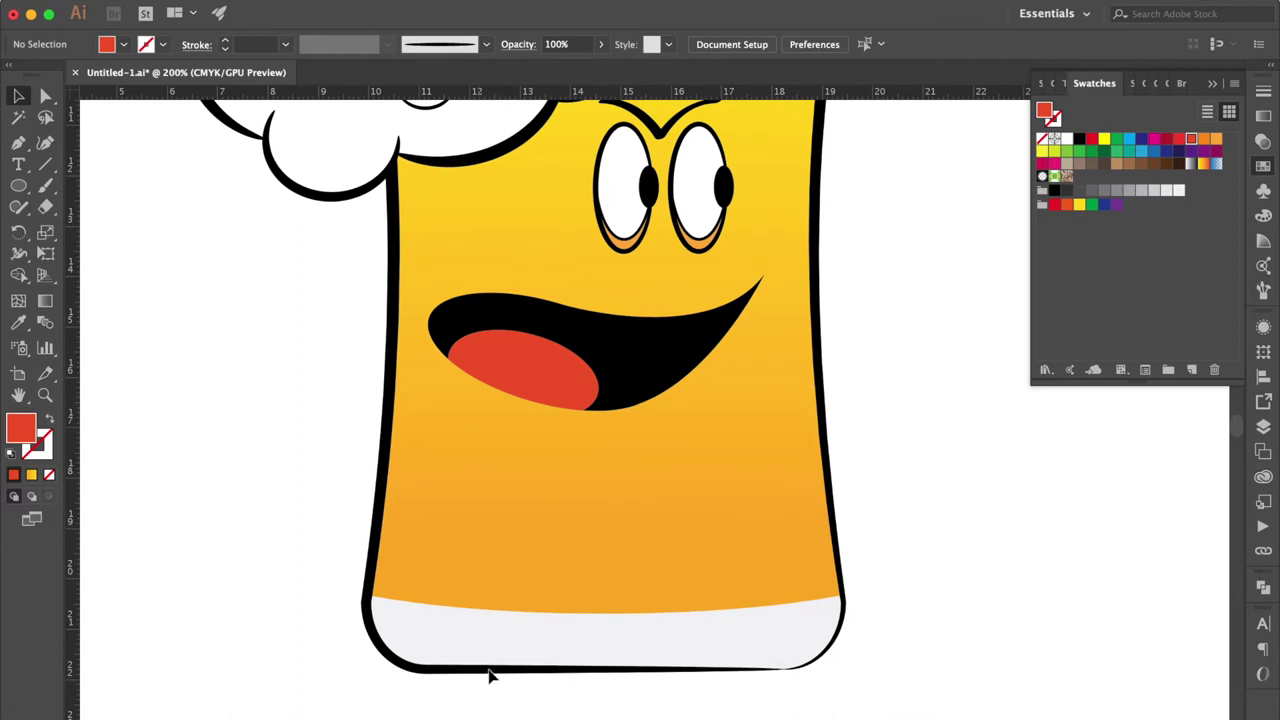
scroll(495, 640, "down", 2)
left_click(487, 572)
left_click_drag(479, 568, 214, 562)
key("super+shift+a")
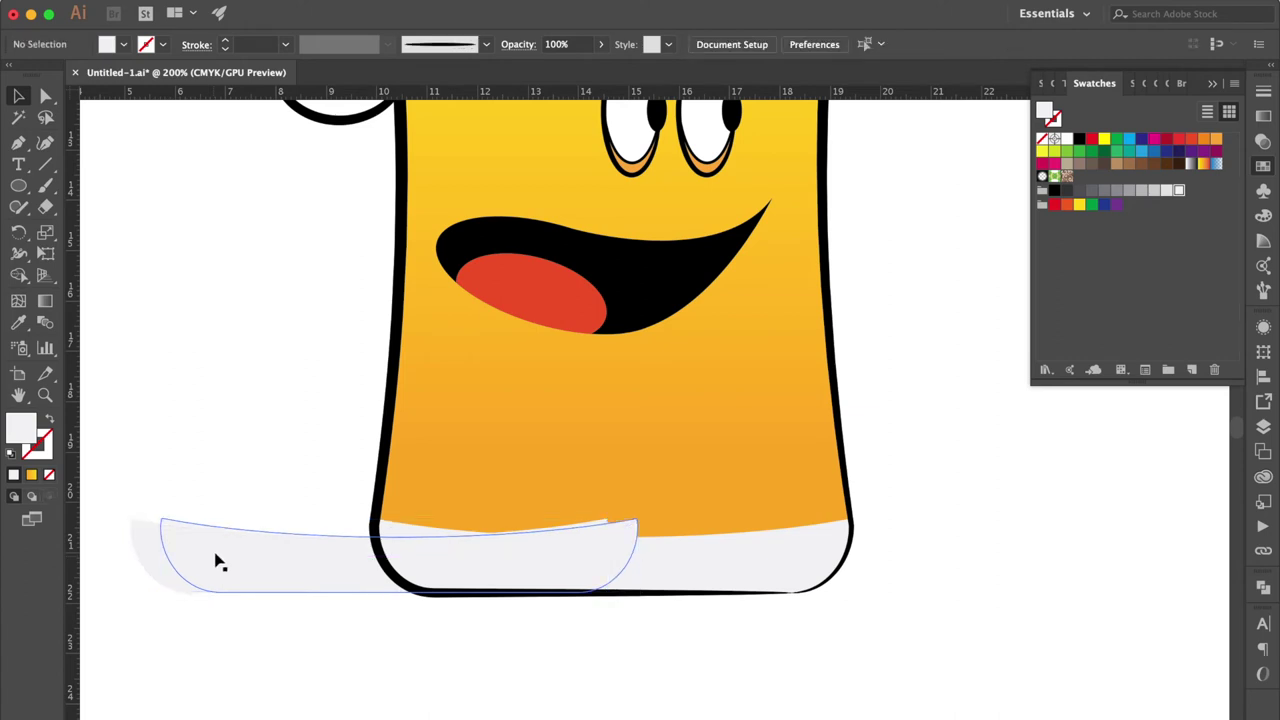
Step: Cut the overlap out of the two base copies with the Shape Builder and delete the leftovers, keeping the left crescent
left_click(227, 543)
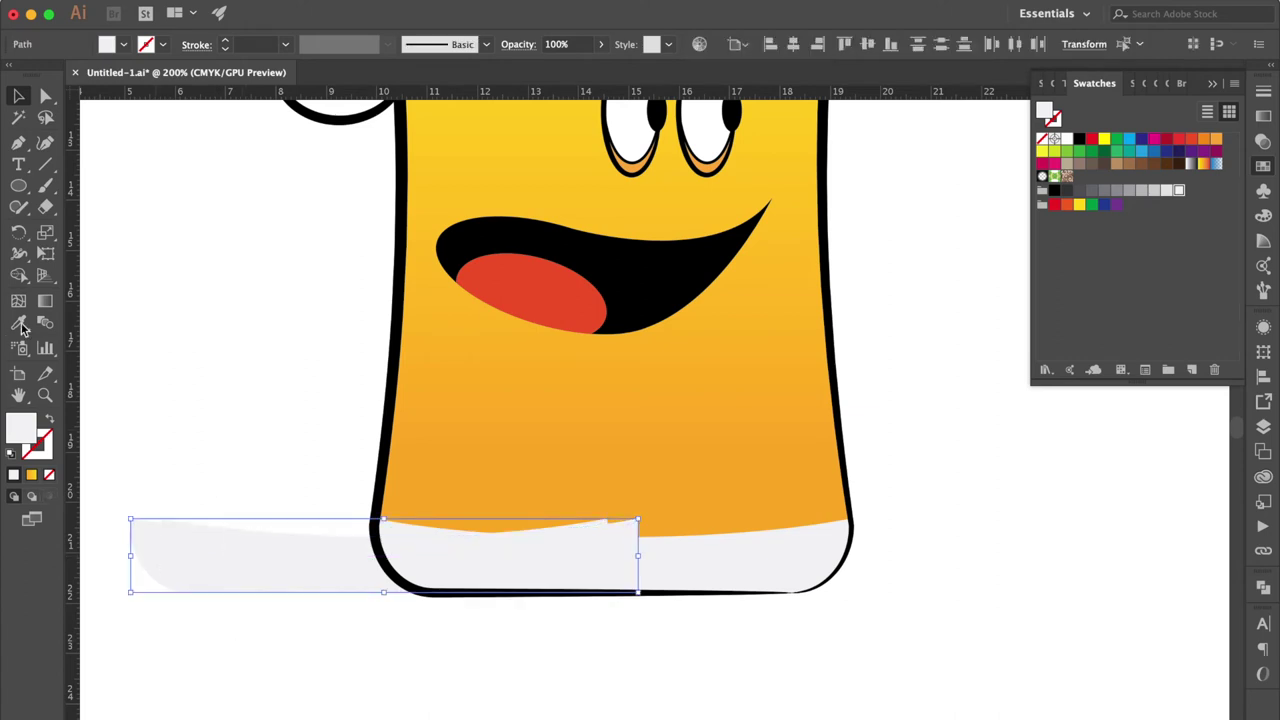
left_click(18, 275)
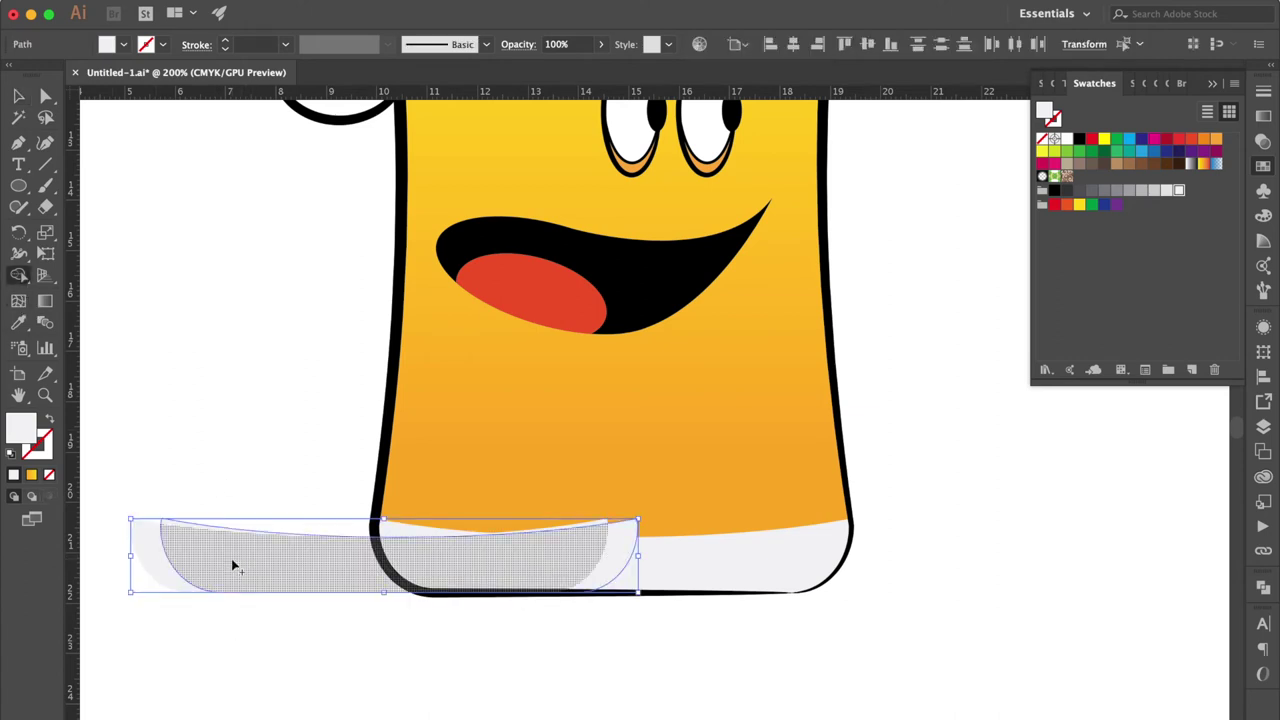
left_click(231, 565, "alt")
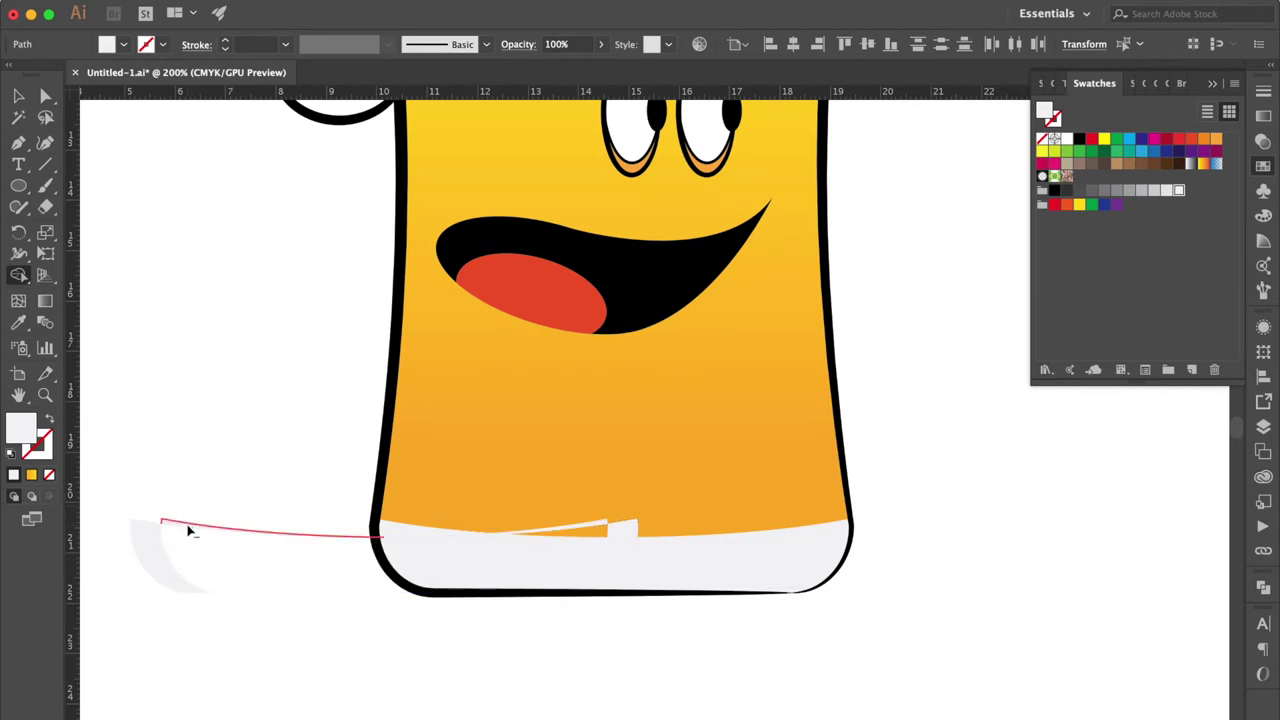
left_click(18, 95)
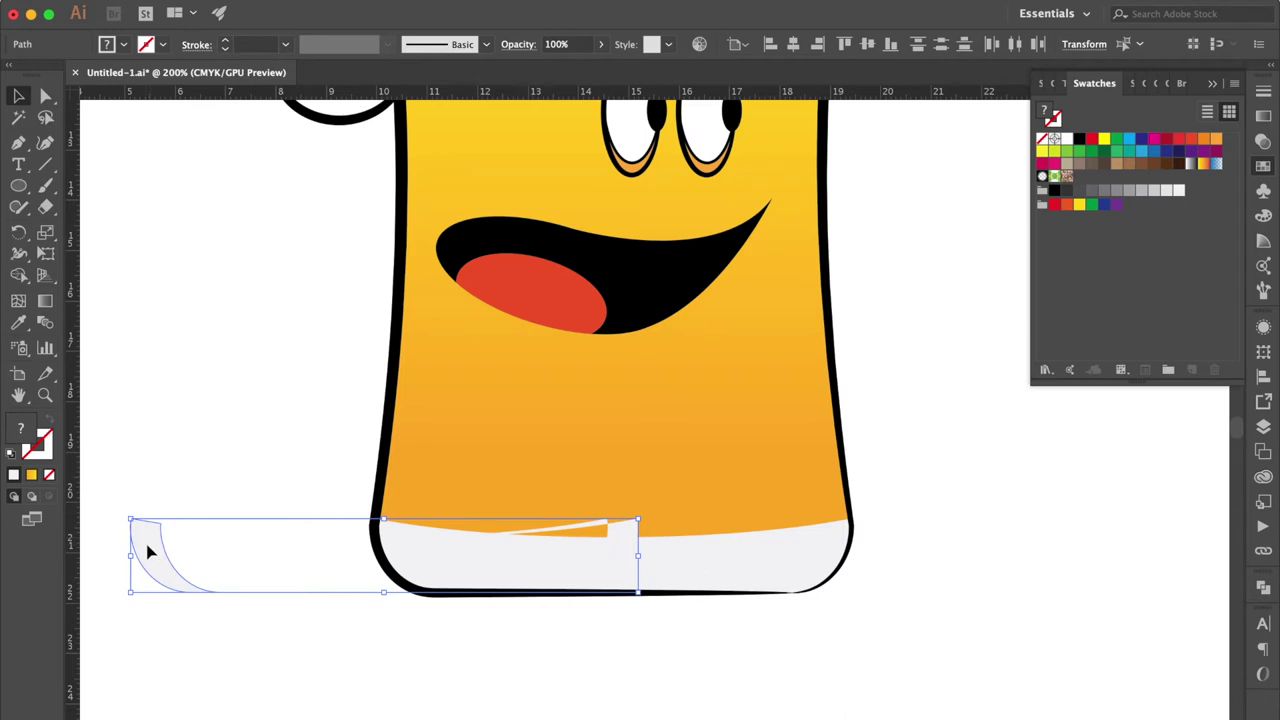
key("Delete")
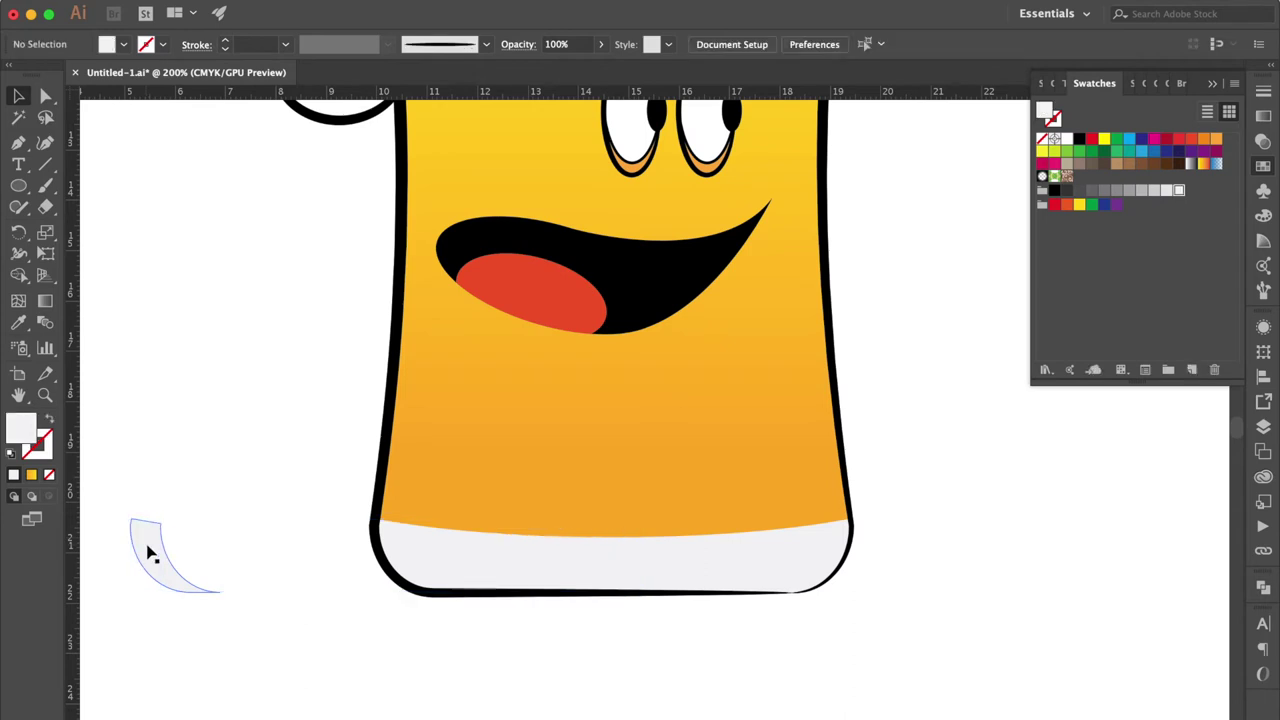
Step: Move the light gray crescent onto the left side of the glass base and fill it with black
left_click_drag(148, 553, 408, 556)
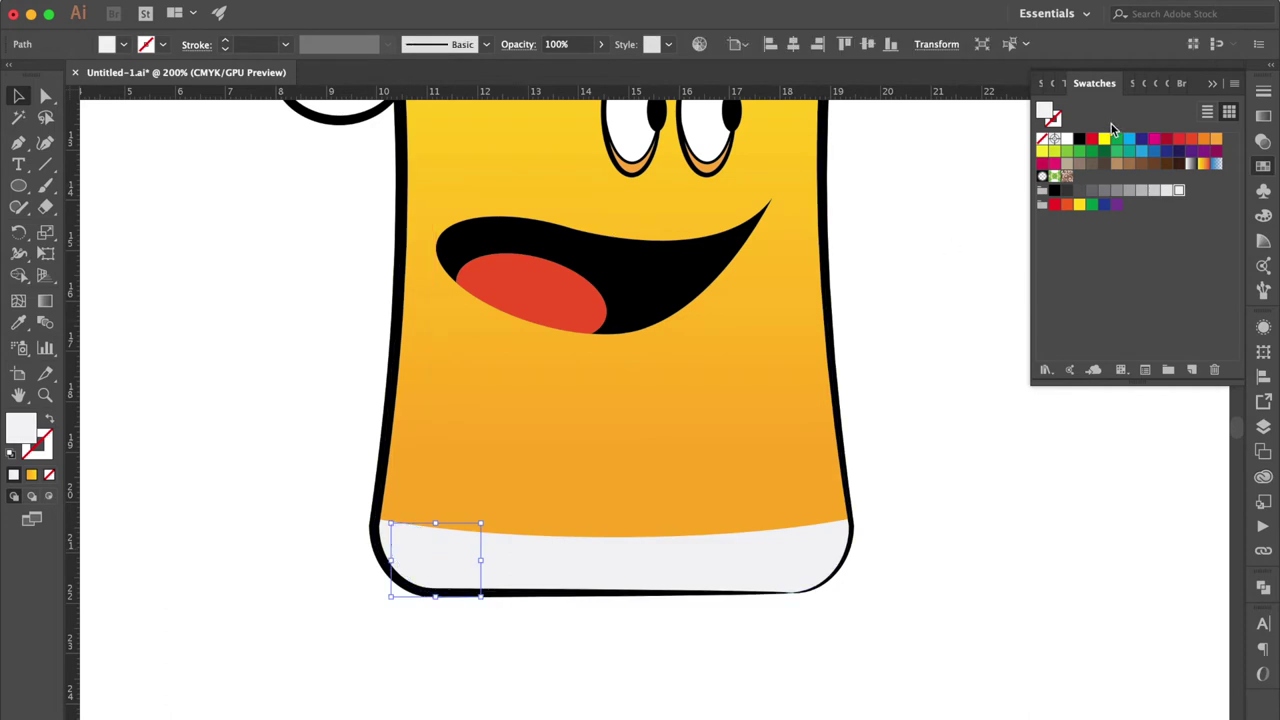
left_click(1080, 140)
left_click(283, 589)
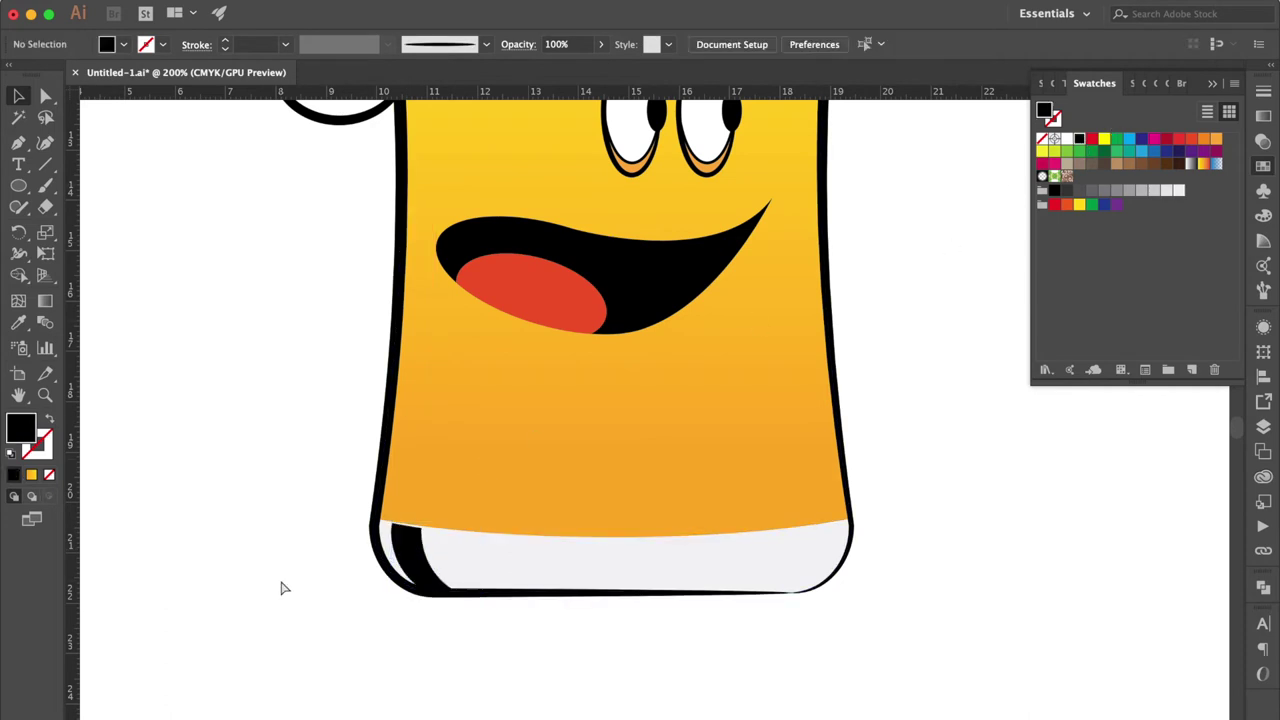
key("super+equal")
scroll(270, 580, "down", 4)
left_click(268, 574)
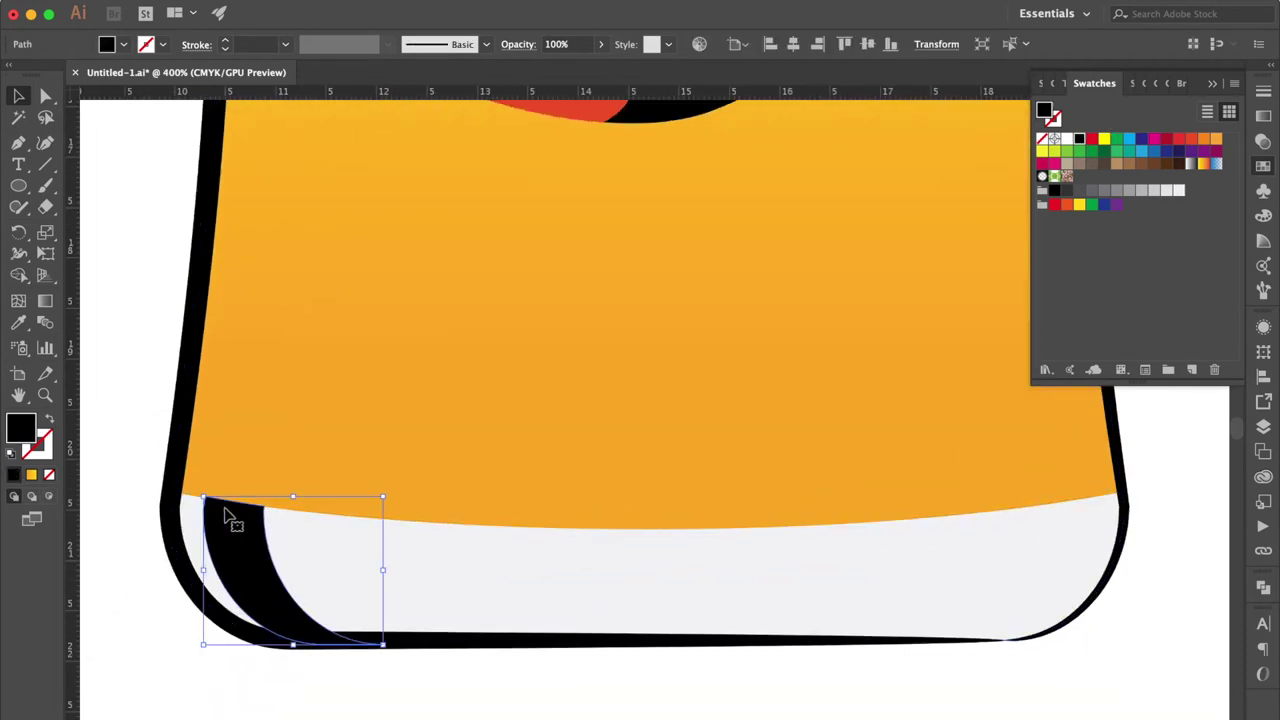
Step: Place a copy of the gray base below the glass and delete its lower anchor points, keeping the curved upper edge
key("super+minus")
scroll(614, 574, "right", 3)
left_click_drag(710, 482, 700, 600)
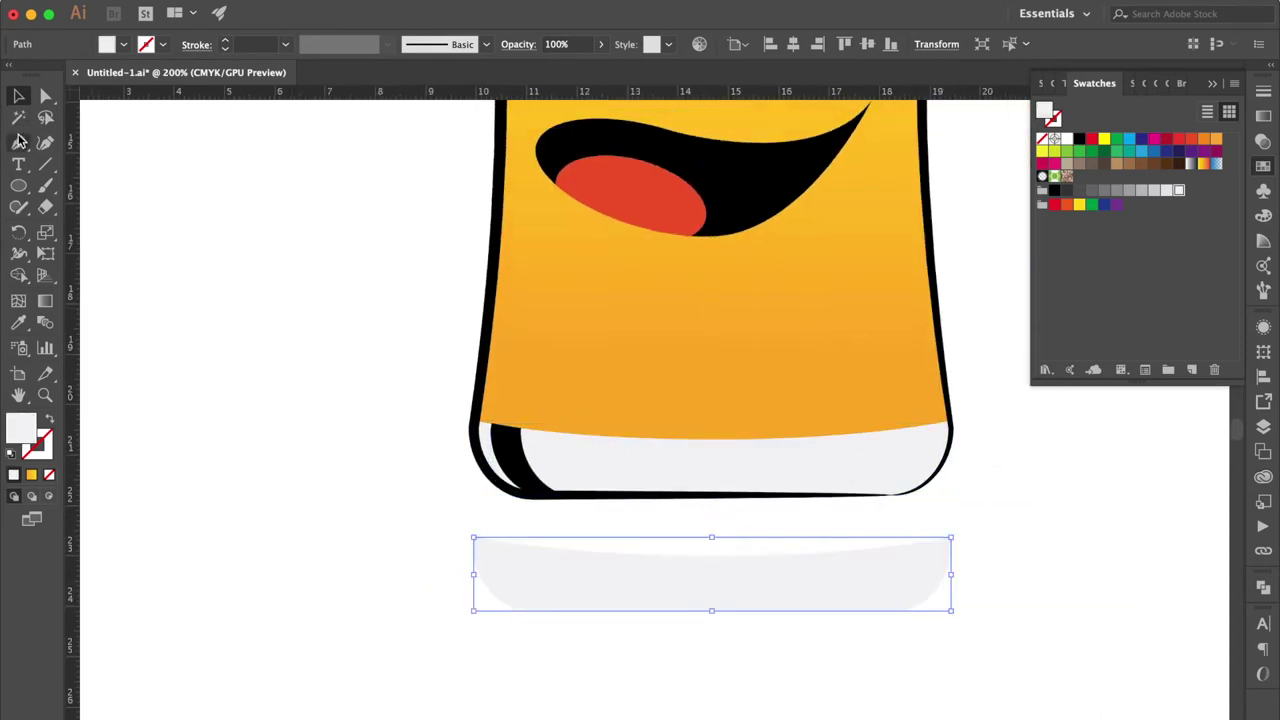
left_click(20, 142)
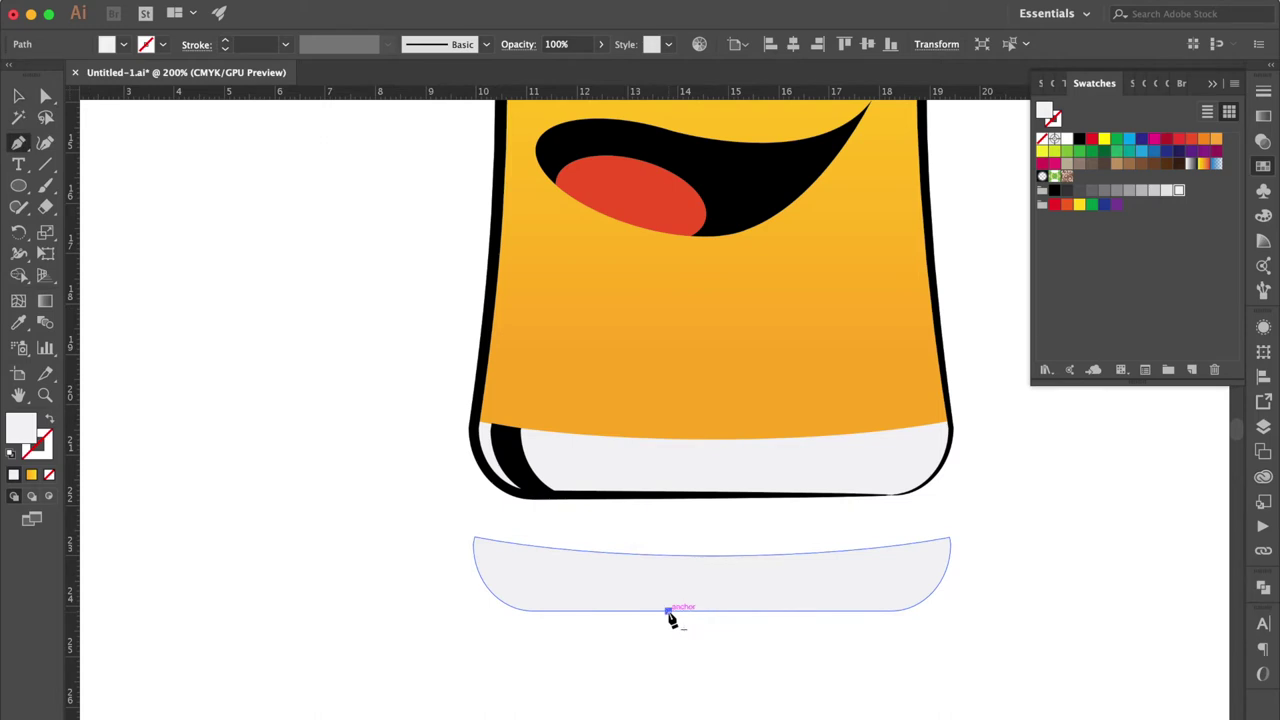
left_click(669, 613)
left_click(815, 612)
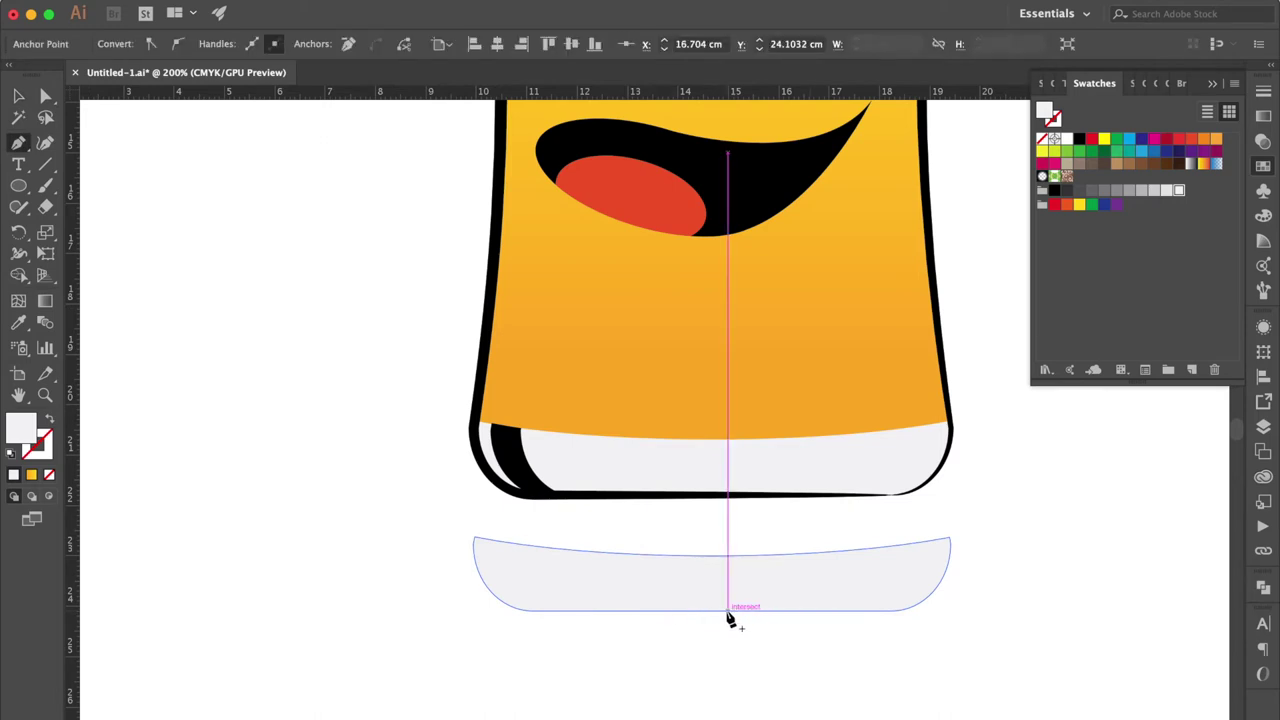
left_click(670, 613)
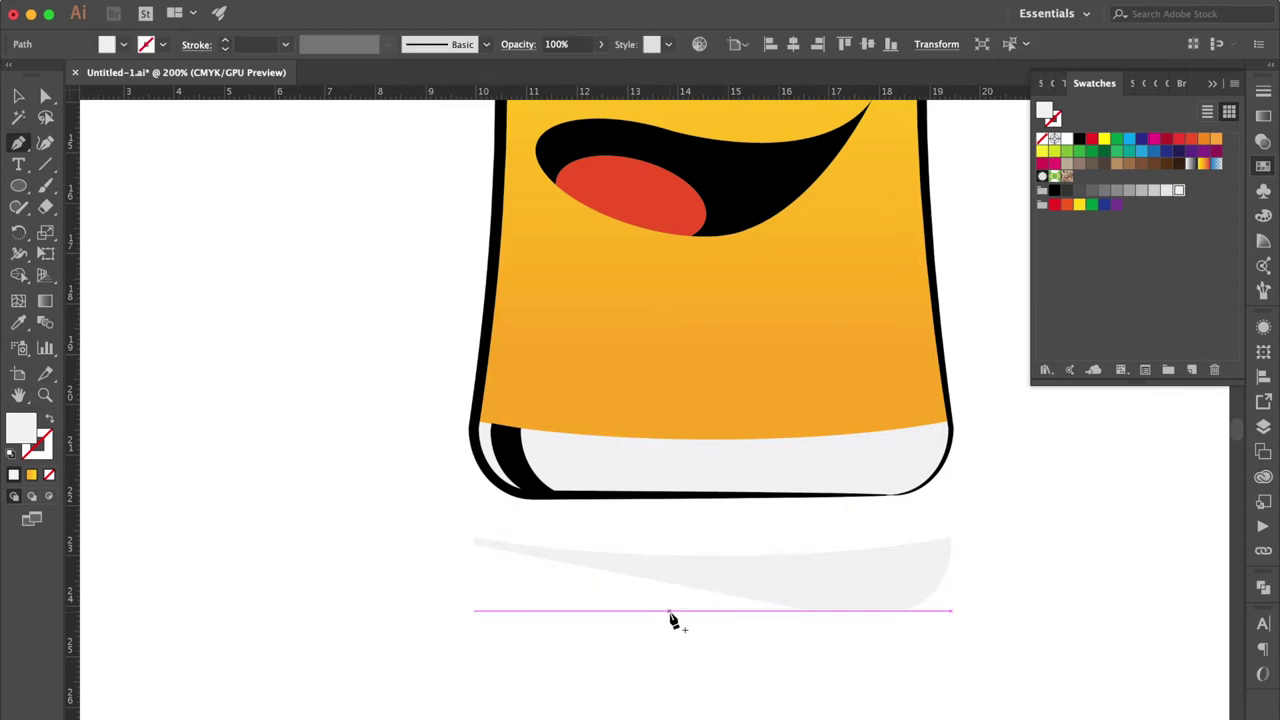
left_click(814, 611)
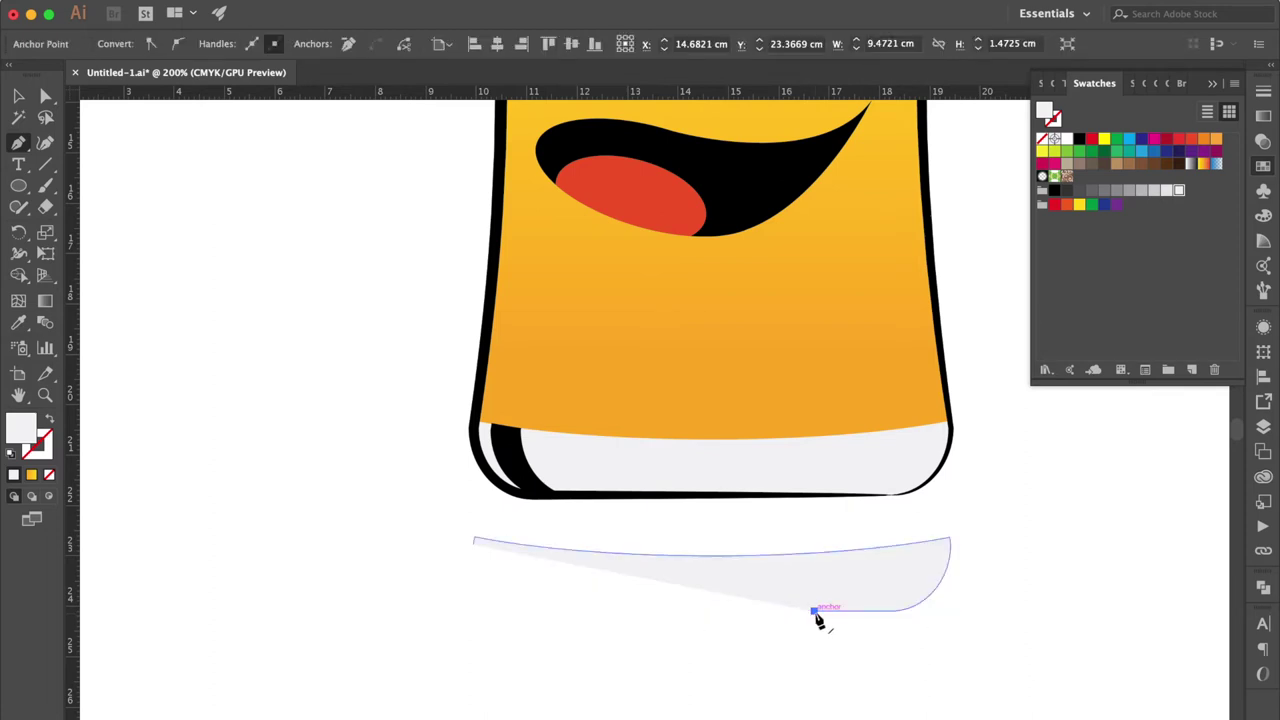
left_click(896, 615)
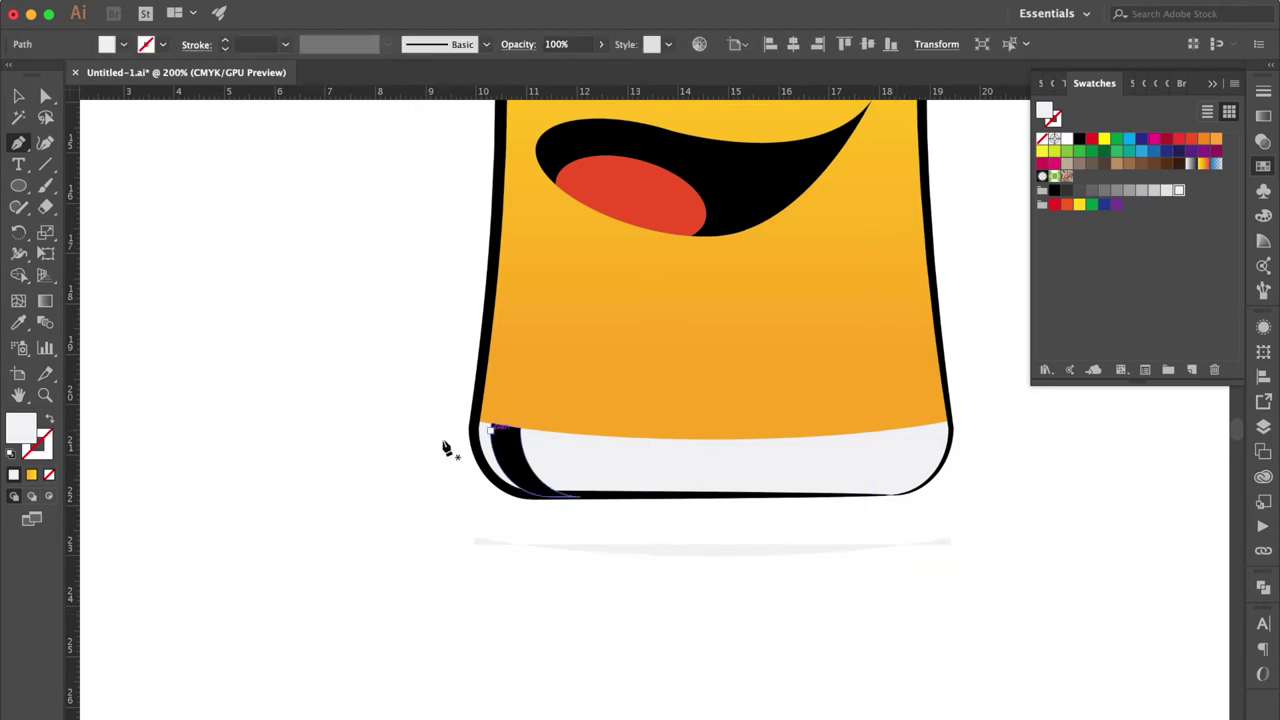
Step: Turn the remaining arc into an unfilled black stroke with the tapered art brush
left_click(48, 423)
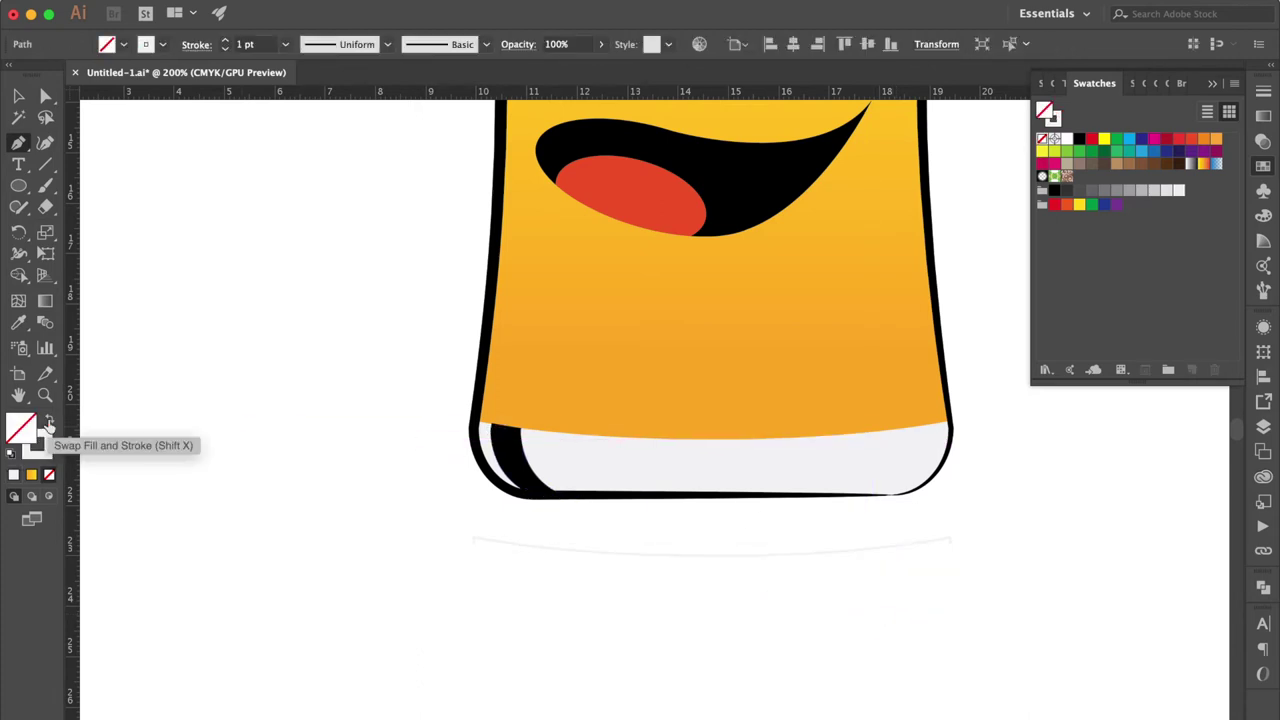
left_click(18, 95)
left_click(44, 457)
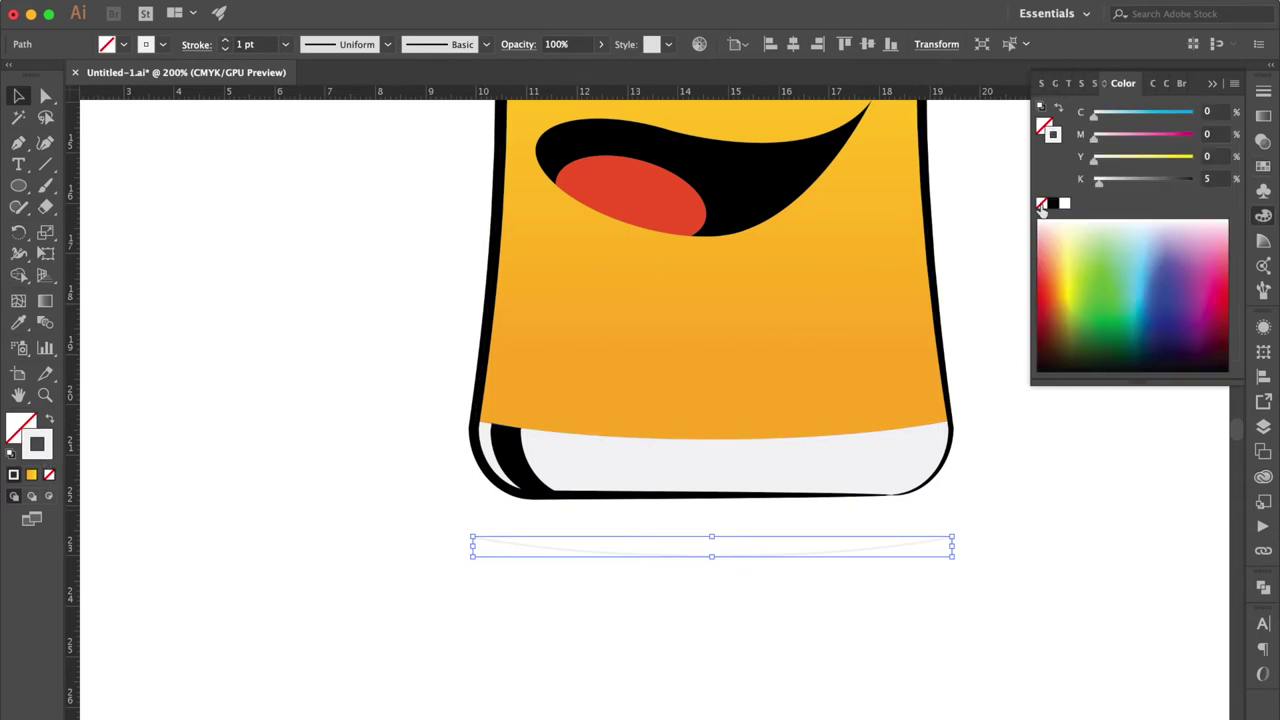
left_click(1263, 166)
left_click(1081, 139)
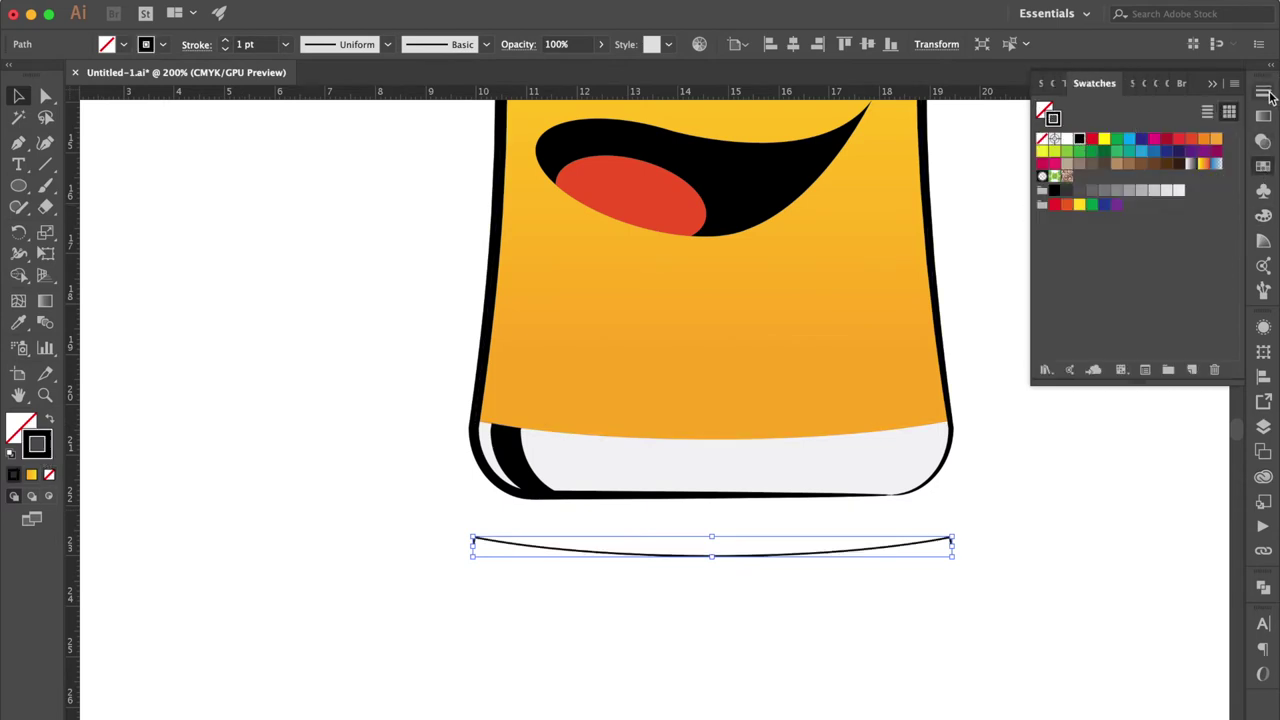
left_click(1262, 93)
left_click(1184, 85)
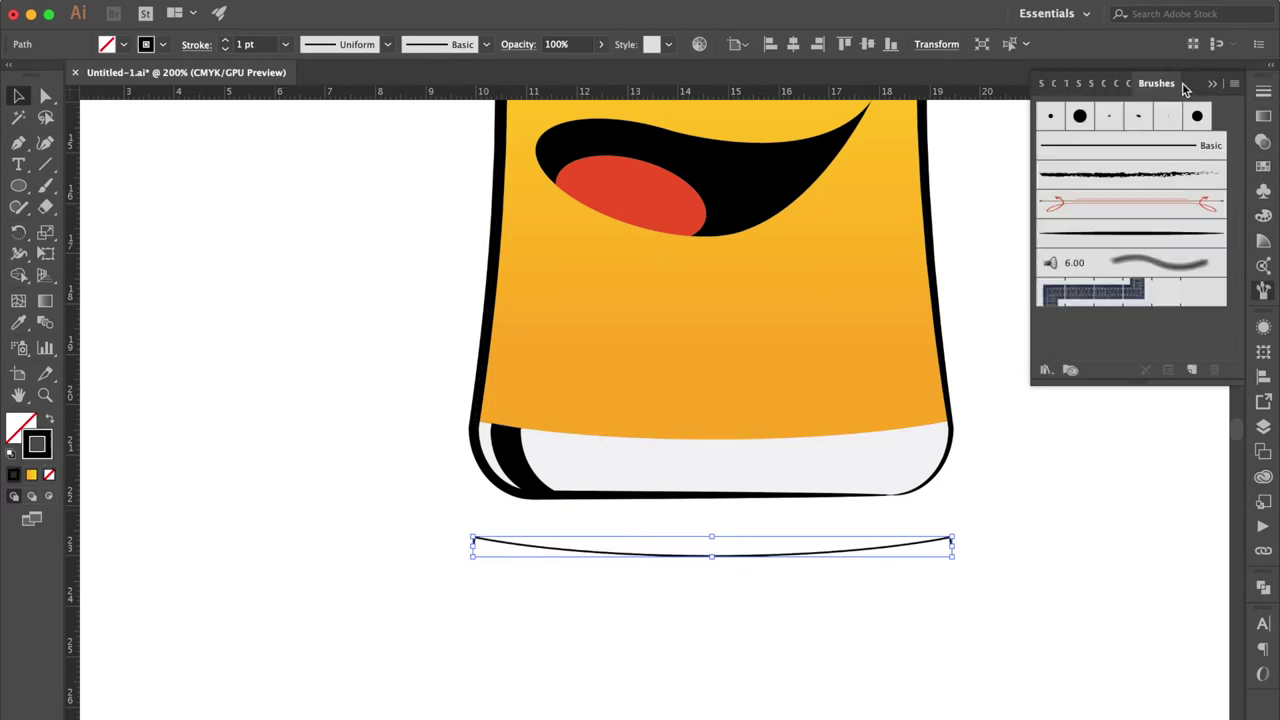
left_click(1147, 236)
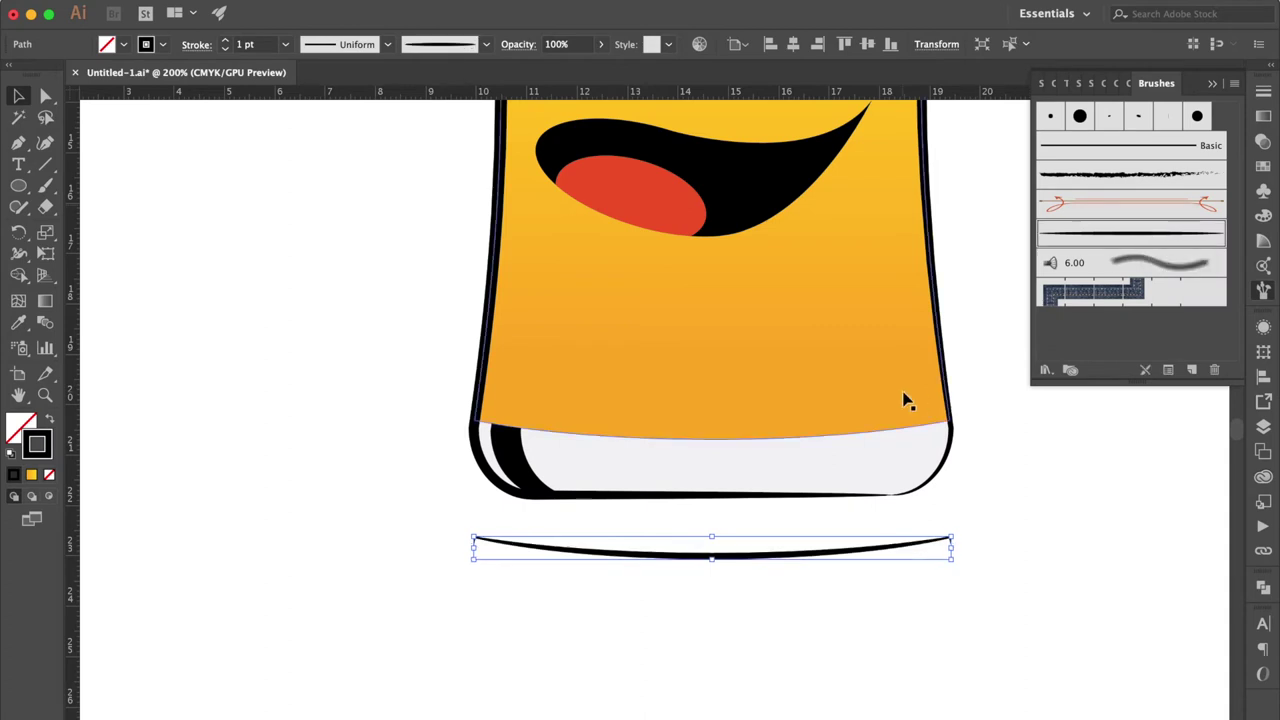
Step: Delete the short stubs at both ends of the arc and move it onto the boundary between the beer and the base
left_click(761, 543)
key("super+equal")
key("super+equal")
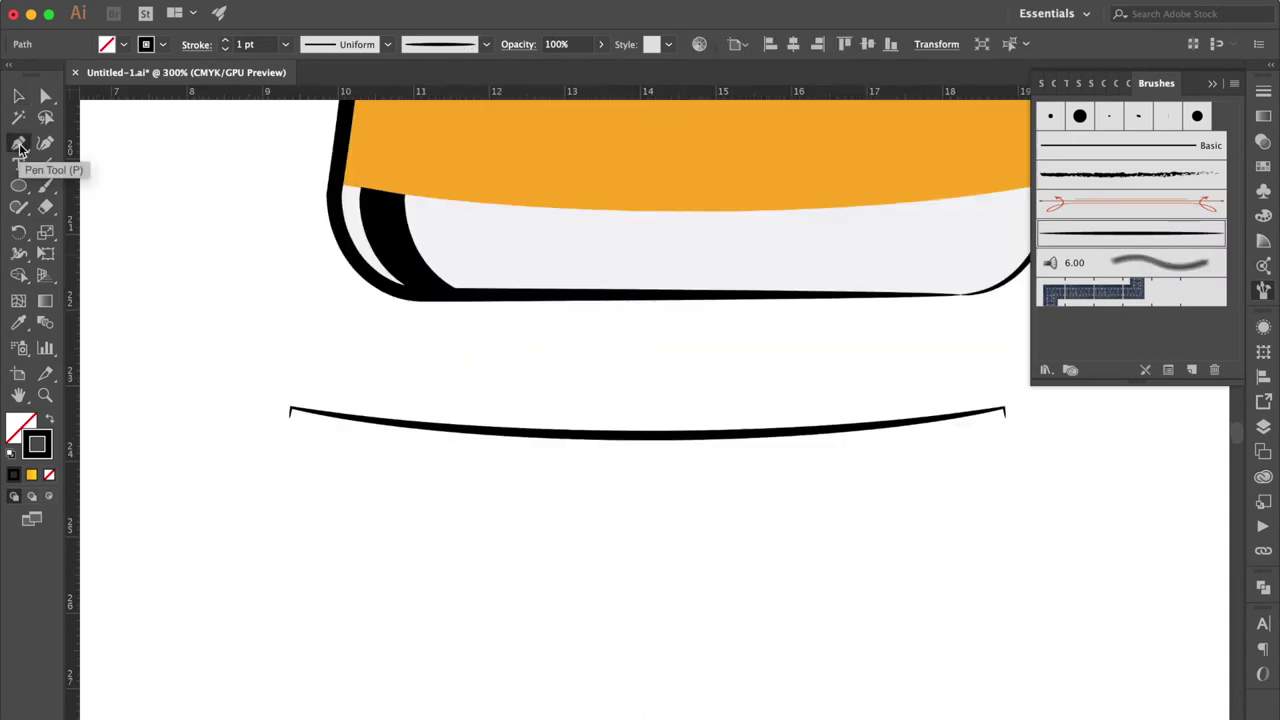
left_click(18, 142)
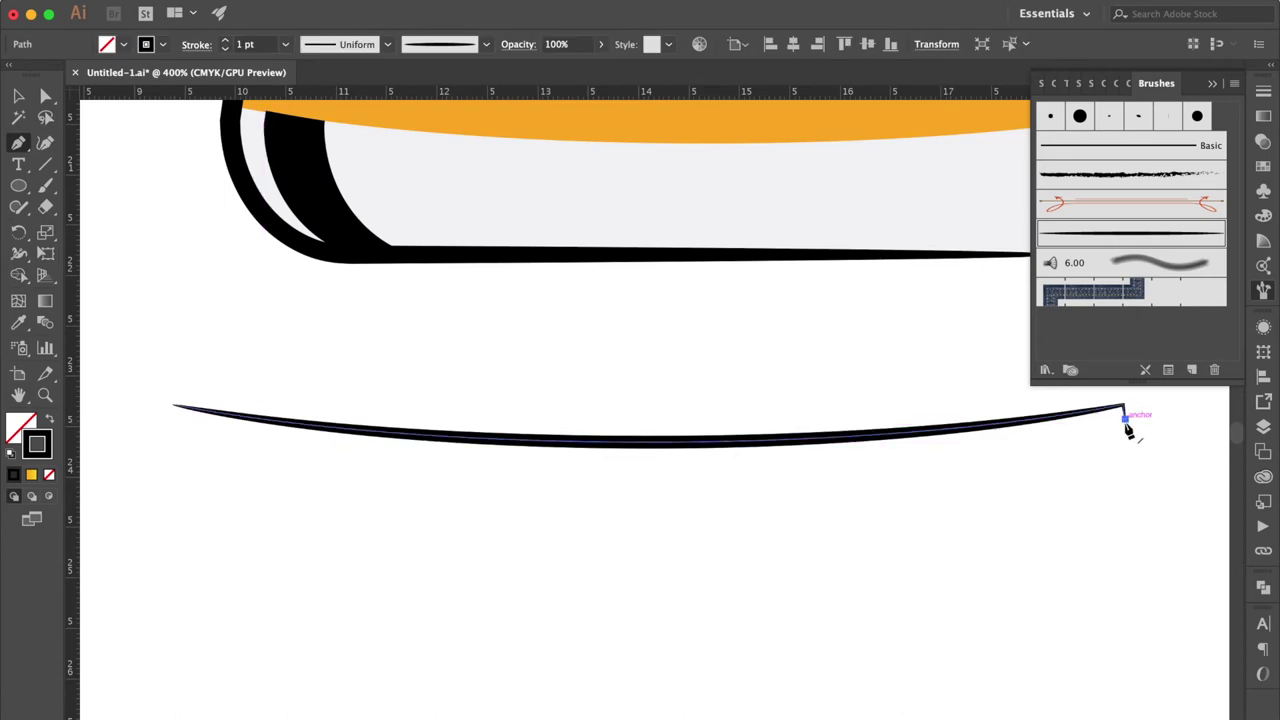
left_click(19, 99)
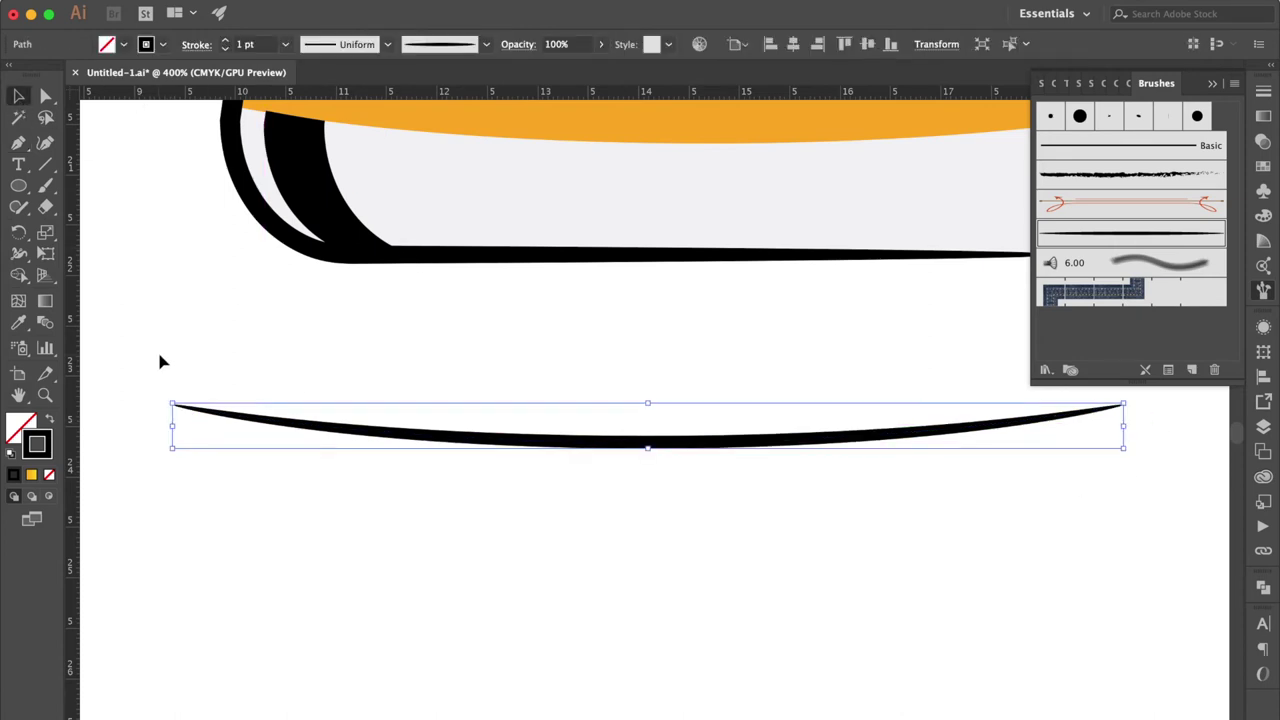
left_click_drag(177, 409, 248, 110)
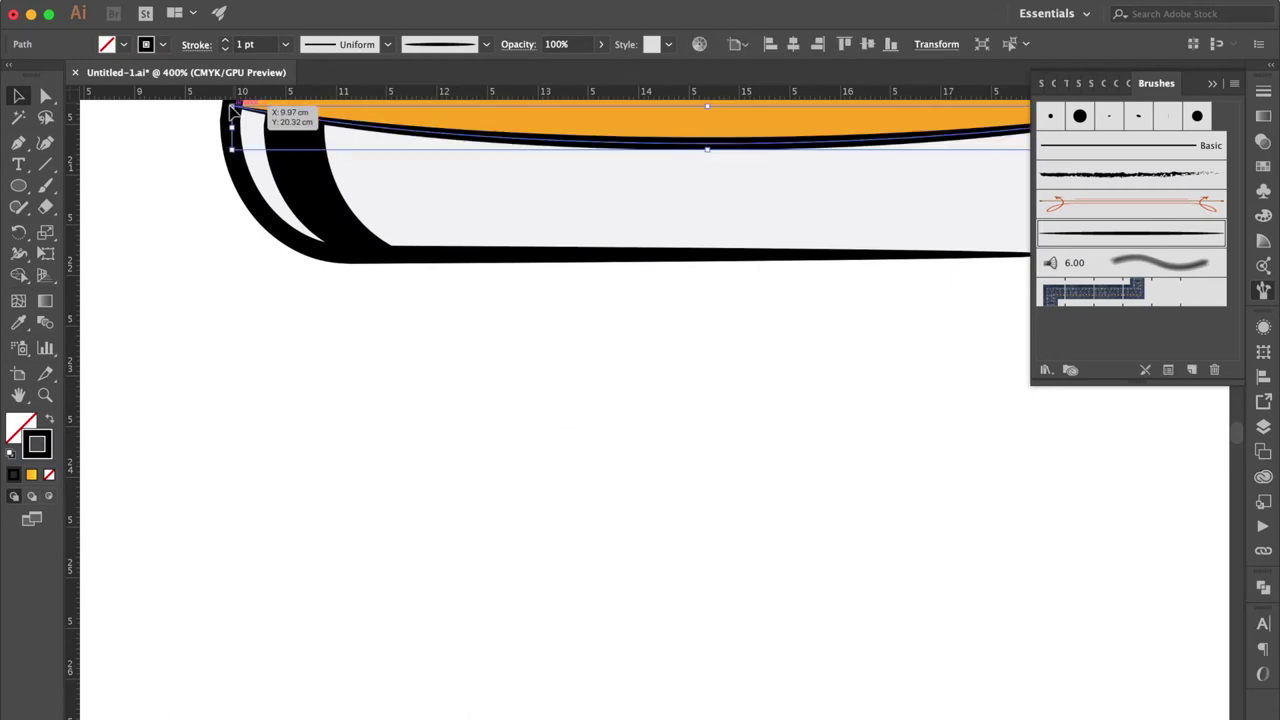
Step: Draw two short curved lines with the Pen tool at the beer's lower left, the inner one bending down to the base line
key("super+minus")
scroll(719, 537, "up", 3)
scroll(719, 537, "right", 3)
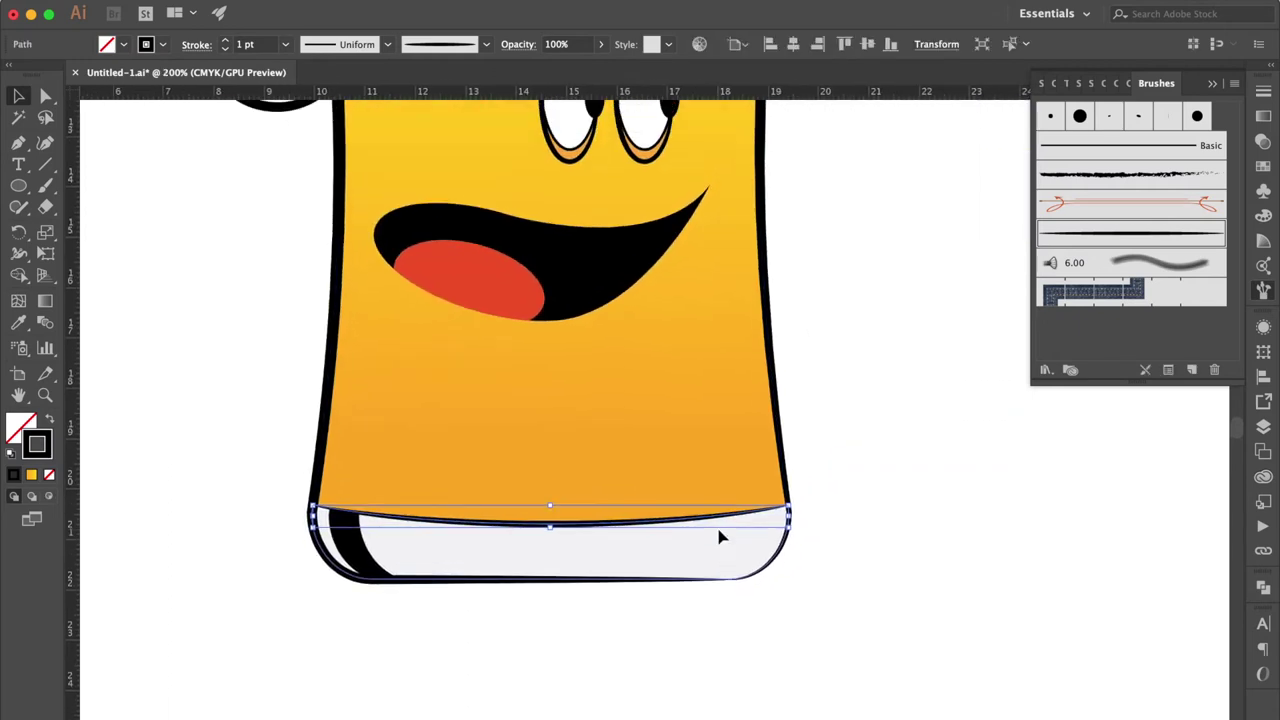
left_click(18, 142)
left_click(351, 375)
left_click_drag(337, 467, 325, 532)
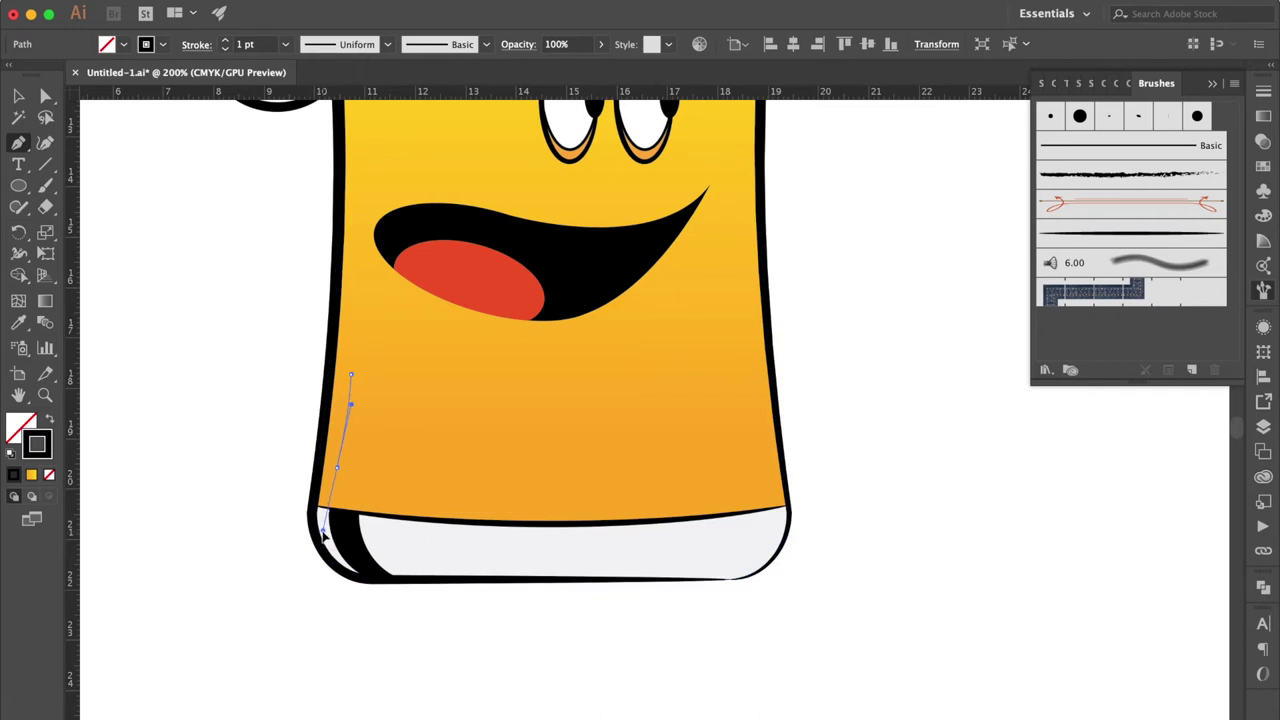
left_click(324, 536)
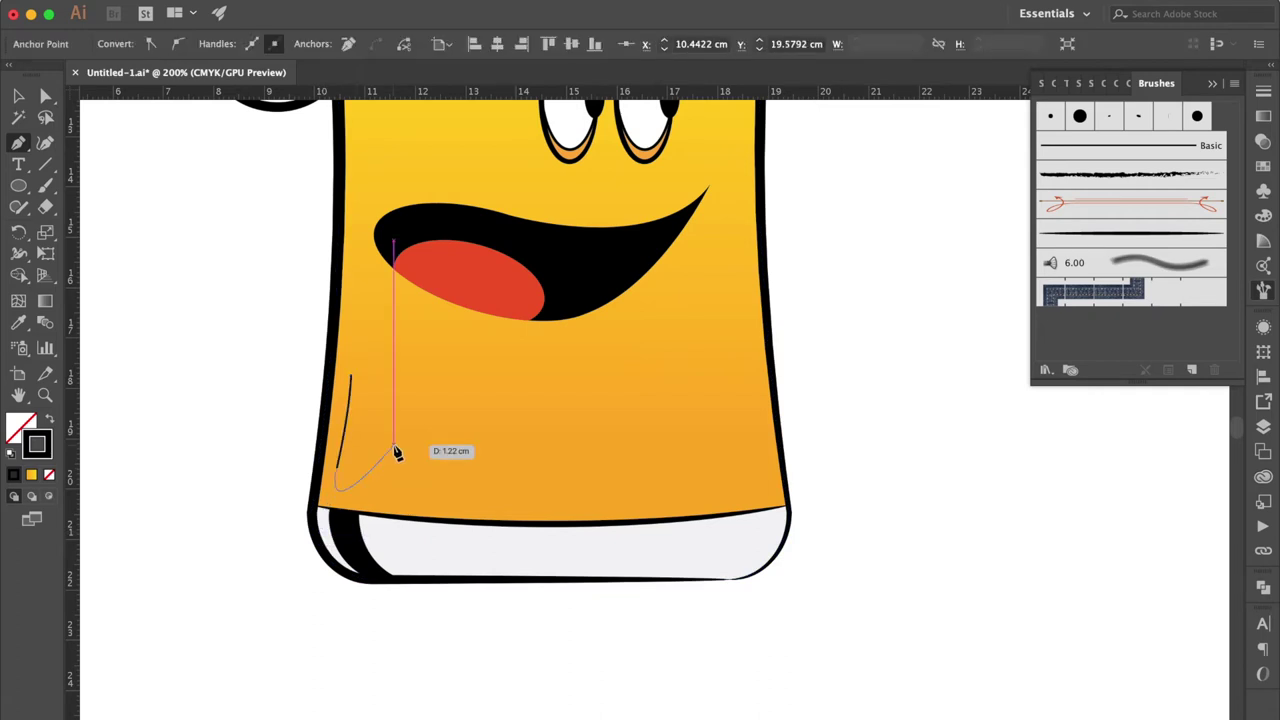
left_click(363, 421)
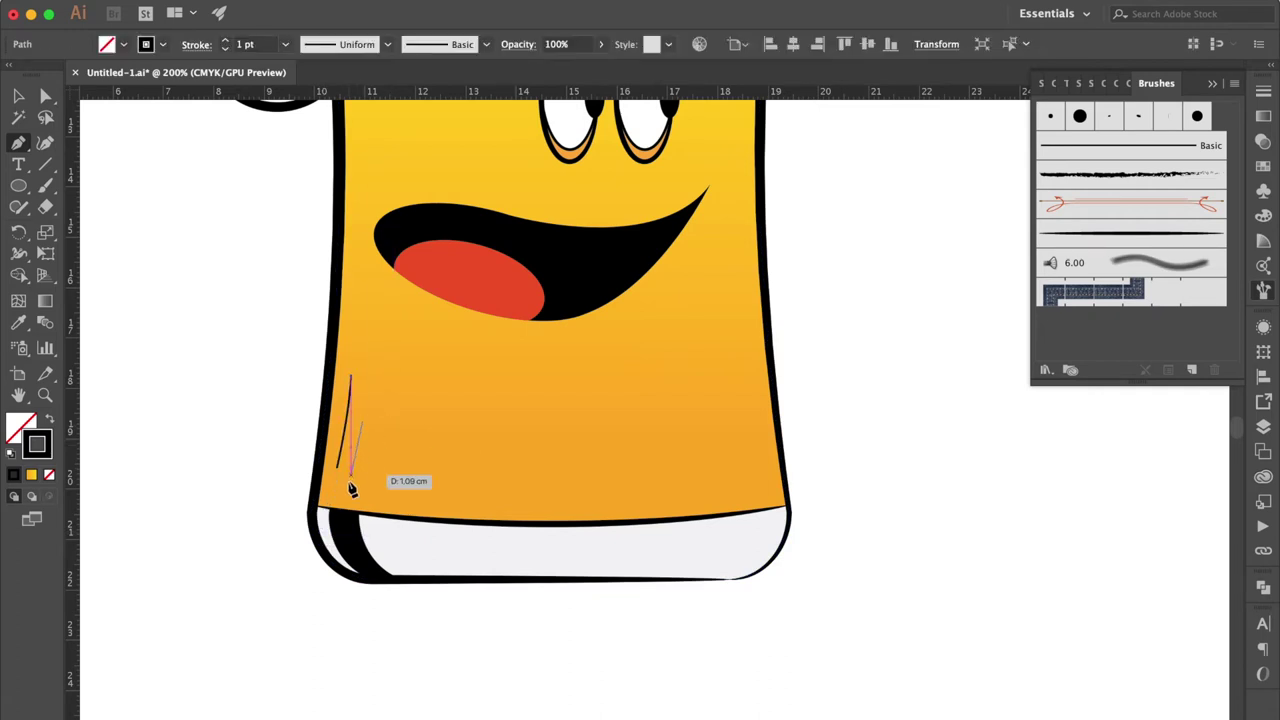
left_click_drag(351, 476, 349, 489)
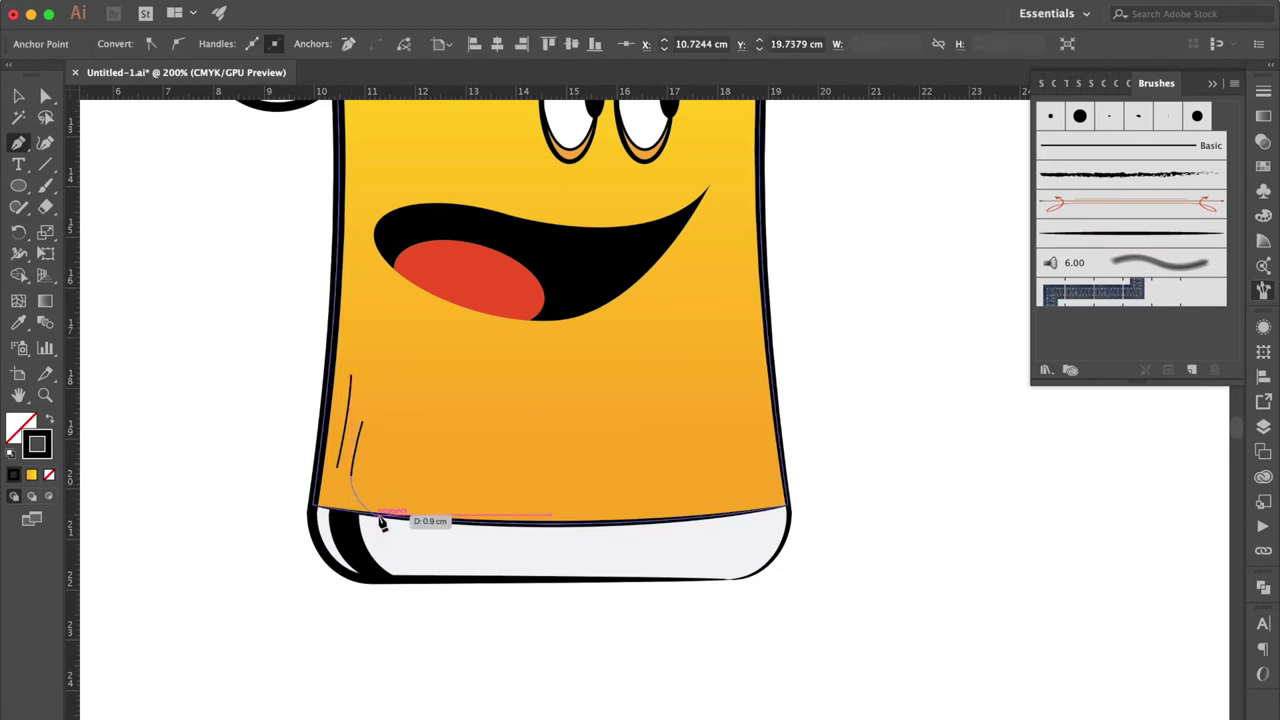
left_click(382, 520)
left_click_drag(379, 517, 379, 622)
left_click(307, 523, "super")
Step: Apply the tapered art brush to both short lines at the beer's lower left
left_click(15, 97)
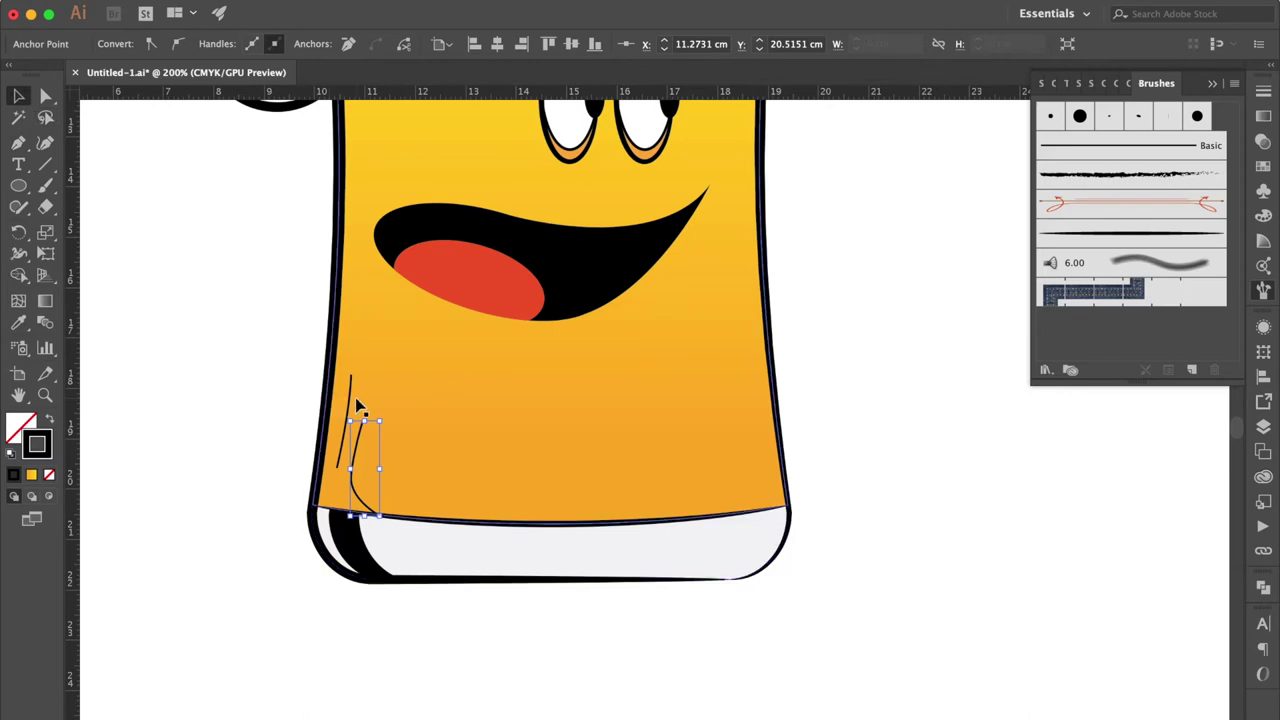
left_click(350, 400)
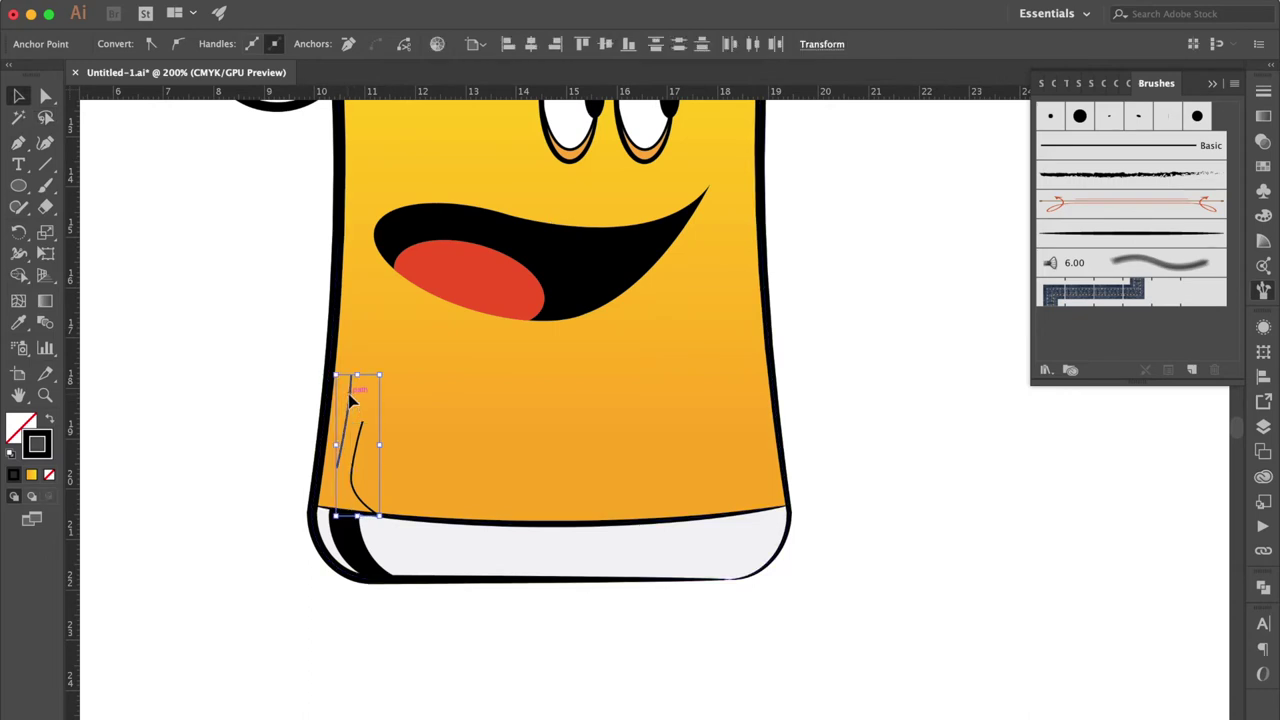
left_click(1110, 238)
left_click(934, 500)
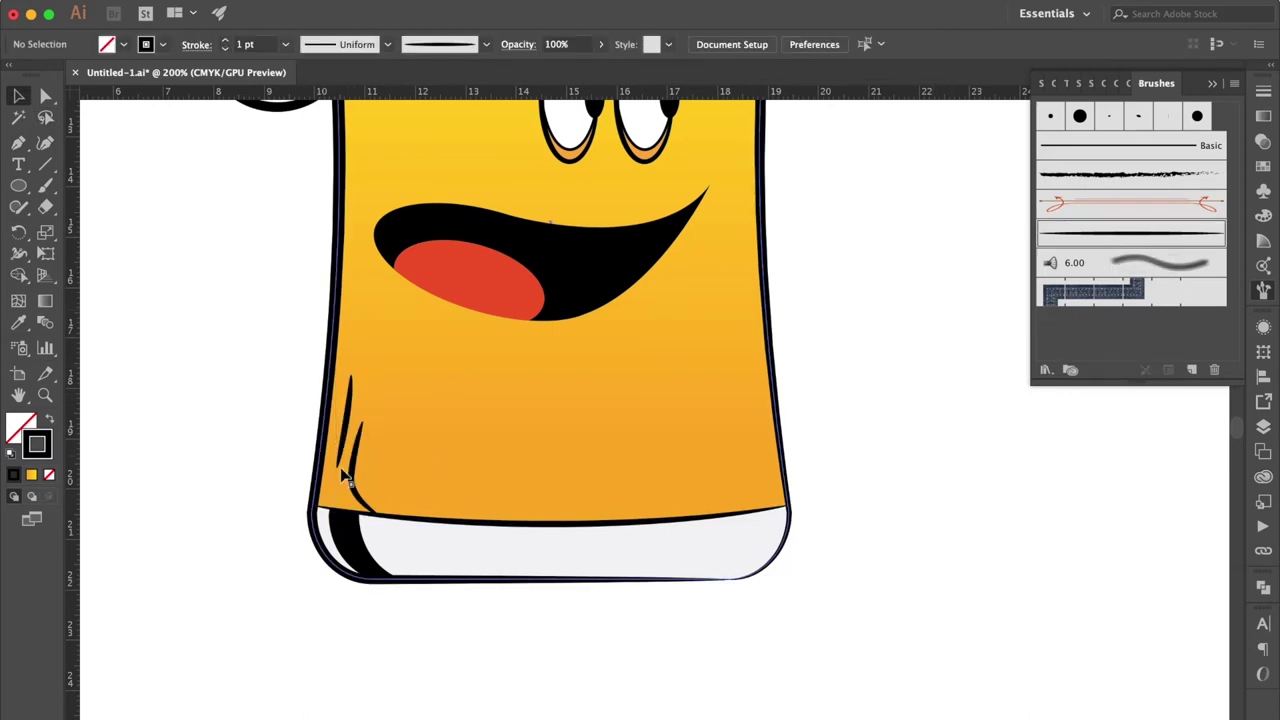
Step: Set the stroke weight of the inner bent line at the beer's lower left to 2 pt
left_click(337, 477)
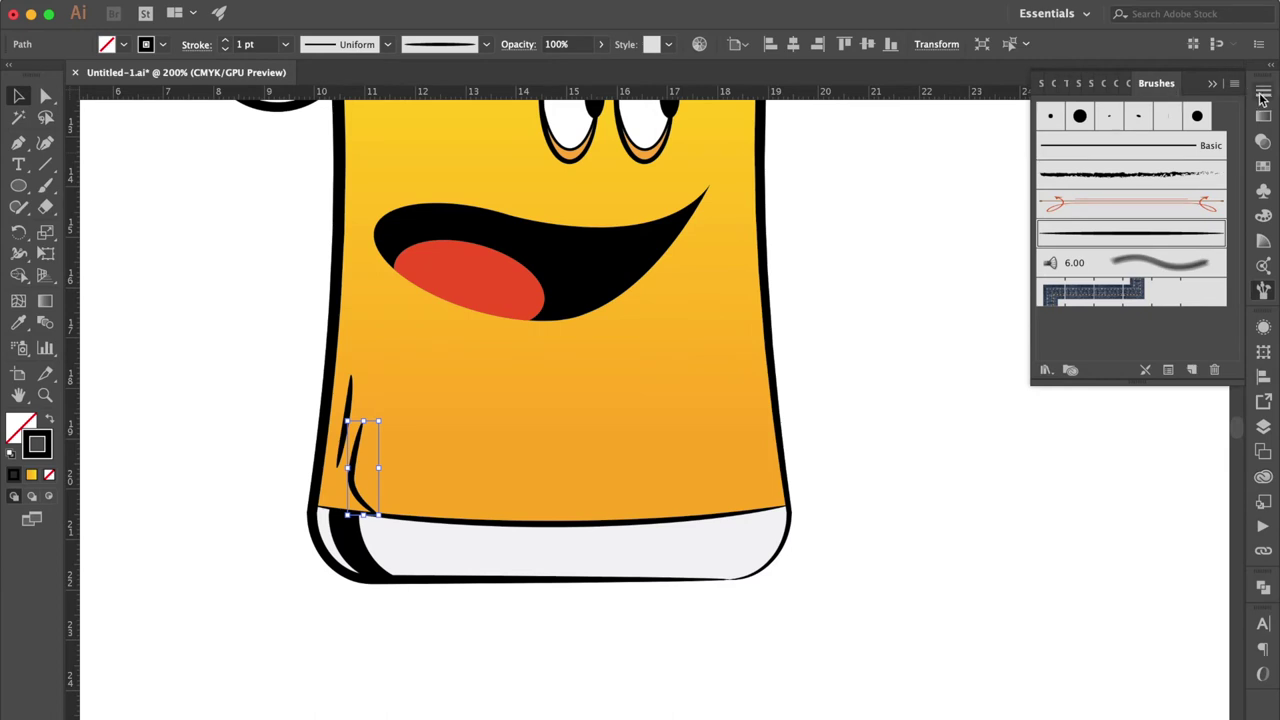
left_click(1263, 92)
left_click(1172, 111)
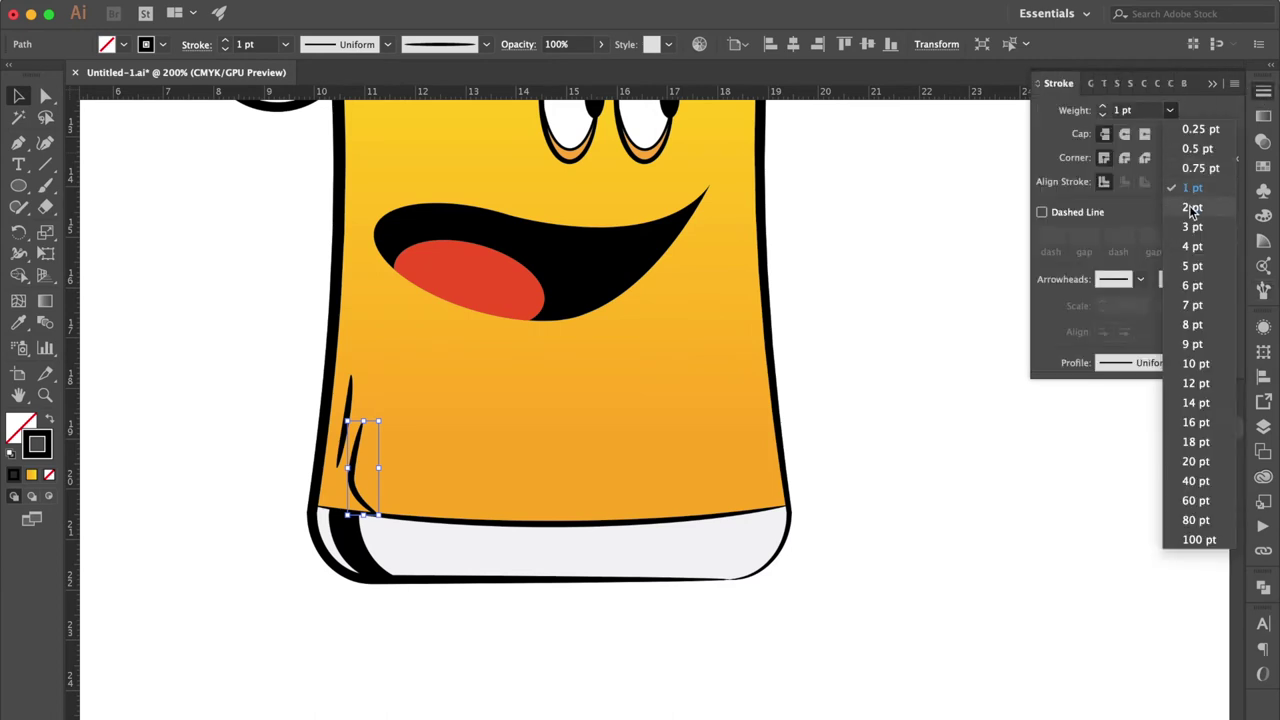
left_click(1204, 207)
left_click(893, 437)
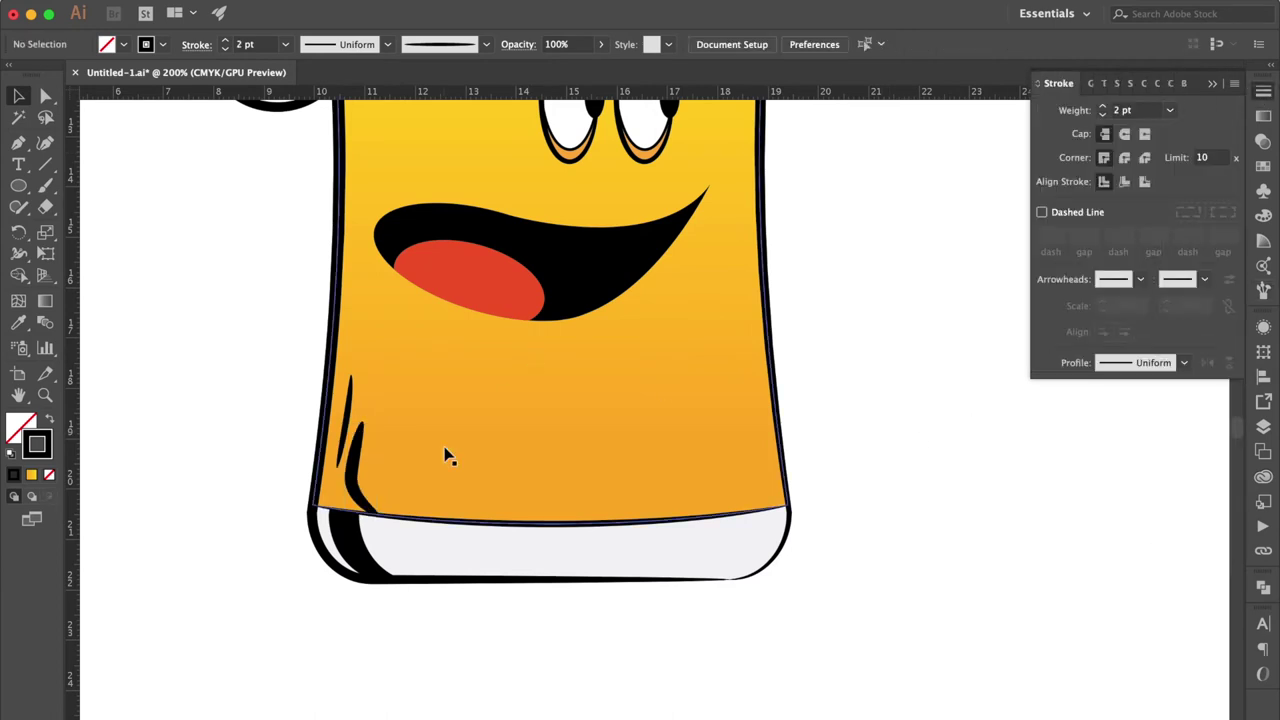
Step: Draw a curved line inside the base's lower right corner with the Pen tool and give it the tapered art brush
left_click(18, 142)
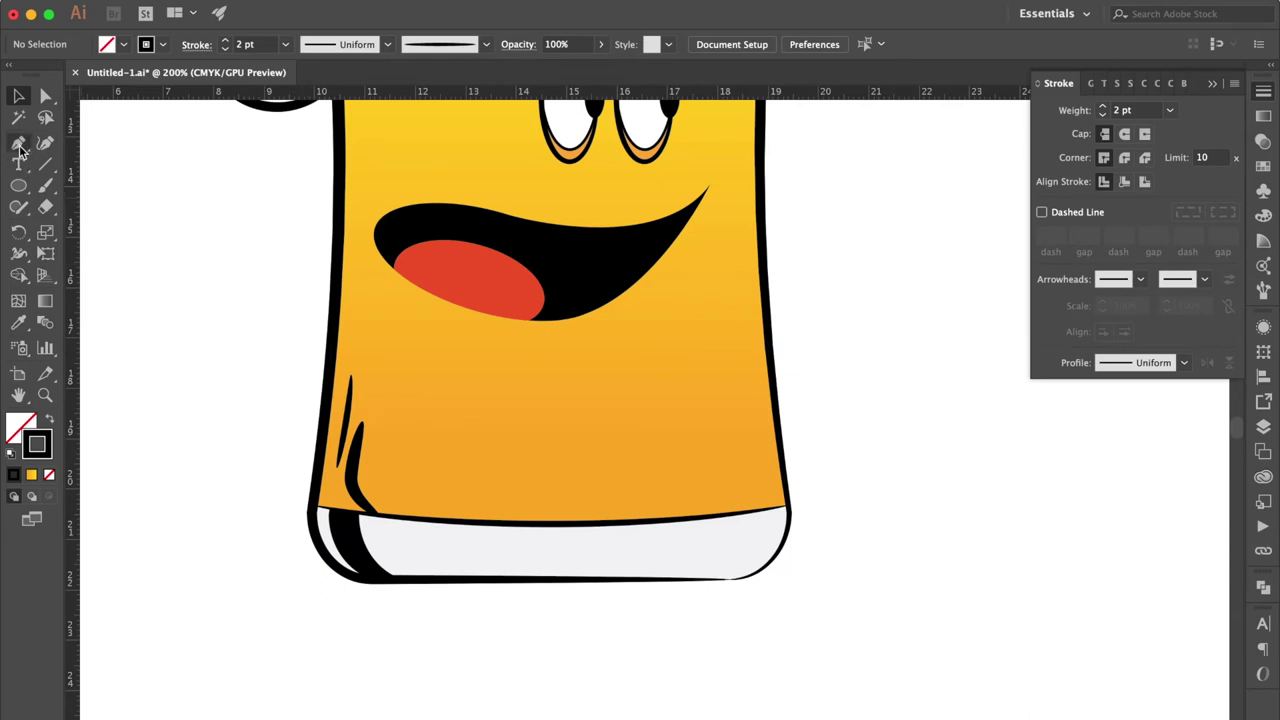
left_click(684, 562)
left_click_drag(768, 534, 790, 502)
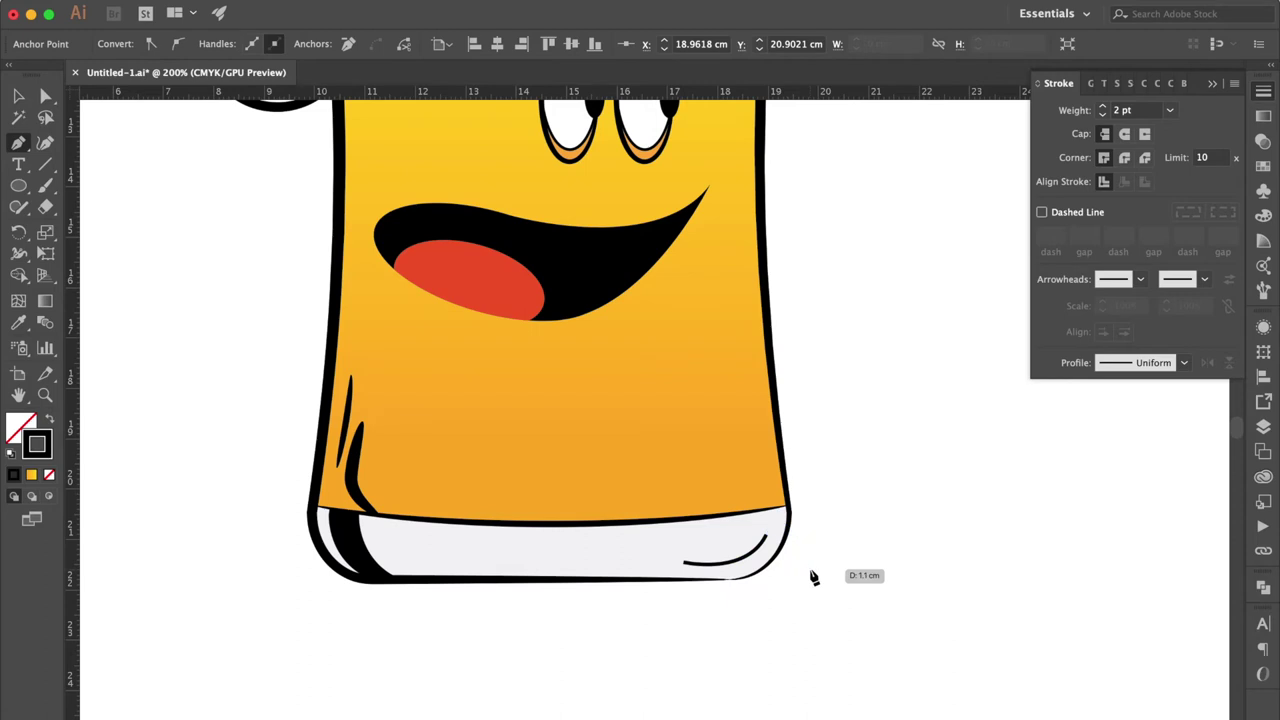
left_click(1185, 83)
left_click(18, 95)
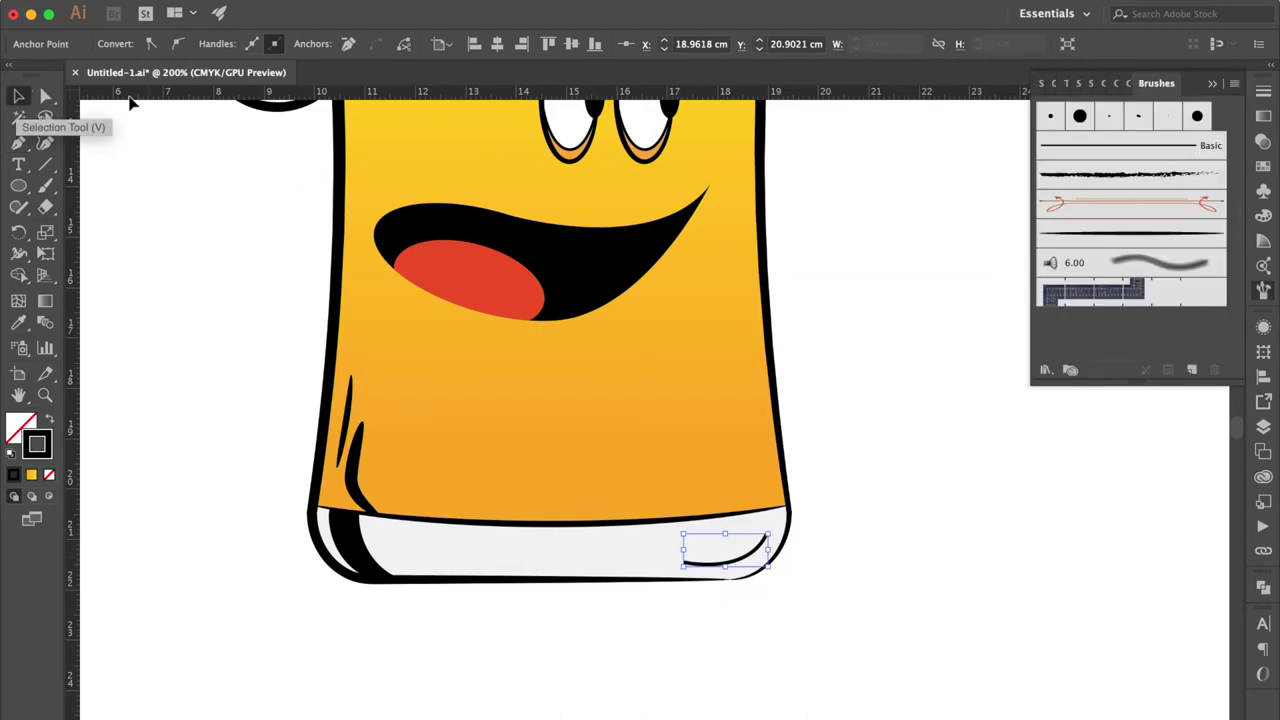
left_click(1090, 236)
left_click(913, 458)
Step: Set the stroke weight of the curved line between the beer and the glass base to 1.5 pt
key("super+minus")
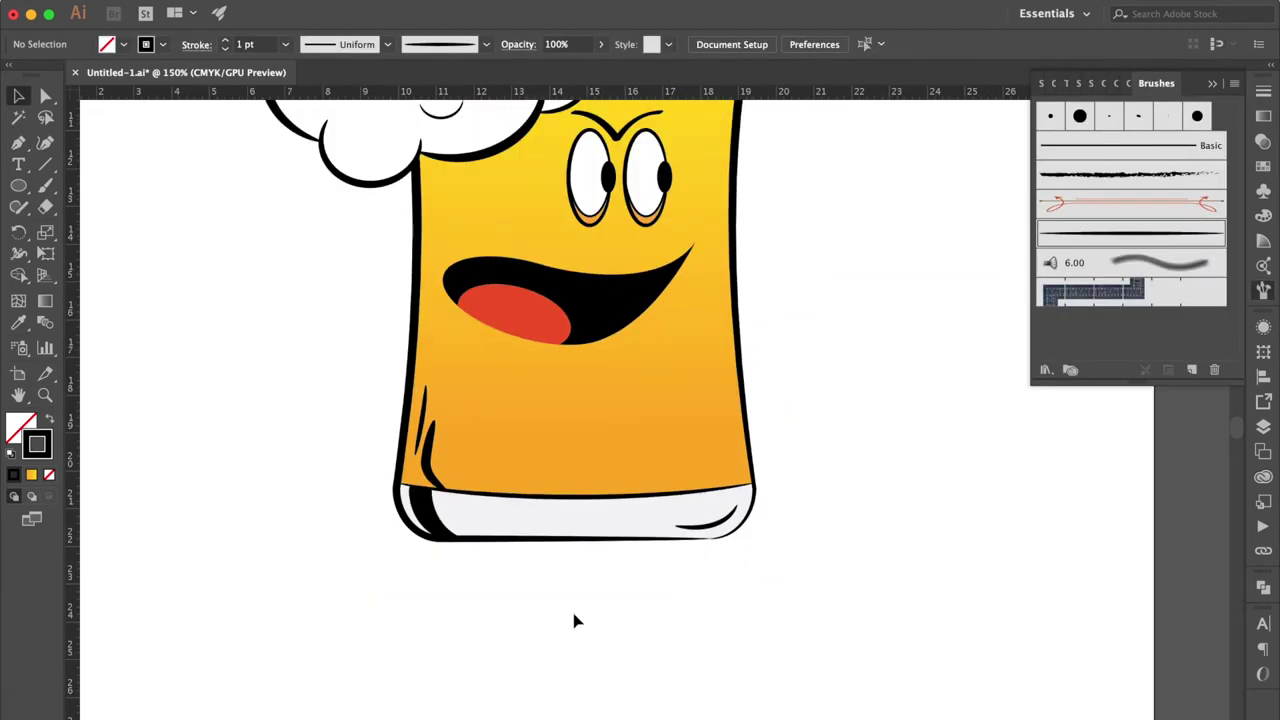
left_click(614, 496)
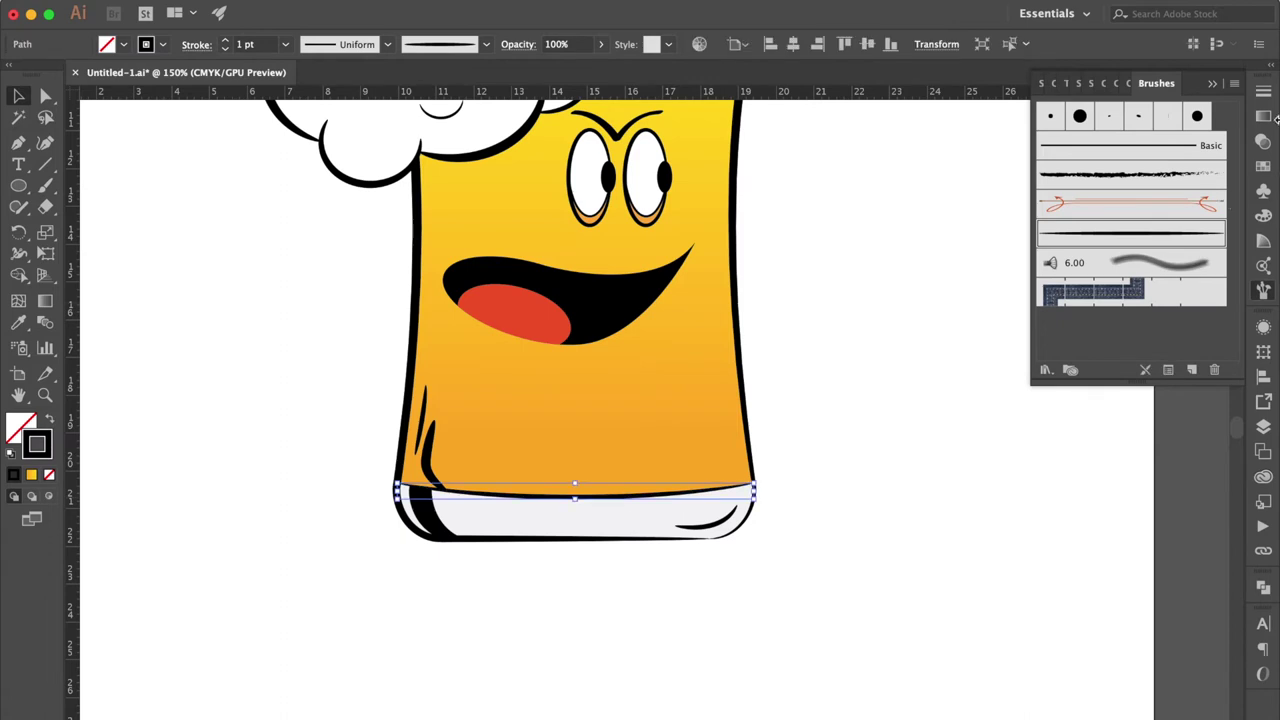
left_click(1265, 93)
left_click(1142, 111)
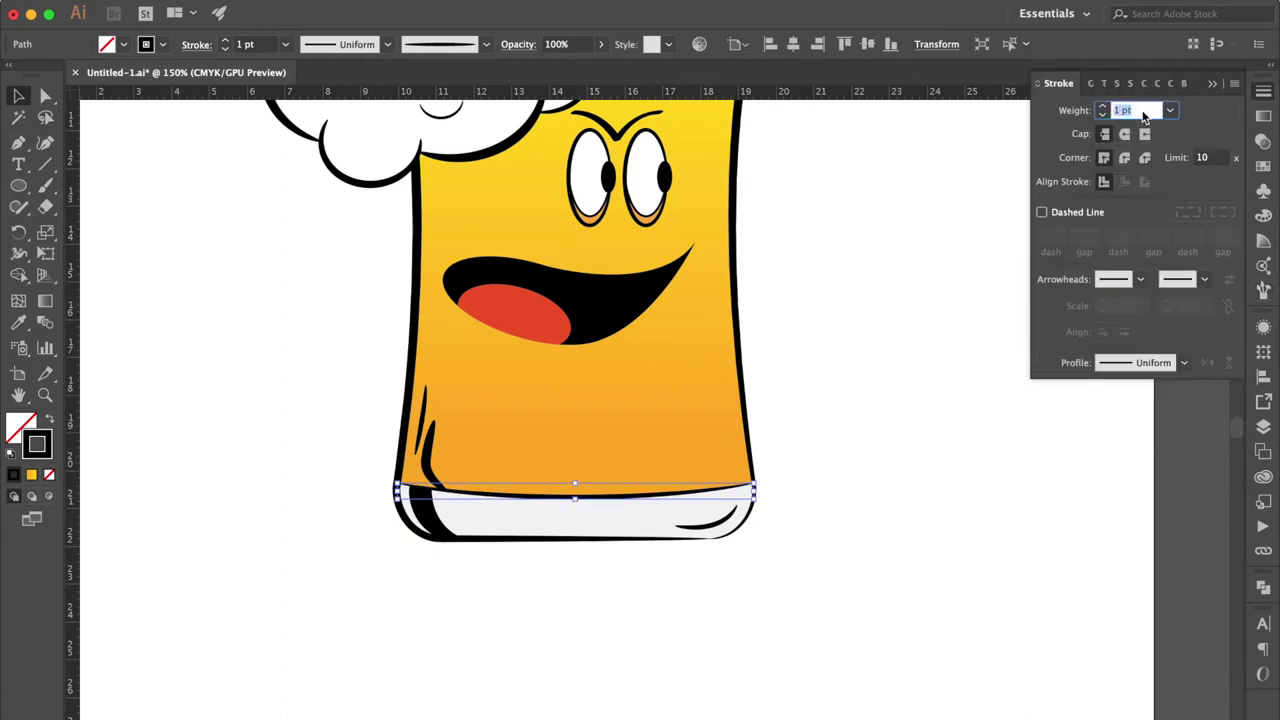
type("1.5")
key("Return")
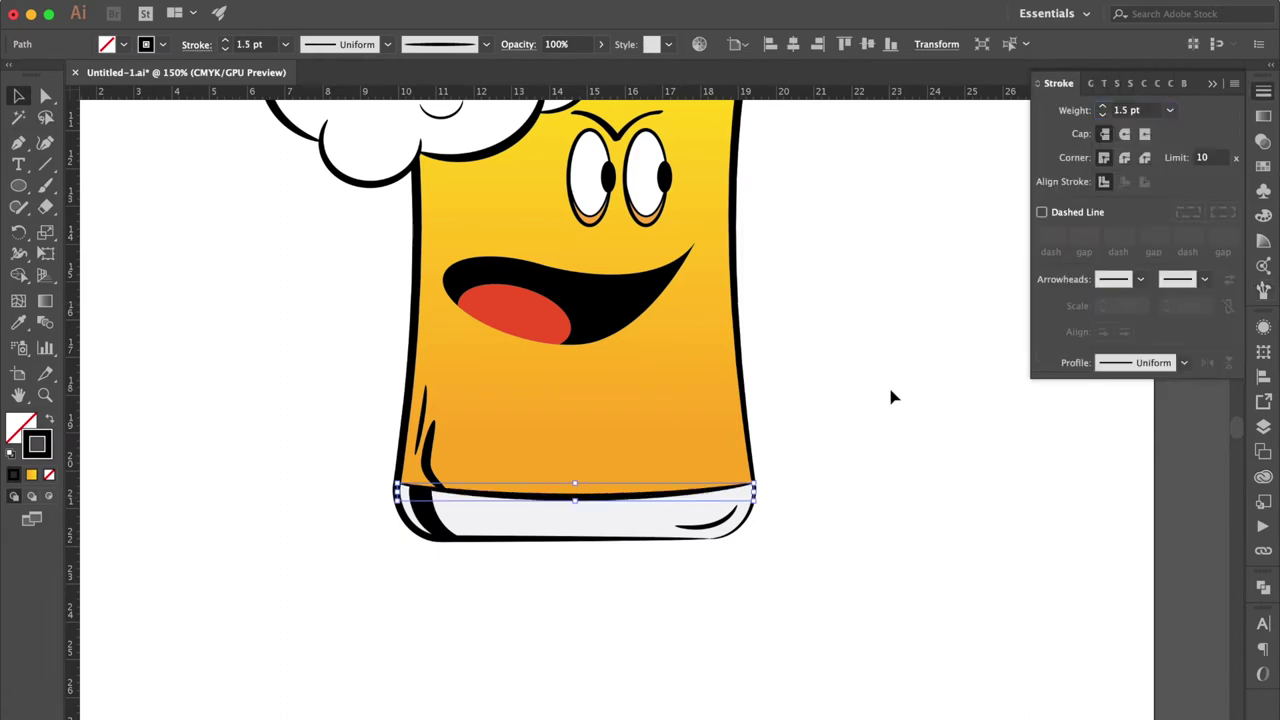
left_click(853, 459)
Step: Draw a tall, fully rounded rectangle about 1.06 × 3.32 cm in the artboard's upper-left area as the first finger
key("ctrl+0")
left_click(20, 188)
left_click_drag(20, 188, 80, 206)
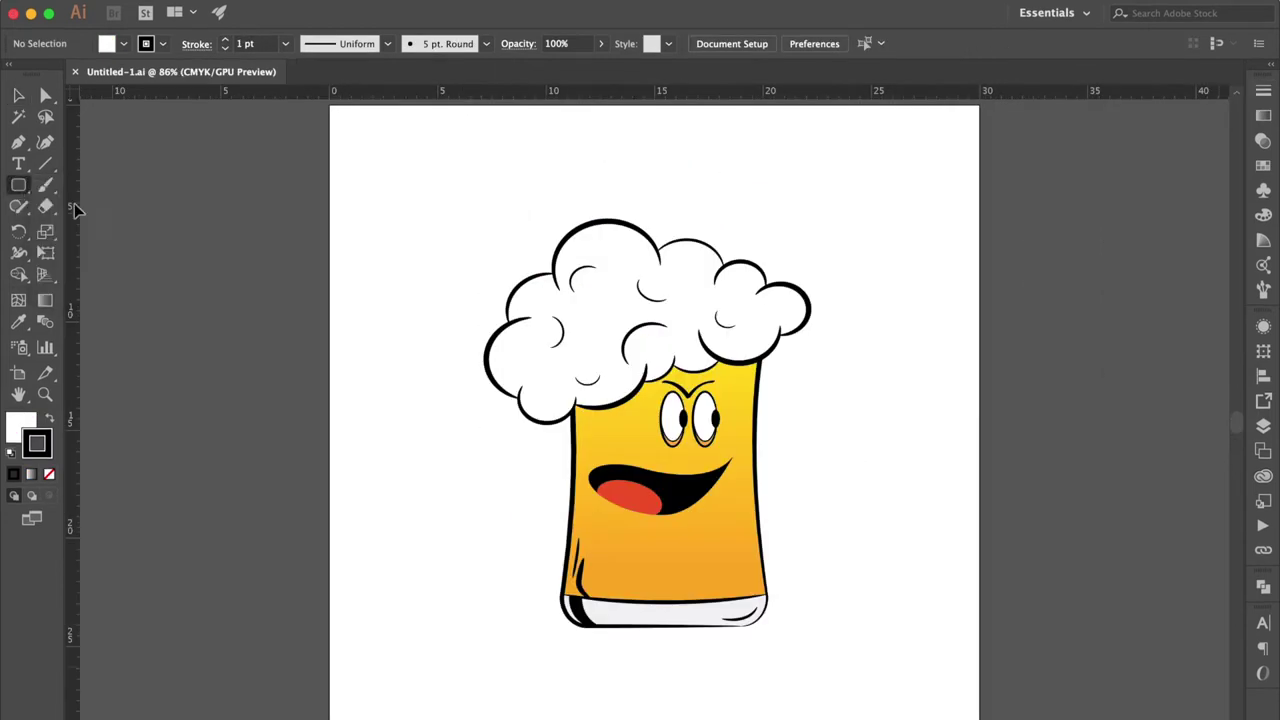
left_click_drag(366, 196, 389, 267)
left_click(19, 96)
key("super+=")
key("super+=")
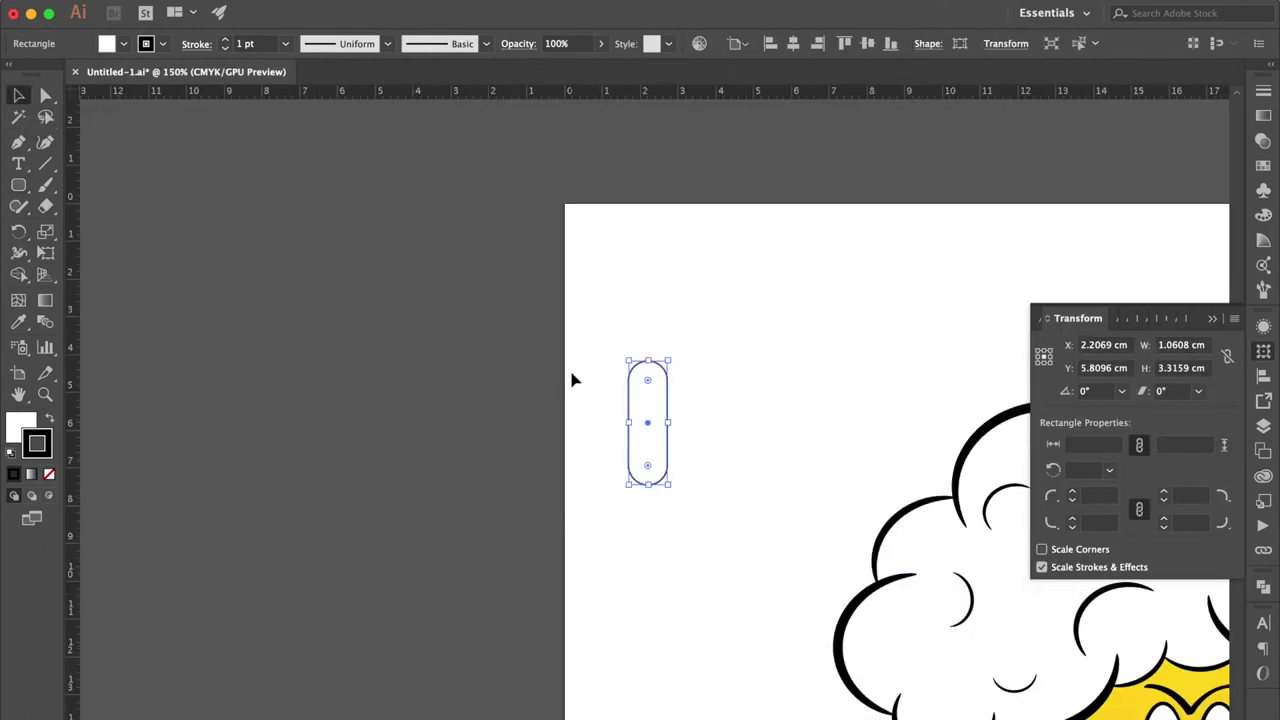
Step: Duplicate the rounded rectangle sideways three times with even spacing to form a row of four overlapping fingers
scroll(572, 374, "right", 4)
scroll(572, 374, "down", 2)
scroll(572, 378, "down", 2)
left_click_drag(316, 242, 343, 240)
key("cmd+d")
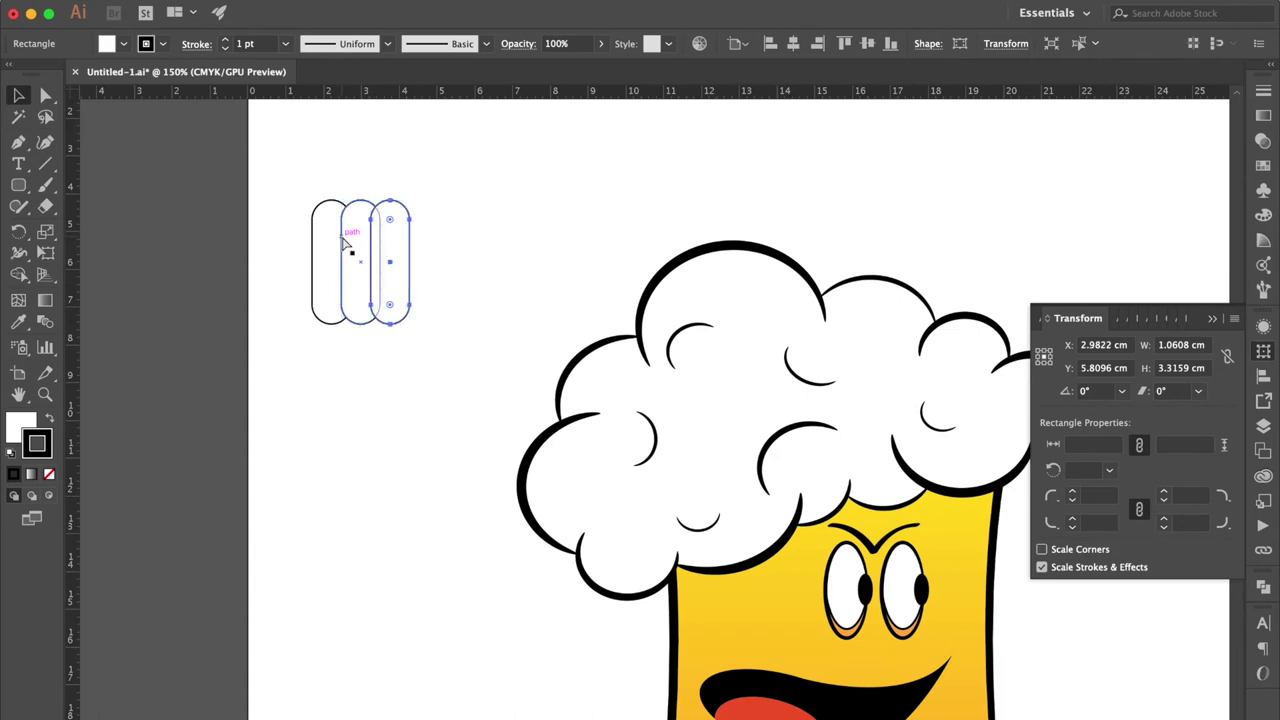
key("cmd+d")
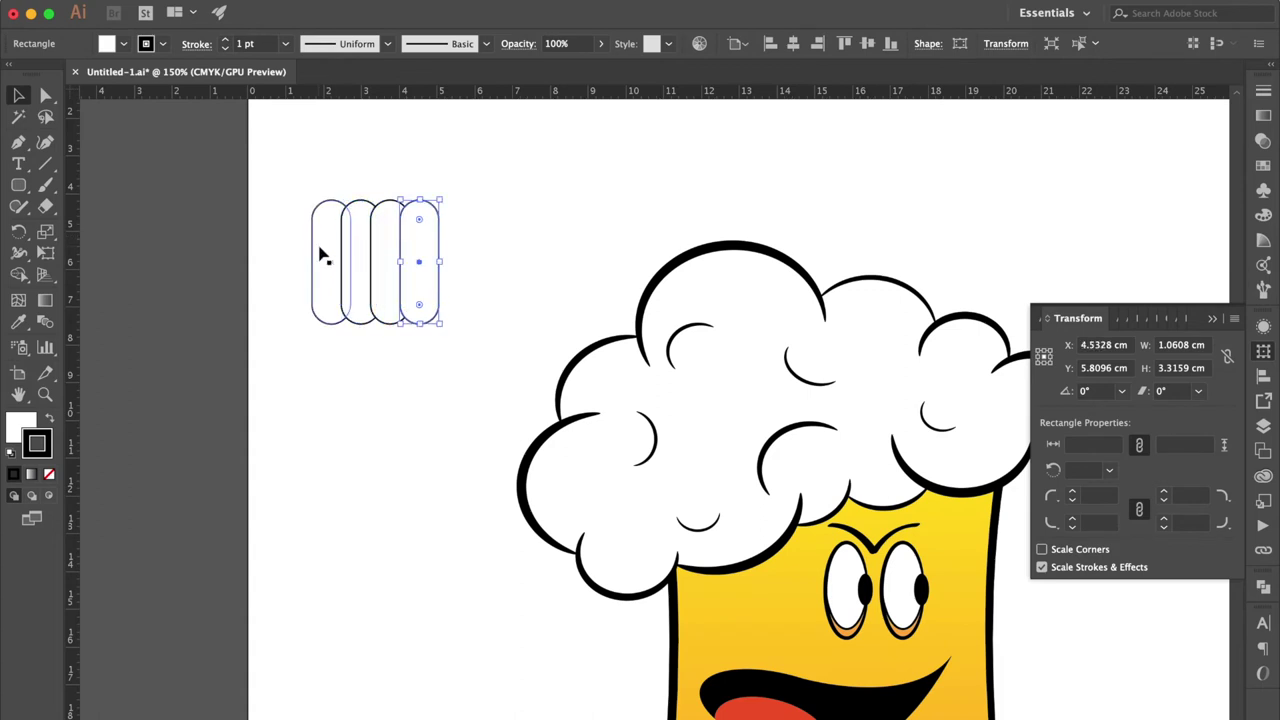
Step: Nudge the two outer fingers slightly down relative to the middle ones
left_click(325, 256)
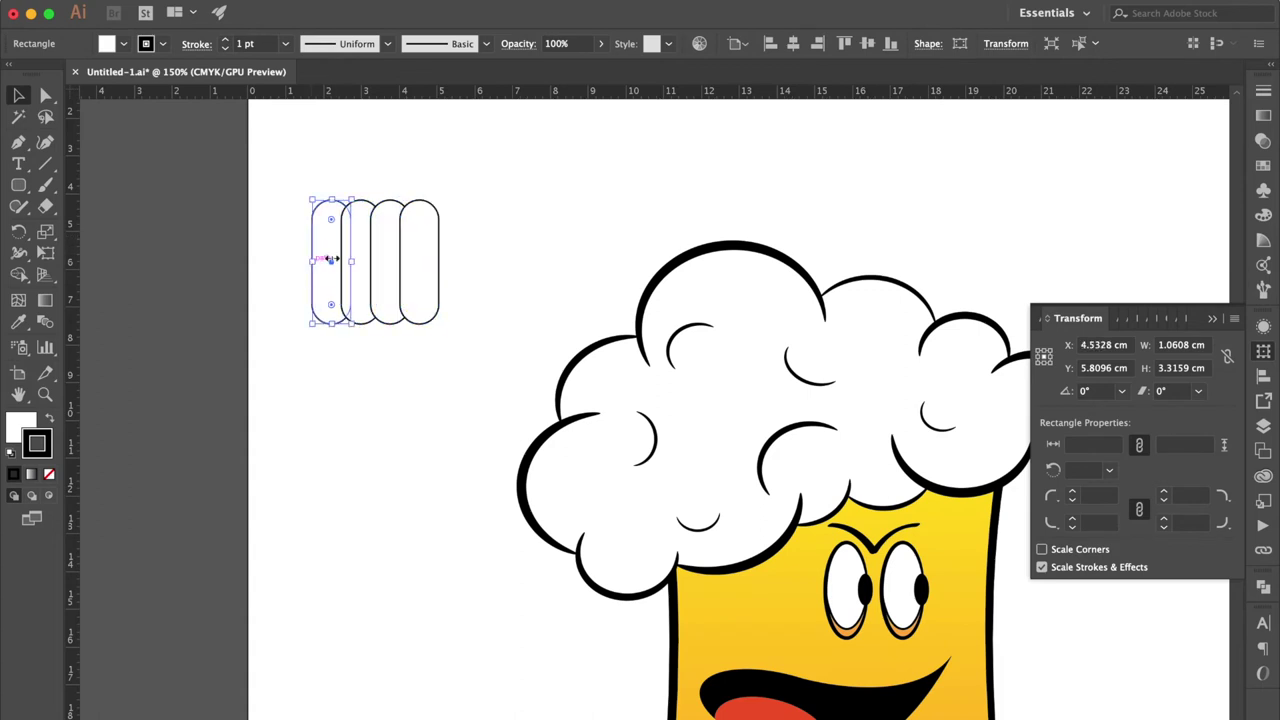
left_click(418, 252, "shift")
key("Down")
key("Down")
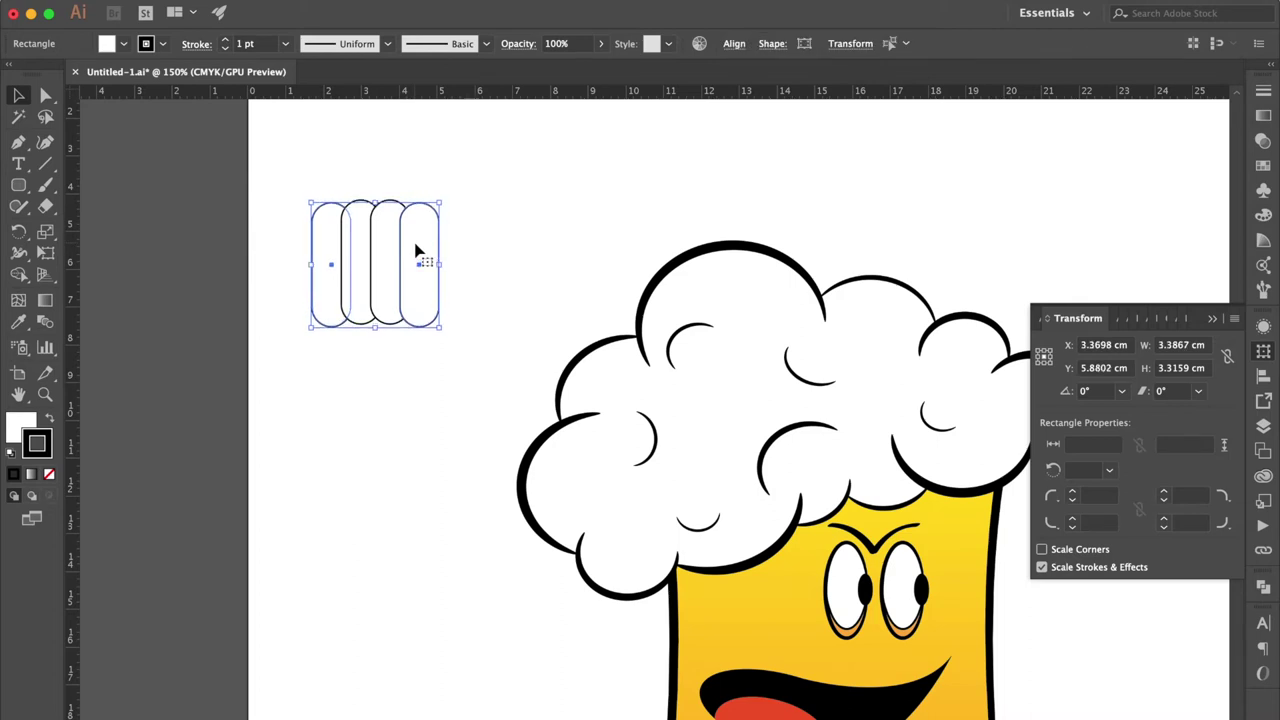
left_click(533, 193)
Step: Draw an ellipse over the lower part of the fingers as the palm, sized to about 3.69 × 2.89 cm
scroll(478, 253, "down", 2)
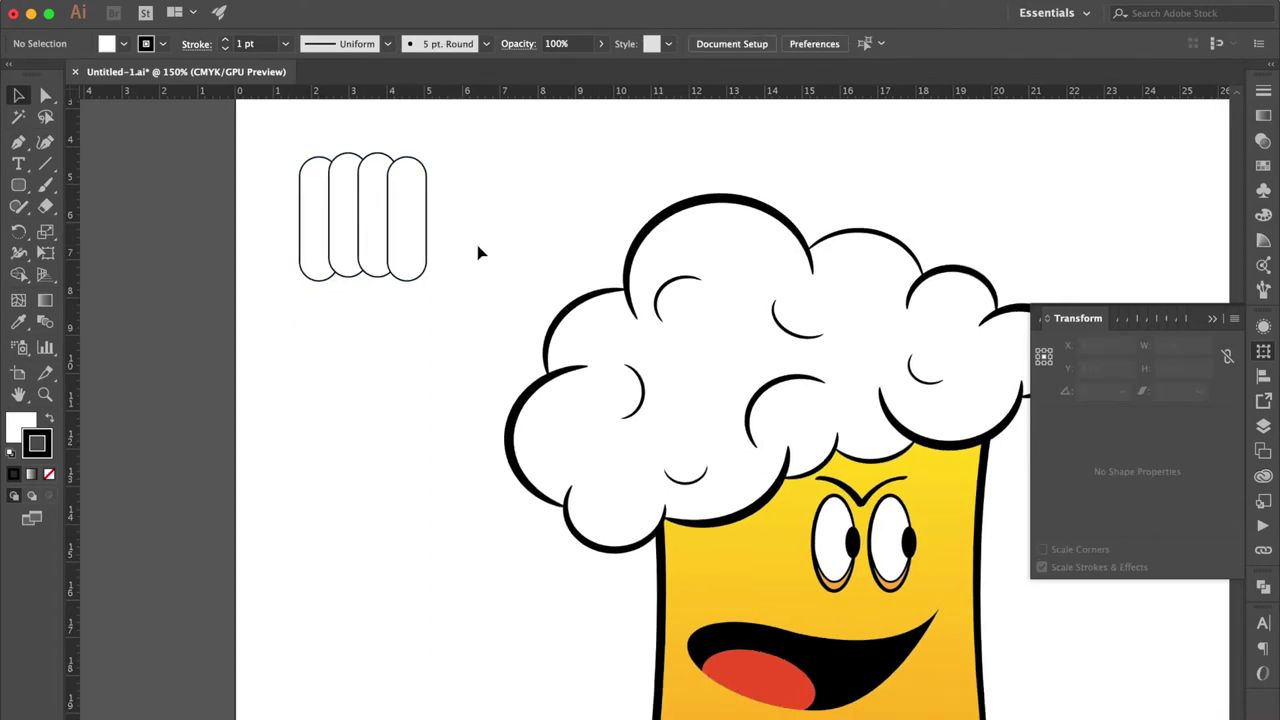
left_click_drag(17, 190, 80, 226)
mouse_move(284, 207)
left_mouse_down()
mouse_move(429, 277)
mouse_move(428, 321)
mouse_move(357, 307)
left_mouse_up()
left_click(18, 95)
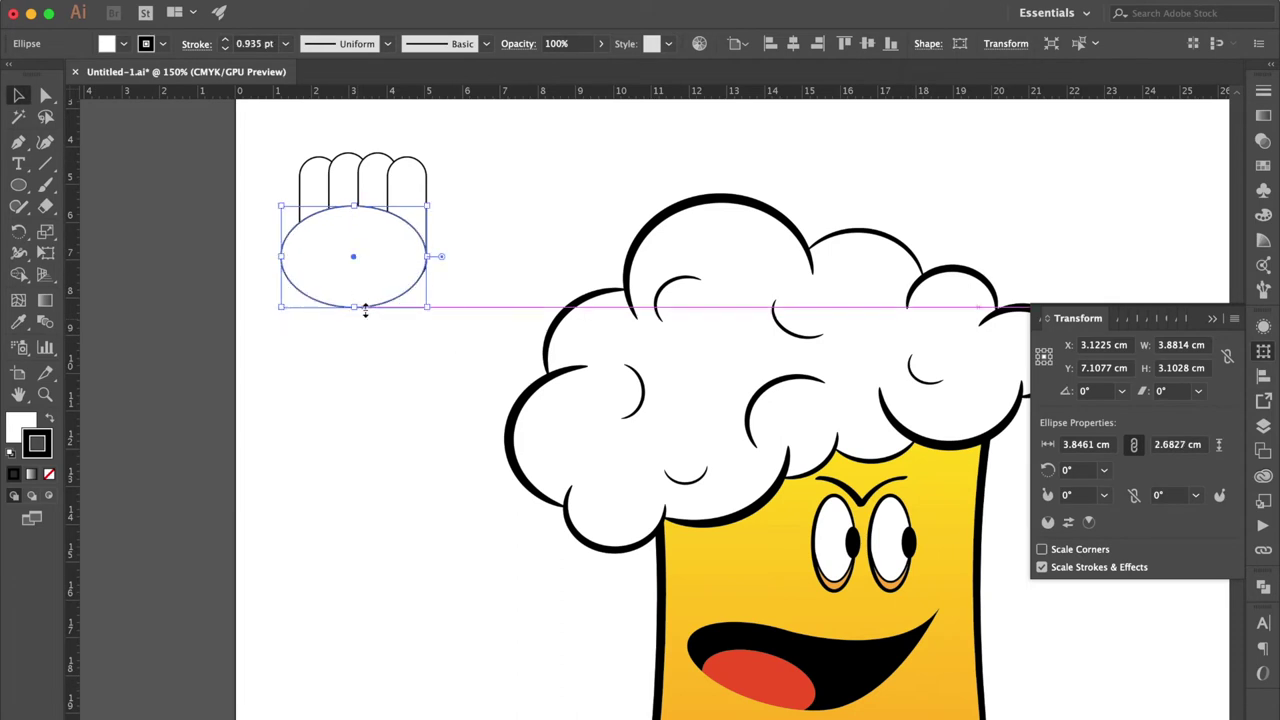
left_click_drag(281, 206, 287, 197)
Step: Remove the stroke from all finger and palm shapes and fill them with the lightest grey swatch
key("super+plus")
key("super+plus")
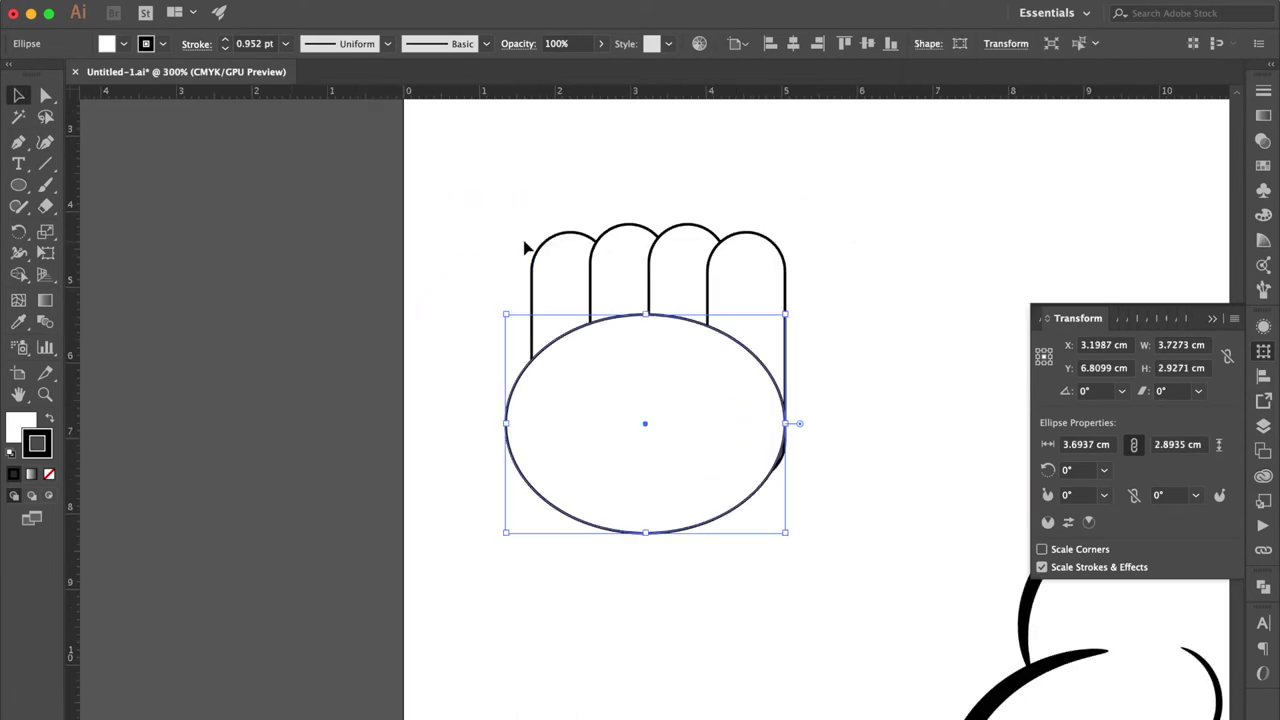
key("super+a")
scroll(826, 454, "right", 5)
scroll(826, 454, "down", 1)
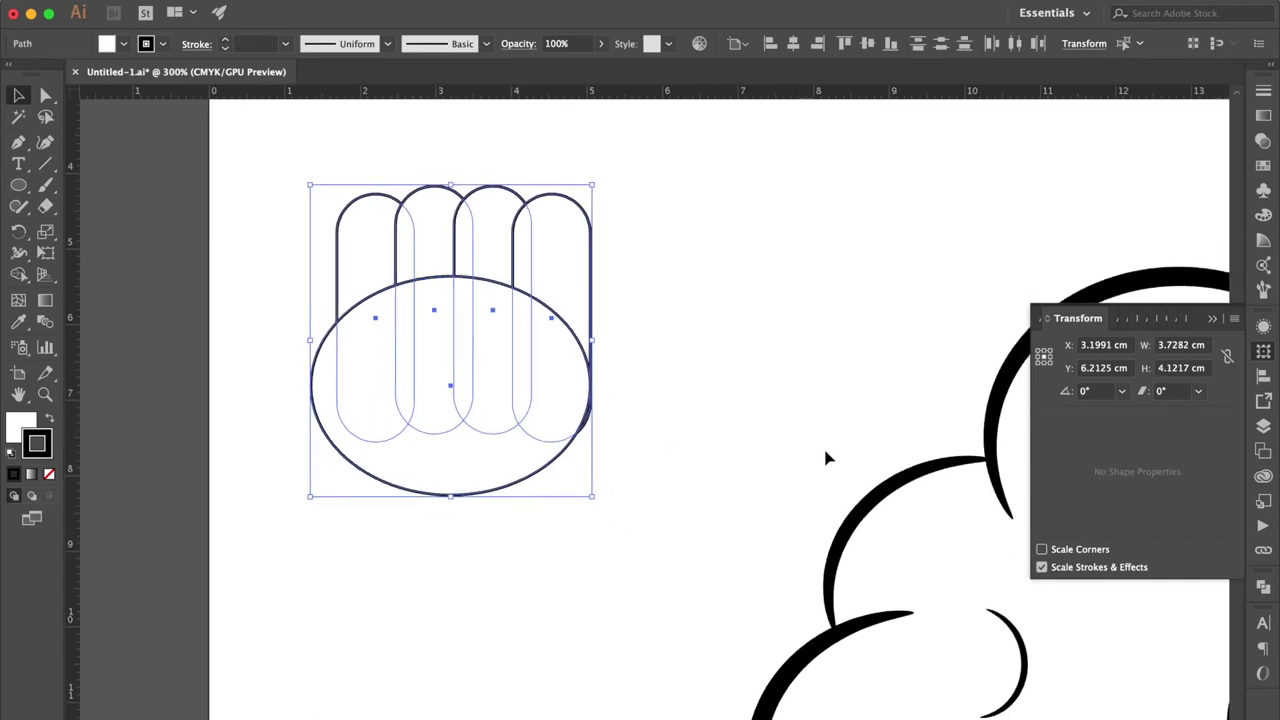
left_click(49, 476)
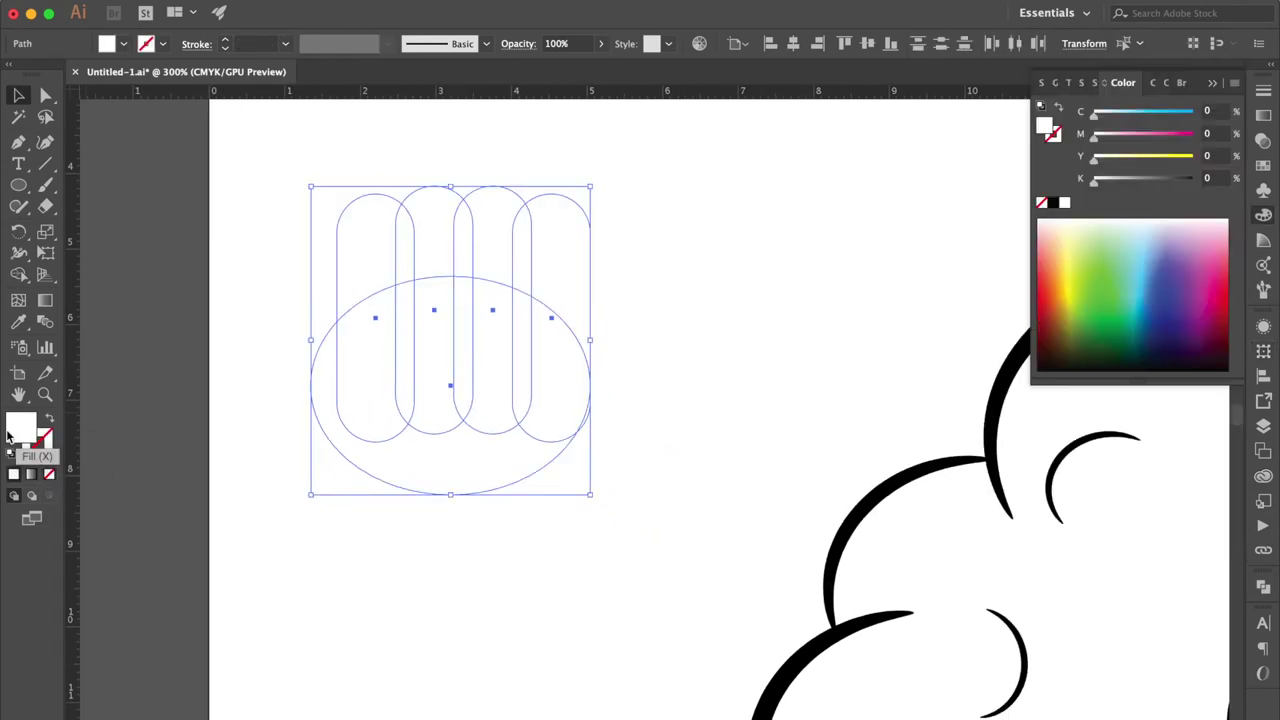
left_click(1263, 166)
left_click(1179, 192)
left_click(670, 258)
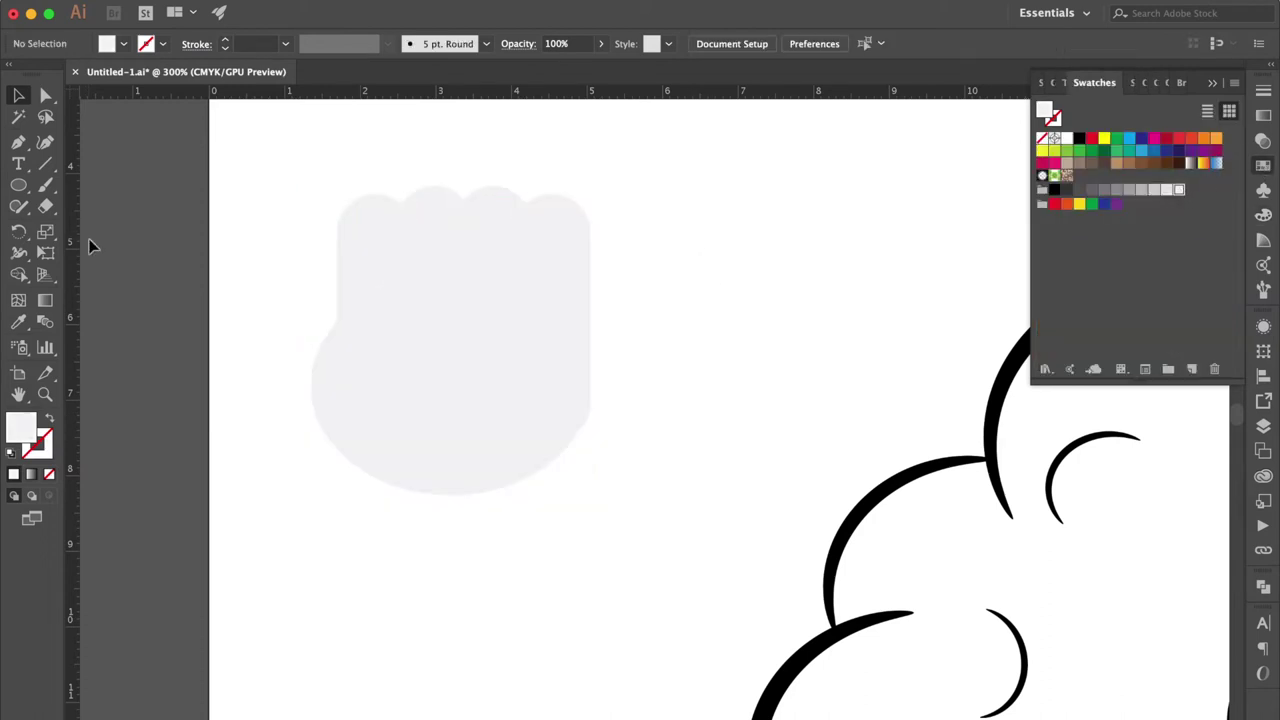
Step: Draw a tall ellipse about 1.22 × 2.98 cm and position it over the leftmost finger to round the hand's outer edge
left_click(18, 186)
left_click_drag(337, 241, 430, 466)
left_click(19, 96)
left_click_drag(414, 323, 382, 233)
left_click(700, 266)
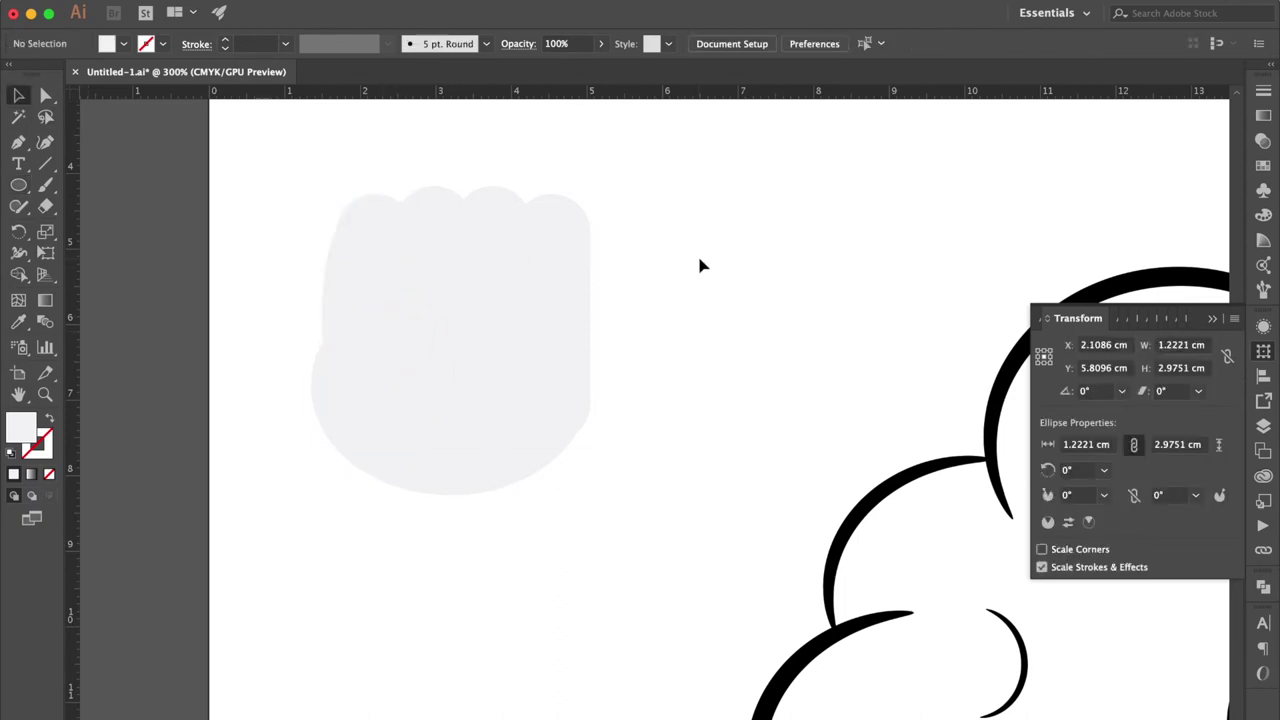
scroll(368, 273, "up", 2)
scroll(368, 273, "up", 2)
left_click_drag(433, 235, 429, 231)
left_click(329, 277)
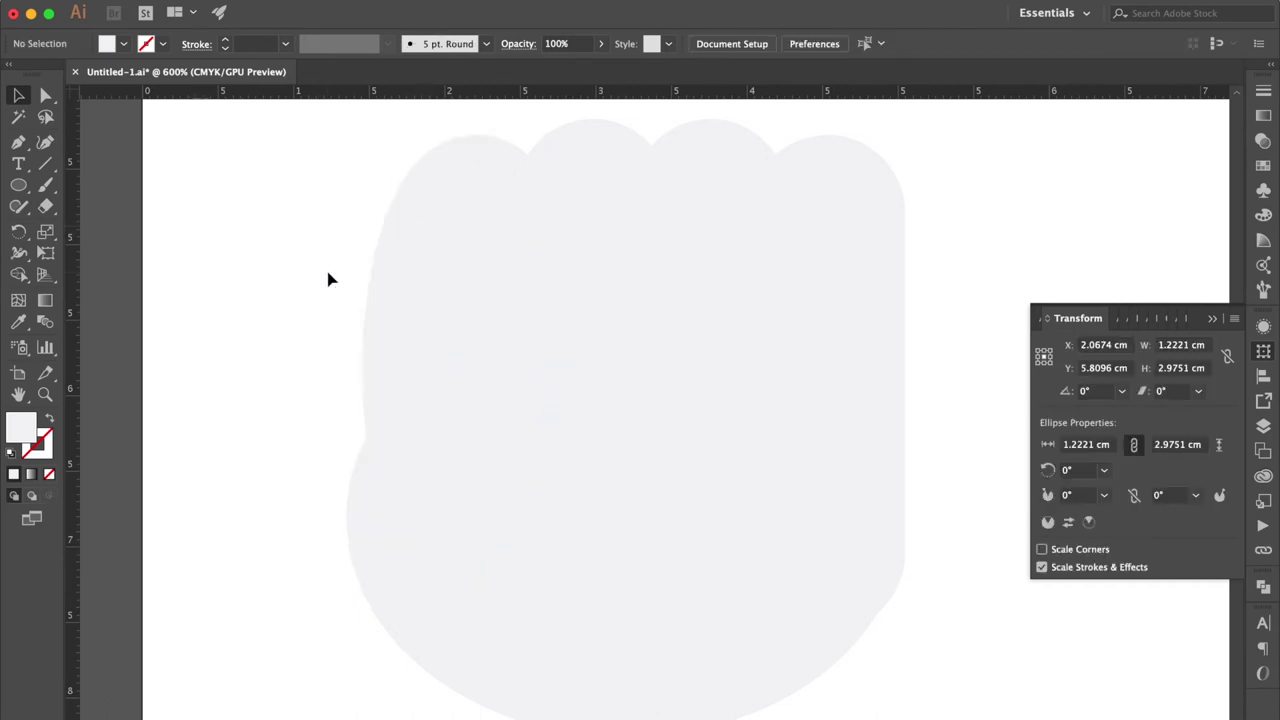
Step: Duplicate the tall ellipse onto the rightmost finger to round that side of the hand
scroll(329, 277, "right", 3)
left_click_drag(346, 283, 734, 331)
left_click(852, 266)
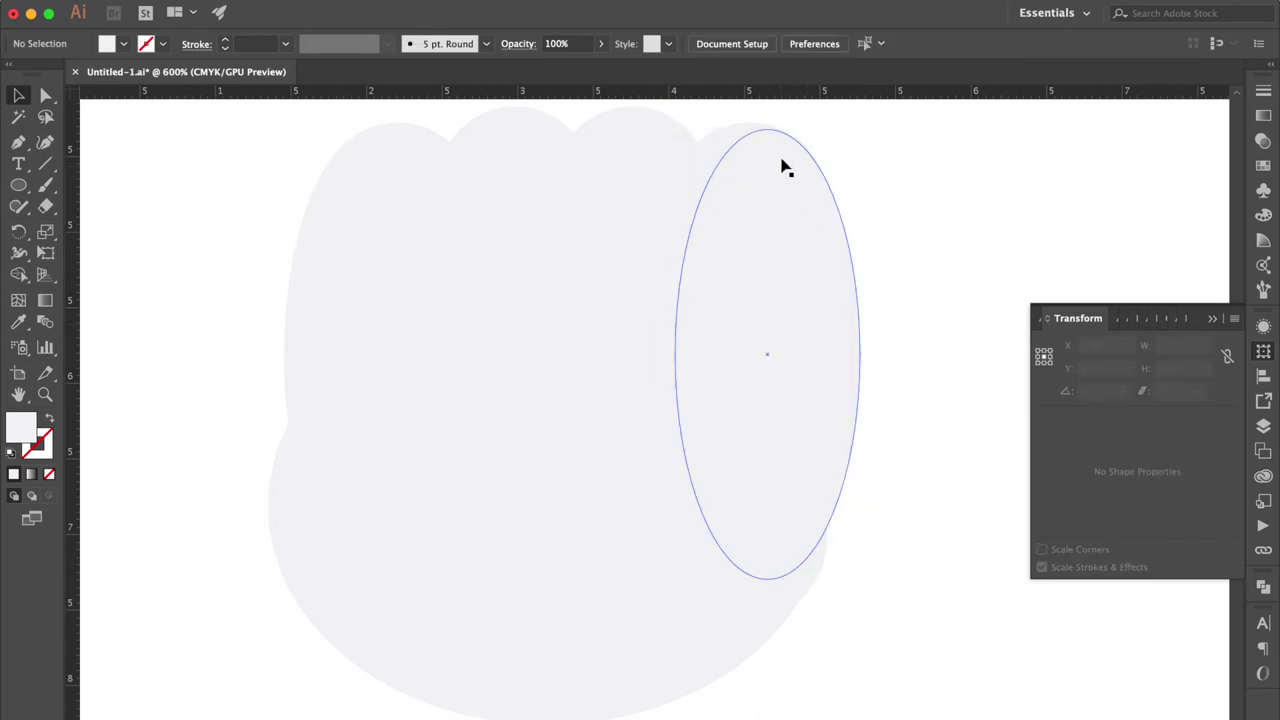
Step: Nudge the two middle fingers slightly up
key("super+minus")
scroll(914, 361, "down", 1)
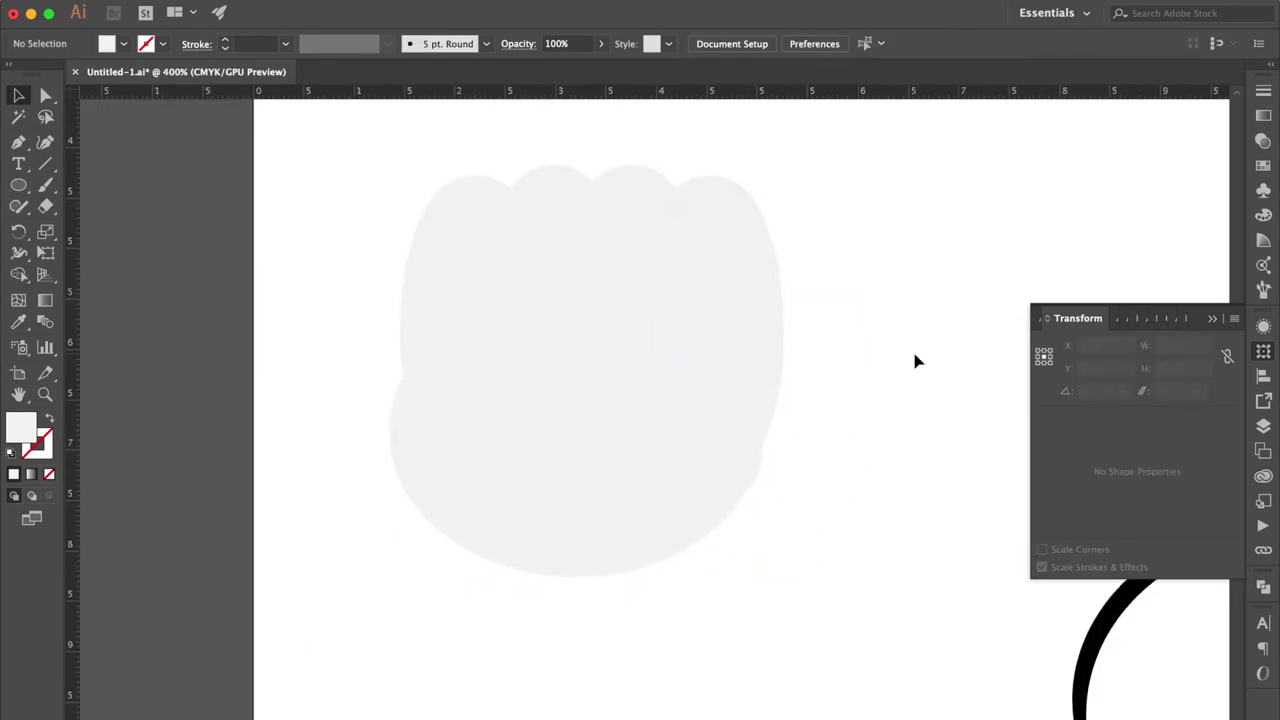
left_click(603, 218)
left_click(623, 218, "shift")
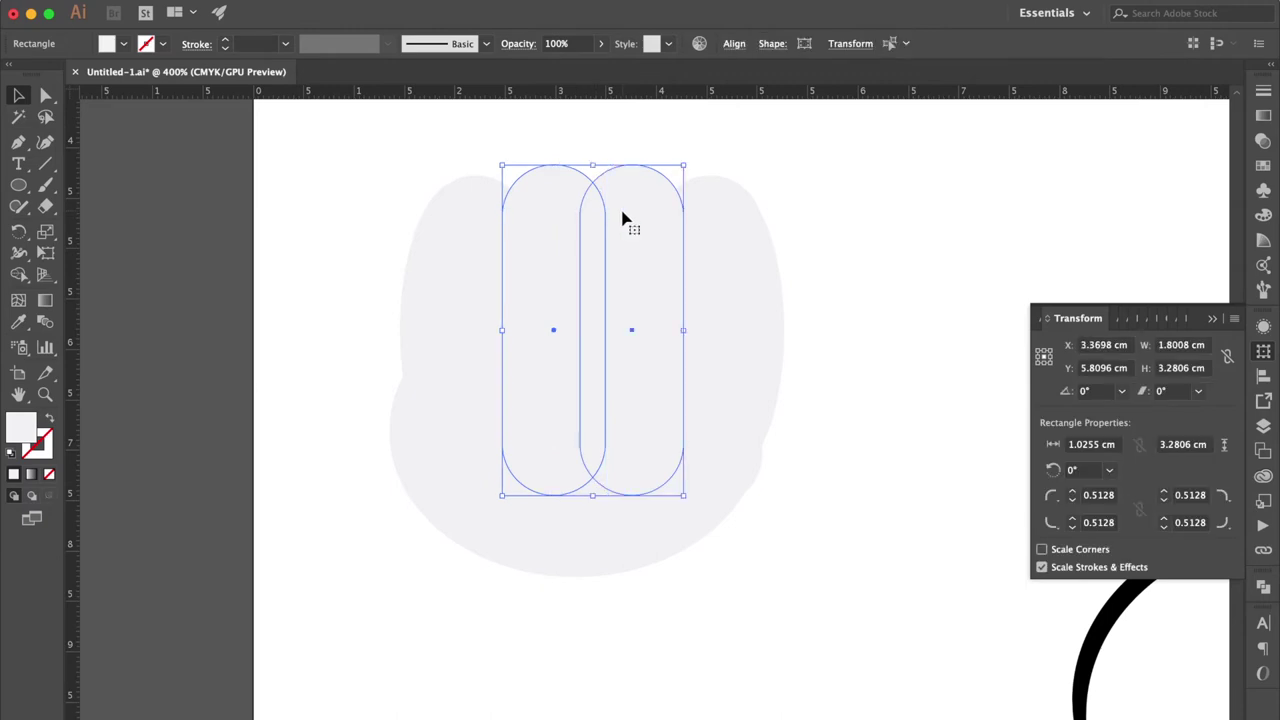
key("Up")
left_click(831, 234)
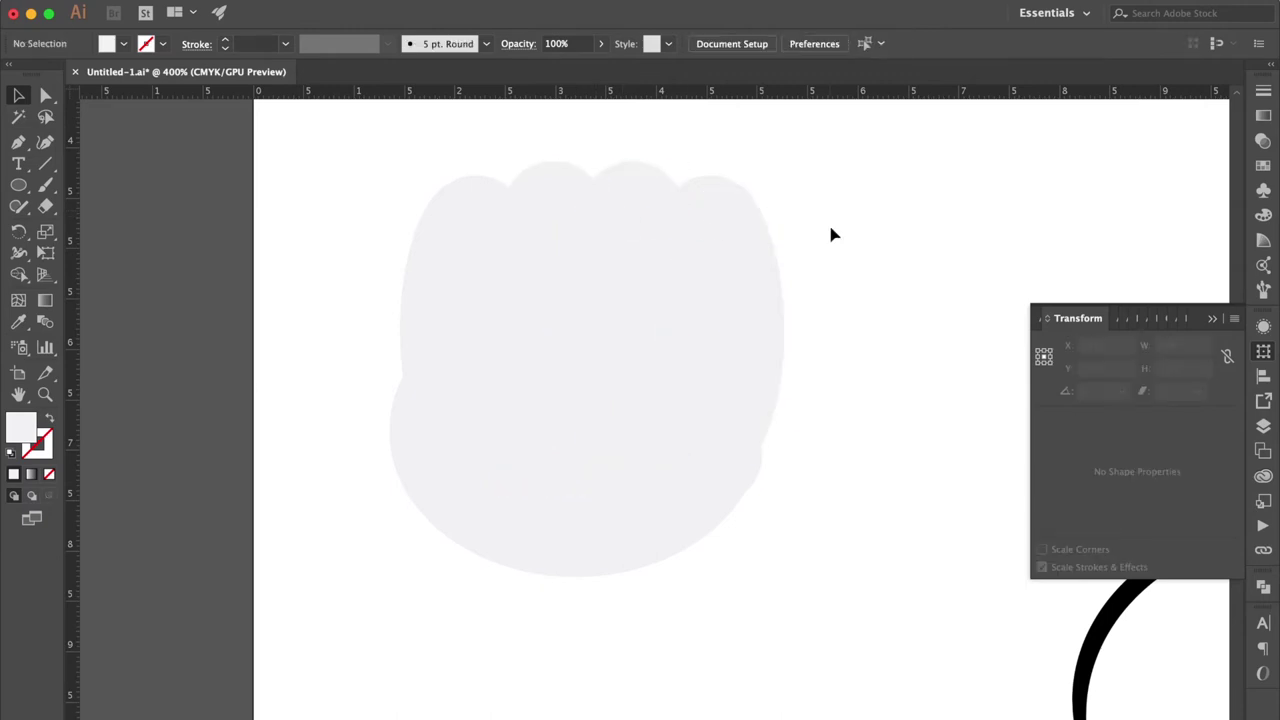
Step: Resize the palm ellipse to about 3.83 × 2.75 cm and flatten a copy into a wrist ellipse about 2.8 × 0.72 cm
left_click(558, 502)
left_click_drag(764, 574, 777, 561)
left_click_drag(606, 343, 607, 384)
left_click_drag(583, 325, 589, 434)
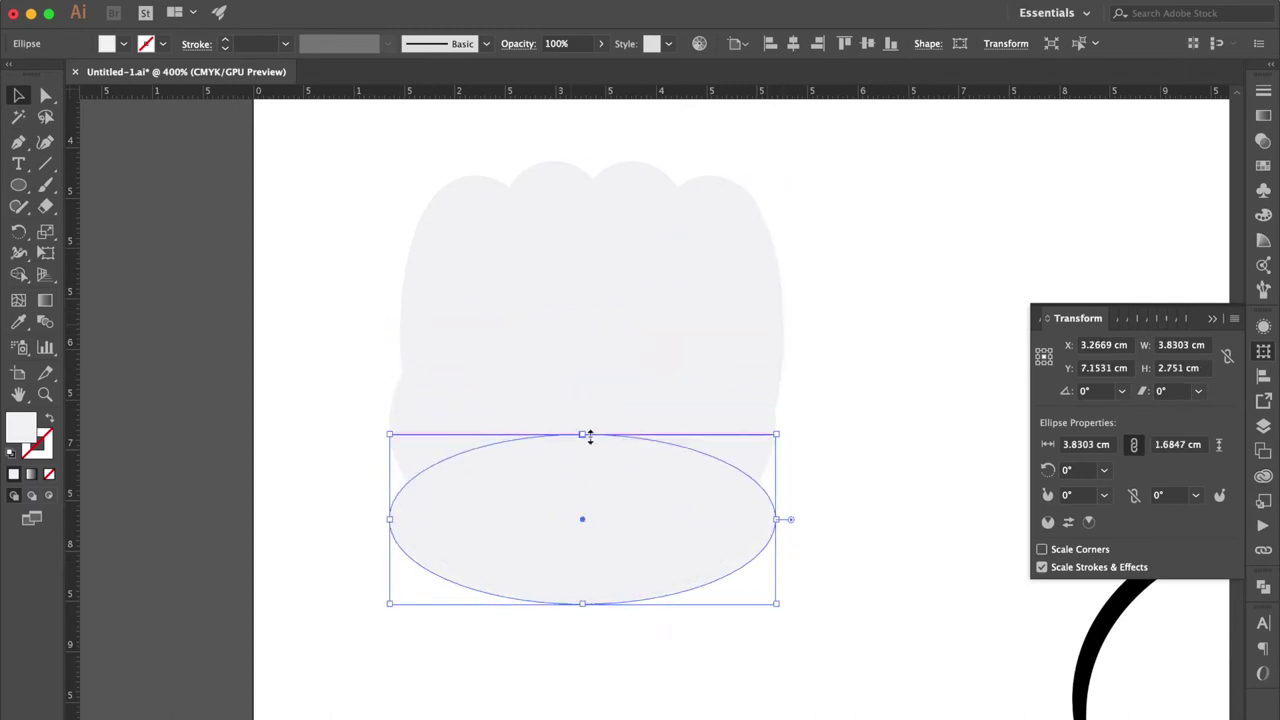
left_click_drag(780, 434, 702, 510)
left_click_drag(566, 534, 712, 509)
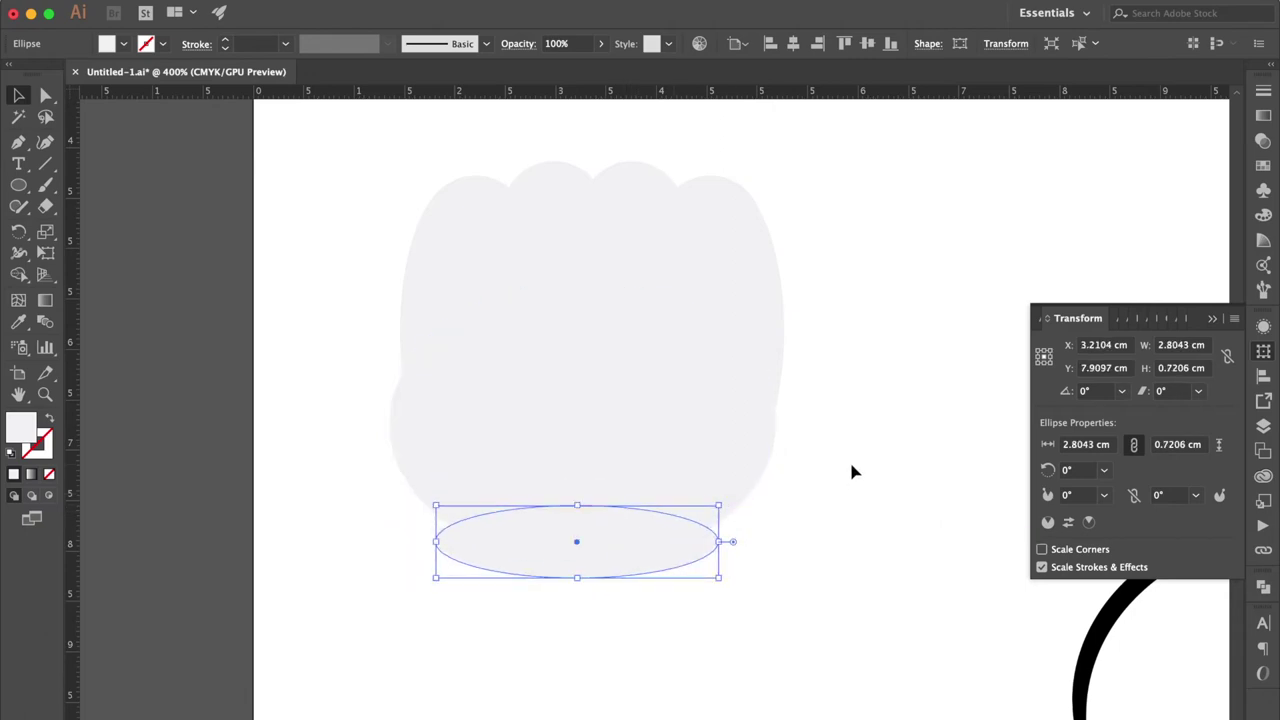
left_click(851, 471)
Step: Stretch the palm ellipse upward and shift it slightly to the left
left_click(680, 471)
key("Right")
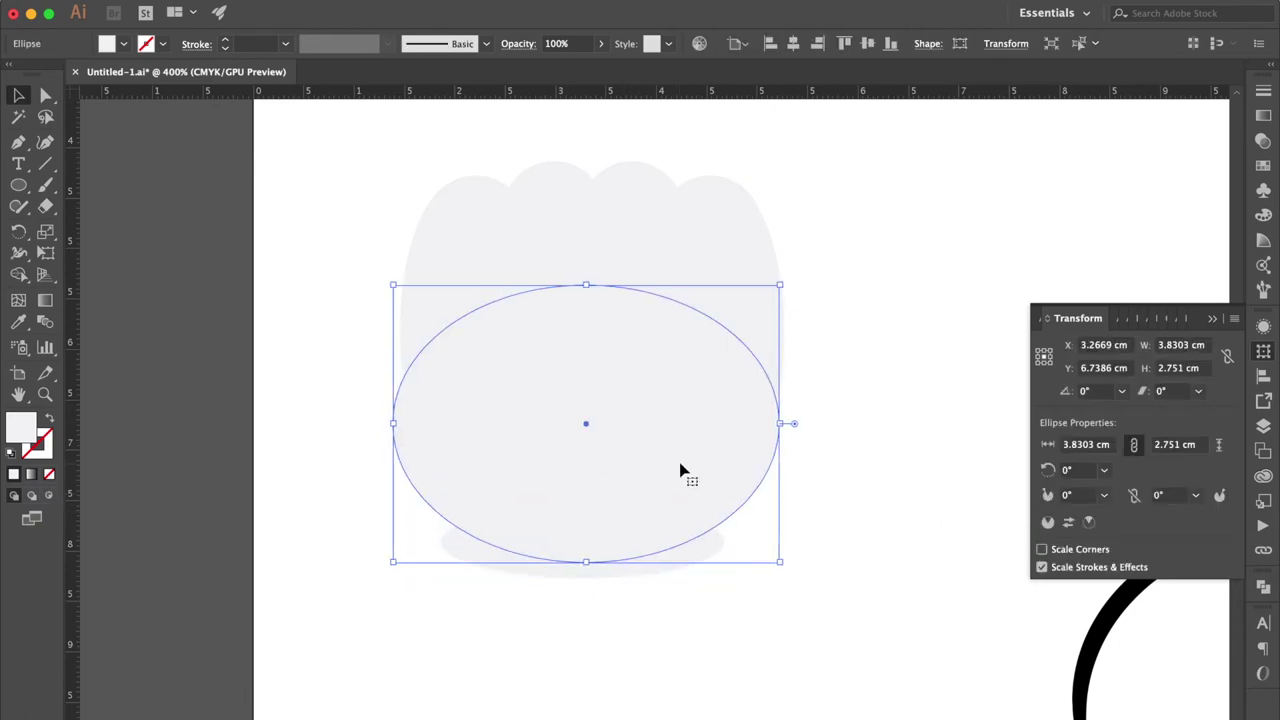
left_click_drag(587, 285, 586, 234)
left_click_drag(540, 430, 530, 430)
left_click(783, 434)
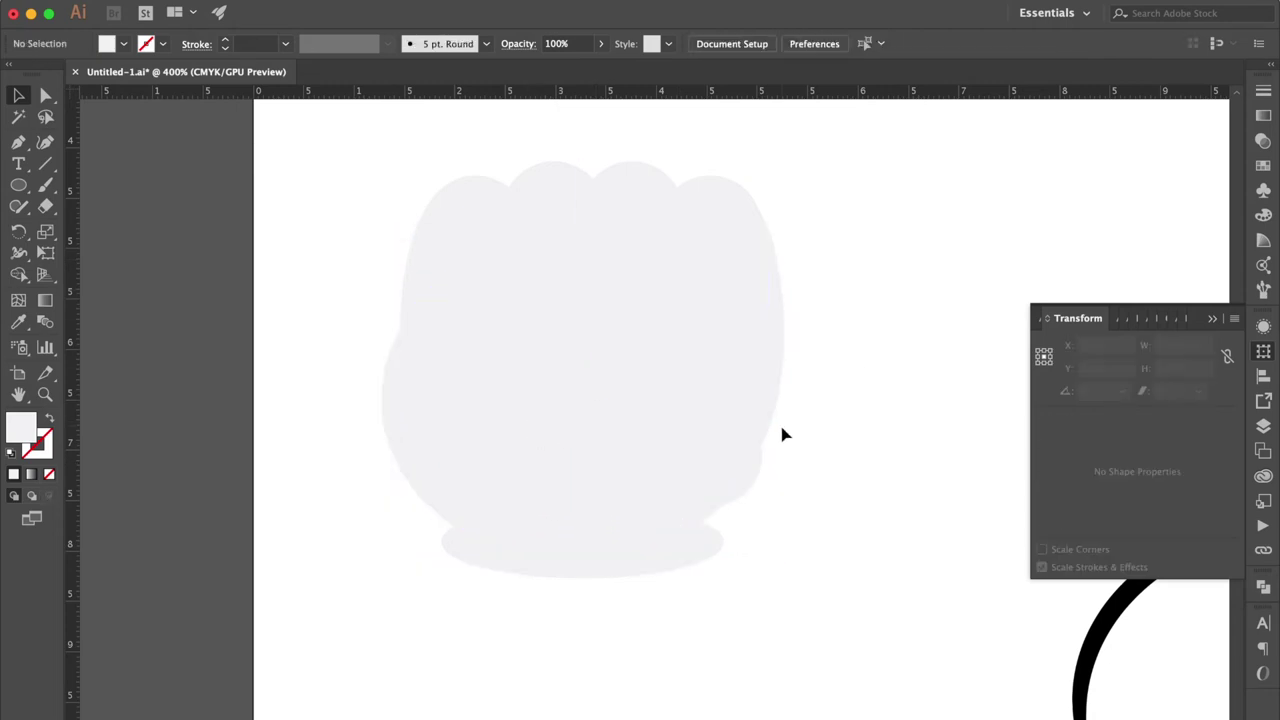
Step: Trim the rightmost finger's sliver that protrudes beyond the palm's lower right edge with the Shape Builder tool
left_click(757, 493)
left_click(591, 500, "shift")
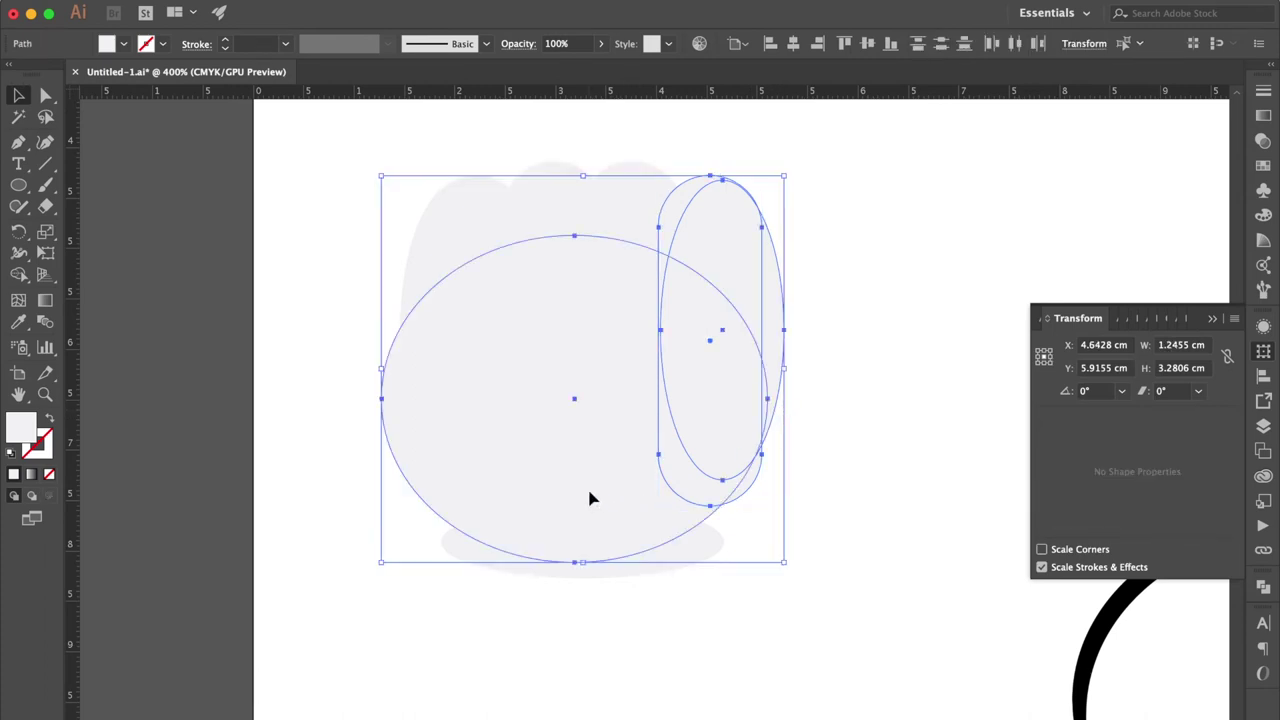
left_click(22, 279)
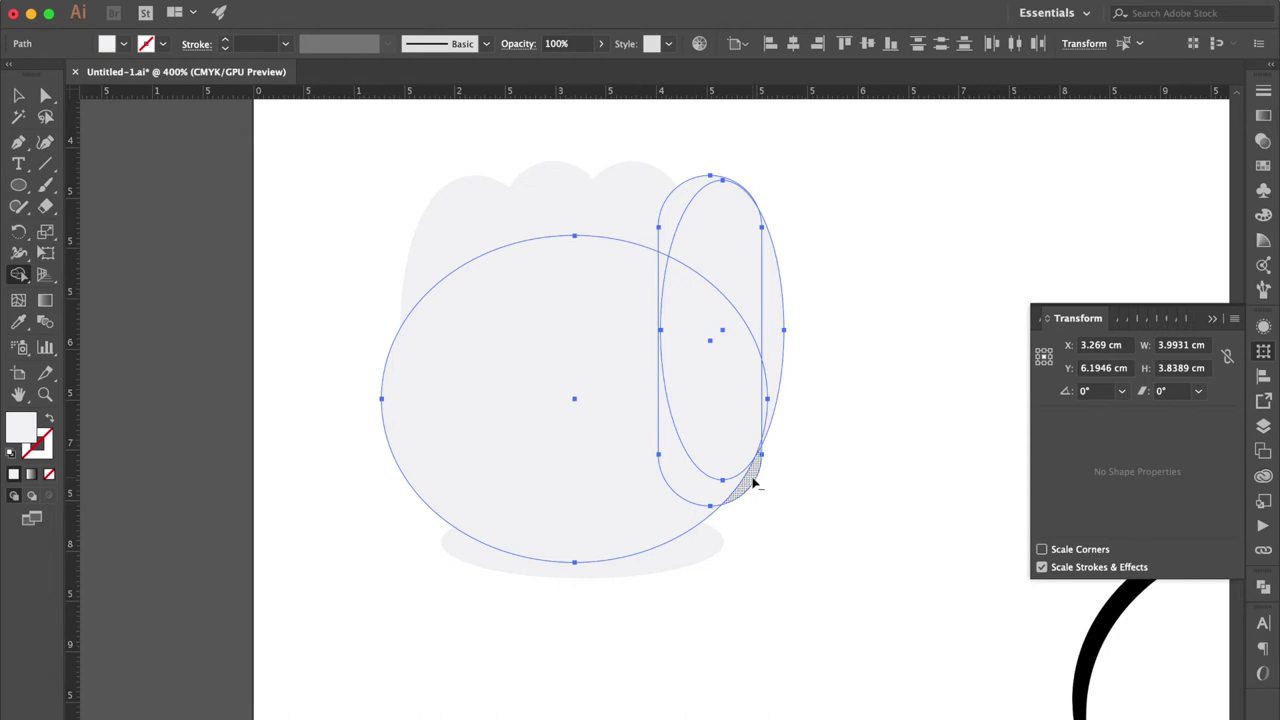
left_click(20, 95)
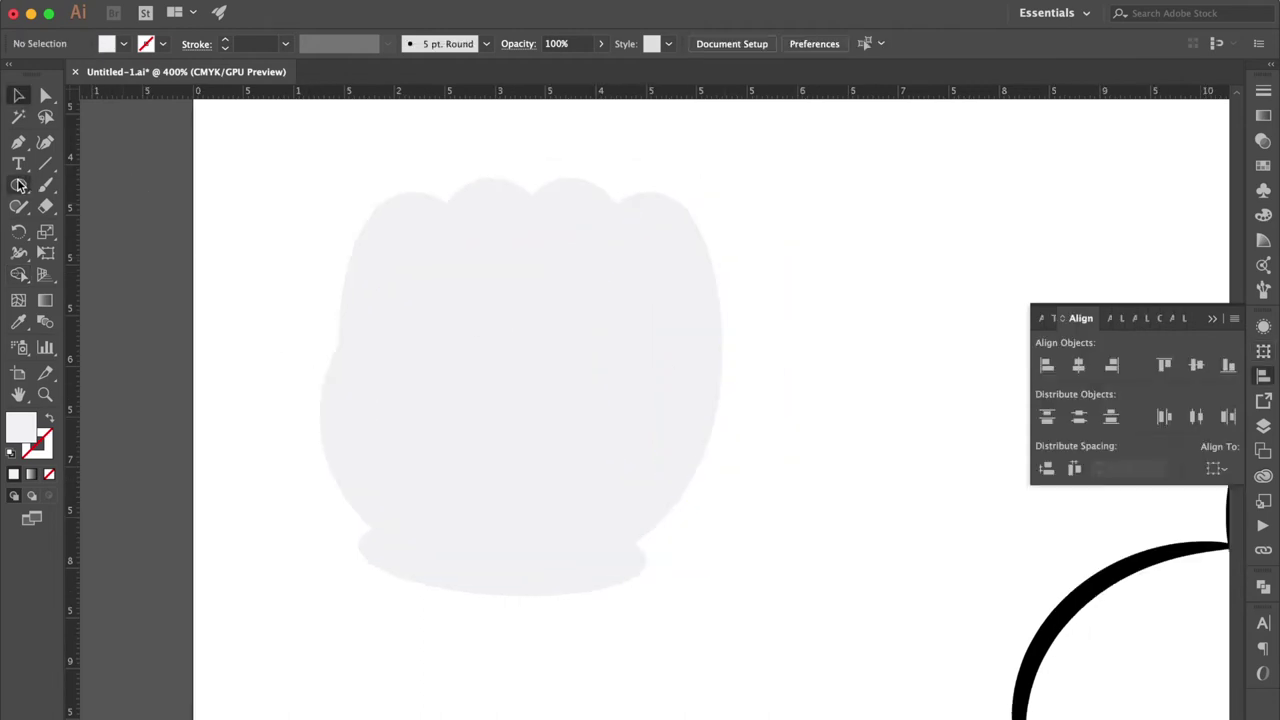
Step: Draw an ellipse over the palm's right side, enlarging, slightly tilting and positioning it to smooth the hand's outline
left_click(18, 185)
left_click_drag(482, 362, 688, 553)
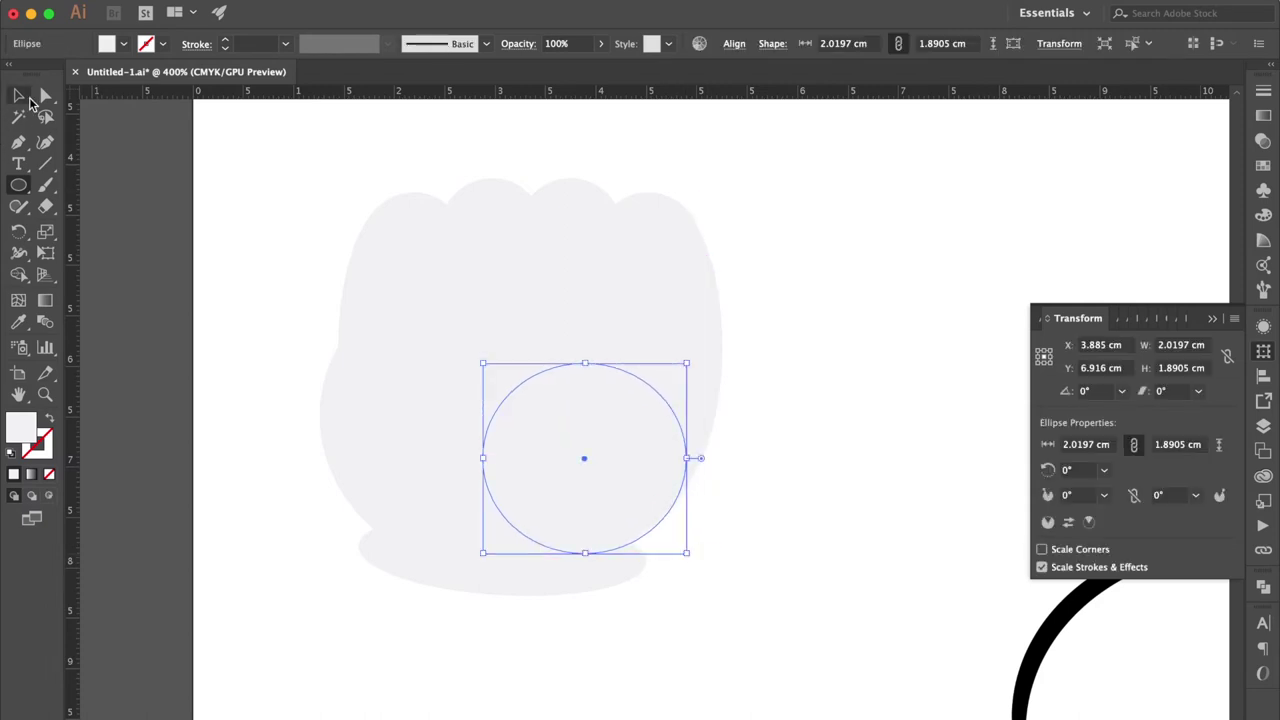
left_click(20, 97)
left_click_drag(686, 362, 712, 264)
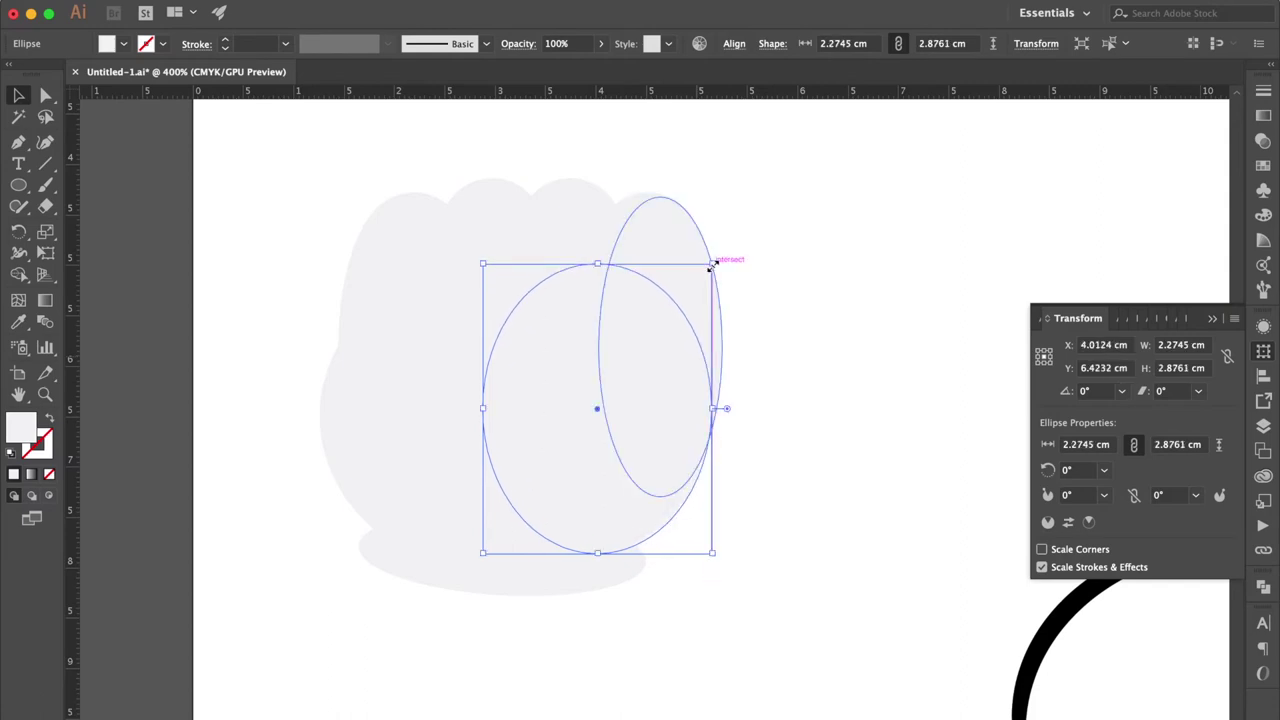
left_click_drag(720, 406, 723, 426)
mouse_move(634, 430)
left_mouse_down()
mouse_move(646, 434)
mouse_move(640, 423)
mouse_move(634, 446)
left_mouse_up()
left_click_drag(622, 263, 634, 212)
left_click(786, 297)
Step: Group the hand shapes and delete the flat wrist ellipse at the base of the hand
left_click_drag(786, 204, 264, 417)
key("super+g")
left_click(612, 562, "shift")
left_click(843, 489)
left_click(622, 579)
key("Delete")
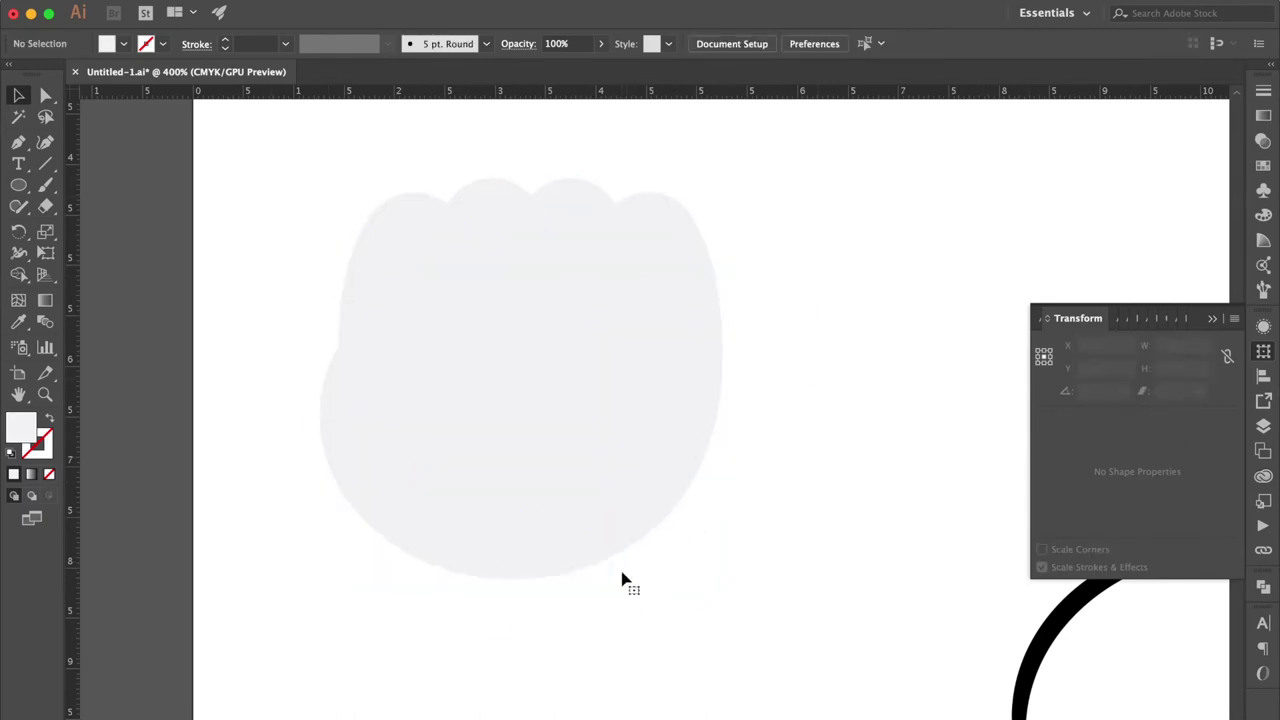
Step: Draw a new wrist ellipse about 2.89 × 0.88 cm and move it up to overlap the base of the palm
left_click(18, 187)
left_click_drag(358, 532, 648, 608)
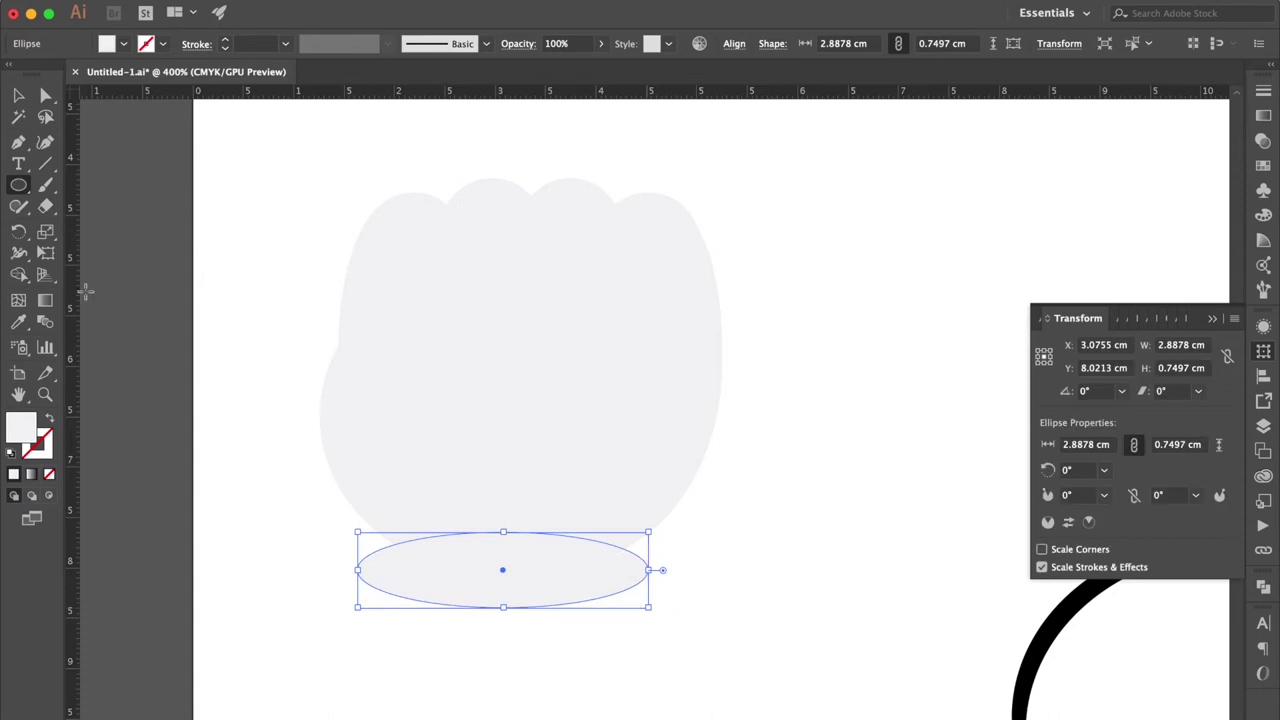
left_click(18, 95)
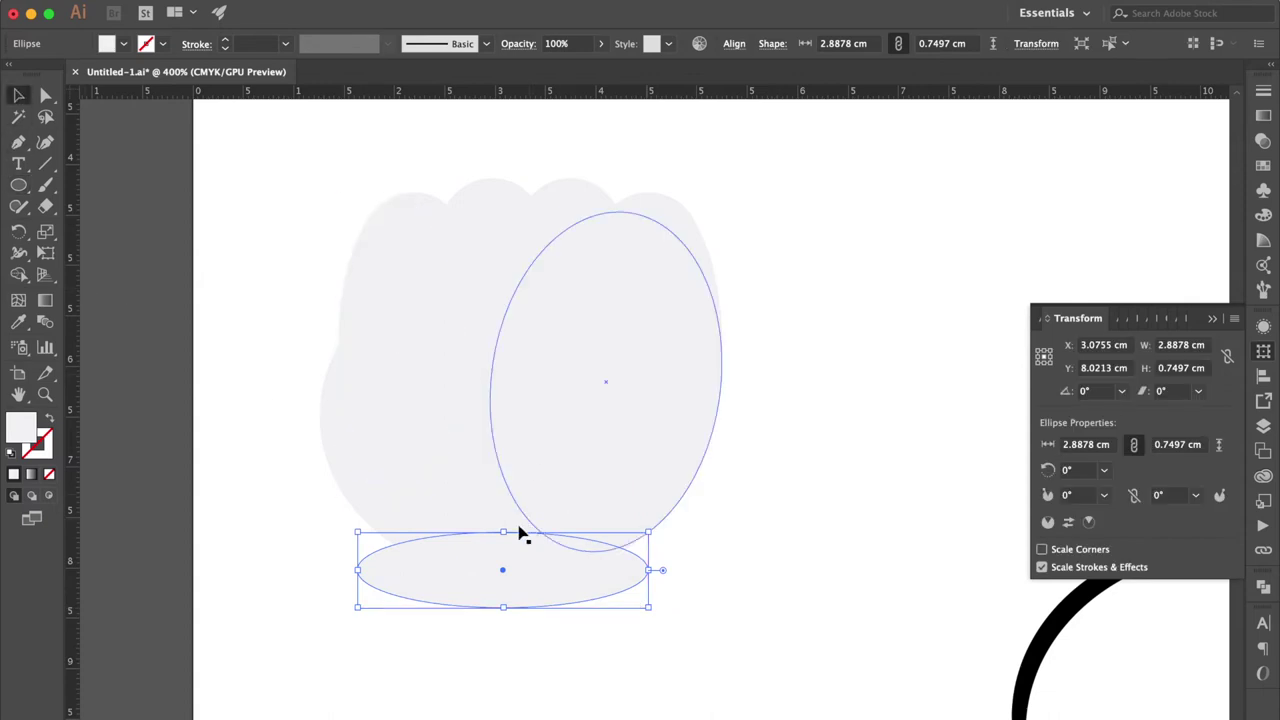
left_click_drag(503, 533, 504, 519)
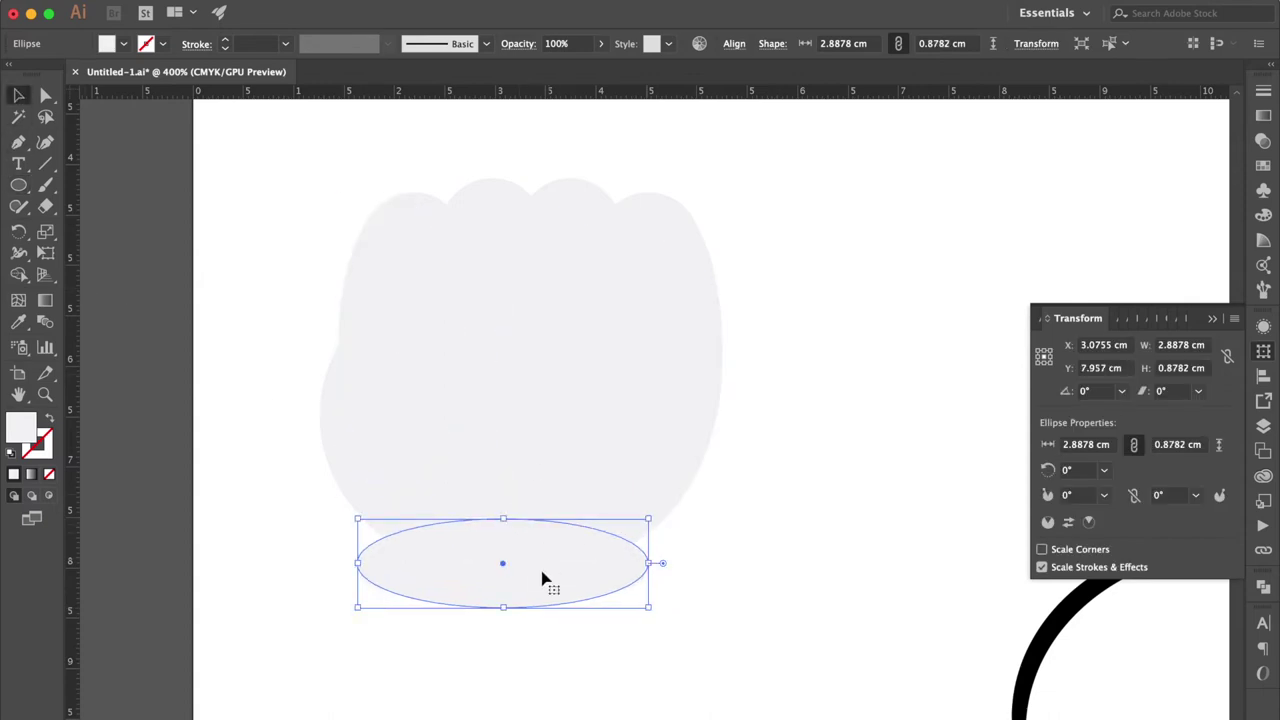
left_click(776, 571)
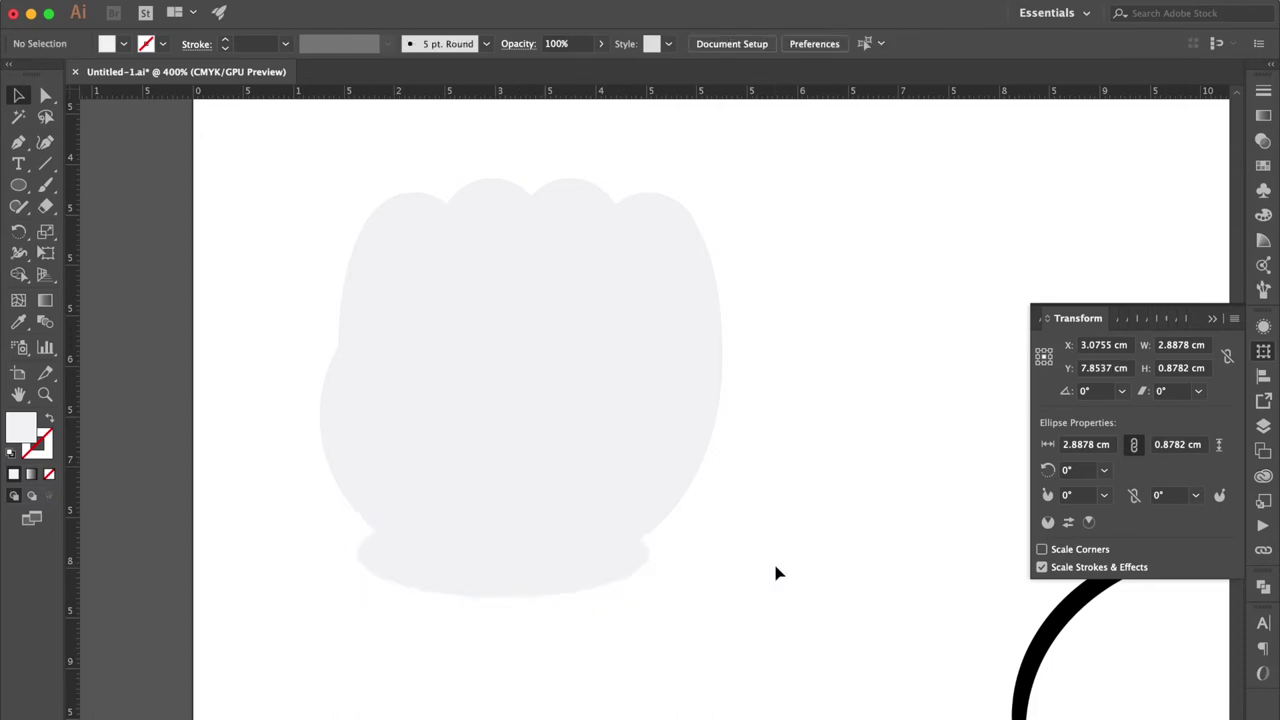
Step: Select all the finger, palm and wrist shapes of the hand
left_click_drag(762, 351, 477, 700)
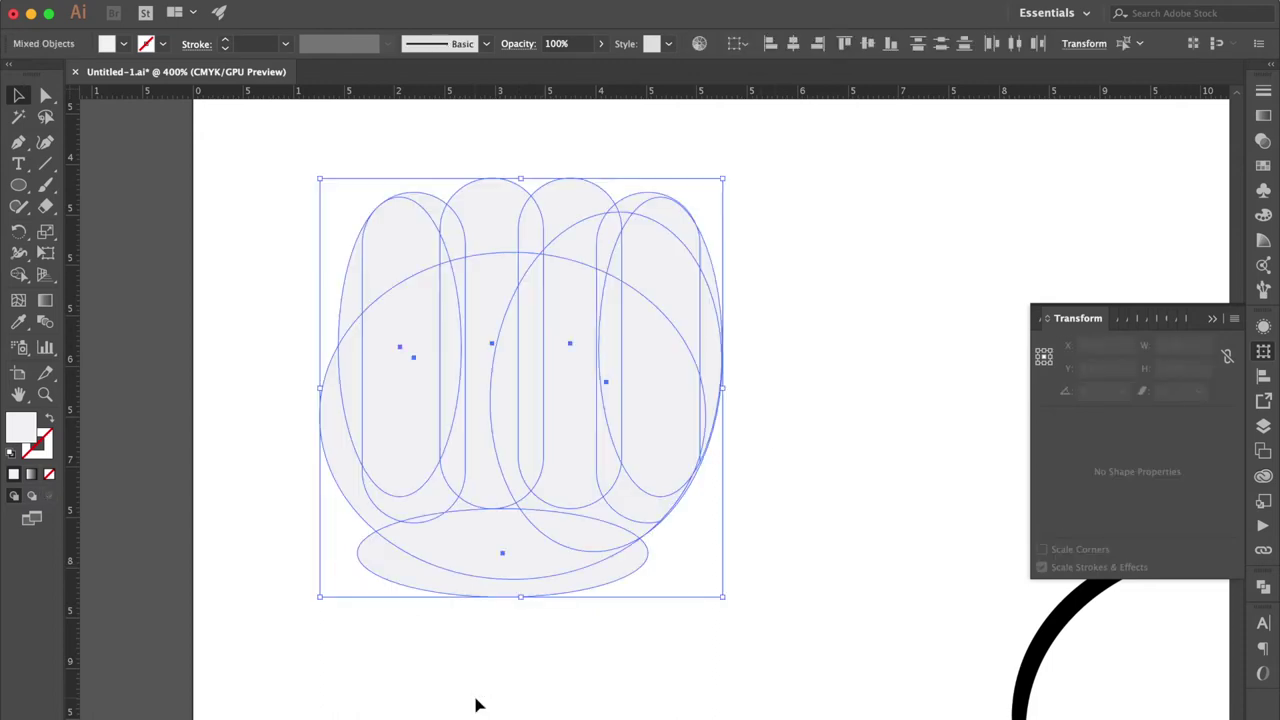
Step: Centre the base ellipse and the other hand shapes horizontally on each other and keep a spare copy outside the artboard
left_click(1264, 384)
left_click(1078, 372)
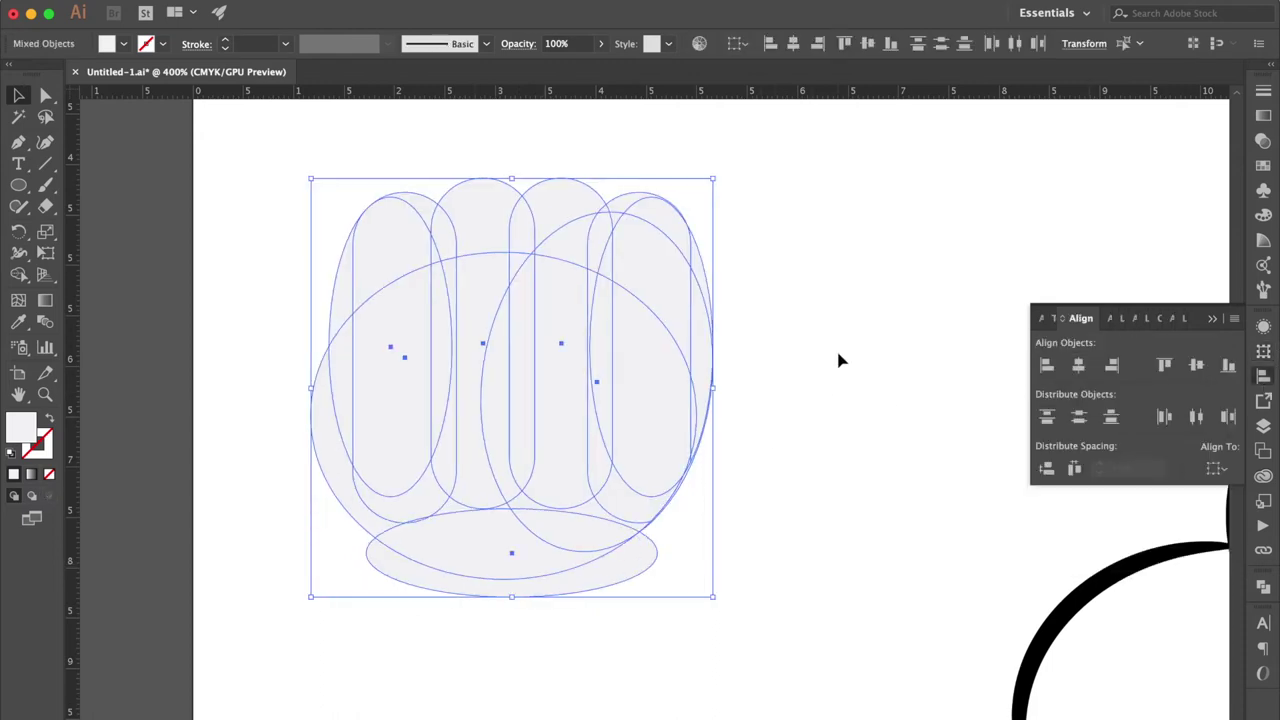
key("super+minus")
left_click_drag(678, 412, 707, 338)
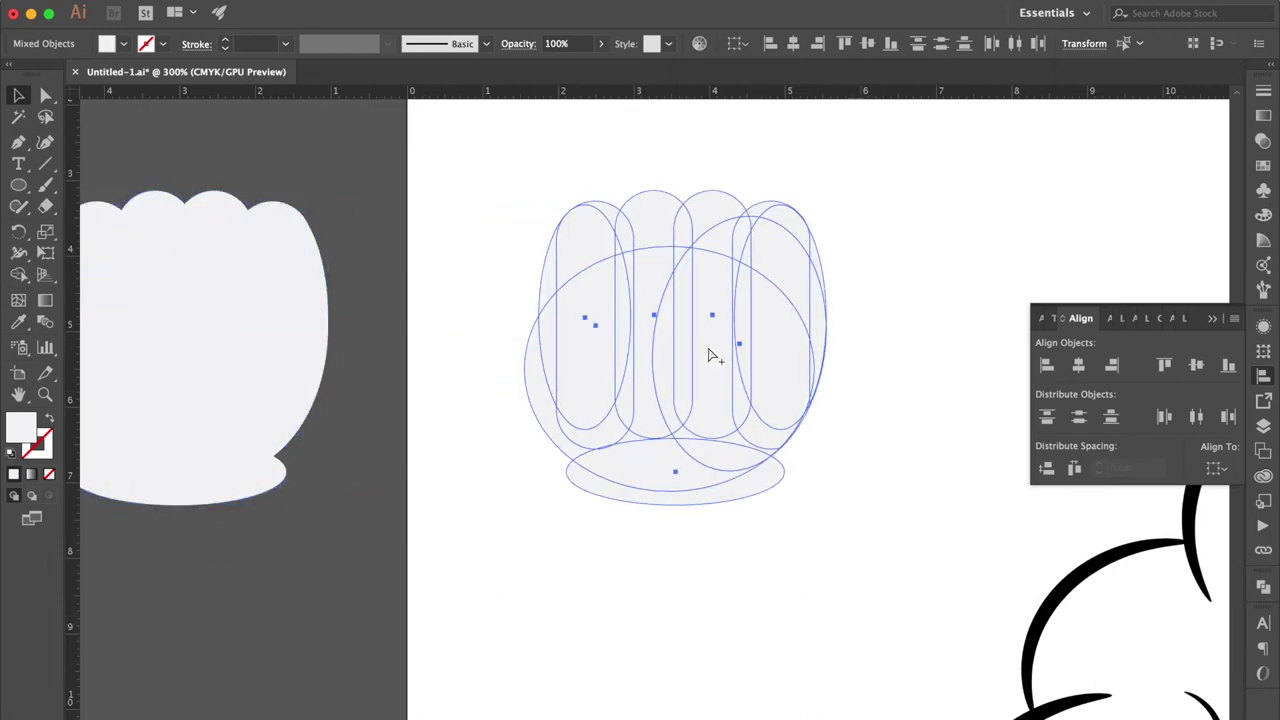
Step: Unite the overlapping hand shapes on the artboard into one silhouette with the default white fill and black stroke
left_click(1264, 590)
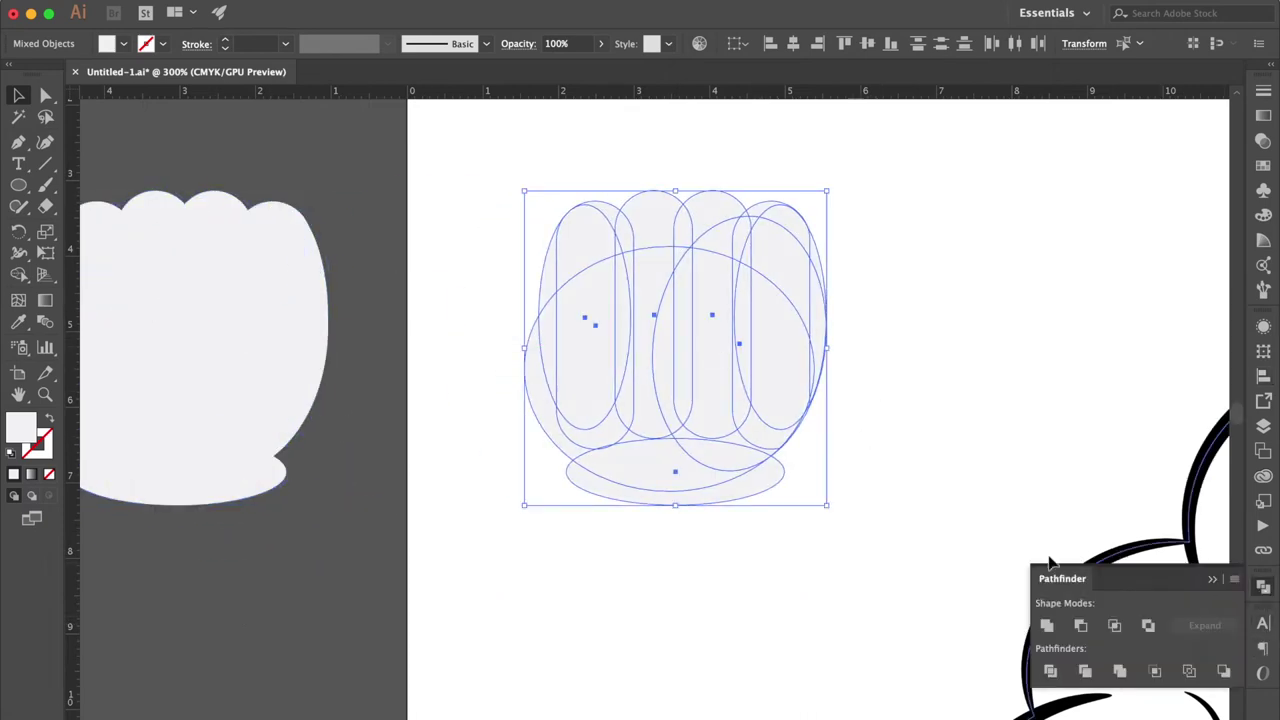
left_click(1047, 626)
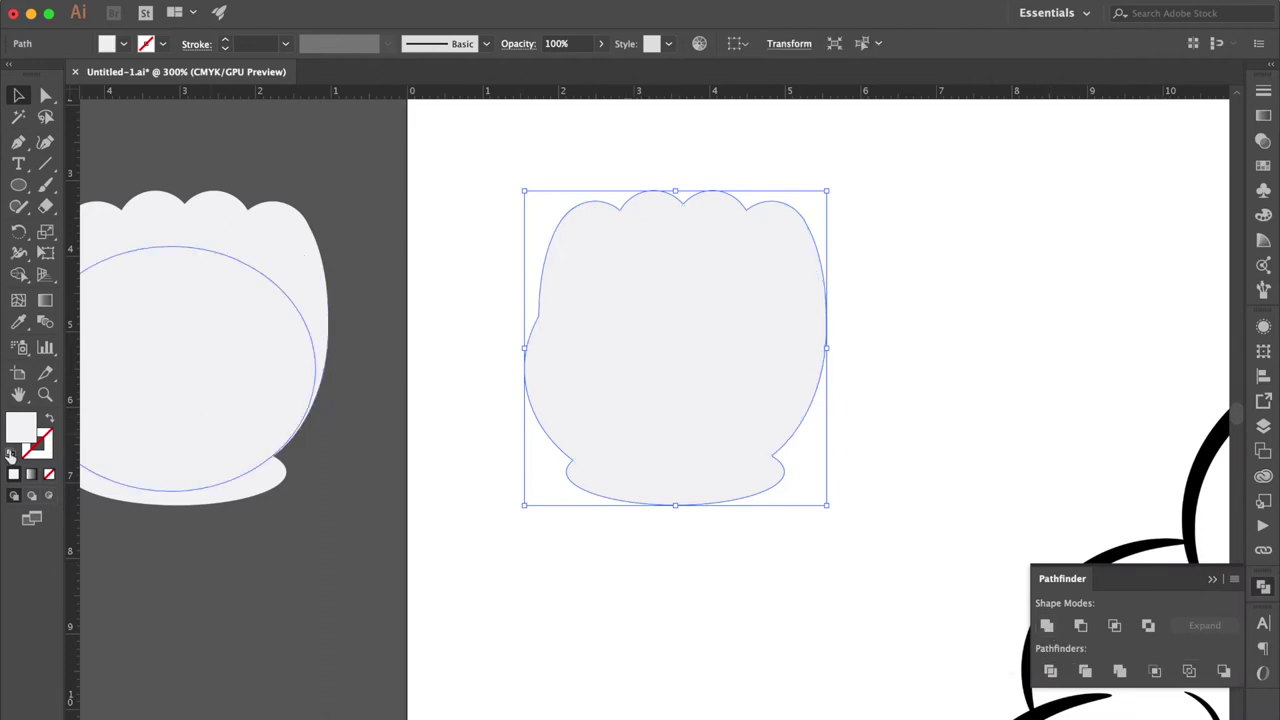
left_click(11, 453)
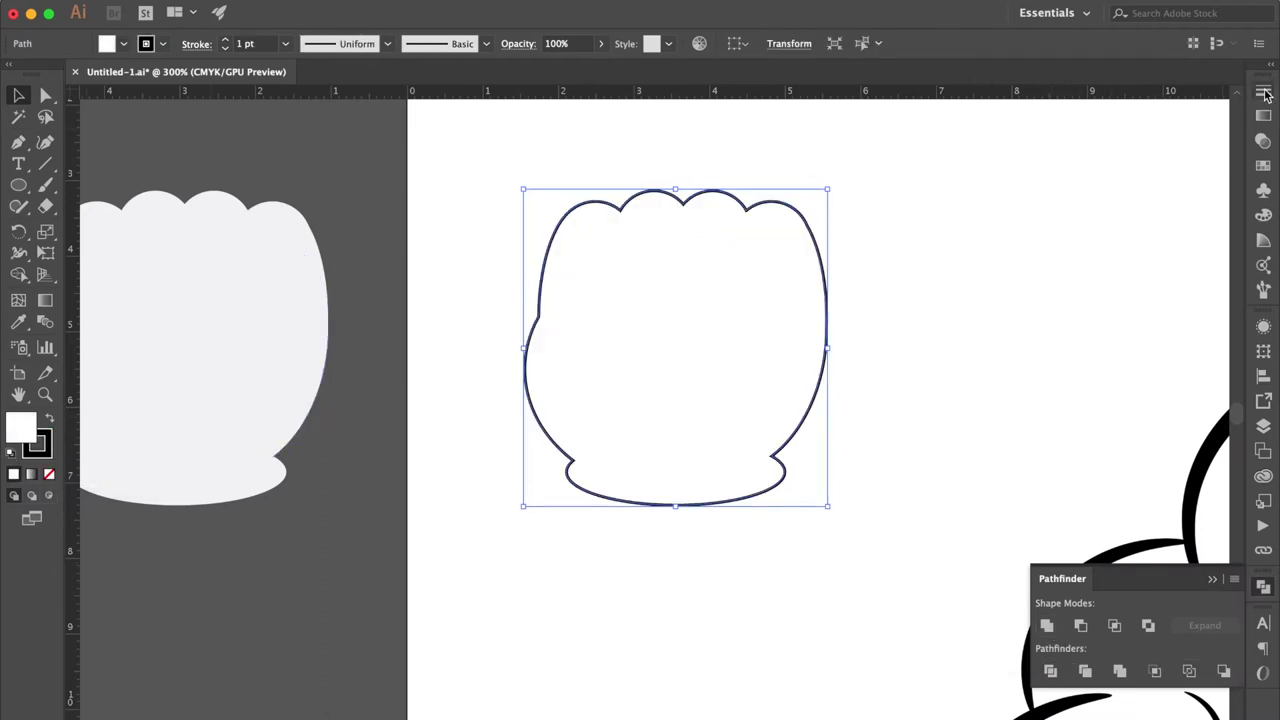
Step: Apply the tapered Art Brush 1 to the outline of the united hand silhouette
left_click(1263, 91)
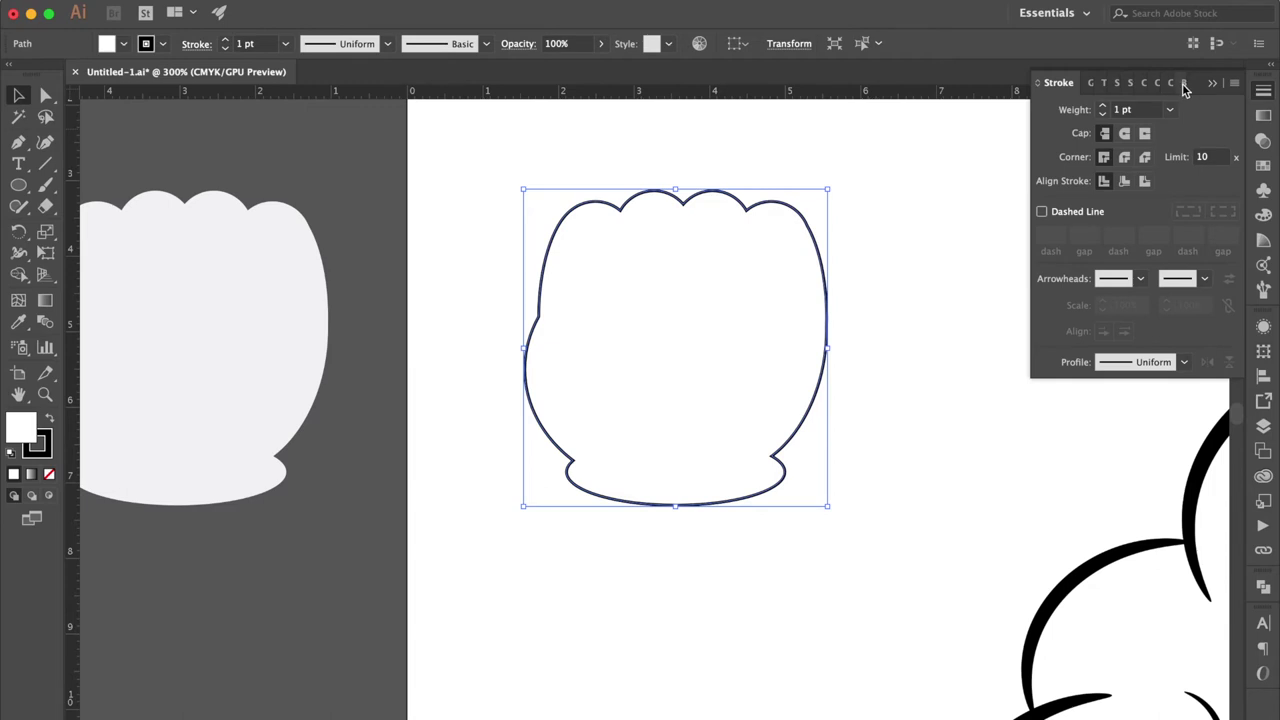
left_click(1184, 84)
left_click(1147, 235)
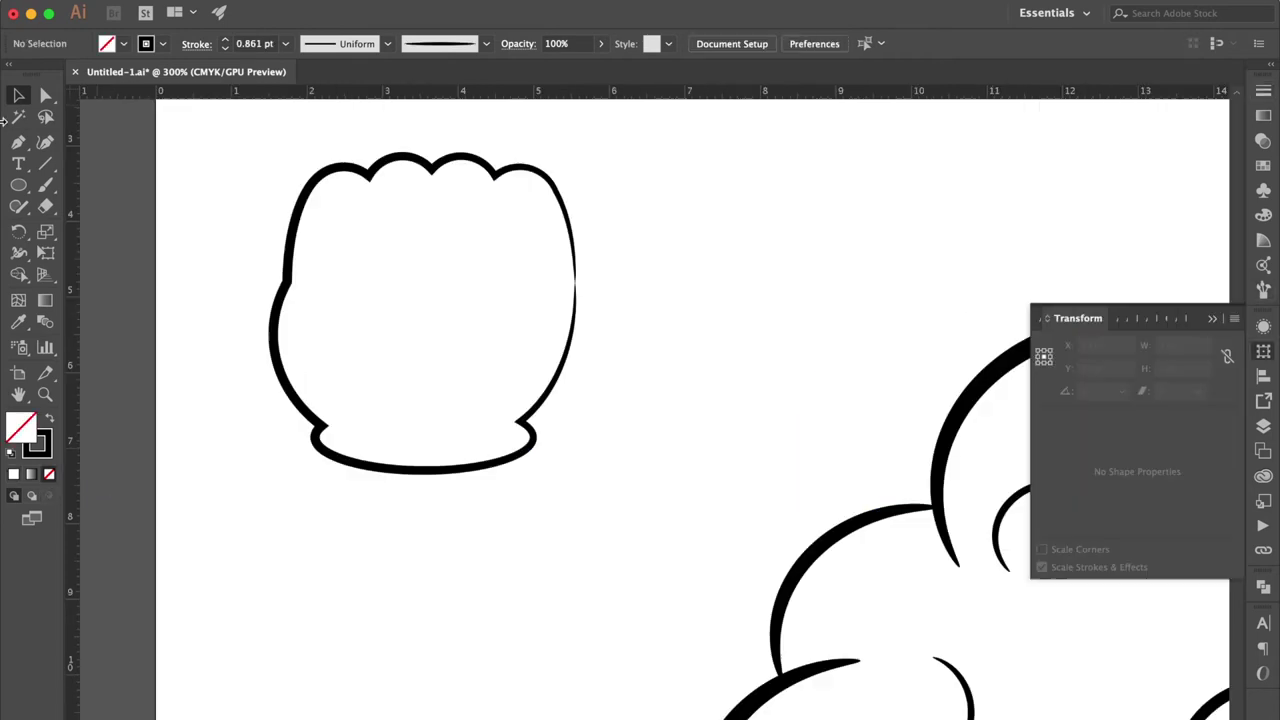
Step: Draw a circle about 2.35 cm wide over the hand's lower right part and trim it to an open arc with the Pen tool
left_click(18, 185)
left_click_drag(397, 278, 576, 456)
left_click(18, 143)
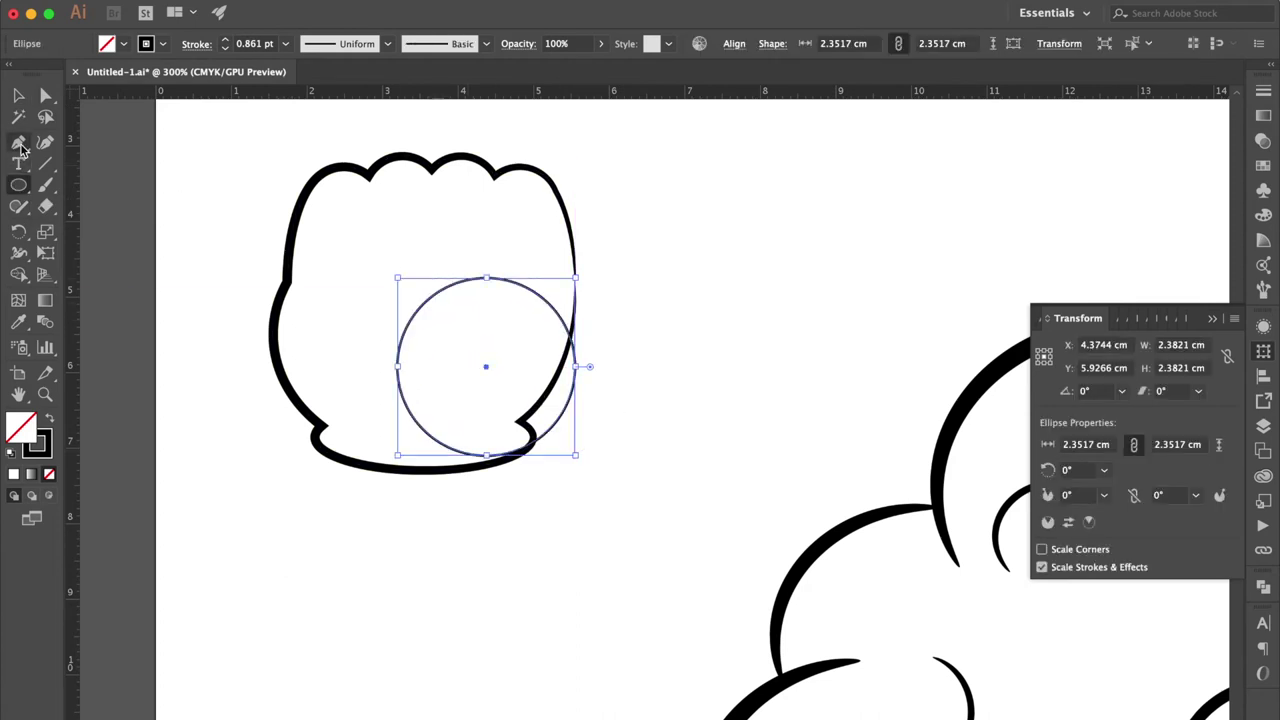
left_click(421, 312)
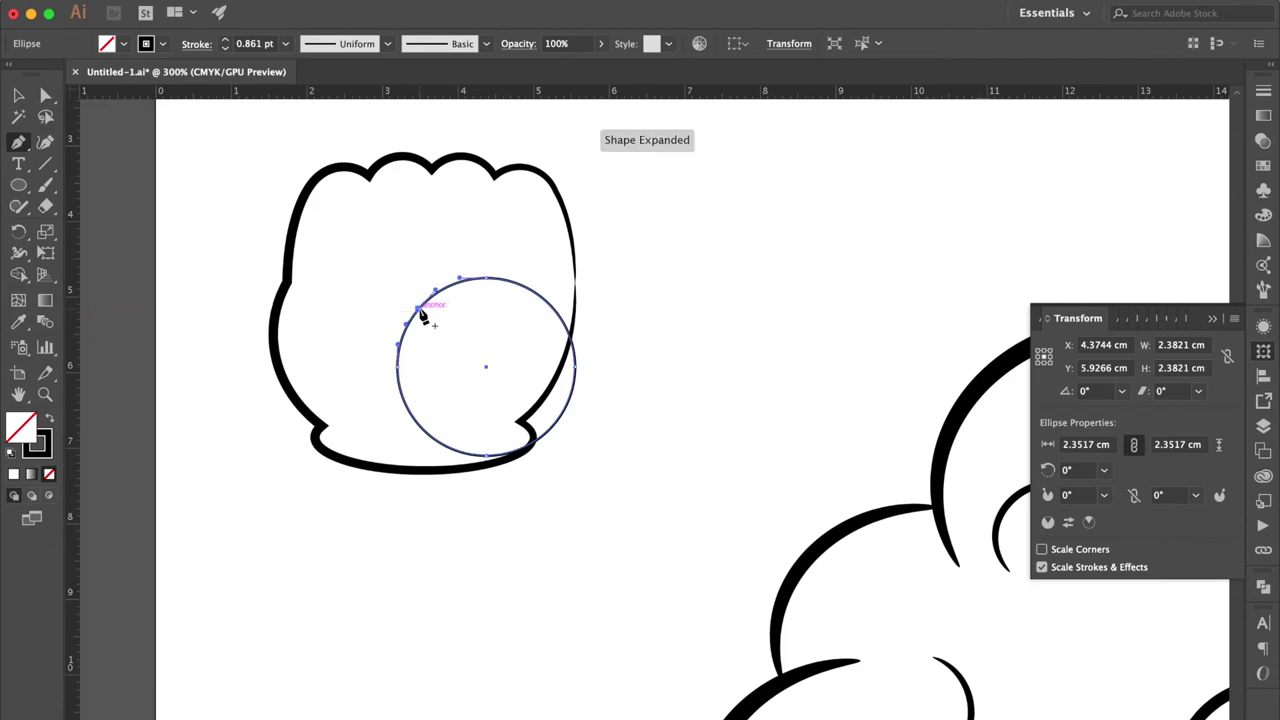
left_click(462, 455)
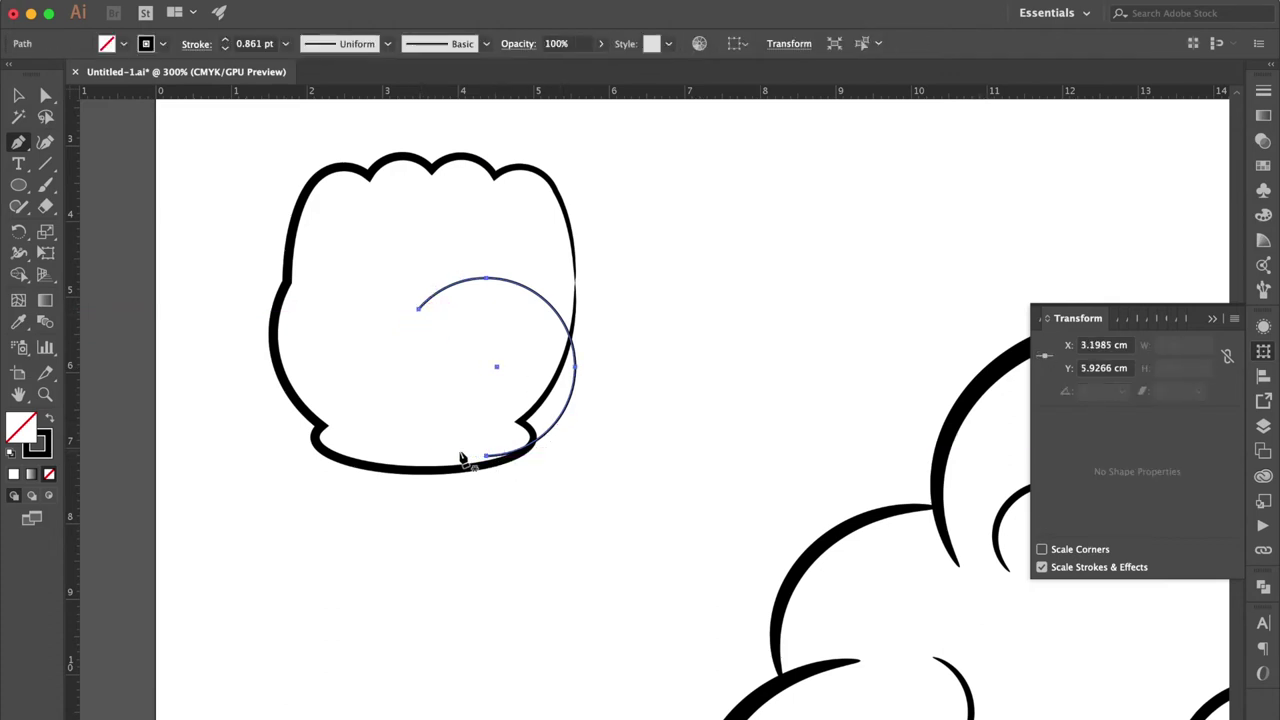
left_click(486, 455)
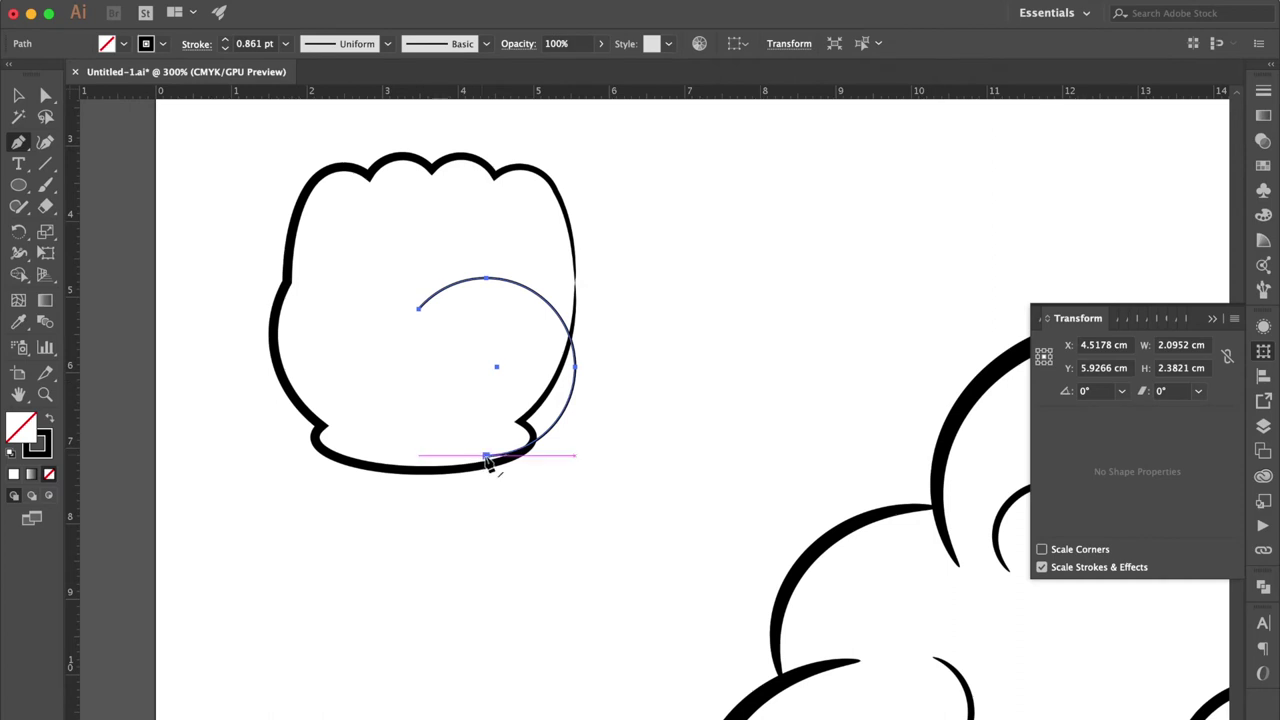
left_click(560, 418)
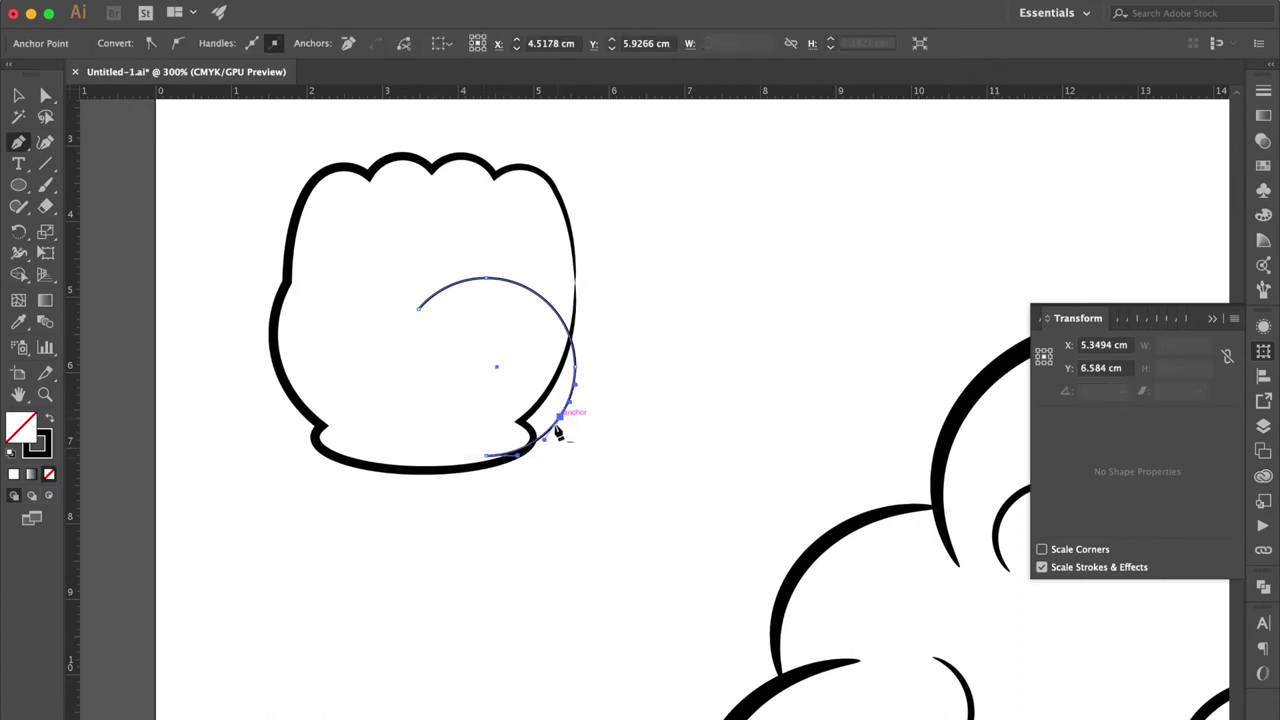
left_click(486, 456)
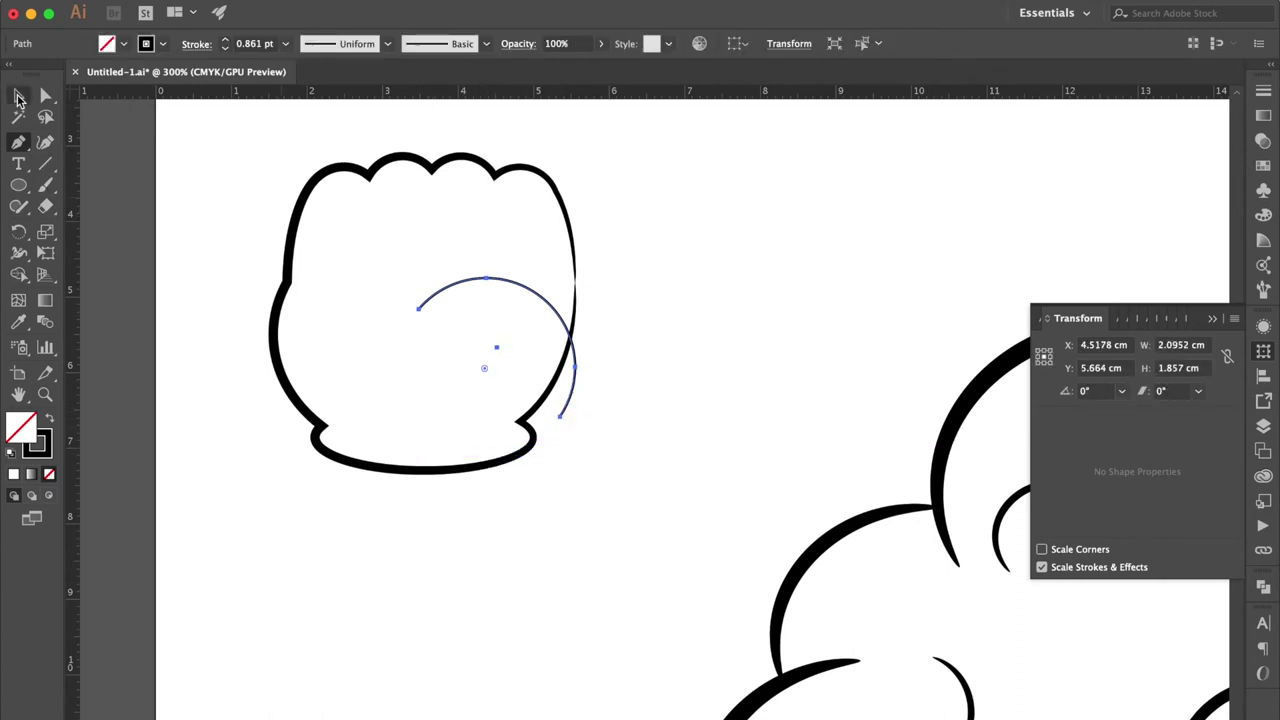
left_click(18, 97)
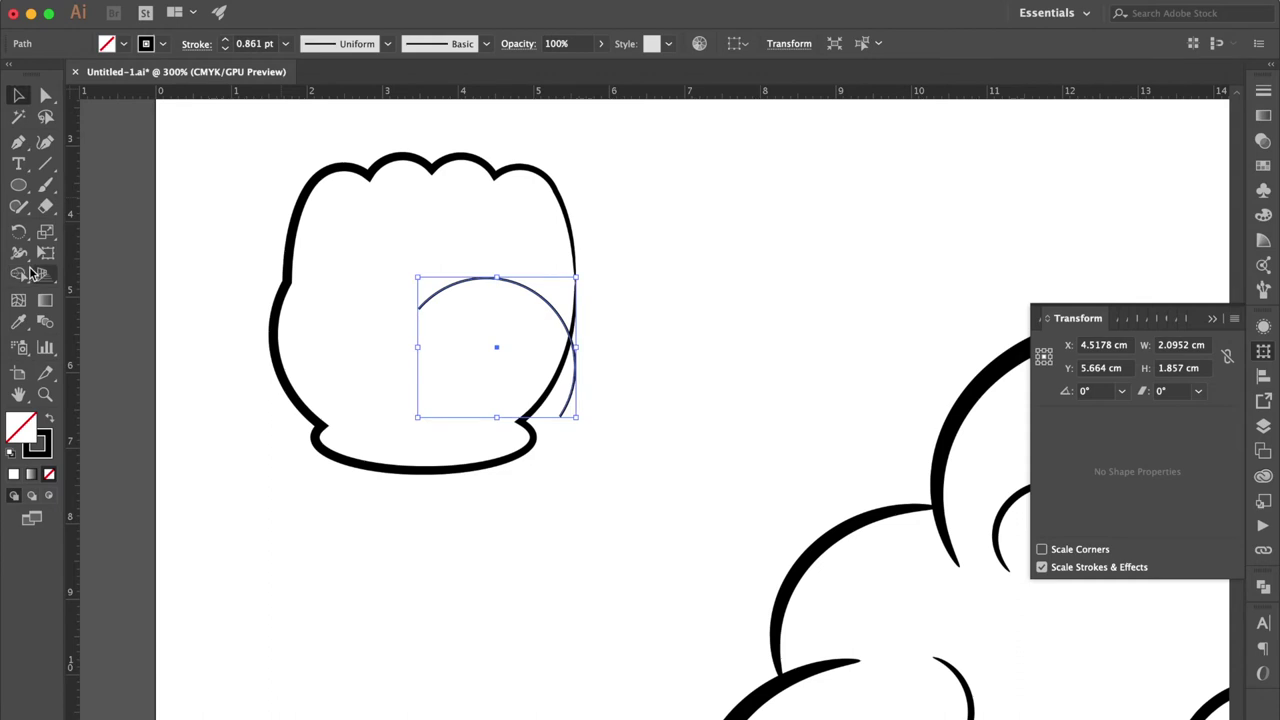
Step: Apply the tapered Art Brush 1 to the arc, then scale it down and place it as the thumb on the hand's left side
left_click(1265, 92)
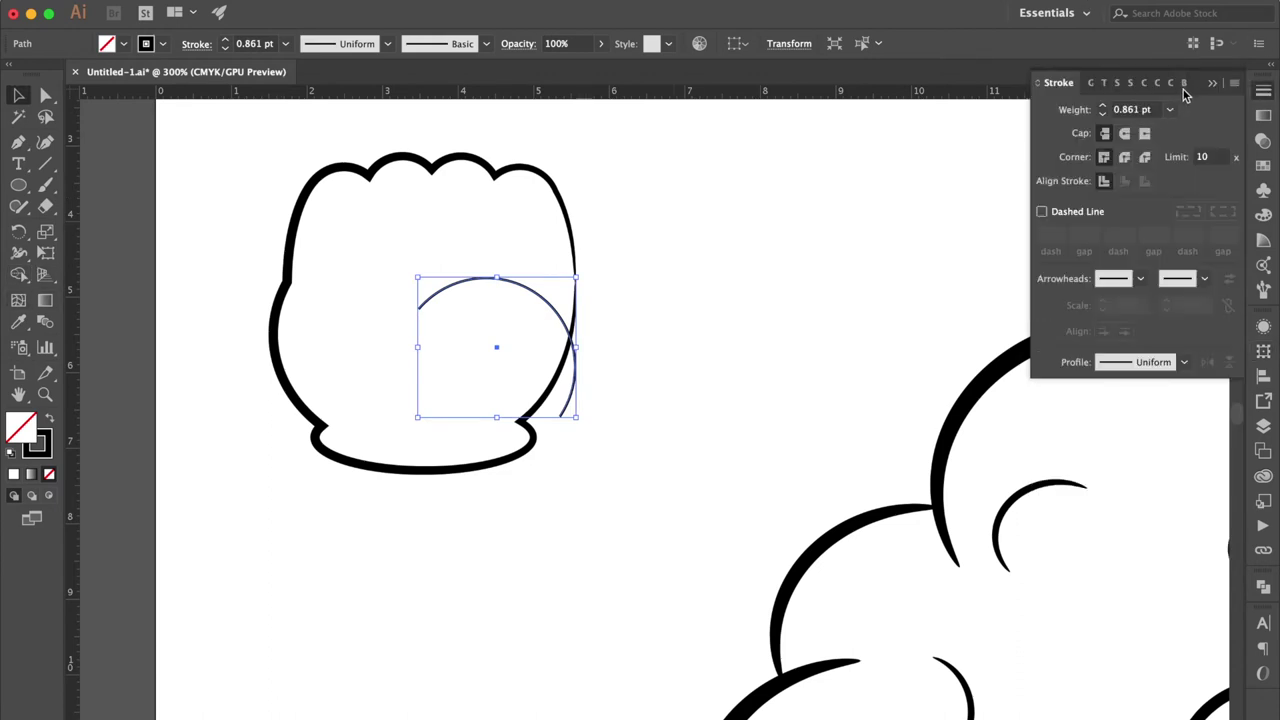
left_click(1183, 84)
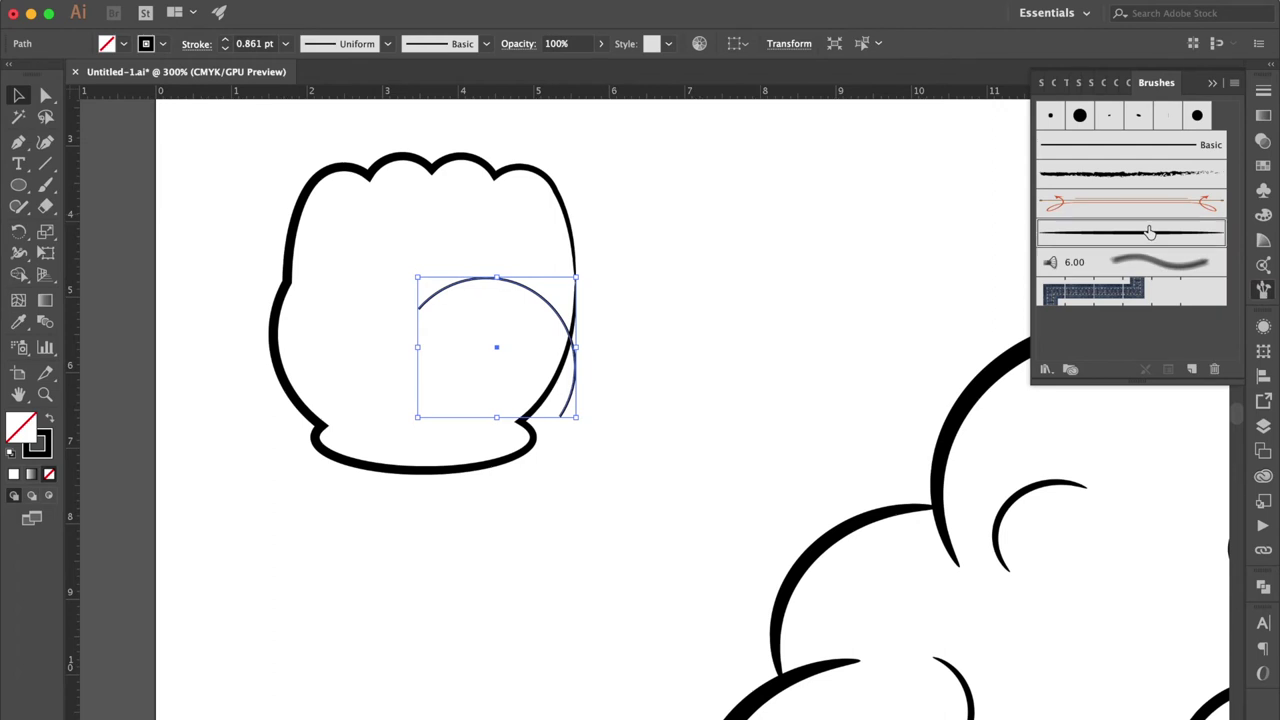
left_click(1150, 232)
mouse_move(548, 309)
left_mouse_down()
mouse_move(400, 266)
mouse_move(410, 286)
left_mouse_up()
left_click_drag(443, 389, 392, 374)
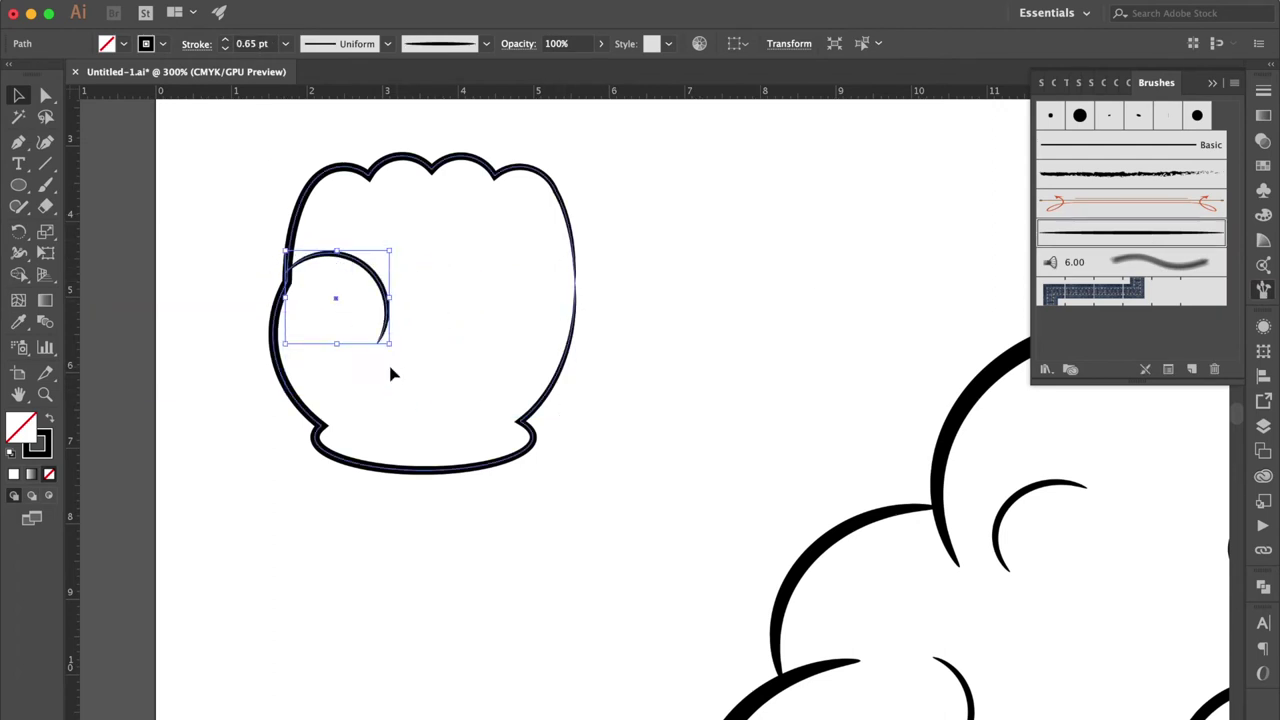
left_click_drag(379, 280, 380, 290)
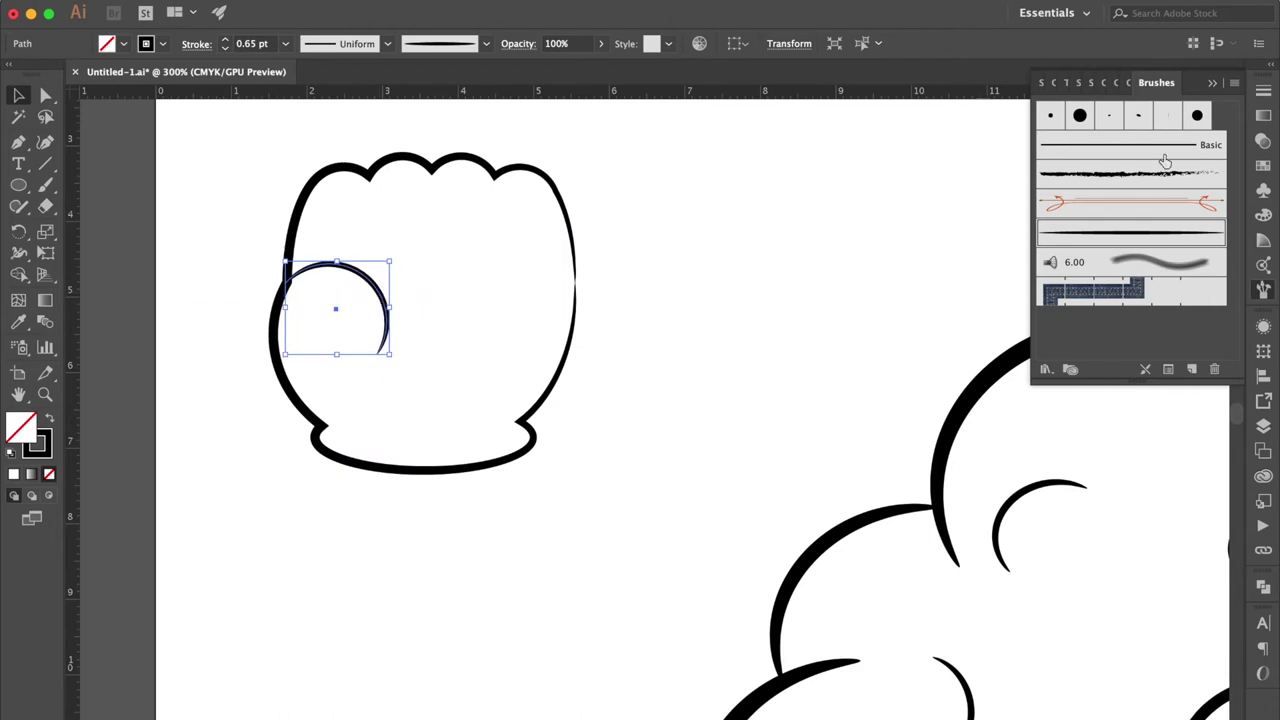
Step: Set the thumb arc's stroke weight to 1 pt
left_click(1260, 92)
left_click(1170, 109)
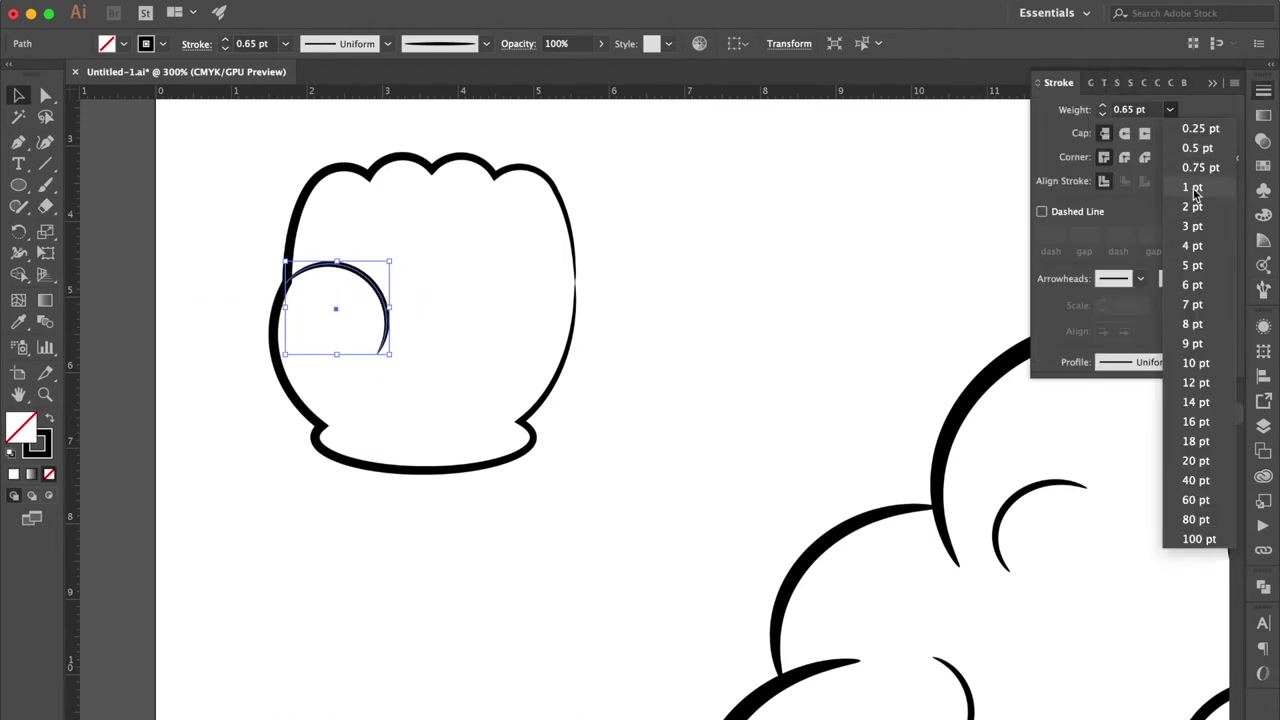
left_click(1185, 210)
Step: Align the thumb arc with the notch on the hand's left edge and enlarge it slightly
left_click_drag(366, 277, 350, 284)
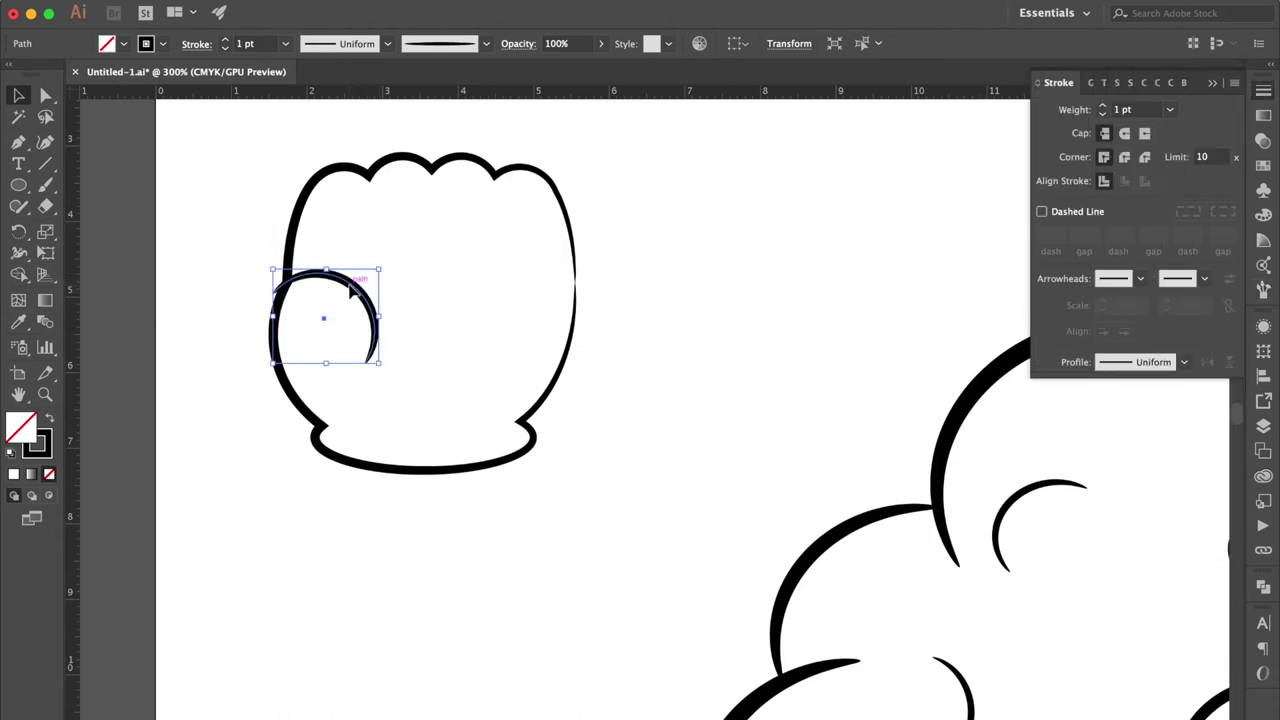
key("Down")
key("super+equal")
key("super+equal")
scroll(630, 311, "right", 3)
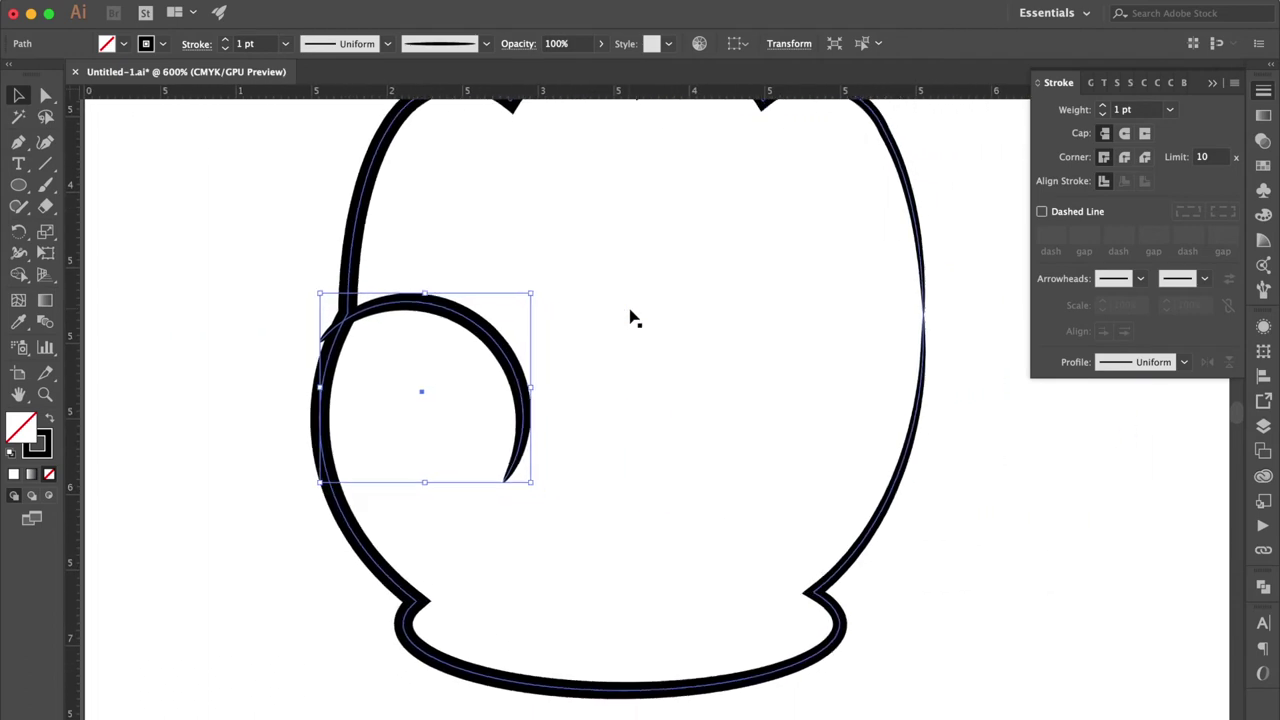
left_click_drag(531, 387, 557, 387)
left_click(228, 492)
key("super+minus")
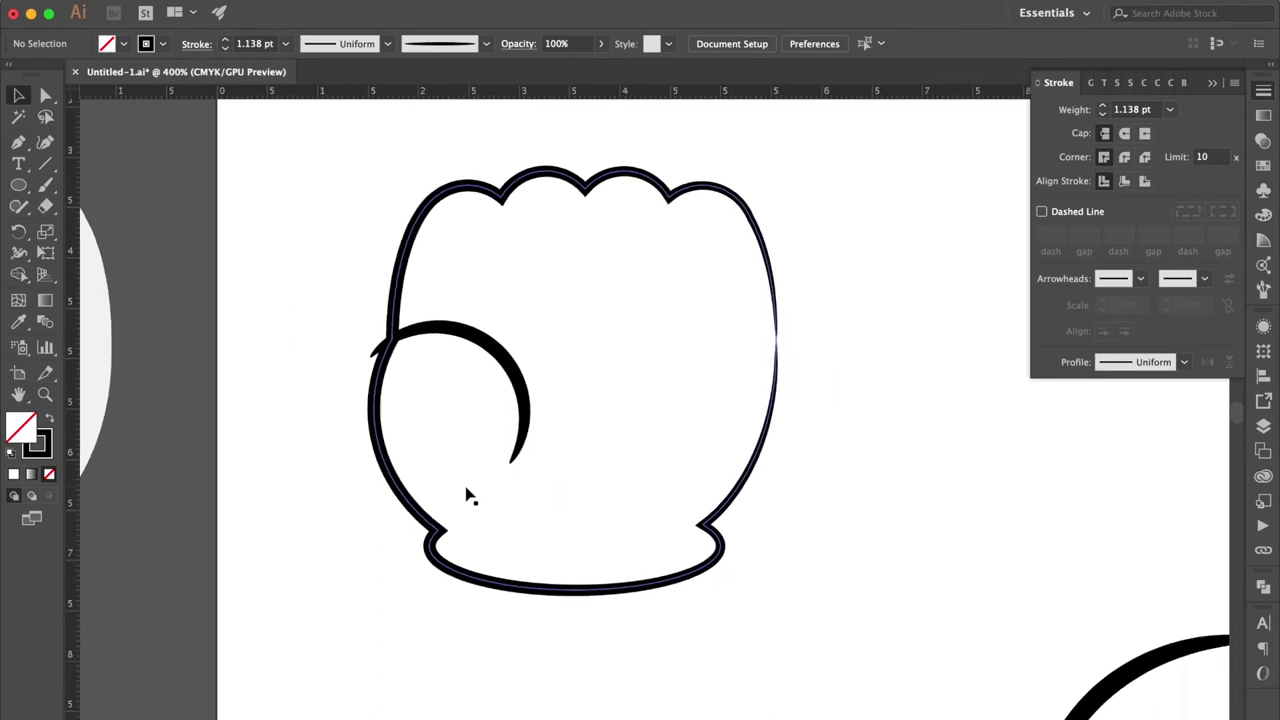
Step: Draw a shallow, downward-bowed crease line across the wrist, just above the hand's base, with the Pen tool
left_click(18, 142)
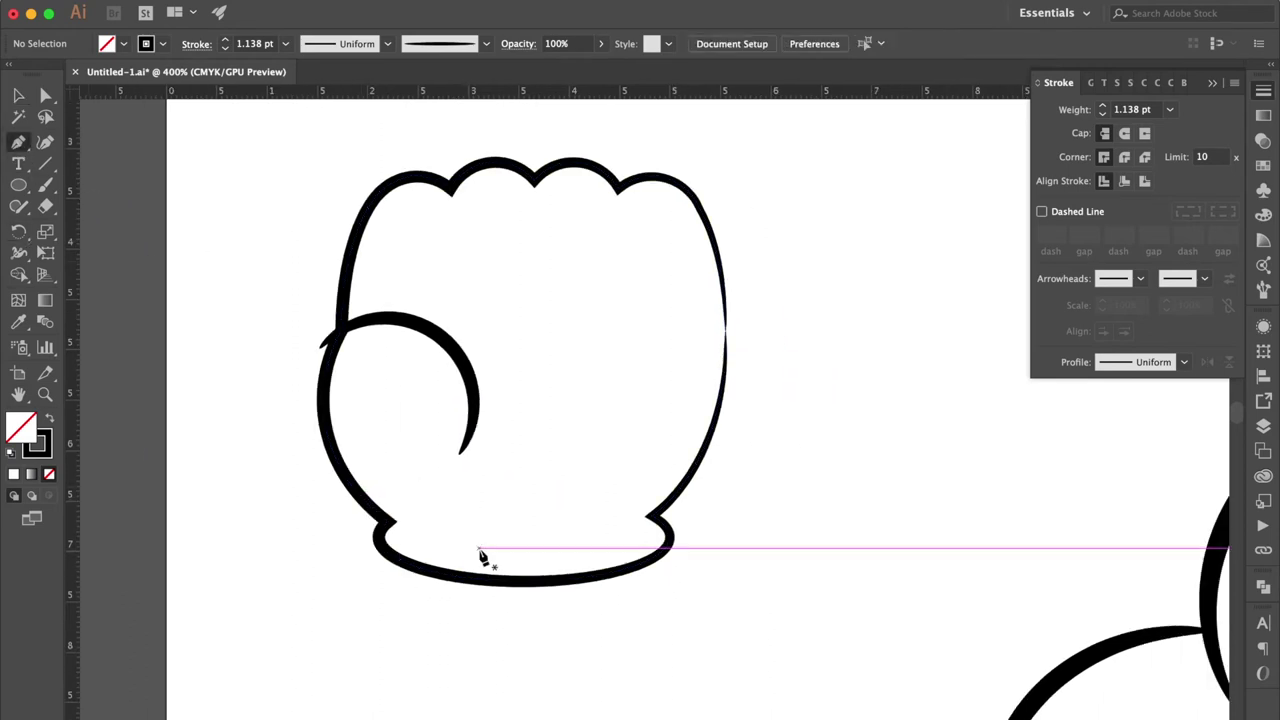
left_click(427, 523)
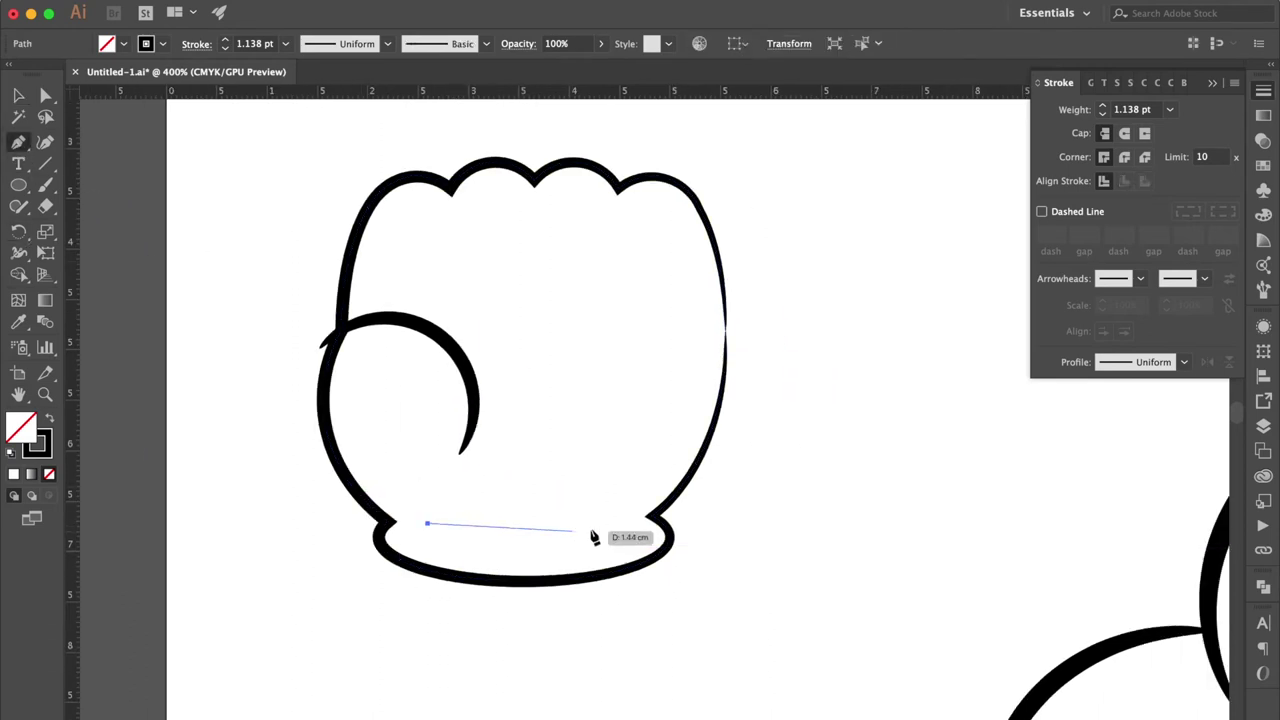
left_click_drag(617, 523, 717, 486)
left_click(18, 95)
left_click(258, 306)
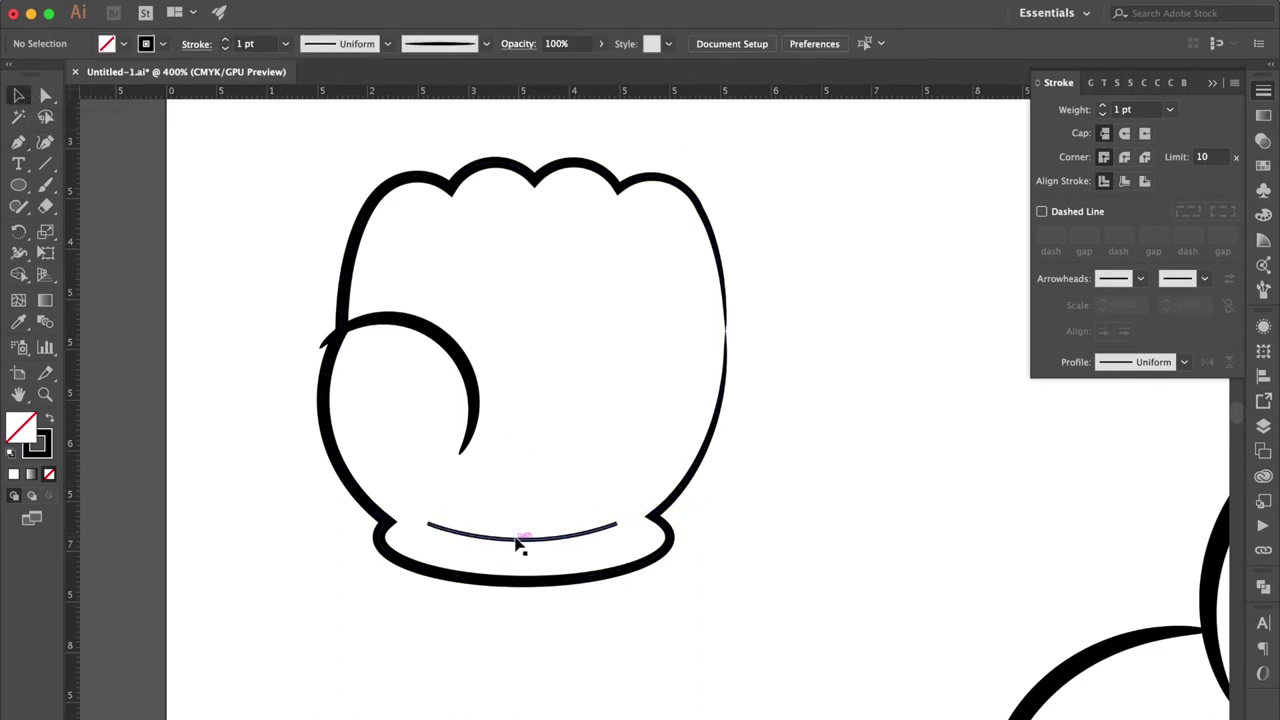
Step: Copy the wrist crease up into the palm, shrink it and place it beside the lower end of the thumb arc
left_click_drag(517, 541, 513, 422)
mouse_move(426, 412)
left_mouse_down()
mouse_move(471, 412)
mouse_move(510, 460)
left_mouse_up()
mouse_move(587, 447)
left_mouse_down()
mouse_move(540, 449)
mouse_move(582, 442)
left_mouse_up()
left_click(834, 401)
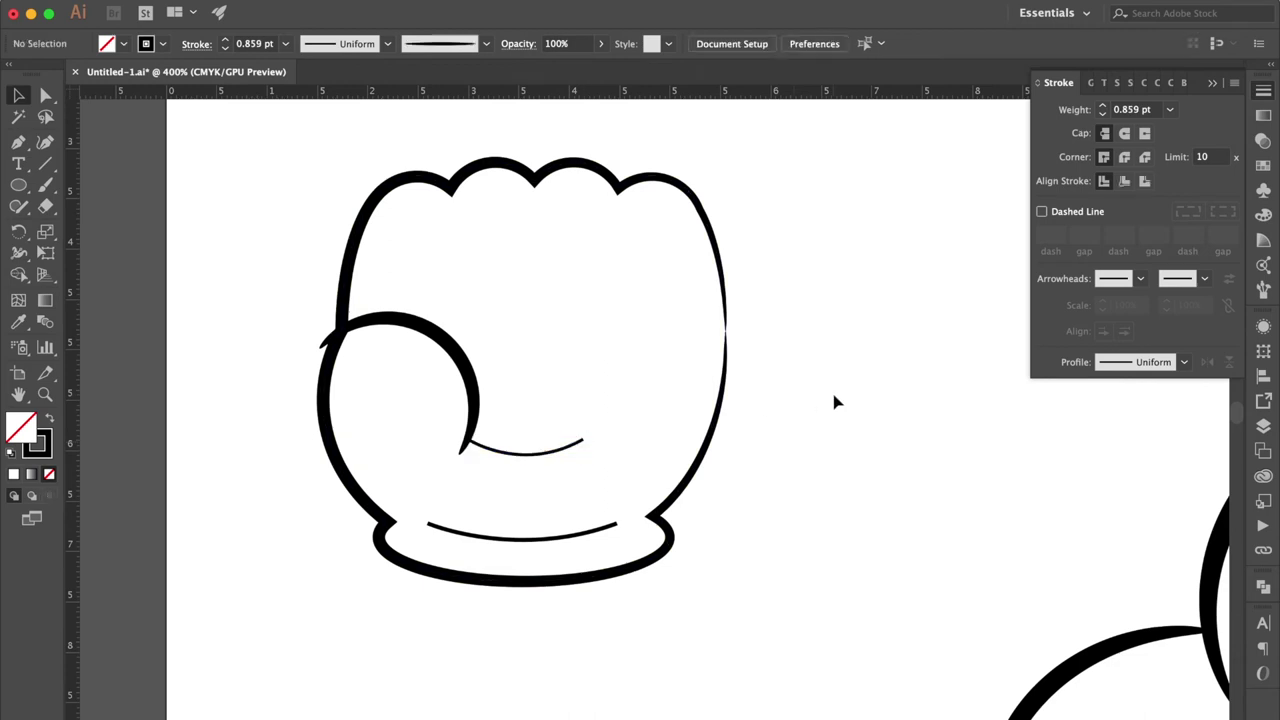
Step: Apply Art Brush 1 with a 0.5 pt stroke weight to both the wrist crease and the palm crease
left_click(606, 528)
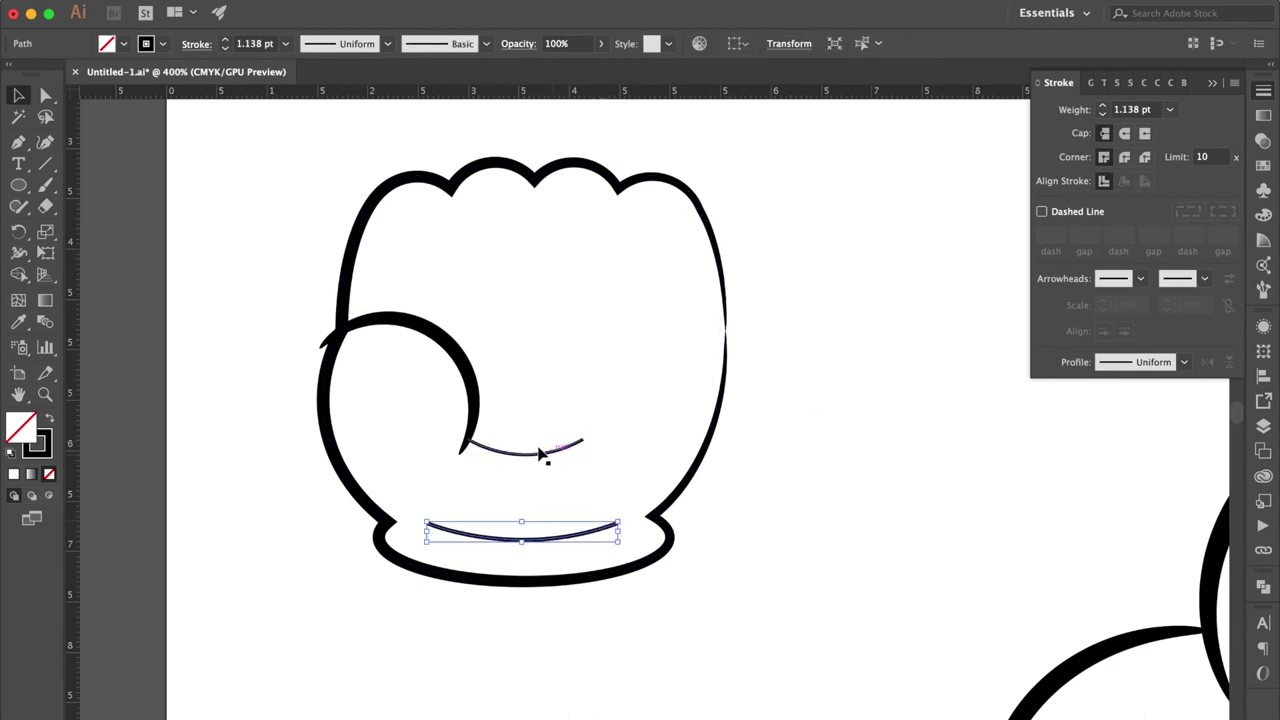
left_click(539, 454, "shift")
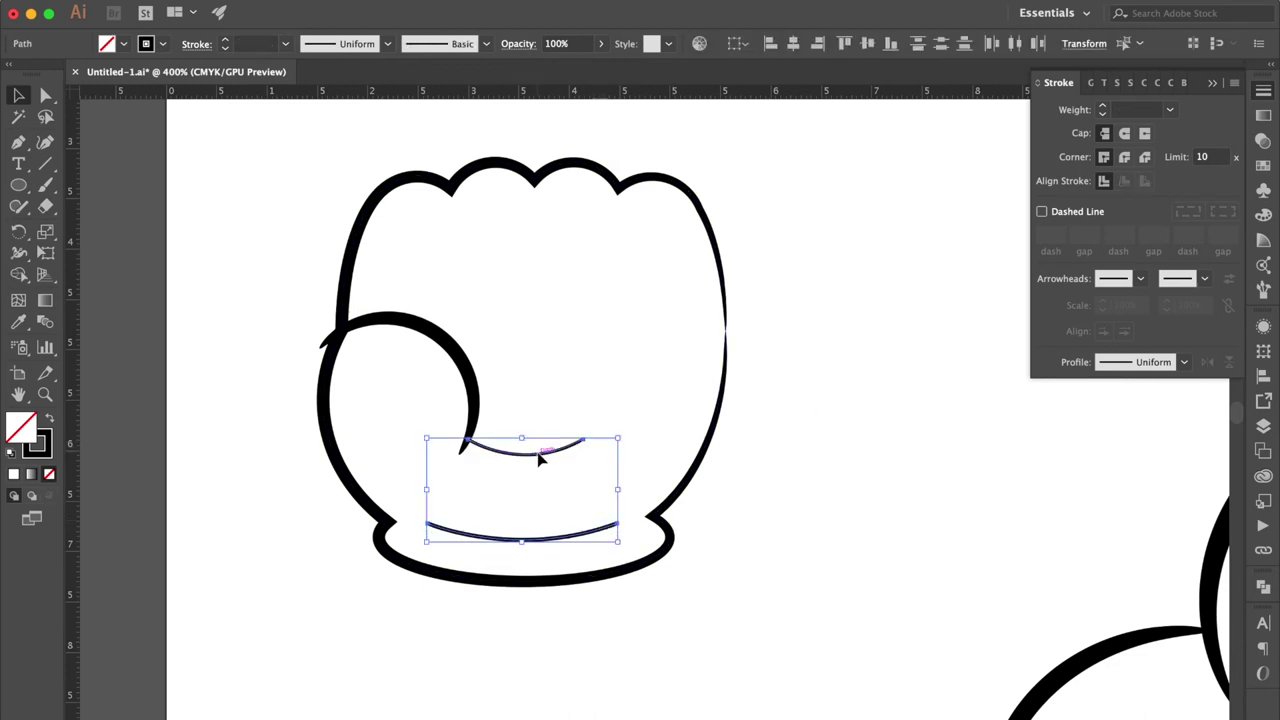
left_click(1183, 86)
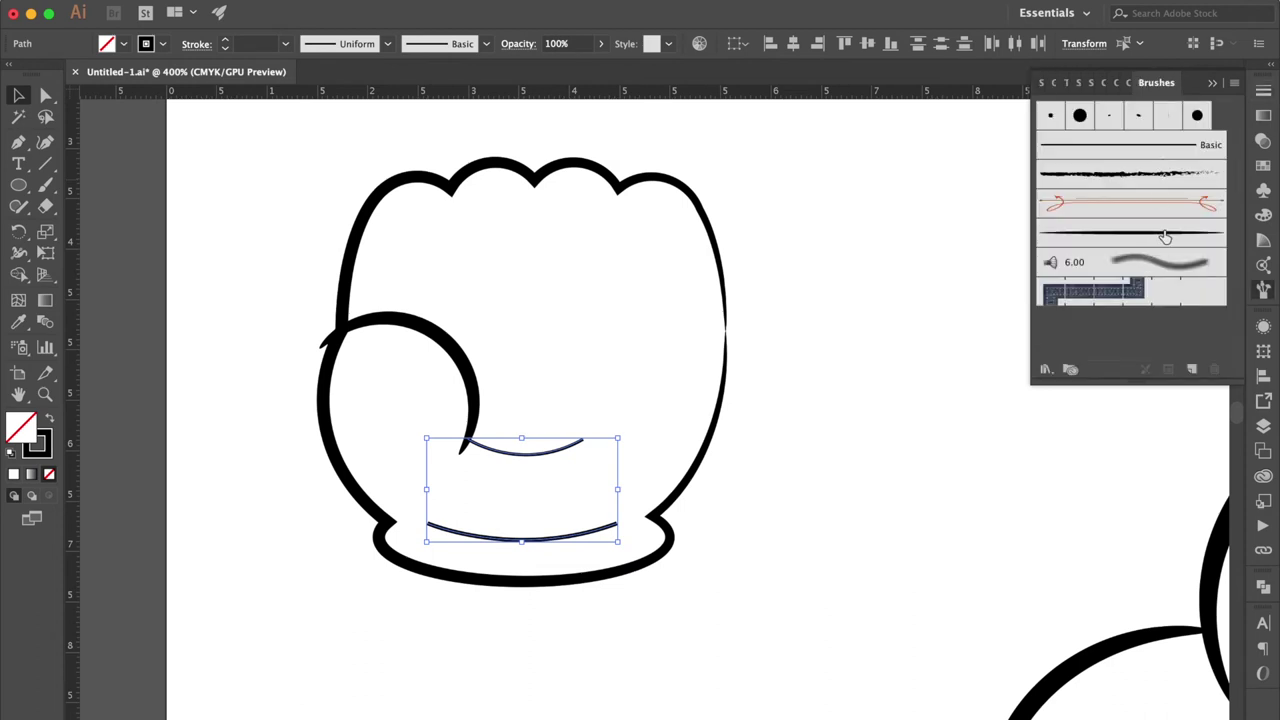
left_click(1165, 236)
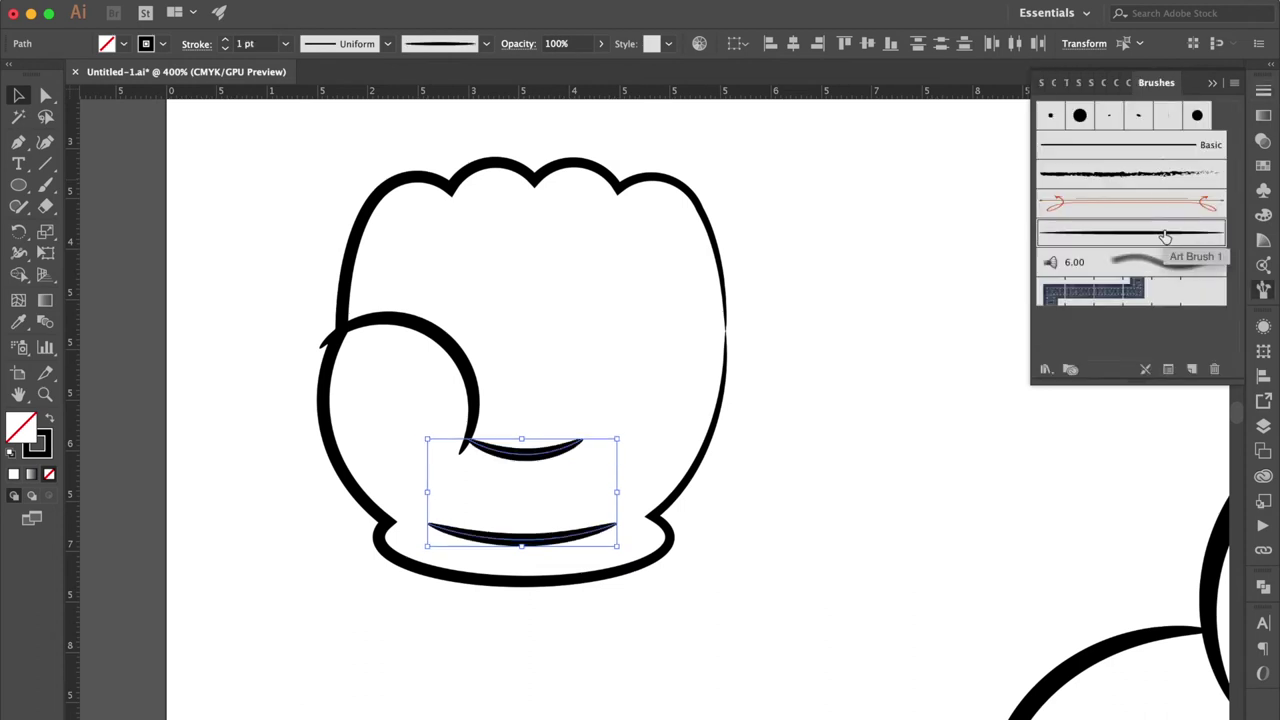
left_click(1264, 93)
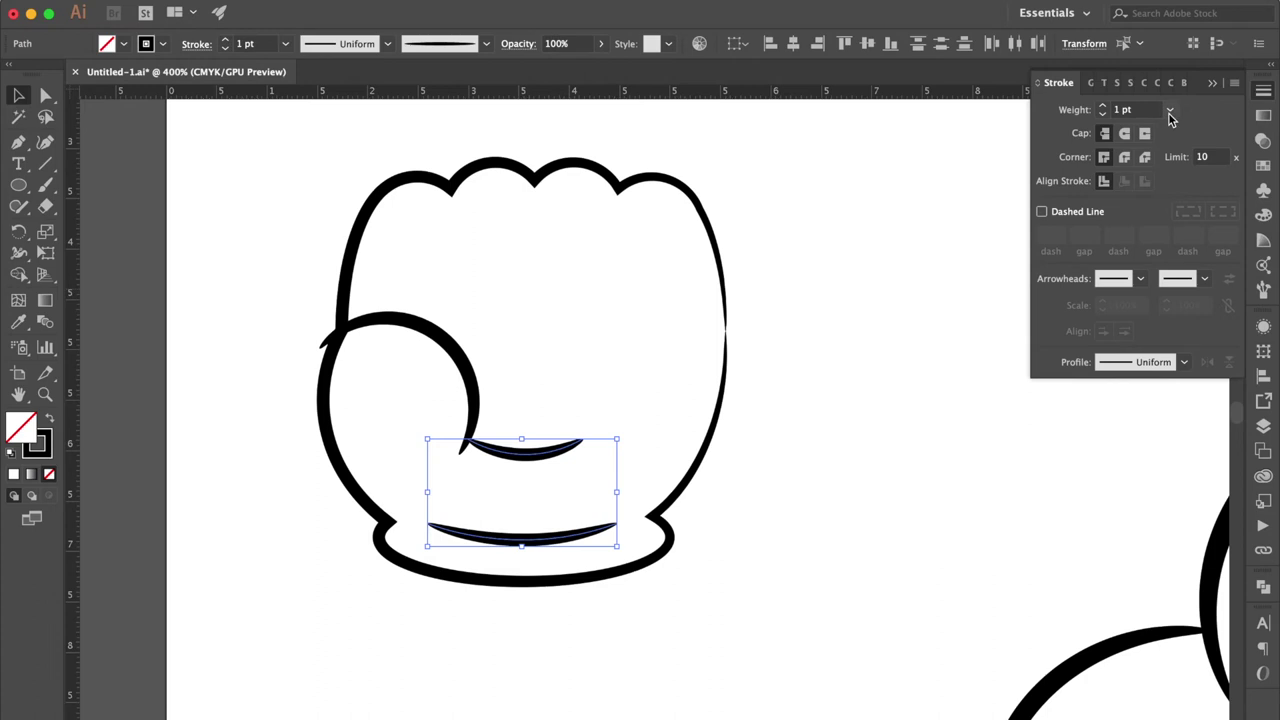
left_click(1169, 111)
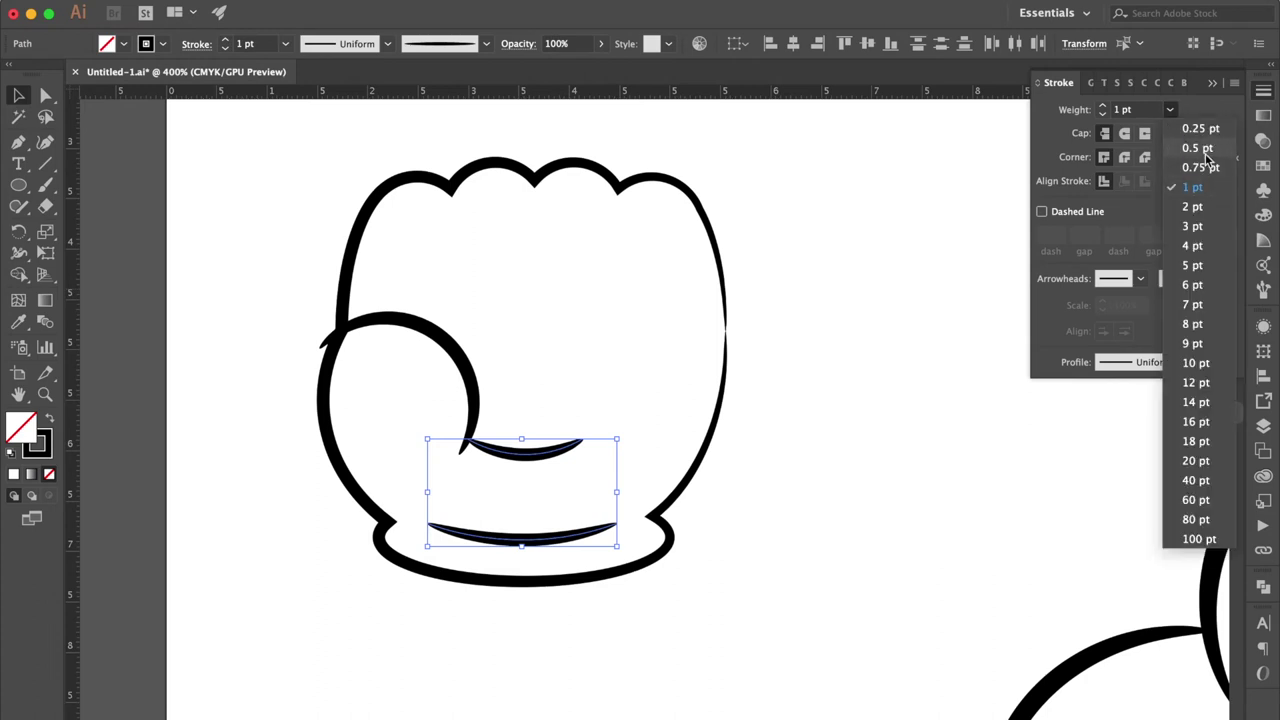
left_click(1198, 148)
left_click(920, 428)
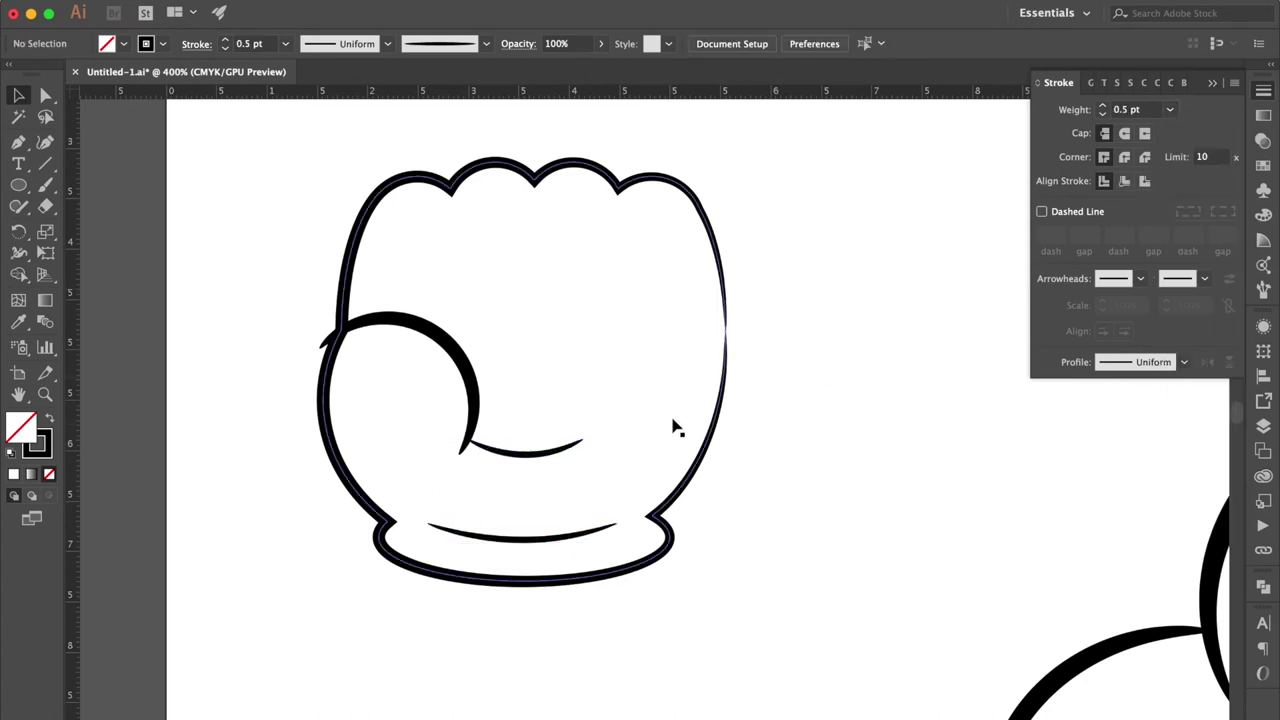
Step: Duplicate the hand's outer outline to the right of the original, without the thumb and crease lines
left_click(447, 199)
left_click_drag(358, 232, 814, 294)
scroll(812, 298, "right", 5)
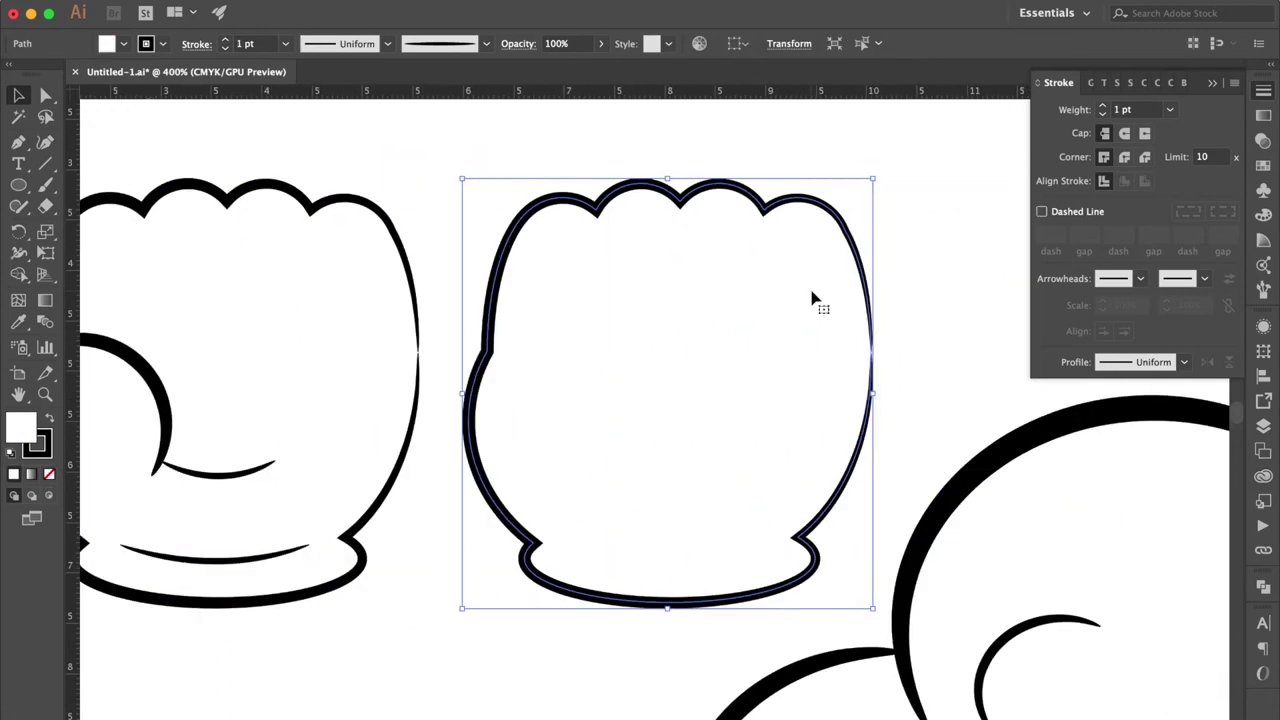
scroll(812, 298, "right", 3)
left_click(18, 142)
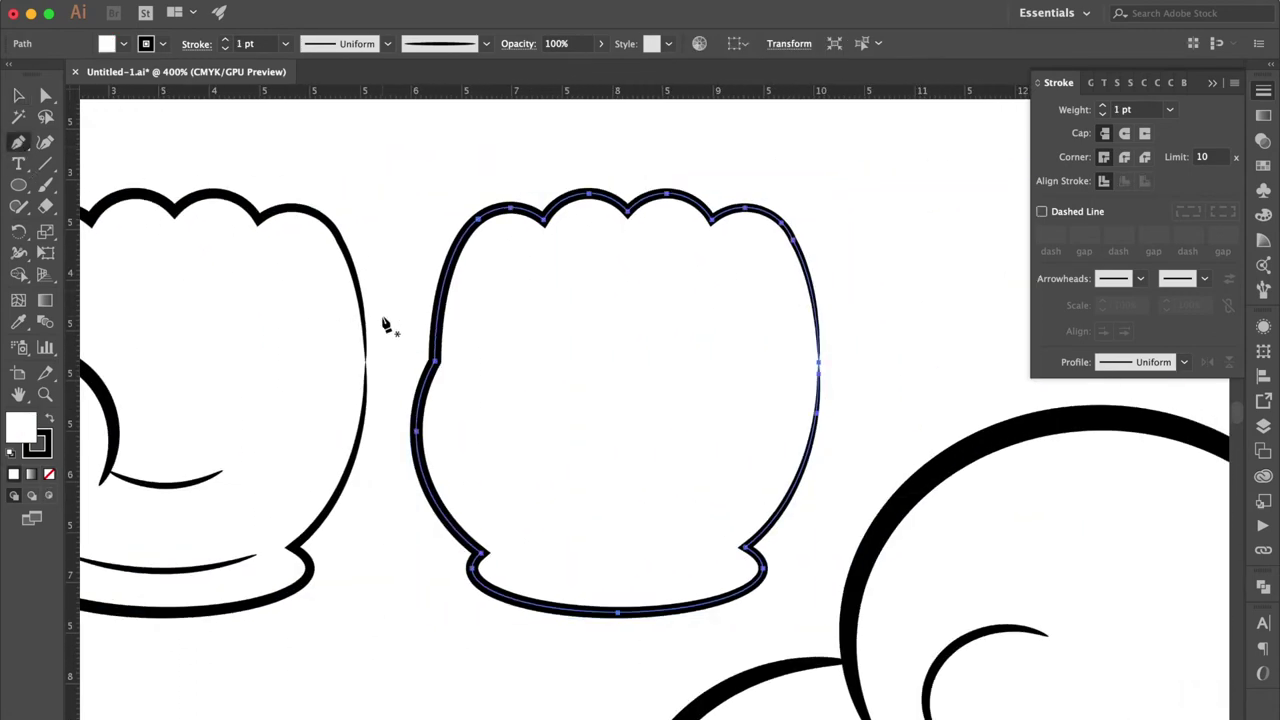
Step: Add anchor points along both sides of the duplicated hand outline and delete its side segments, isolating the scalloped knuckle edge
left_click(443, 294)
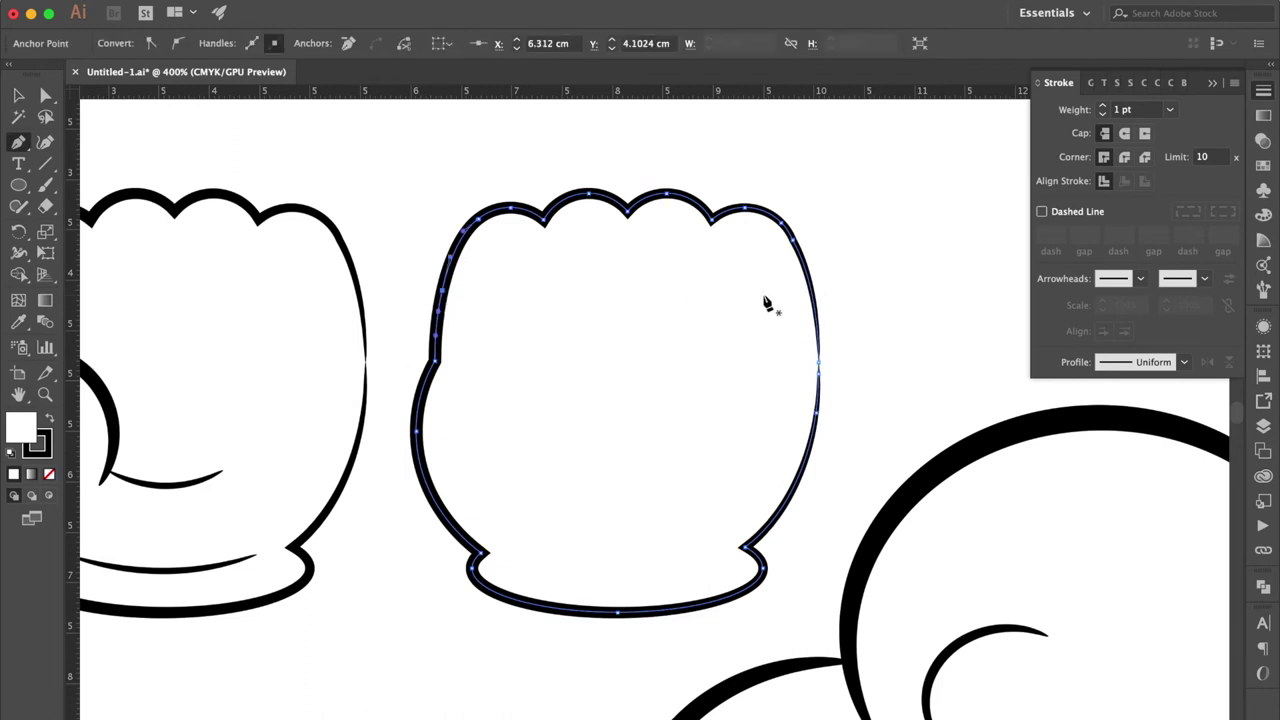
left_click(814, 303)
key("Delete")
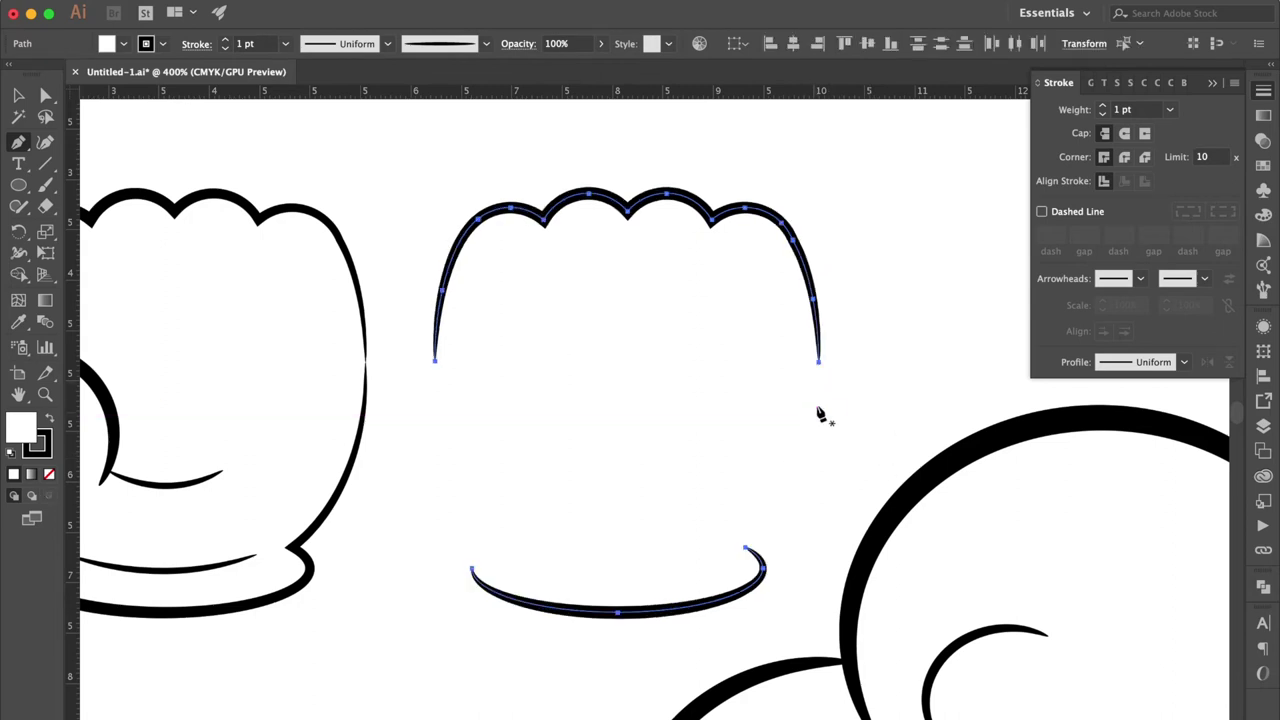
left_click(818, 363, "super")
key("Delete")
key("super+z")
key("super+z")
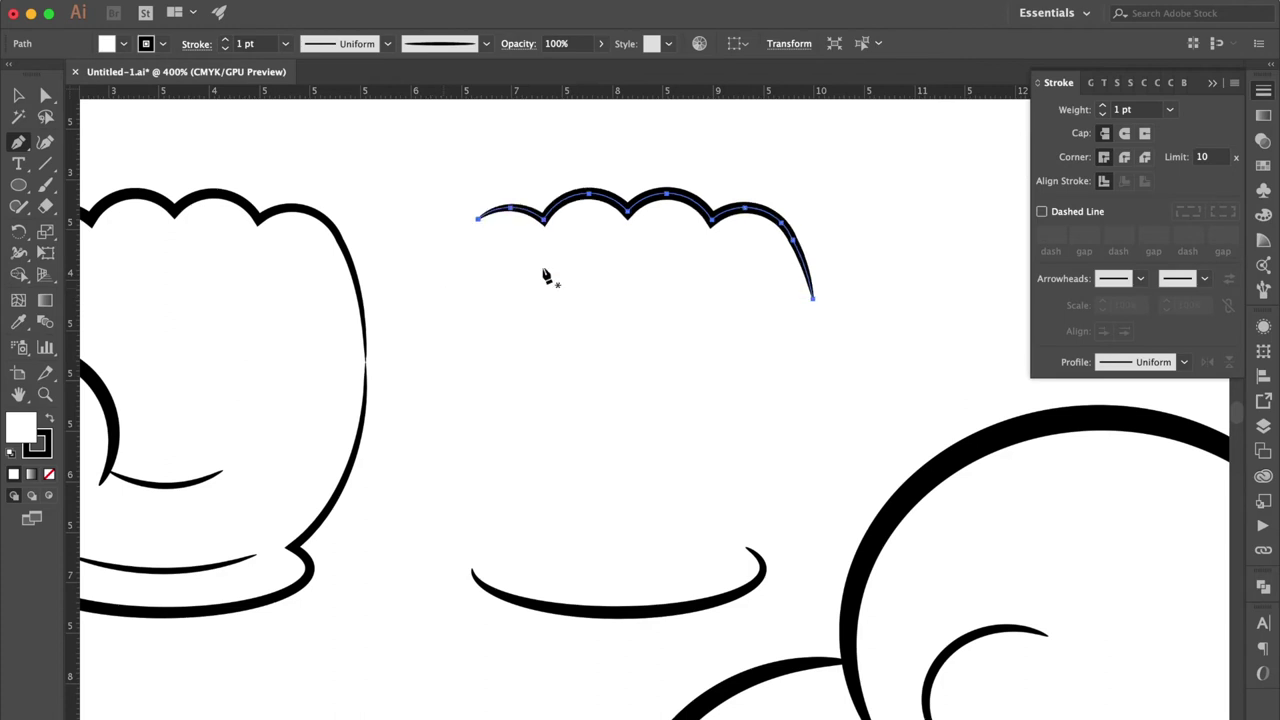
key("super+z")
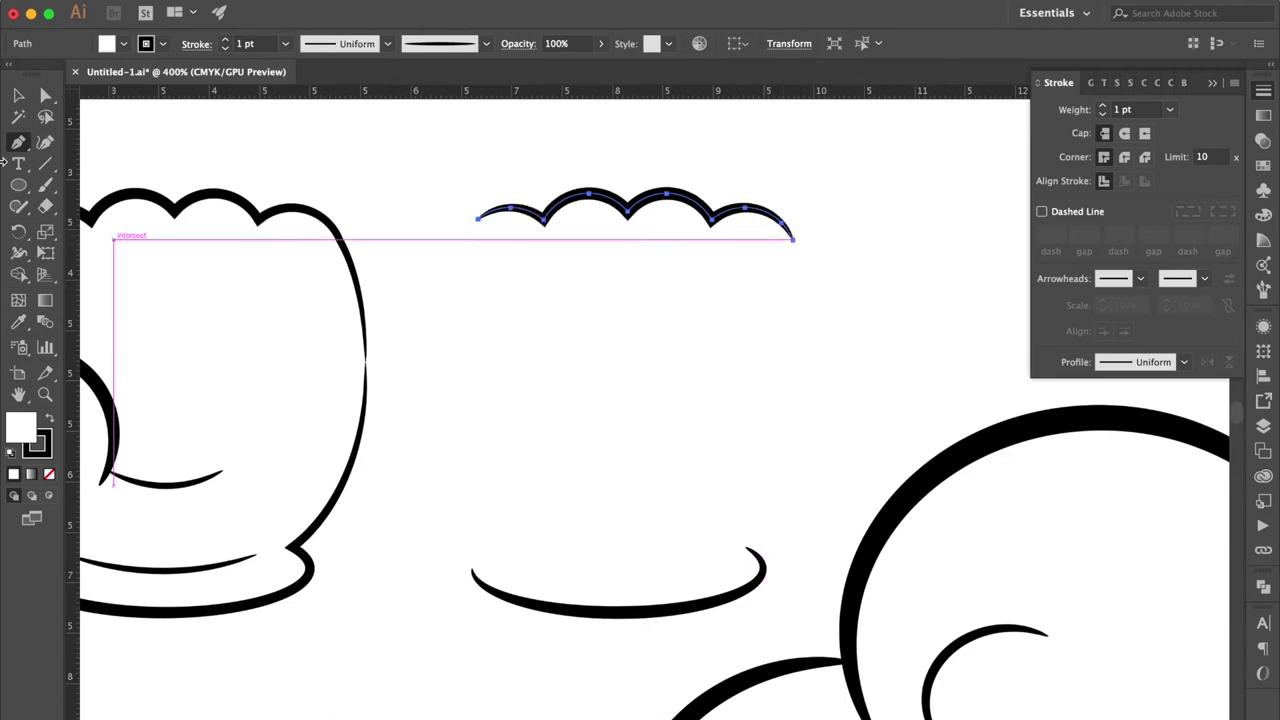
Step: Reflect the scalloped knuckle edge across the horizontal axis, move it into the middle of the original hand and shrink it to fit
left_click(20, 97)
scroll(354, 286, "left", 5)
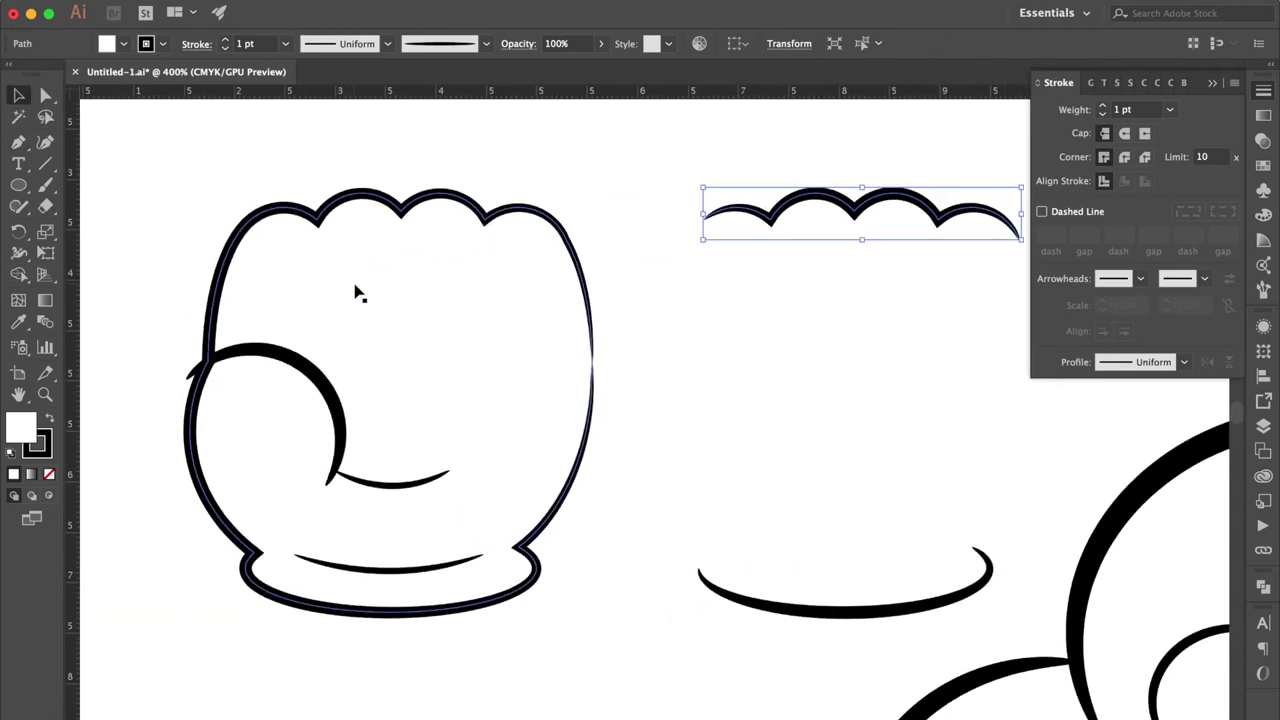
right_click(848, 208)
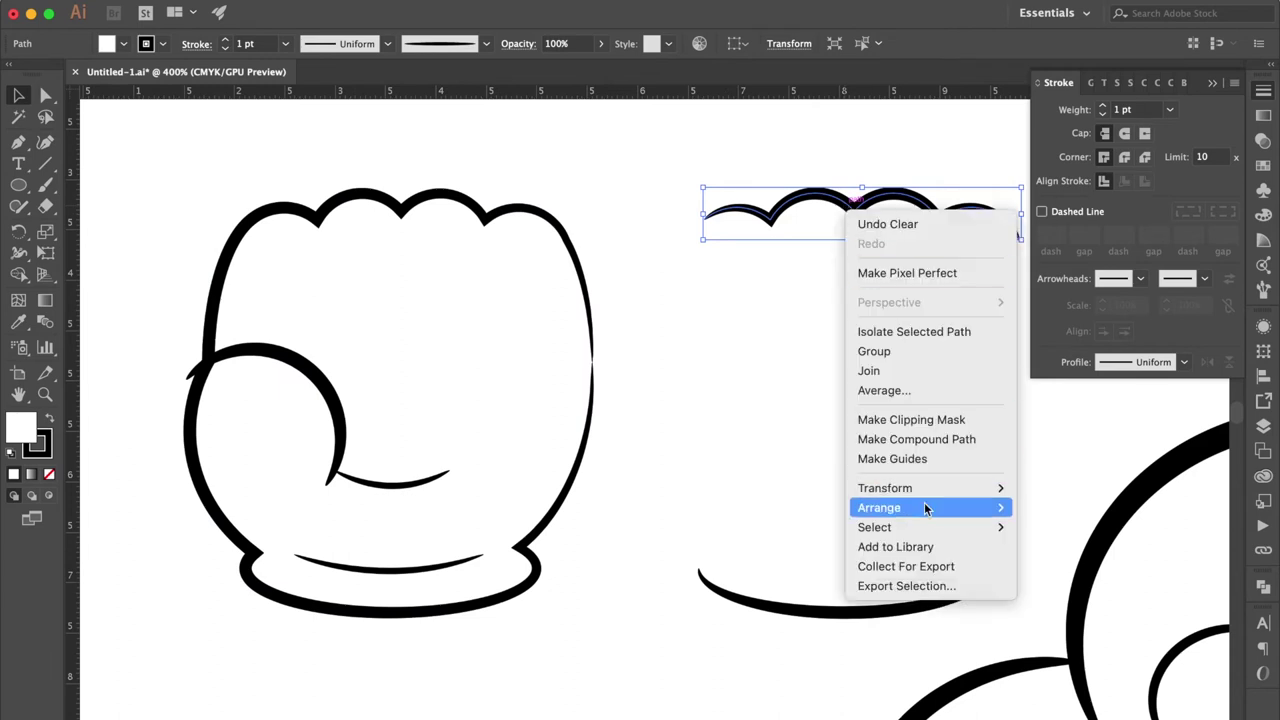
mouse_move(920, 500)
left_click(1048, 555)
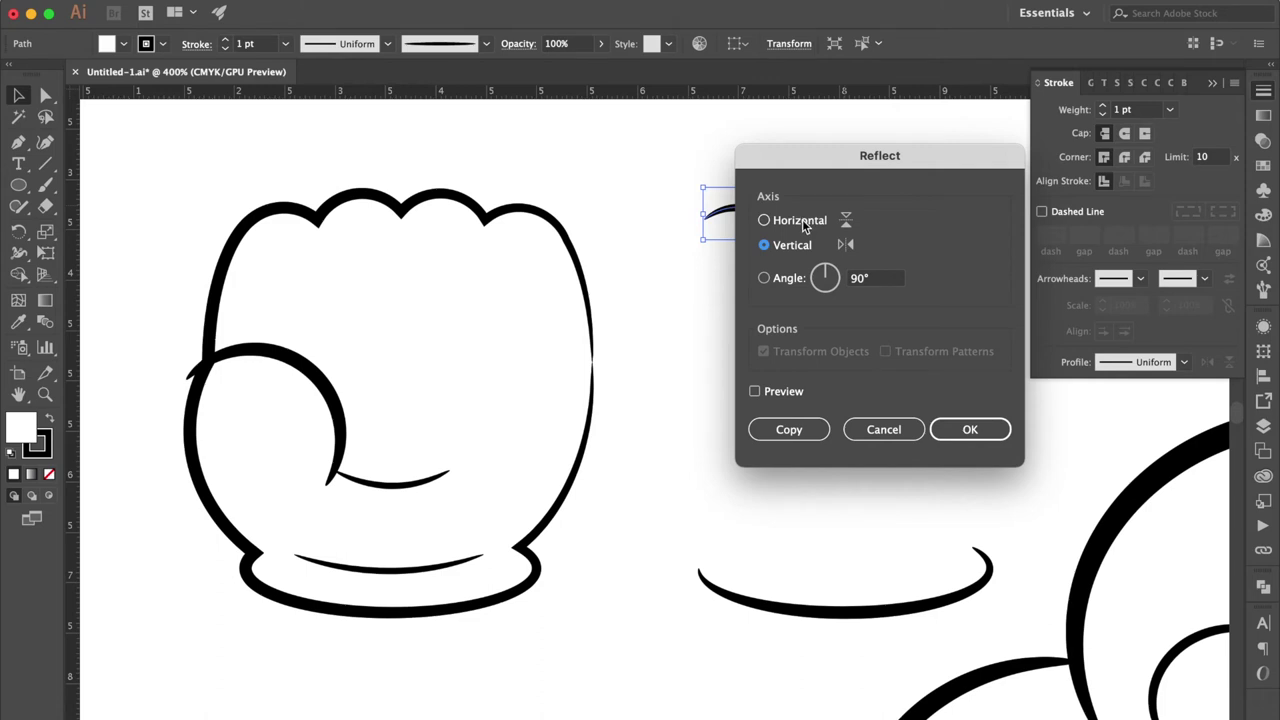
key("Return")
left_click_drag(880, 222, 430, 366)
mouse_move(572, 372)
left_mouse_down()
mouse_move(470, 376)
mouse_move(508, 368)
mouse_move(491, 385)
left_mouse_up()
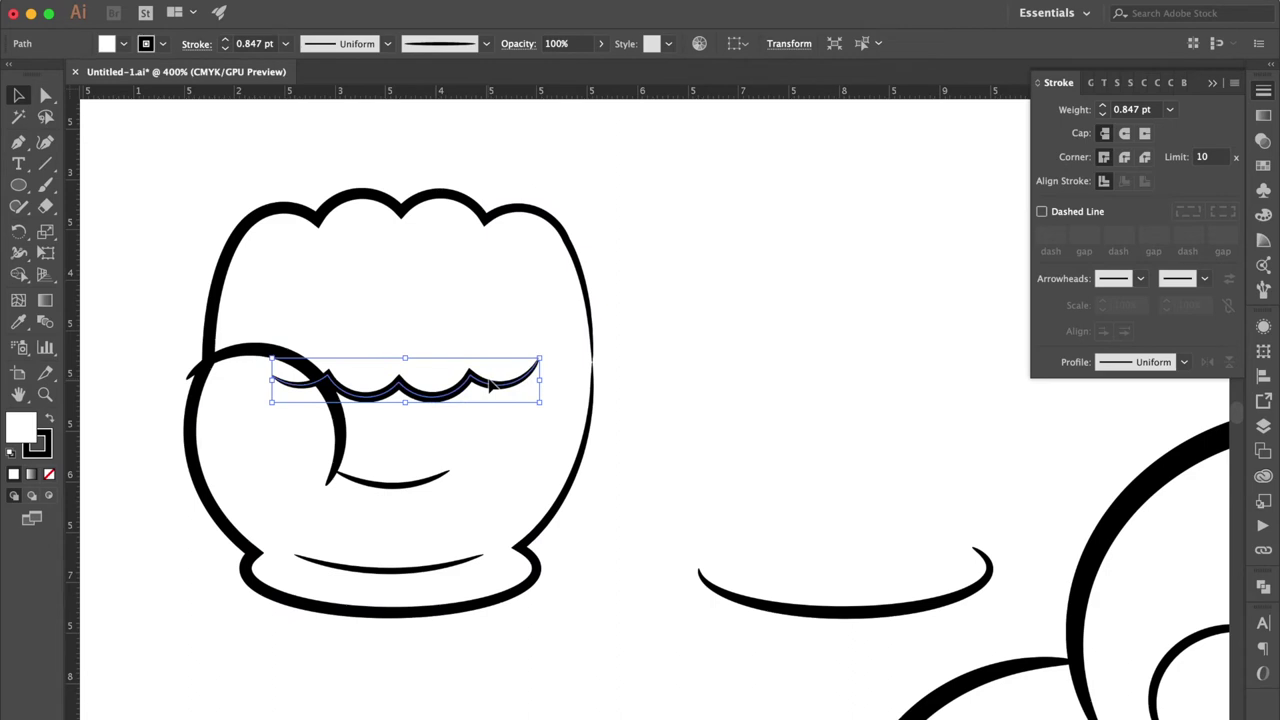
Step: Set the scalloped line's stroke weight to 0.5 pt, tilt it slightly clockwise and flatten its height
left_click(1176, 109)
left_click(1203, 153)
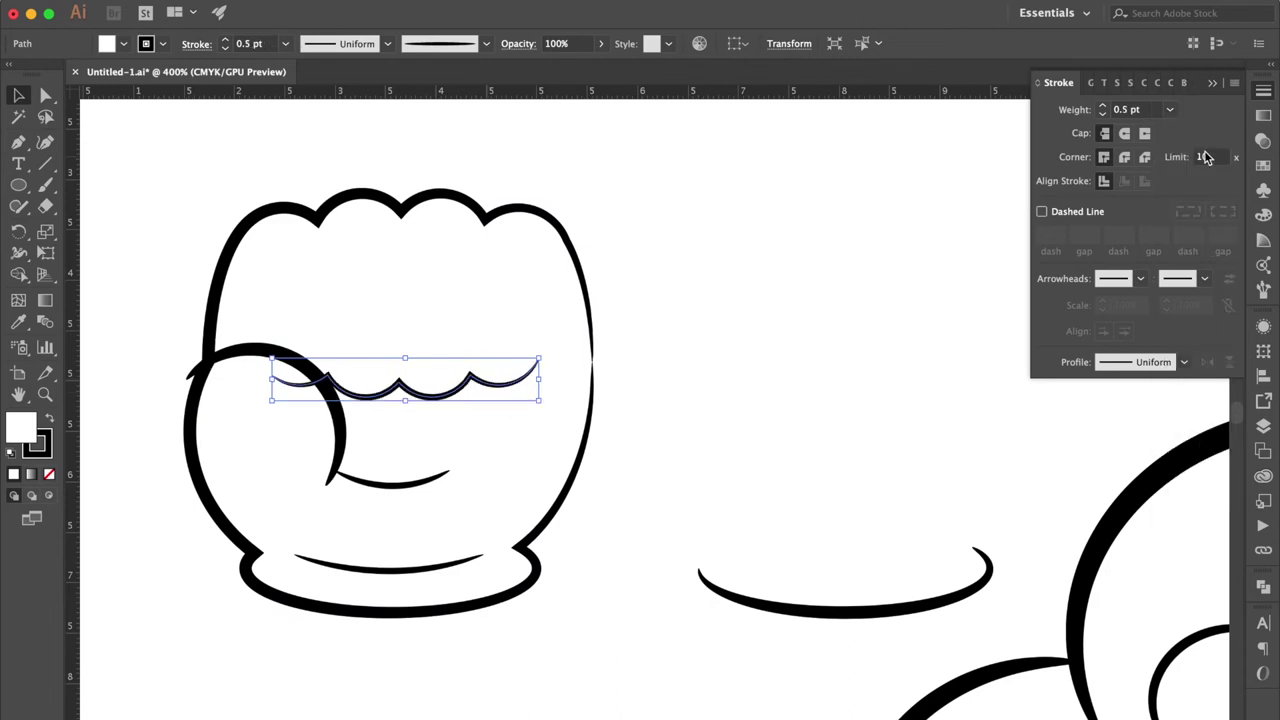
left_click_drag(551, 379, 548, 393)
left_click_drag(409, 405, 405, 384)
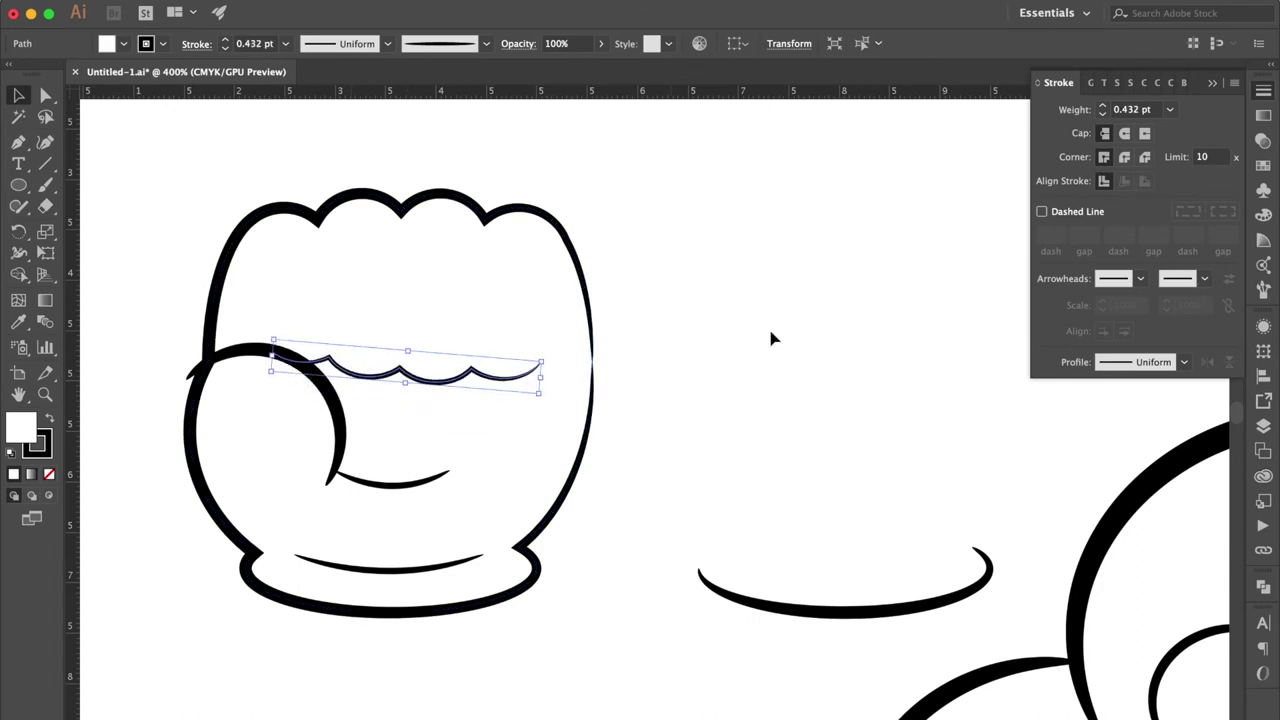
left_click(771, 338)
Step: Draw a short, curved finger line up from the scalloped line's first notch with the Pen tool and give it a 1 pt stroke
left_click(20, 144)
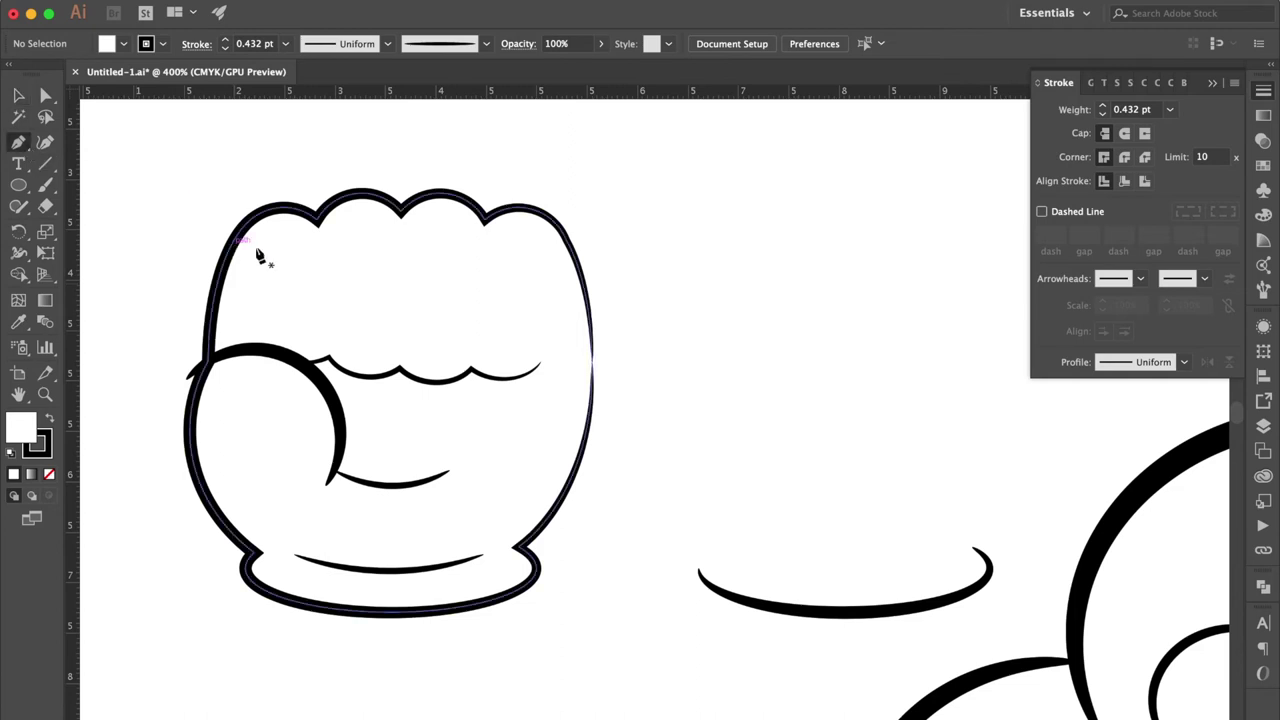
left_click(326, 292)
left_click_drag(329, 362, 322, 398)
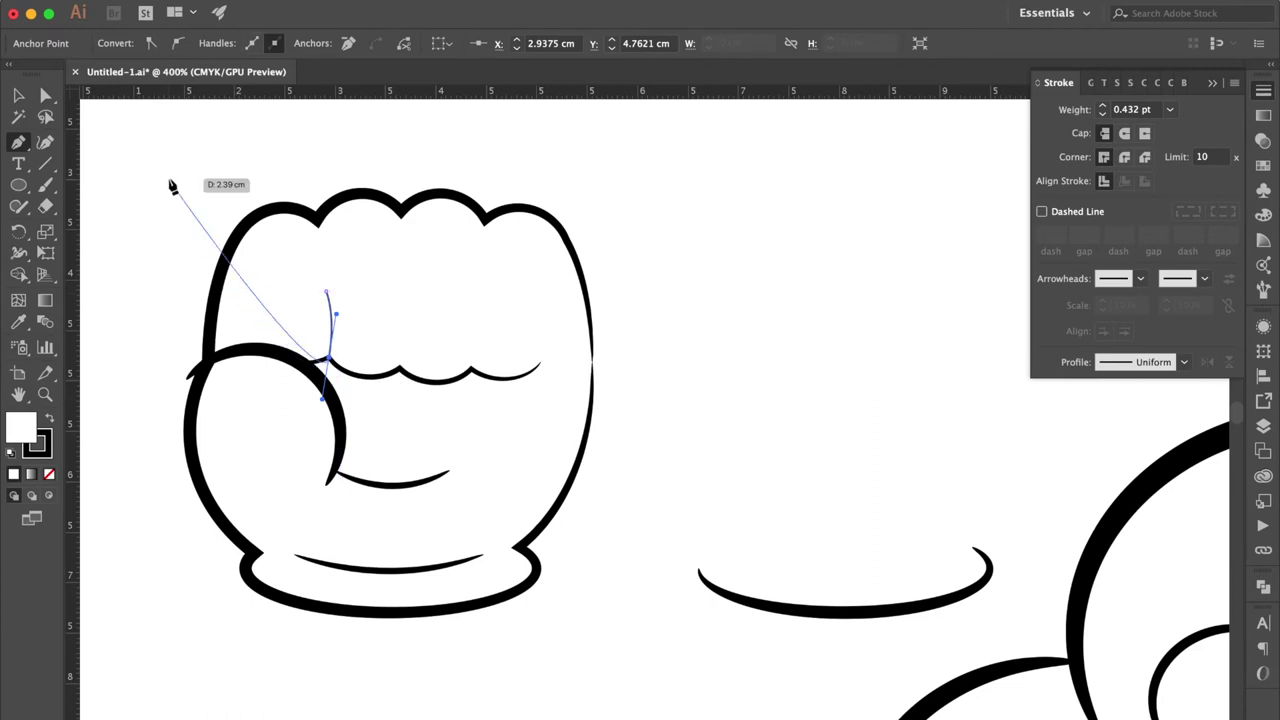
left_click(18, 97)
left_click(1172, 110)
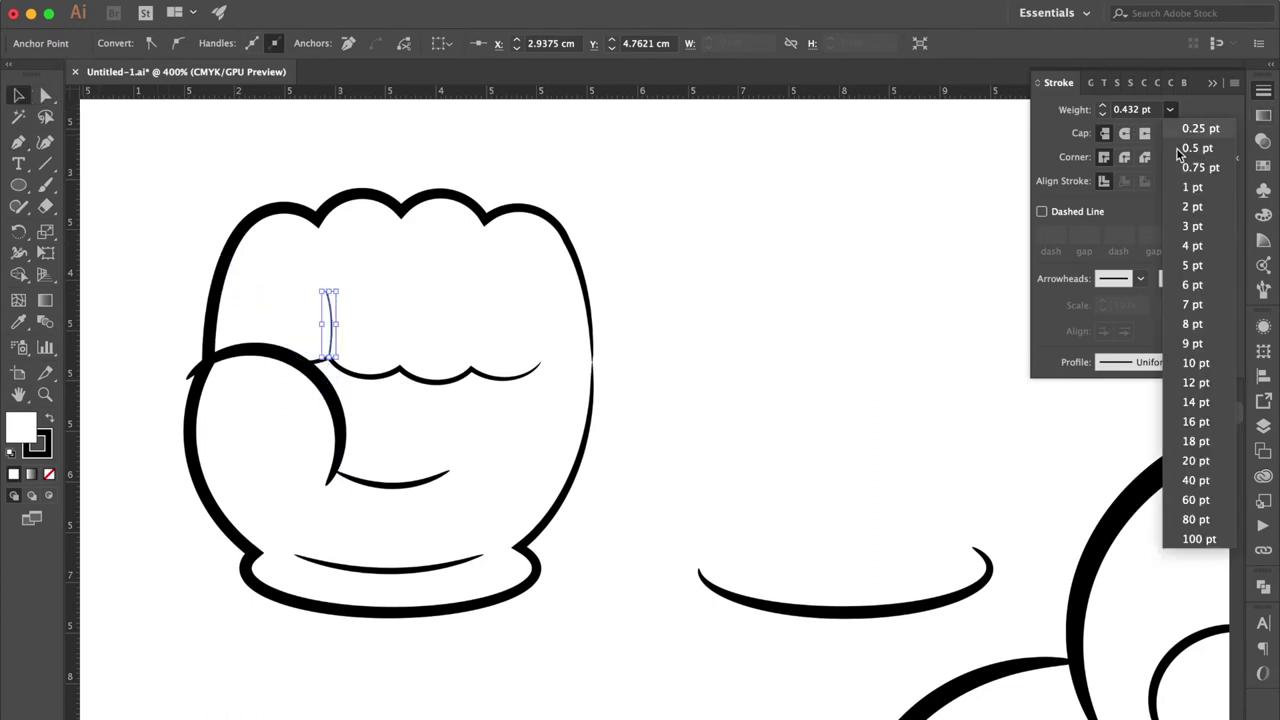
left_click(1209, 191)
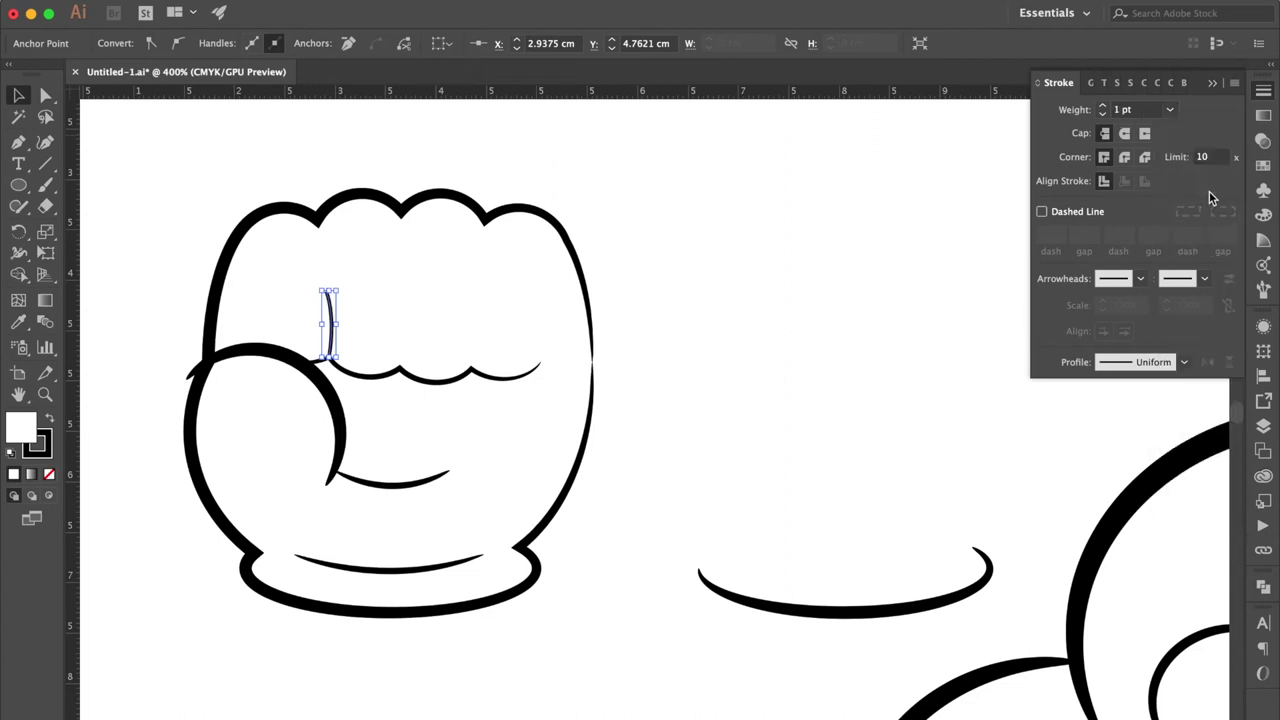
left_click(727, 355)
Step: Duplicate the short finger line twice, placing the copies above the second and third notches of the scalloped line
left_click_drag(332, 336, 405, 344)
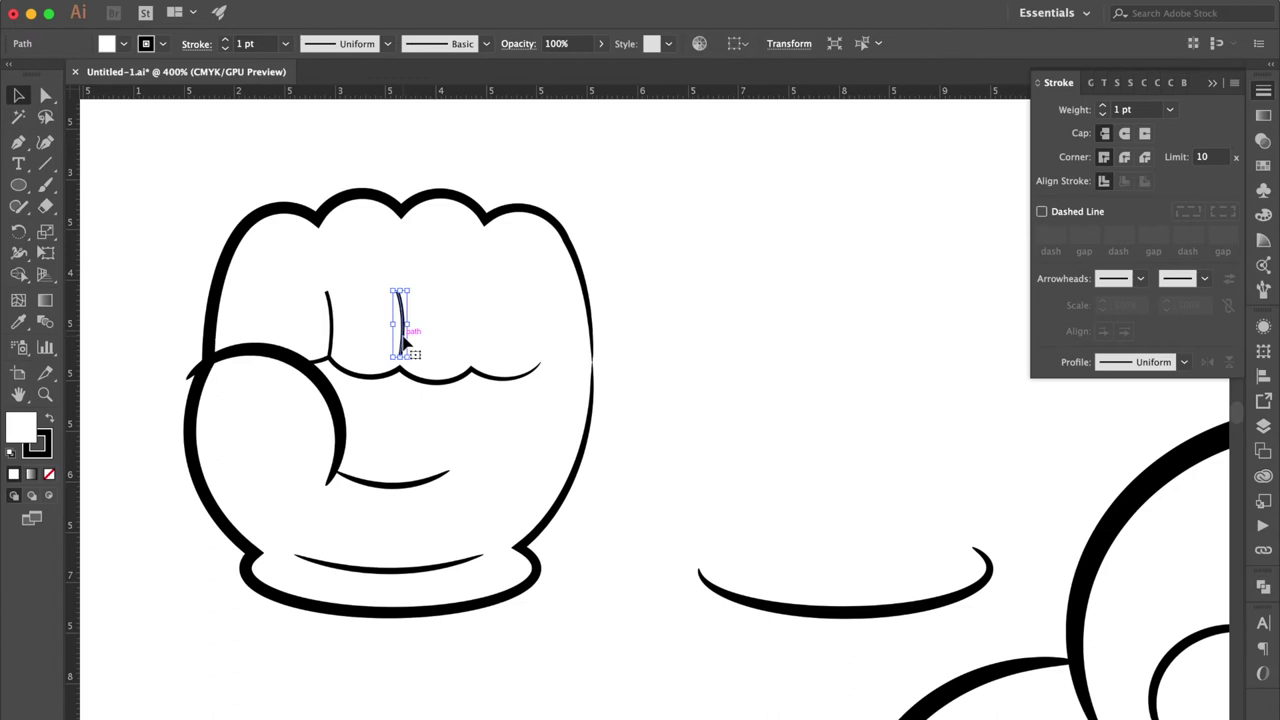
left_click(776, 348)
key("super+=")
left_click_drag(277, 348, 409, 358)
left_click_drag(516, 342, 516, 359)
key("shift+super+a")
Step: Widen the scalloped line slightly towards the thumb, shift it up and align the three finger lines with its notches
left_click(289, 349)
left_click_drag(214, 338, 183, 335)
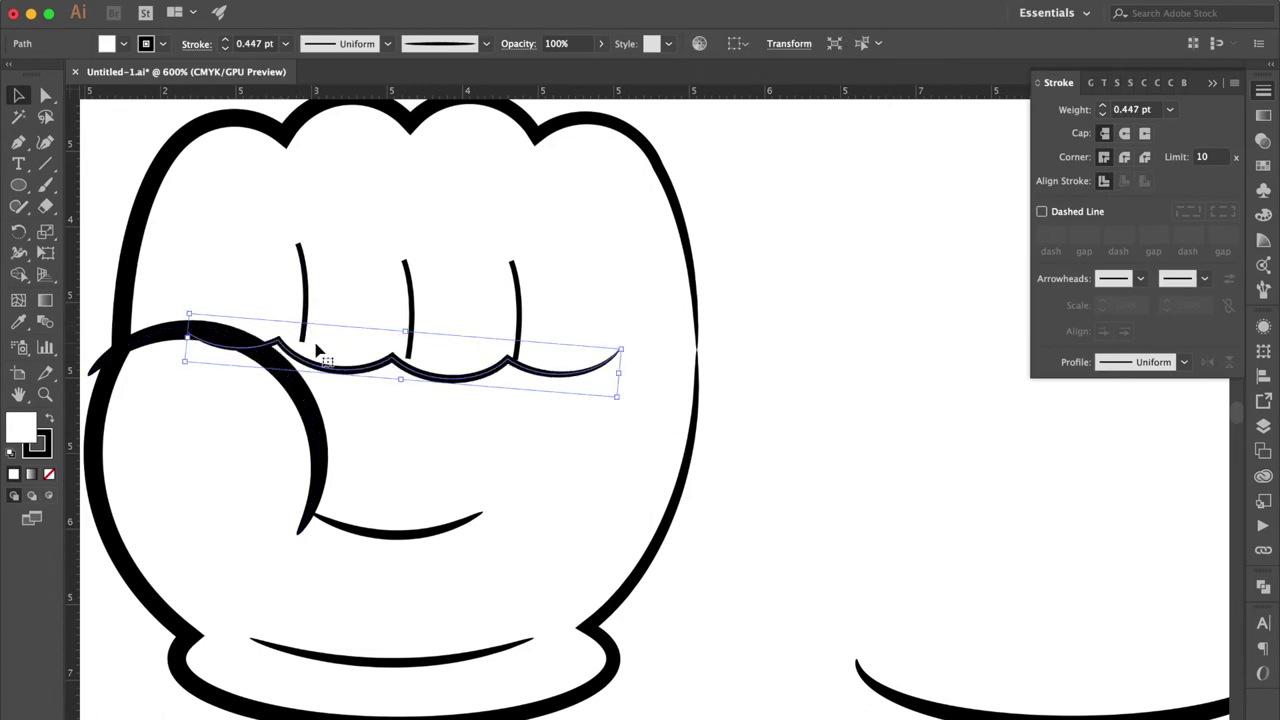
left_click_drag(328, 360, 334, 349)
left_click_drag(308, 308, 288, 298)
left_click_drag(412, 290, 399, 292)
left_click_drag(520, 285, 513, 280)
Step: Rotate each of the three finger lines about its lower end so that it leans slightly to the right
left_click(288, 240)
left_click(18, 230)
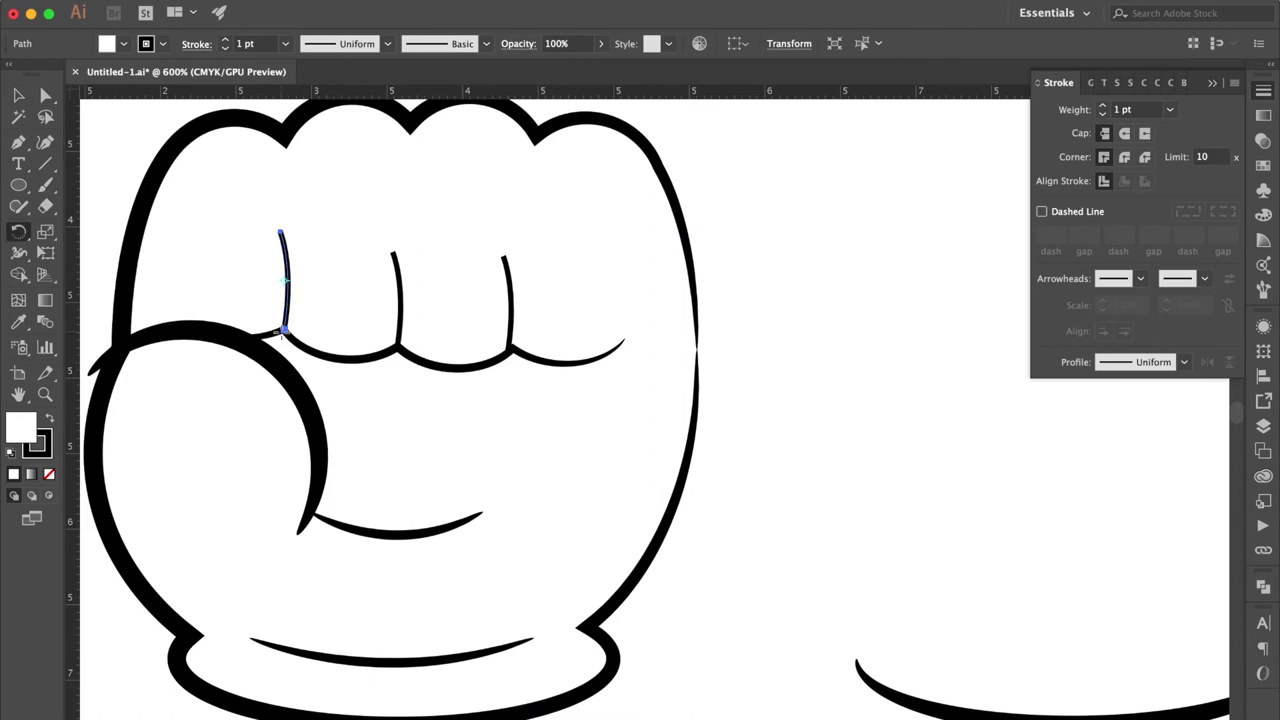
left_click_drag(292, 243, 294, 236)
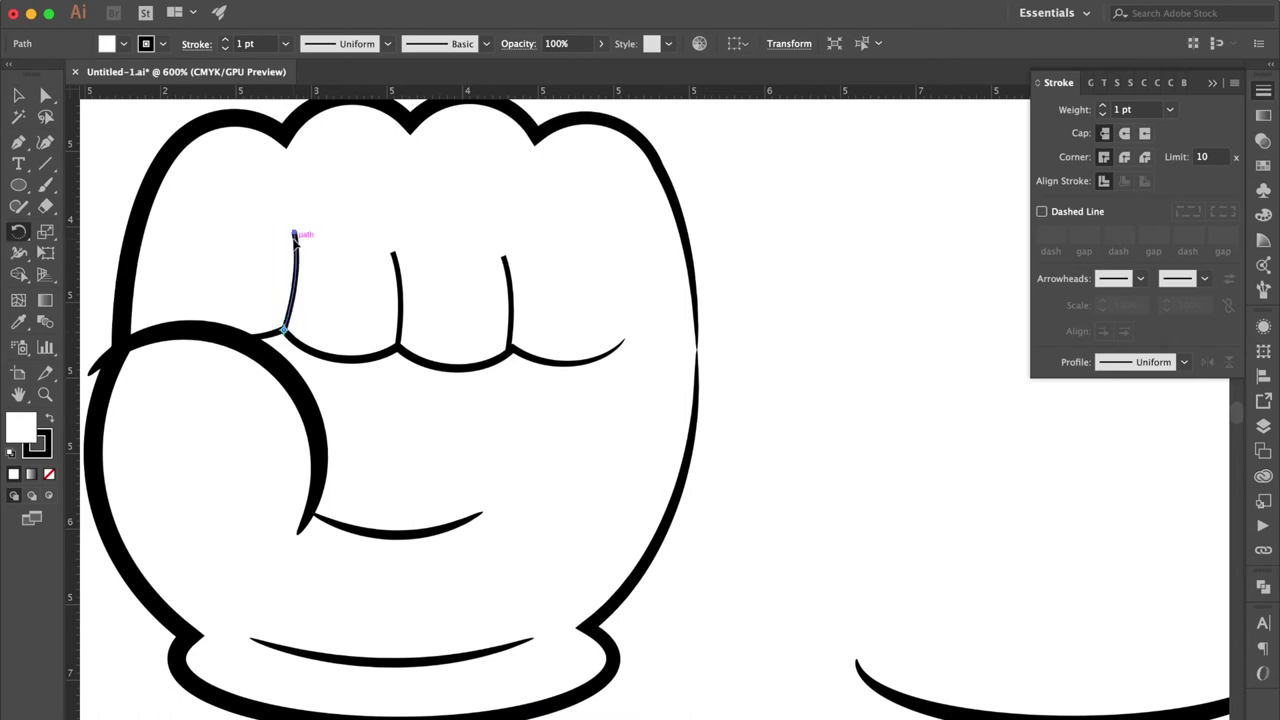
left_click(403, 298, "super")
left_click_drag(394, 252, 415, 243)
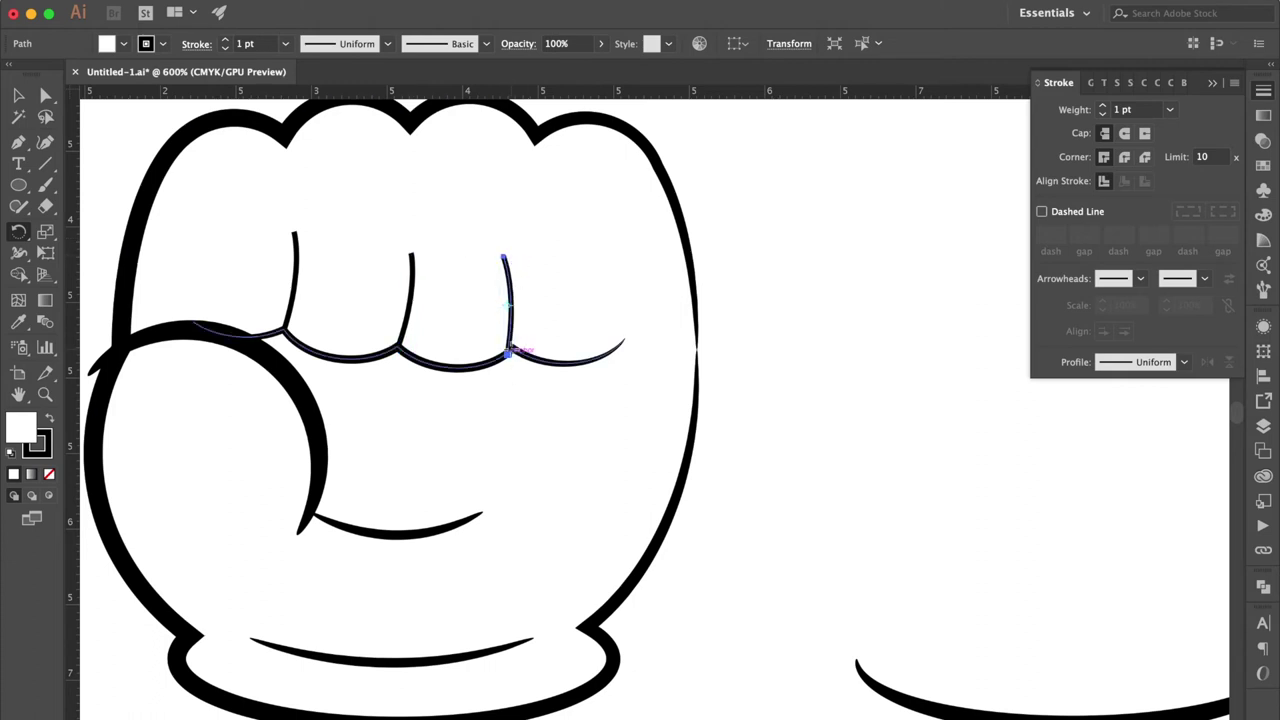
left_click_drag(511, 287, 523, 283)
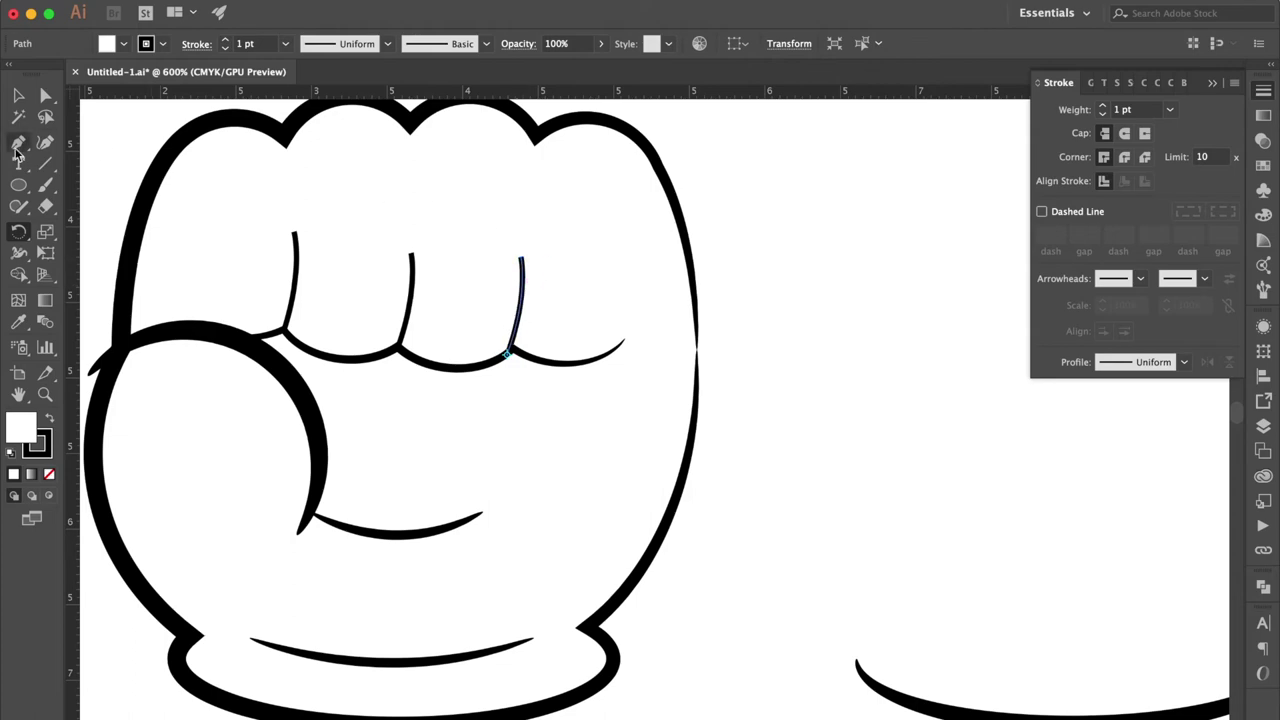
Step: Expand the appearance of the thumb arc's brush stroke
left_click(18, 95)
key("super+minus")
left_click(420, 441)
left_click(391, 14)
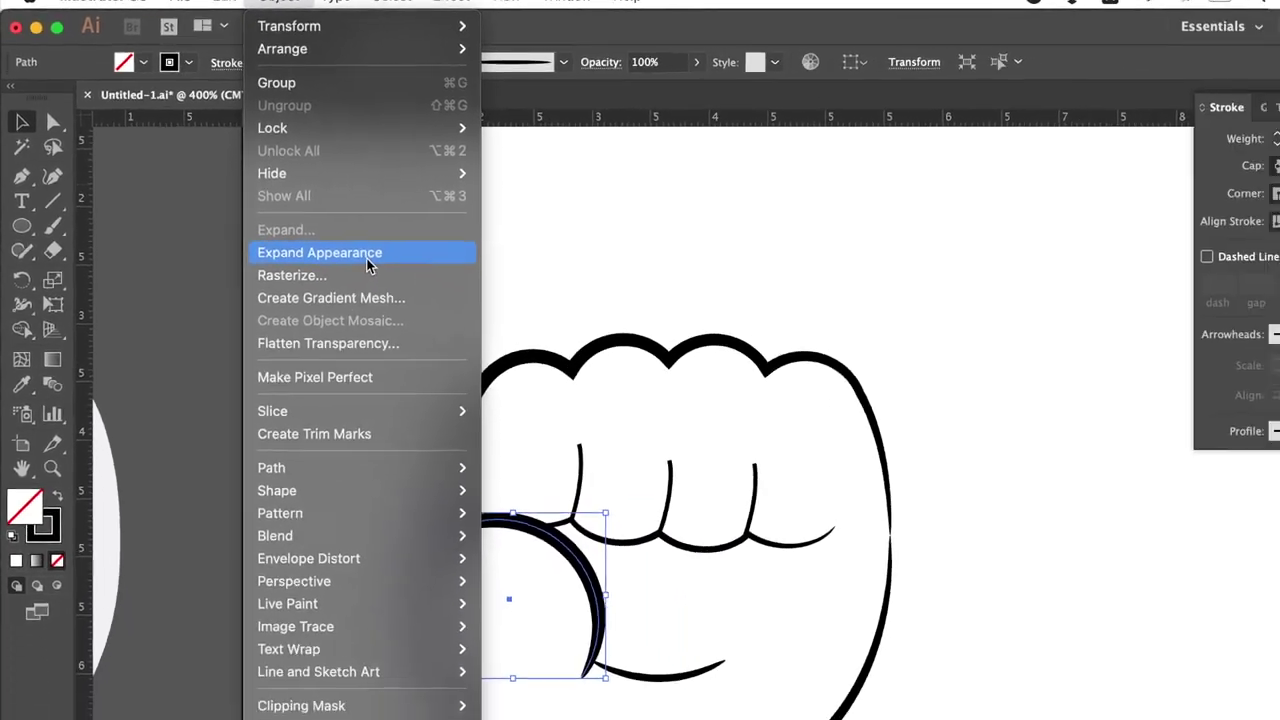
left_click(470, 352)
Step: Expand the appearance of the hand's outer outline and run Expand on the resulting group
left_click(670, 472)
left_click(360, 14)
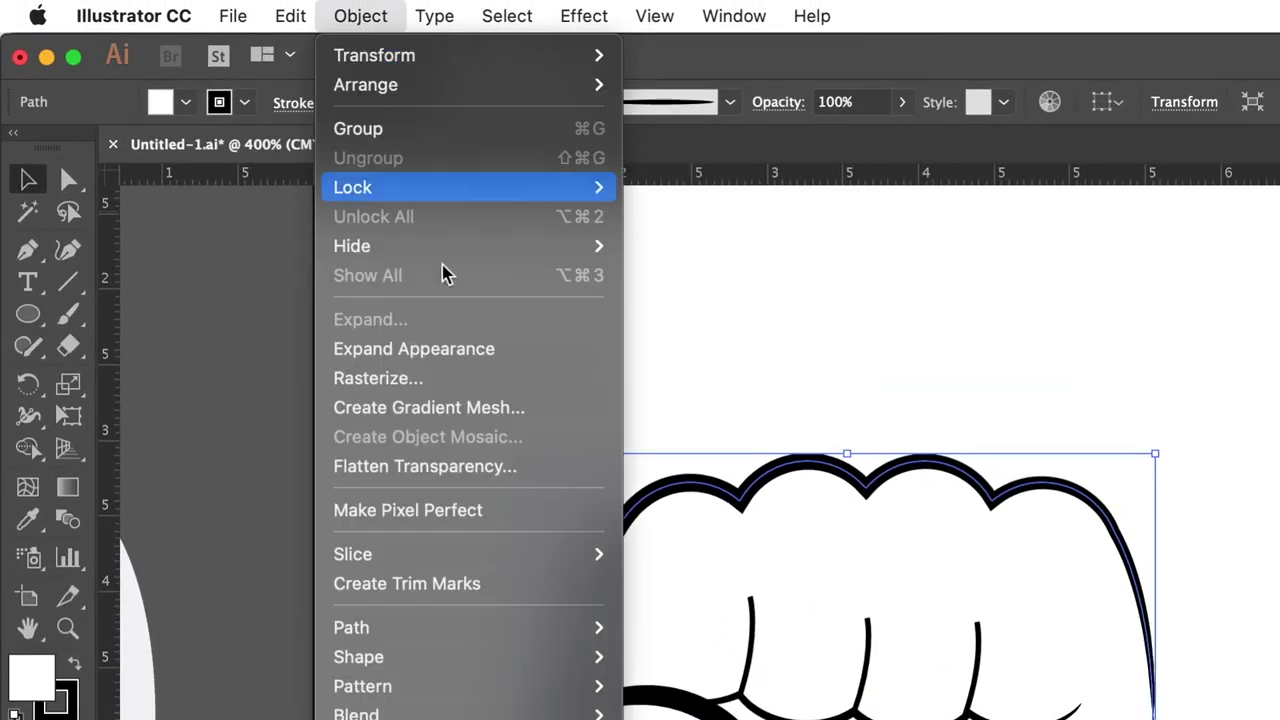
left_click(457, 358)
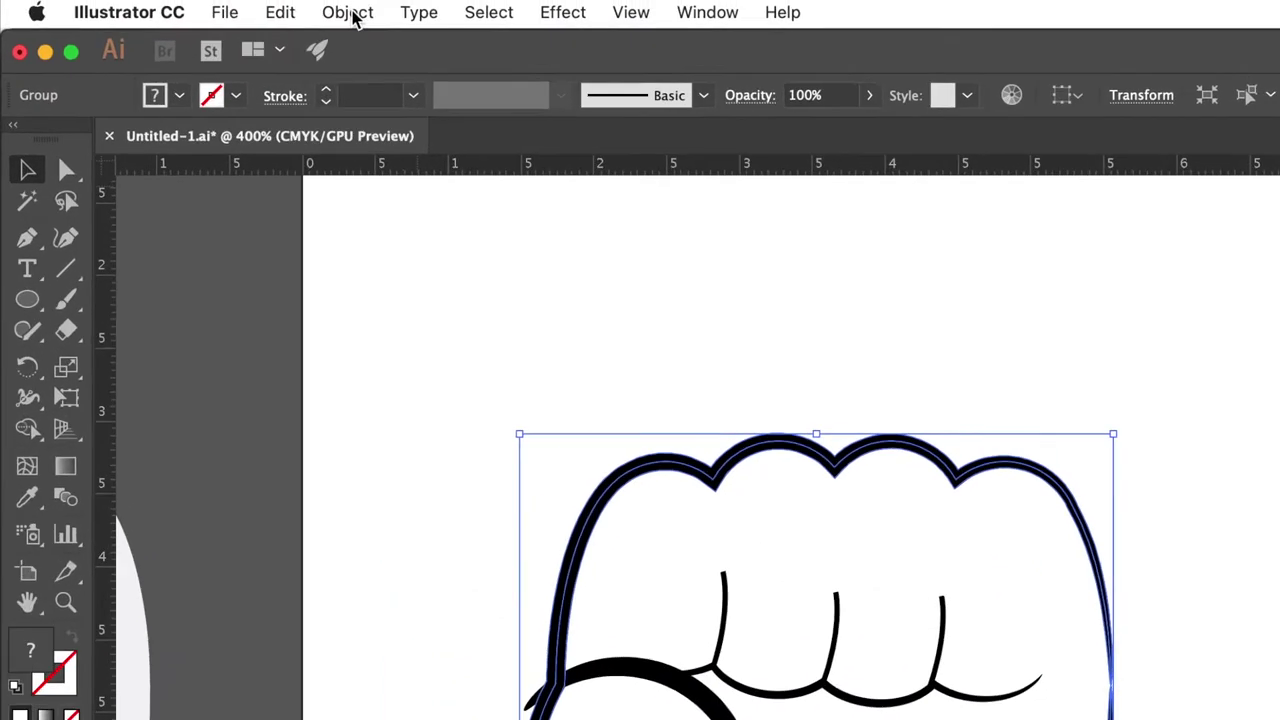
left_click(350, 12)
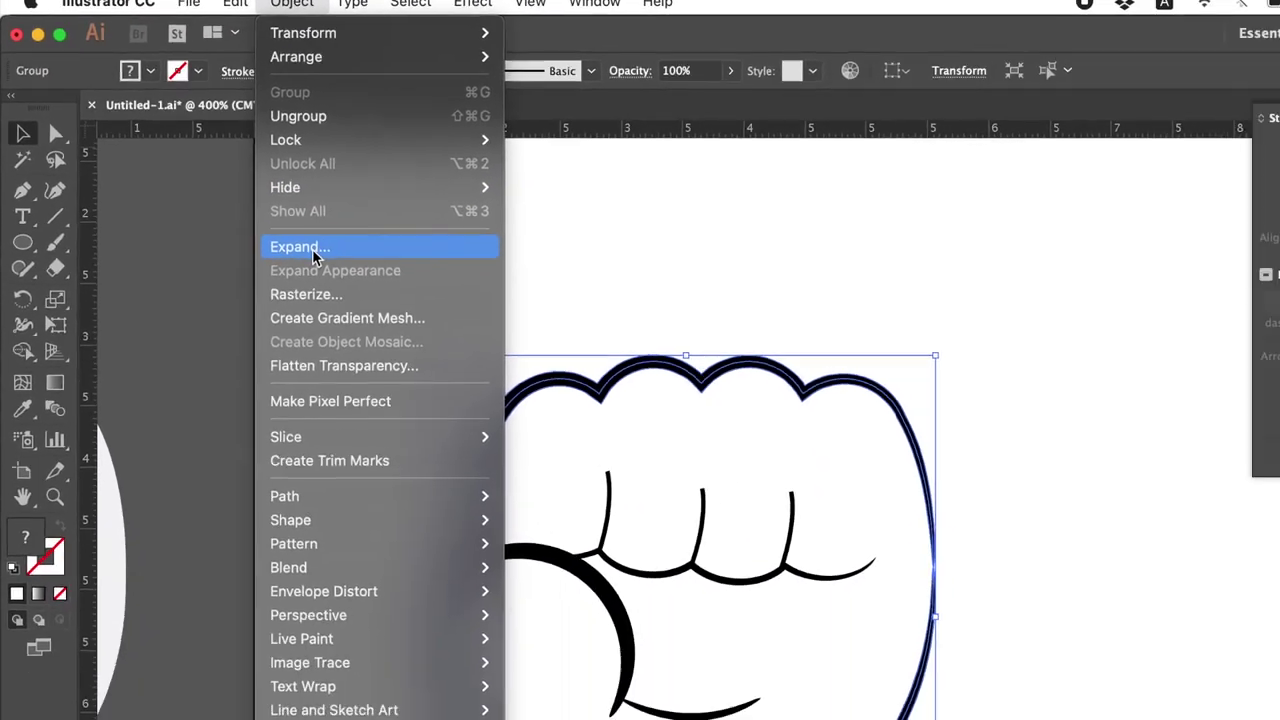
left_click(313, 256)
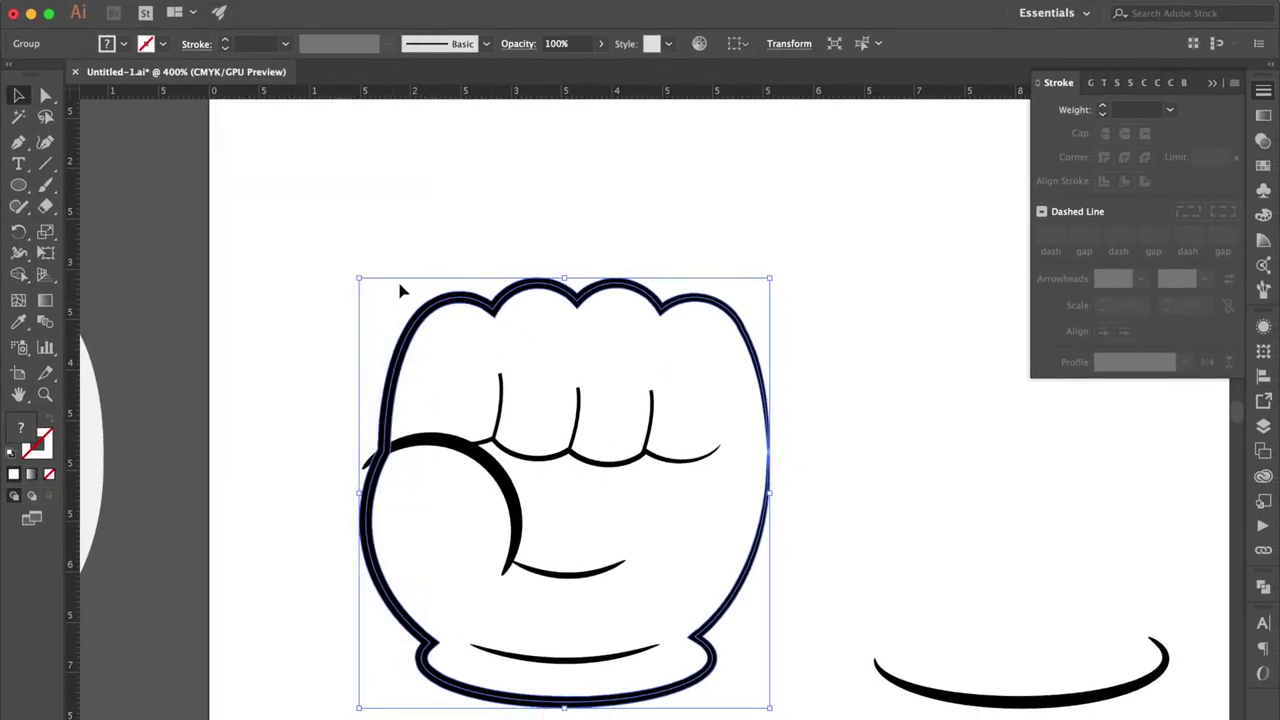
Step: Ungroup the expanded outline and remove the thumb arc's tip that sticks out past the hand with the Shape Builder tool
key("super+equal")
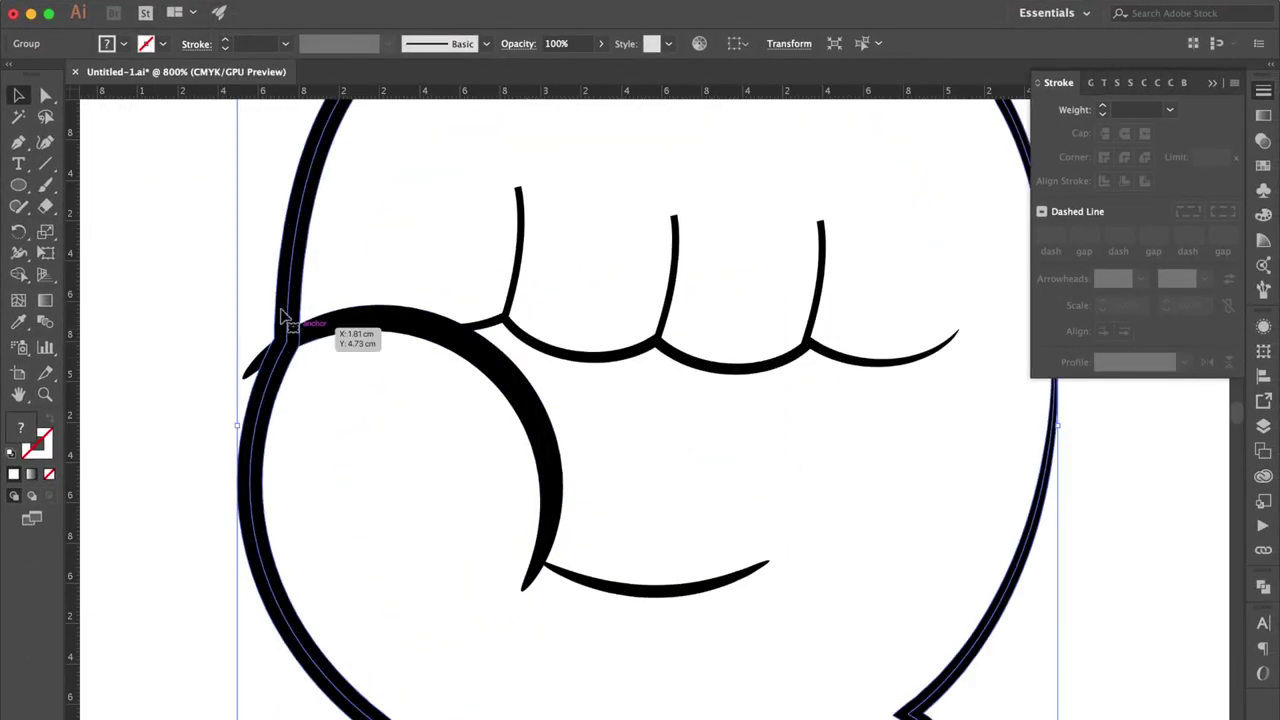
right_click(292, 266)
left_click(366, 422)
left_click(306, 252)
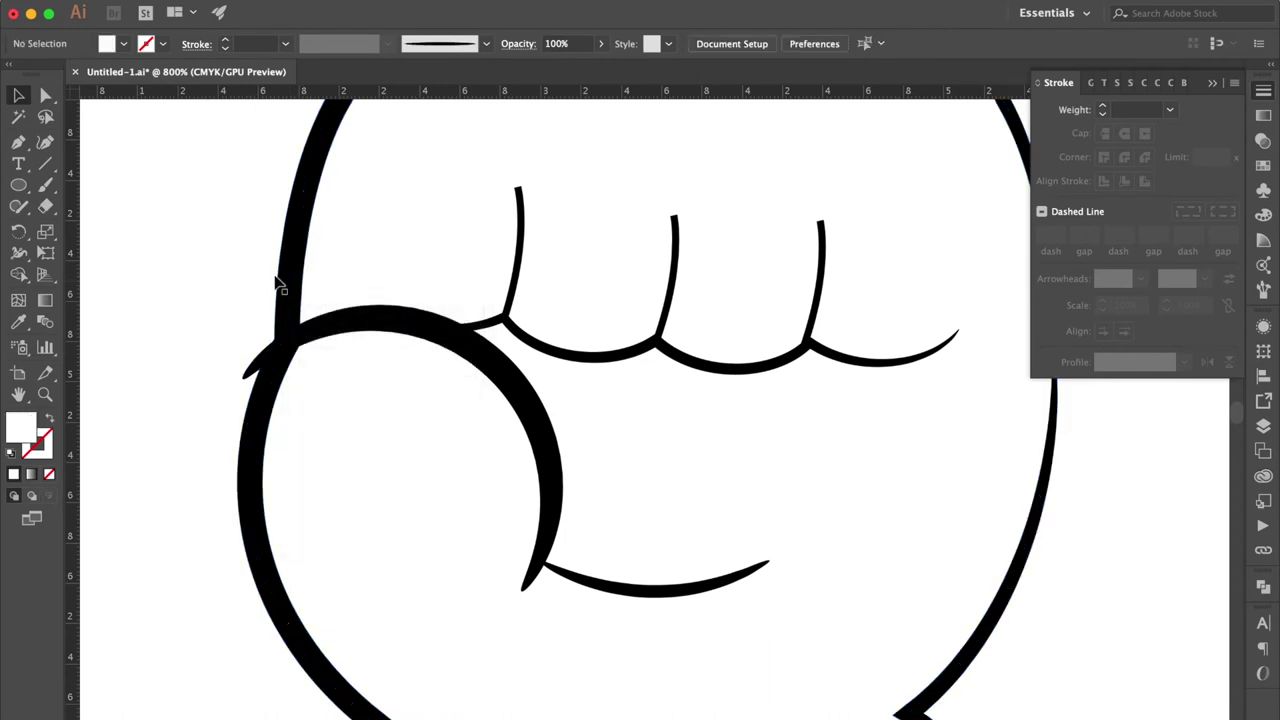
left_click(295, 283)
left_click(337, 326, "shift")
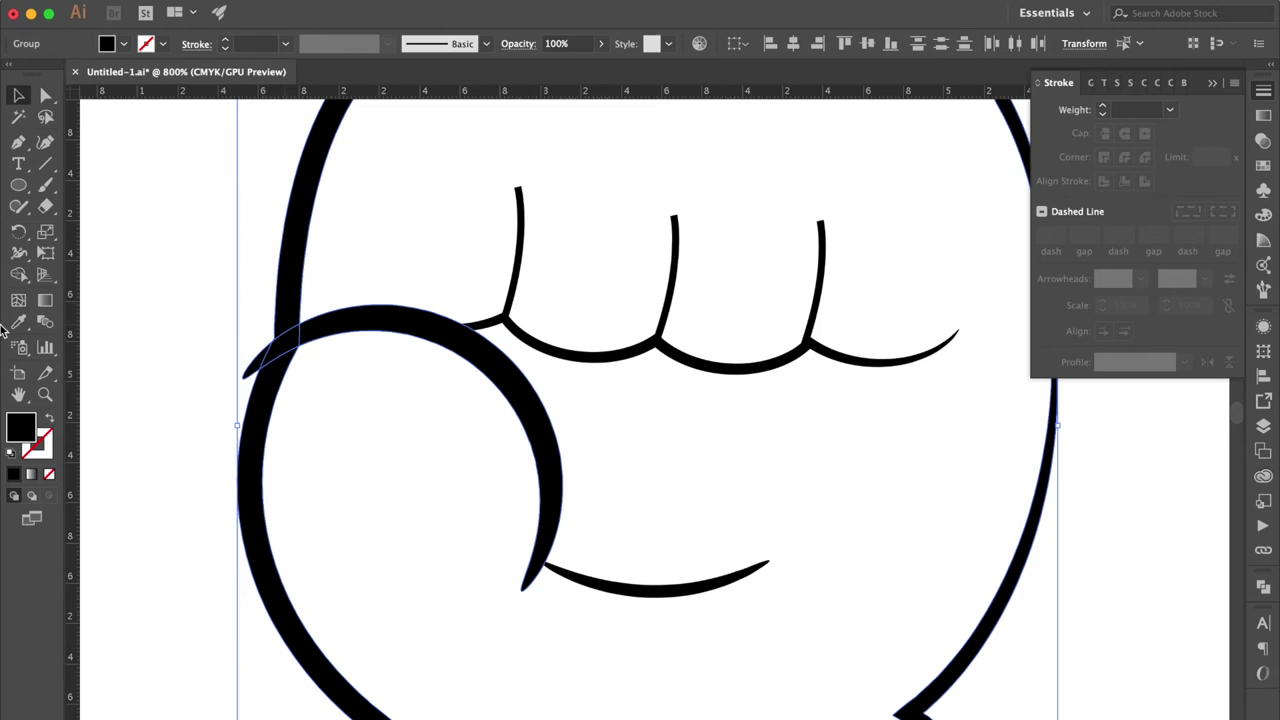
left_click(18, 276)
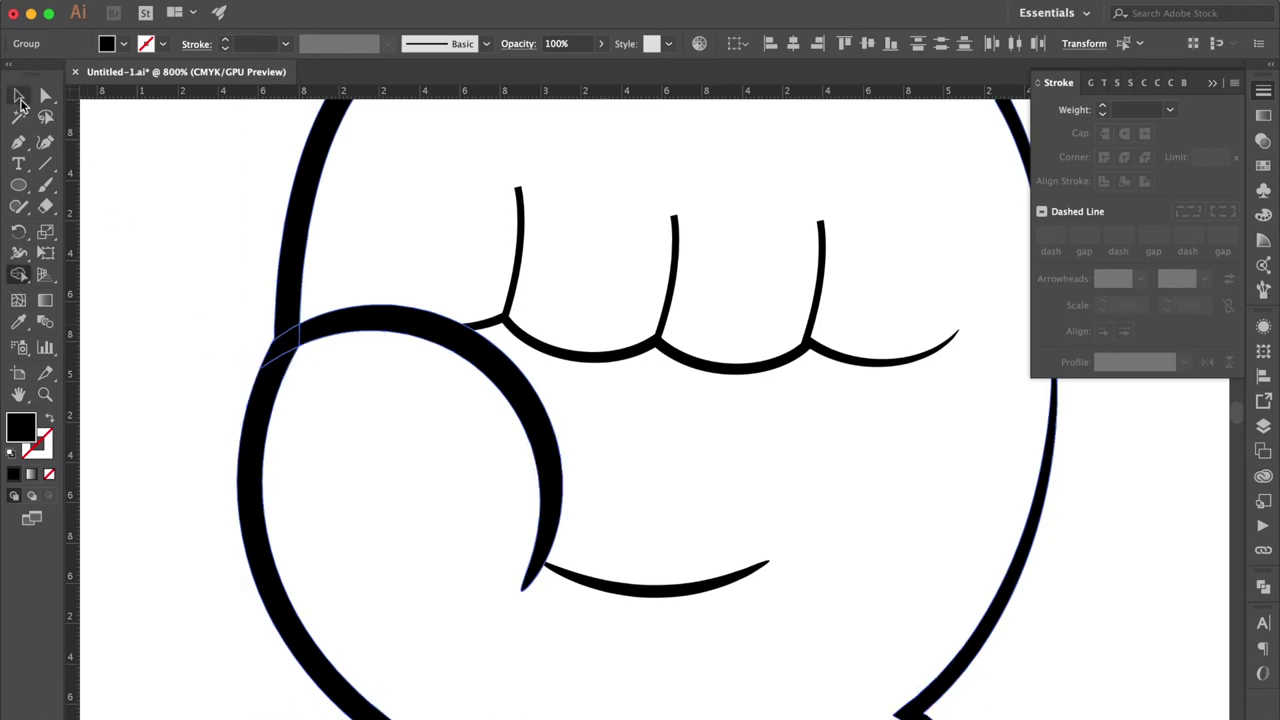
Step: Select all parts of the finished hand and group them
left_click(22, 98)
key("super+minus")
key("super+minus")
key("super+minus")
key("super+minus")
key("super+minus")
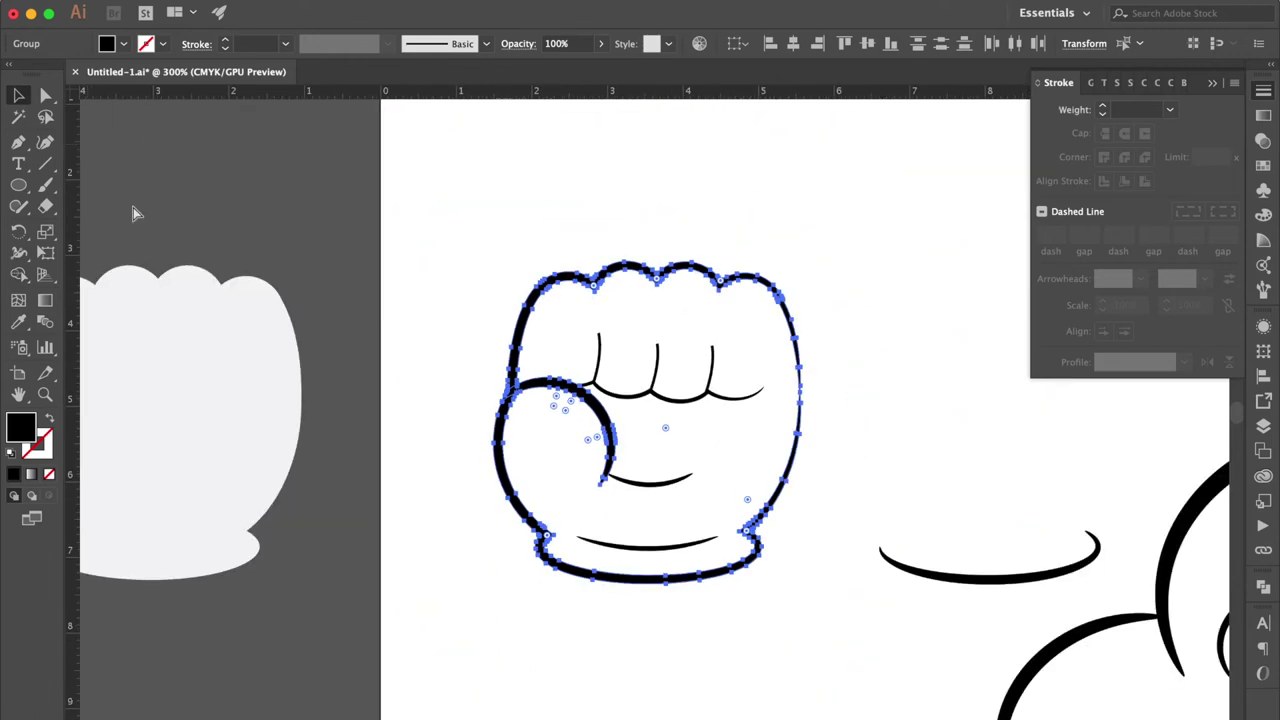
left_click_drag(558, 302, 733, 527)
key("super+g")
left_click_drag(834, 500, 326, 492)
Step: Move the hand group to the right of the beer mug character and place a copy of it on the pasteboard
scroll(326, 492, "down", 4)
scroll(326, 492, "right", 6)
scroll(326, 492, "down", 1)
scroll(326, 492, "right", 3)
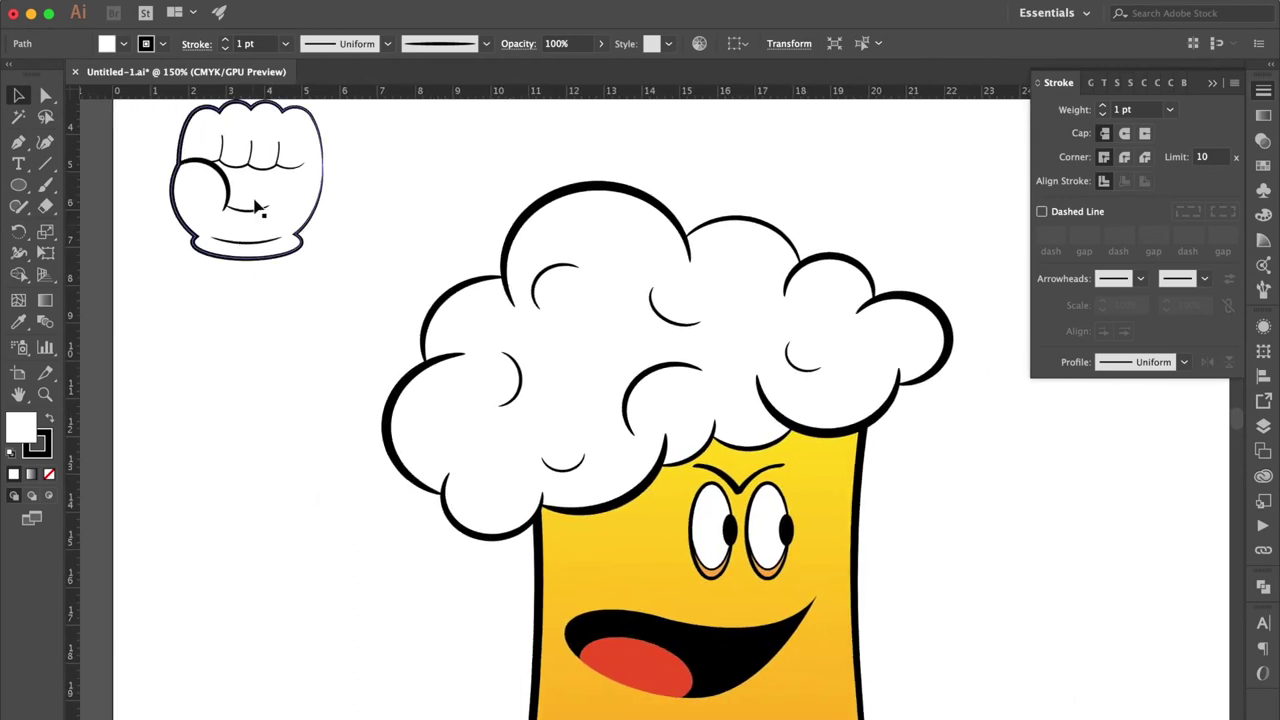
left_click_drag(255, 218, 1063, 533)
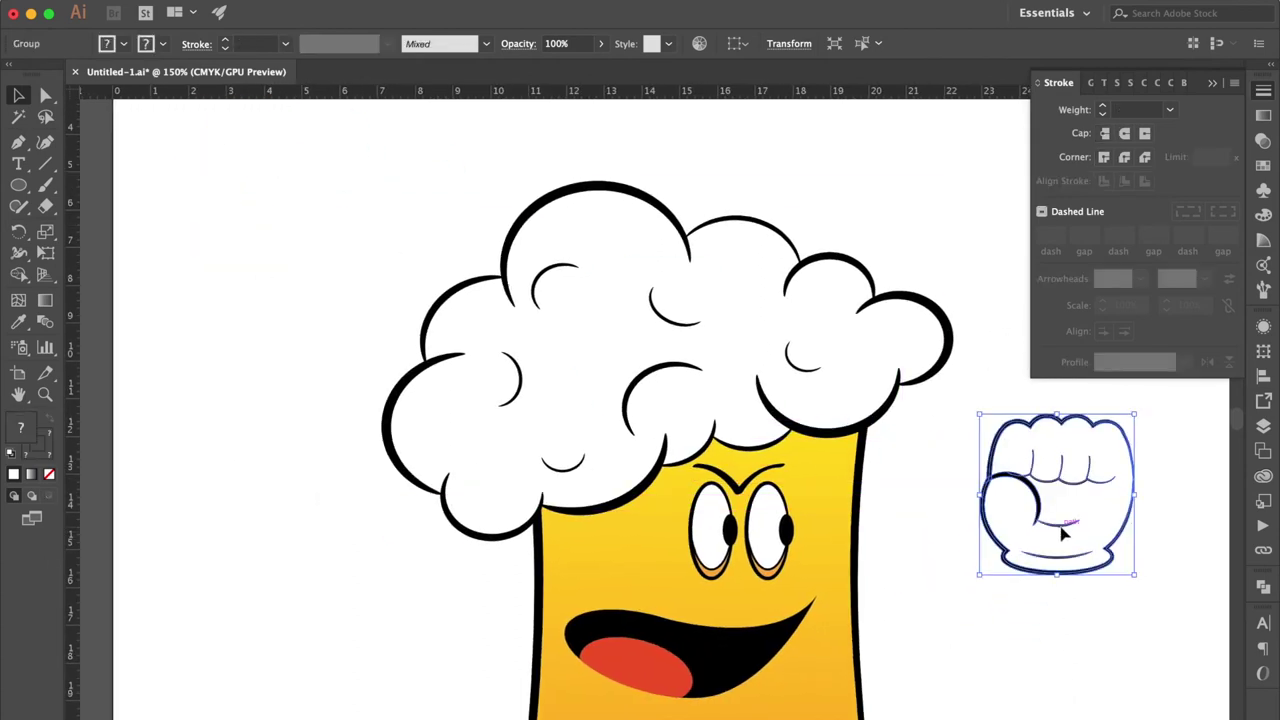
scroll(1063, 533, "down", 2)
scroll(1063, 533, "right", 8)
left_click_drag(640, 414, 908, 422)
Step: Expand the appearance of the hand group beside the beer mug
left_click(618, 355)
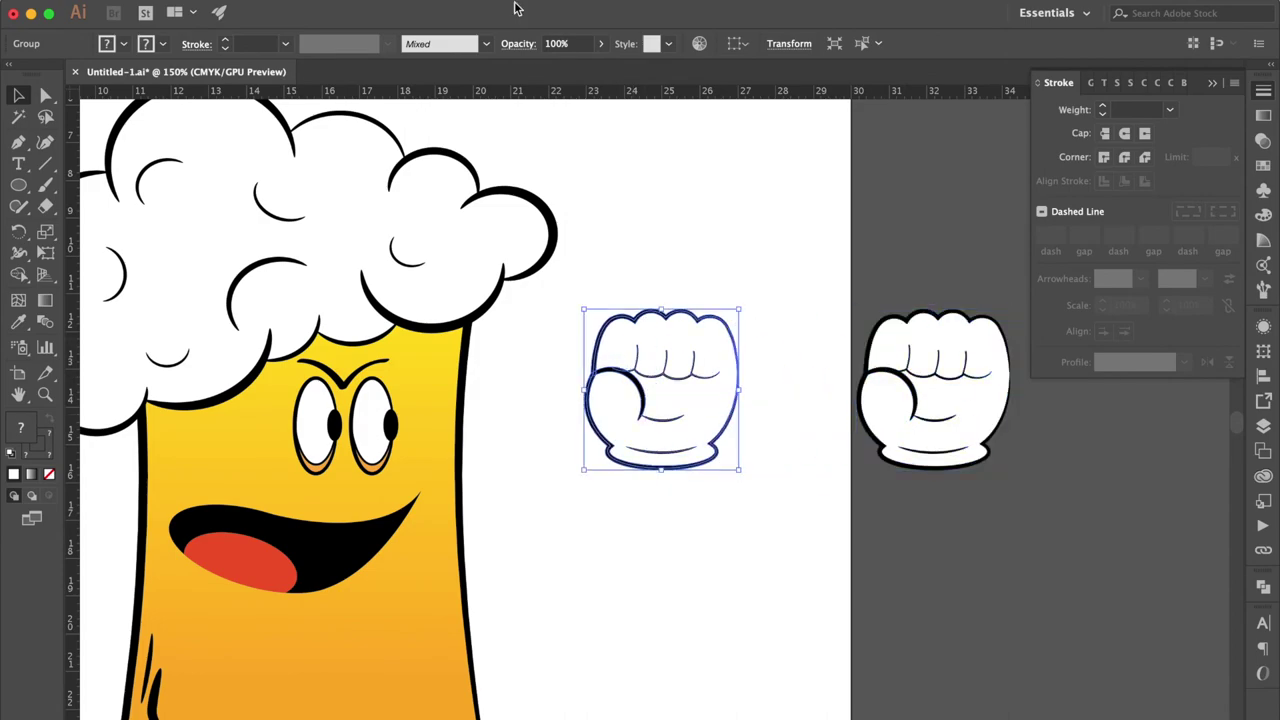
left_click(365, 14)
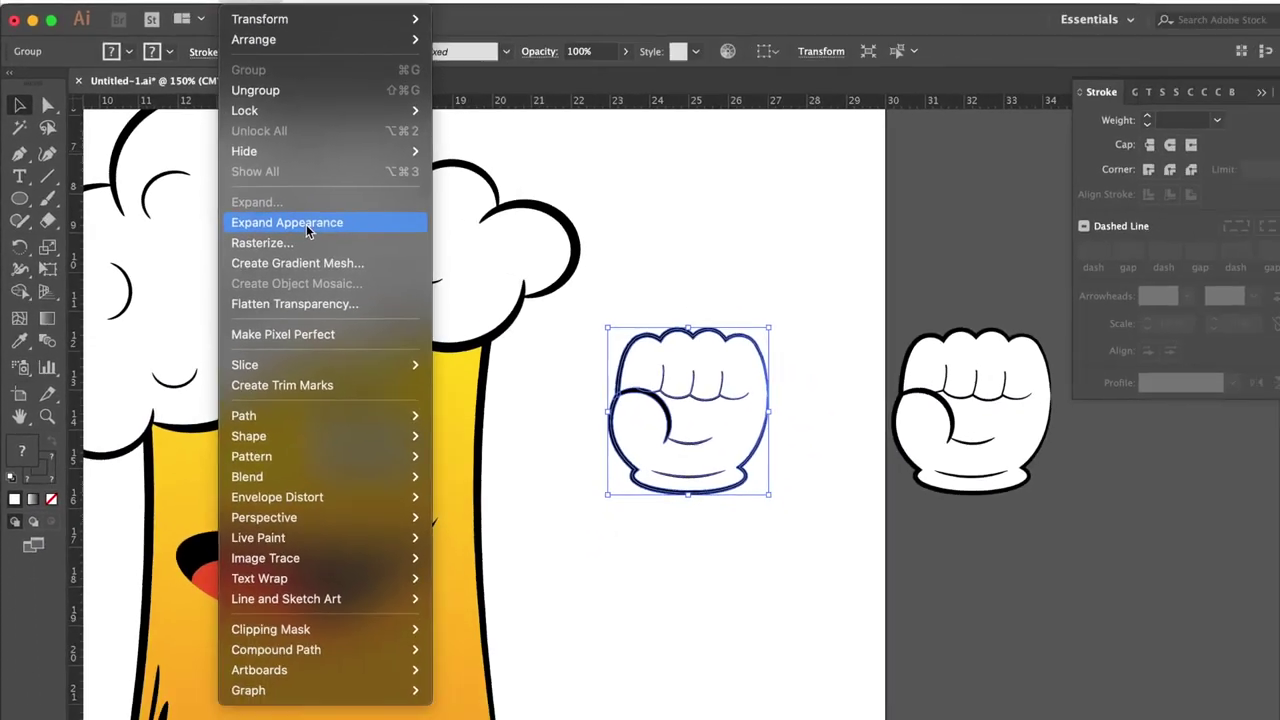
left_click(435, 345)
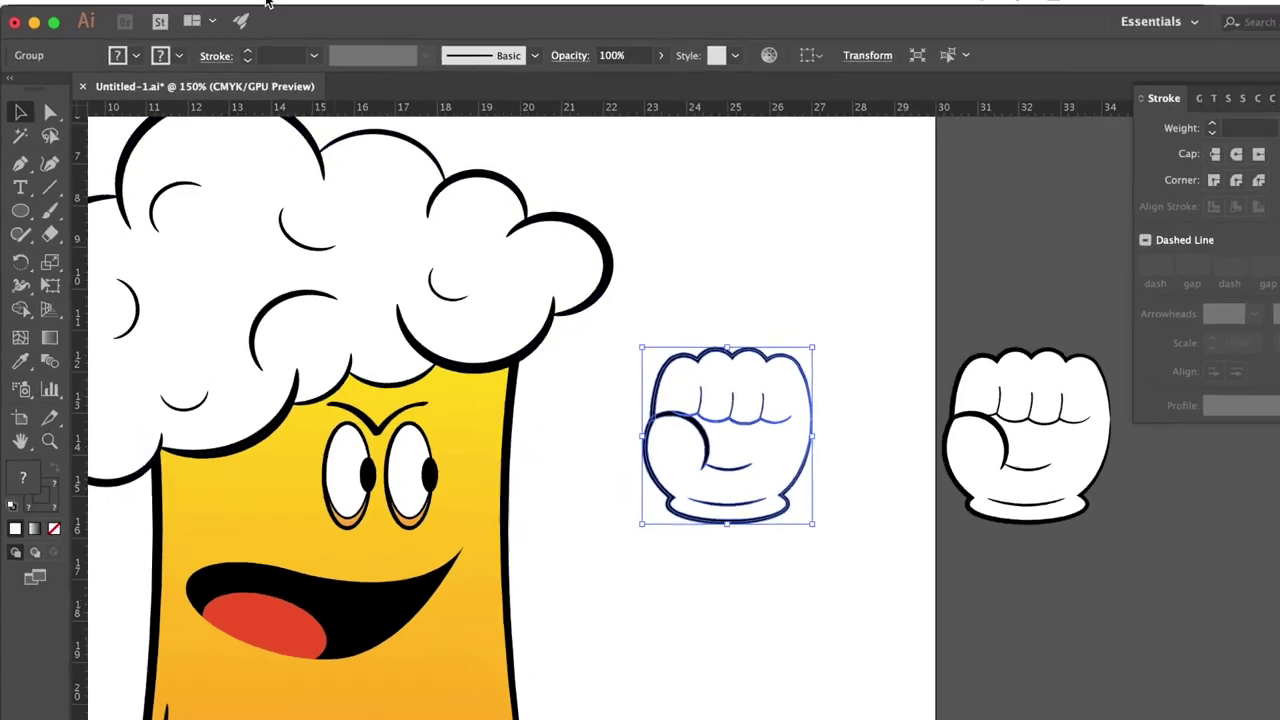
Step: Expand the fill and stroke of the hand group beside the mug
left_click(354, 14)
left_click(360, 309)
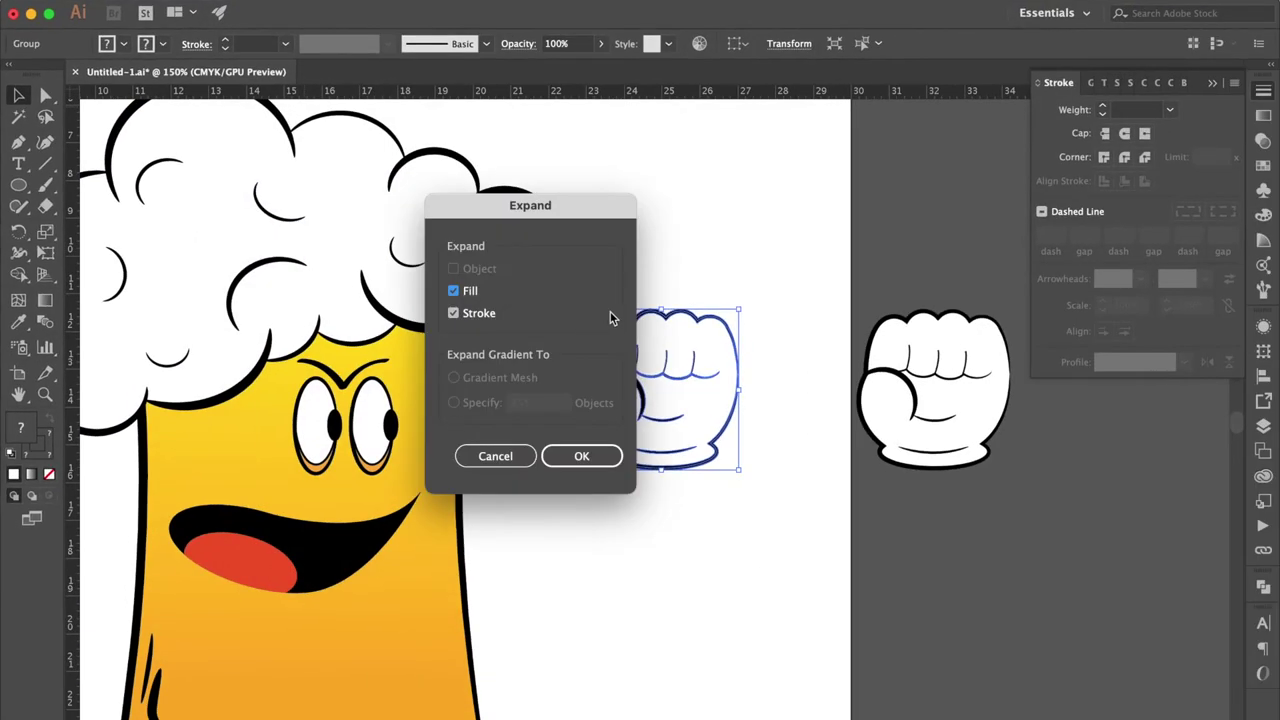
left_click(582, 458)
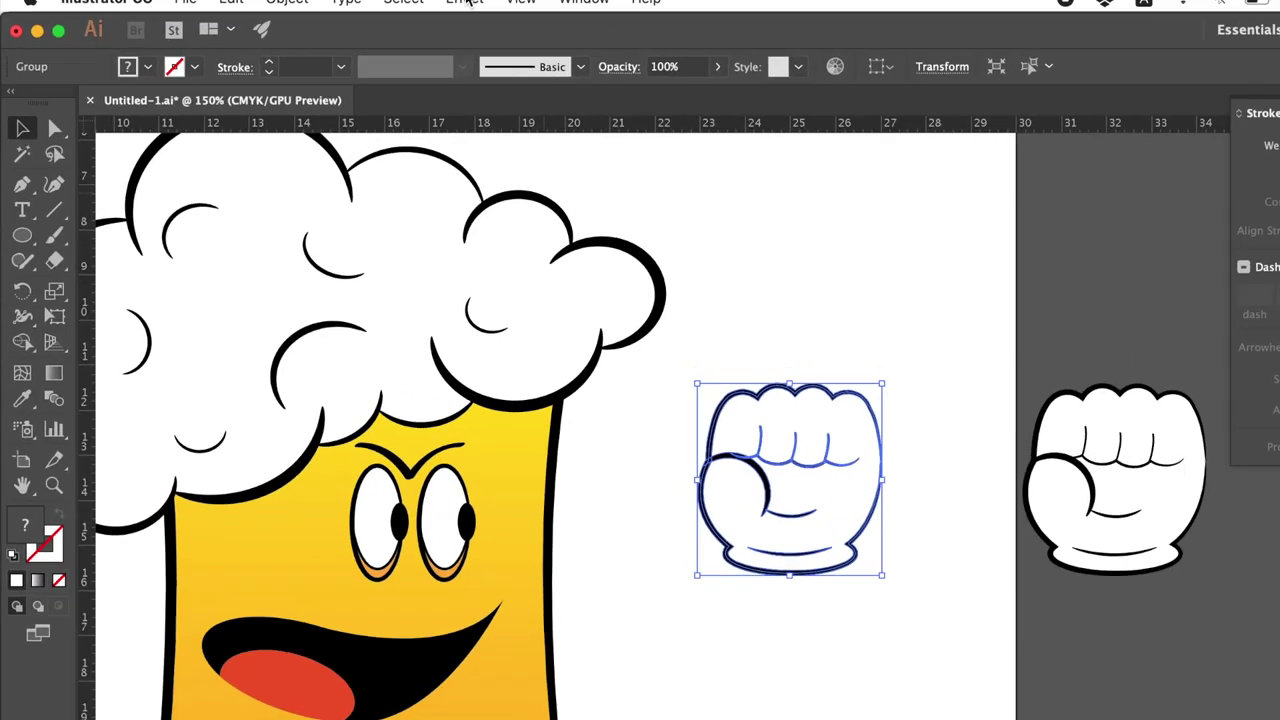
Step: Apply a Free Distort that pulls the hand group's lower corners inward, and expand its appearance
left_click(571, 12)
mouse_move(676, 288)
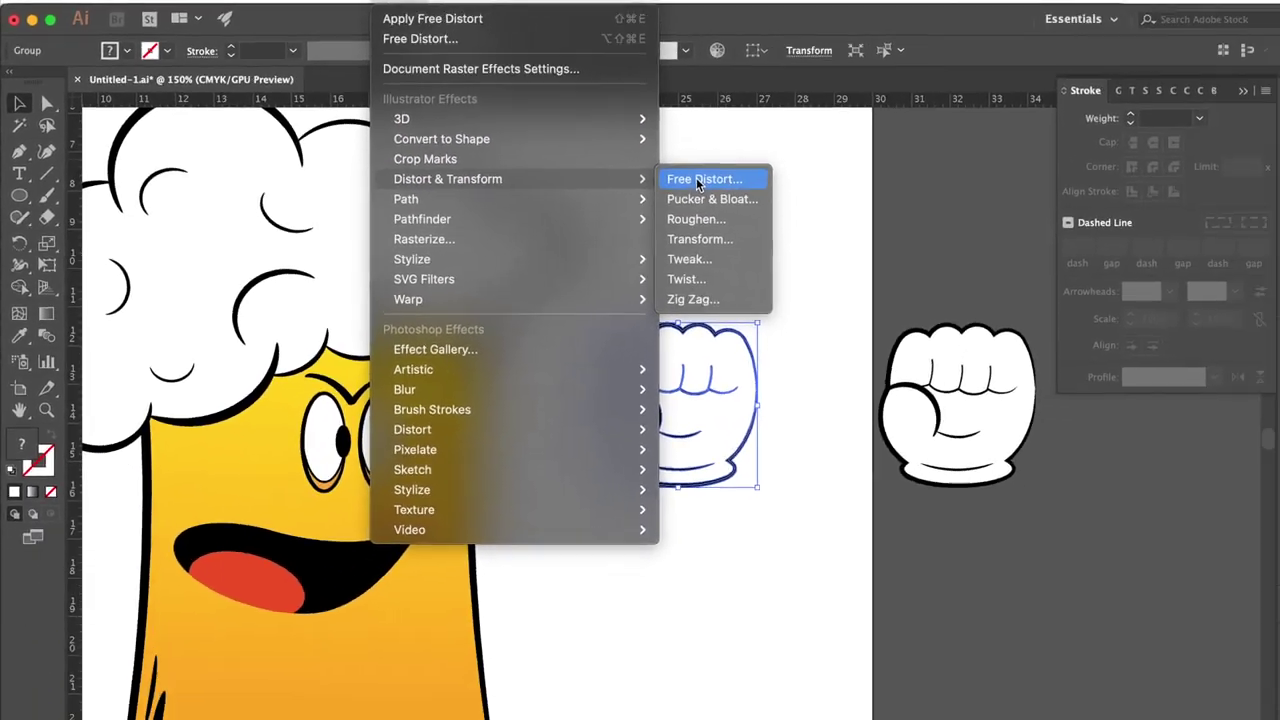
left_click(1009, 283)
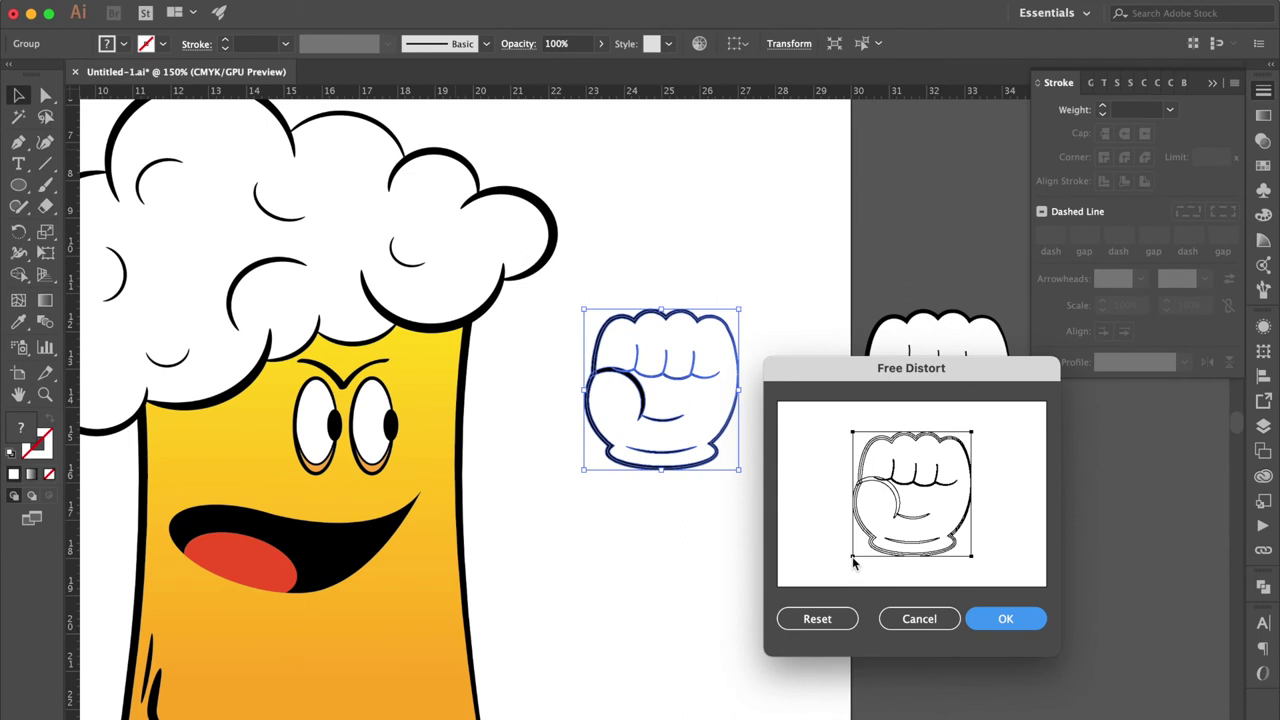
left_click_drag(853, 563, 864, 561)
left_click_drag(968, 561, 964, 561)
left_click(996, 614)
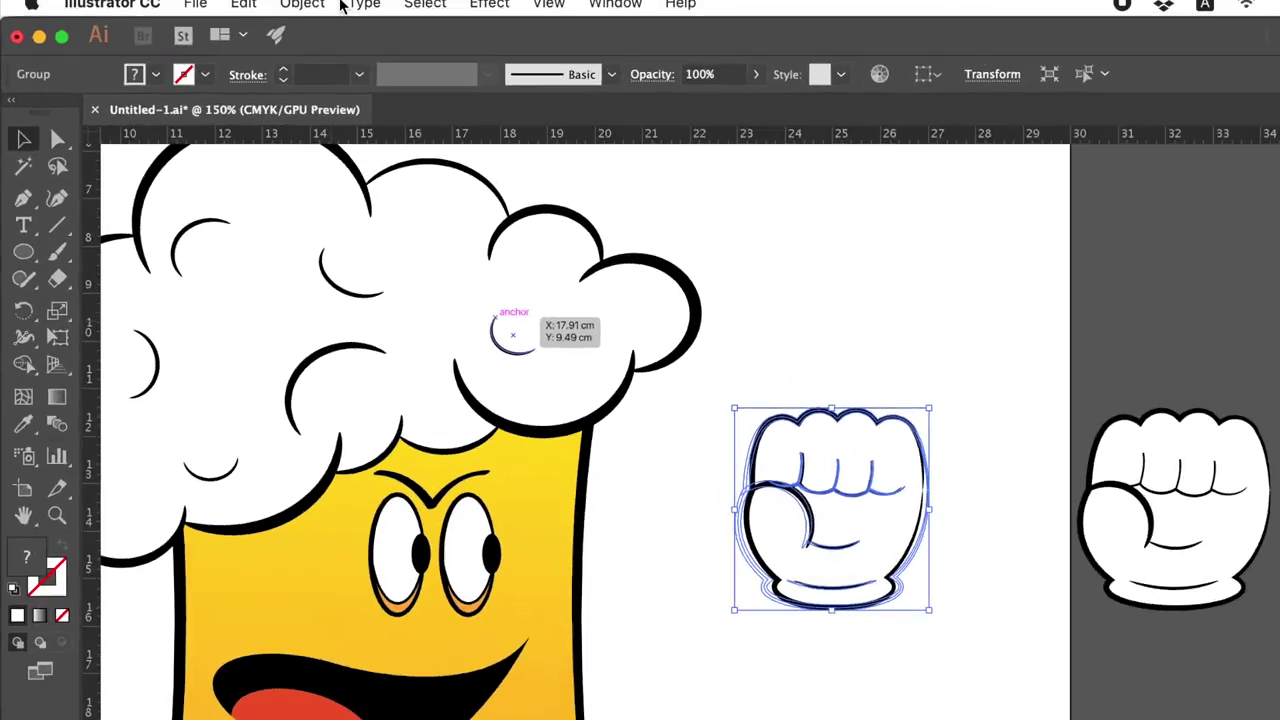
left_click(302, 4)
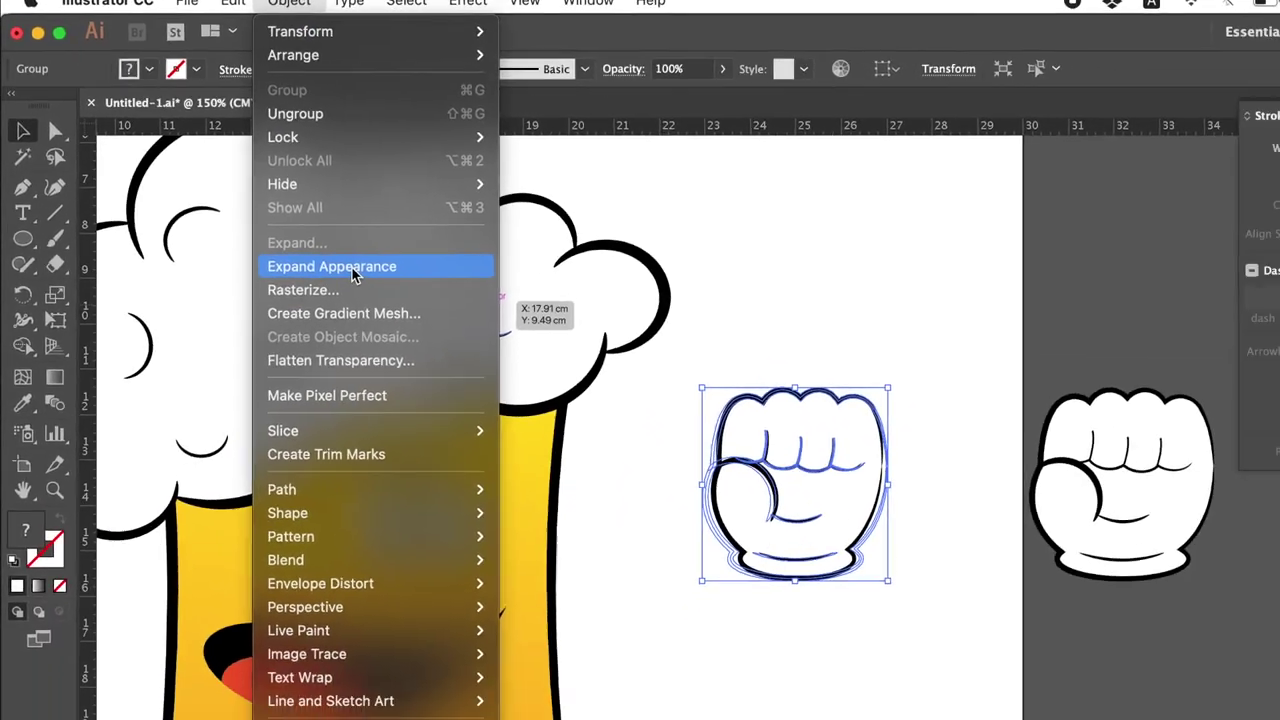
left_click(348, 280)
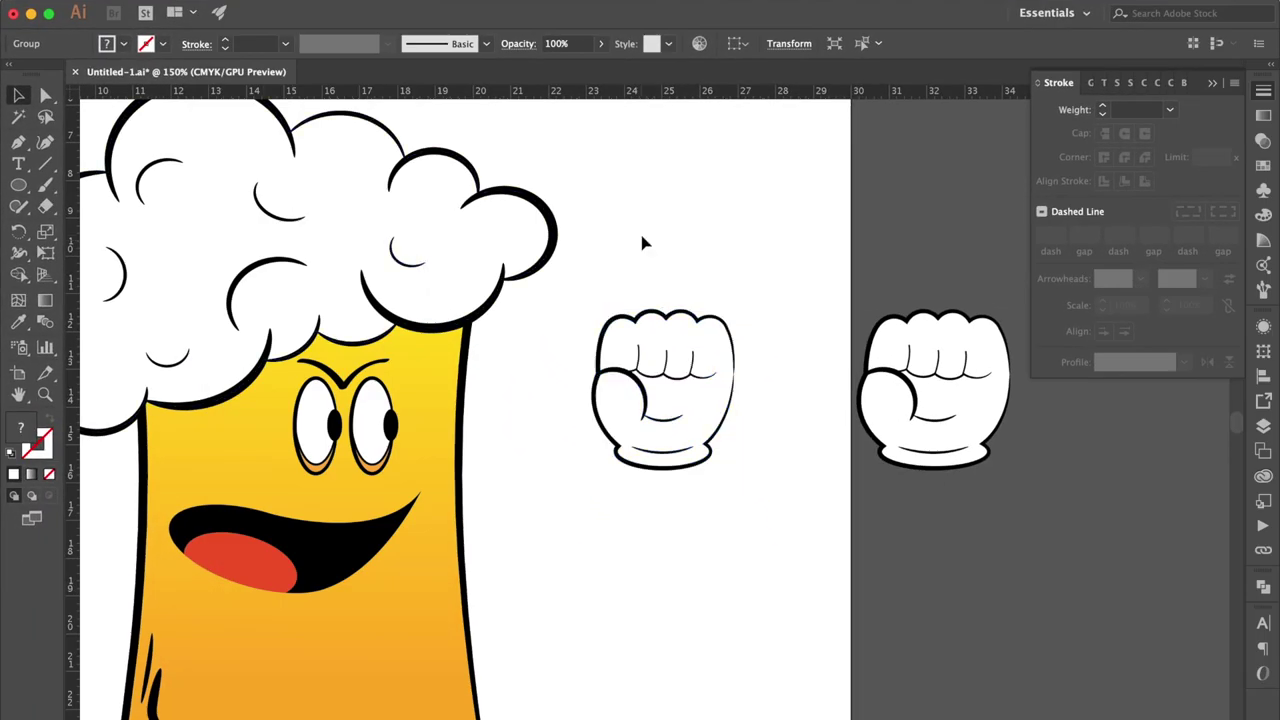
left_click(643, 243)
Step: Draw a rectangle about 6.09 by 0.61 cm from the mug's right side to below the hand, with black fill and no stroke
left_click(18, 188)
left_click(110, 185)
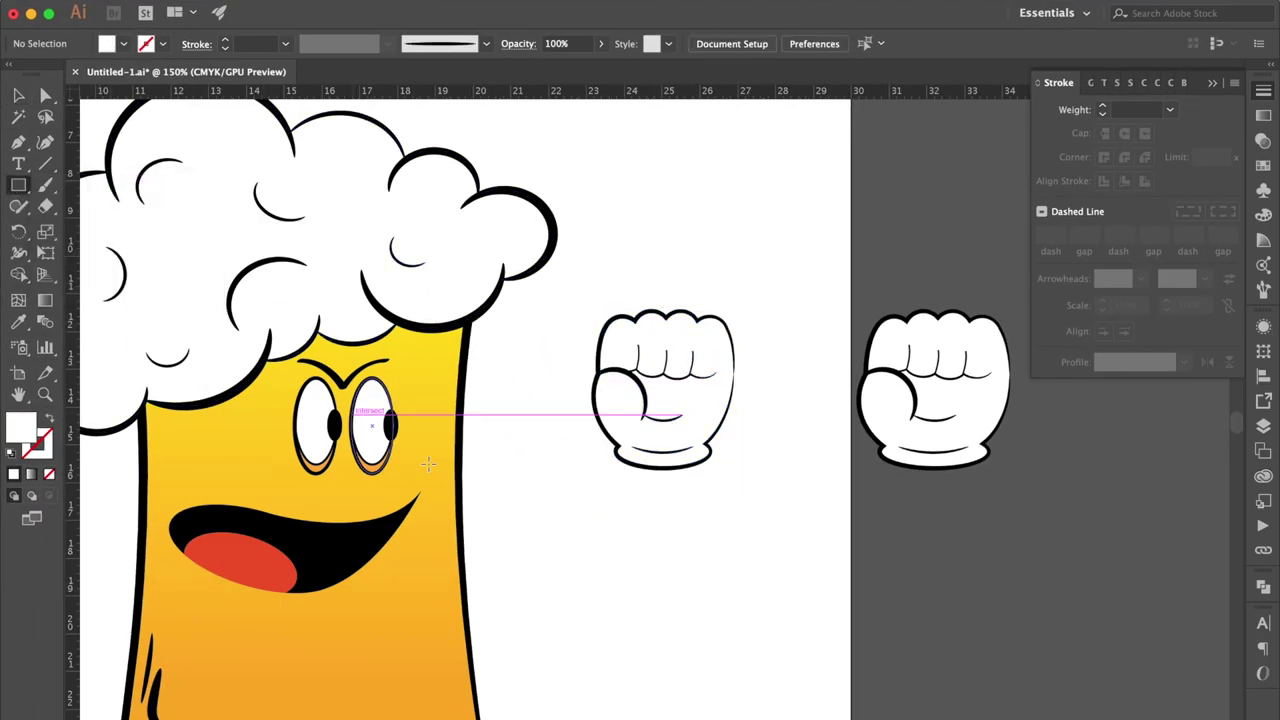
left_click_drag(437, 465, 668, 488)
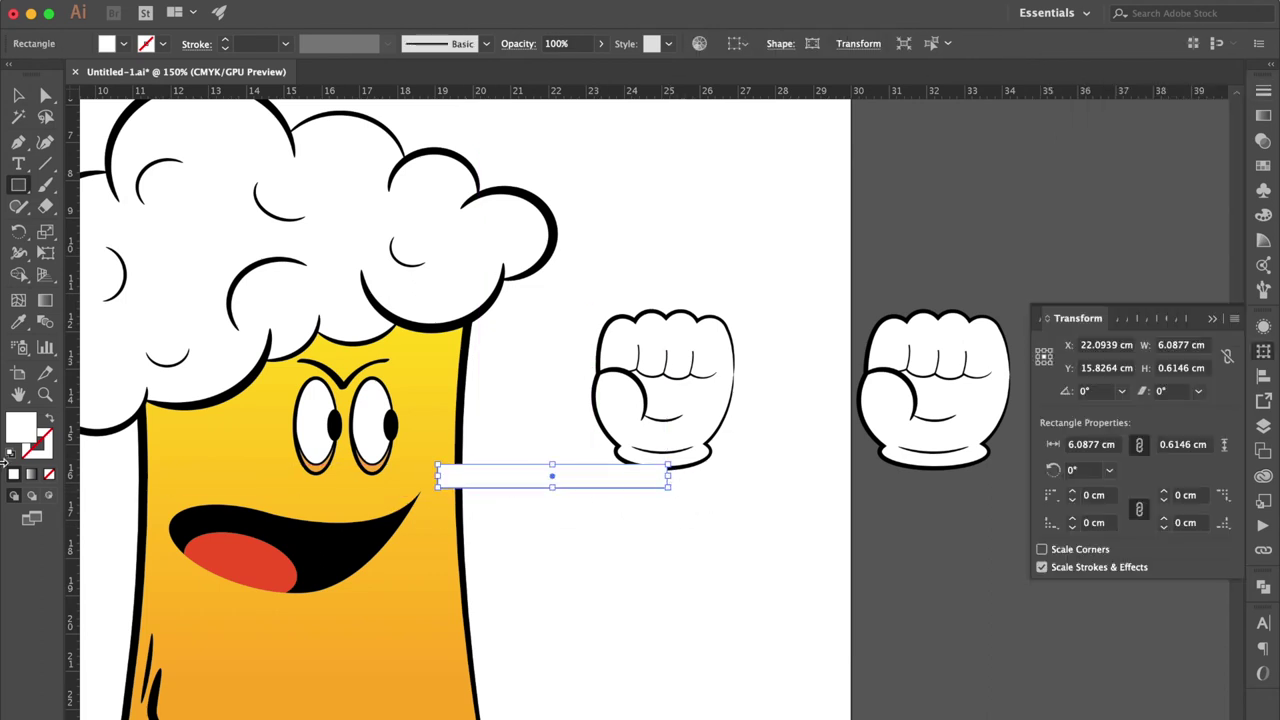
left_click(11, 453)
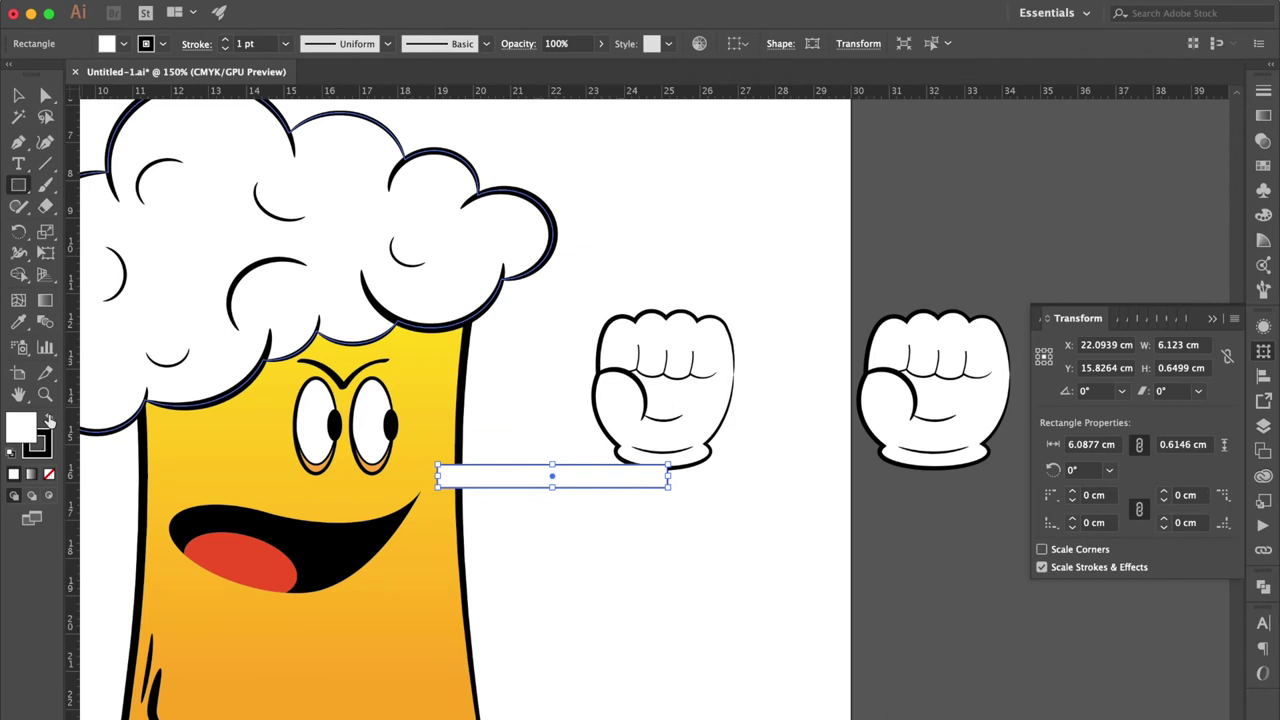
left_click(49, 420)
left_click(49, 474)
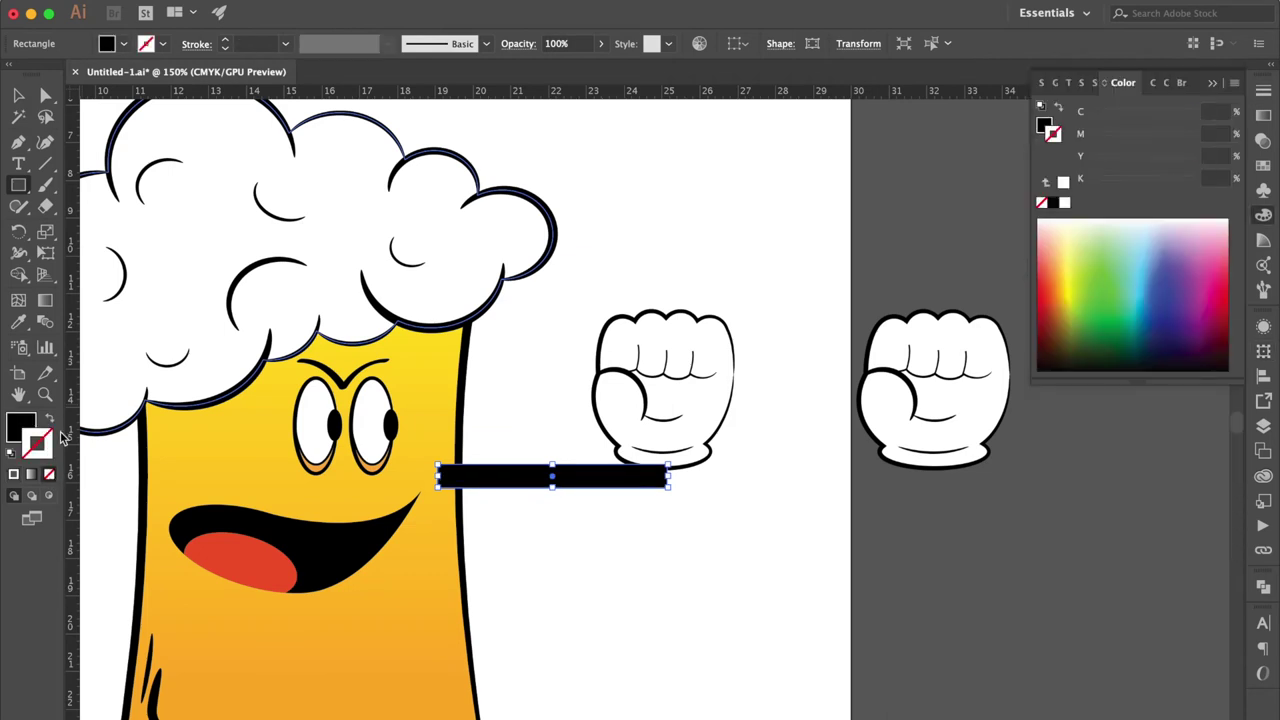
Step: Move the distorted hand slightly up and place a spare copy of it at the artboard's right edge
left_click(18, 97)
key("super+plus")
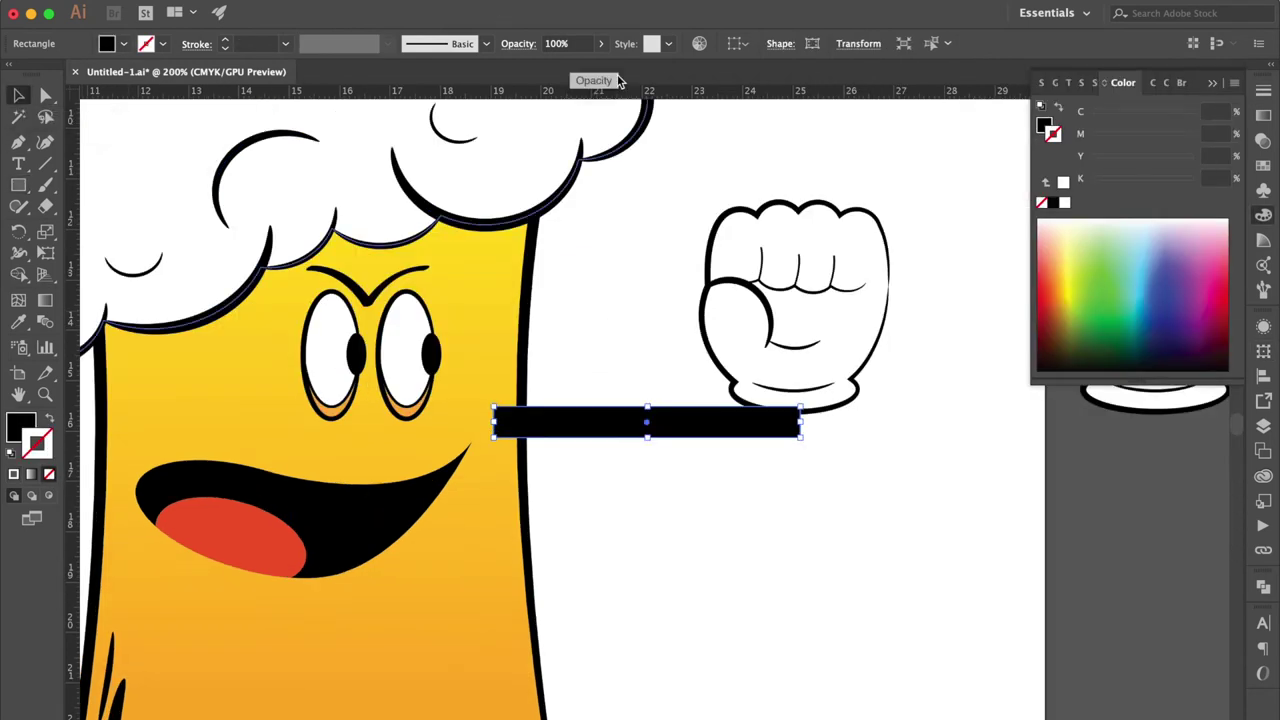
left_click_drag(739, 329, 602, 291)
left_click_drag(640, 236, 1176, 615)
left_click(855, 256)
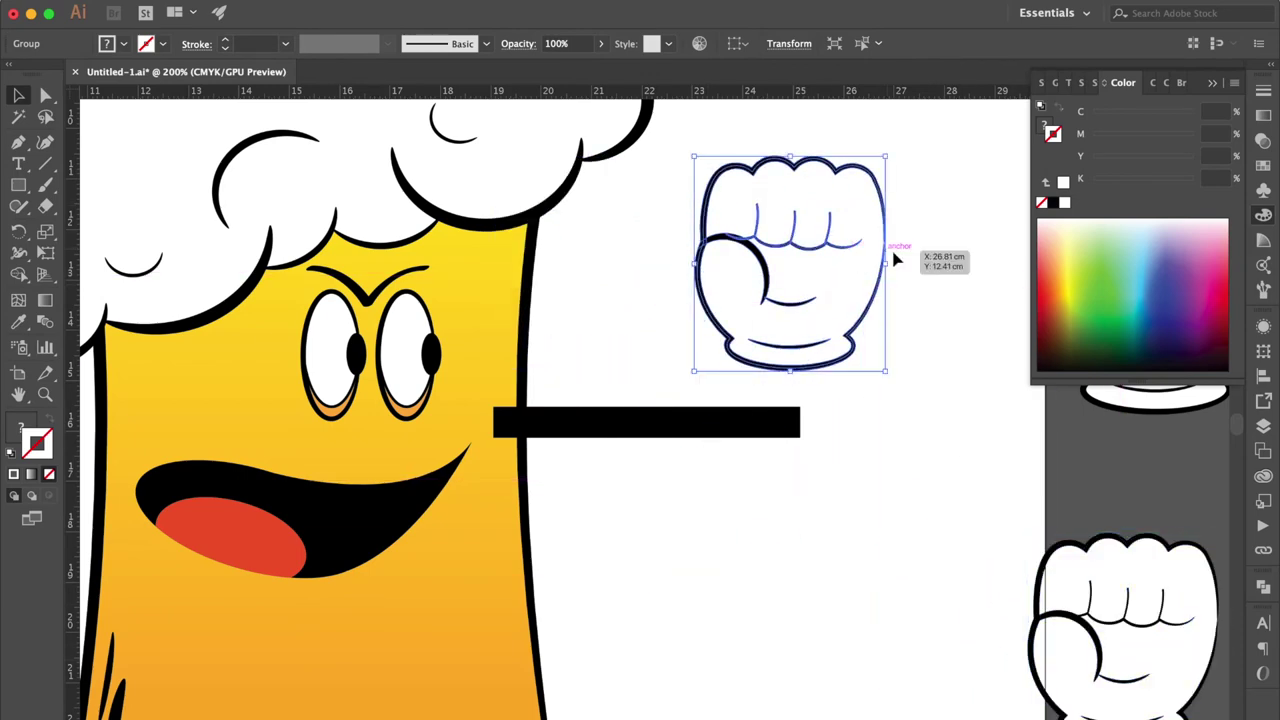
Step: Shrink the hand beside the mug, tilt it clockwise and position it above the end of the black bar
left_click_drag(896, 262, 892, 302)
left_click_drag(905, 148, 864, 191)
left_click_drag(779, 284, 812, 280)
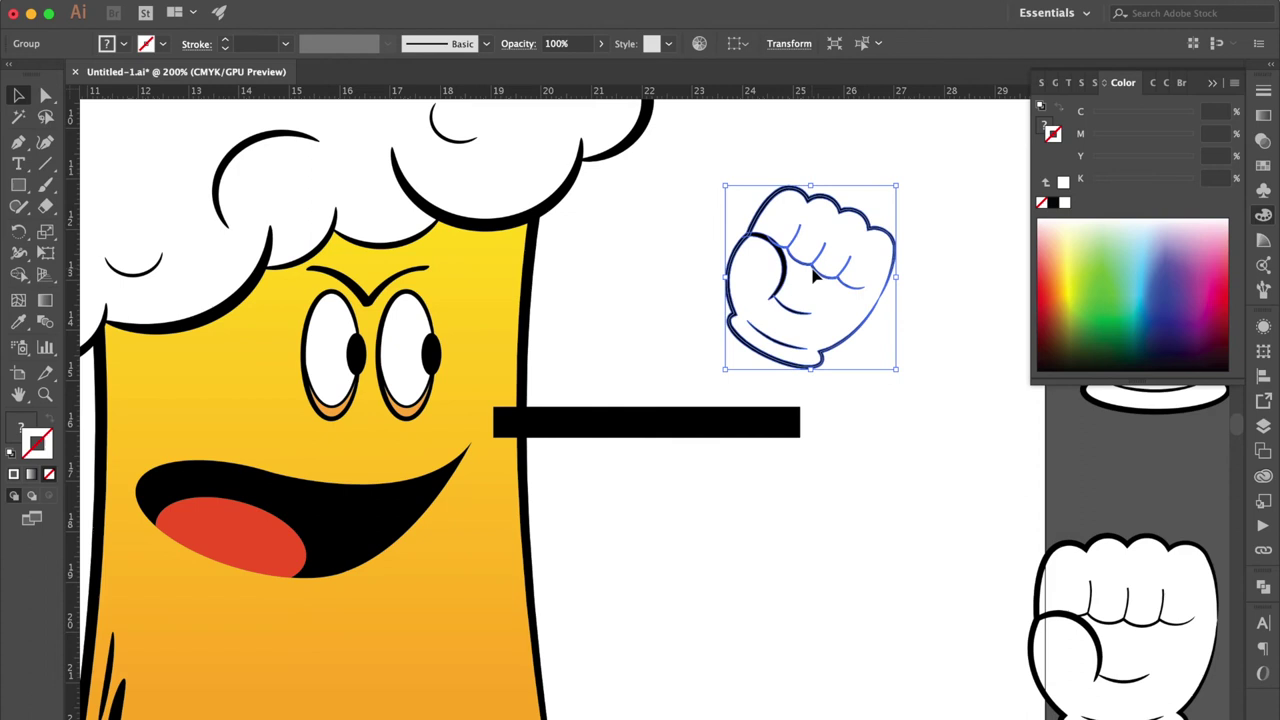
Step: Send the black rectangle to the back, behind the mug
left_click(760, 474)
left_click(788, 424)
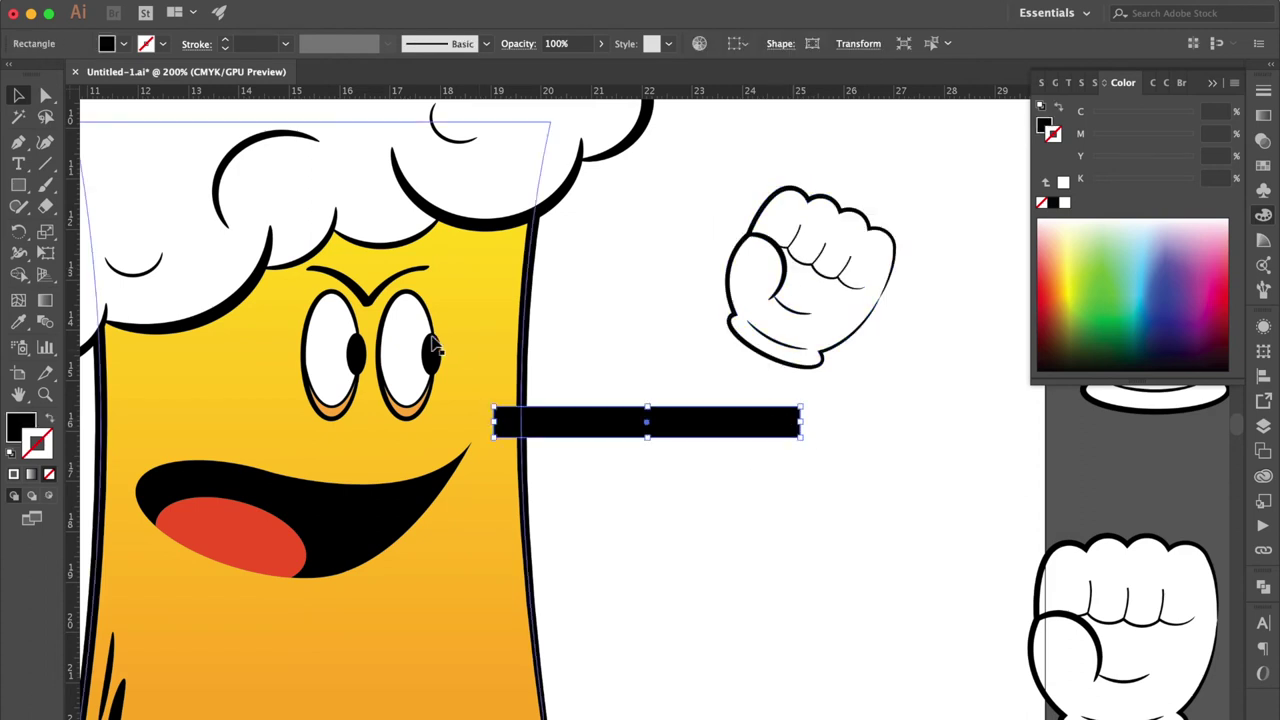
key("super+shift+bracketleft")
Step: Bend the black rectangle into a curved arm and rotate it so it runs from the mug's side up to the fist
left_click(20, 143)
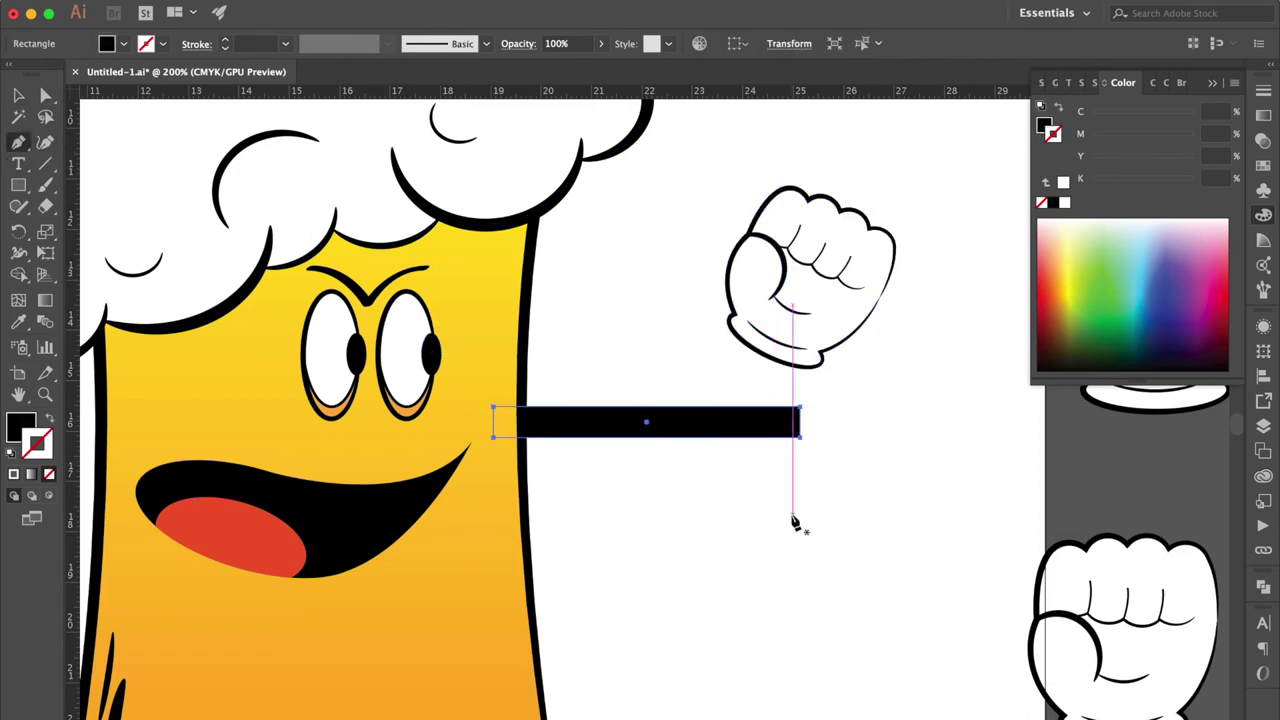
left_click(728, 440)
left_click_drag(731, 452, 688, 462)
left_click_drag(648, 415, 651, 478)
left_click(18, 95)
left_click_drag(810, 443, 808, 350)
left_click_drag(726, 417, 724, 393)
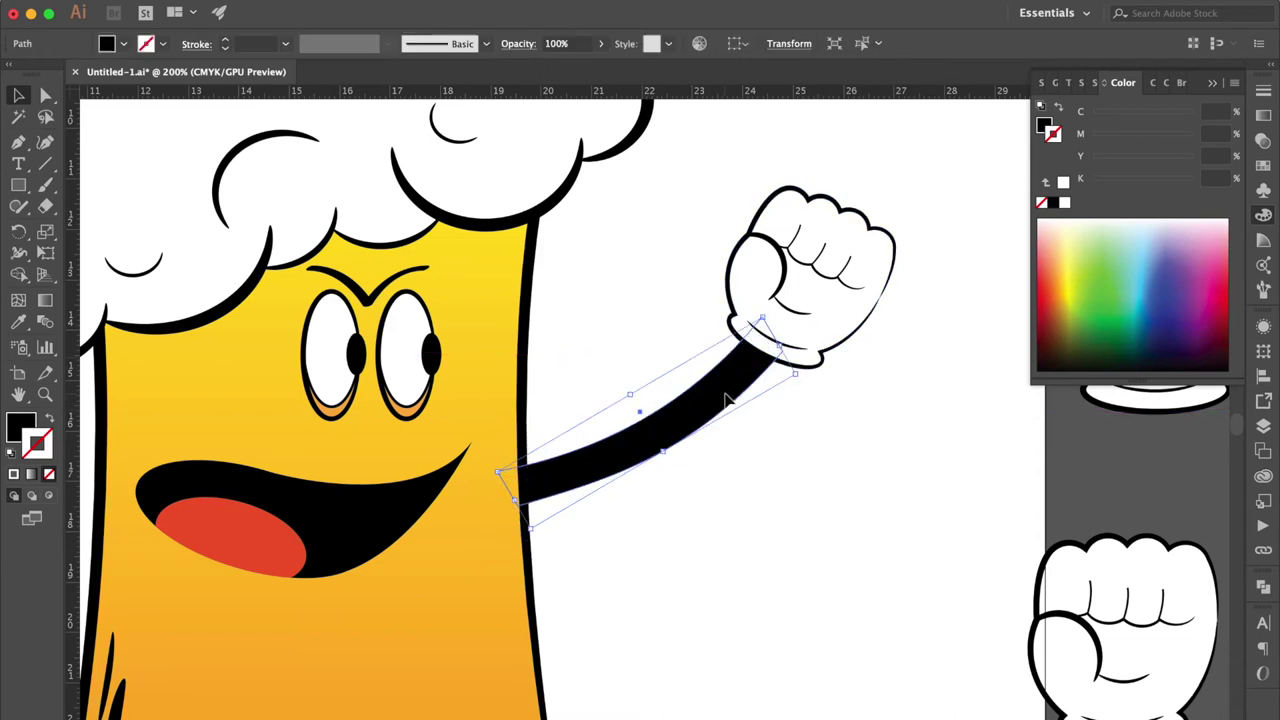
Step: Move the fist down onto the end of the arm and make the arm thicker
left_click(834, 310)
left_click_drag(830, 310, 820, 324)
left_click(640, 452)
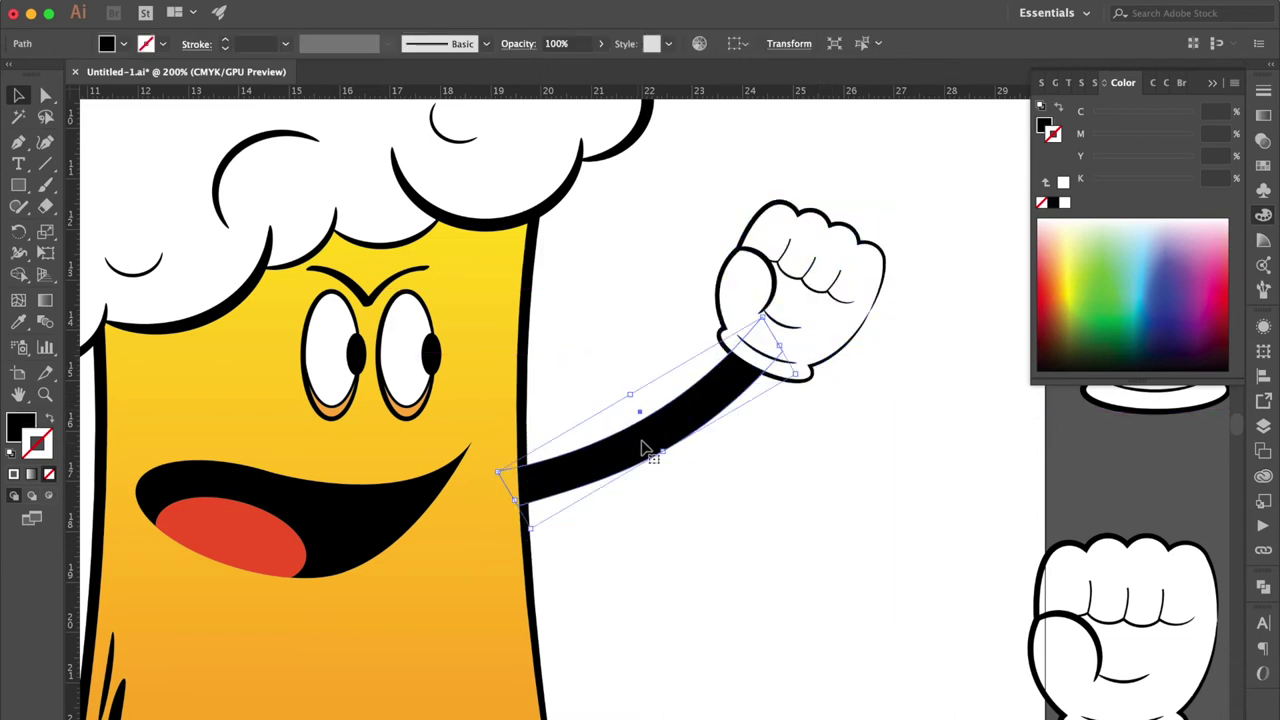
left_click_drag(629, 396, 618, 376)
left_click_drag(663, 452, 688, 482)
left_click(857, 494)
Step: Fine-tune the arm's shape and the fist's size and position so the wrist sits neatly on the arm's end
key("super+1")
left_click(668, 432)
key("super+plus")
key("super+plus")
left_click_drag(691, 499, 690, 486)
left_click(894, 270)
left_click_drag(898, 212, 898, 227)
left_click(923, 298)
key("super+minus")
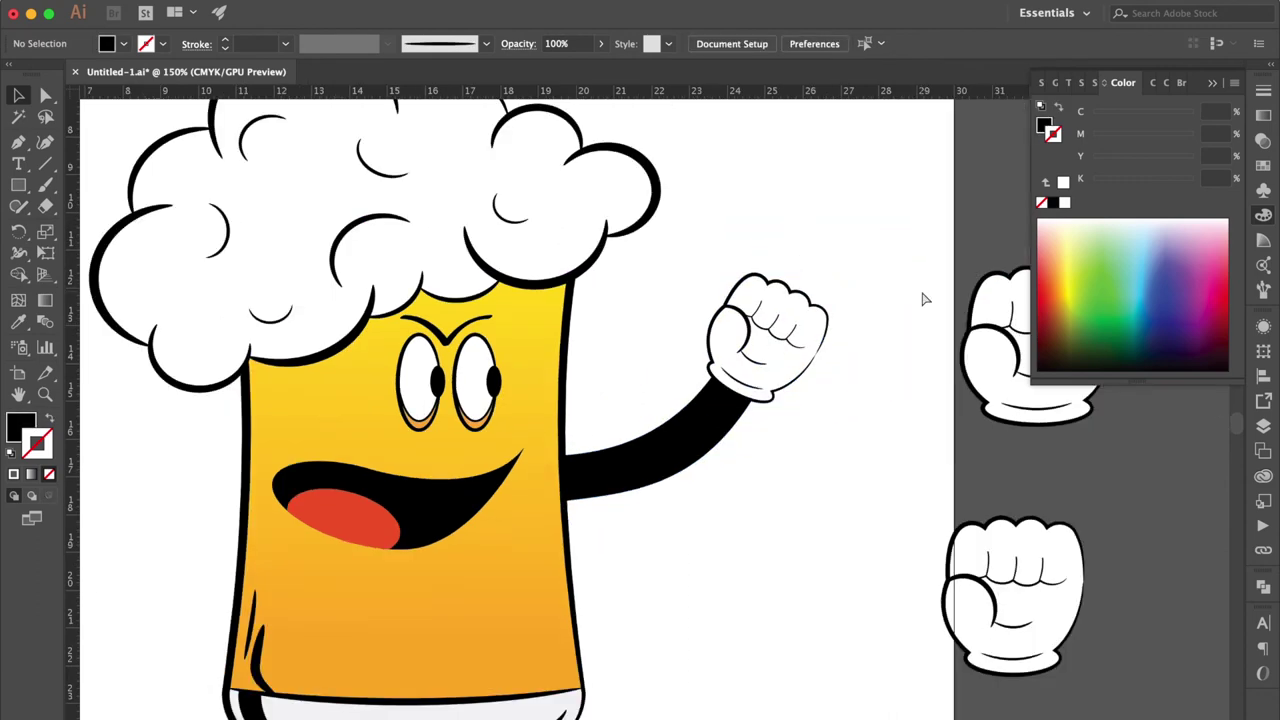
left_click_drag(737, 400, 720, 418)
left_click_drag(806, 326, 787, 317)
left_click(891, 232)
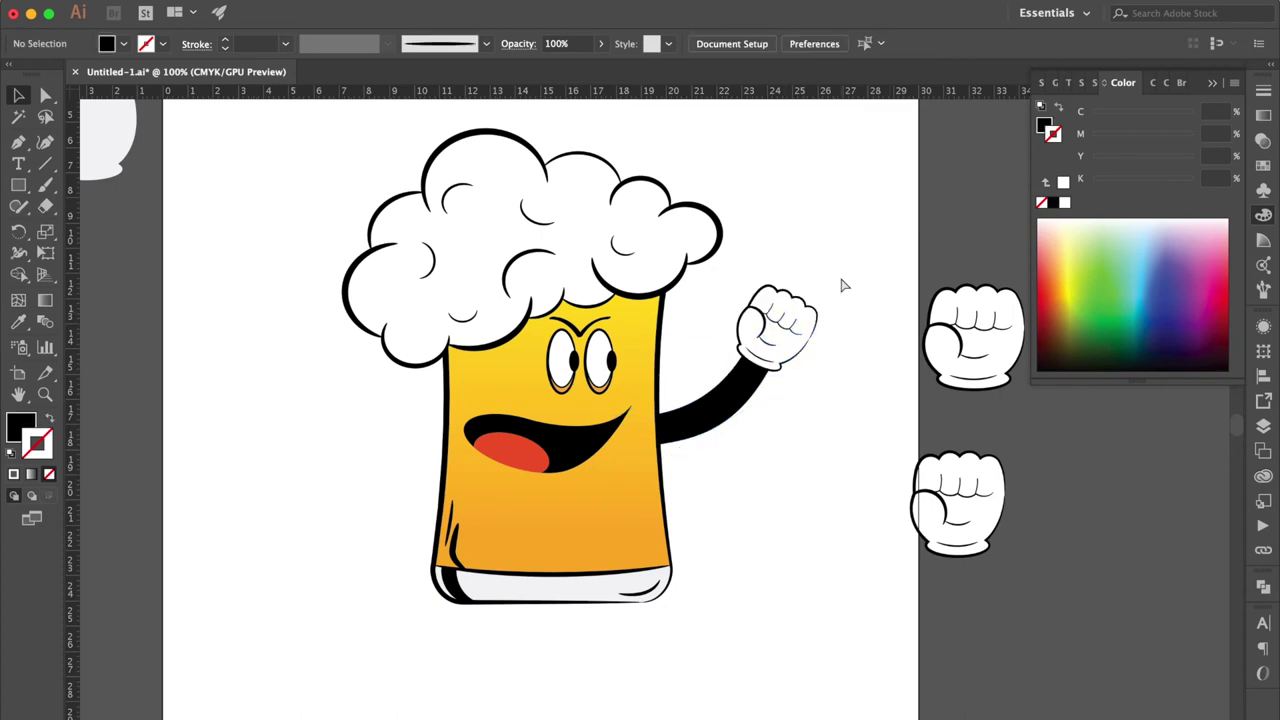
Step: Place a copy of the raised fist to the left of the mug and rotate it so the knuckles point down
key("super+plus")
key("super+plus")
key("super+plus")
scroll(849, 325, "right", 2)
key("super+minus")
key("super+minus")
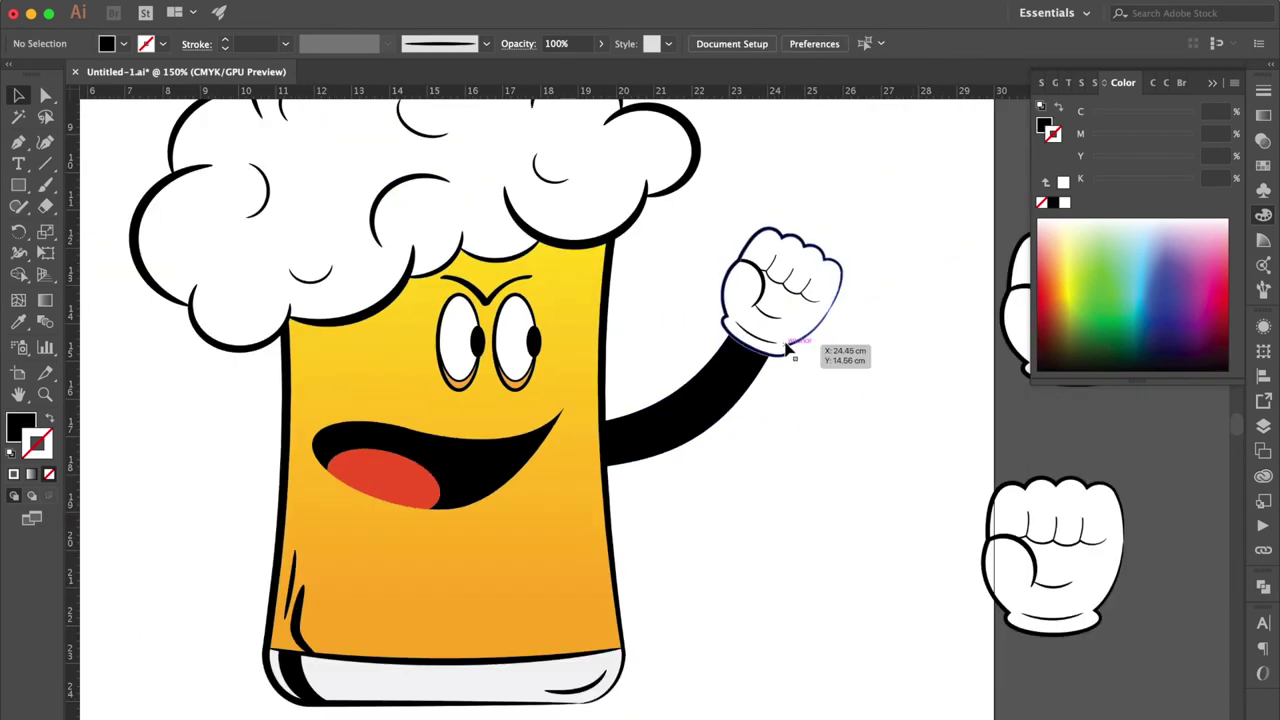
scroll(714, 408, "left", 3)
left_click_drag(918, 280, 265, 460)
left_click_drag(298, 522, 130, 407)
Step: Ungroup the hand copy left of the mug and delete its thumb, finger lines and palm crease, keeping the cuff line
key("super+shift+g")
left_click(321, 457)
key("super+=")
key("super+=")
scroll(319, 449, "left", 6)
scroll(319, 449, "down", 2)
scroll(343, 560, "left", 2)
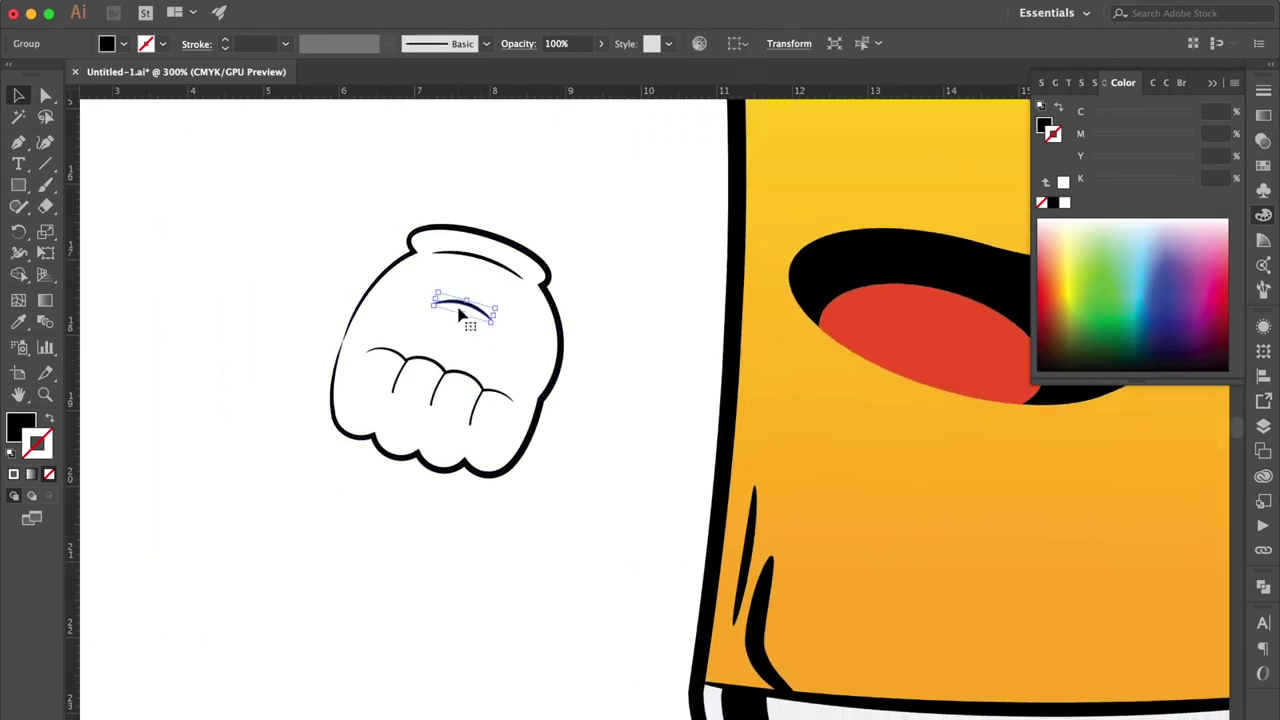
scroll(600, 420, "left", 2)
scroll(600, 420, "up", 1)
left_click_drag(595, 414, 346, 356)
left_click(543, 354, "shift")
left_click(580, 353, "shift")
key("Delete")
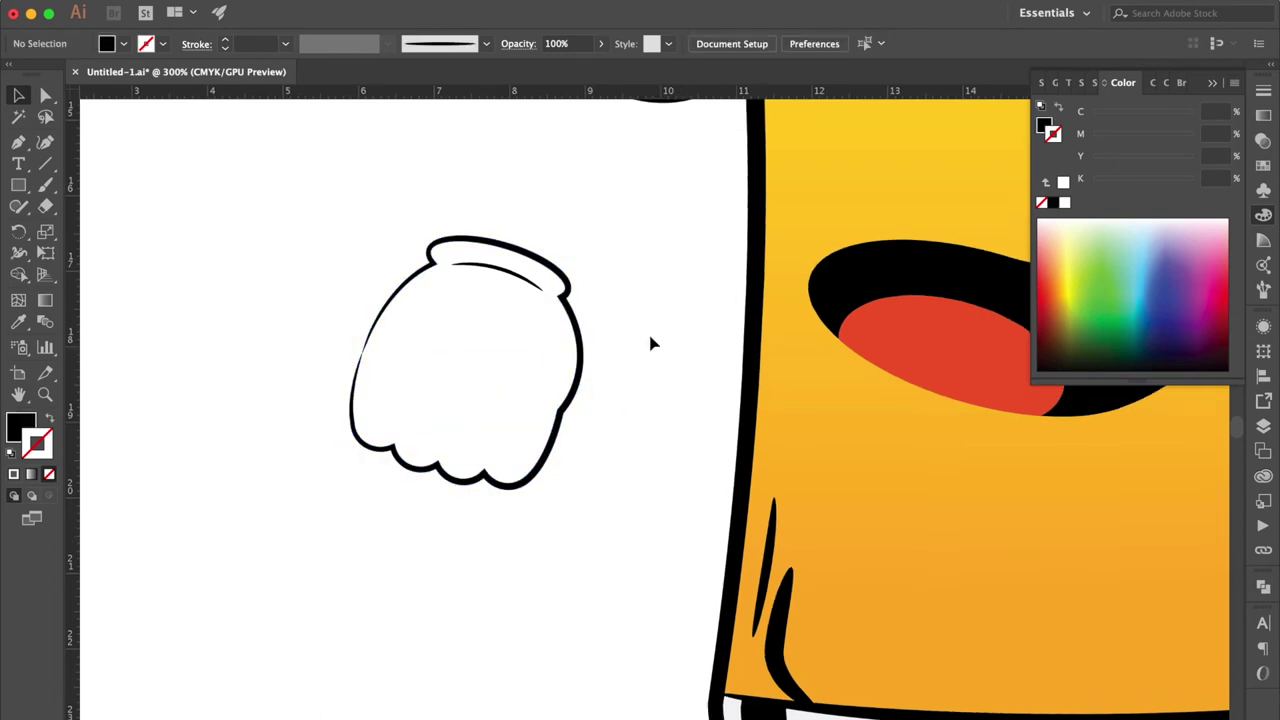
Step: Select all parts of the simplified hand and move it slightly down and away from the mug
key("super+1")
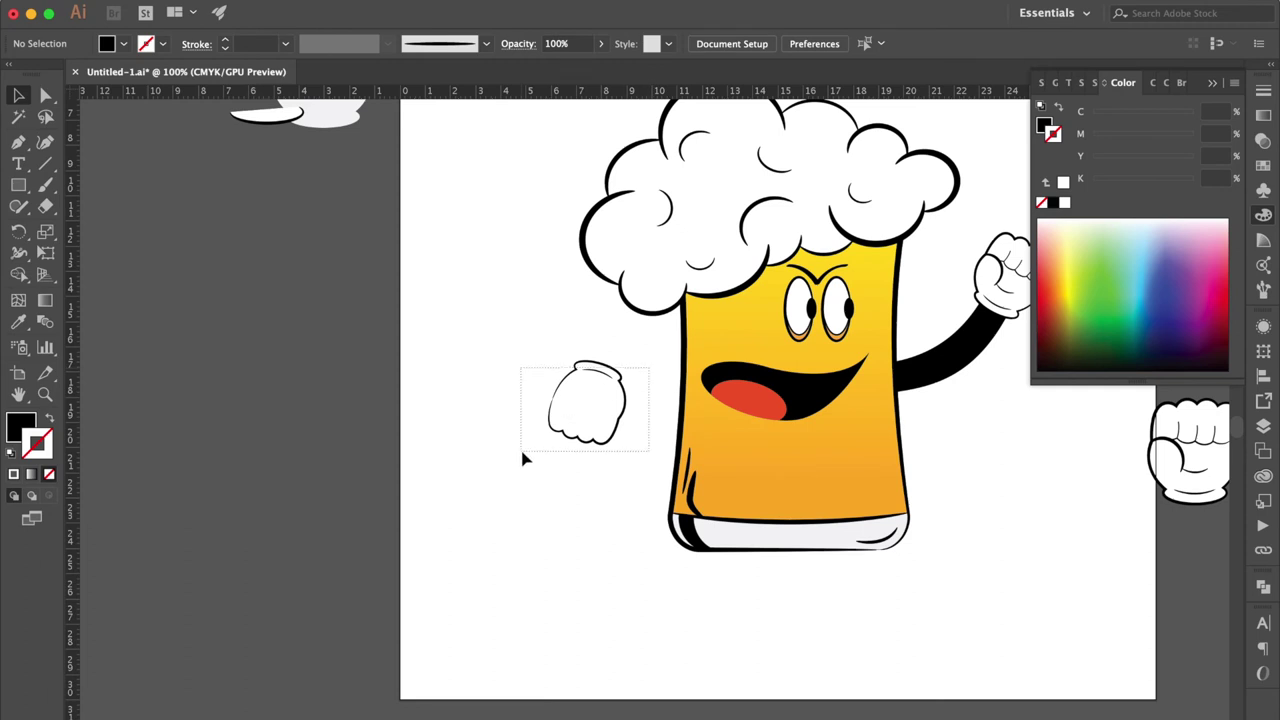
left_click_drag(523, 456, 522, 452)
left_click_drag(595, 438, 574, 484)
Step: Copy the black arm to the mug's left side, rotated to bend downward, and position it between the mug and the lowered hand
left_click(954, 359)
left_click_drag(954, 359, 607, 316, "alt+shift")
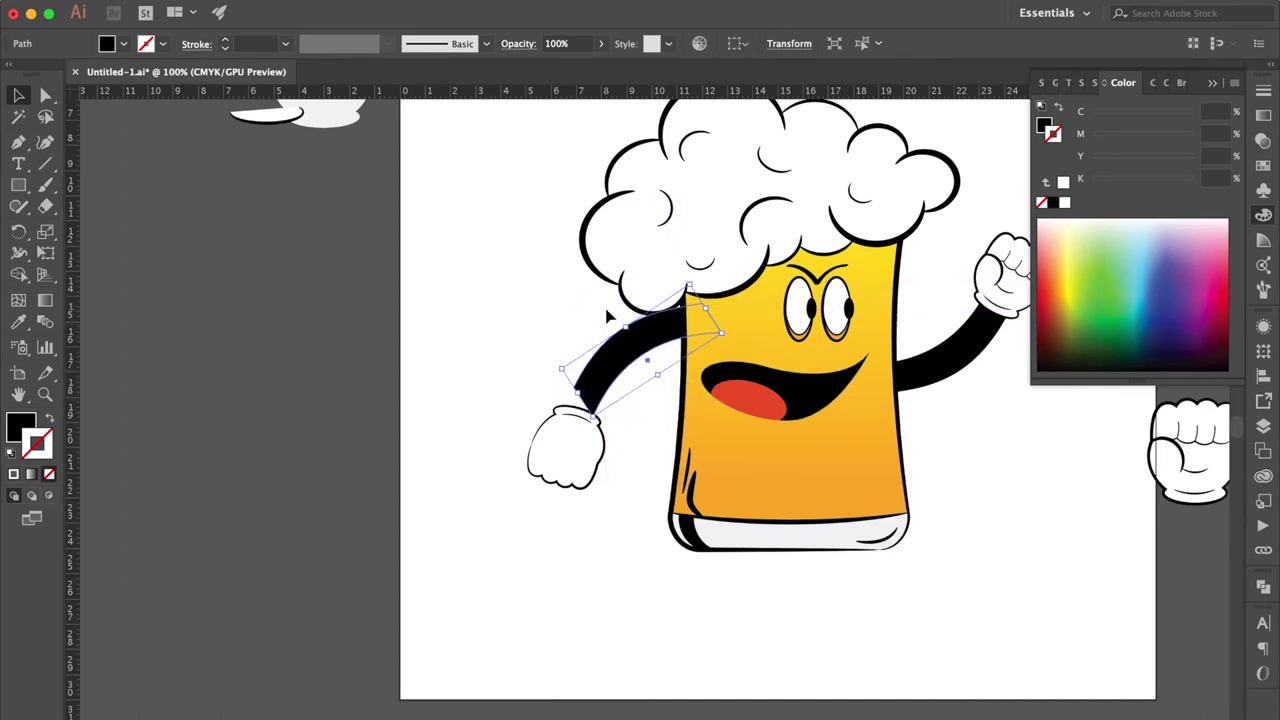
left_click_drag(624, 362, 612, 405)
left_click(558, 372)
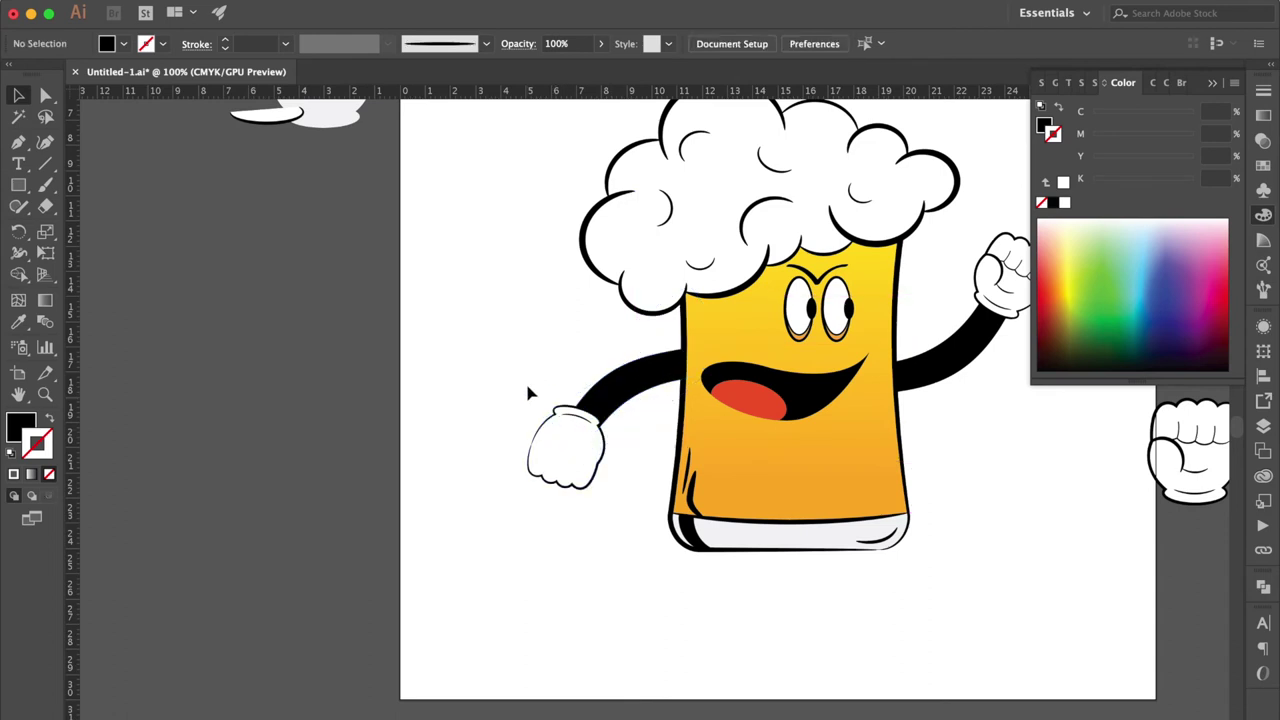
Step: Group the parts of the lowered hand without the arm and shift it slightly closer to the mug, onto the arm's end
scroll(530, 393, "right", 3)
left_click_drag(390, 381, 479, 498)
left_click(522, 349, "shift")
key("super+g")
left_click(503, 532)
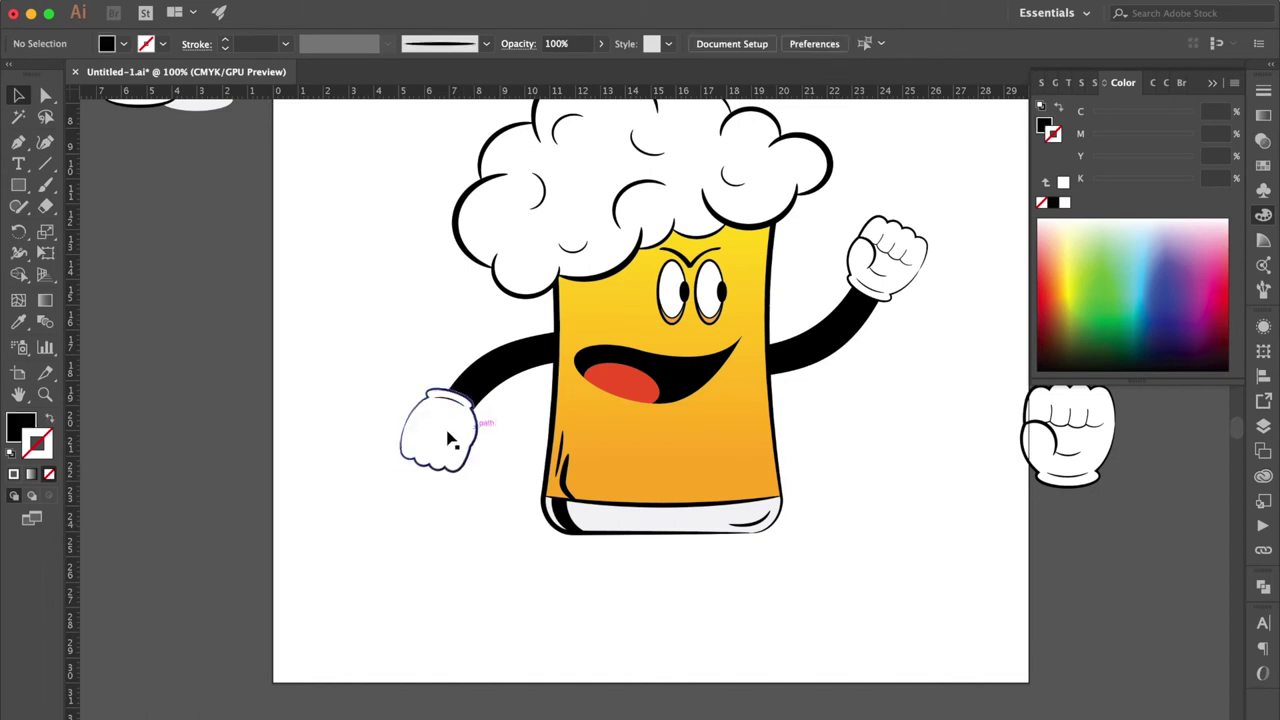
left_click_drag(446, 440, 456, 443)
left_click(521, 402)
scroll(640, 400, "down", 1)
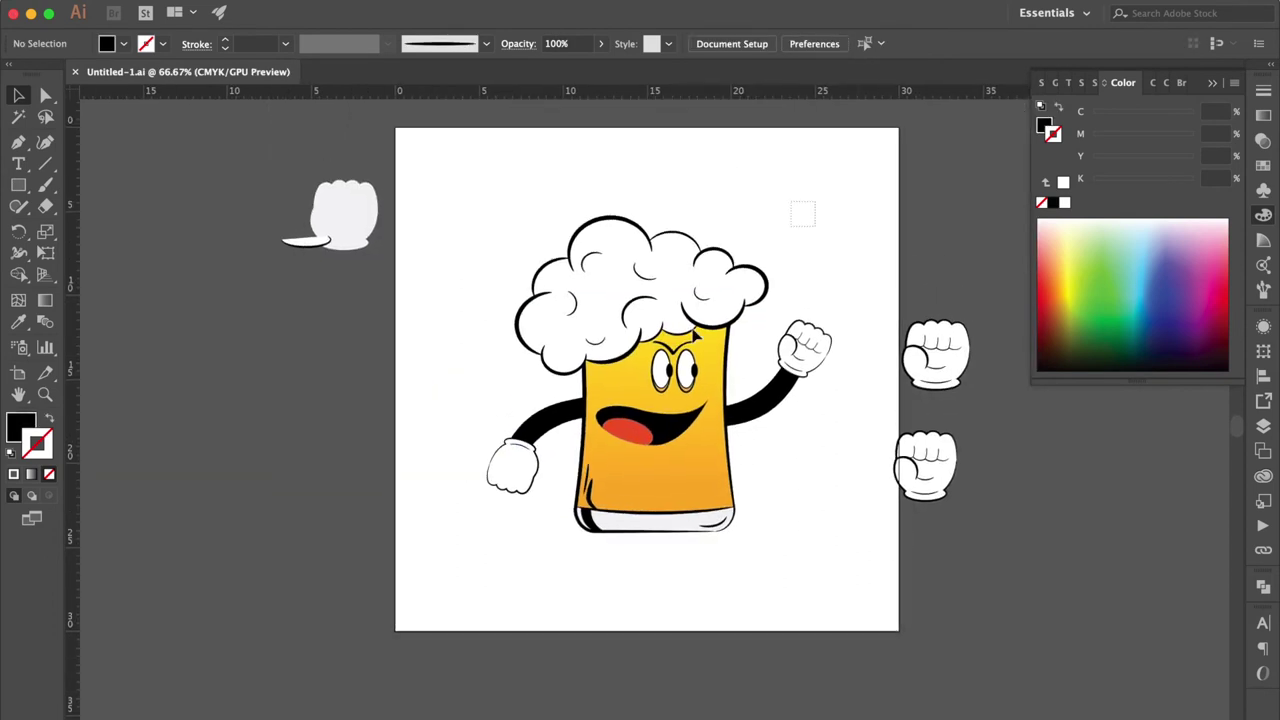
Step: Select the whole beer mug character with both arms and move it up on the artboard
left_click_drag(800, 214, 523, 529)
left_click_drag(705, 472, 679, 427)
left_click(757, 451)
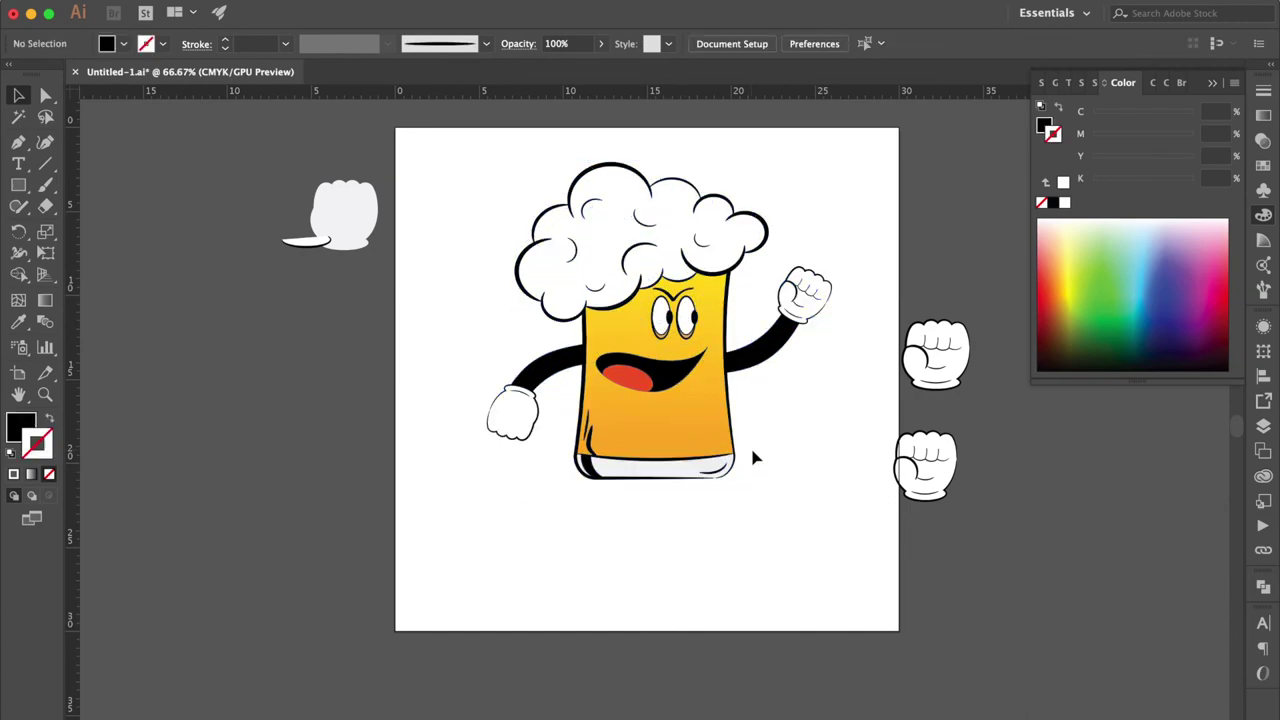
Step: Delete the black outline of the raised fist, keeping its white shape and inner lines
scroll(971, 263, "up", 4)
scroll(968, 265, "down", 2)
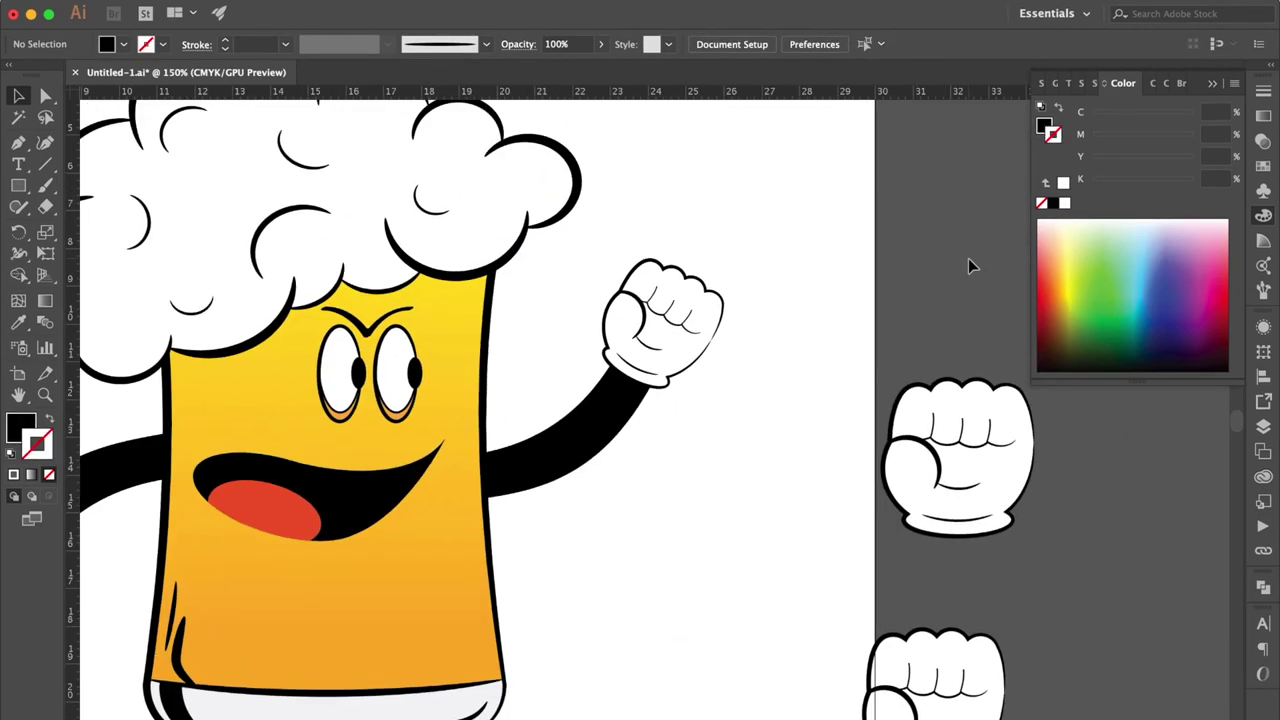
left_click(658, 355)
left_click(780, 163)
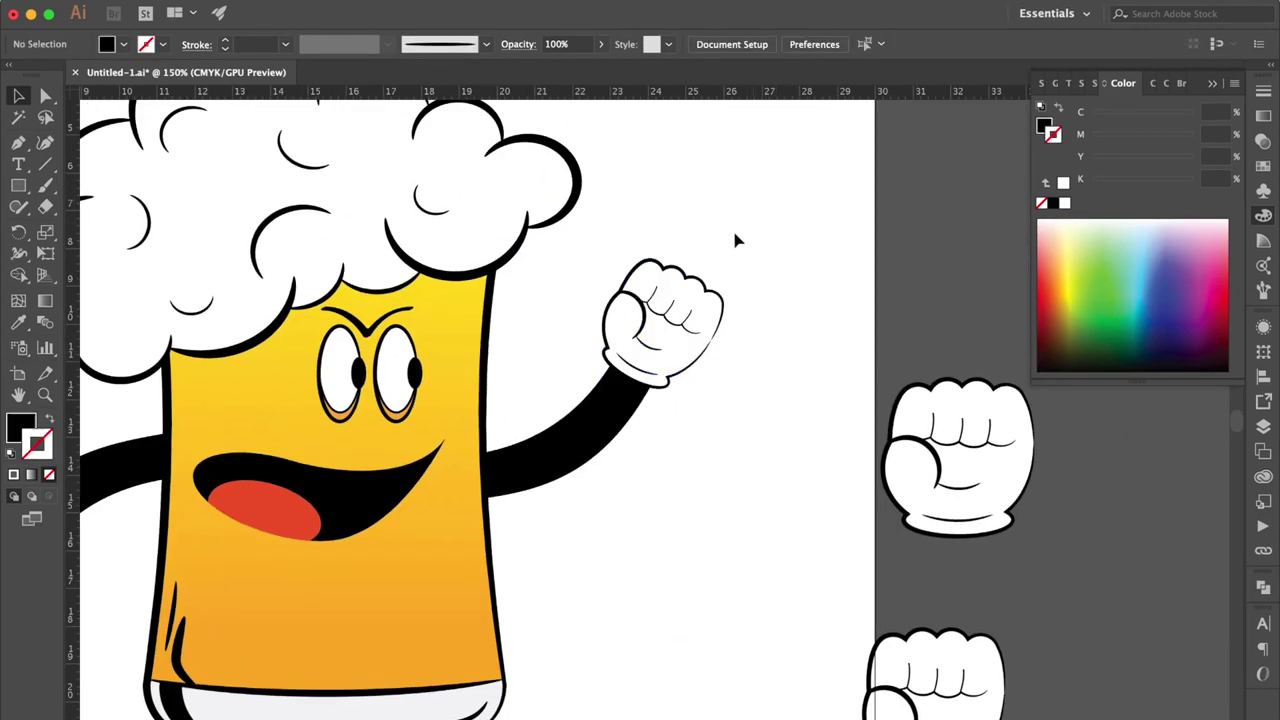
left_click(697, 283)
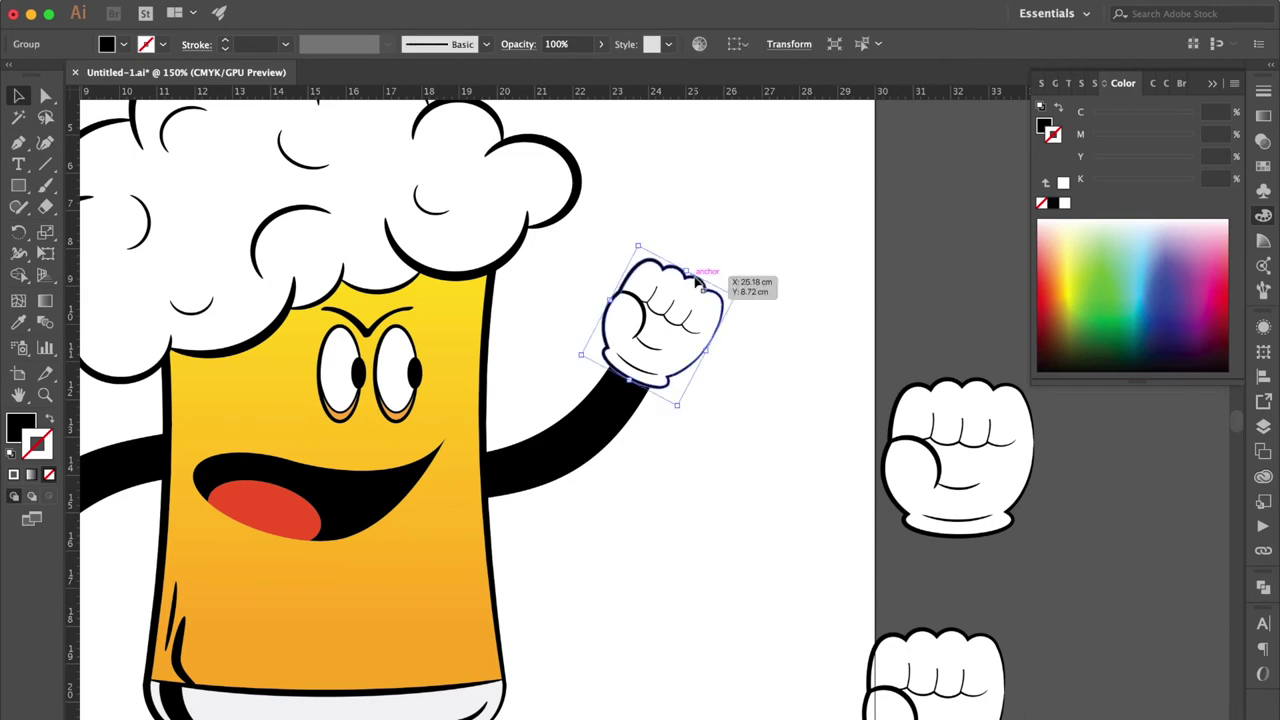
key("Delete")
Step: Pull the white base shape of the raised fist aside and return it to its place
left_click(658, 287)
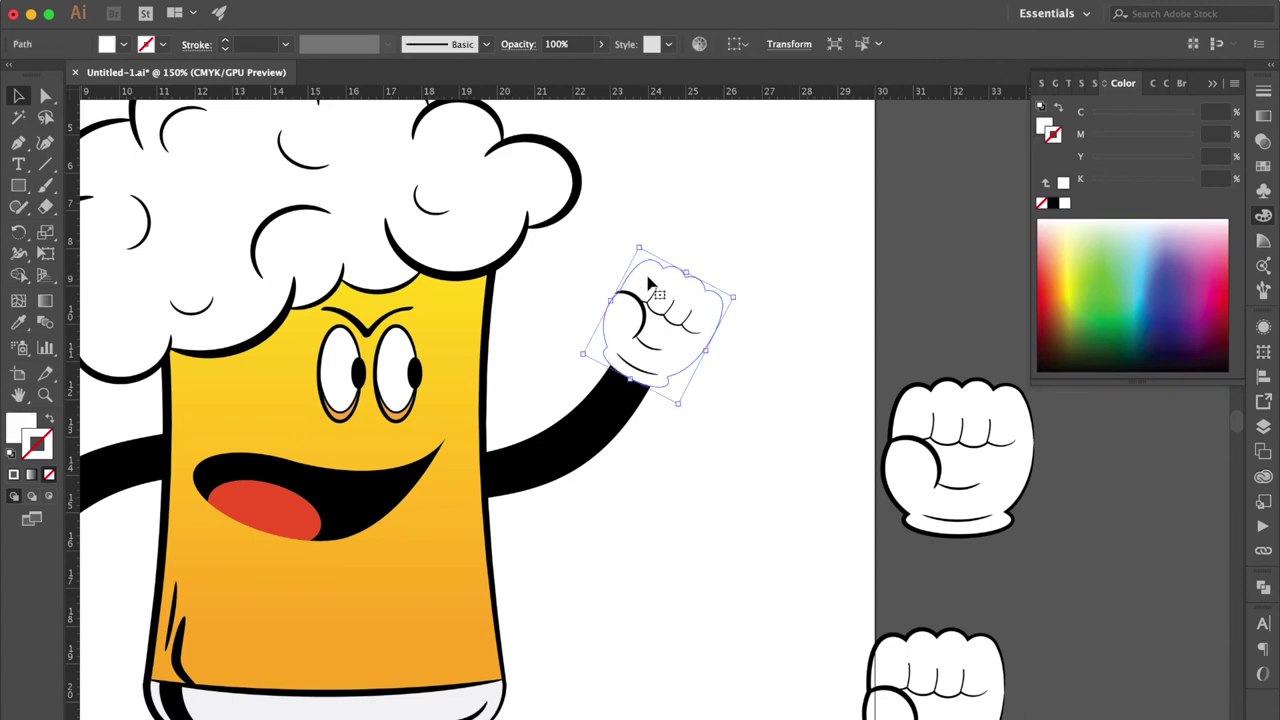
left_click_drag(646, 283, 736, 320)
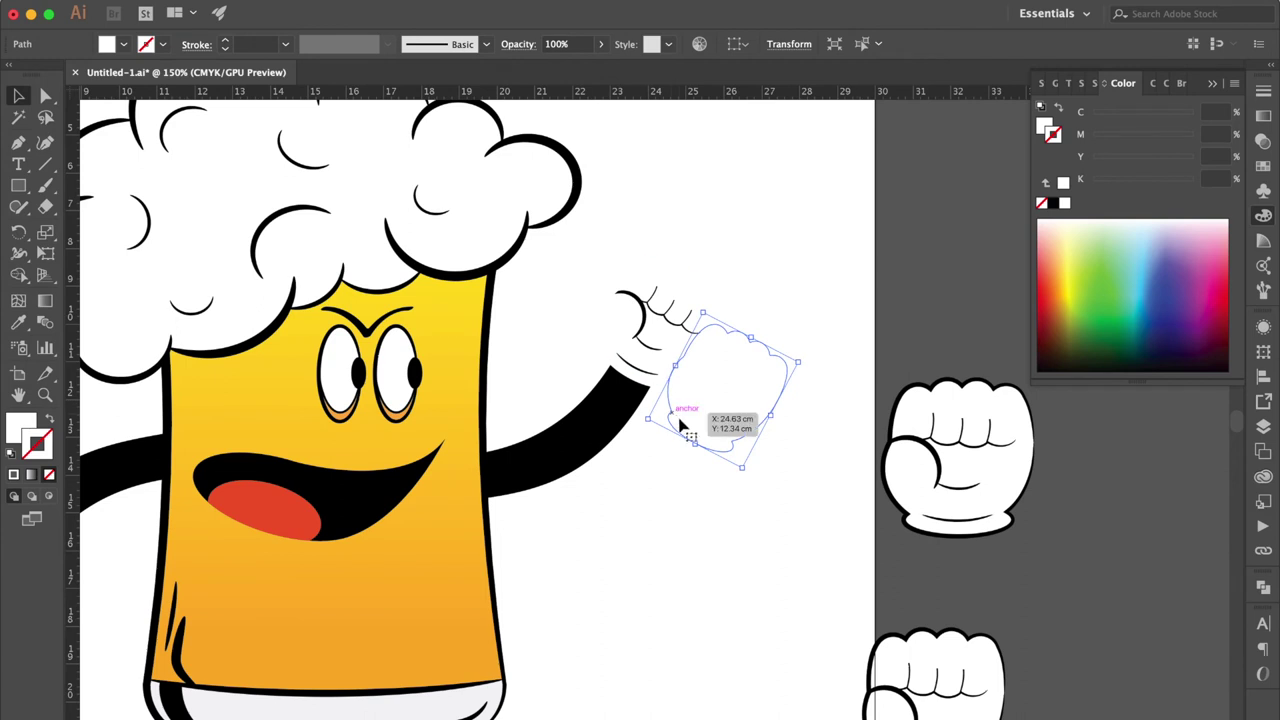
left_click_drag(676, 416, 610, 355)
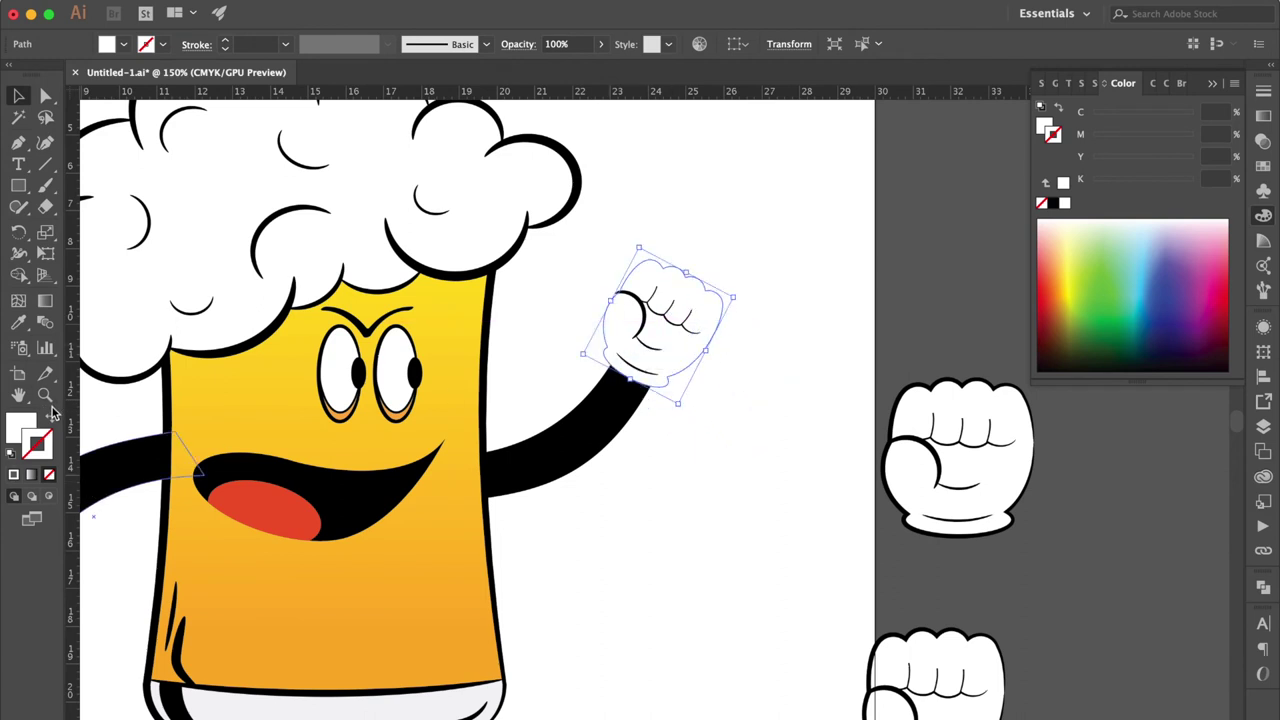
Step: Turn the raised fist's base shape into an outline with no fill, a black stroke and the tapered art brush
left_click(50, 423)
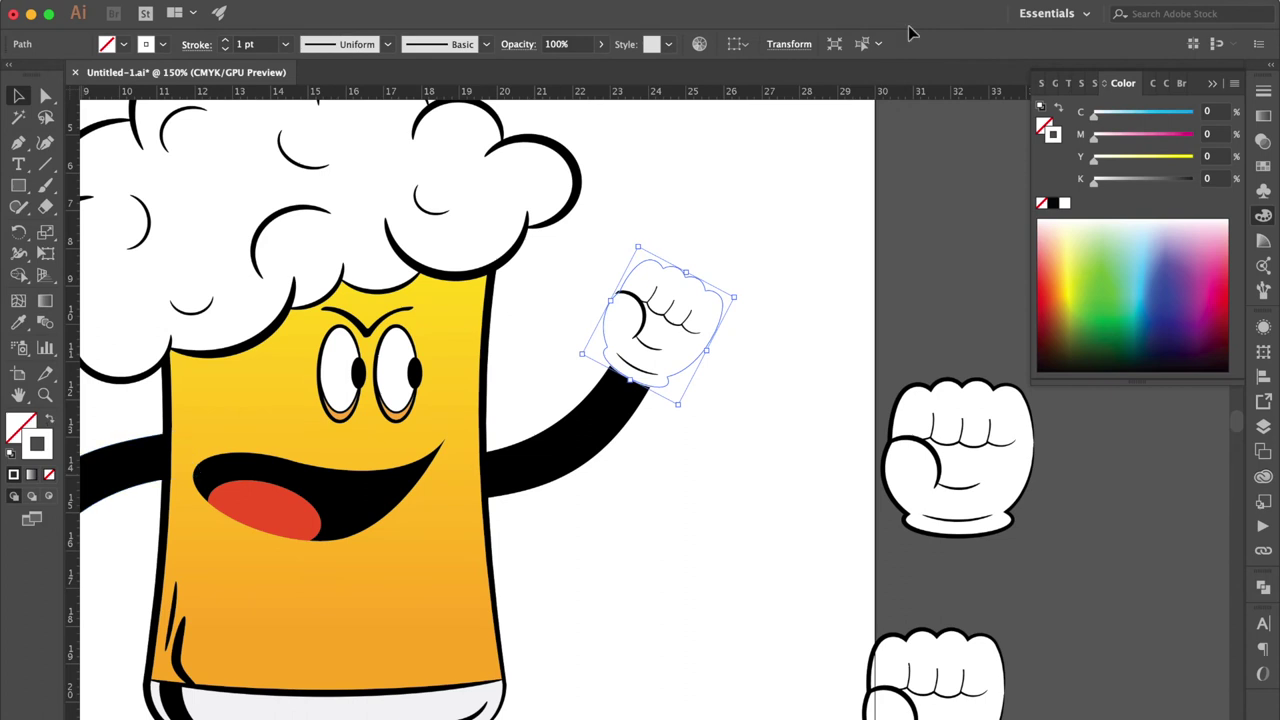
left_click(1262, 168)
left_click(1079, 140)
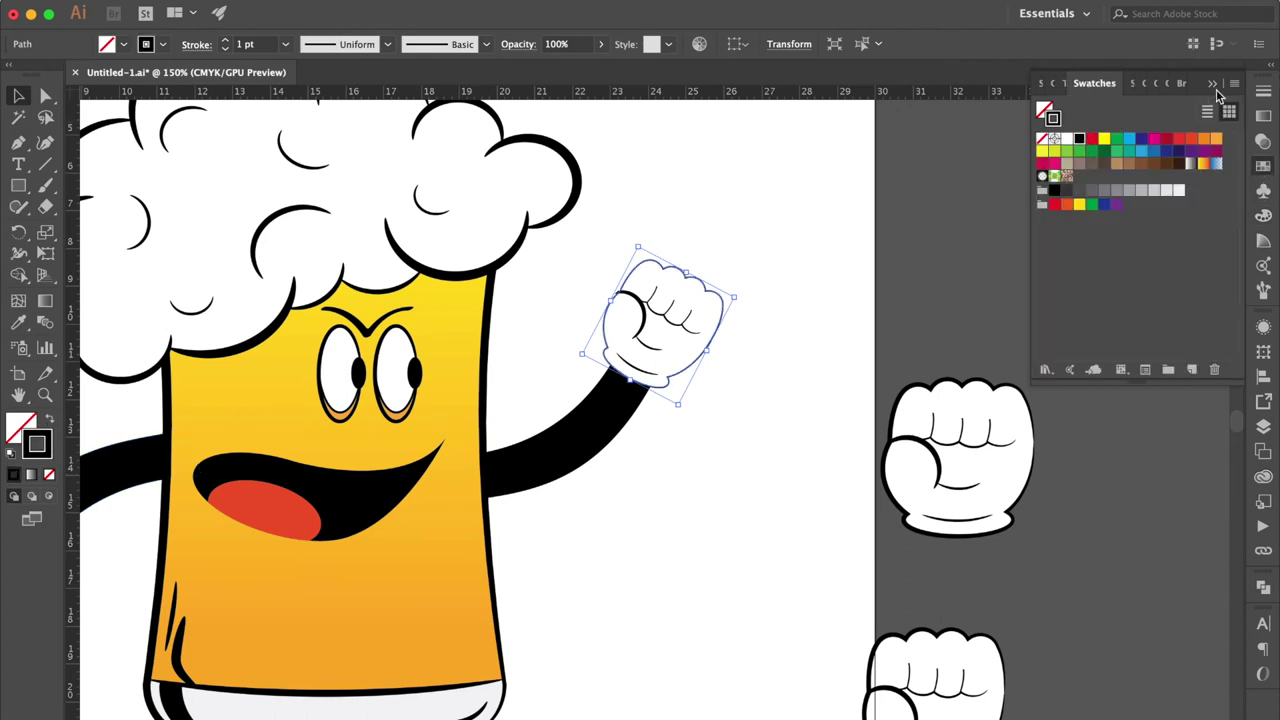
left_click(1182, 86)
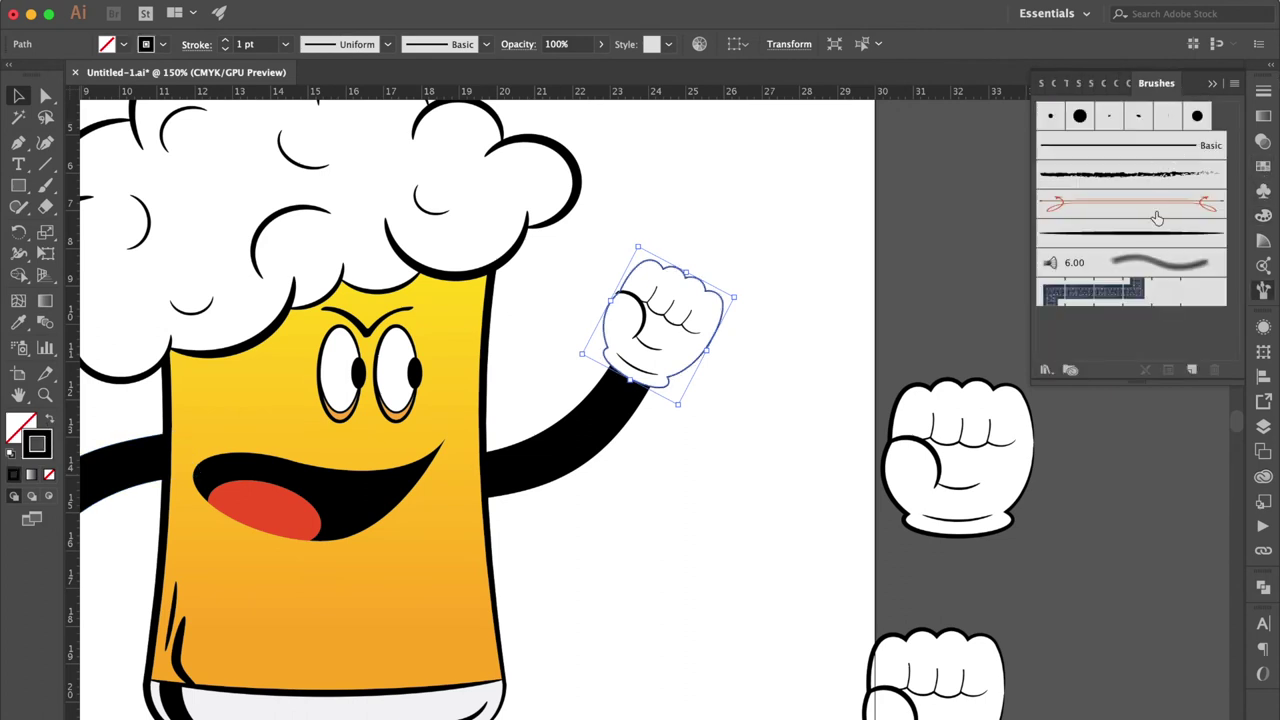
left_click(1155, 233)
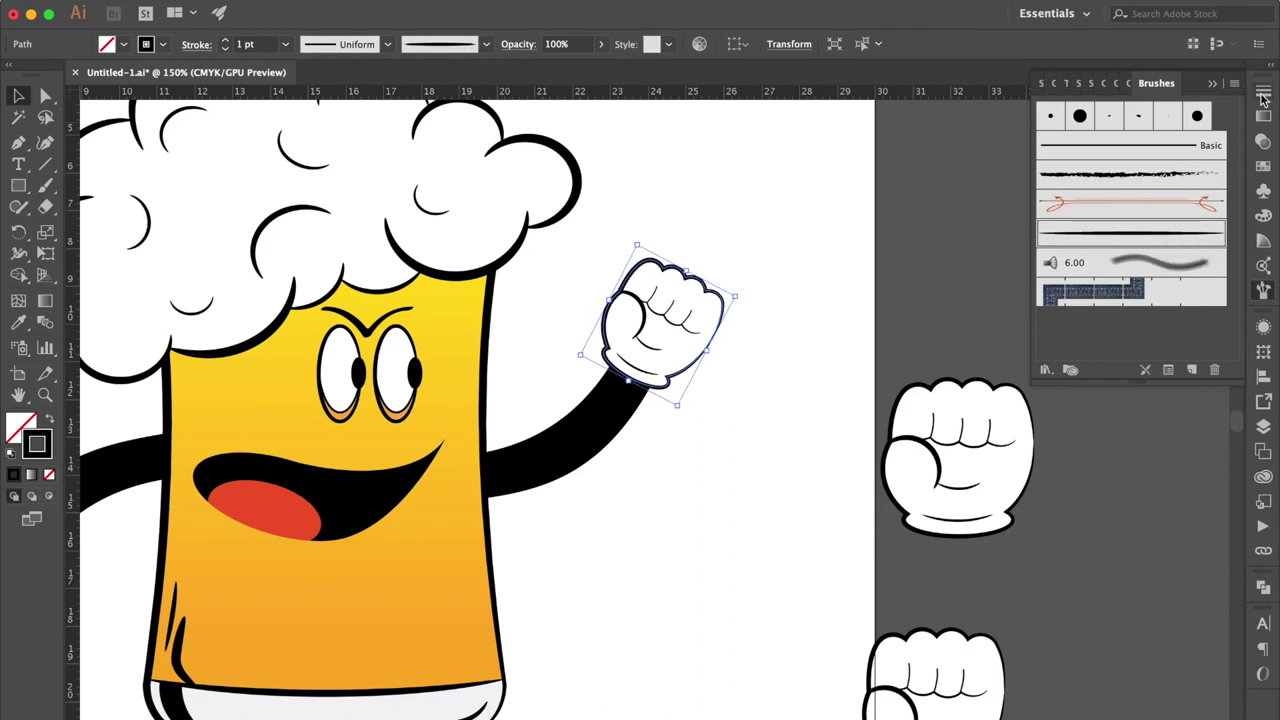
Step: Try a 2 pt stroke weight on the raised fist's outline and settle on 1.5 pt
left_click(1263, 91)
left_click(1170, 110)
left_click(1205, 192)
left_click(827, 203)
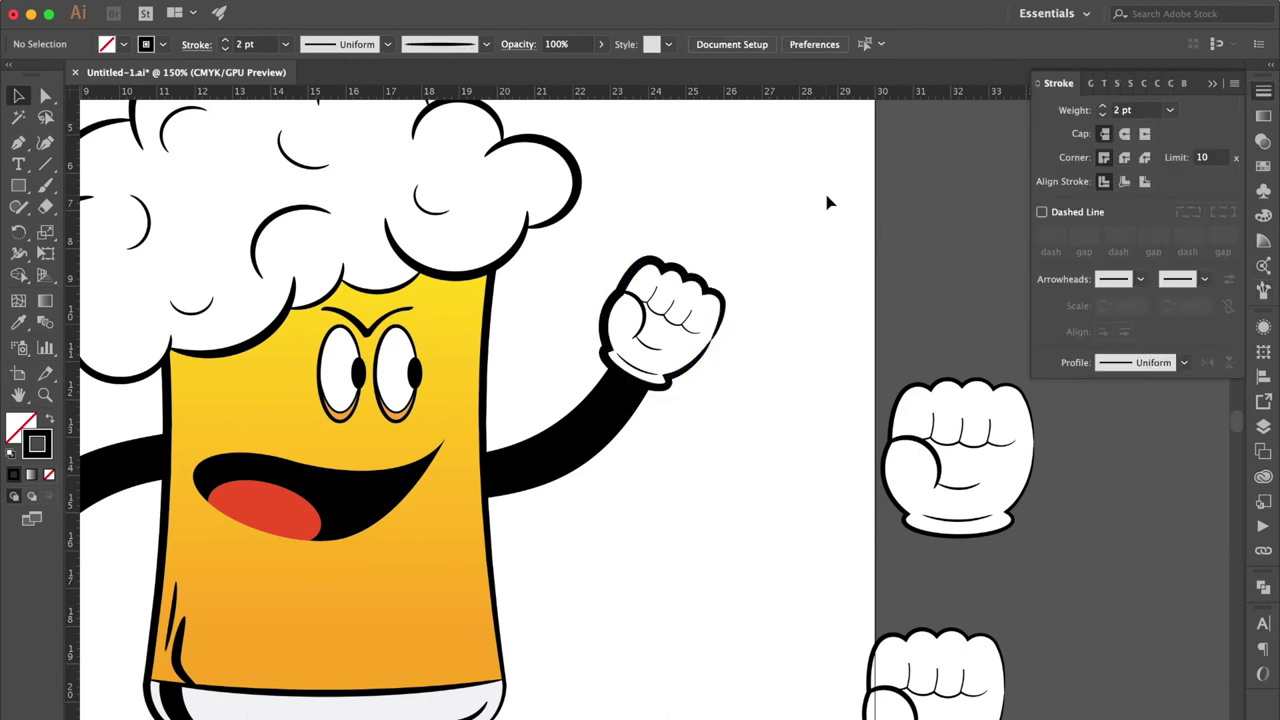
key("super+minus")
left_click(712, 335)
left_click(1146, 110)
type("1.5")
key("Return")
left_click(830, 310)
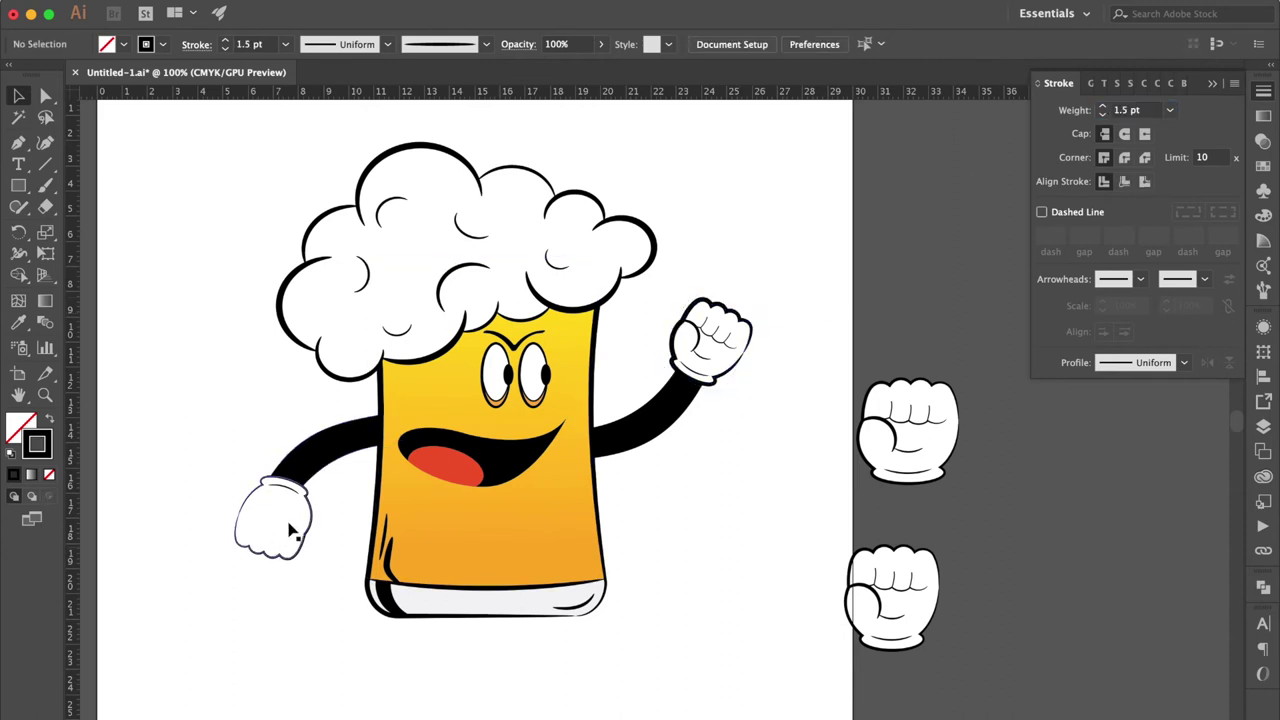
Step: Delete the lowered hand's black outline and pull its white base shape slightly toward the mug
left_click(318, 516)
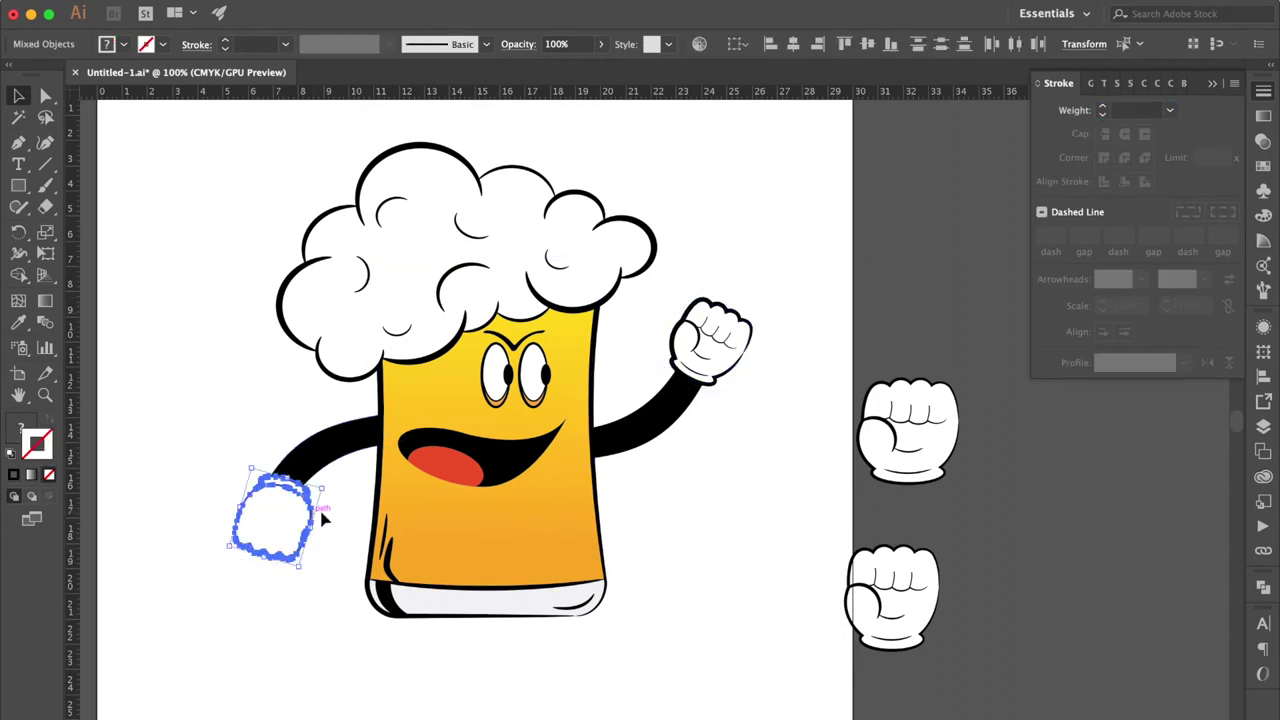
left_click(334, 514)
left_click(312, 510)
key("Delete")
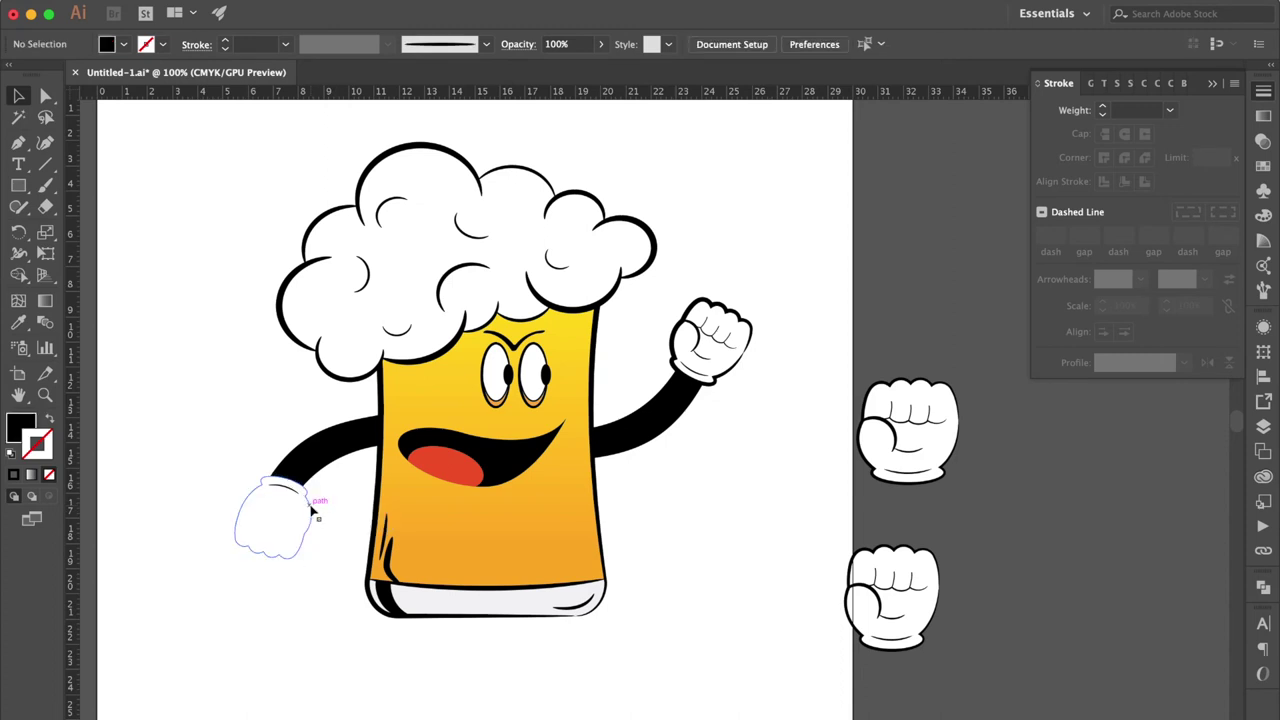
left_click(268, 535)
left_click_drag(281, 533, 308, 533)
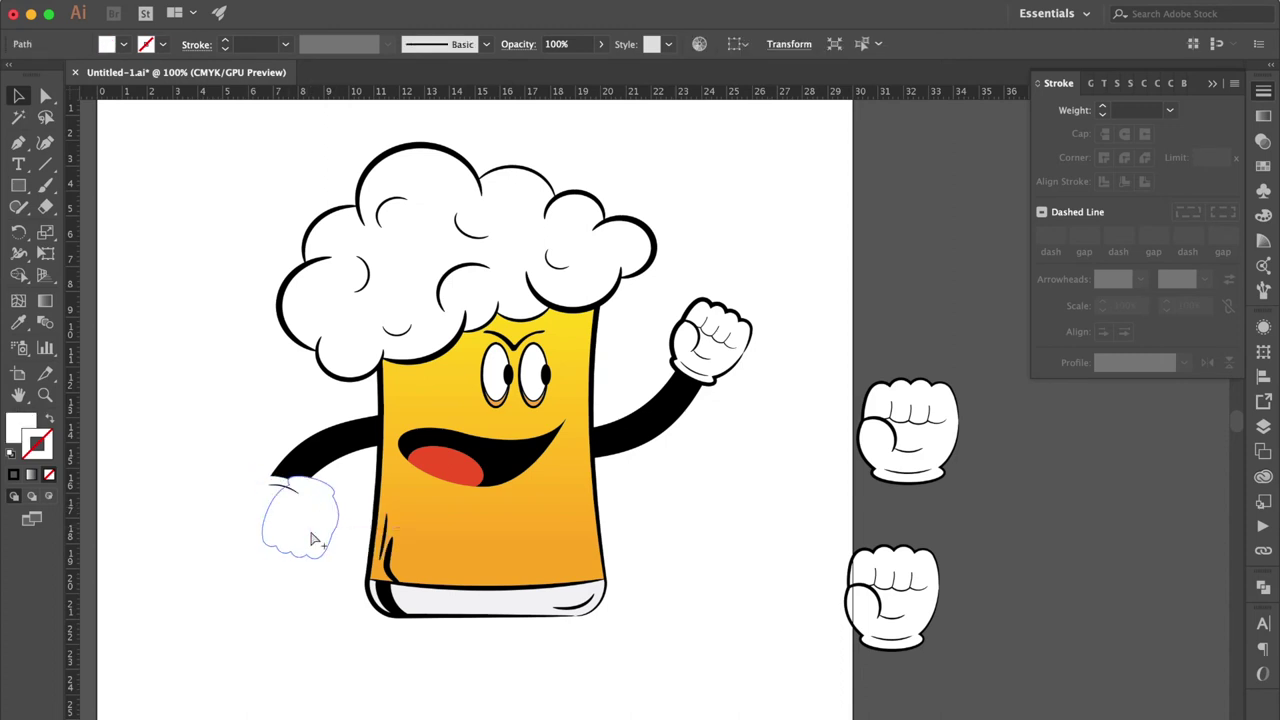
Step: Give the shifted hand shape no fill and a black stroke with the tapered art brush
left_click(46, 418)
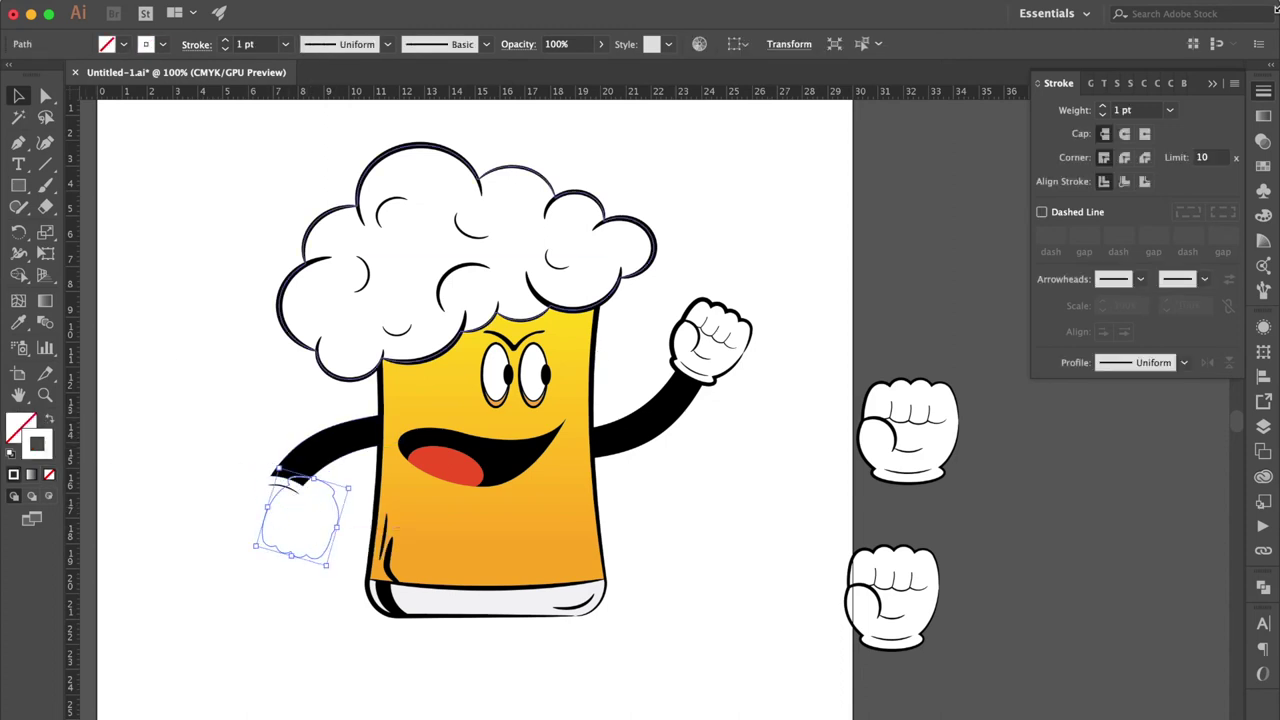
left_click(1262, 167)
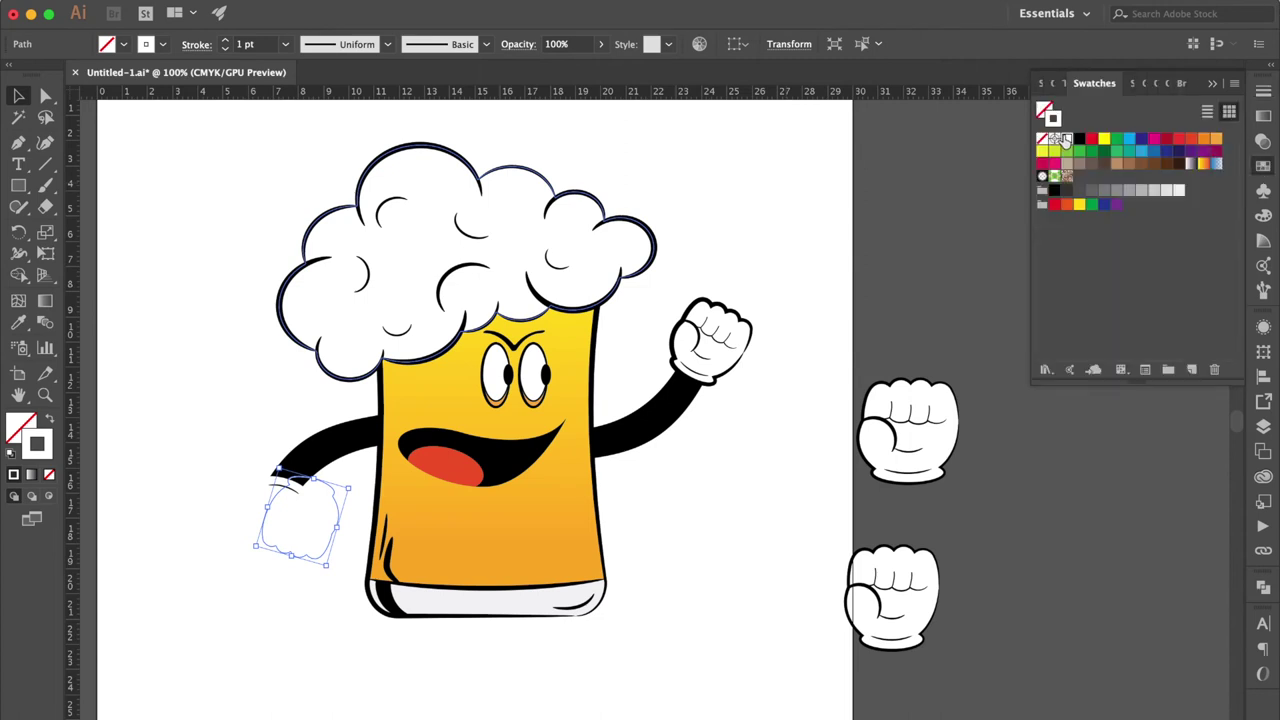
left_click(1078, 139)
left_click(1182, 84)
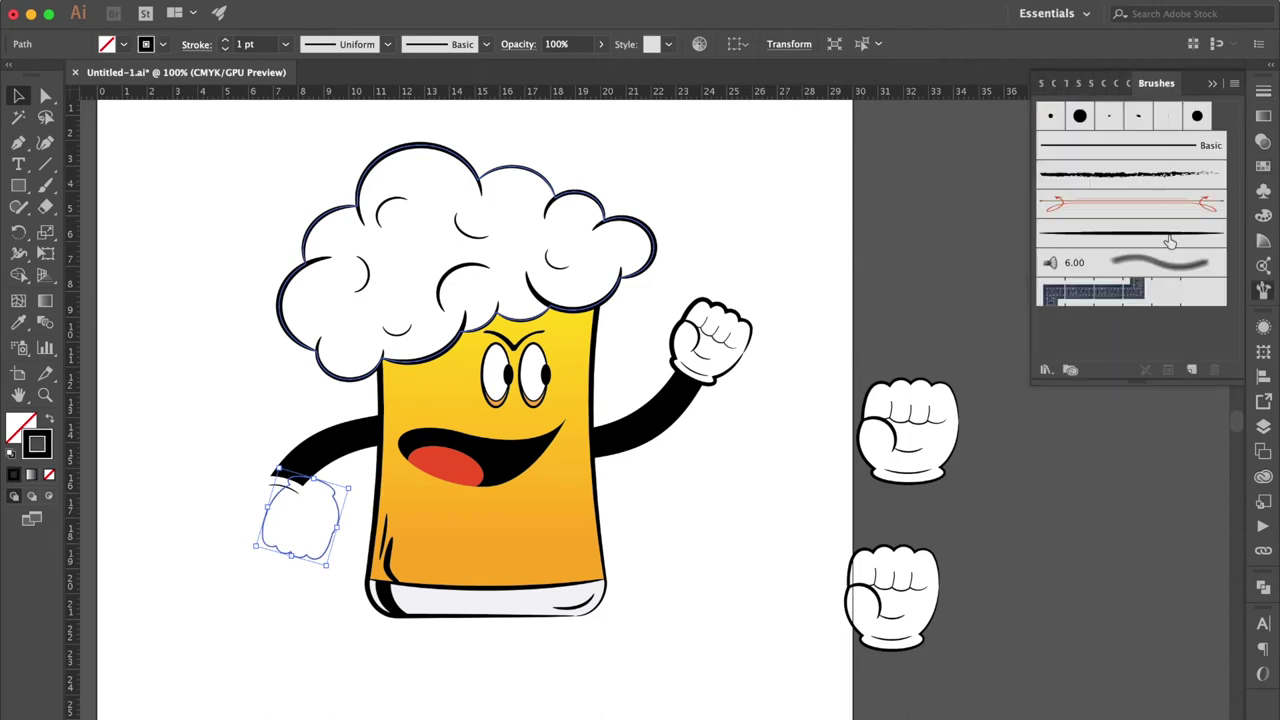
left_click(1170, 236)
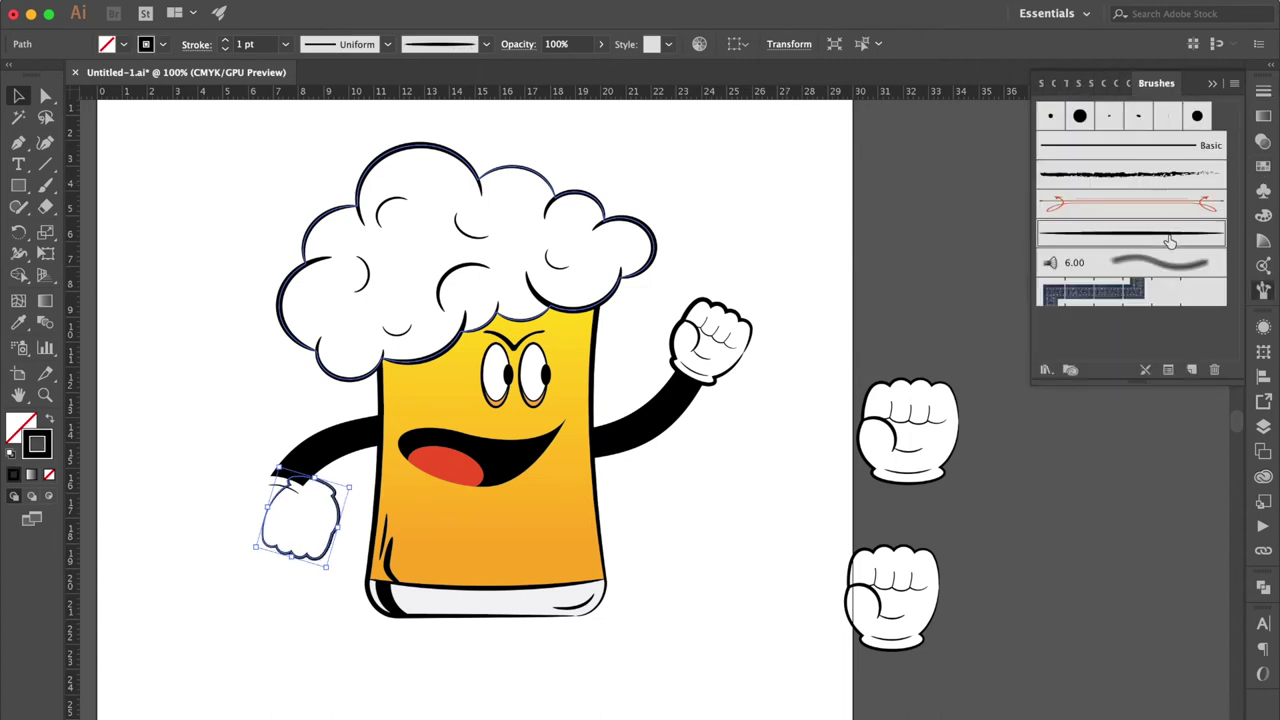
Step: Set the lowered hand outline's stroke weight to 2 pt and move it back onto the arm's end
left_click(1262, 92)
left_click(1170, 112)
left_click(1196, 211)
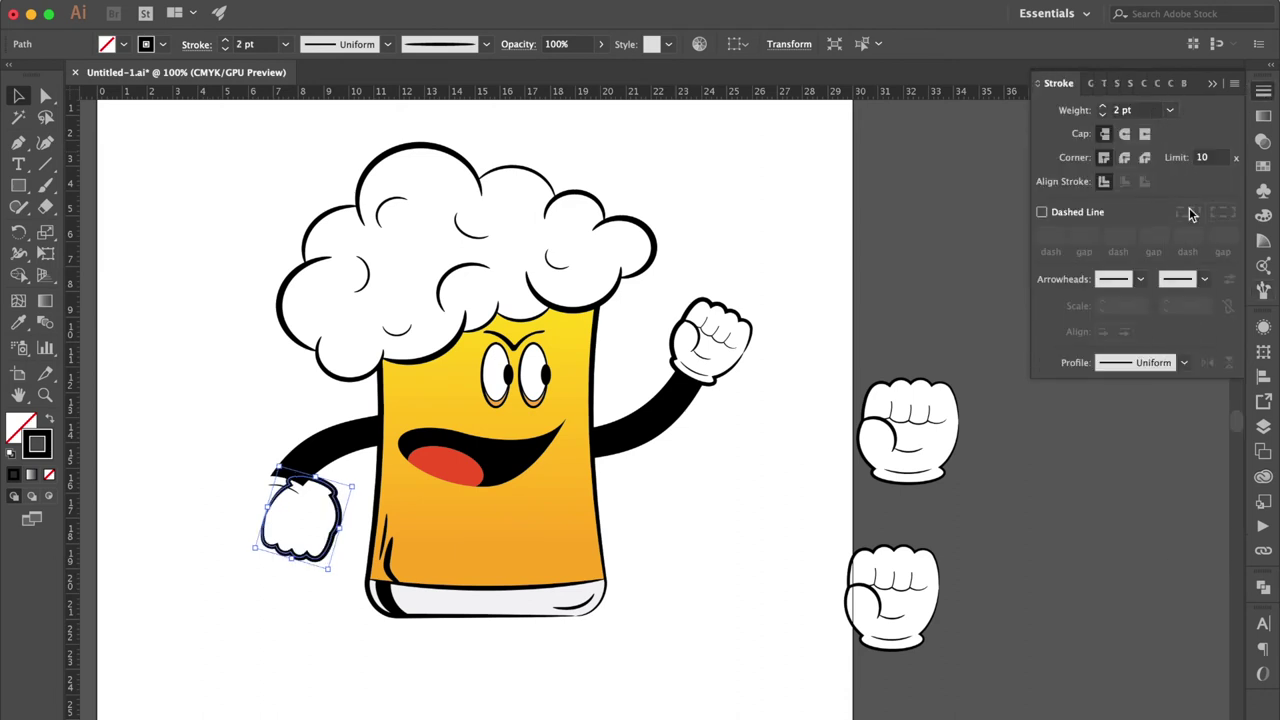
left_click(335, 620)
left_click_drag(333, 502, 303, 500)
Step: Choose a heavier preset stroke weight for the short curve in the left part of the foam
left_click(362, 272)
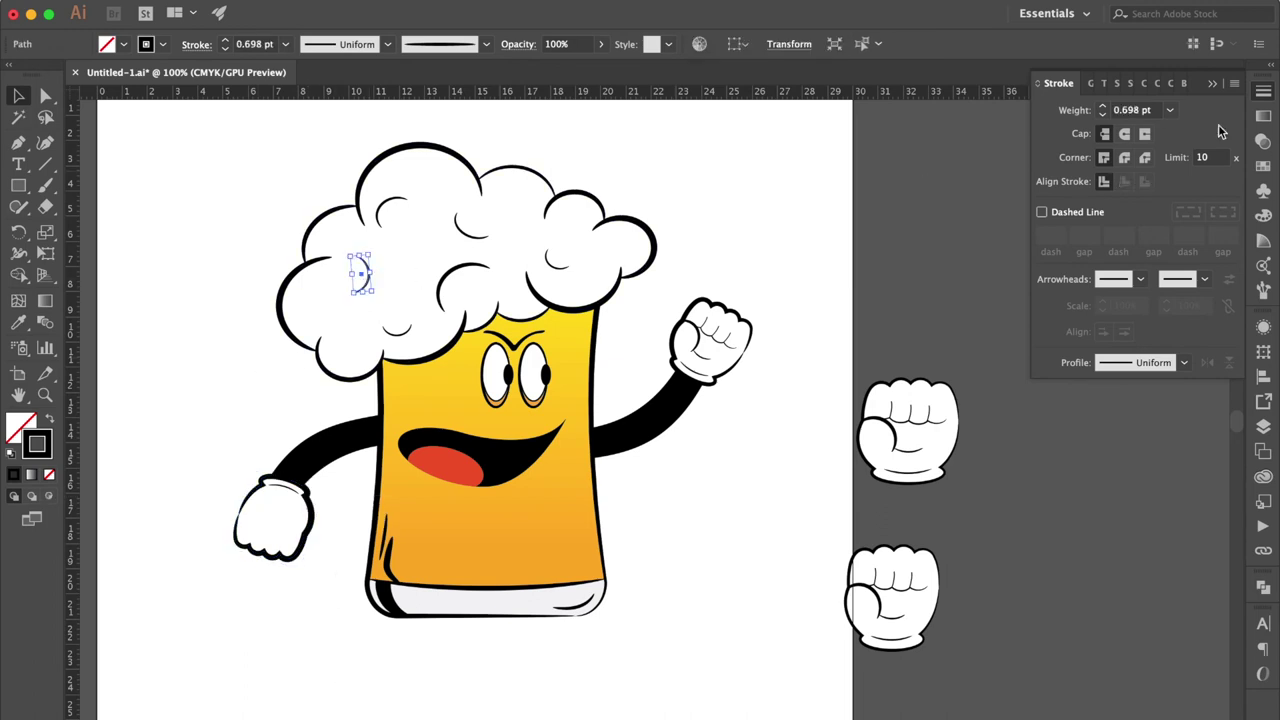
left_click(1166, 111)
left_click(1194, 158)
left_click(1169, 111)
left_click(1192, 187)
Step: Apply preset stroke weights to the foam's upper-middle, right and lower-left inner curves, one after another
left_click(465, 226)
left_click(1169, 111)
left_click(1200, 168)
left_click(553, 260)
left_click(1169, 111)
left_click(1200, 168)
left_click(397, 330)
left_click(1169, 111)
left_click(1200, 166)
Step: Change the large middle foam curve to a preset stroke weight and set the upper-left inner curve to 1 pt
left_click(477, 270)
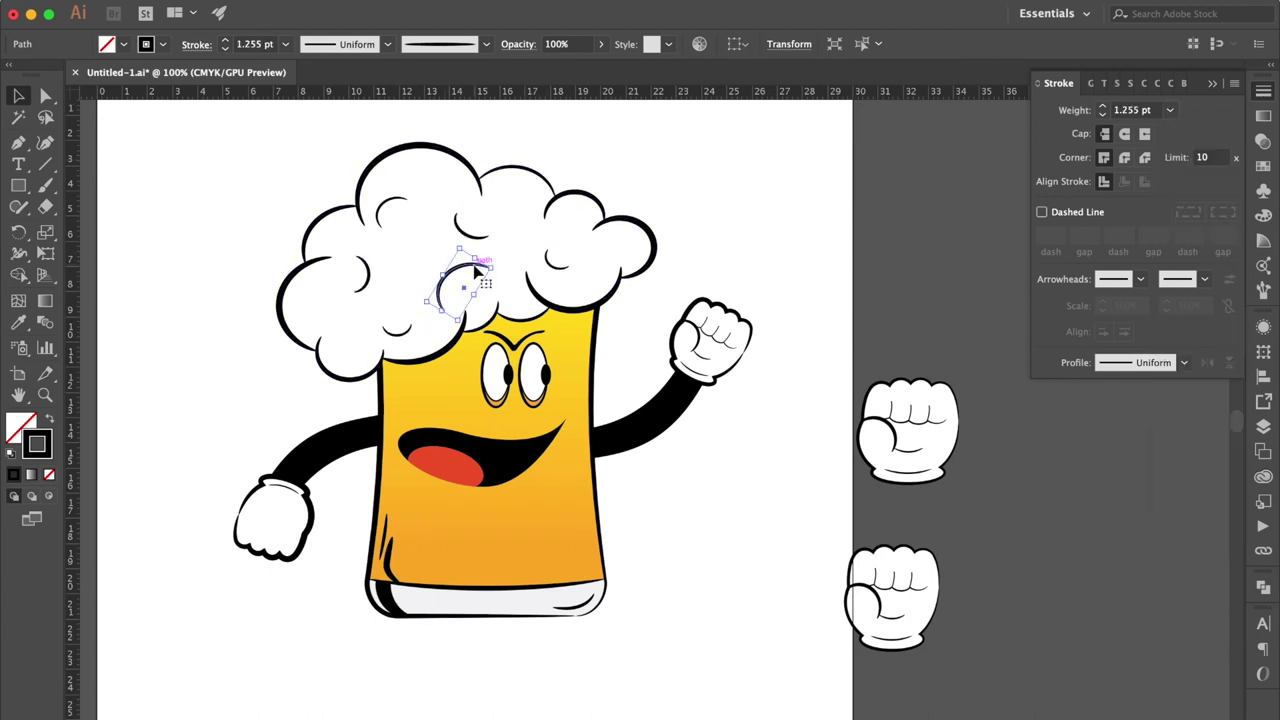
left_click(1170, 112)
left_click(1192, 207)
left_click(392, 203)
left_click(1169, 111)
left_click(1193, 188)
left_click(906, 220)
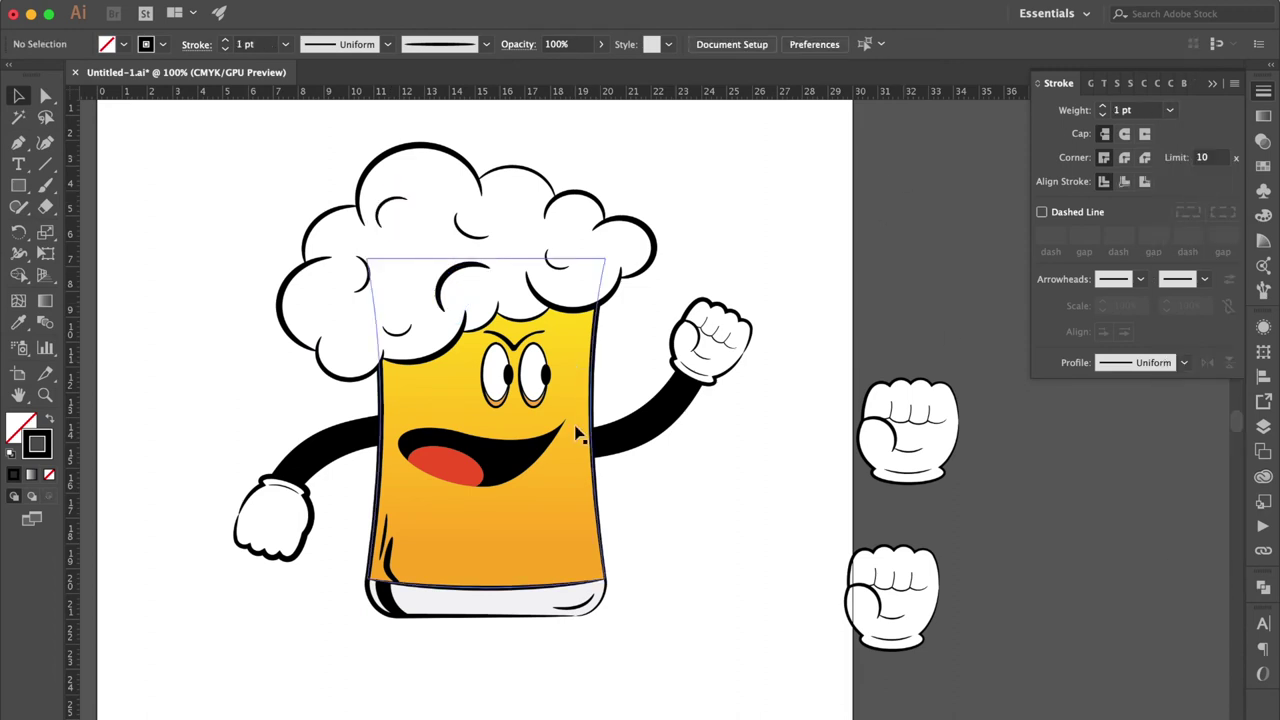
Step: Draw a rectangle about 8.26 by 2.82 cm on the artboard below the beer mug
scroll(431, 645, "down", 2)
scroll(431, 645, "down", 2)
left_click(19, 187)
left_click(19, 187)
left_click_drag(348, 618, 556, 689)
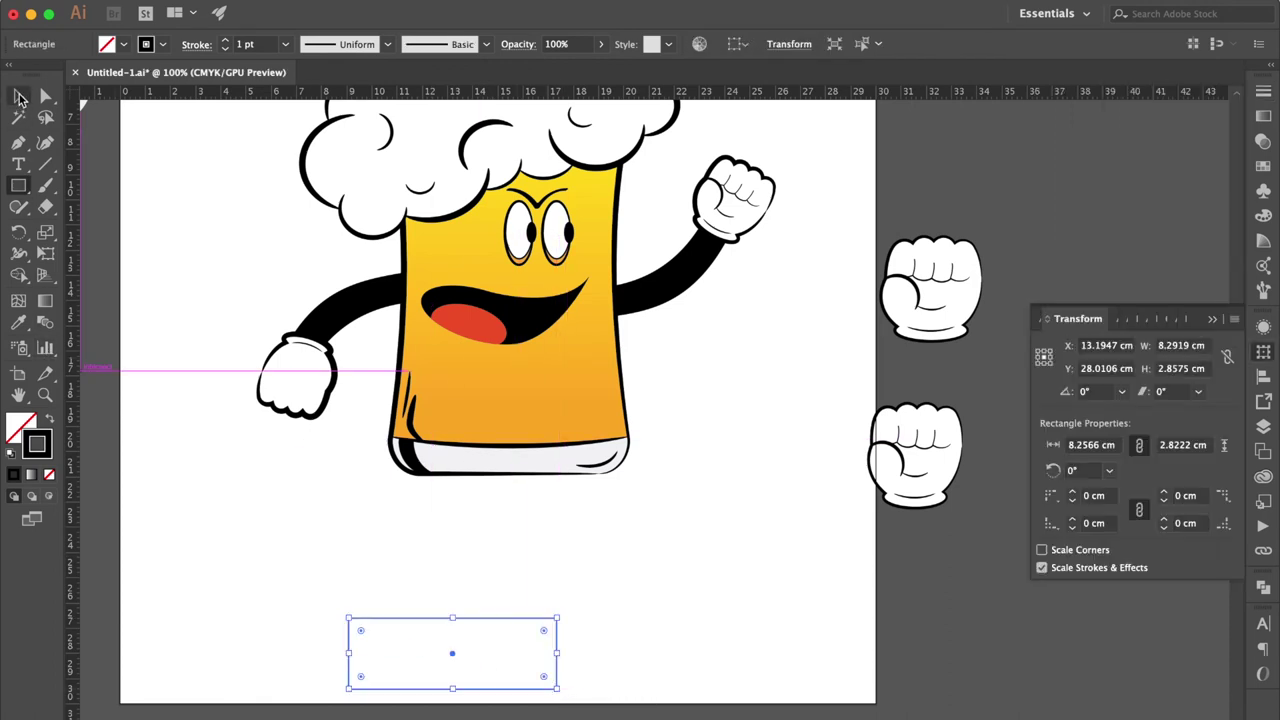
Step: Fill the rectangle with the lightest gray swatch and leave it without a stroke
left_click(18, 95)
left_click(48, 421)
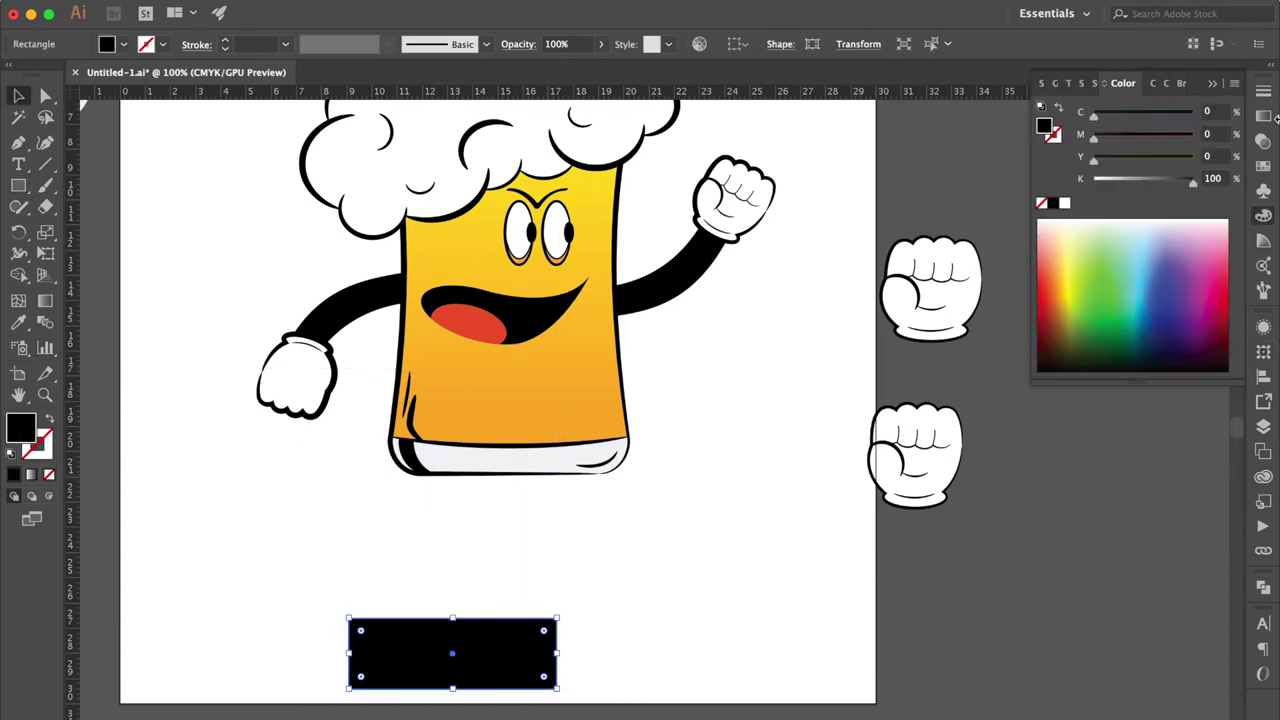
left_click(1263, 165)
left_click(1176, 192)
Step: Round the rectangle's two left corners fully, to about 1.41 cm
key("super+equal")
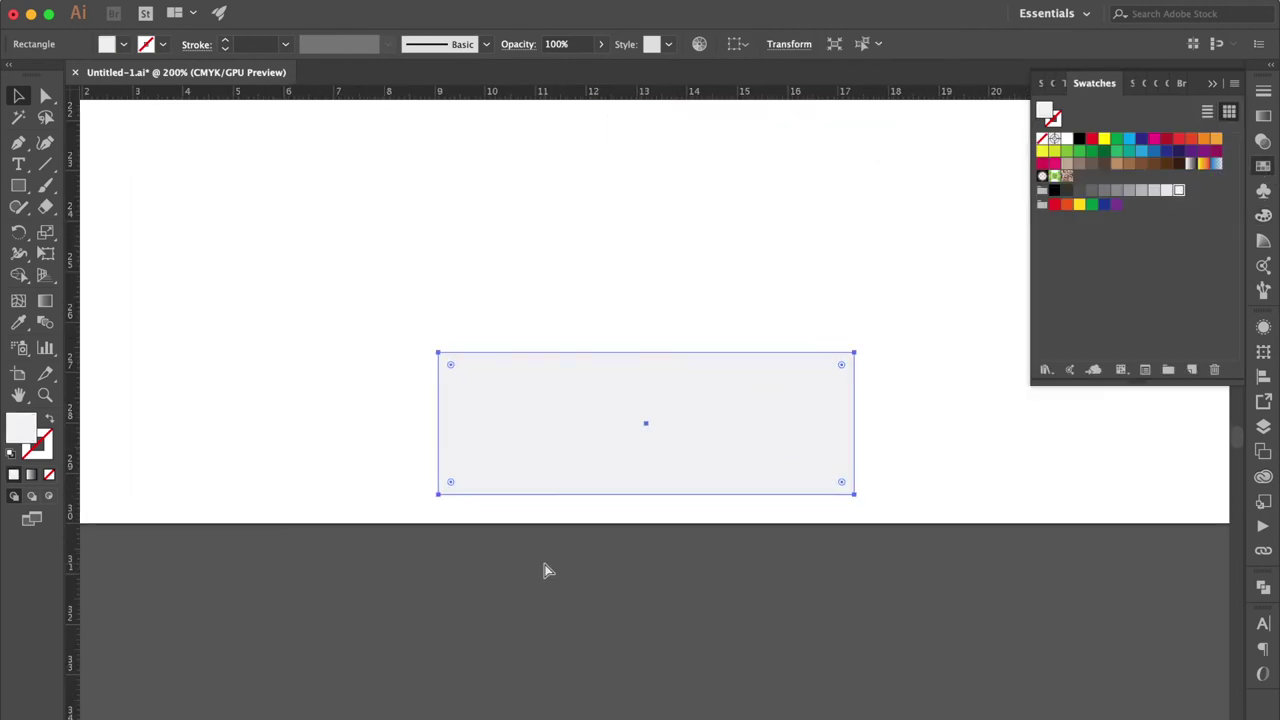
scroll(543, 569, "right", 5)
scroll(543, 569, "up", 3)
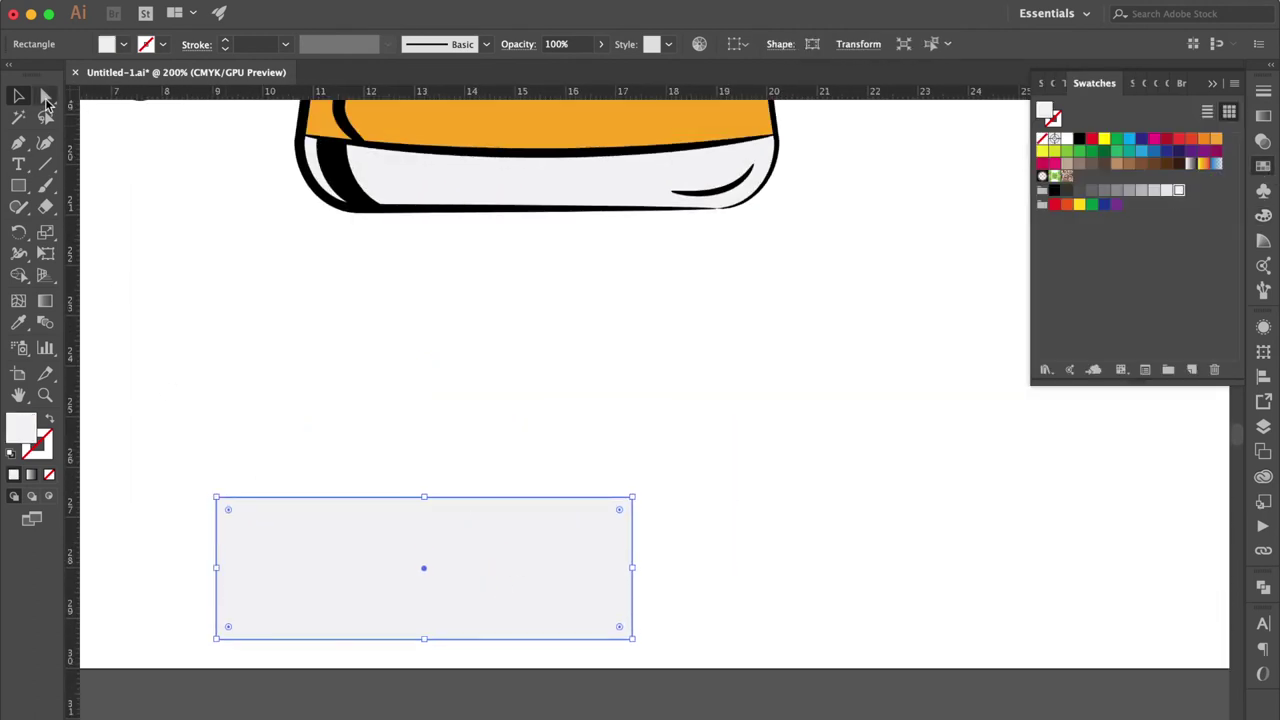
left_click(46, 97)
left_click_drag(184, 670, 184, 668)
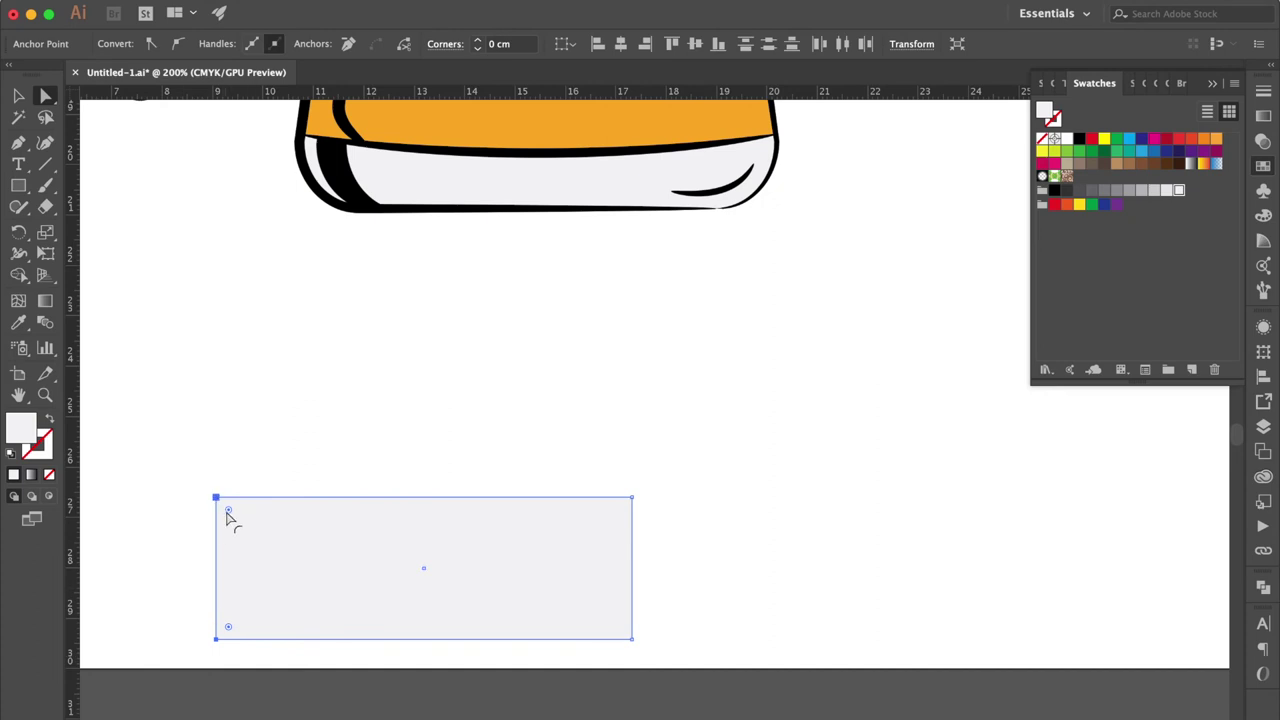
left_click_drag(228, 511, 340, 543)
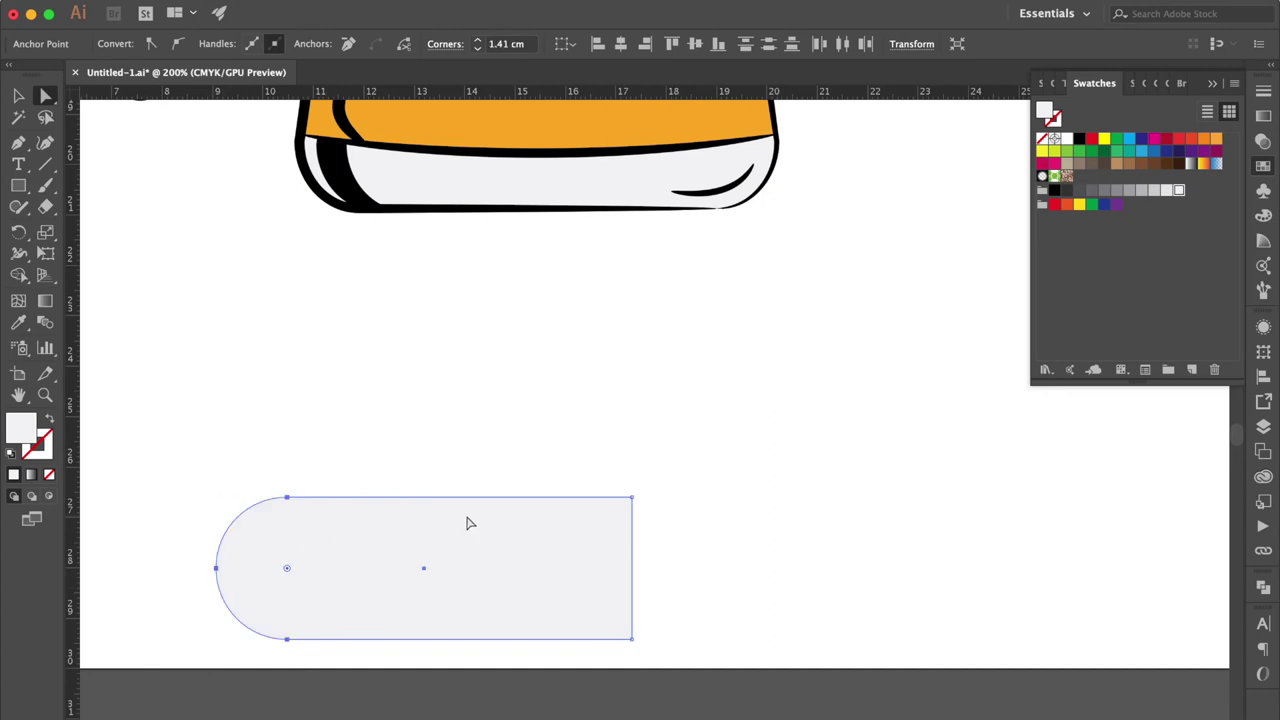
Step: Draw a circle about 3.69 cm across over the rounded rectangle's right end
left_click_drag(20, 190, 95, 229)
left_click_drag(520, 437, 707, 598)
left_click(18, 95)
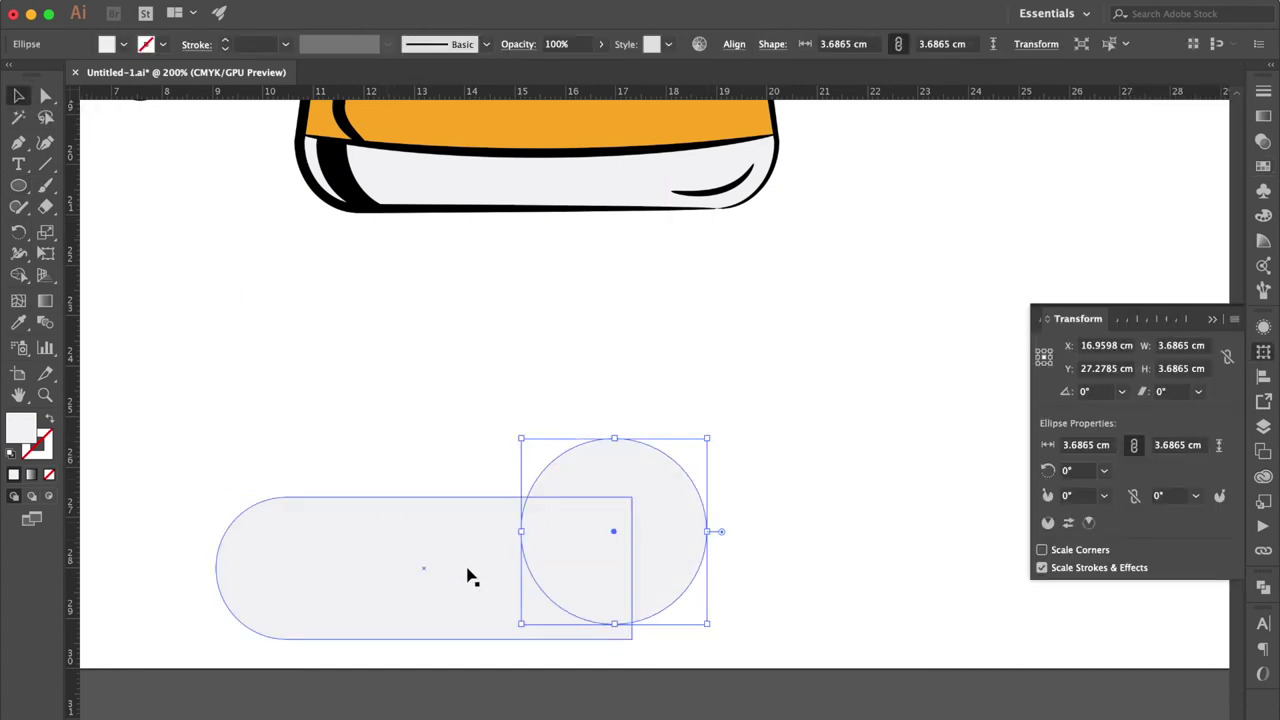
Step: Shorten the rounded rectangle to about 6.73 cm and move the circle so it sits level with its lower edge
left_click(470, 576)
left_click_drag(632, 568, 575, 568)
left_click_drag(645, 544, 586, 562)
left_click(698, 552)
left_click(351, 557)
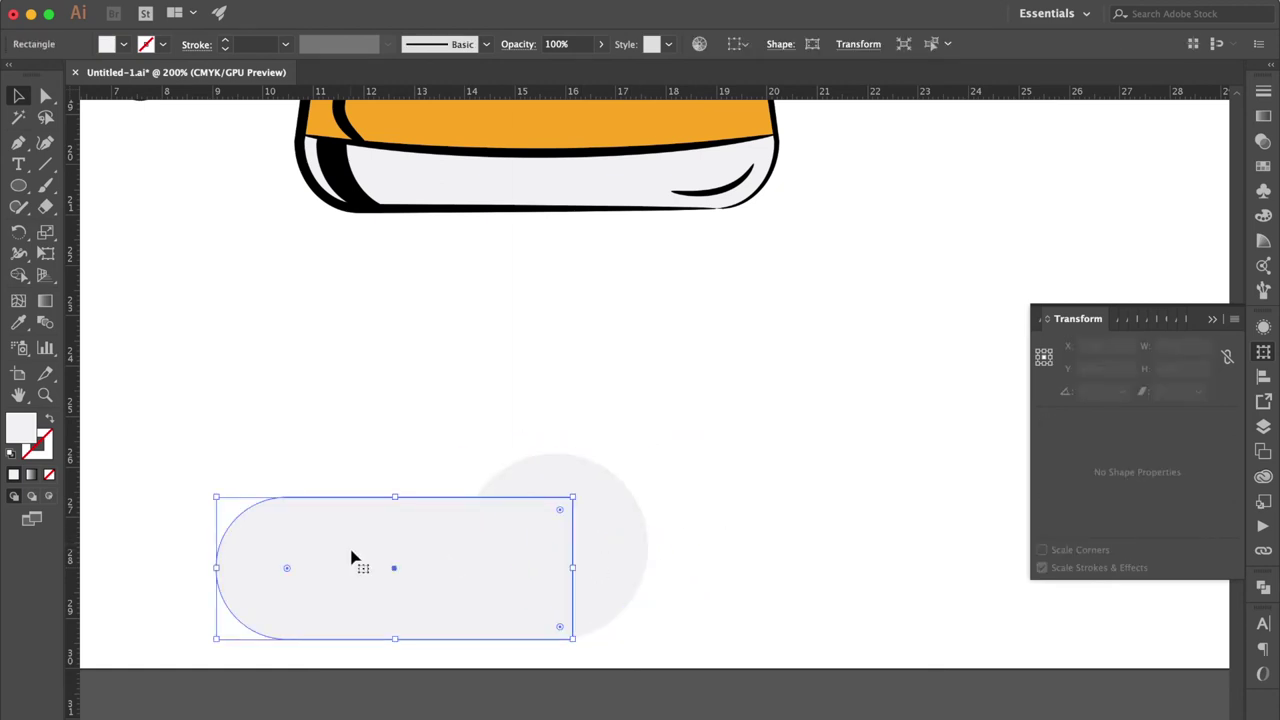
left_click_drag(576, 570, 558, 643)
Step: Bend the rounded rectangle's upper edge into a shallow concave curve and draw a flat ellipse above its left end
left_click(18, 142)
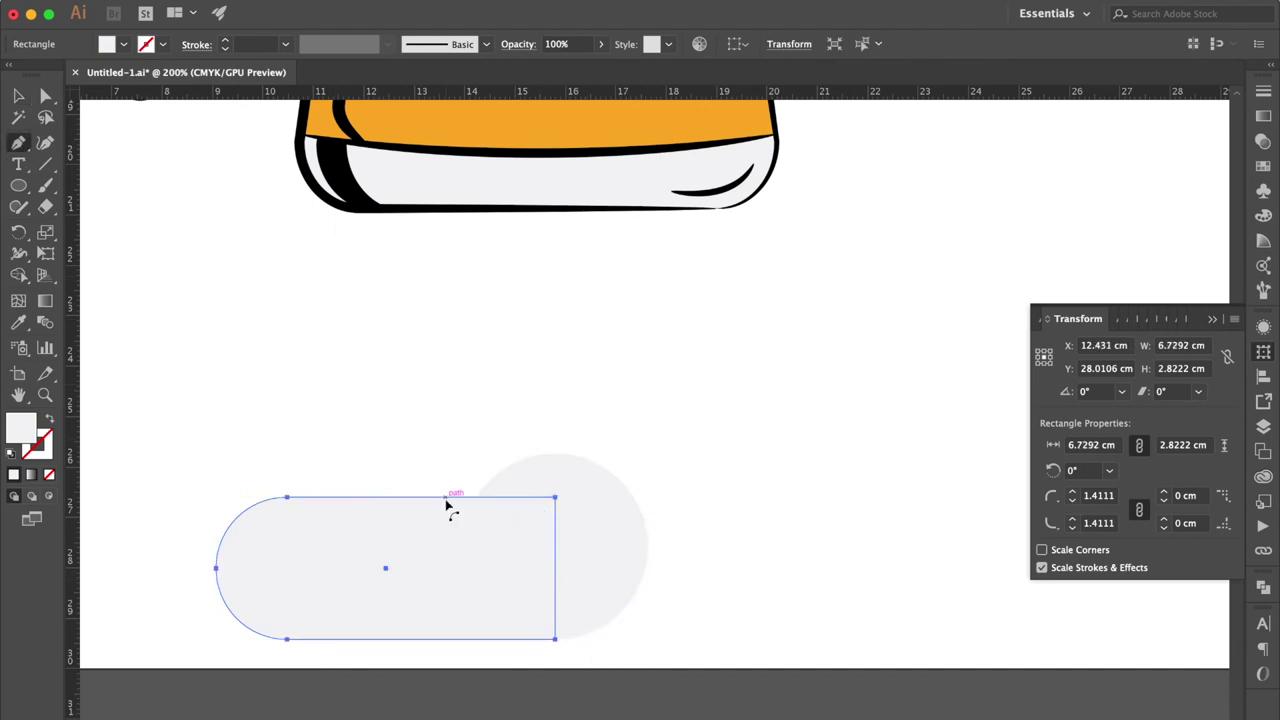
left_click_drag(451, 506, 420, 526)
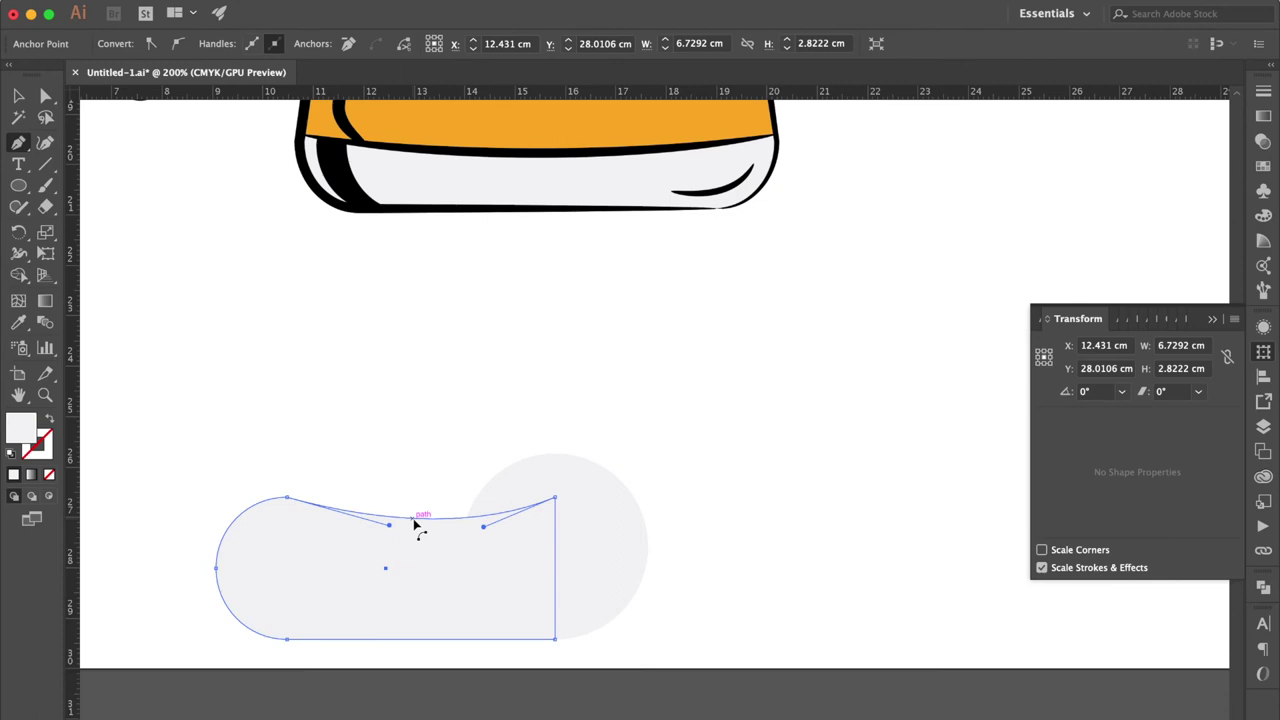
left_click(18, 186)
left_click_drag(228, 441, 380, 500)
key("v")
Step: Widen the circle leftward to about 4.09 cm, lower the flat ellipse slightly and resize it to about 1.86 cm high
left_click(485, 445)
left_click(505, 490)
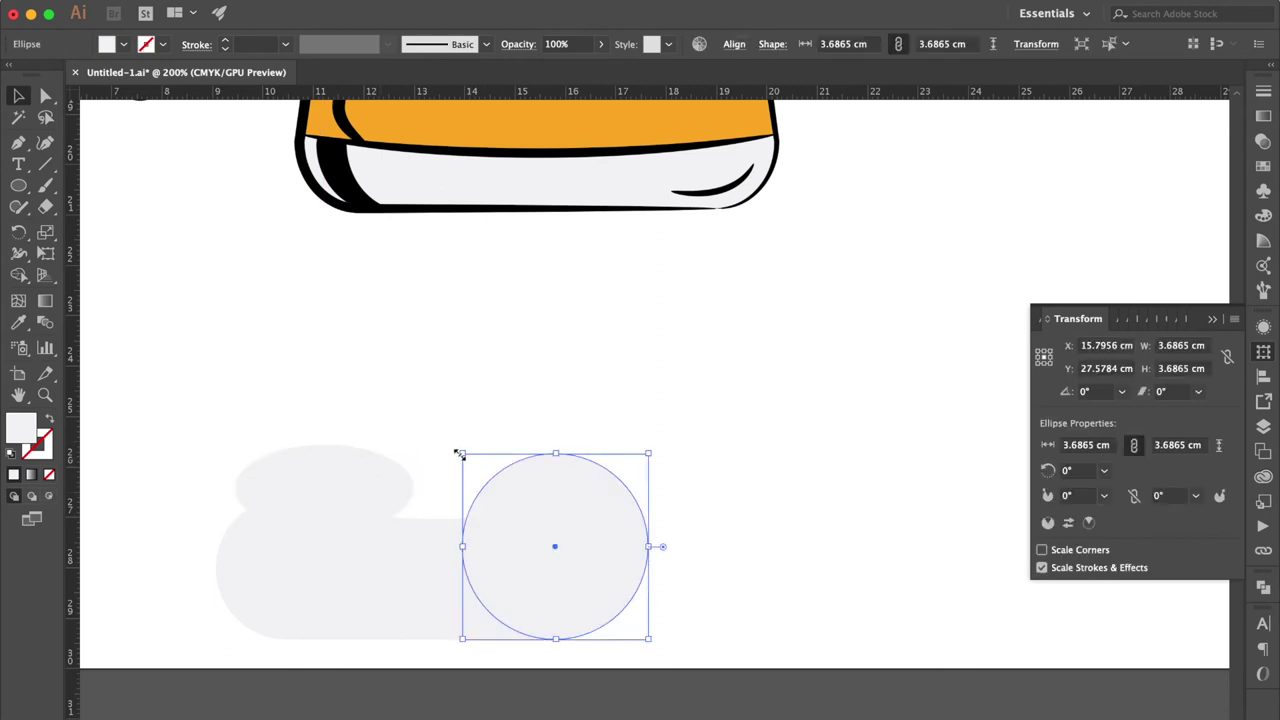
left_click_drag(460, 546, 442, 546)
left_click(351, 497)
left_click_drag(372, 487, 372, 496)
left_click_drag(325, 455, 326, 451)
left_click(436, 412)
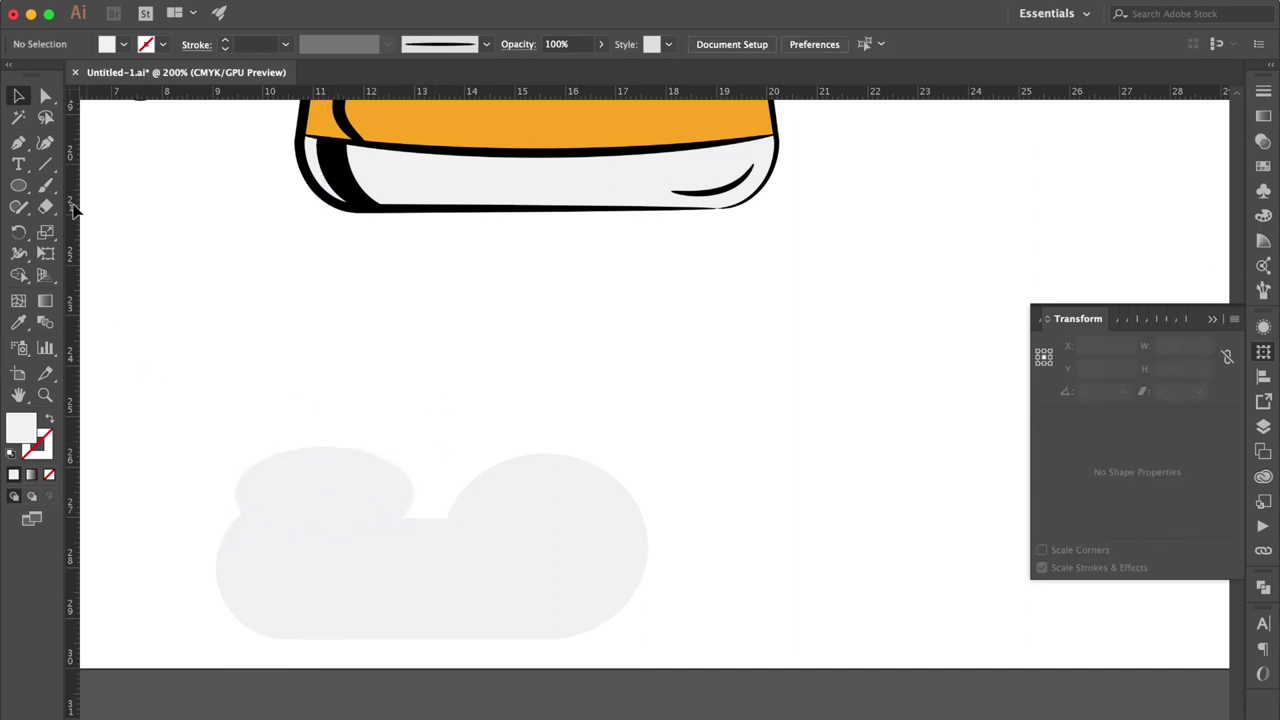
Step: Draw a small circle on the body shape's lower edge and nudge the flat ellipse slightly left
left_click_drag(338, 622, 367, 642)
key("v")
left_click(380, 663)
left_click_drag(361, 507, 352, 509)
left_click(434, 443)
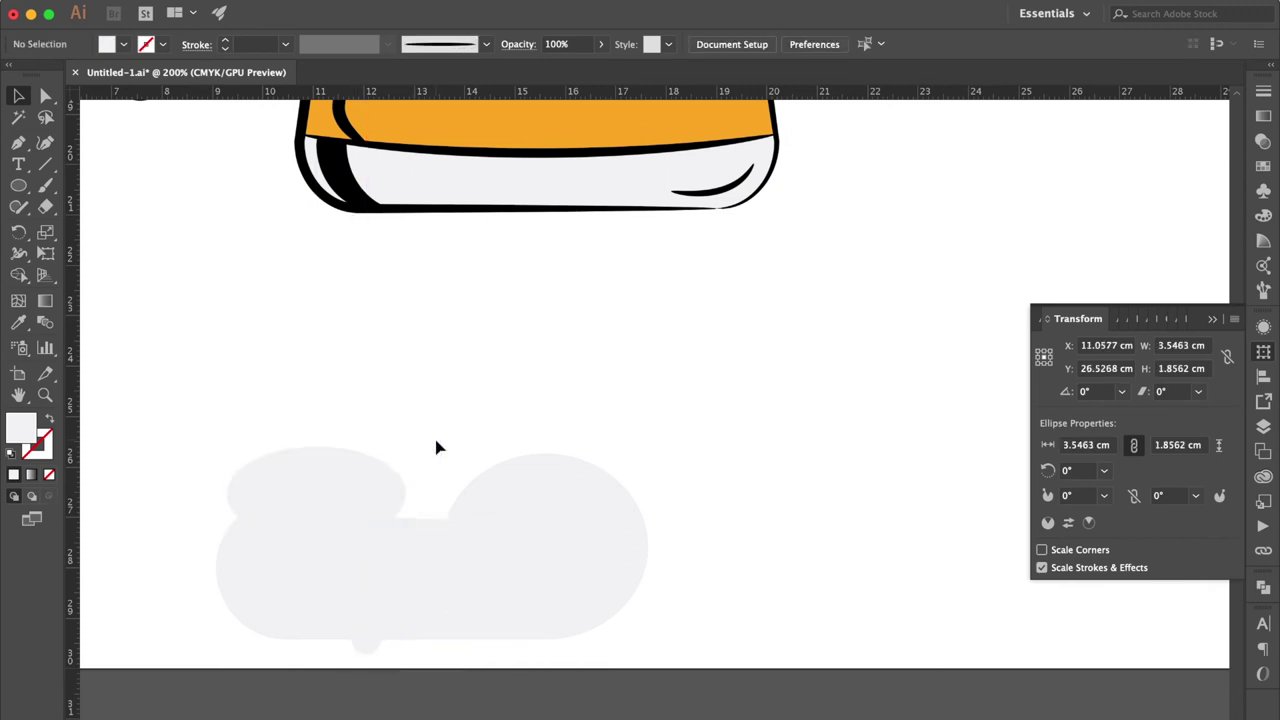
Step: Cut the small circle out of the body shape with the Shape Builder tool, making a rounded notch underneath
left_click(385, 620)
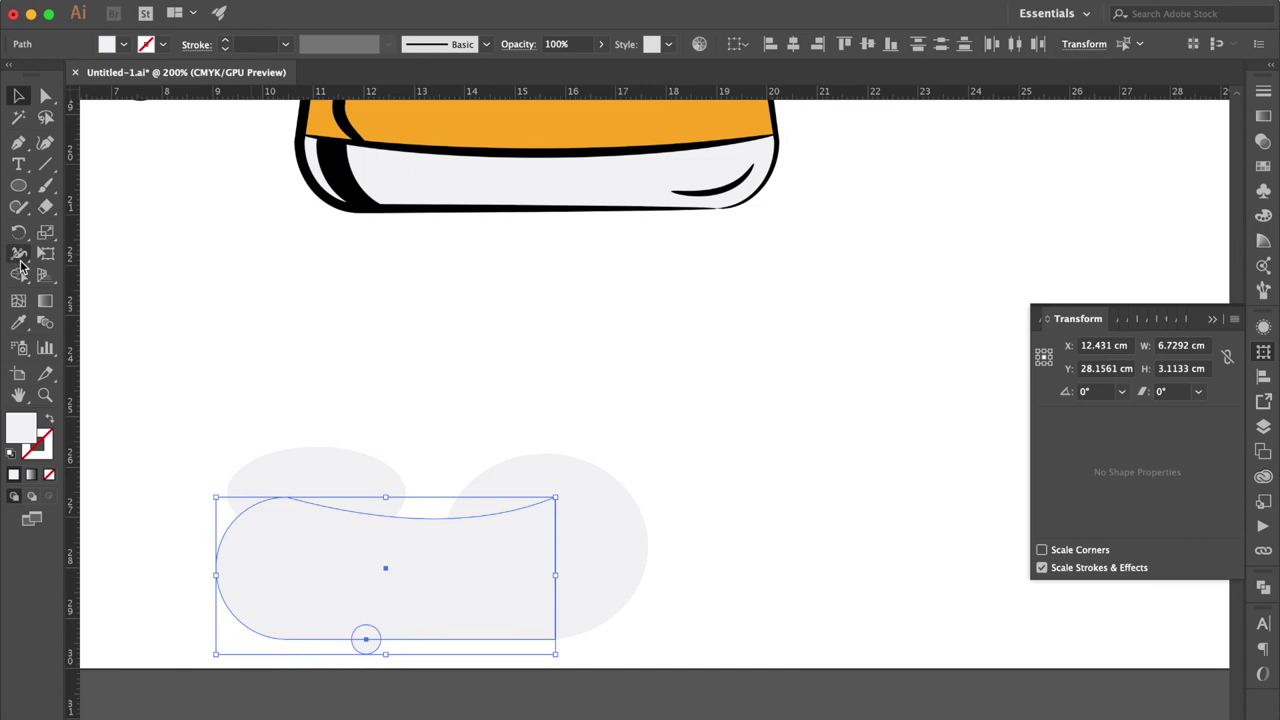
left_click(19, 275)
left_click(370, 648, "alt")
left_click(368, 634, "alt")
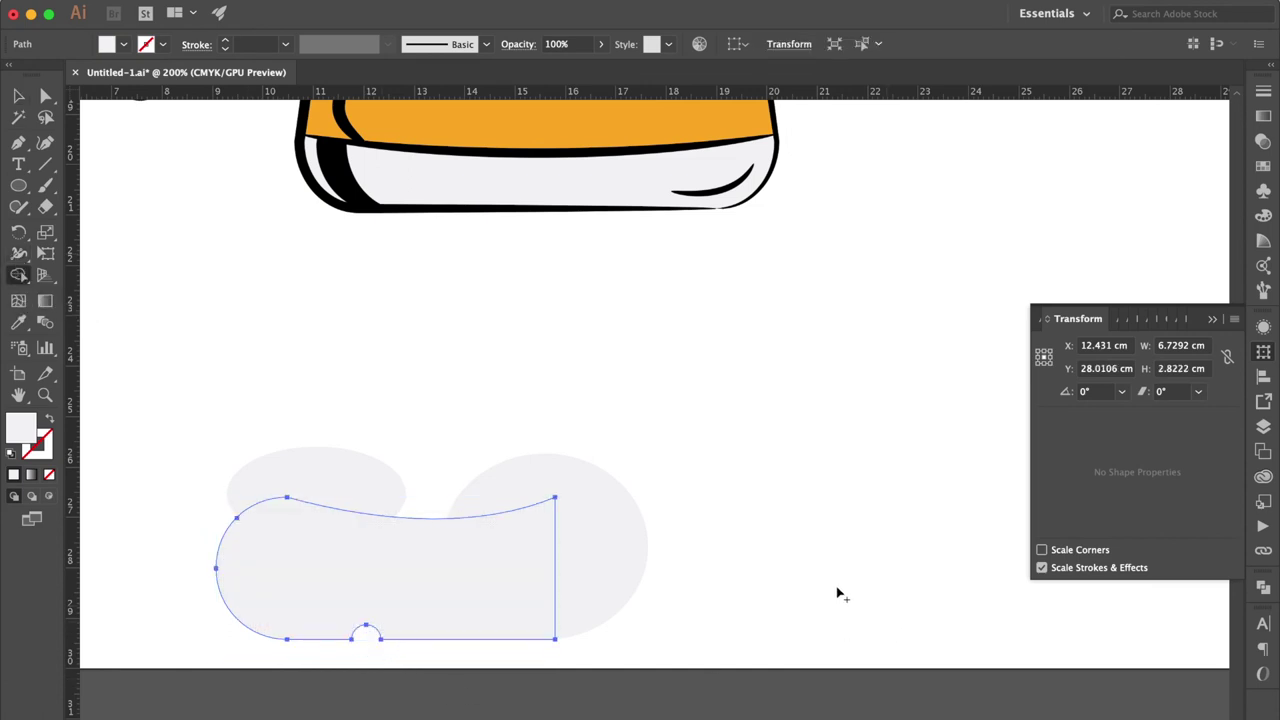
Step: Deepen the concave curve of the body shape's upper edge and narrow the body to about 6.19 cm
key("p")
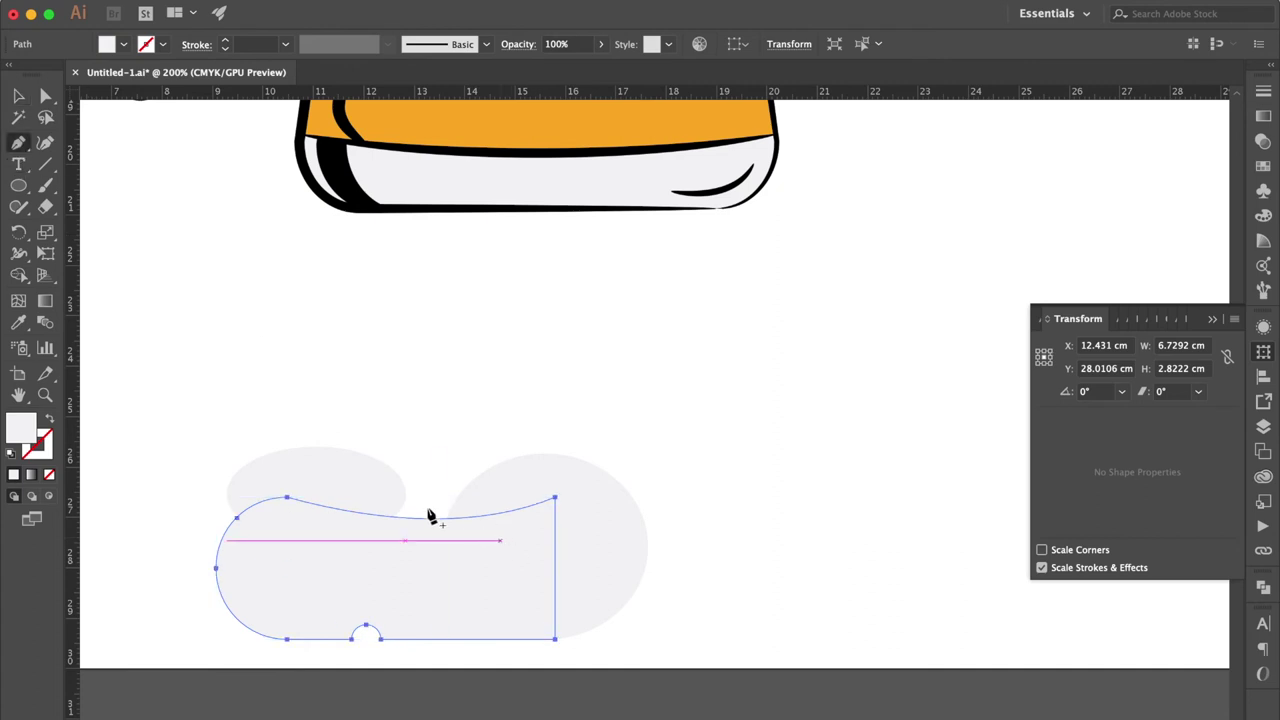
mouse_move(430, 517)
left_mouse_down()
mouse_move(441, 523)
mouse_move(437, 540)
mouse_move(421, 529)
mouse_move(430, 535)
left_mouse_up()
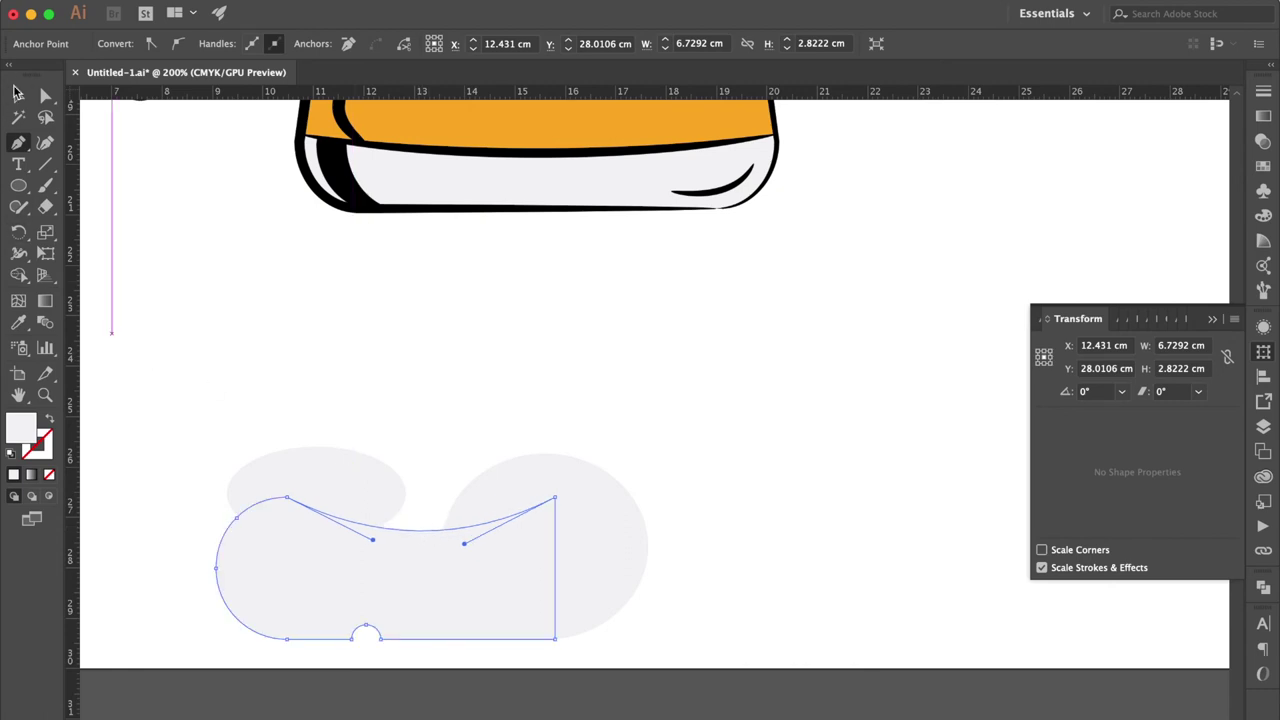
left_click(18, 94)
left_click_drag(554, 568, 531, 569)
left_click(605, 543)
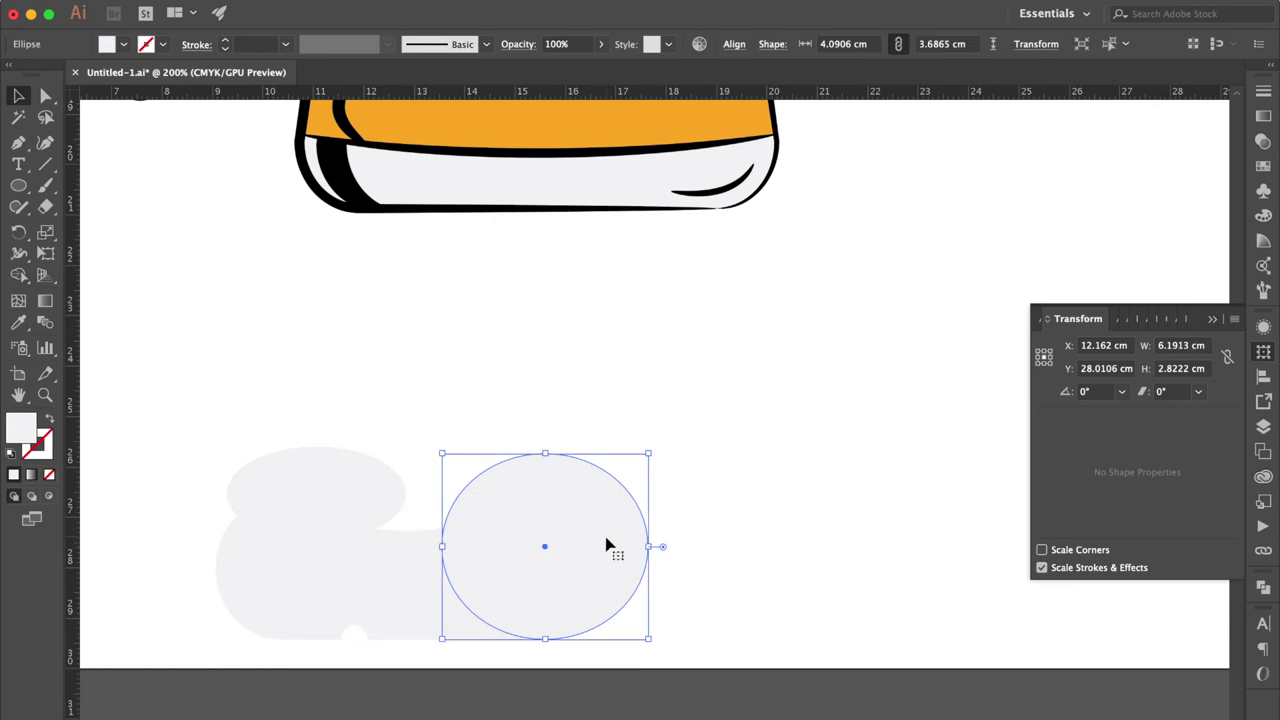
Step: Move the circle slightly left, shrink it to about 3.66 × 3.19 cm, and pull the body's straight end inward near its centre
left_click_drag(592, 542, 575, 542)
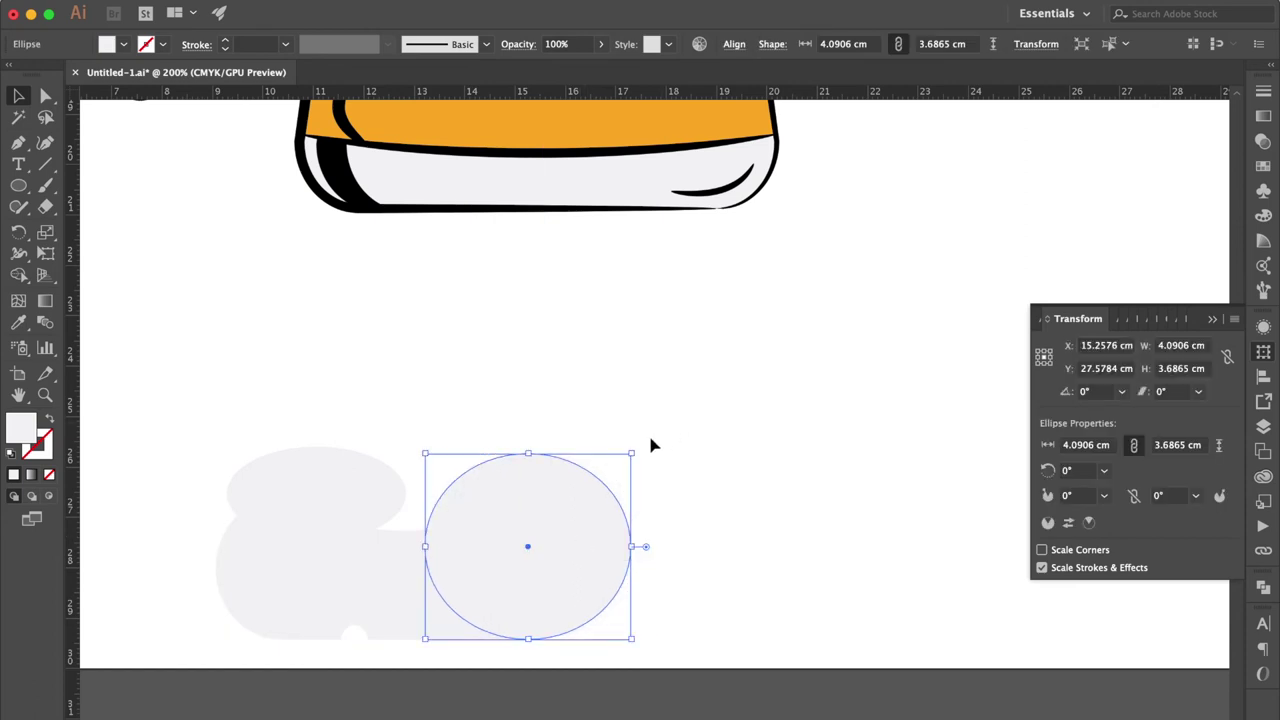
left_click_drag(631, 452, 613, 481)
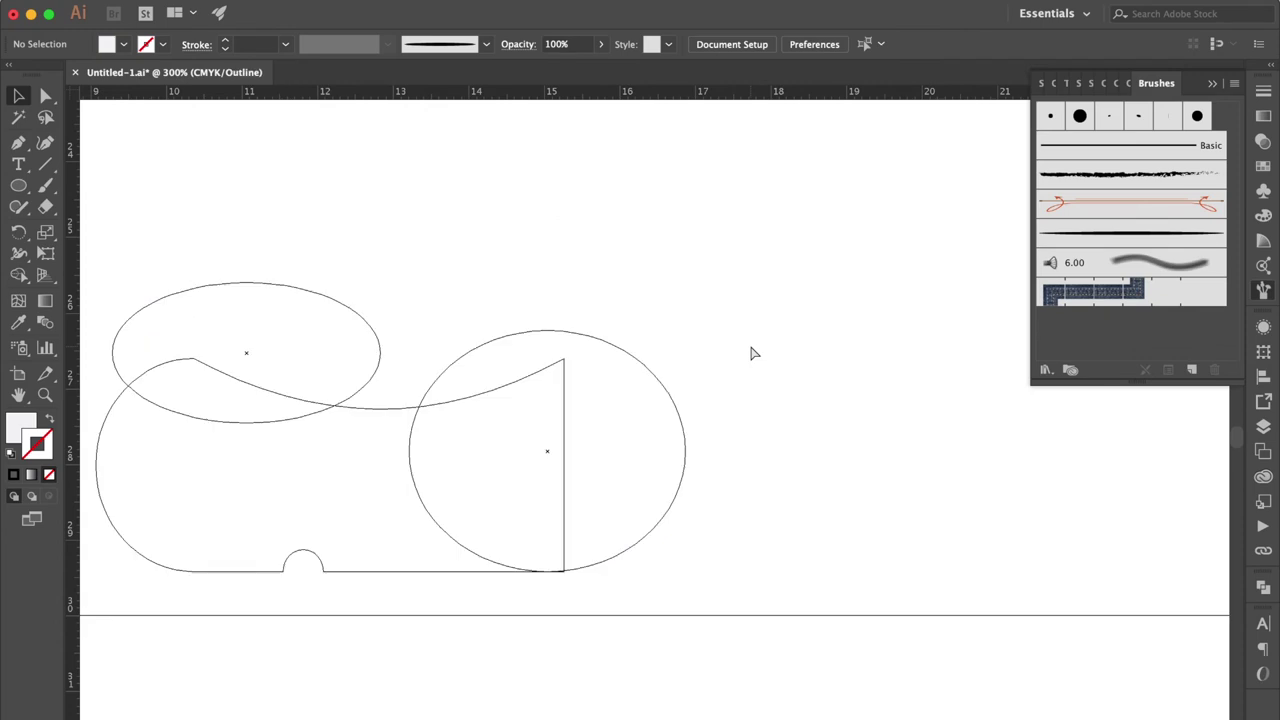
key("ctrl+=")
key("ctrl+=")
key("ctrl+=")
scroll(700, 420, "down", 3)
scroll(700, 420, "left", 2)
left_click(629, 484)
left_click_drag(629, 227, 597, 226)
left_click(694, 534)
key("ctrl+minus")
key("ctrl+minus")
key("ctrl+minus")
key("ctrl+minus")
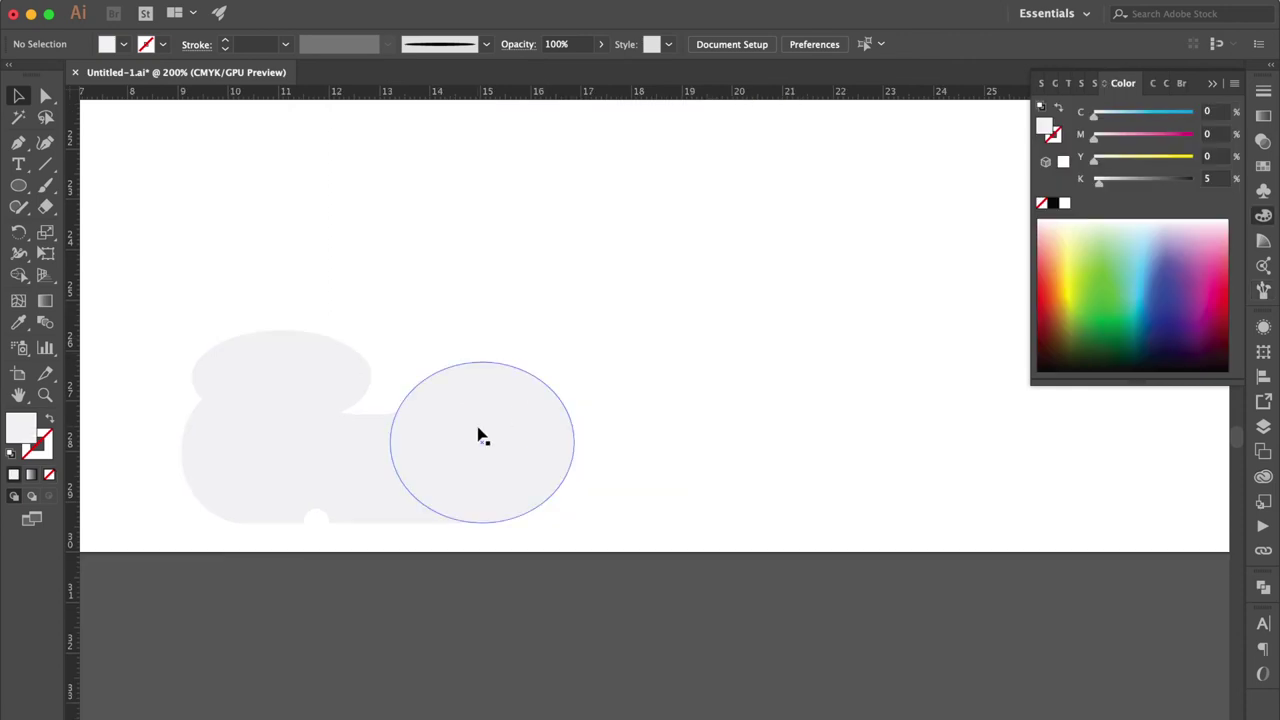
Step: Duplicate the circle and notched body together, placing the spare copy to the right of the shoe
left_click(478, 434)
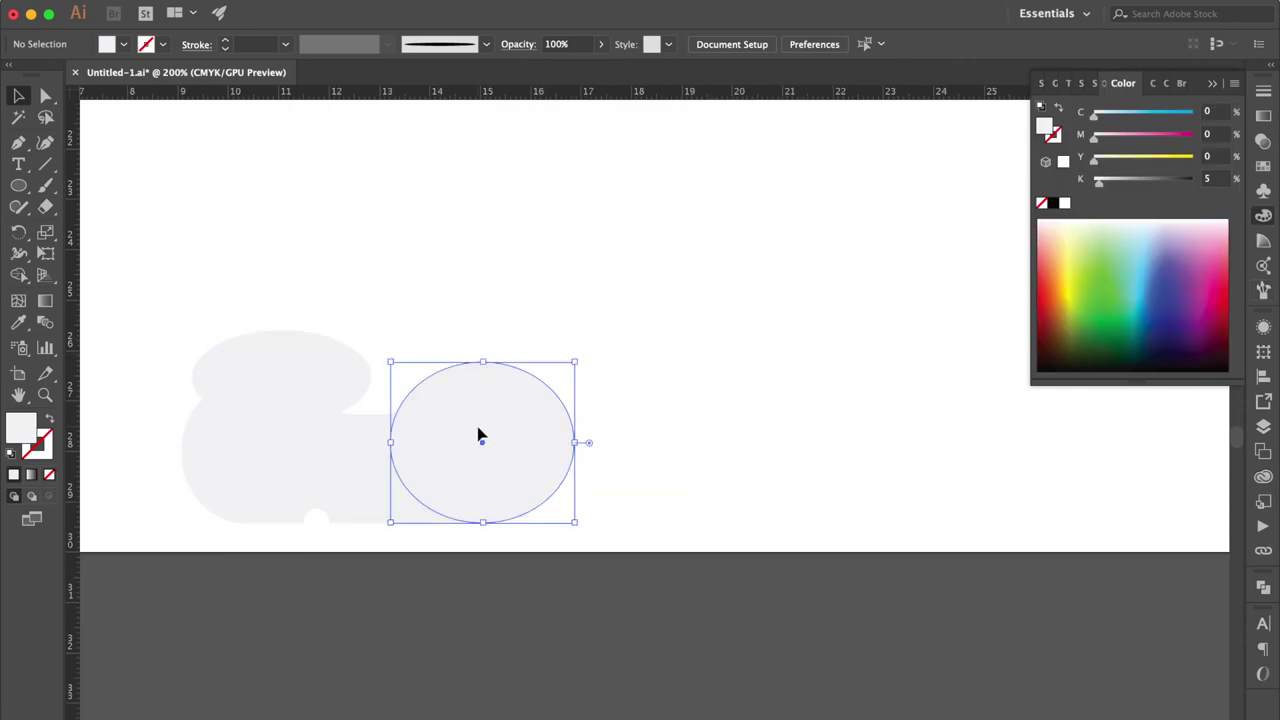
left_click(340, 484, "shift")
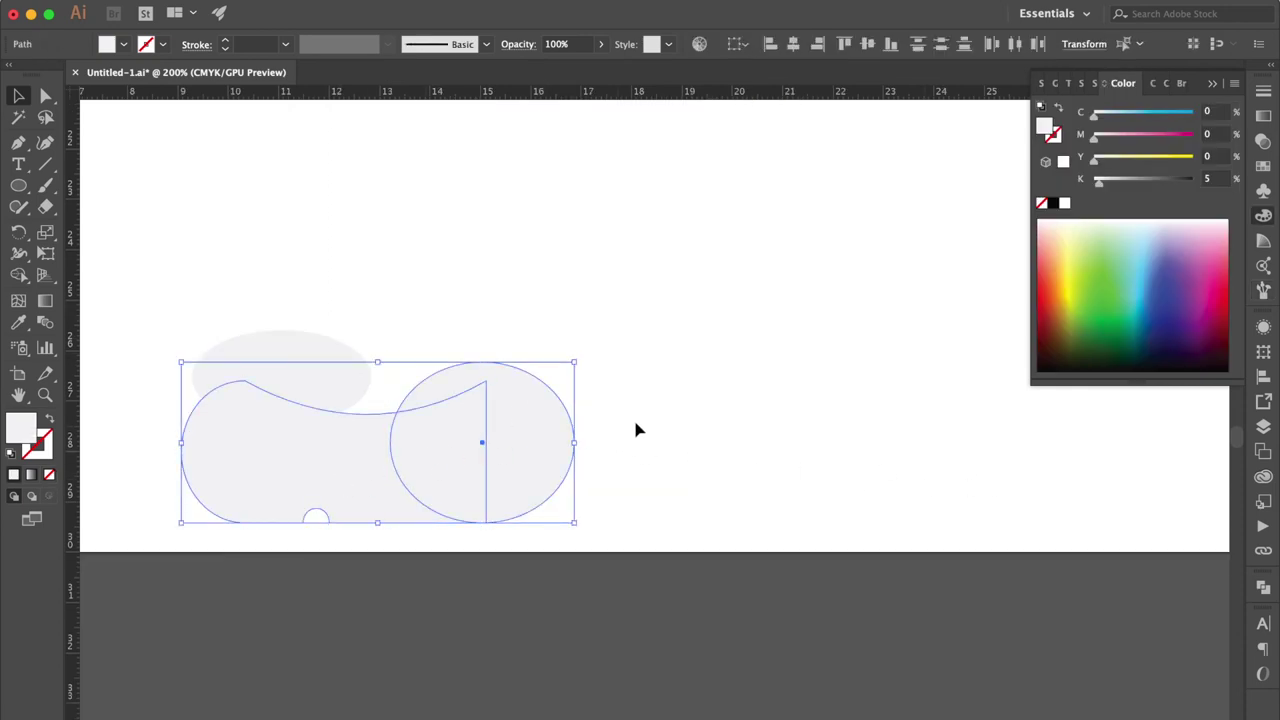
left_click_drag(323, 487, 967, 490)
Step: Unite the original circle and notched body into a single shoe shape
left_click(472, 495)
left_click(331, 486, "shift")
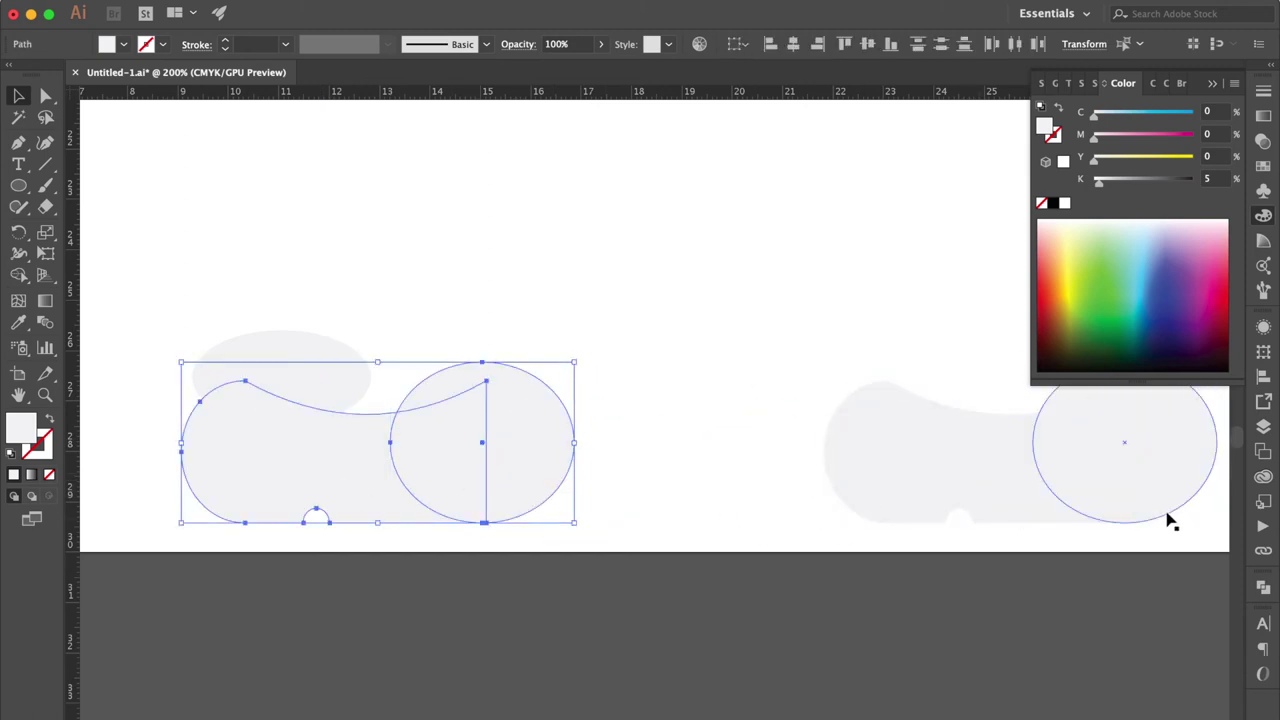
left_click(1263, 589)
left_click(1047, 632)
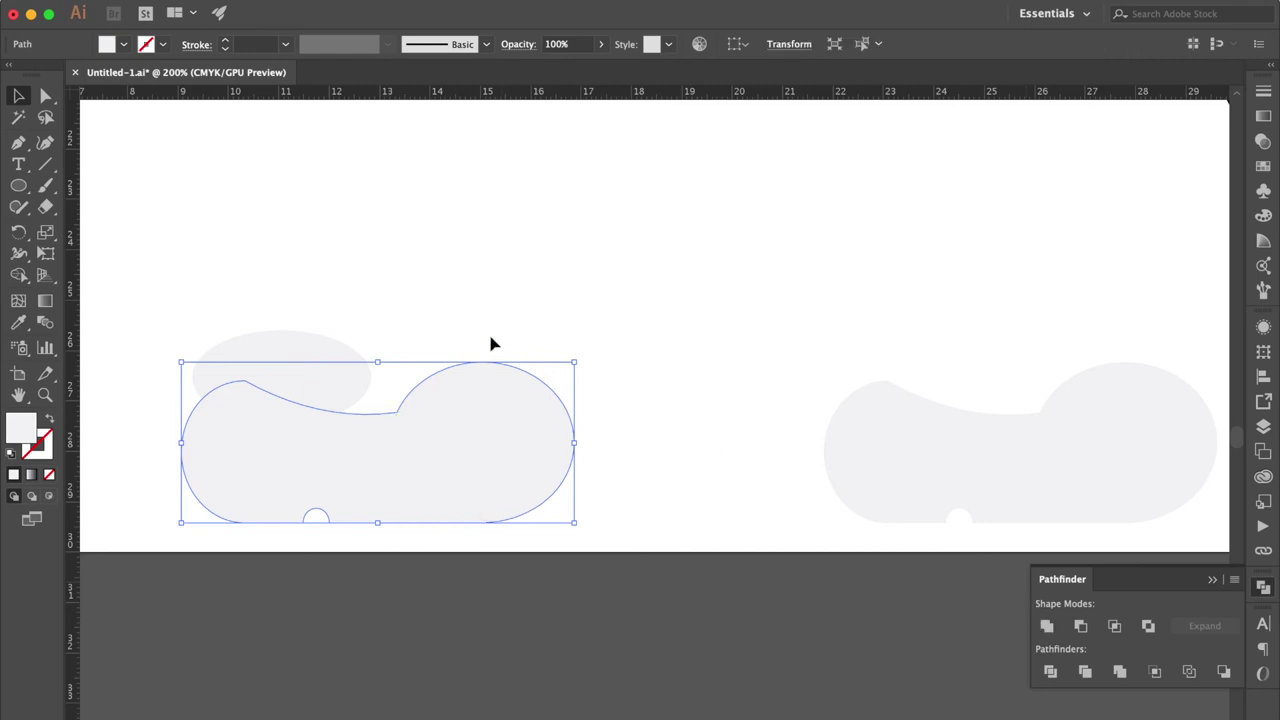
Step: Give the flat ellipse and united shoe the default white fill and black 1 pt stroke with the tapered brush
left_click_drag(443, 315, 245, 470)
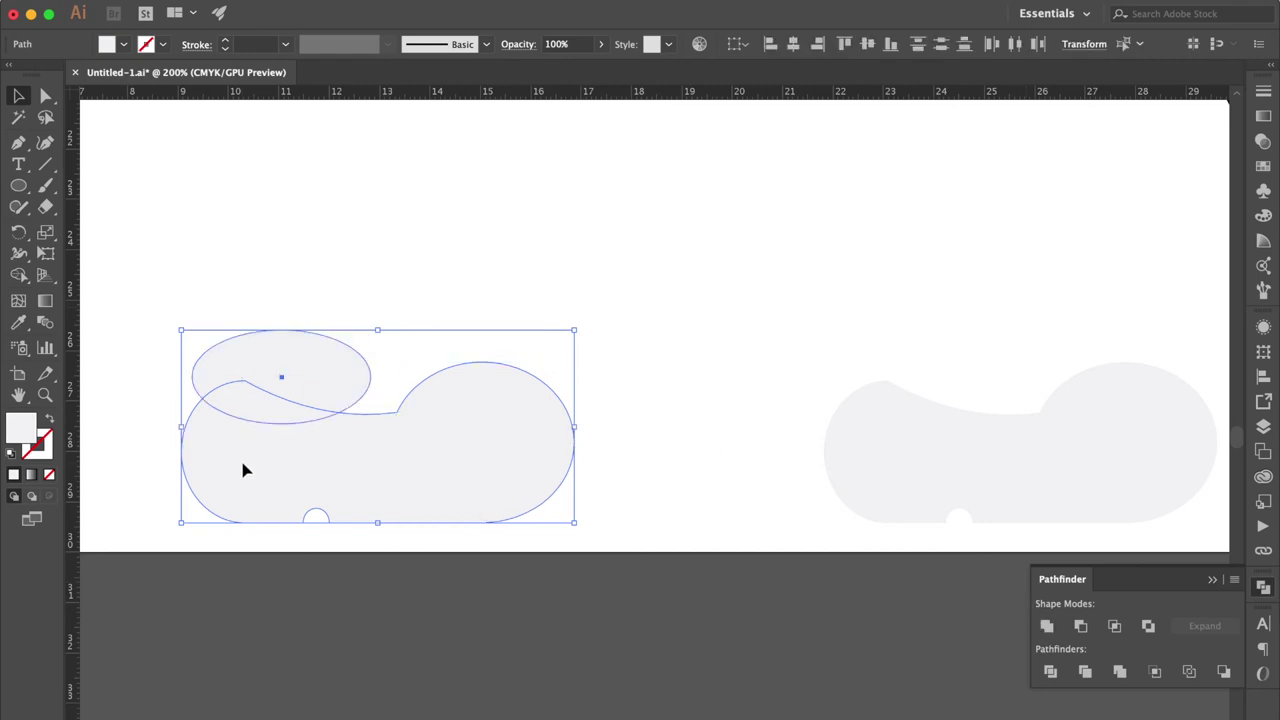
left_click(12, 456)
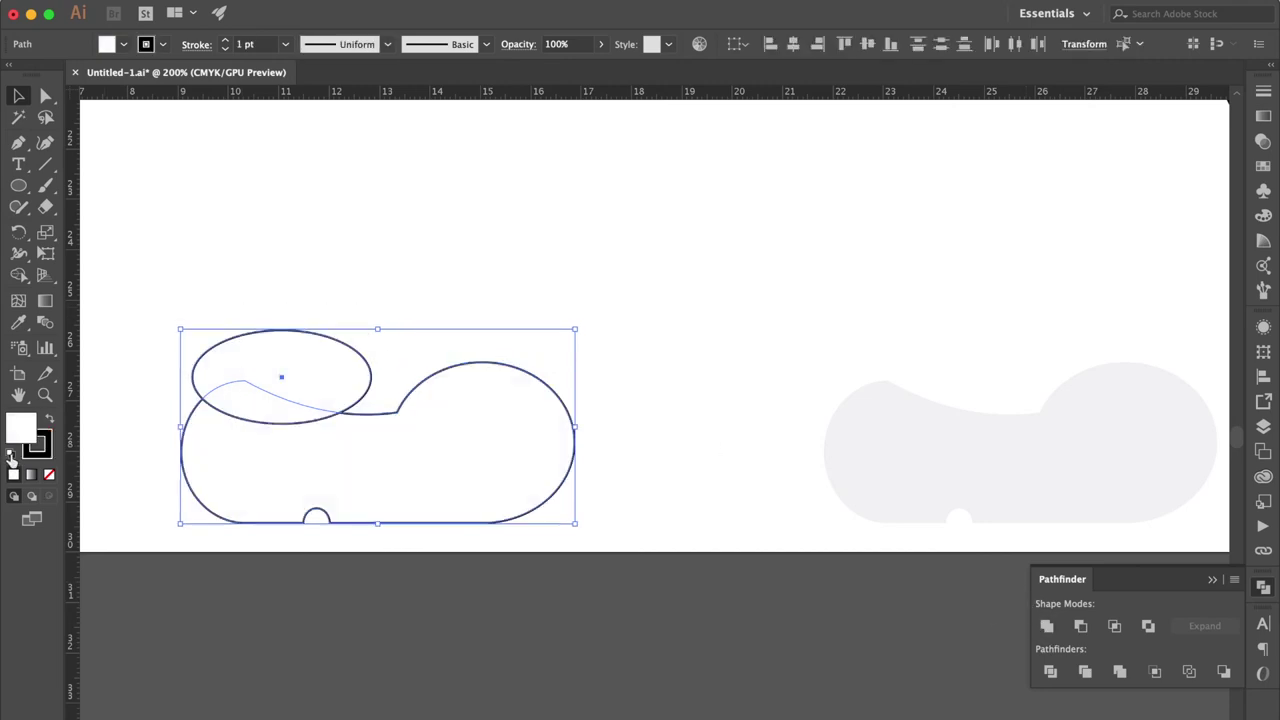
left_click(1264, 92)
left_click(1155, 240)
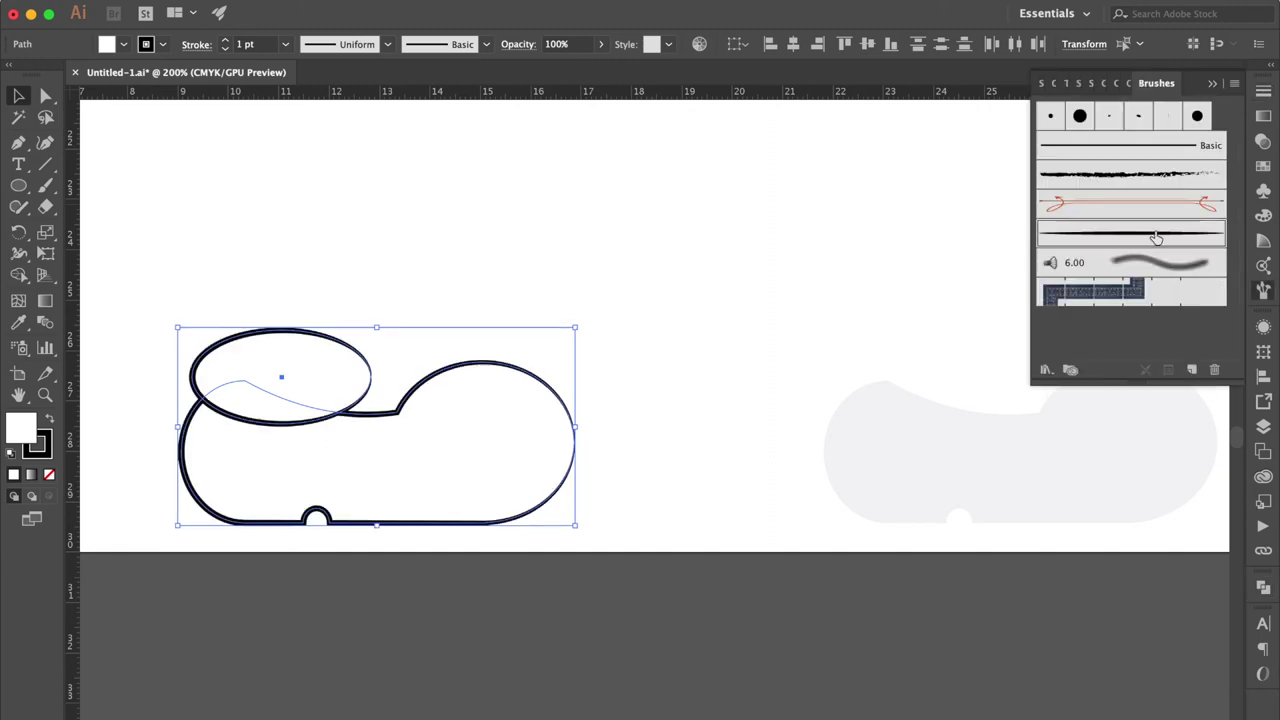
Step: Duplicate the circle from the spare gray shapes and align the copy over the outlined shoe's rounded toe
left_click_drag(1128, 447, 660, 445)
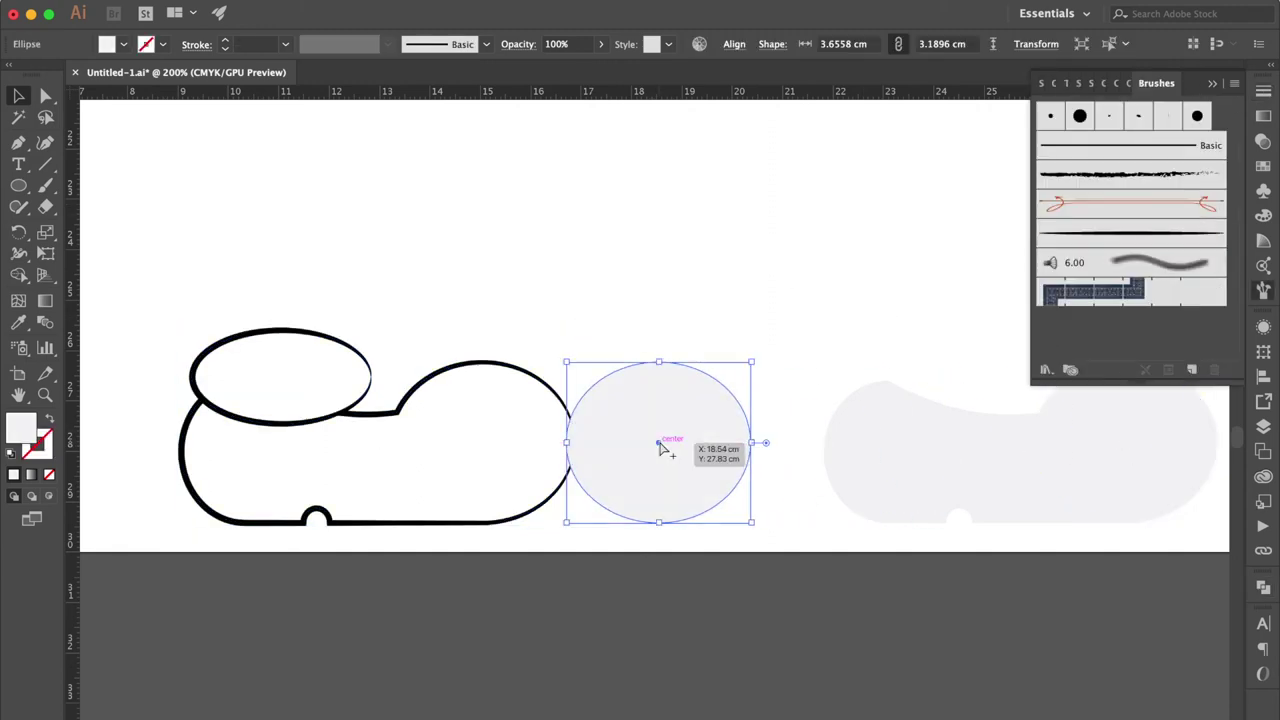
left_click(668, 301)
key("super+equal")
scroll(668, 301, "left", 5)
scroll(668, 301, "down", 2)
left_click_drag(923, 409, 571, 429)
Step: Cut the circle copy down to a short arc inside the toe by adding two anchor points and deleting the unneeded ones
key("p")
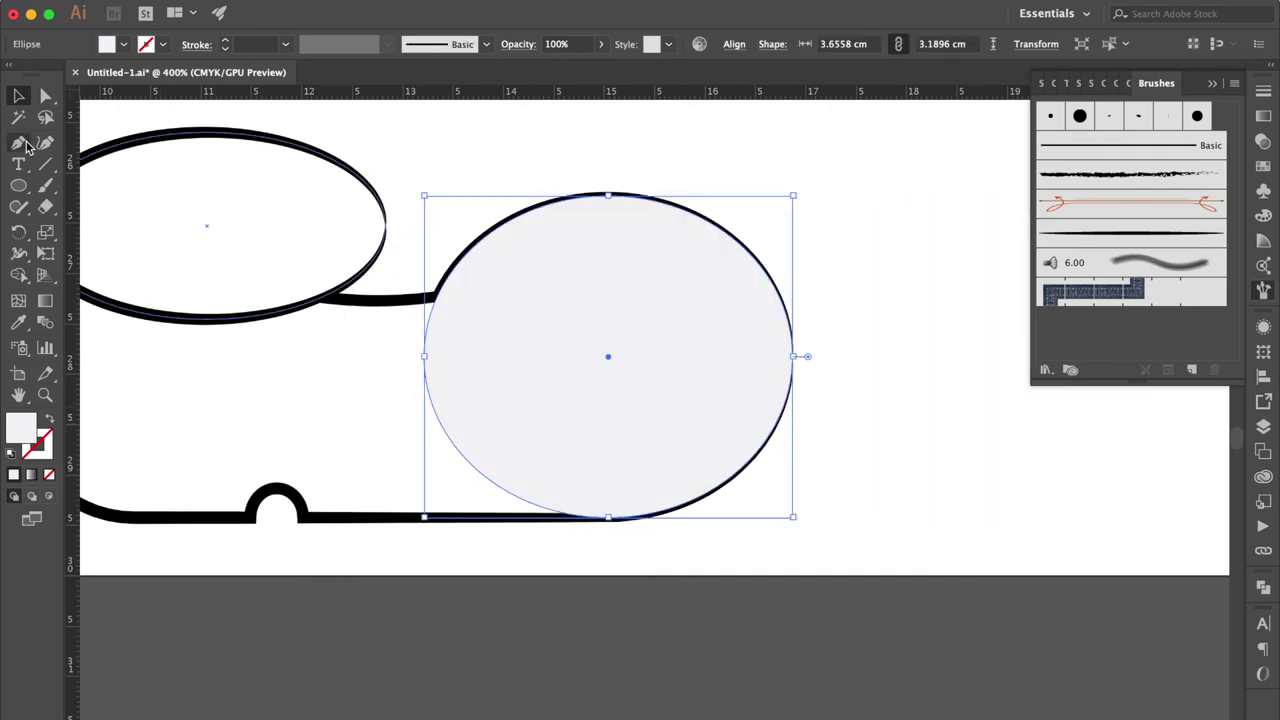
left_click(450, 440)
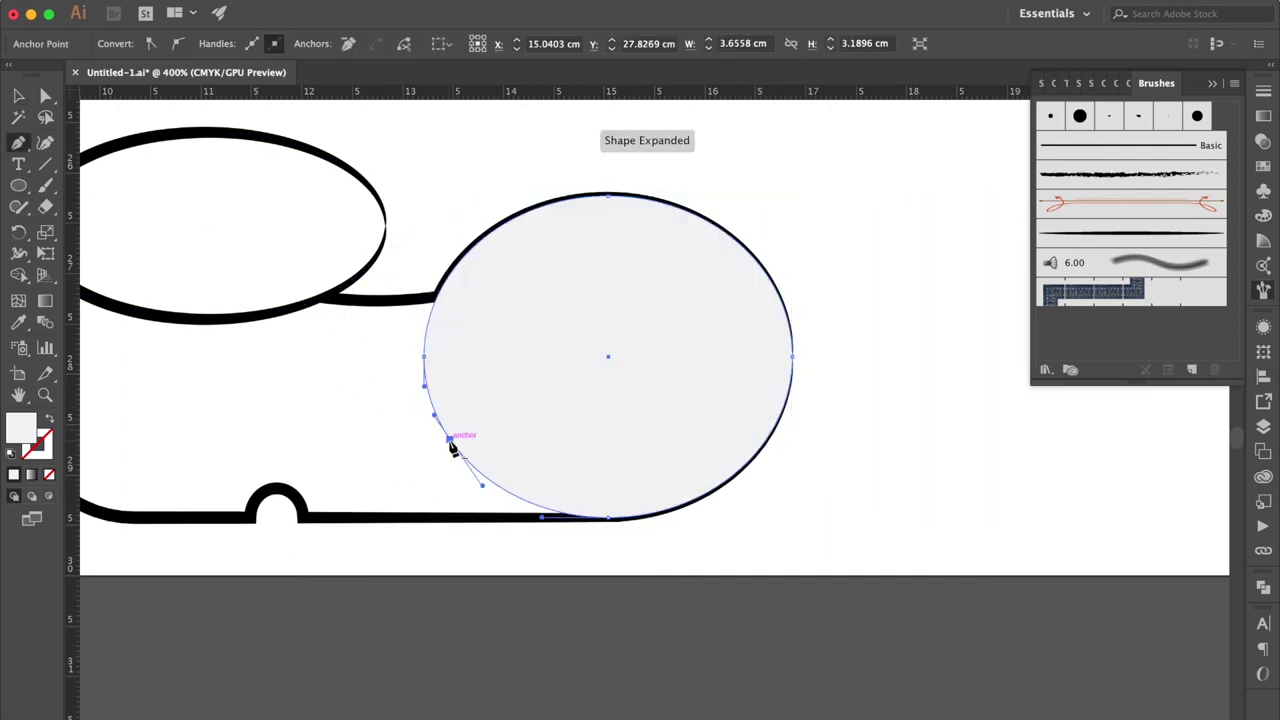
left_click(770, 434)
key("Delete")
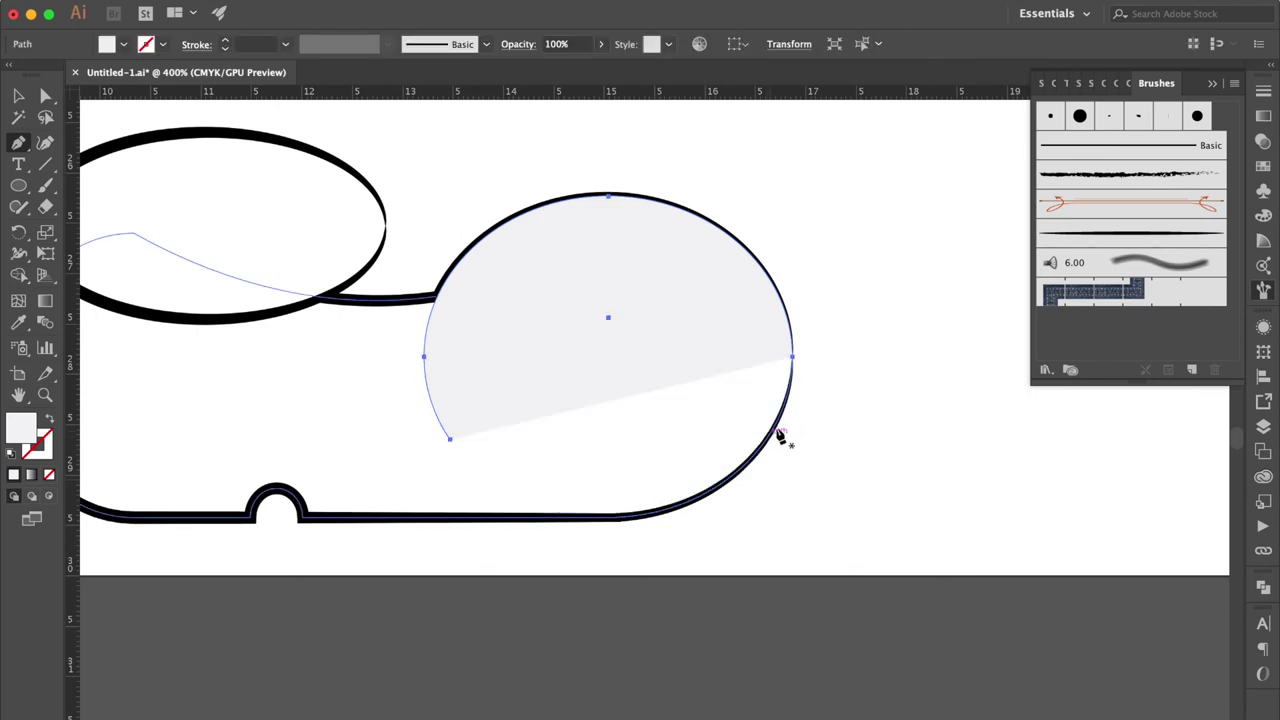
left_click(793, 357)
key("Delete")
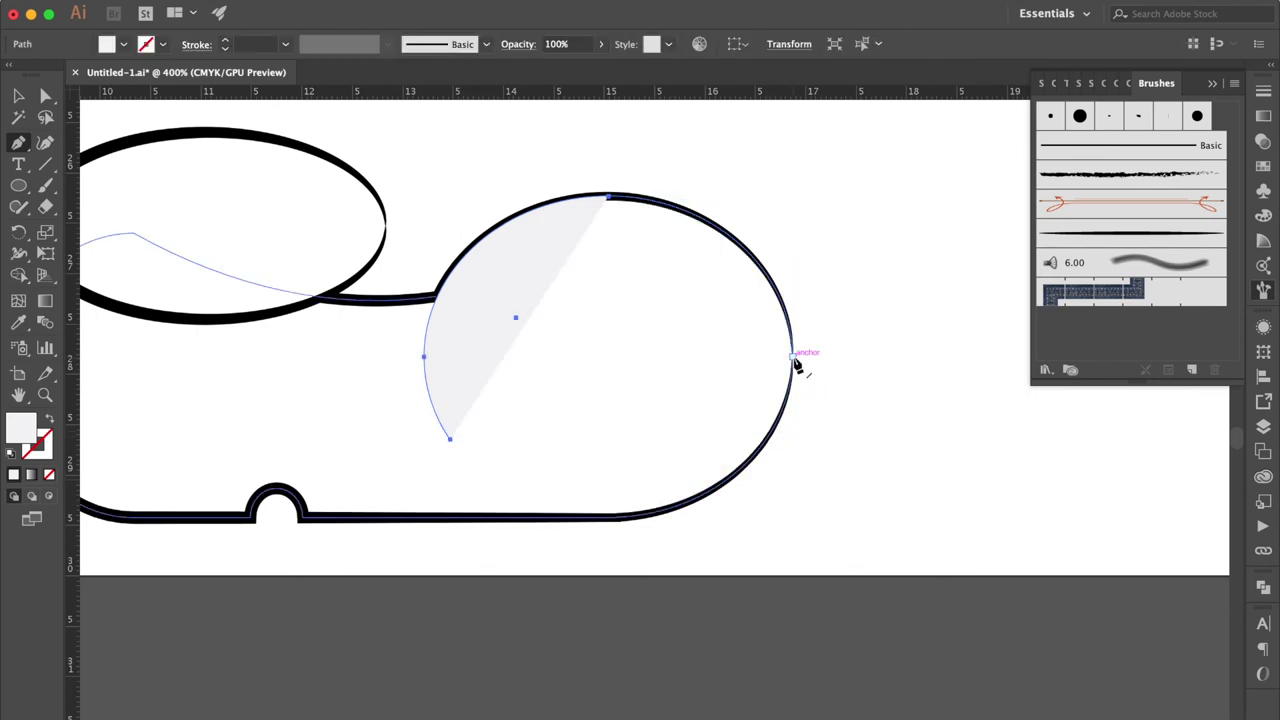
left_click(438, 302)
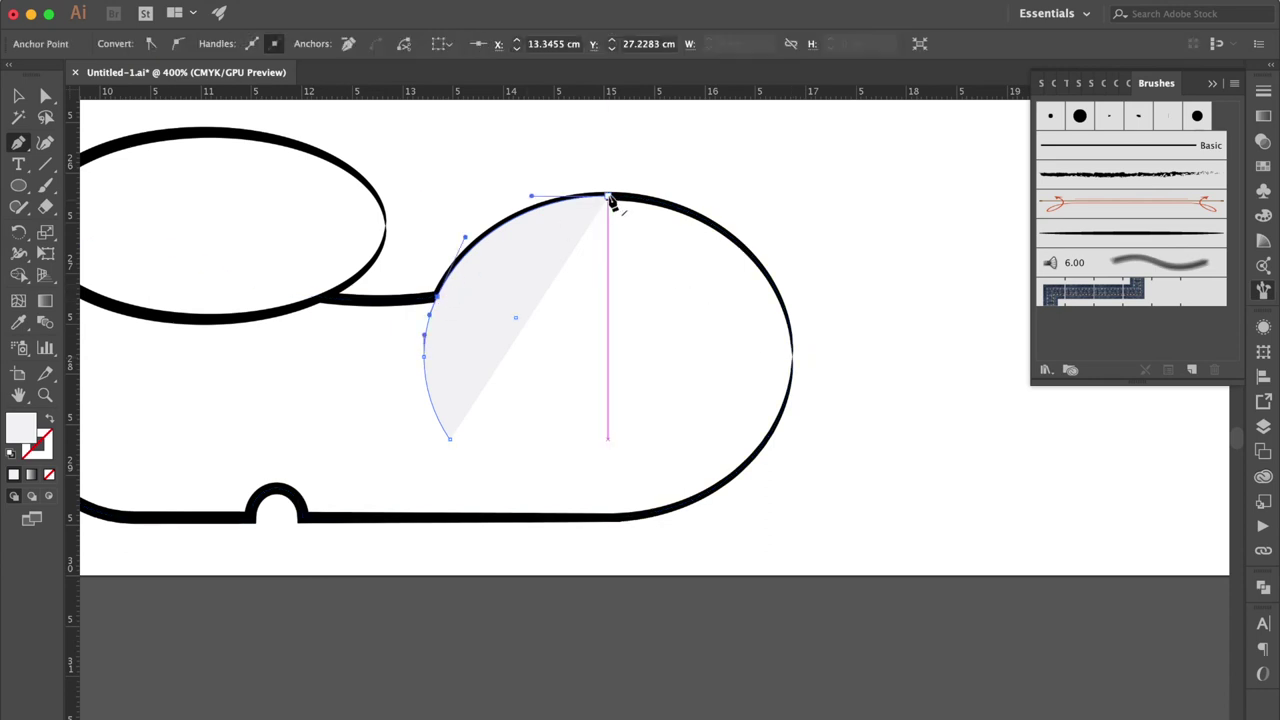
key("super+z")
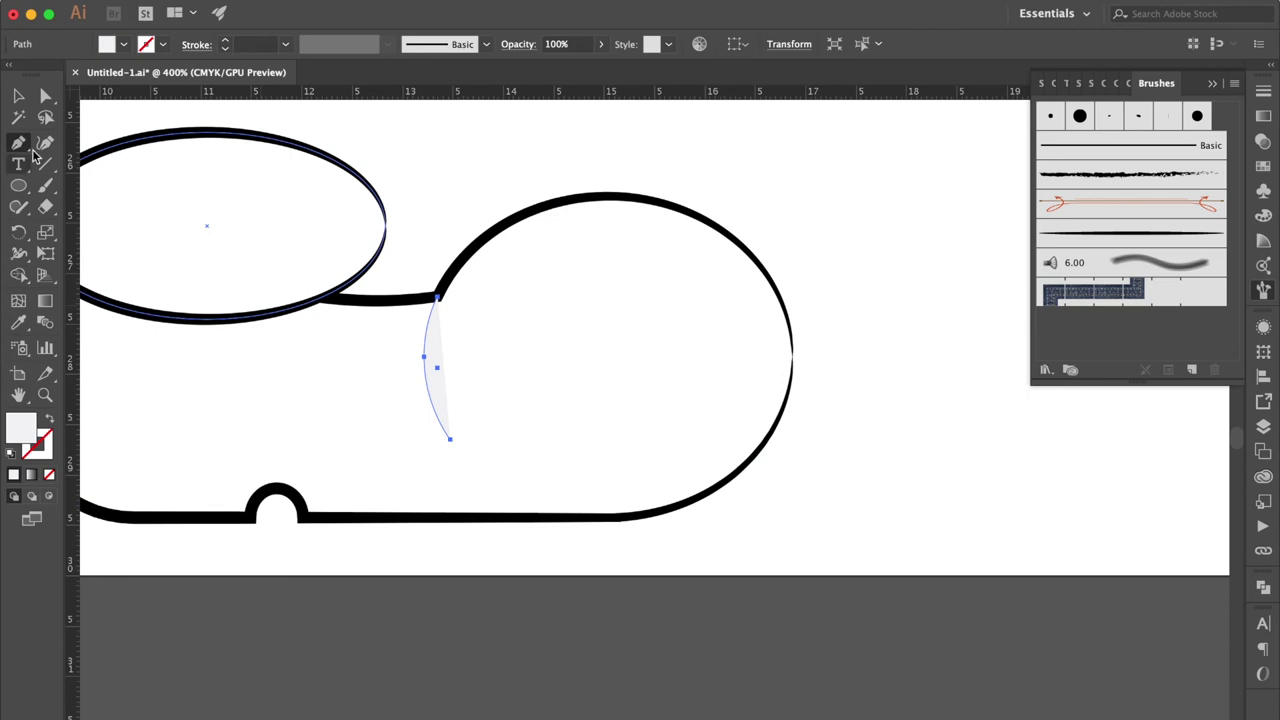
Step: Restyle the short toe arc with no fill and a black 1 pt stroke using the tapered brush
left_click(18, 96)
left_click(18, 322)
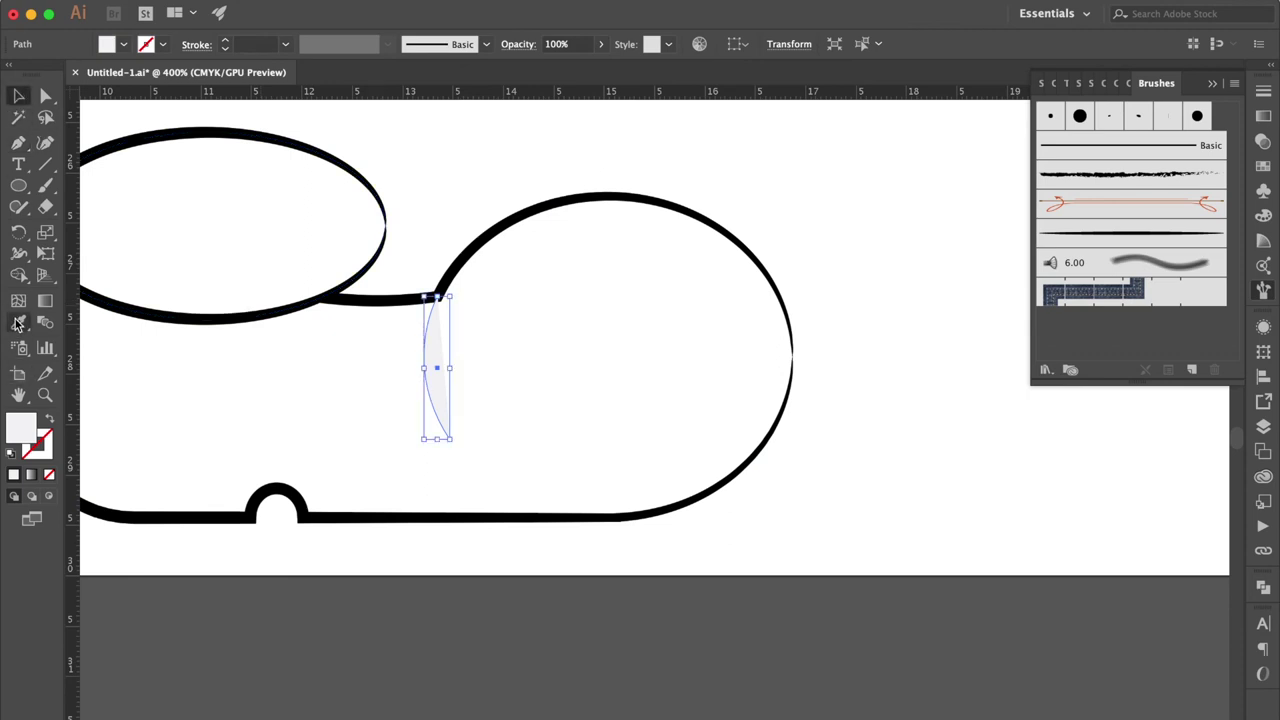
left_click(250, 455)
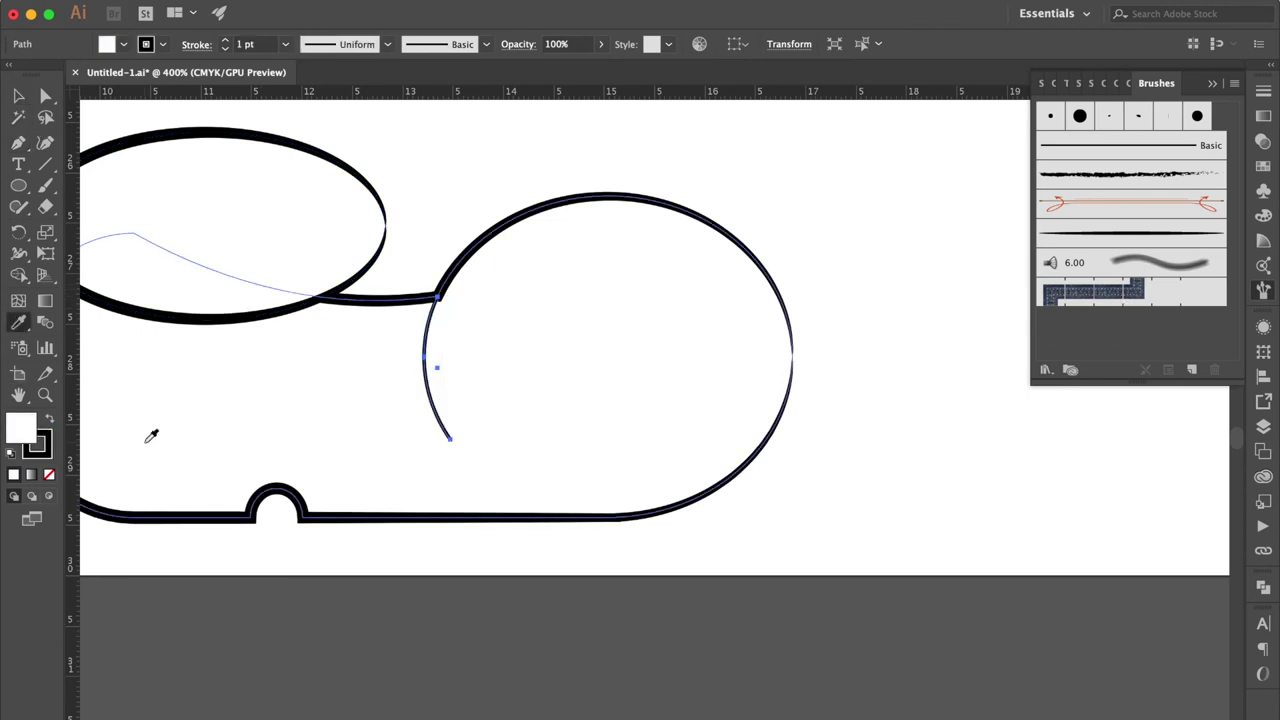
left_click(1130, 234)
left_click(274, 240)
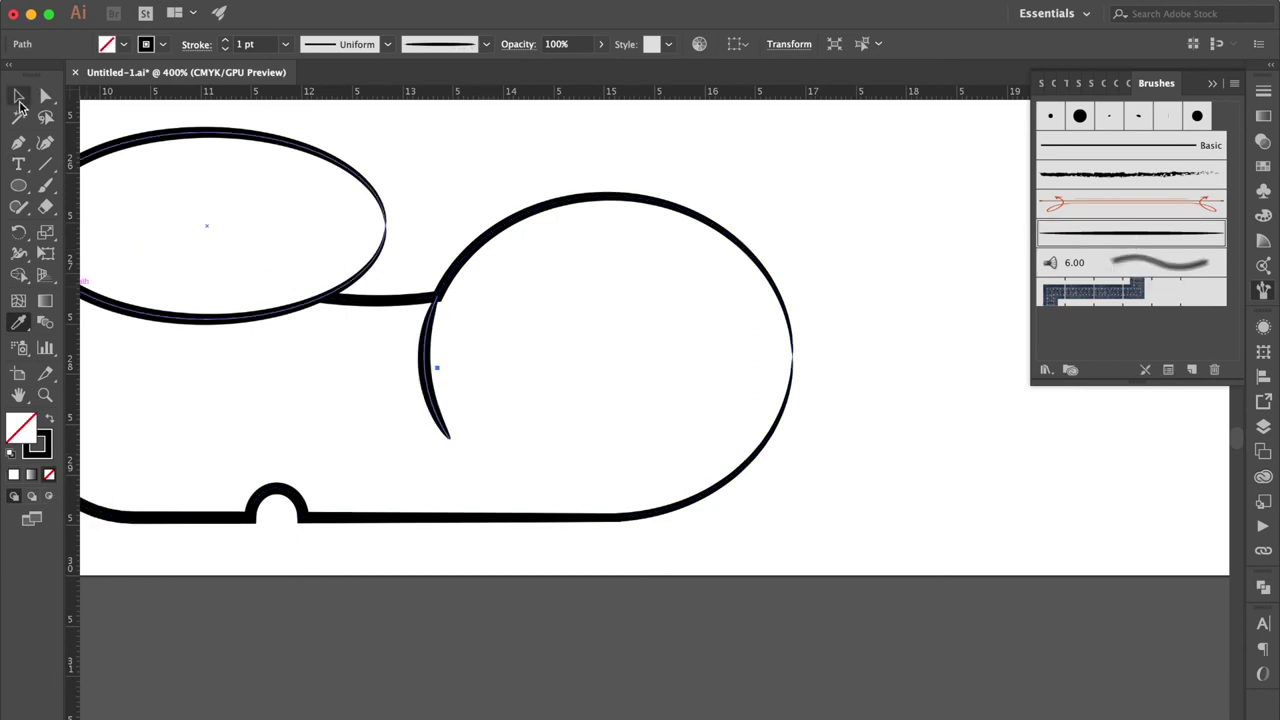
Step: Enlarge the short toe arc slightly where it meets the shoe's upper outline
left_click(19, 97)
left_click(426, 360)
left_click_drag(441, 294, 476, 272)
left_click(443, 214)
key("super+minus")
key("super+minus")
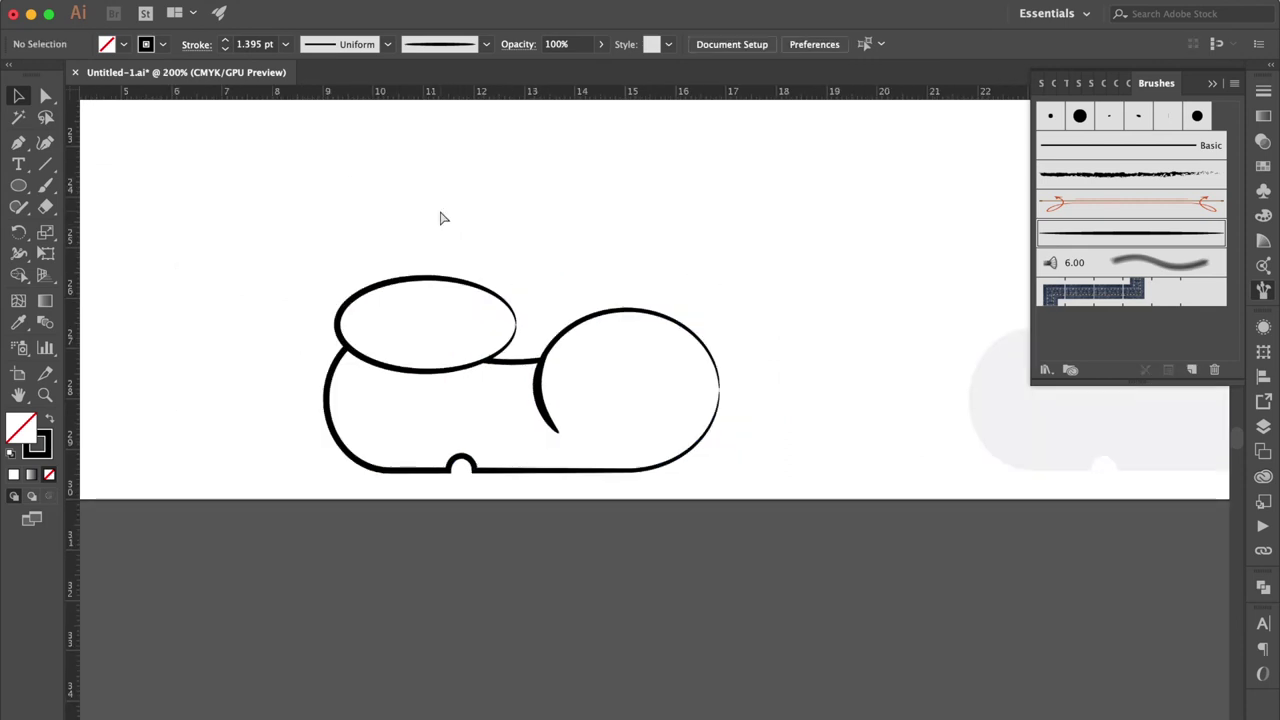
Step: Set the toe arc's stroke weight to 1 pt
key("super+minus")
scroll(523, 289, "up", 3)
scroll(523, 289, "right", 3)
left_click(464, 452)
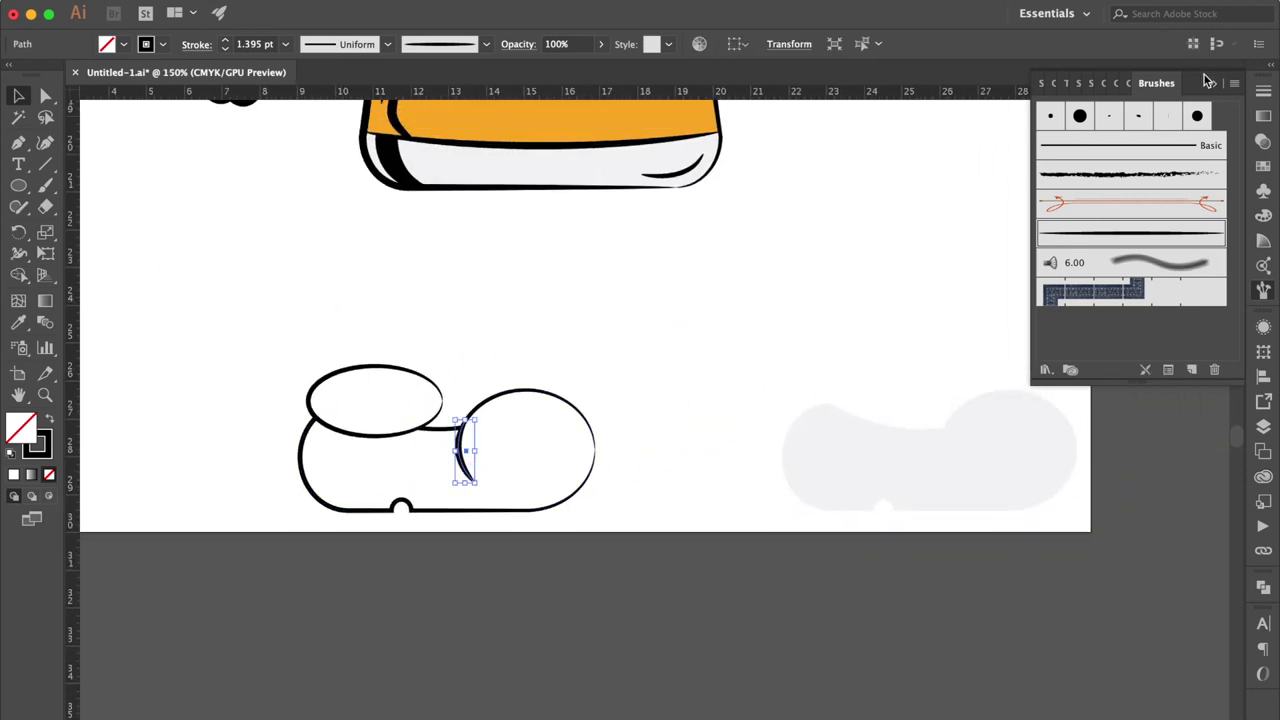
left_click(1263, 91)
left_click(1170, 110)
left_click(1195, 168)
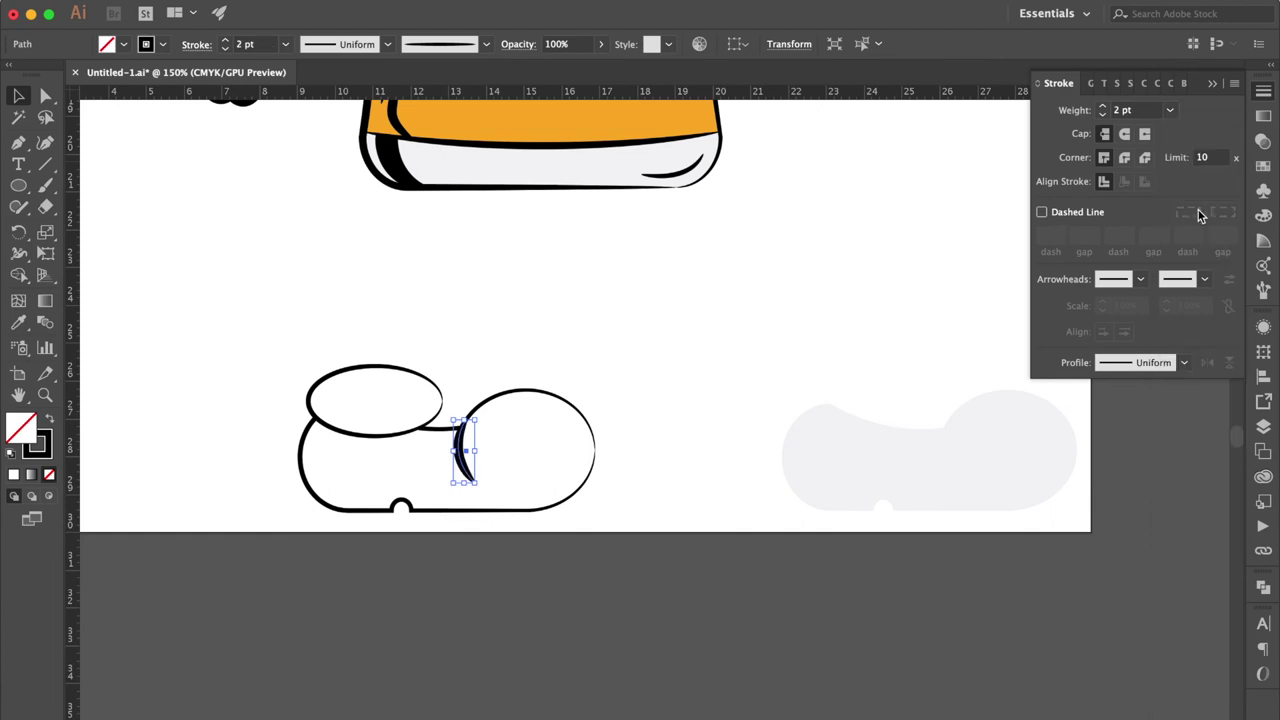
left_click(1171, 112)
left_click(1205, 209)
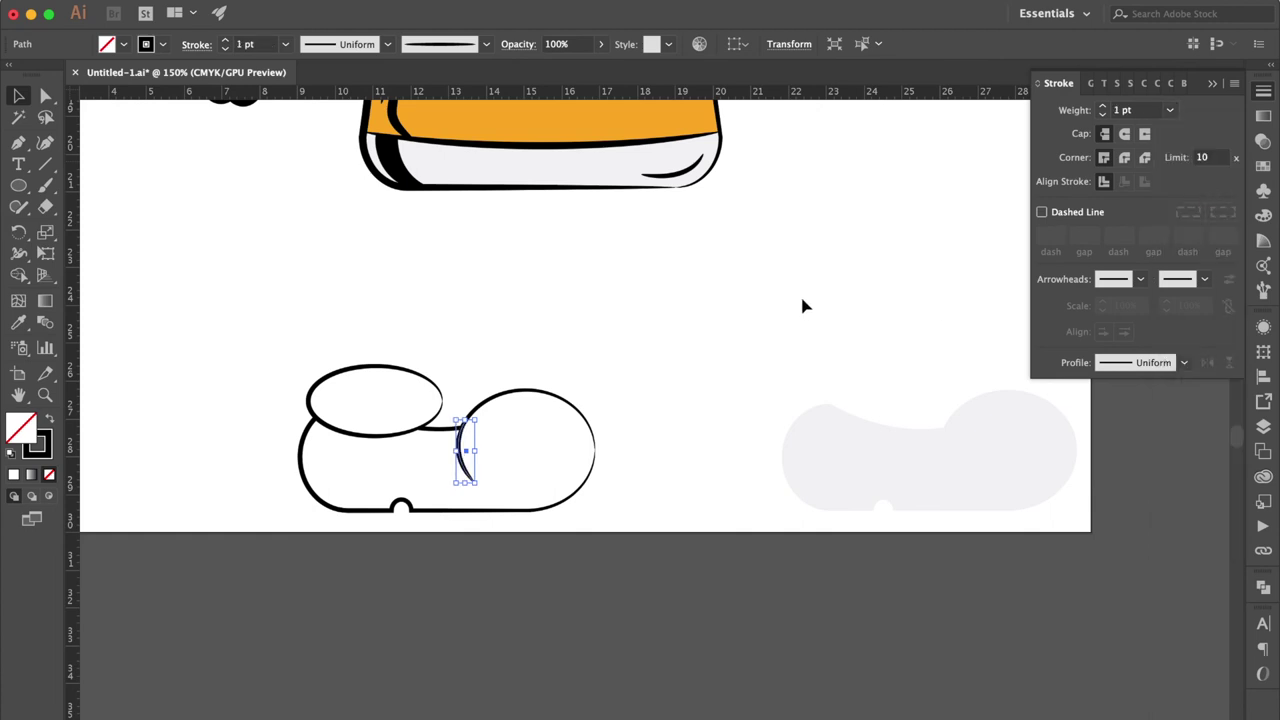
left_click(806, 306)
Step: Duplicate the left black arm, then rotate and position the copy as a leg between the mug and the shoe
left_click_drag(246, 212, 266, 423)
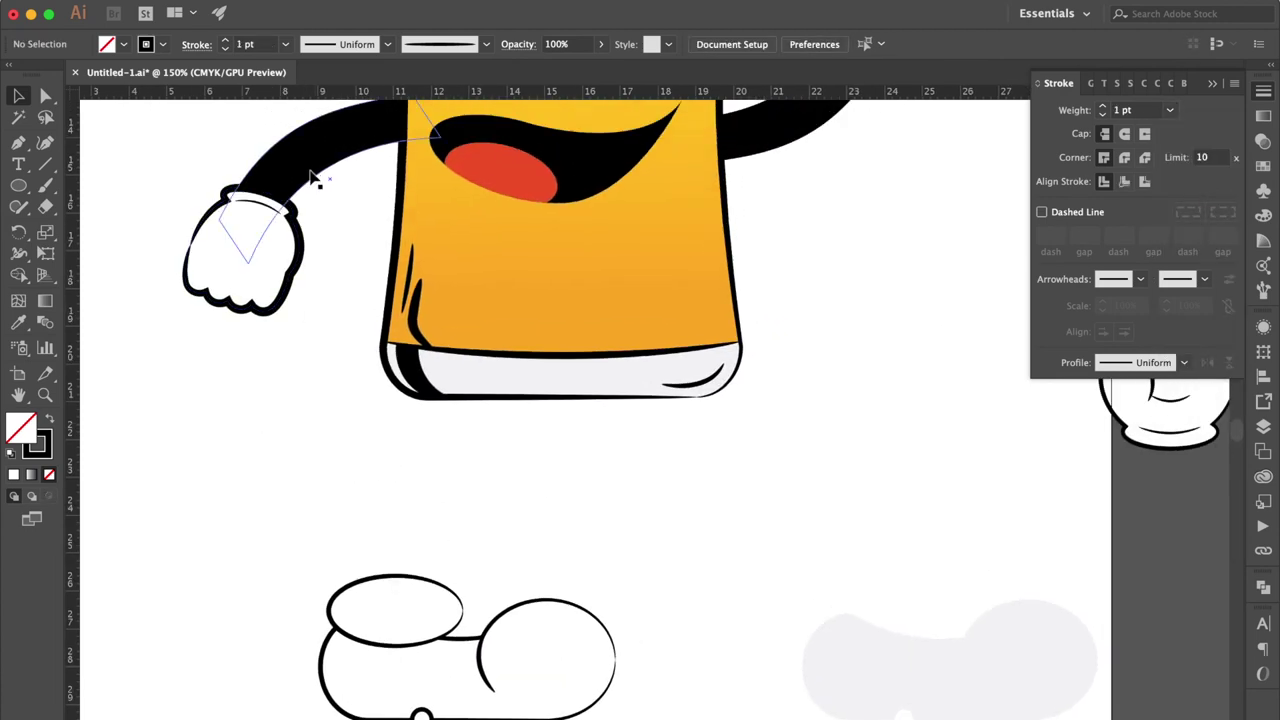
left_click_drag(318, 157, 362, 476)
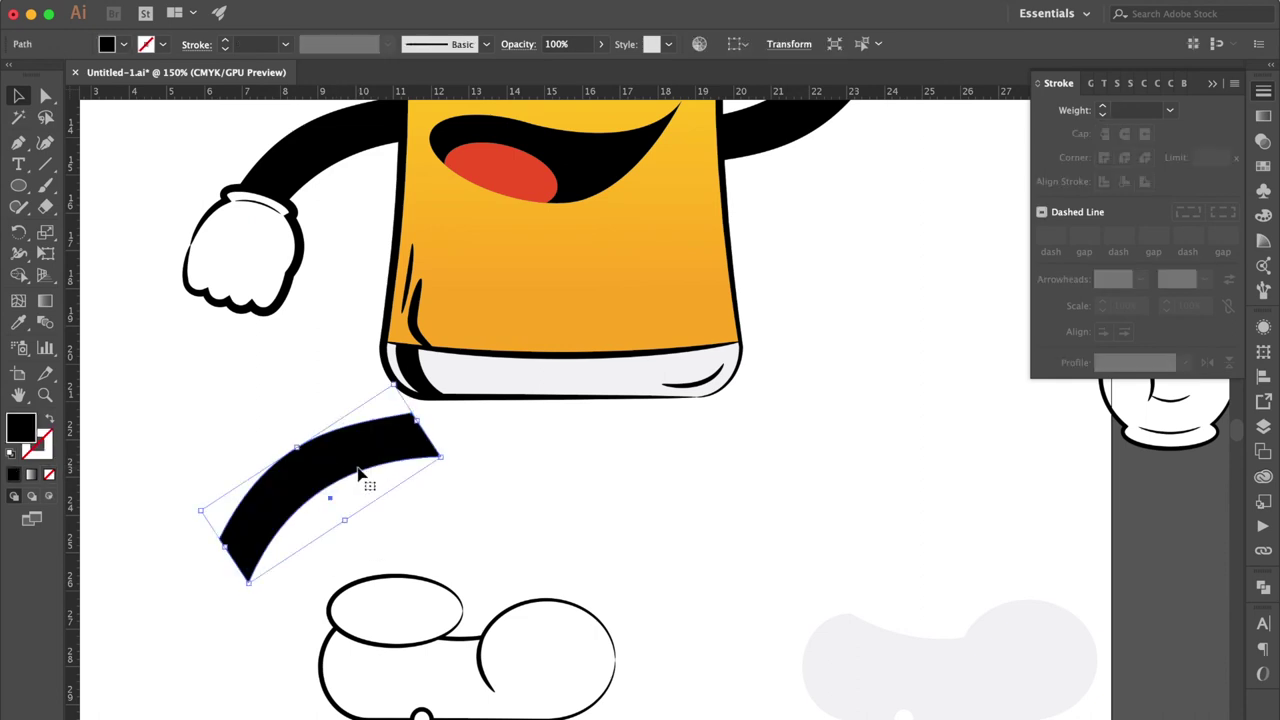
left_click_drag(425, 420, 309, 604)
left_click_drag(321, 494, 463, 503)
left_click(567, 500)
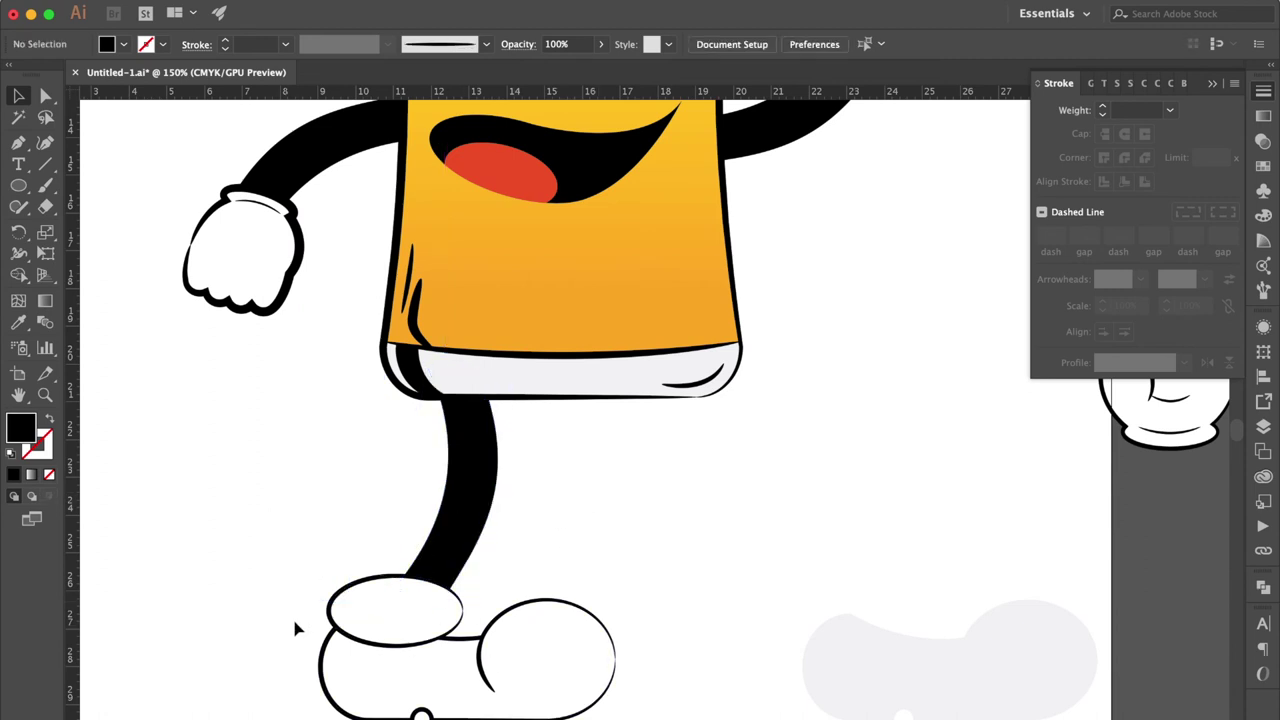
Step: Send all the shoe parts behind the leg and move the shoe slightly up and right
left_click_drag(594, 718, 594, 718)
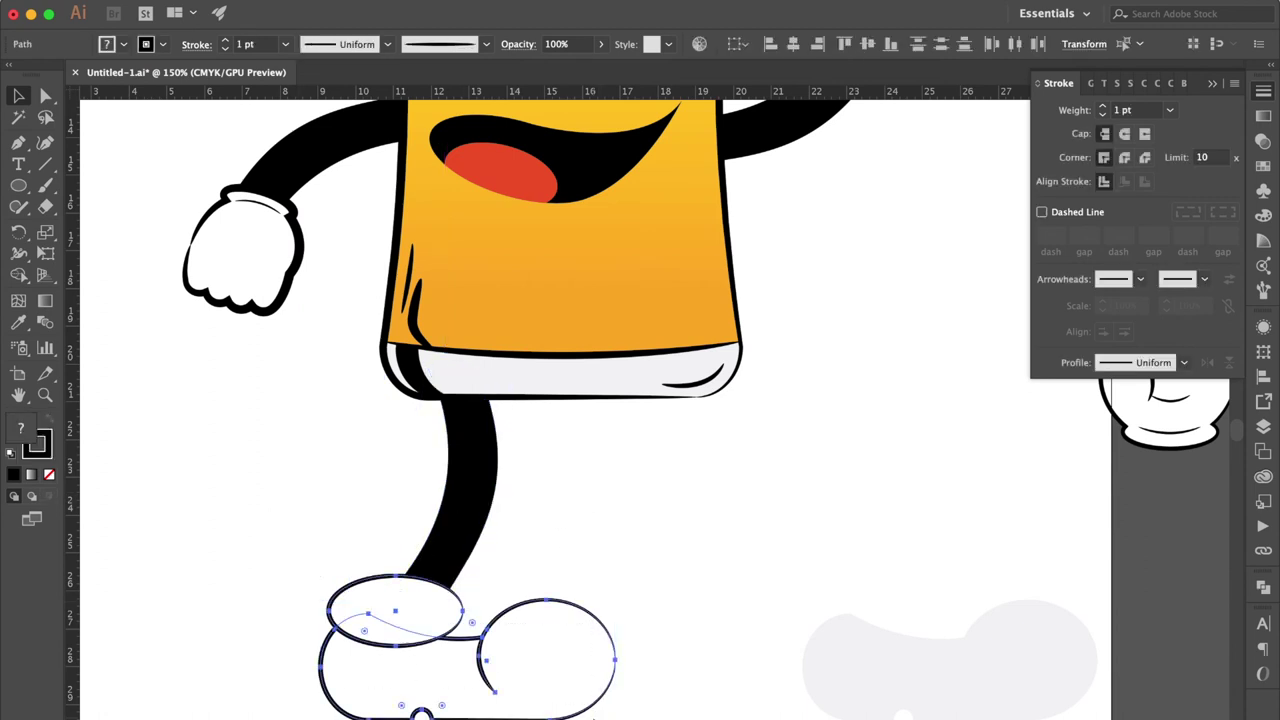
key("super+shift+bracketleft")
left_click_drag(580, 670, 610, 655)
left_click(582, 466)
Step: Reposition and shorten the leg, and move the shoe up and slightly right so its ankle ellipse surrounds the leg's end
mouse_move(488, 480)
left_mouse_down()
mouse_move(492, 470)
mouse_move(500, 492)
left_mouse_up()
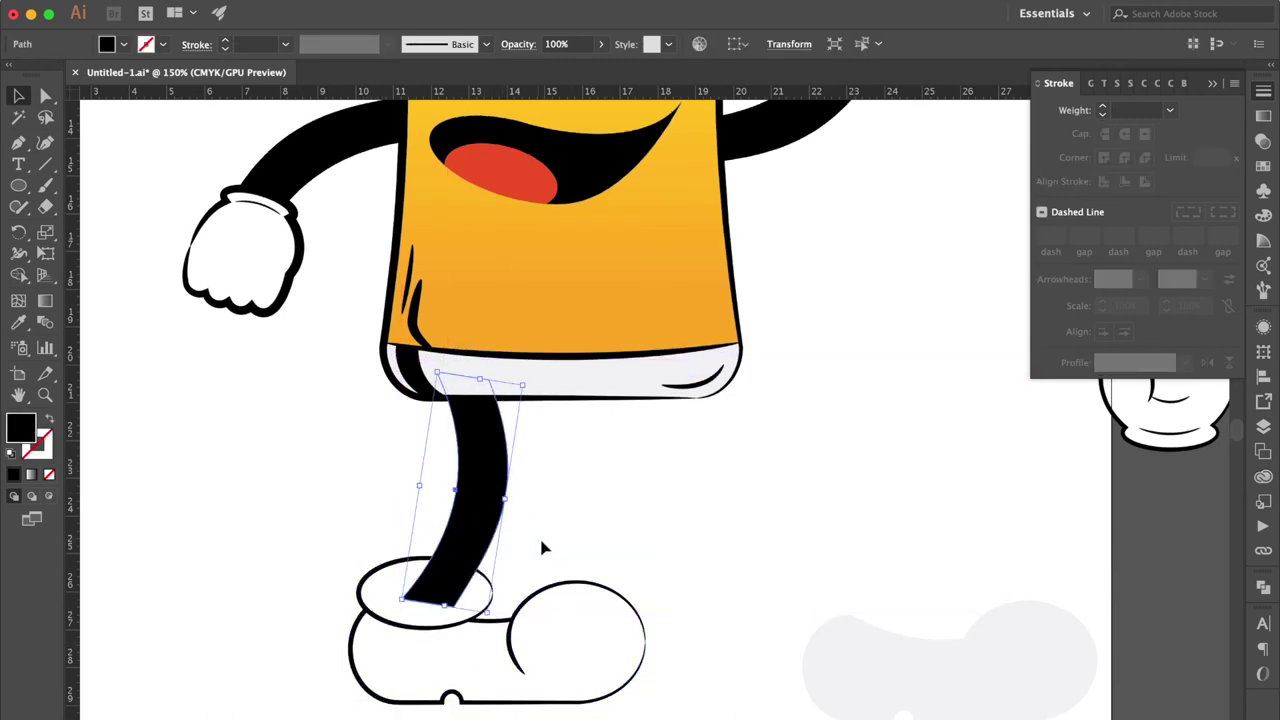
left_click_drag(446, 604, 450, 566)
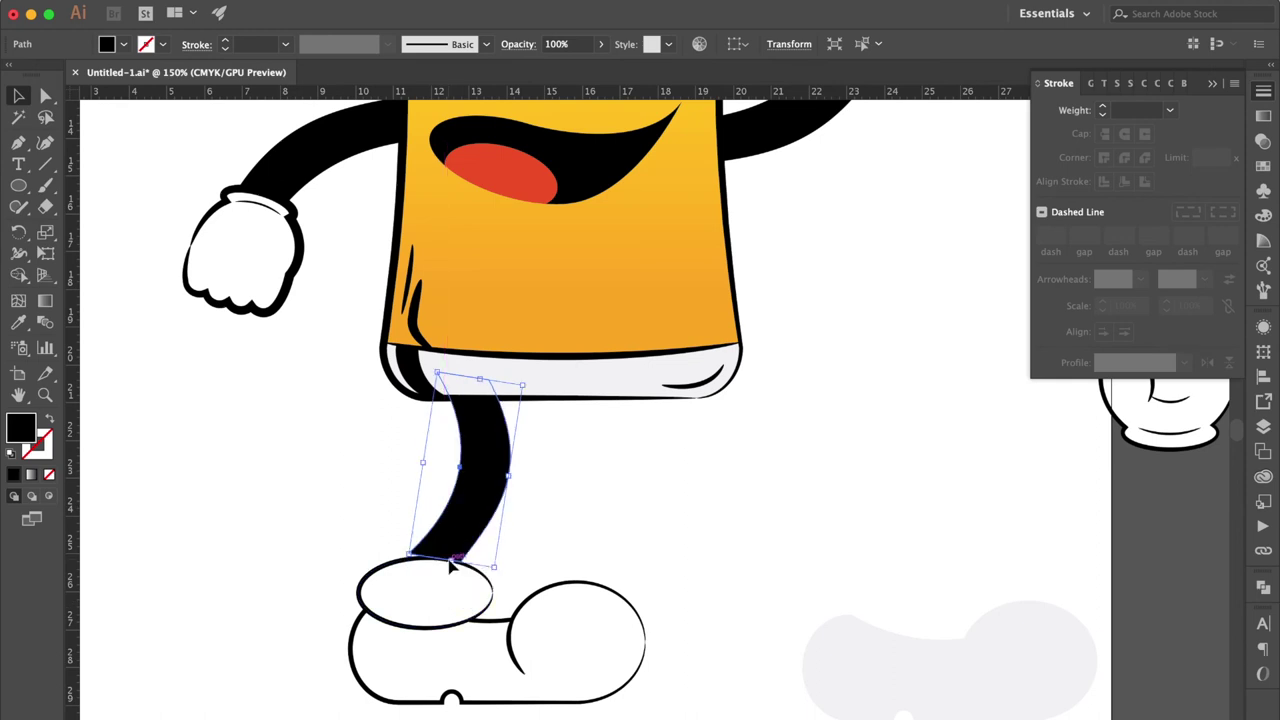
left_click(340, 627)
left_click(381, 614)
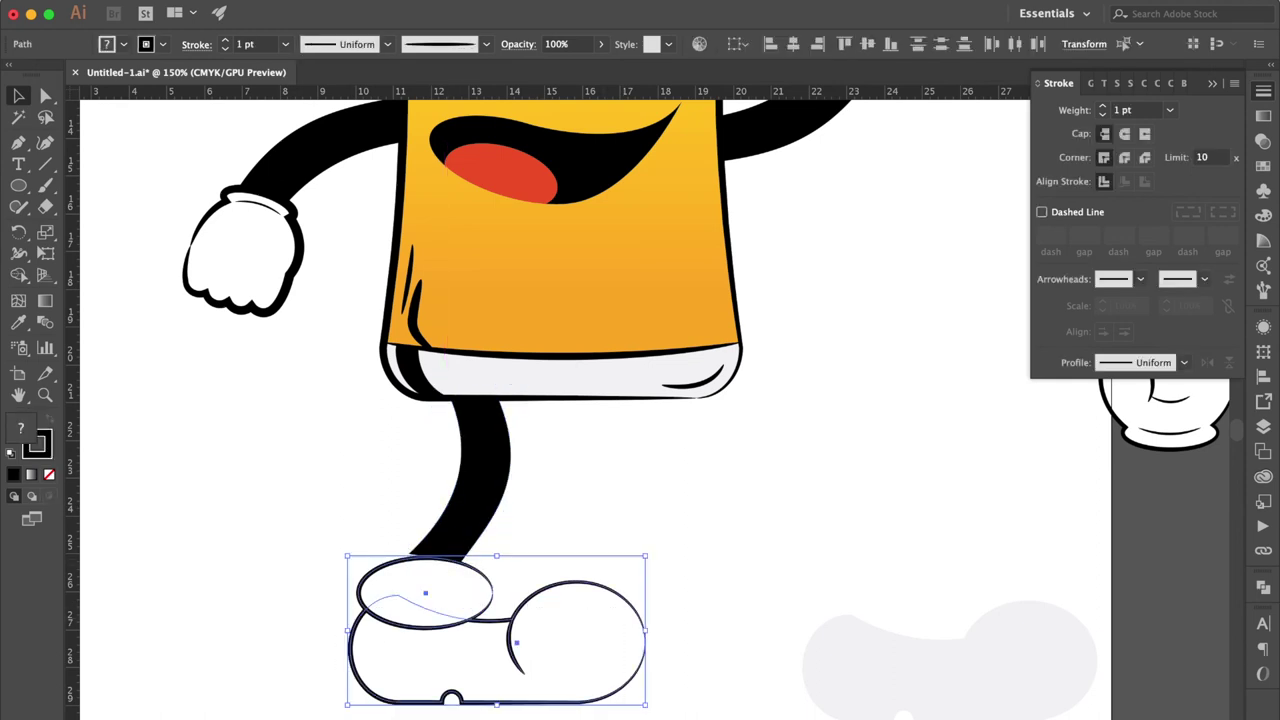
left_click_drag(575, 668, 575, 637)
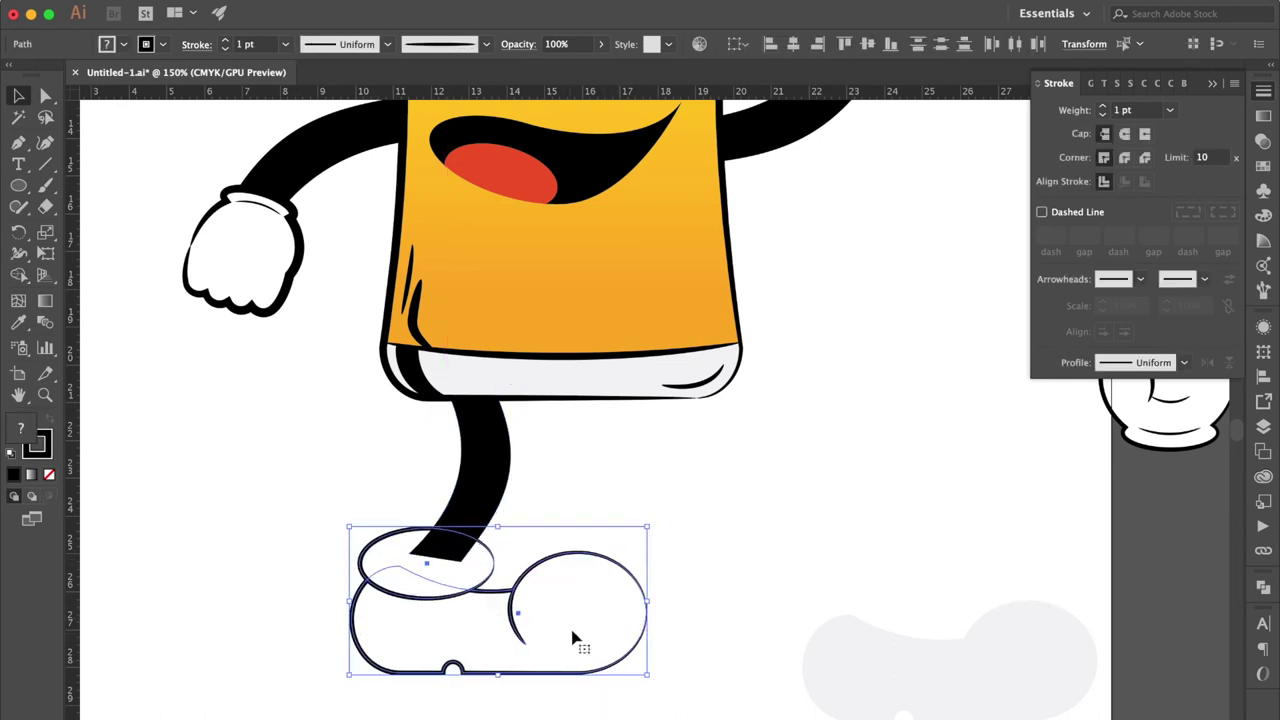
key("Right")
key("Right")
key("Right")
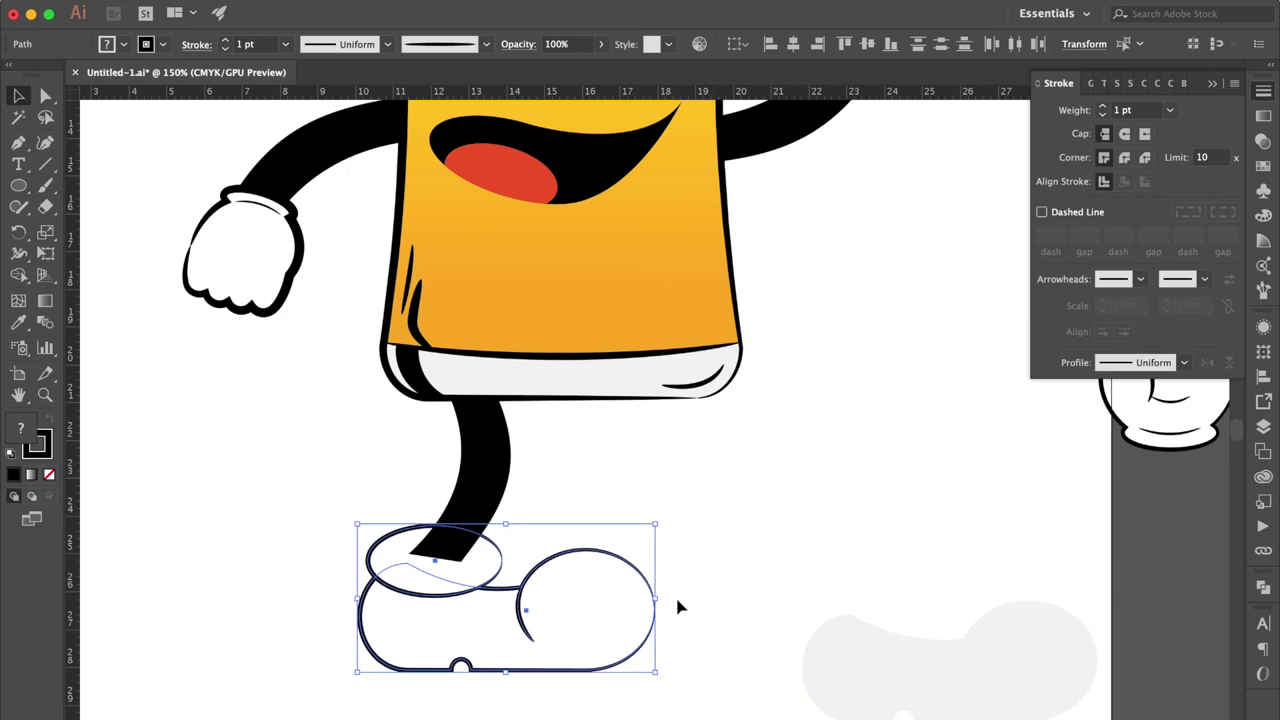
Step: Rotate the whole shoe clockwise so its toe tilts downward
left_click_drag(667, 598, 574, 650)
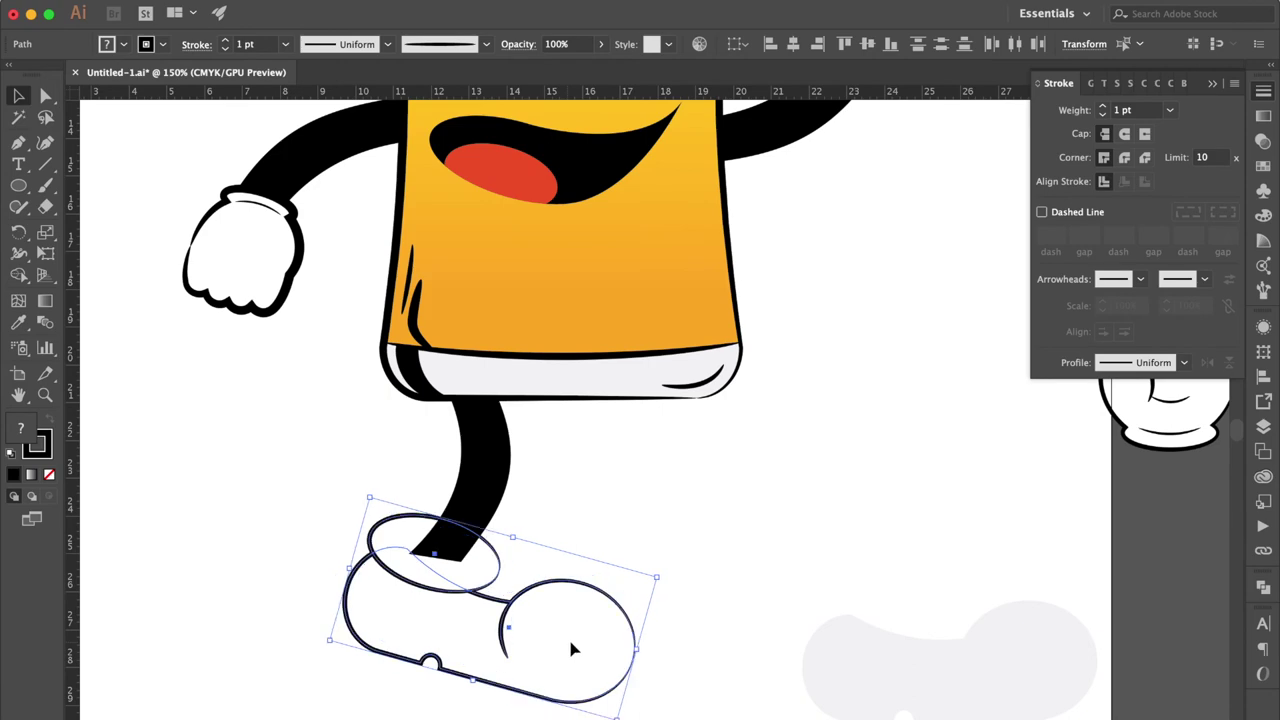
left_click(740, 491)
key("super+equal")
key("super+equal")
key("super+equal")
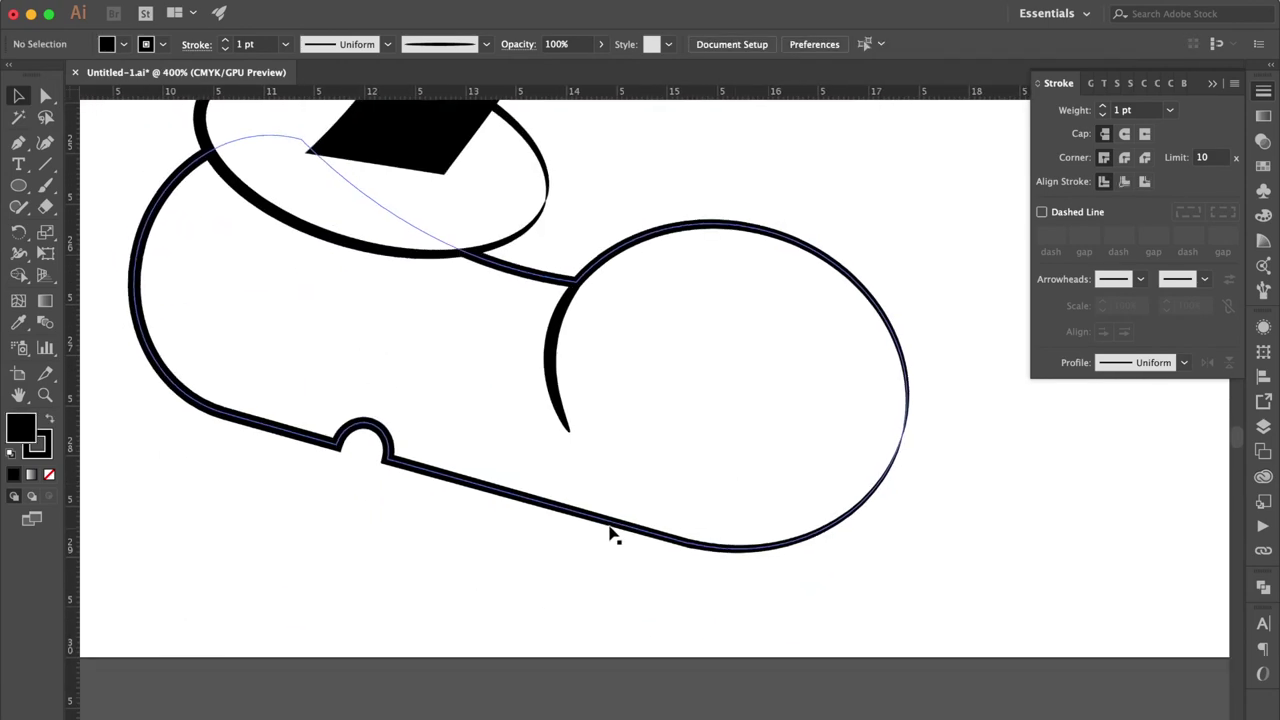
Step: Delete the straight part of the shoe outline's sole between the heel notch and the front of the toe
left_click(620, 524)
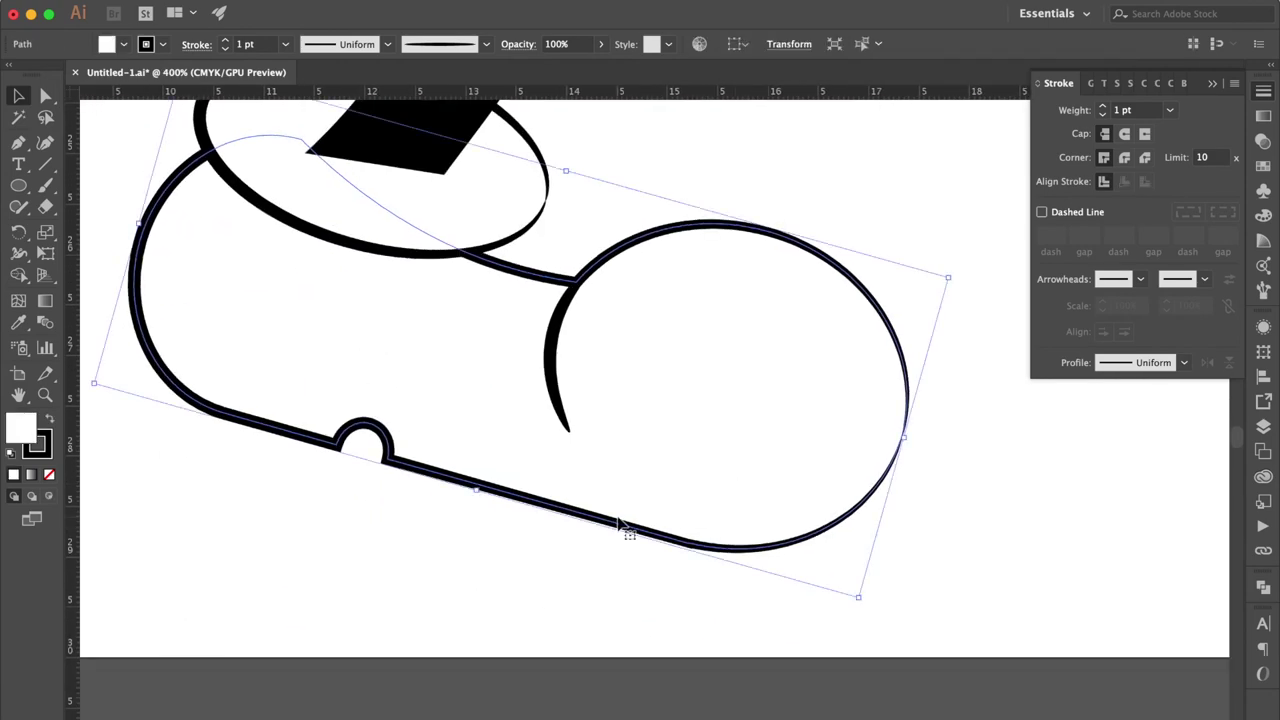
left_click(19, 145)
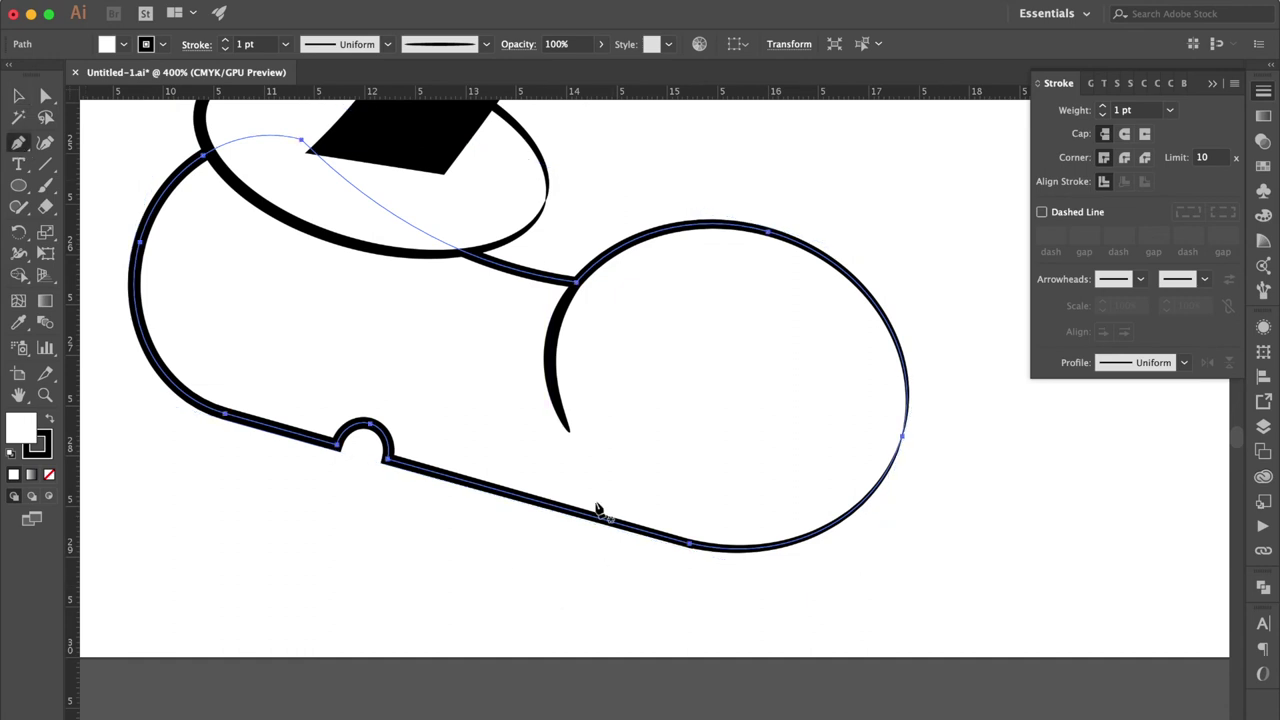
left_click_drag(542, 505, 543, 519)
scroll(650, 465, "down", 3)
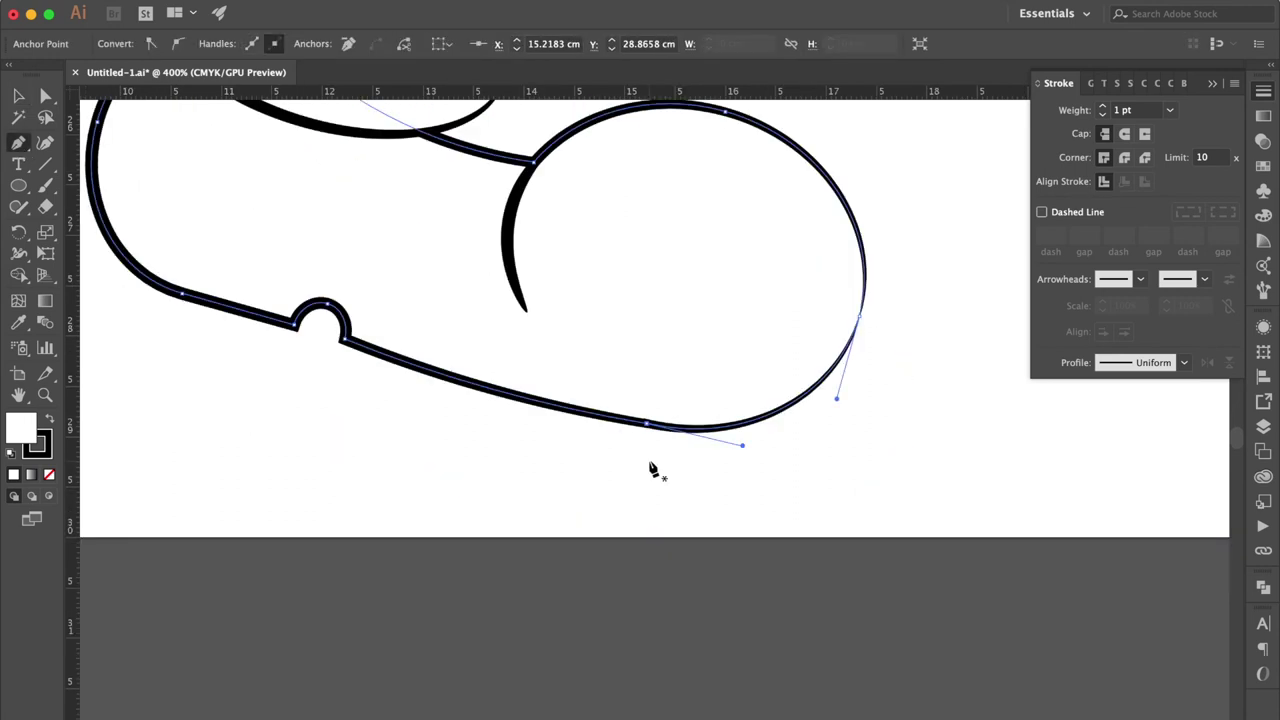
left_click(532, 400)
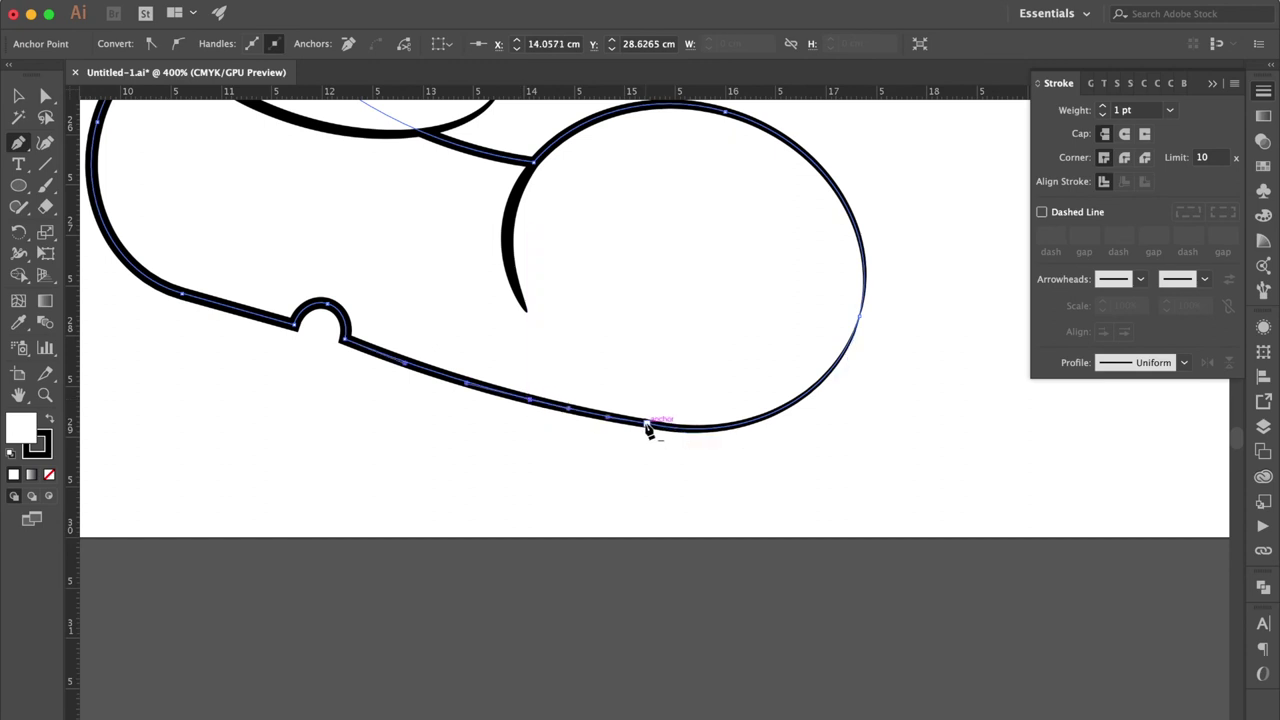
left_click(647, 424)
left_click(550, 403, "super")
key("Delete")
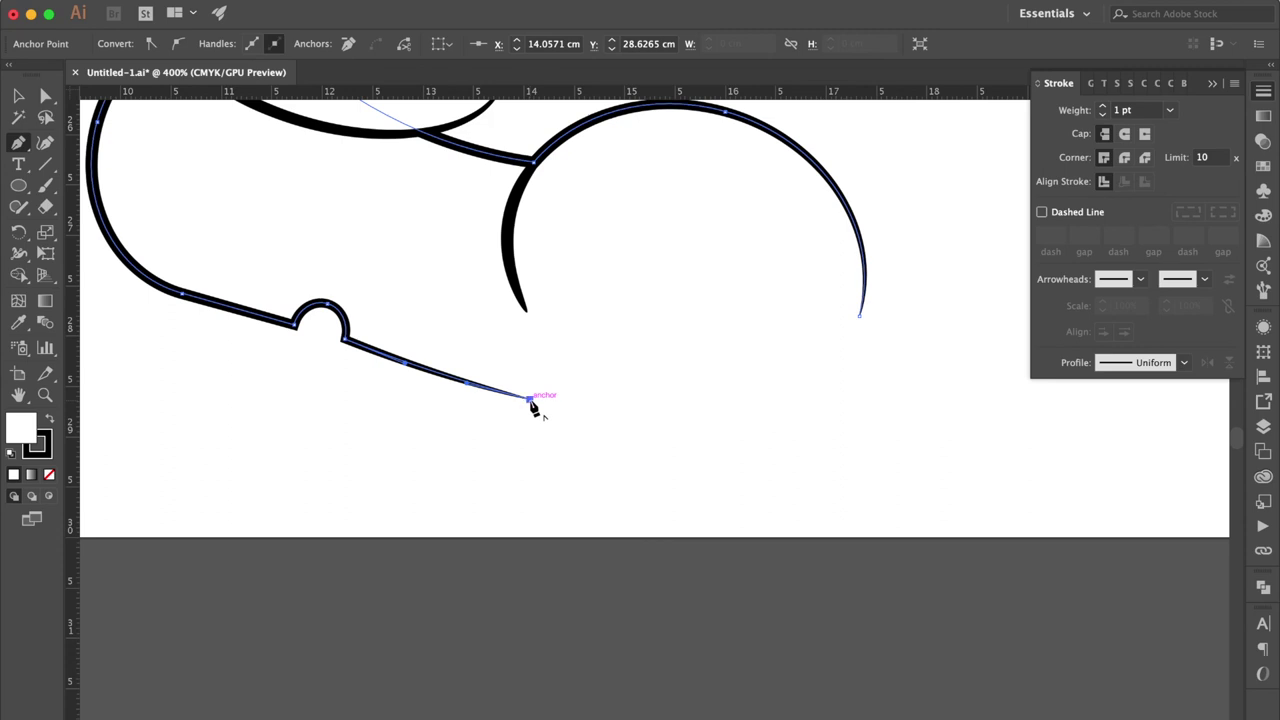
key("Delete")
Step: Redraw the sole as a smooth curve from the heel notch under the toe, closing the shoe outline at the toe's front
left_click(345, 339)
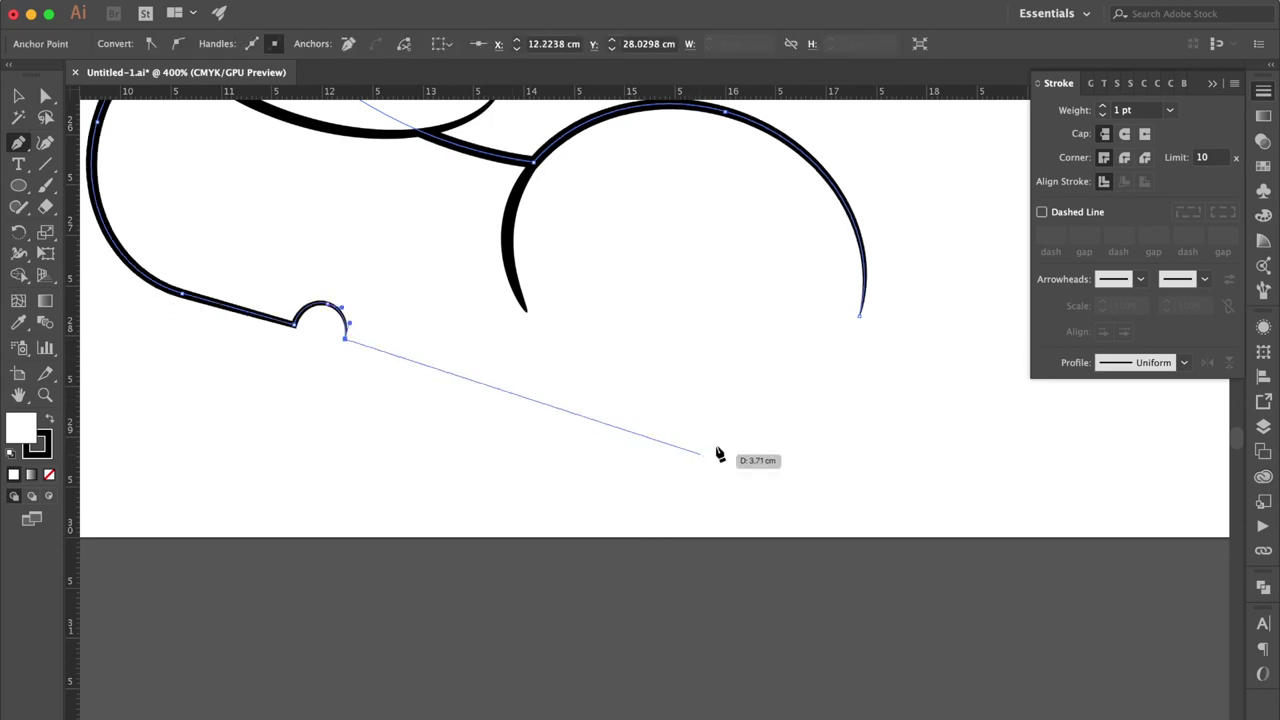
left_click_drag(648, 430, 768, 436)
left_click(647, 429)
left_click_drag(860, 319, 881, 230)
left_click_drag(895, 186, 896, 188)
key("super+shift+a")
Step: Draw a curved line inside the ankle ellipse beneath the leg's end and apply the tapered brush to it
scroll(345, 275, "up", 6)
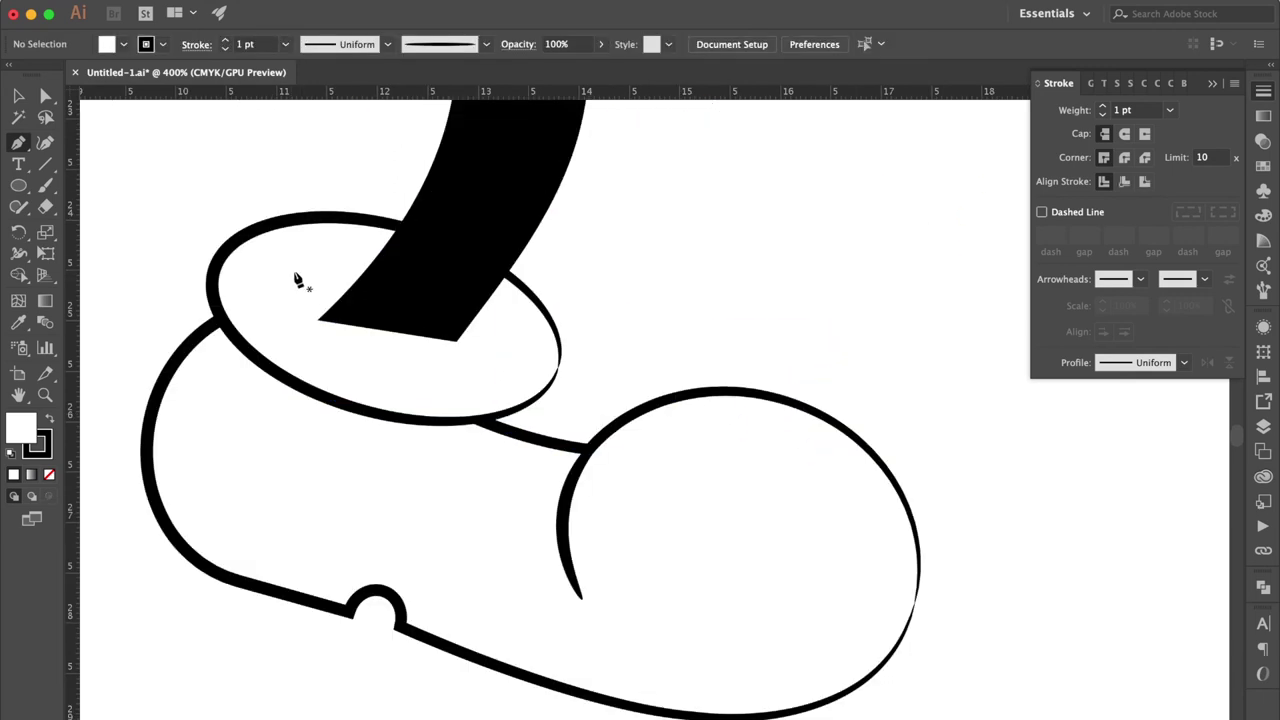
left_click(296, 272)
left_click_drag(491, 335, 684, 312)
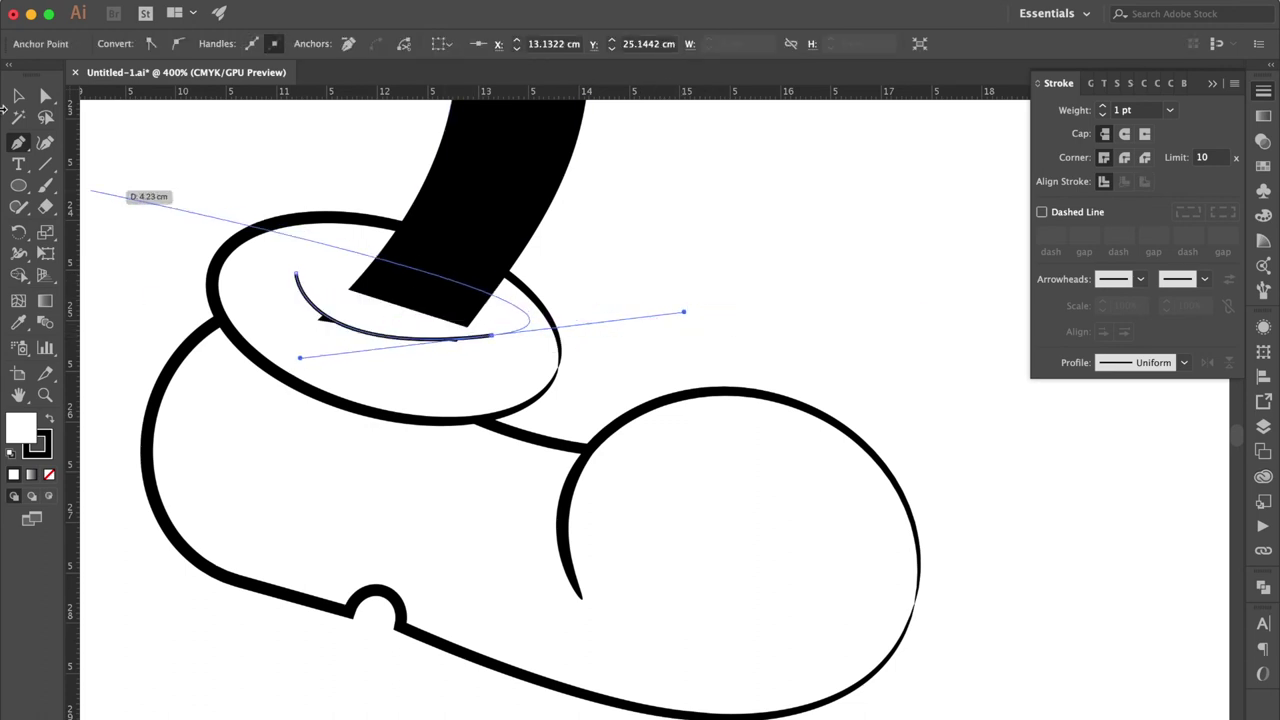
left_click(14, 100)
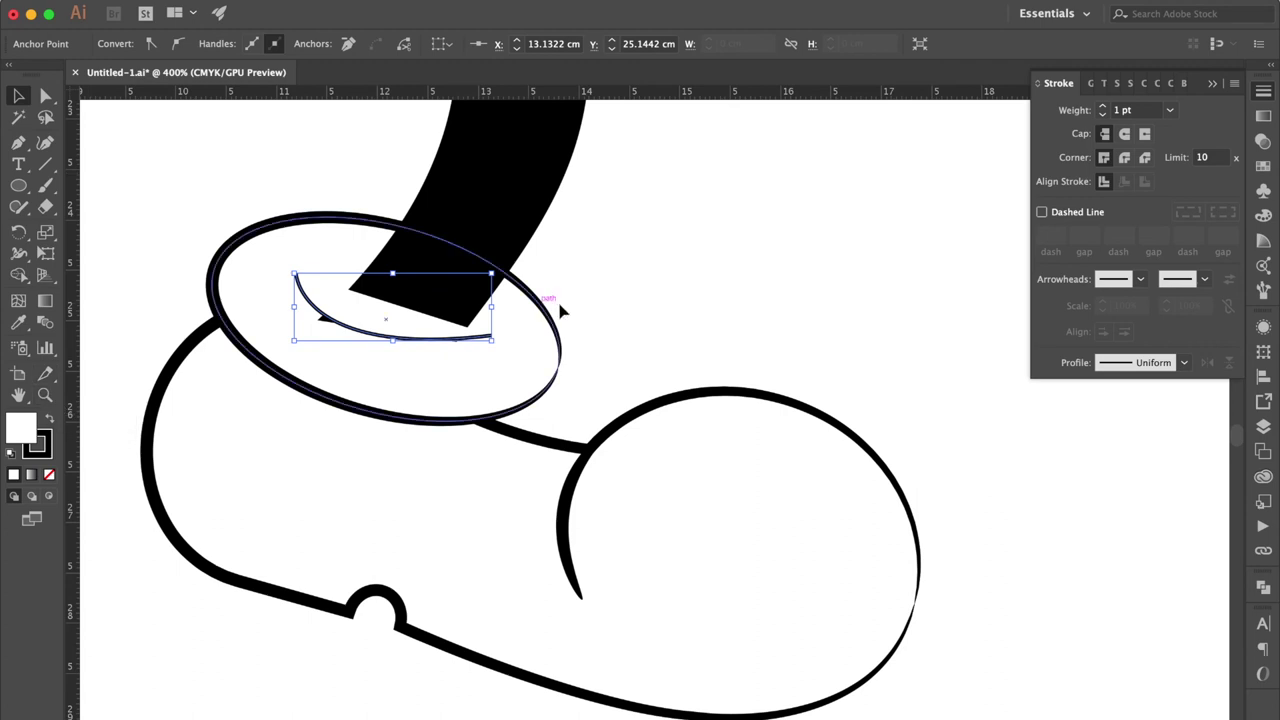
left_click(1182, 85)
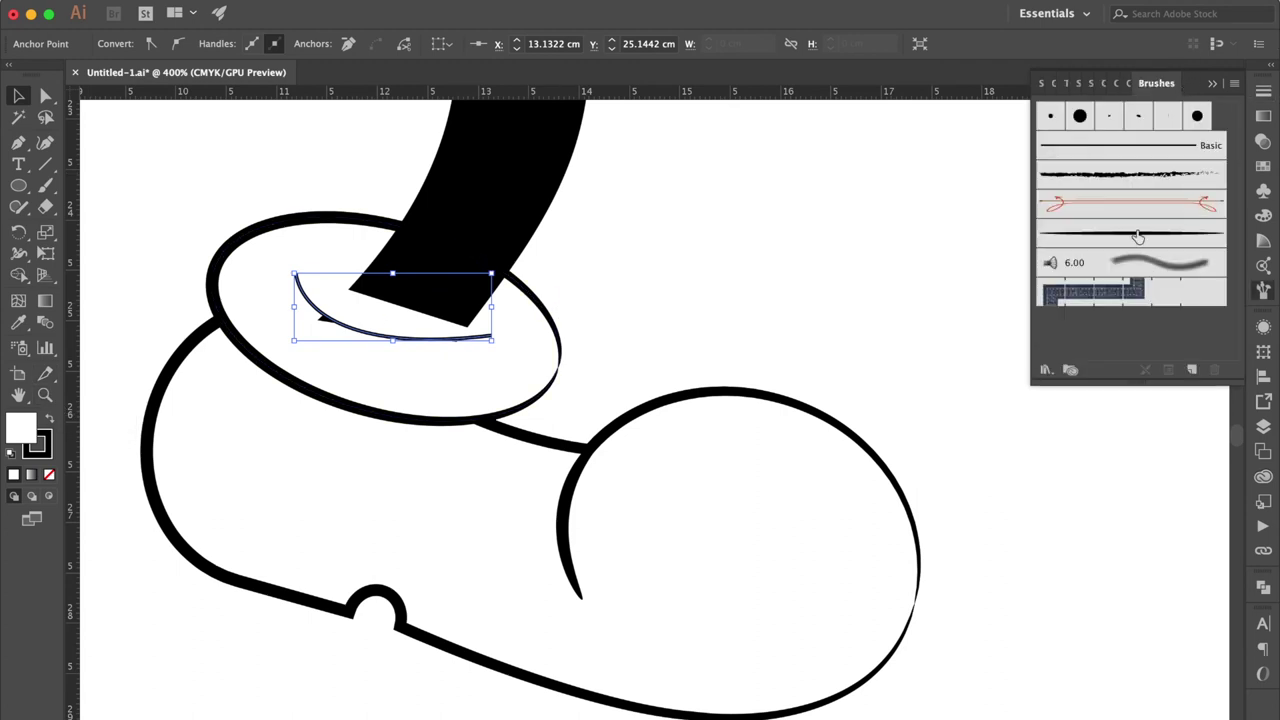
left_click(1195, 233)
Step: Nudge the ankle curve down and rotate it slightly counterclockwise
left_click(394, 323)
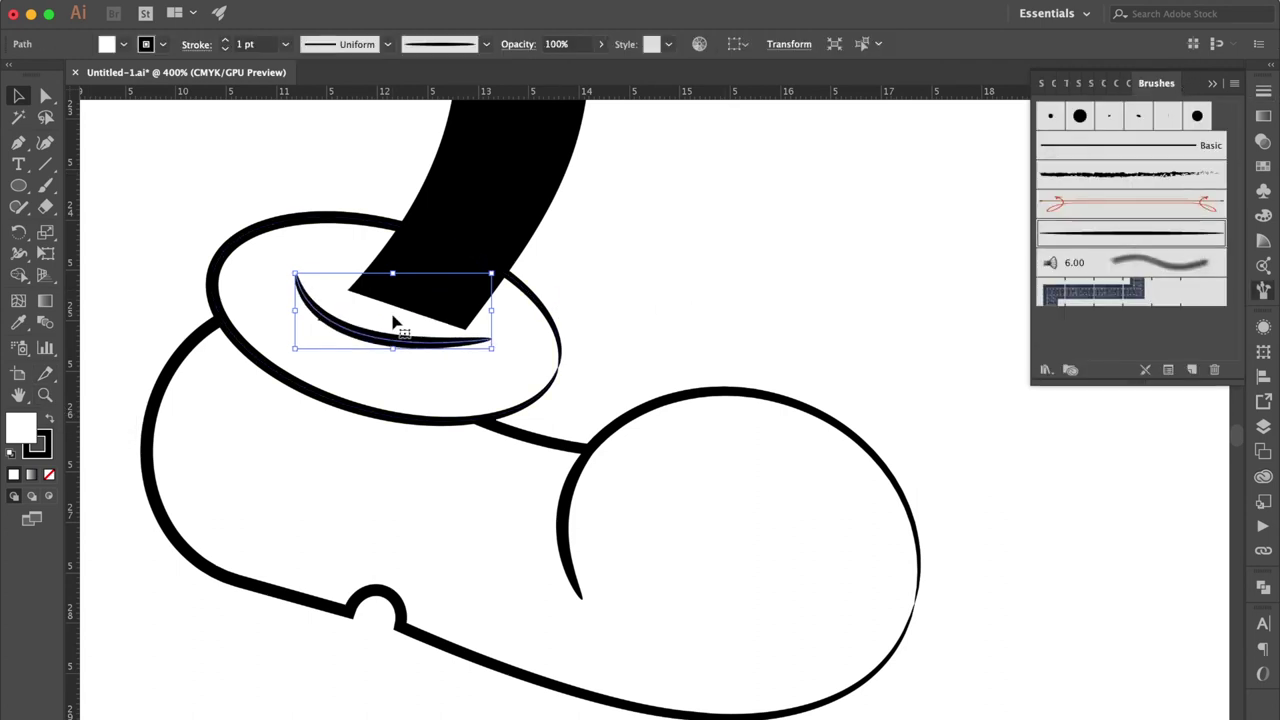
key("Down")
left_click_drag(500, 309, 504, 301)
left_click(640, 263)
Step: Move the leg's two lower corner anchors so that its end meets the curved ankle line
left_click(448, 269)
scroll(447, 277, "up", 3)
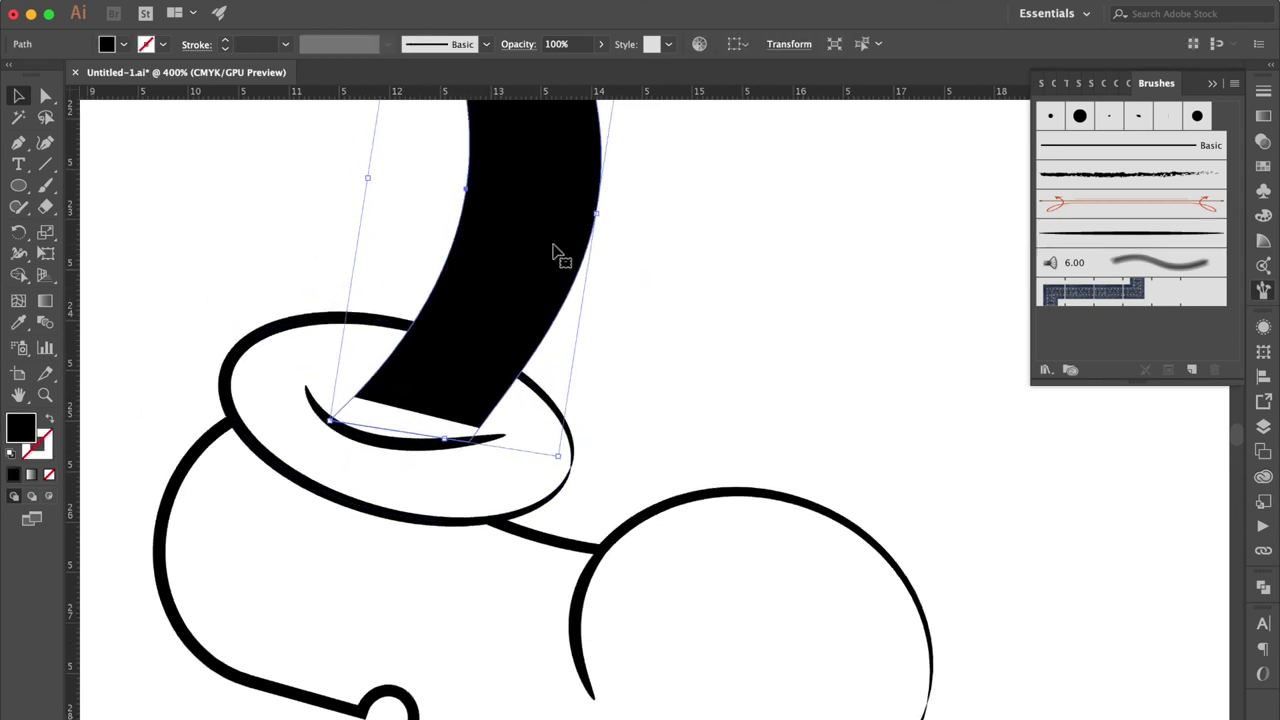
left_click(45, 95)
left_click(329, 420)
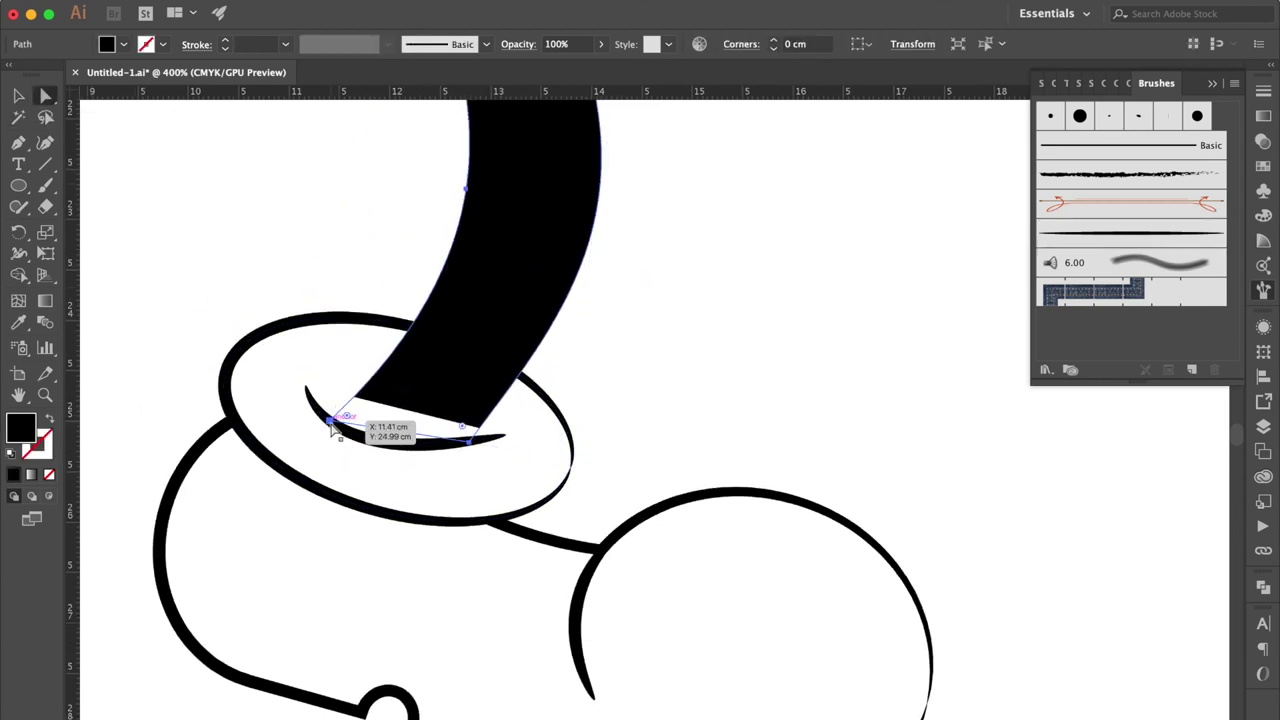
left_click_drag(329, 420, 353, 437)
key("super+minus")
mouse_move(531, 620)
left_mouse_down()
mouse_move(508, 622)
mouse_move(519, 621)
left_mouse_up()
left_click(437, 613)
Step: Remove the fill from the curved ankle line so that it no longer covers the leg's end
left_click(18, 95)
left_click(462, 614)
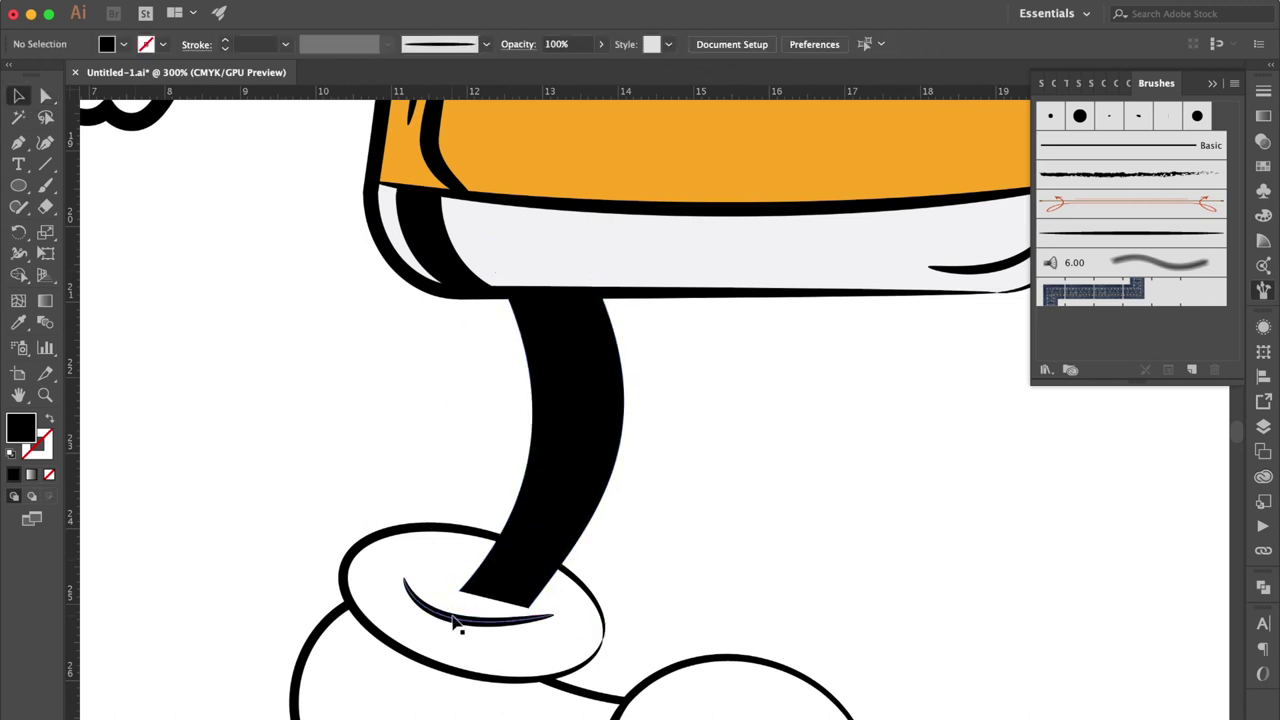
left_click(50, 475)
key("super+plus")
key("super+plus")
key("super+plus")
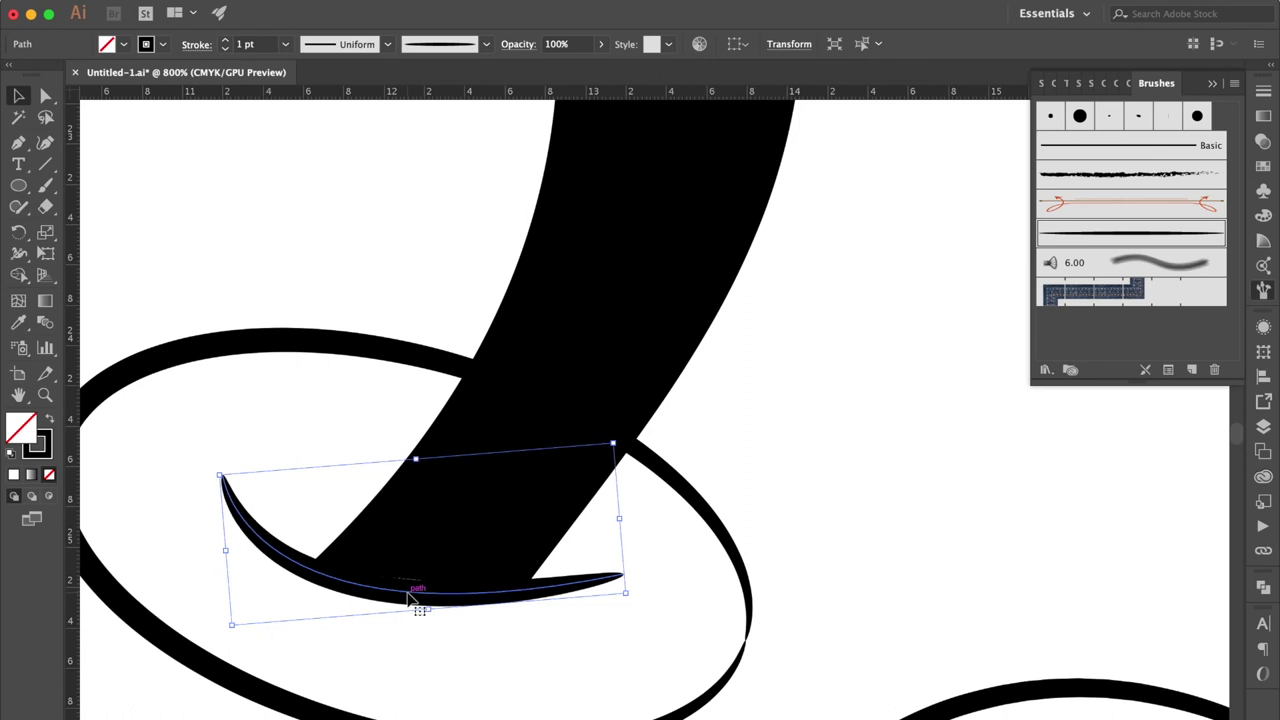
left_click(820, 445)
Step: Select all the shoe parts without the leg and scale them down slightly
key("super+0")
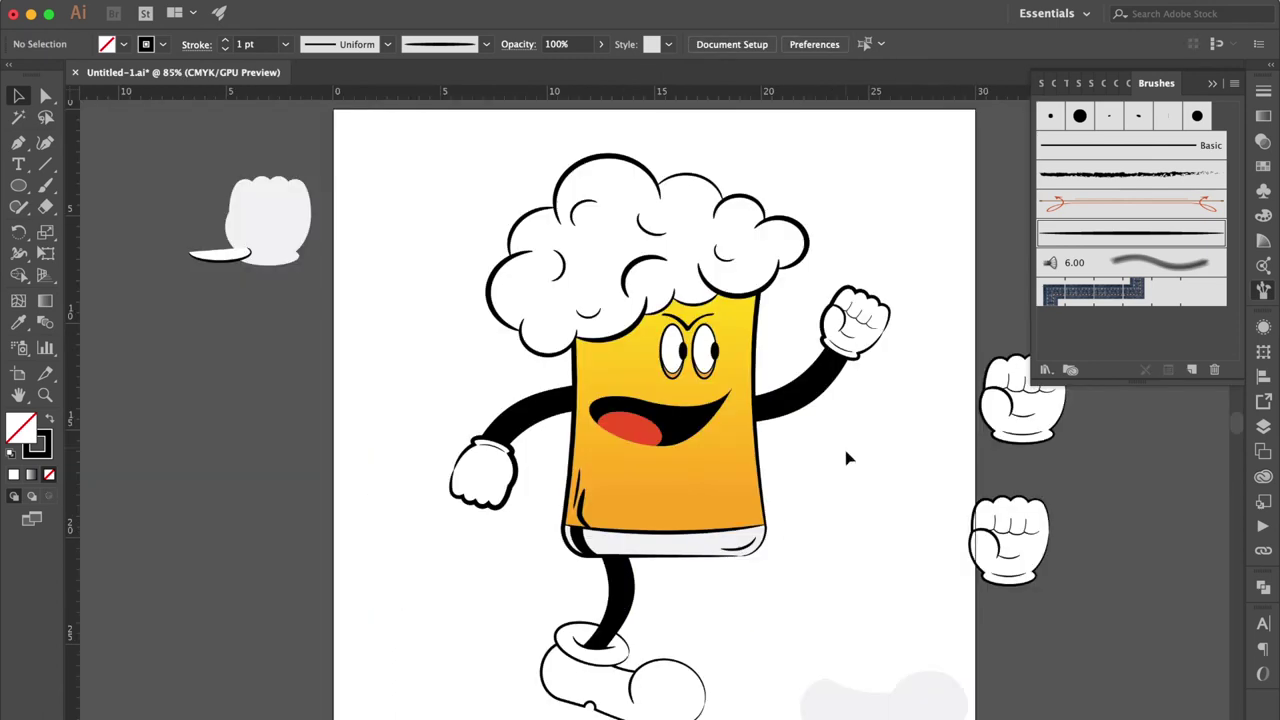
mouse_move(716, 643)
left_mouse_down()
mouse_move(560, 708)
mouse_move(490, 712)
left_mouse_up()
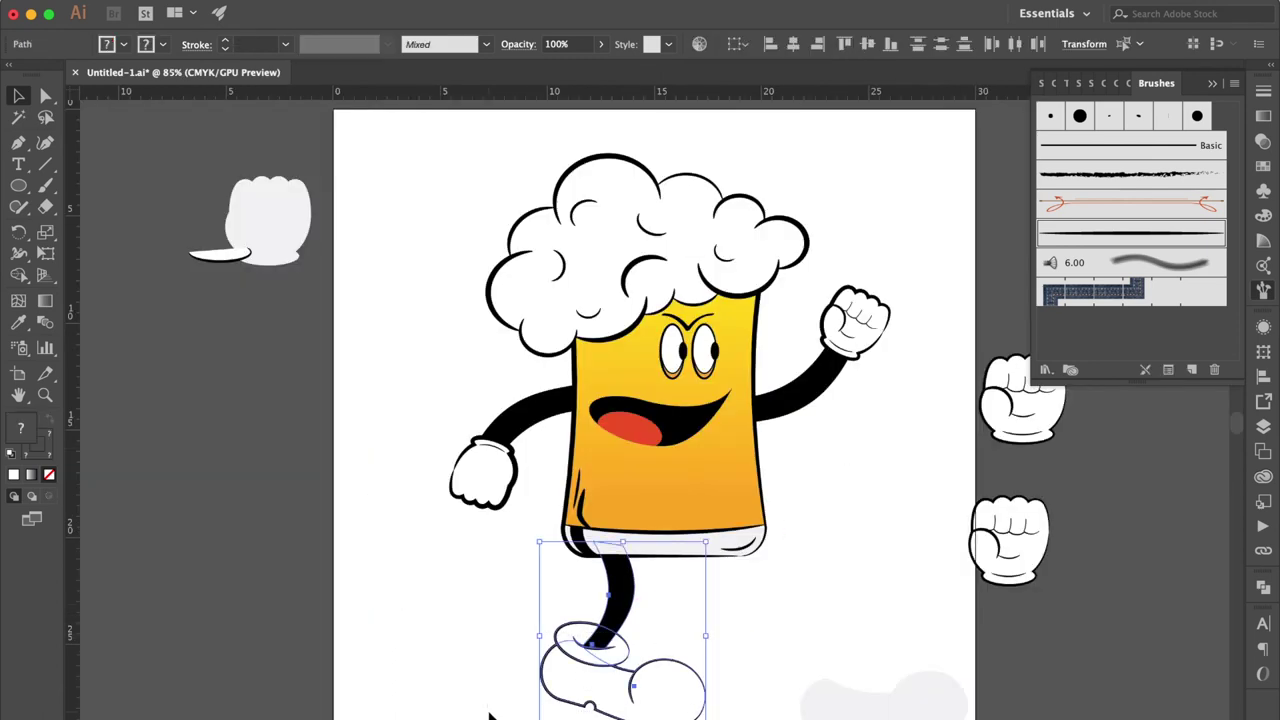
scroll(511, 672, "down", 2)
left_click_drag(698, 611, 488, 692)
left_click(690, 648)
left_click(594, 628, "shift")
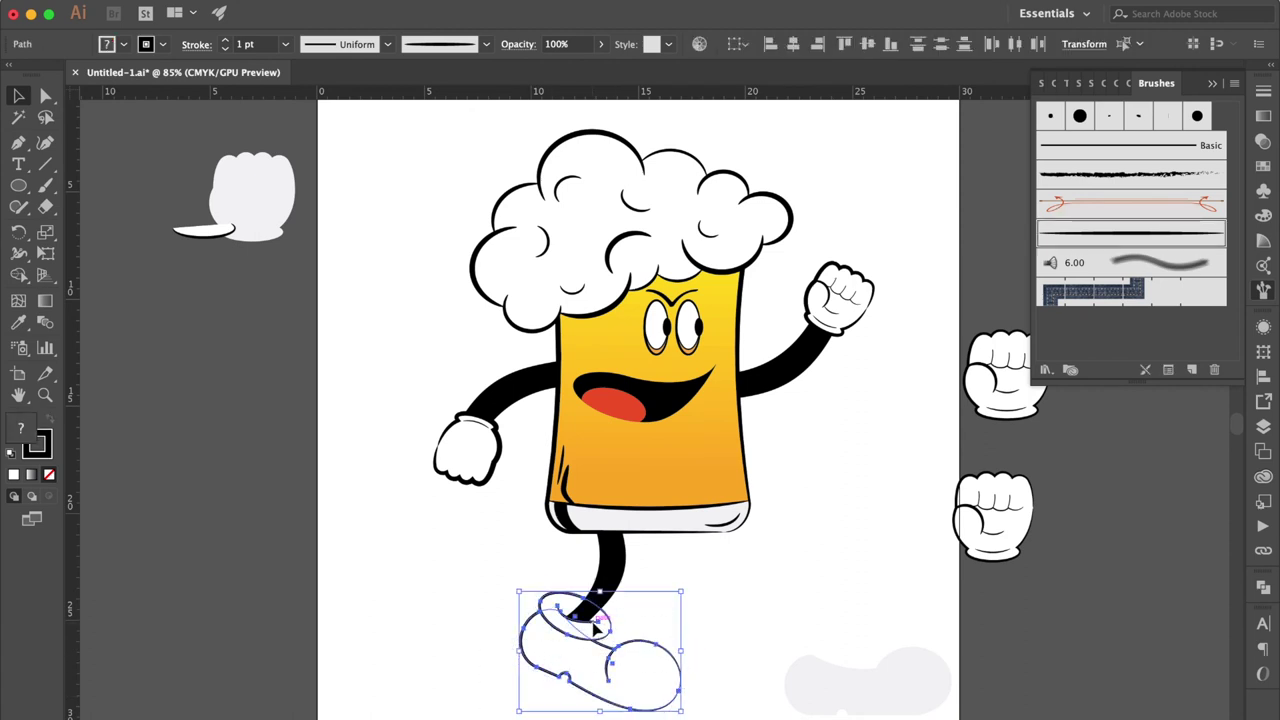
left_click_drag(681, 653, 669, 663)
left_click(729, 608)
Step: Set the stroke weight of the shoe outline and the ankle ellipse to 2 pt
left_click(585, 672)
left_click(1262, 94)
left_click(1170, 110)
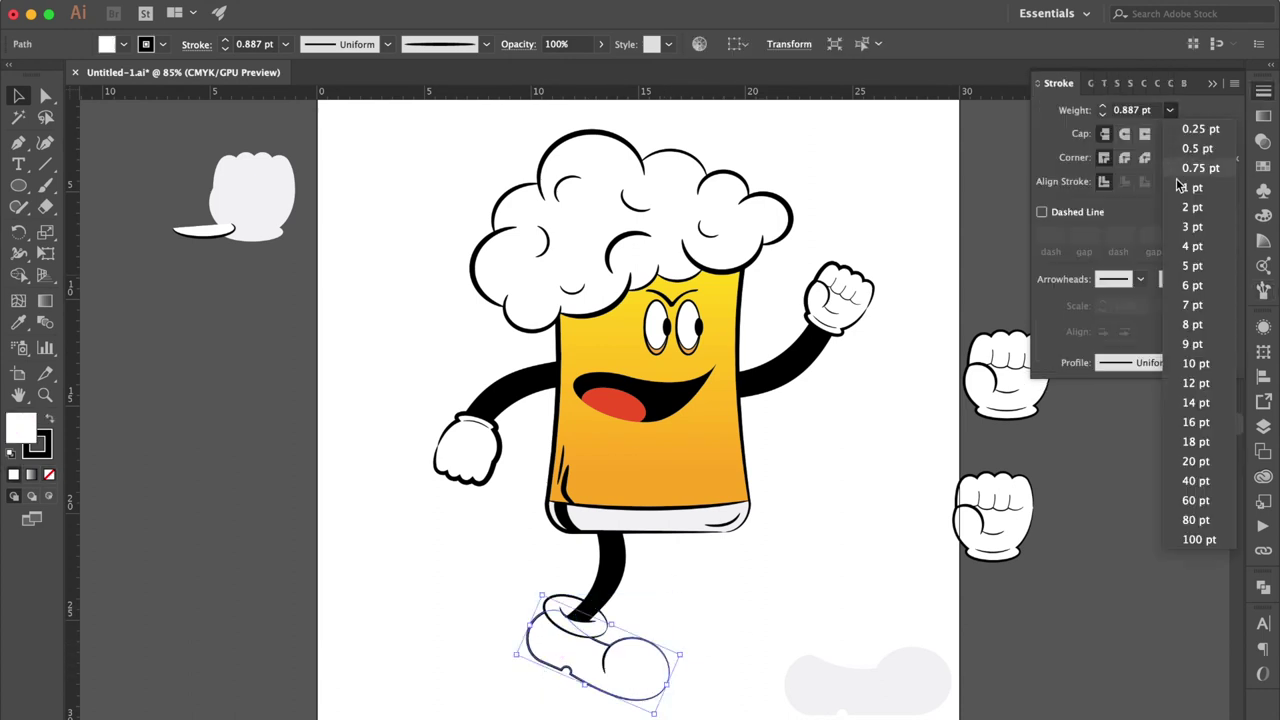
left_click(1193, 207)
left_click(575, 608)
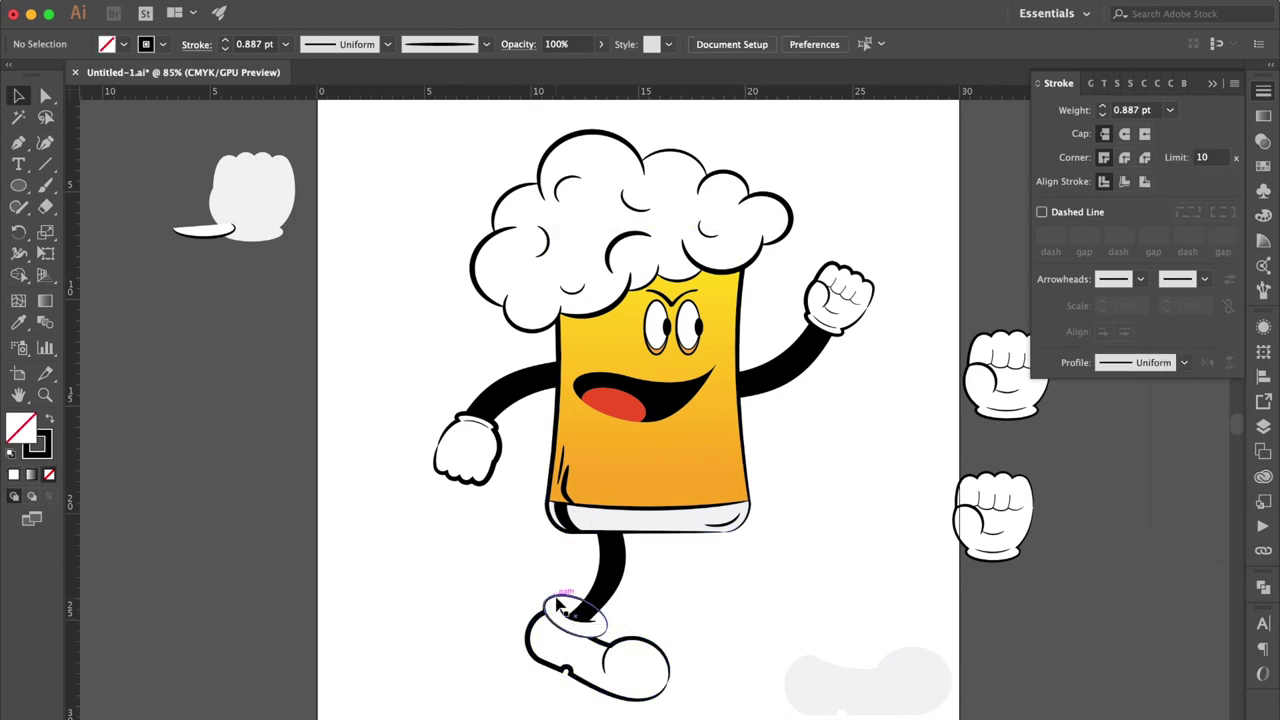
left_click(1167, 110)
left_click(1193, 207)
left_click(630, 585)
left_click(616, 575)
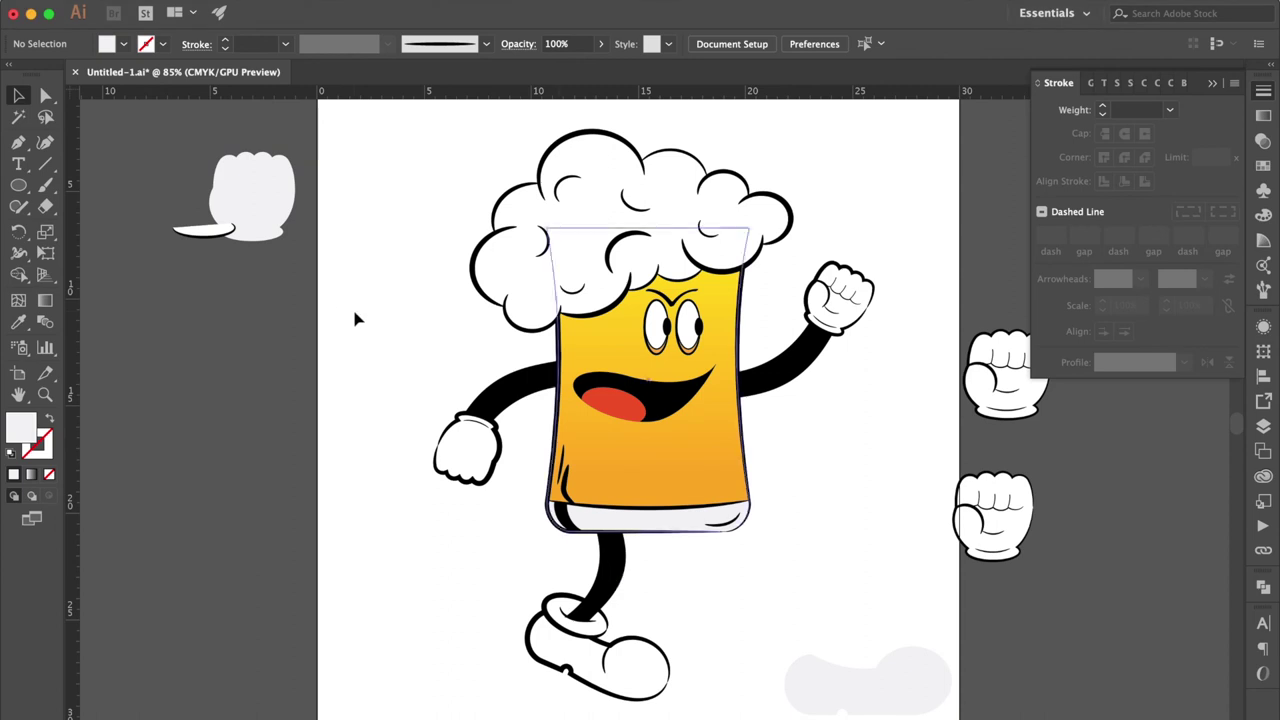
Step: Reshape the curve of the leg's left edge at its middle anchor with the Pen tool
left_click(18, 142)
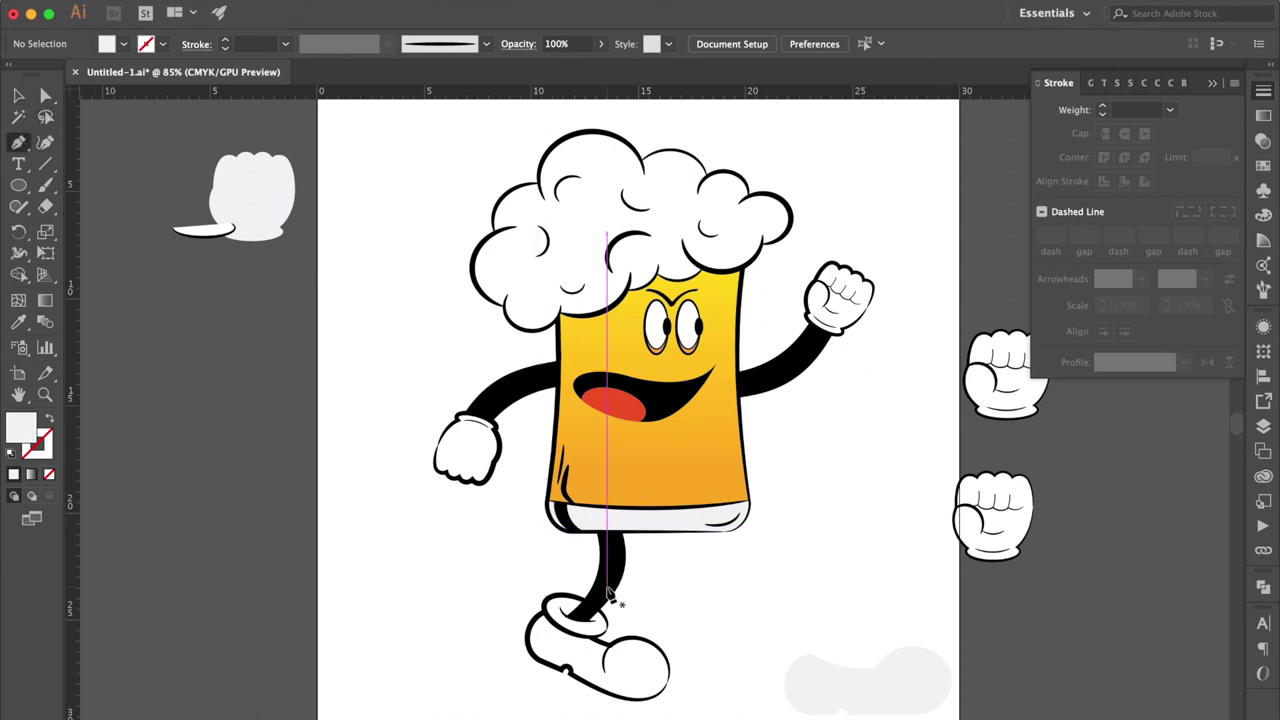
key("ctrl+1")
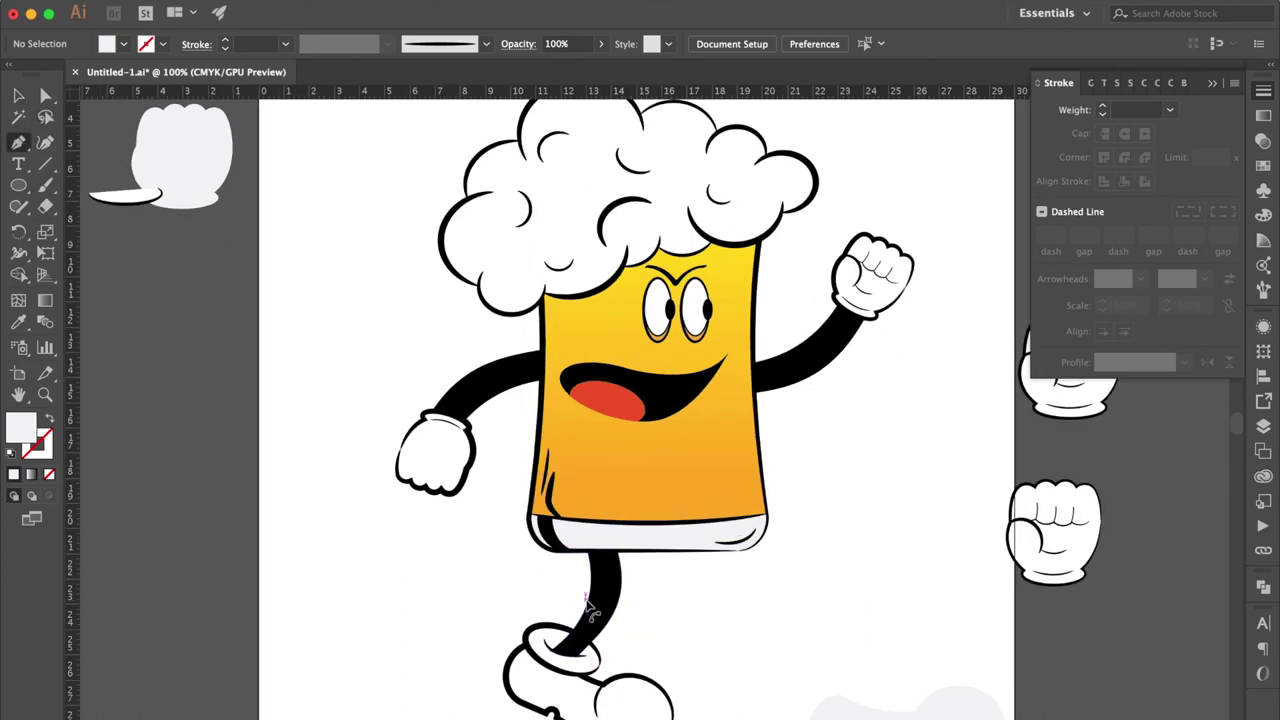
left_click_drag(590, 604, 580, 600)
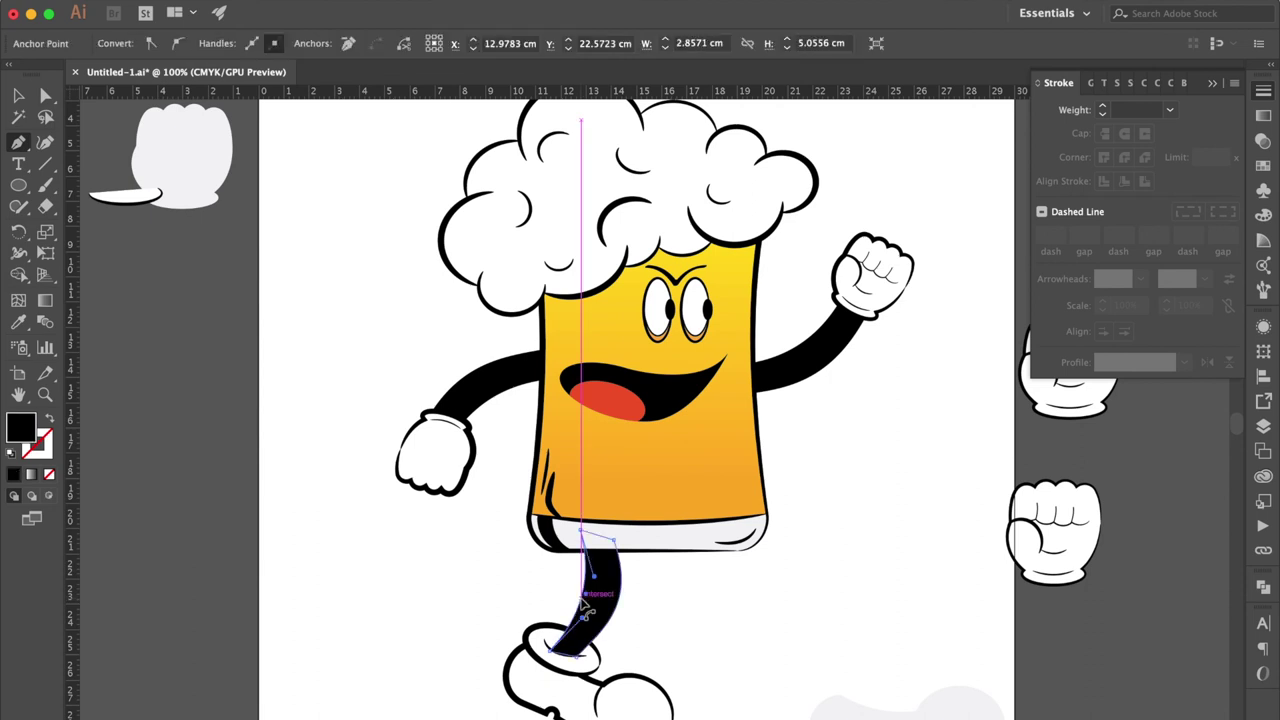
left_click(18, 95)
scroll(211, 383, "down", 3)
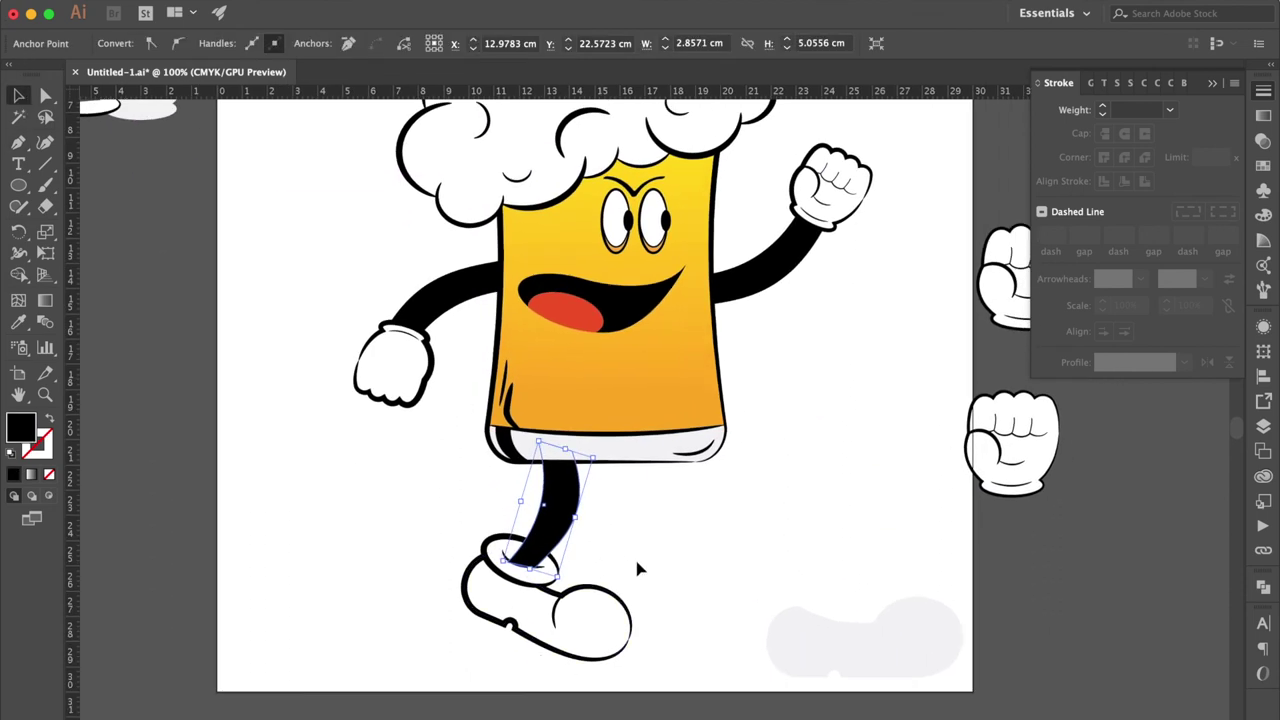
left_click(663, 540)
Step: Move the grey shoe silhouette off the artboard, scale the leg and shoe down slightly together, and shift the shoe slightly down
left_click_drag(820, 643, 1100, 626)
left_click_drag(614, 530, 451, 657)
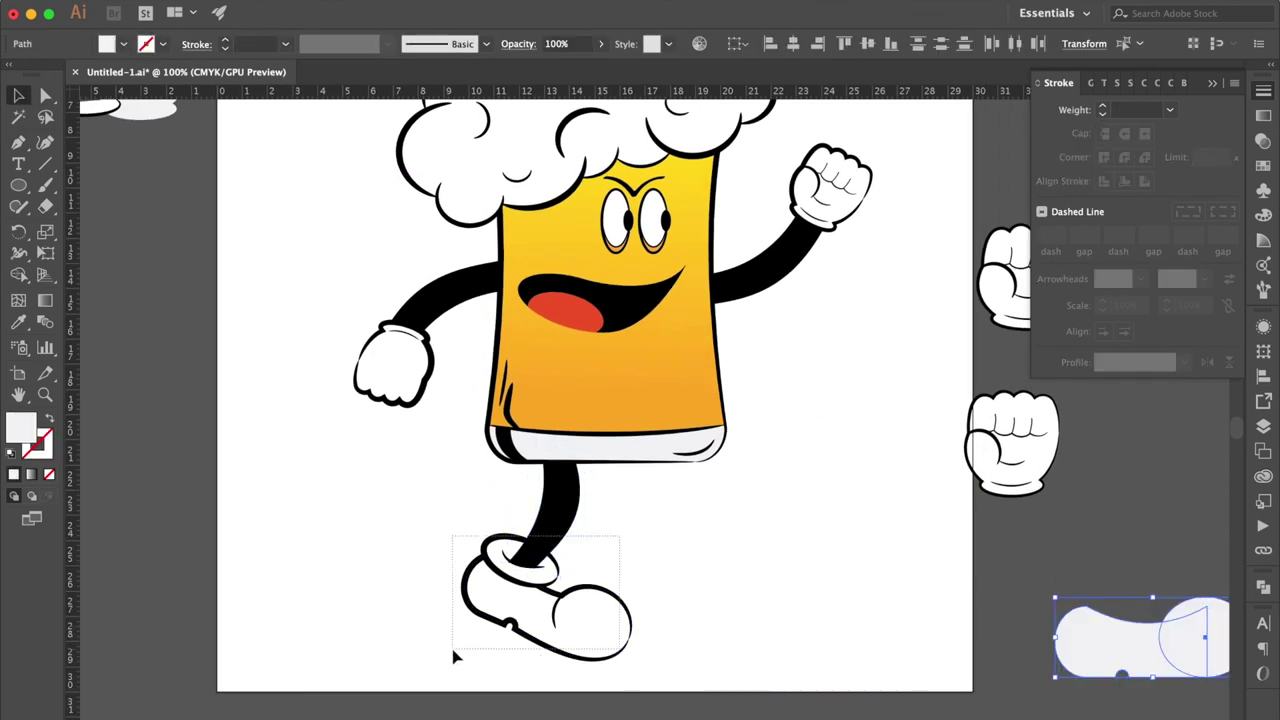
key("v")
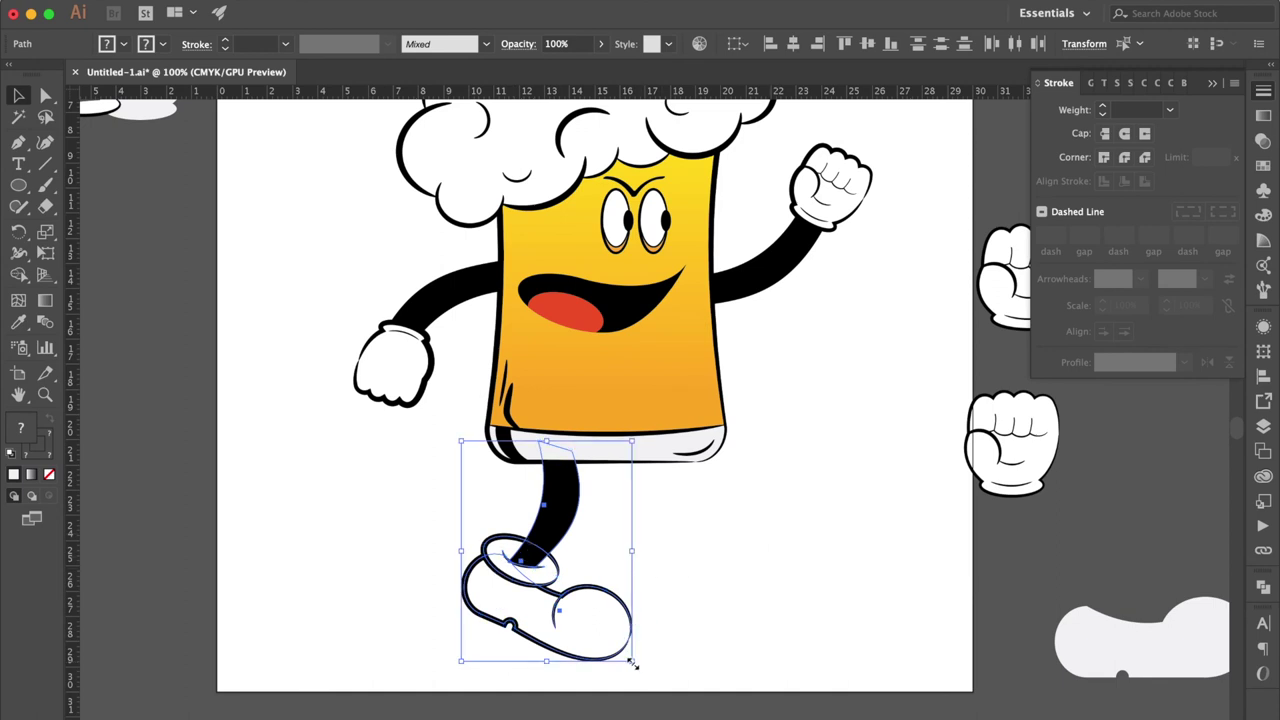
left_click_drag(632, 662, 618, 643)
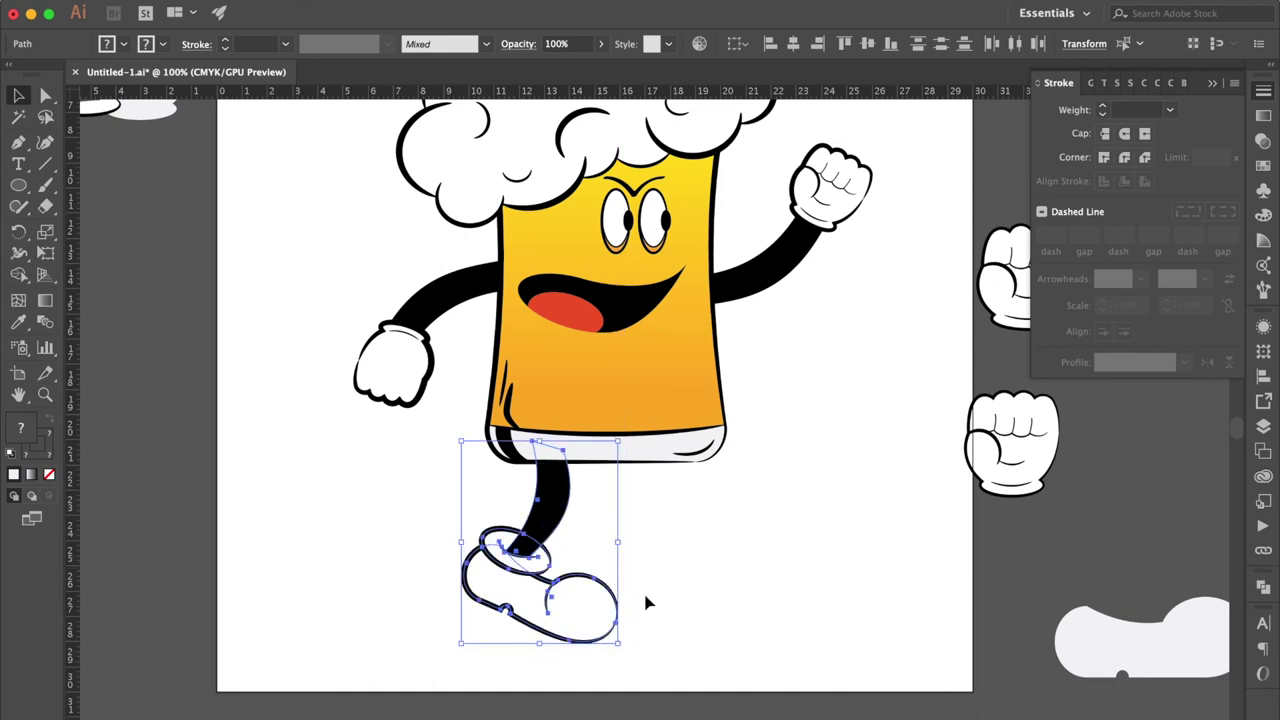
left_click_drag(545, 513, 547, 518)
left_click(648, 551)
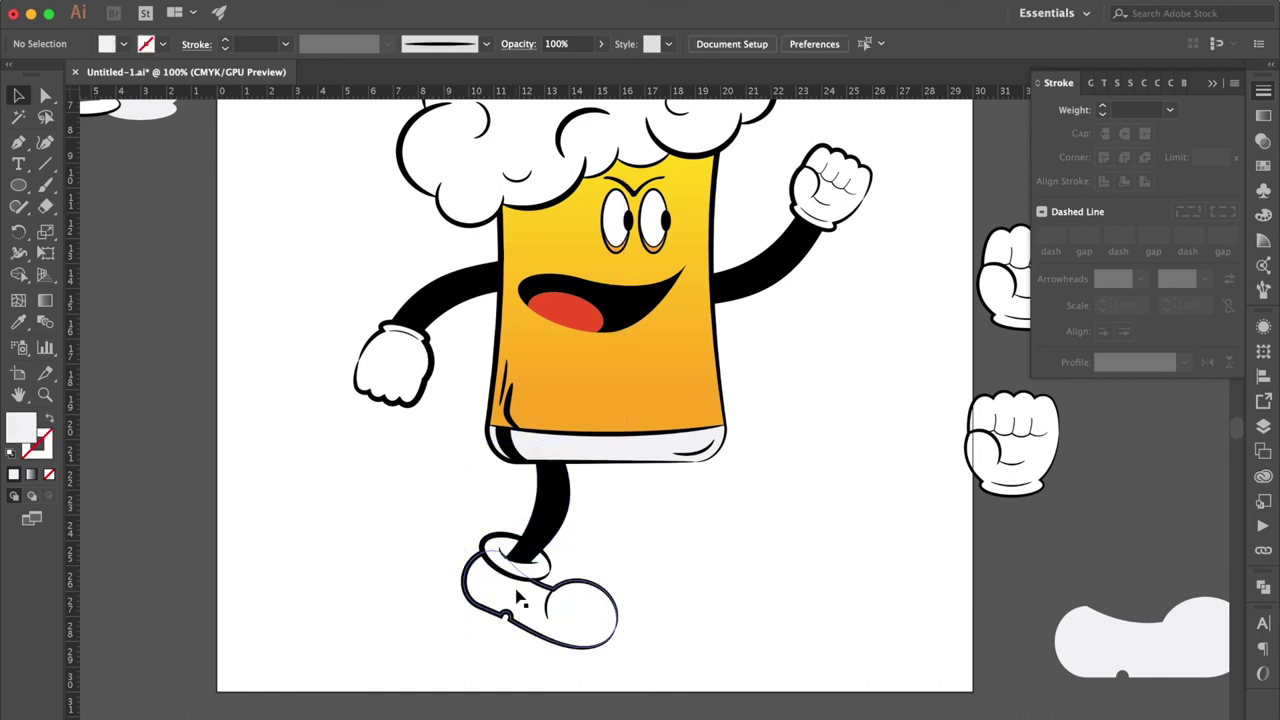
Step: Select the shoe without the leg and adjust its proportions, making it slightly taller and narrower
left_click_drag(604, 670, 510, 600)
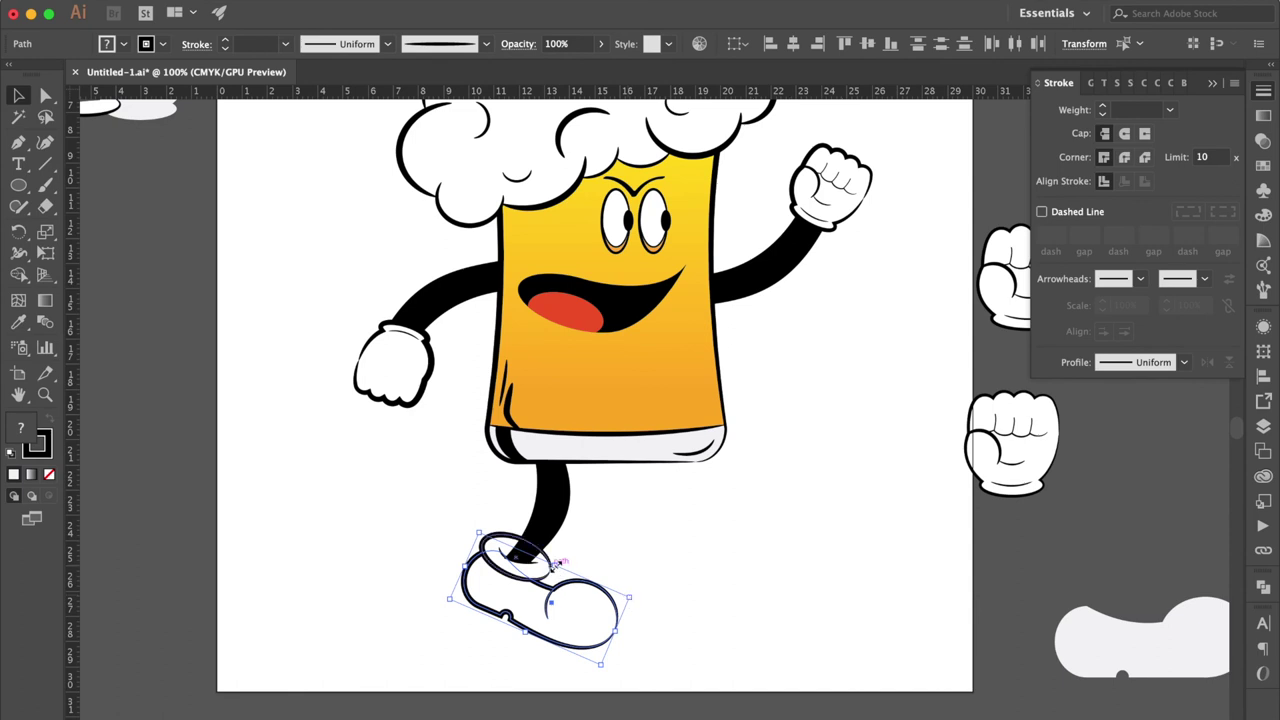
left_click_drag(555, 564, 556, 559)
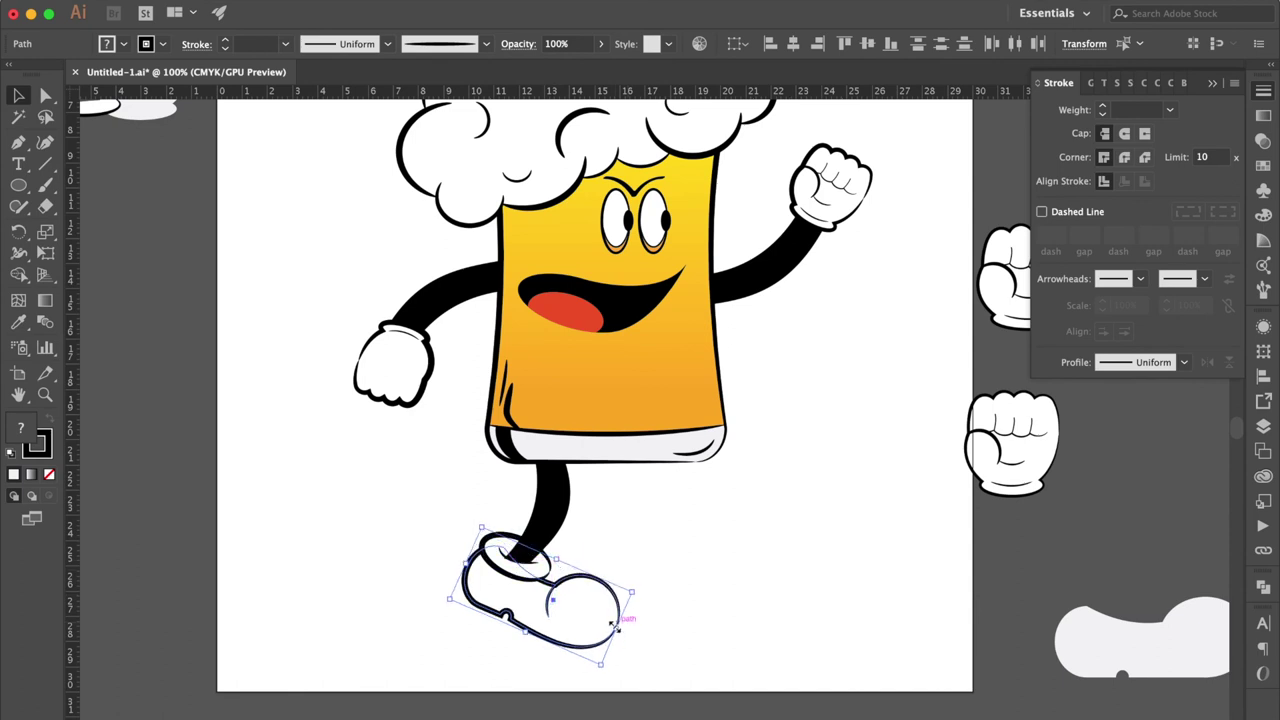
left_click_drag(615, 628, 612, 632)
left_click(679, 628)
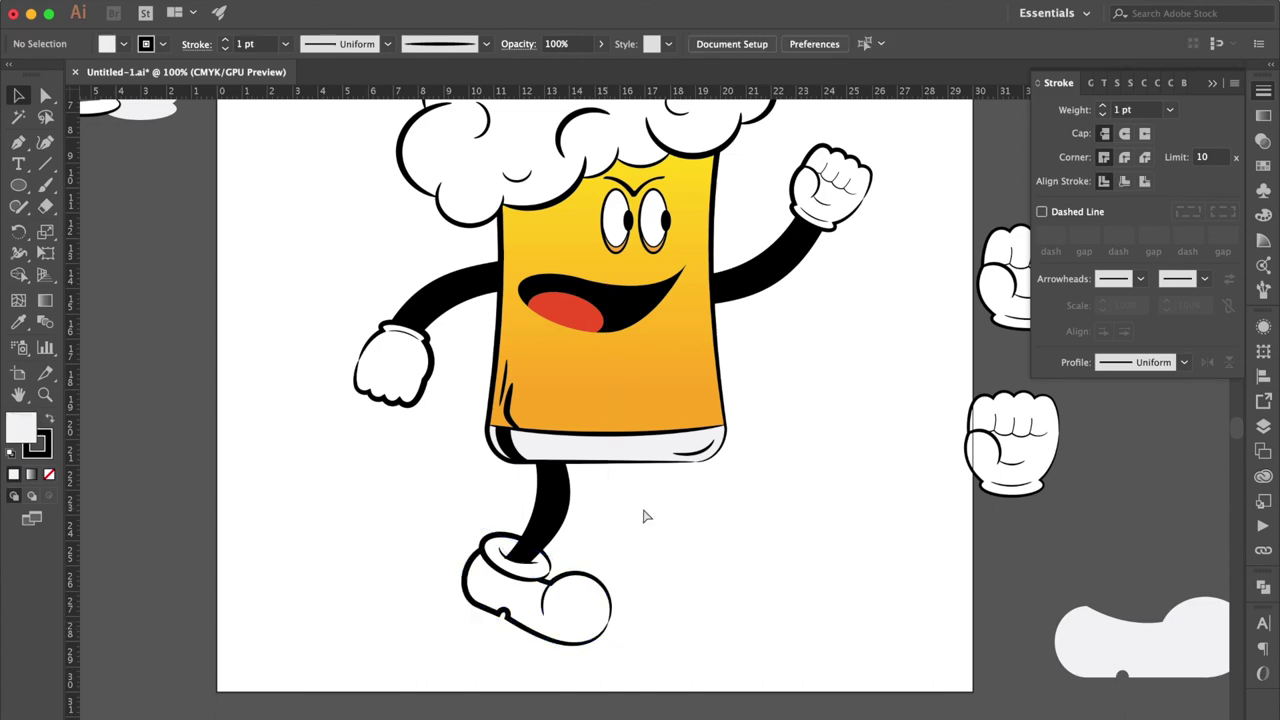
scroll(643, 514, "up", 3)
left_click(438, 641)
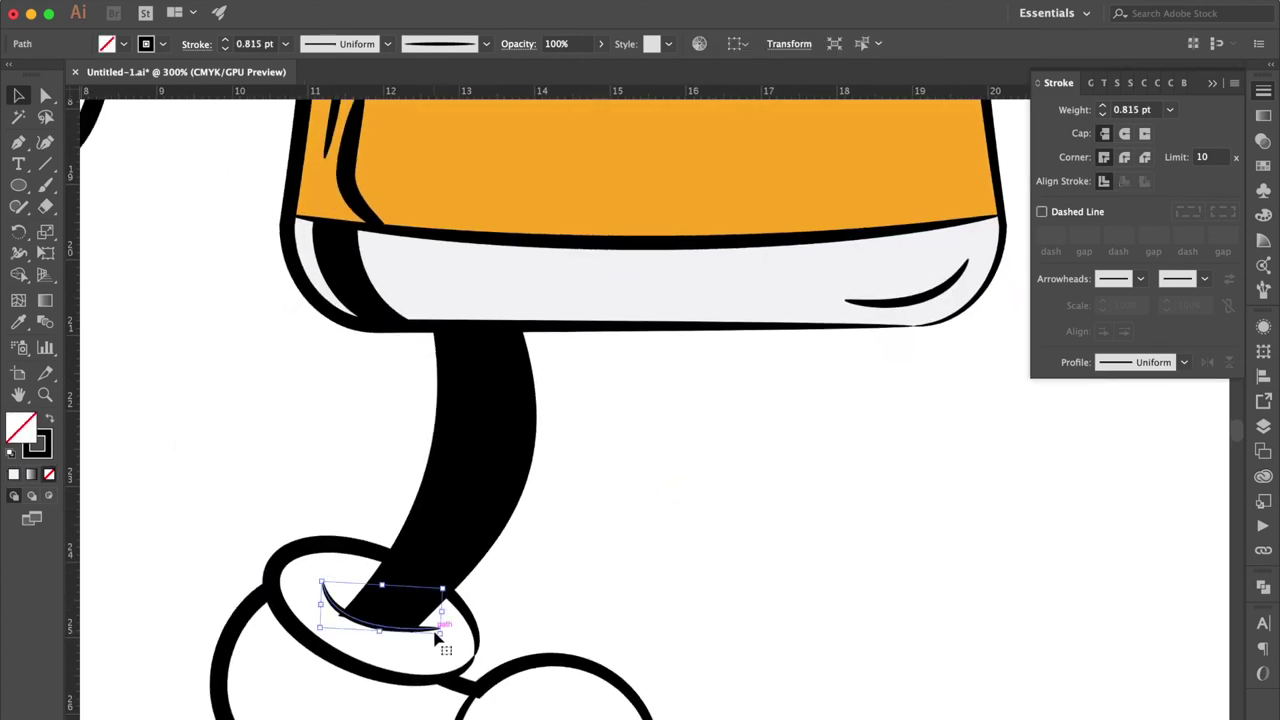
key("super+minus")
key("super+minus")
left_click(495, 445)
Step: Duplicate the leg and shoe beneath the mug's right side, rotate the copy slightly counterclockwise, and place it behind the mug
left_click_drag(309, 425, 675, 560)
left_click(516, 588)
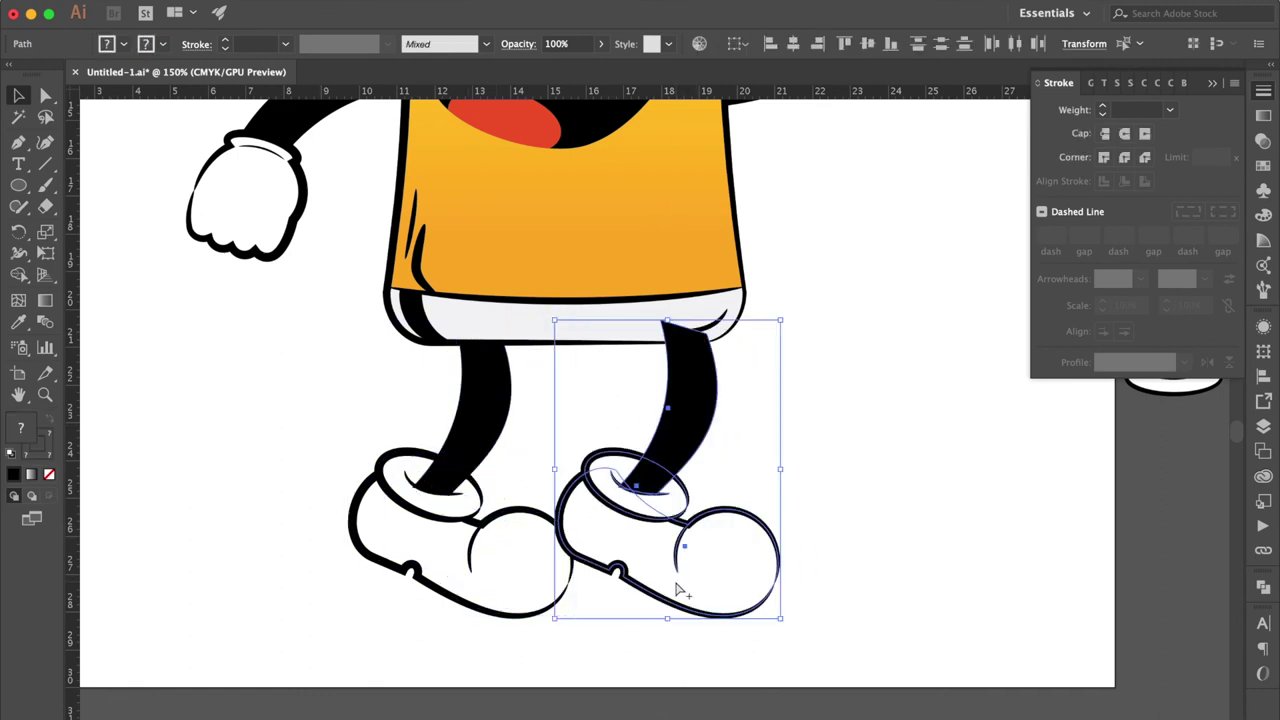
left_click_drag(790, 469, 789, 443)
left_click(789, 443)
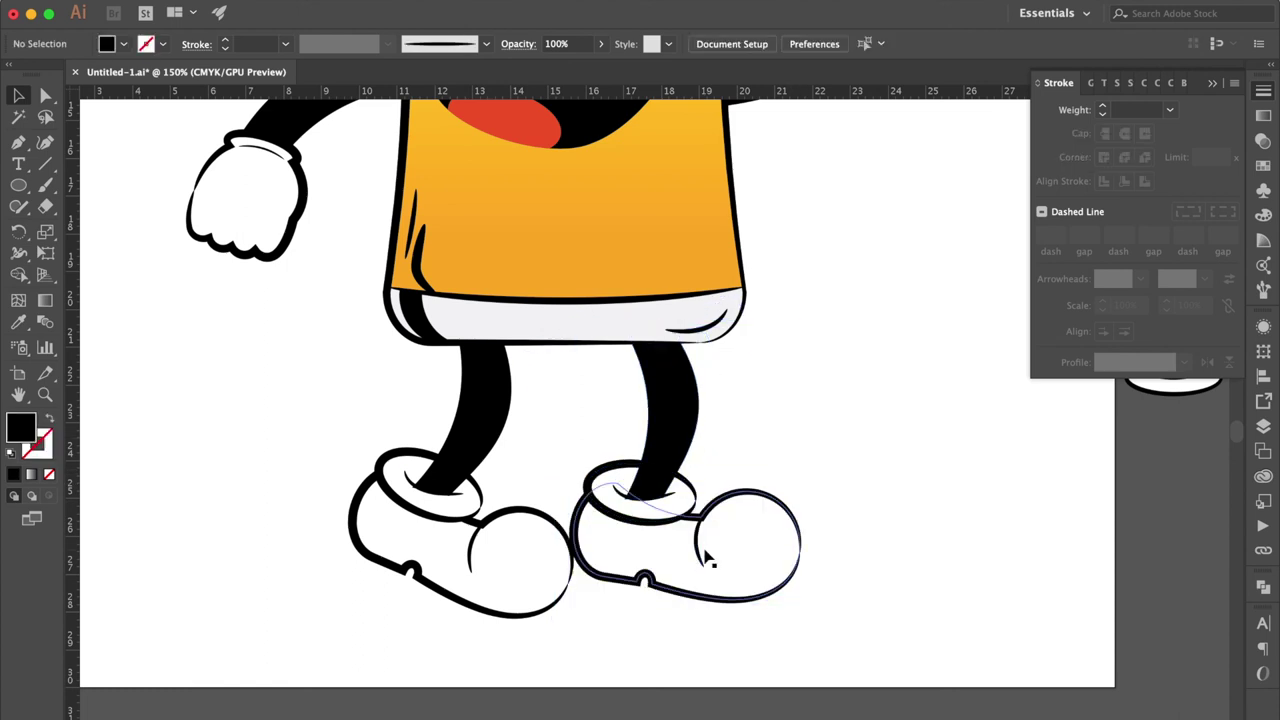
Step: Check the stroke settings of the toe crease and cuff lines on both shoes
left_click(701, 549)
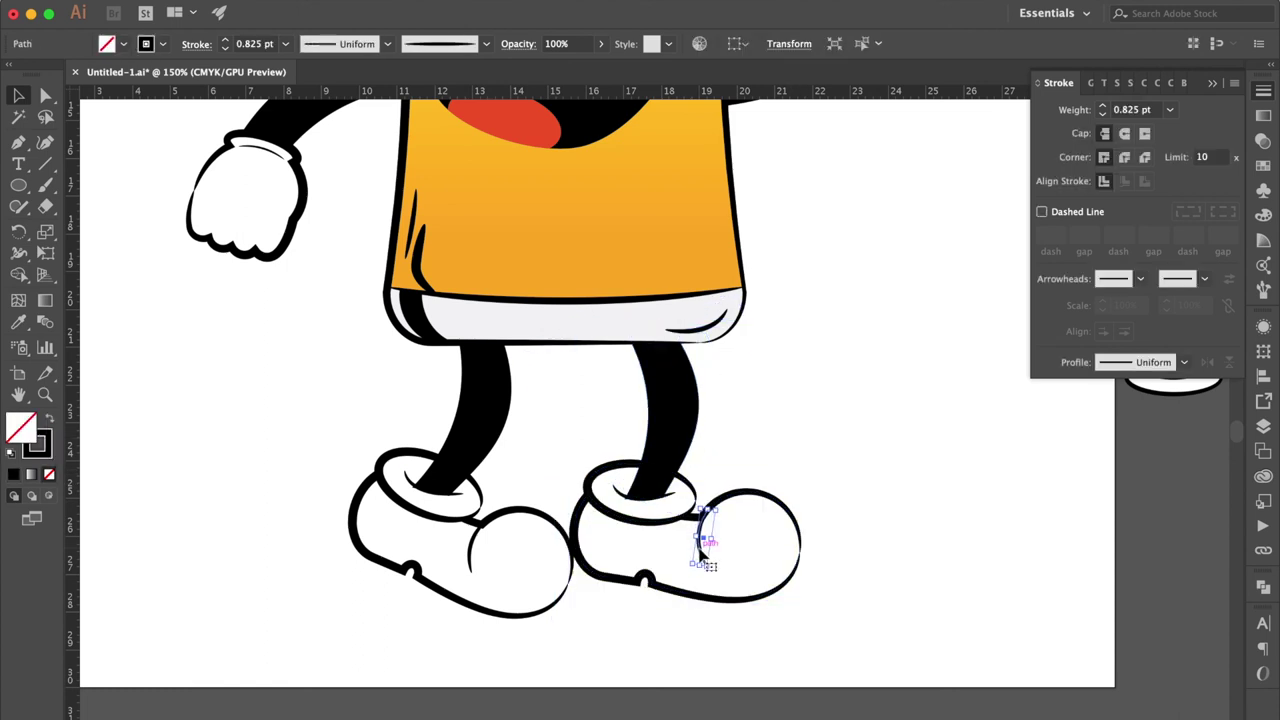
left_click(405, 628)
left_click(474, 565)
left_click(597, 398)
left_click(460, 500)
left_click(634, 488)
left_click(888, 403)
Step: Delete the spare fist, hand and shoe shapes lying around the outside of the artboard
key("super+minus")
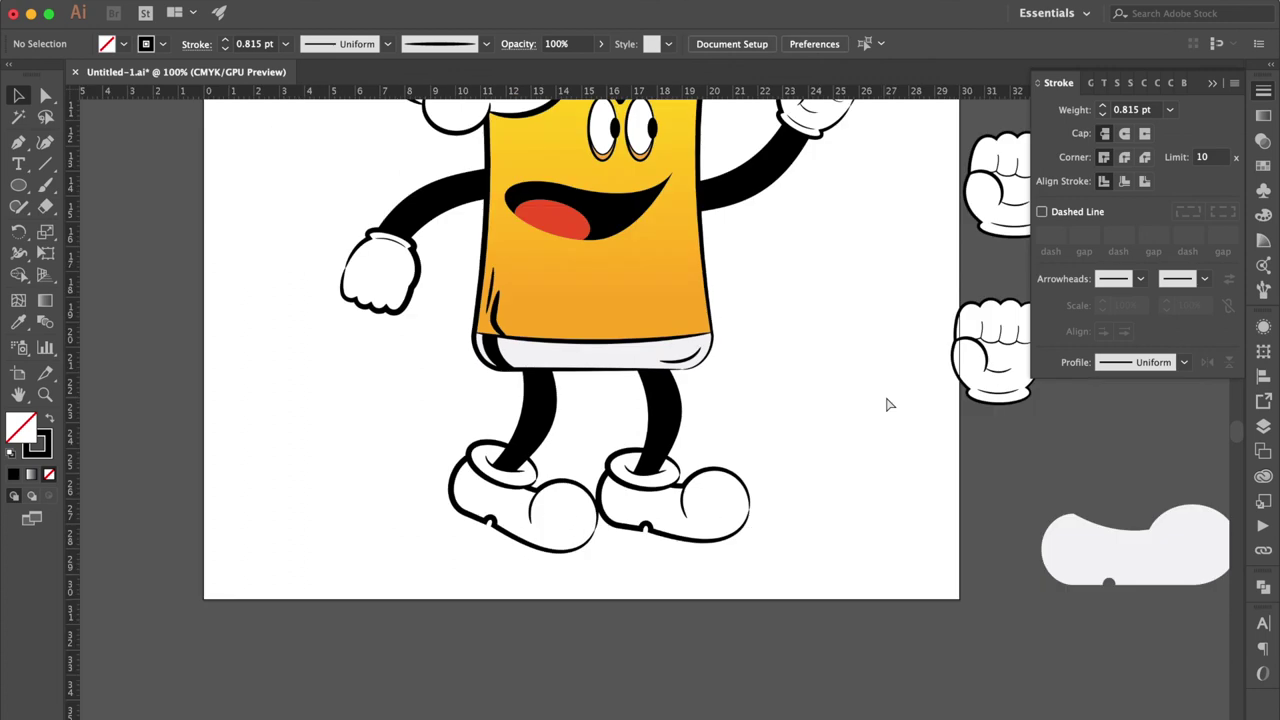
key("super+0")
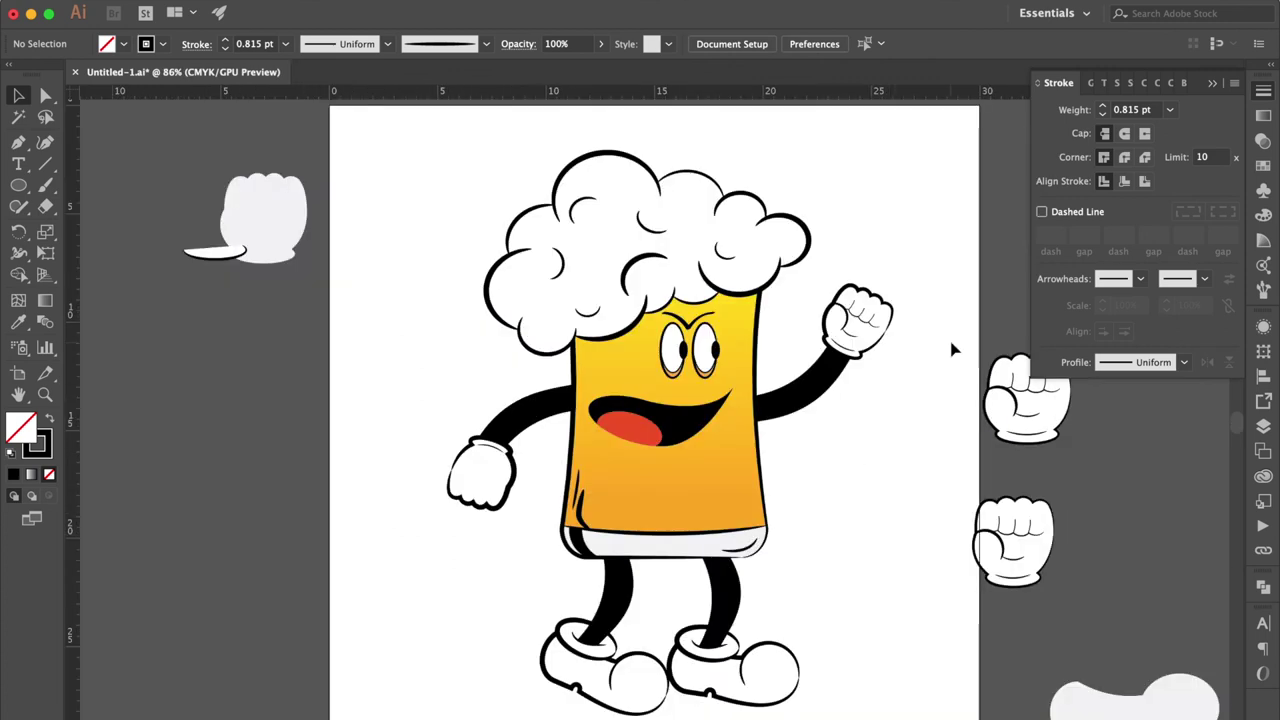
key("super+minus")
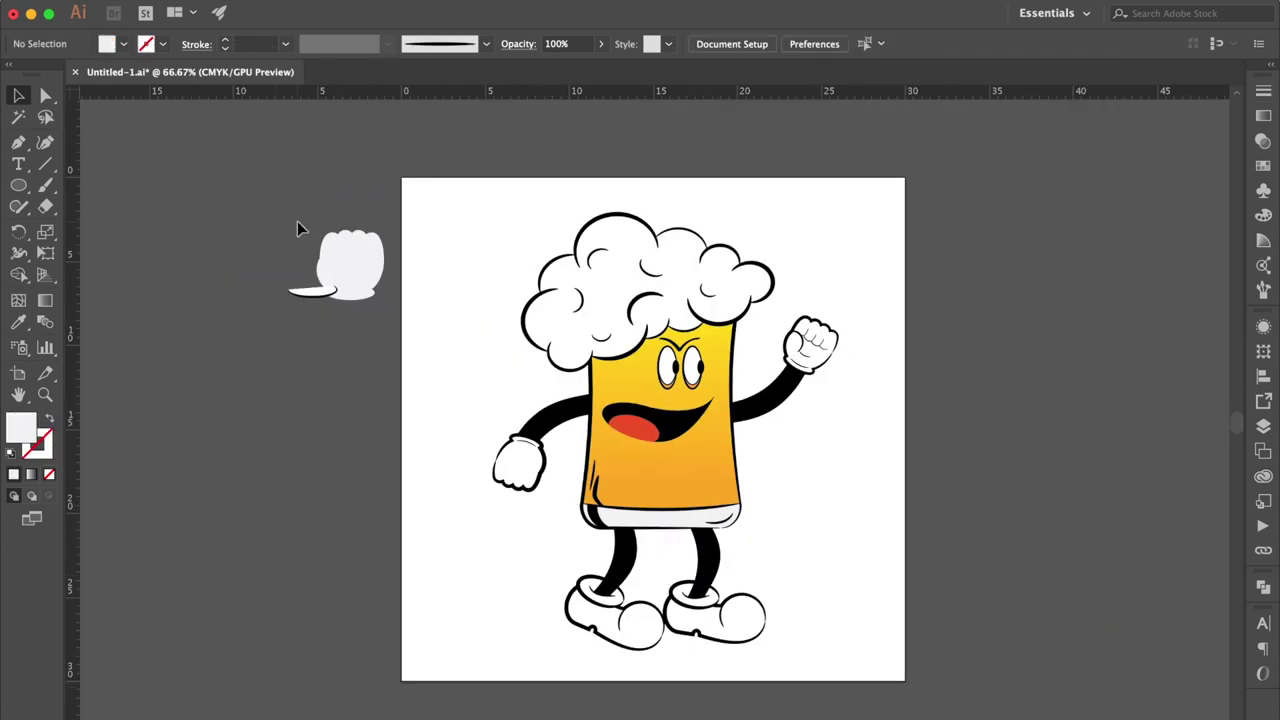
key("super+z")
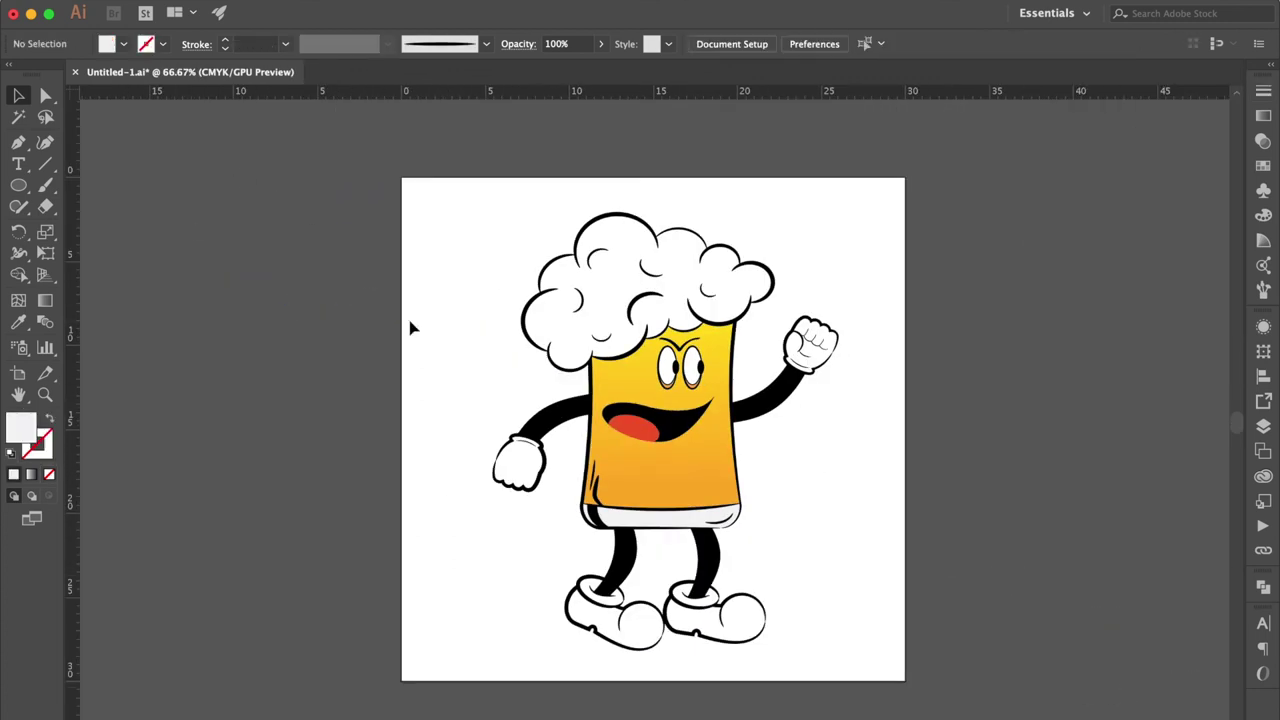
Step: Create a new layer named BG, place it beneath Layer 1, and lock Layer 1
left_click(1262, 426)
left_click(1236, 318)
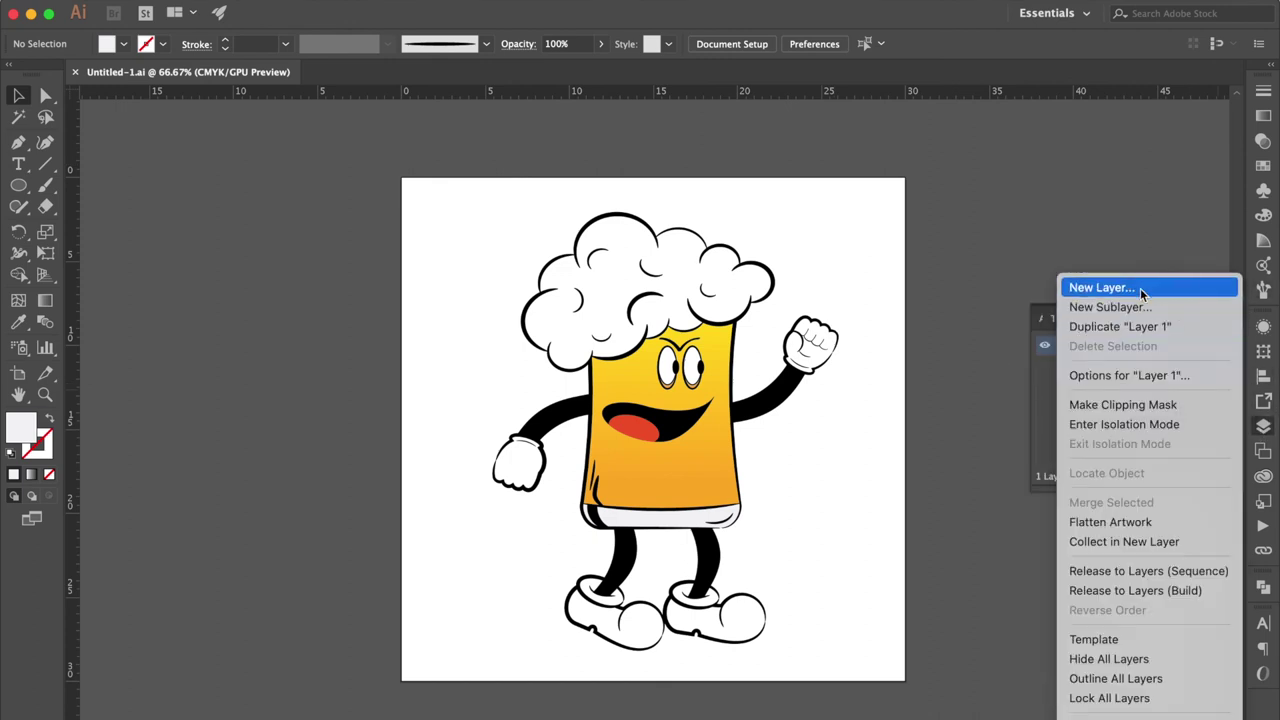
left_click(1143, 286)
type("BG")
key("Return")
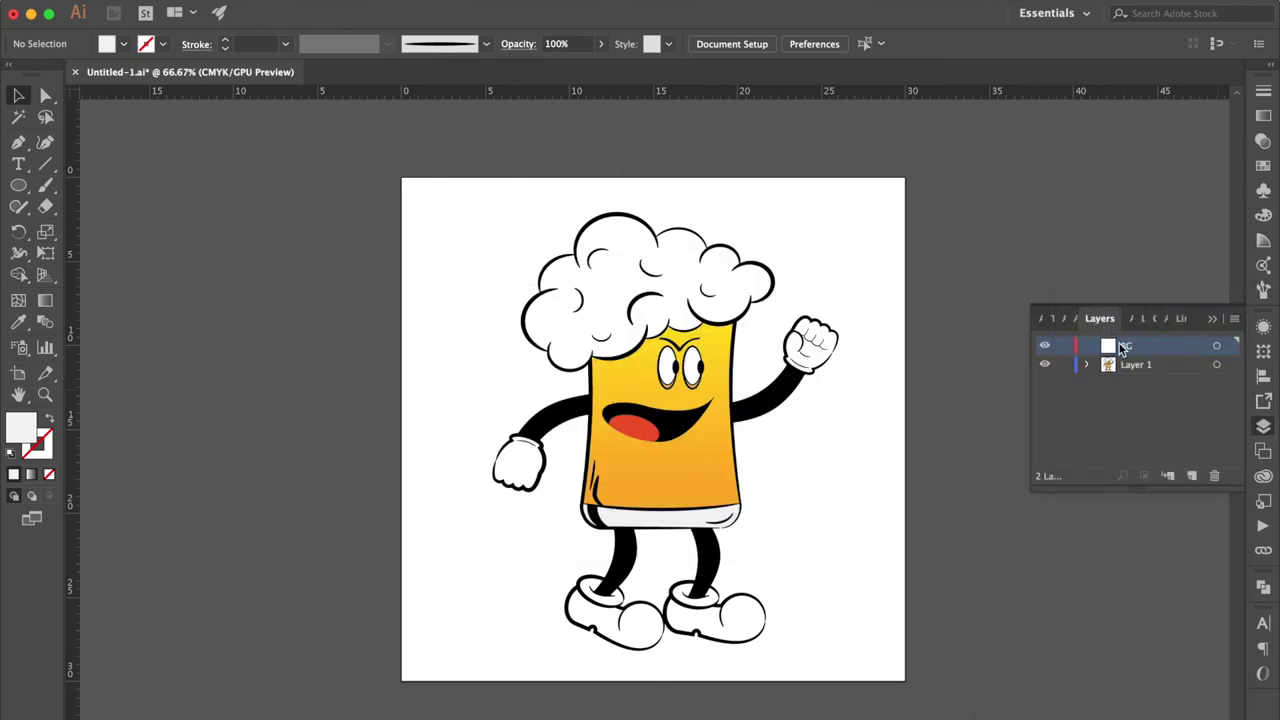
left_click_drag(1138, 347, 1136, 376)
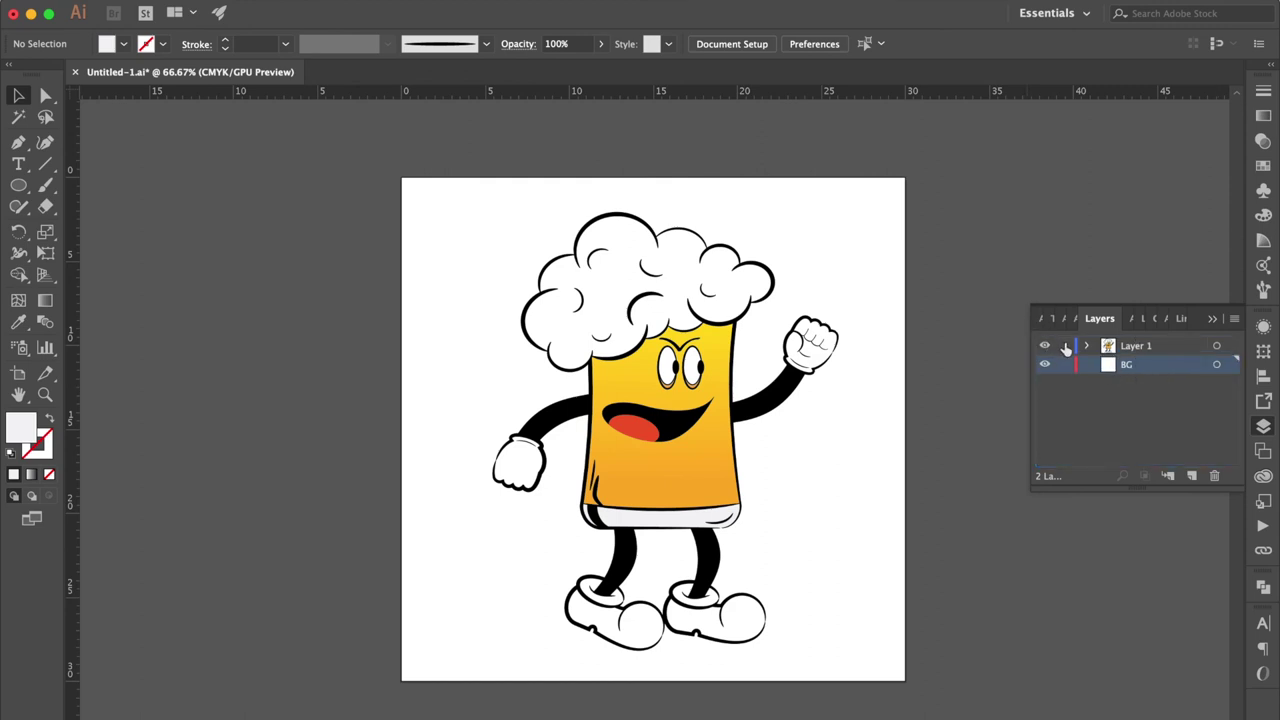
Step: Draw a background square about 30.6 cm wide, slightly larger than the artboard, and fill it with yellow
left_click_drag(18, 185, 100, 185)
left_click_drag(400, 178, 911, 685)
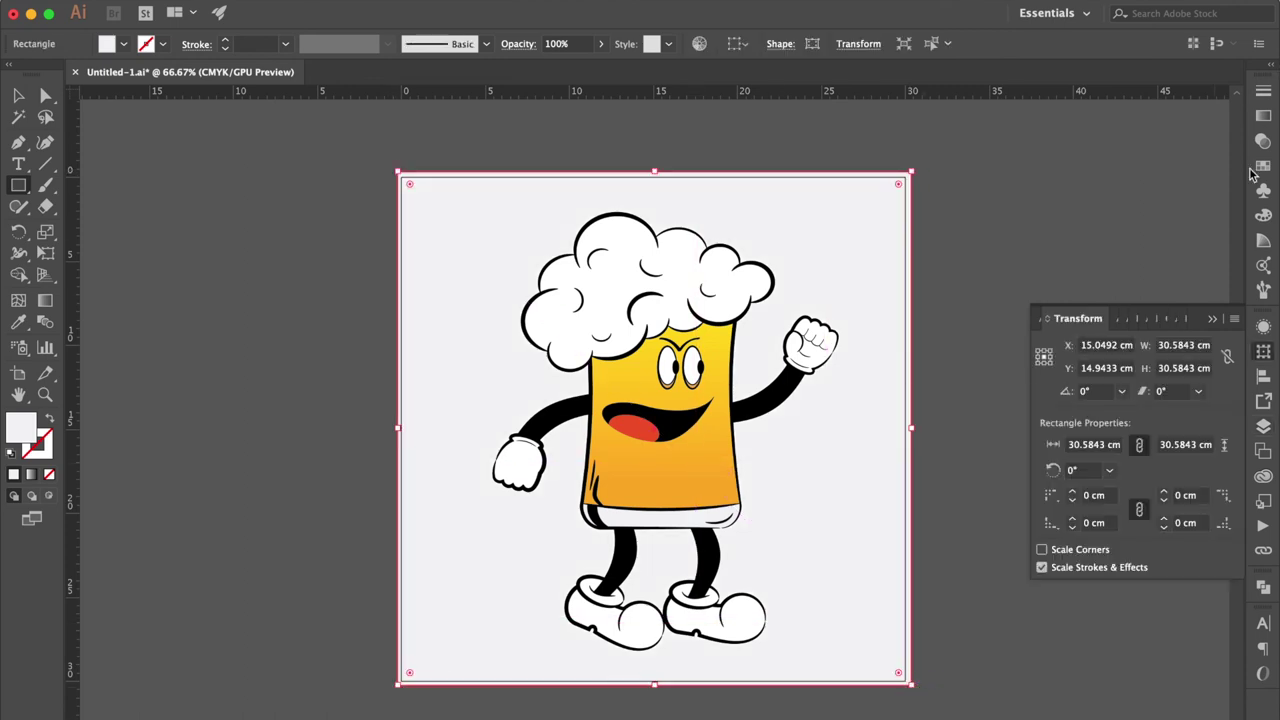
left_click(1262, 168)
left_click(1080, 205)
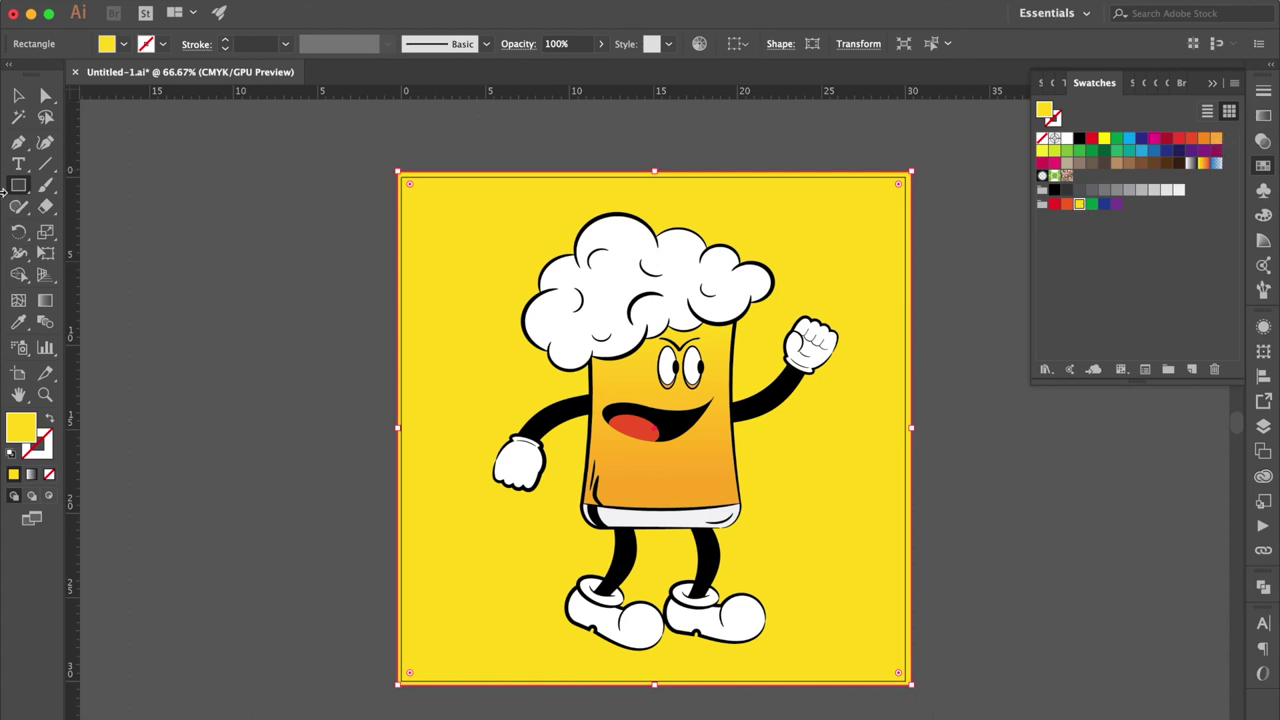
Step: Copy the yellow square in place and fill the copy with a linear white-to-black gradient
left_click(19, 100)
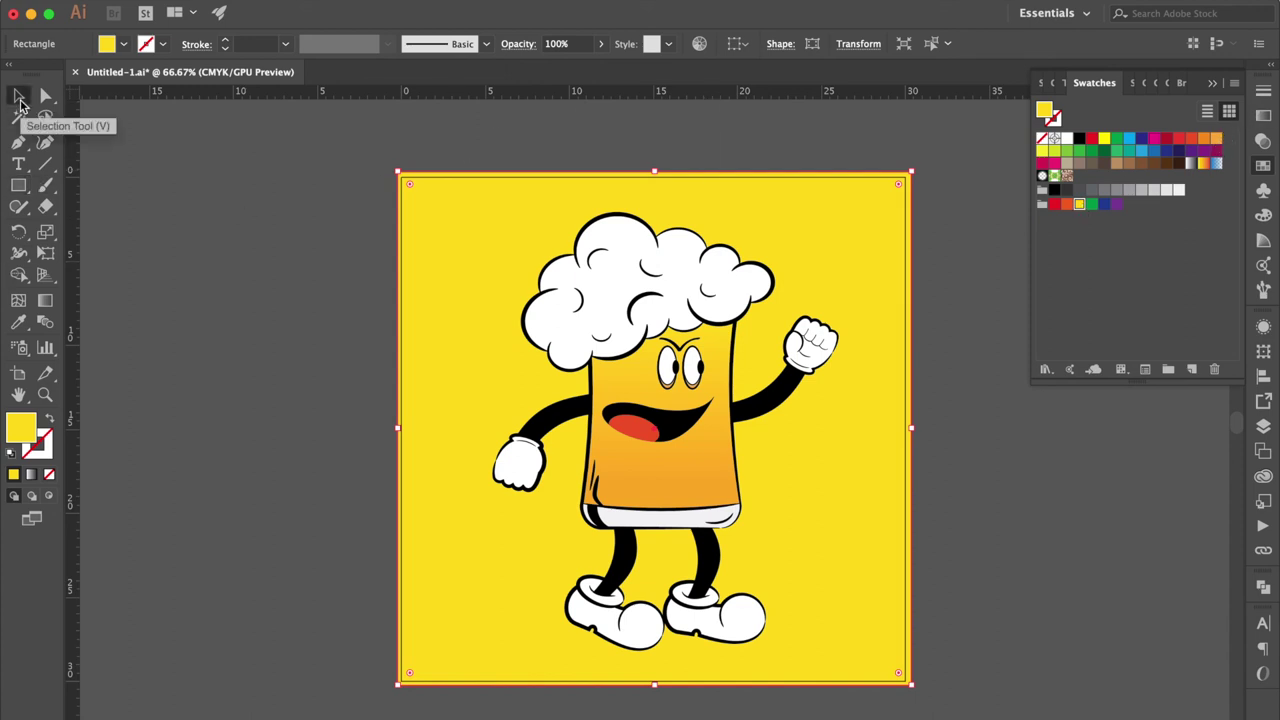
left_click(1263, 118)
left_click(1048, 122)
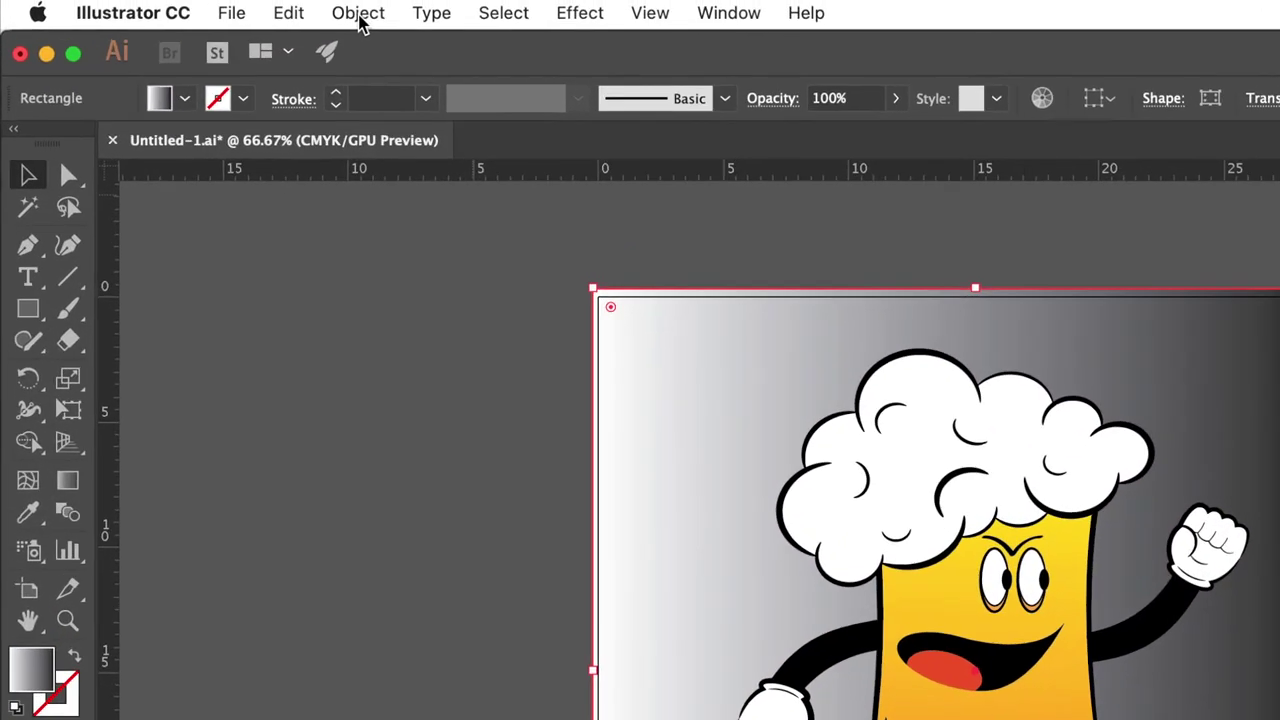
Step: Apply a Color Halftone effect to the gradient square with a 50-pixel maximum radius and all four channels at 200 degrees
left_click(517, 15)
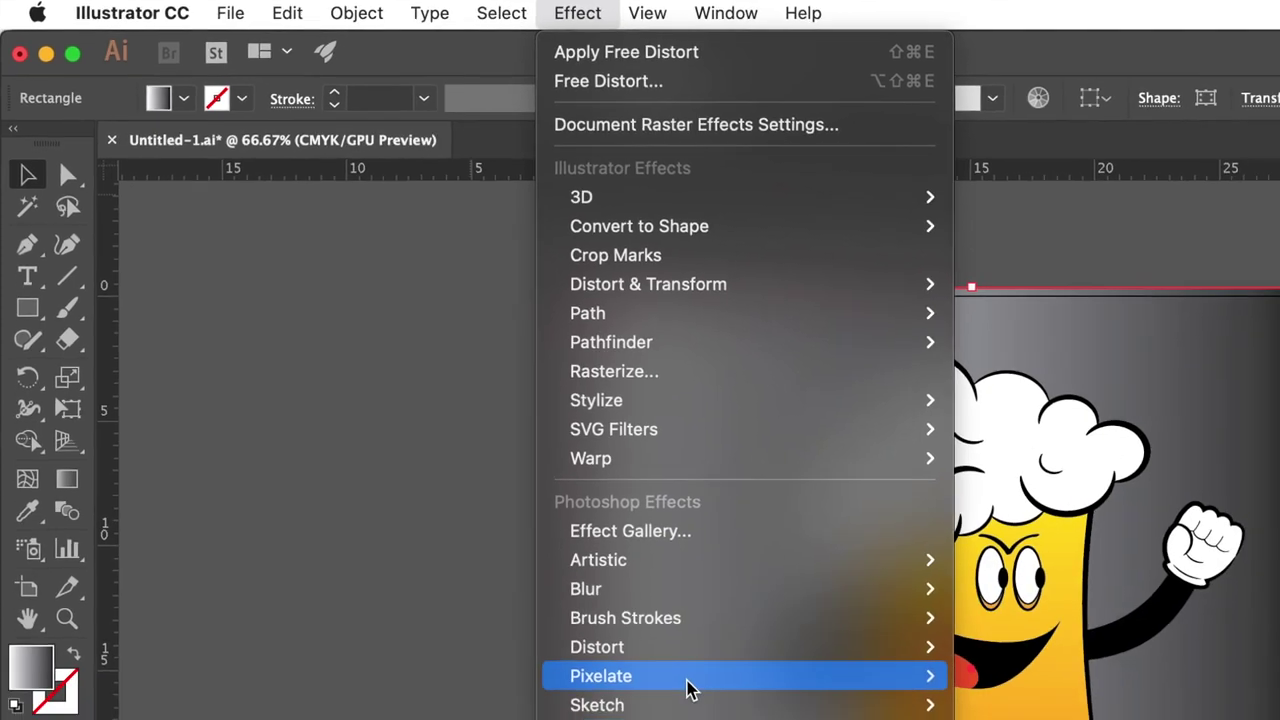
mouse_move(688, 686)
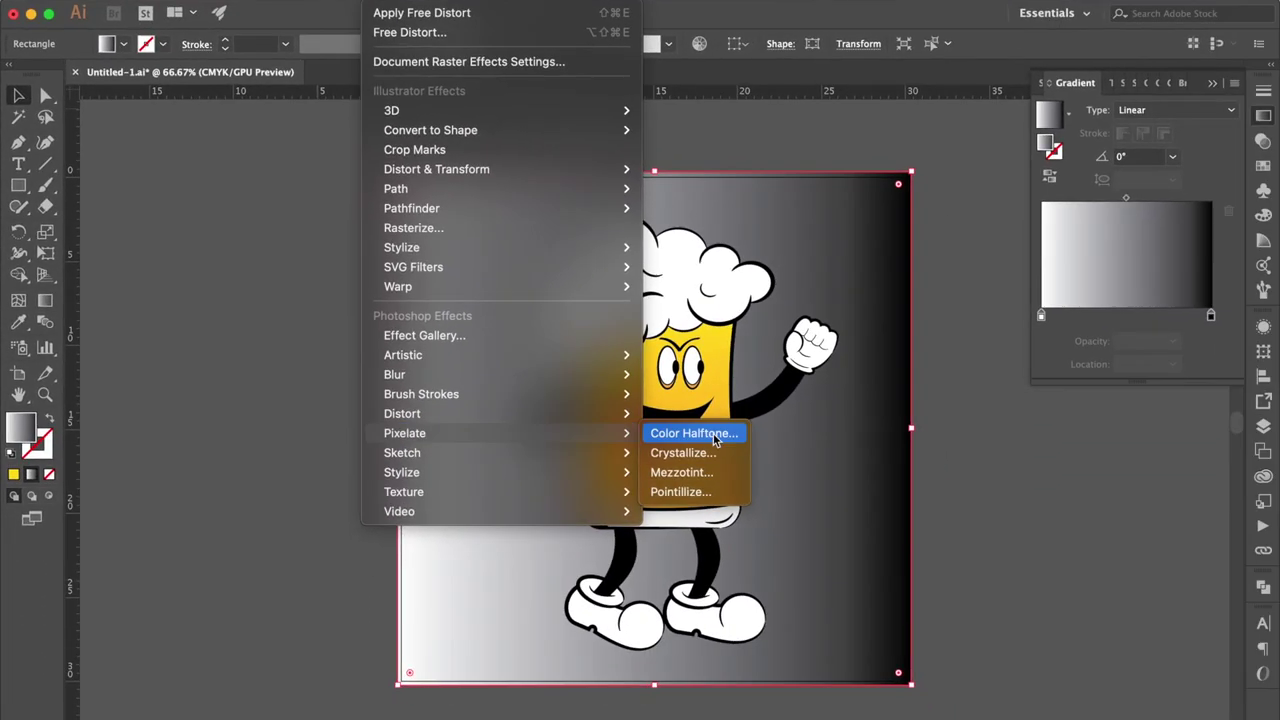
left_click(715, 437)
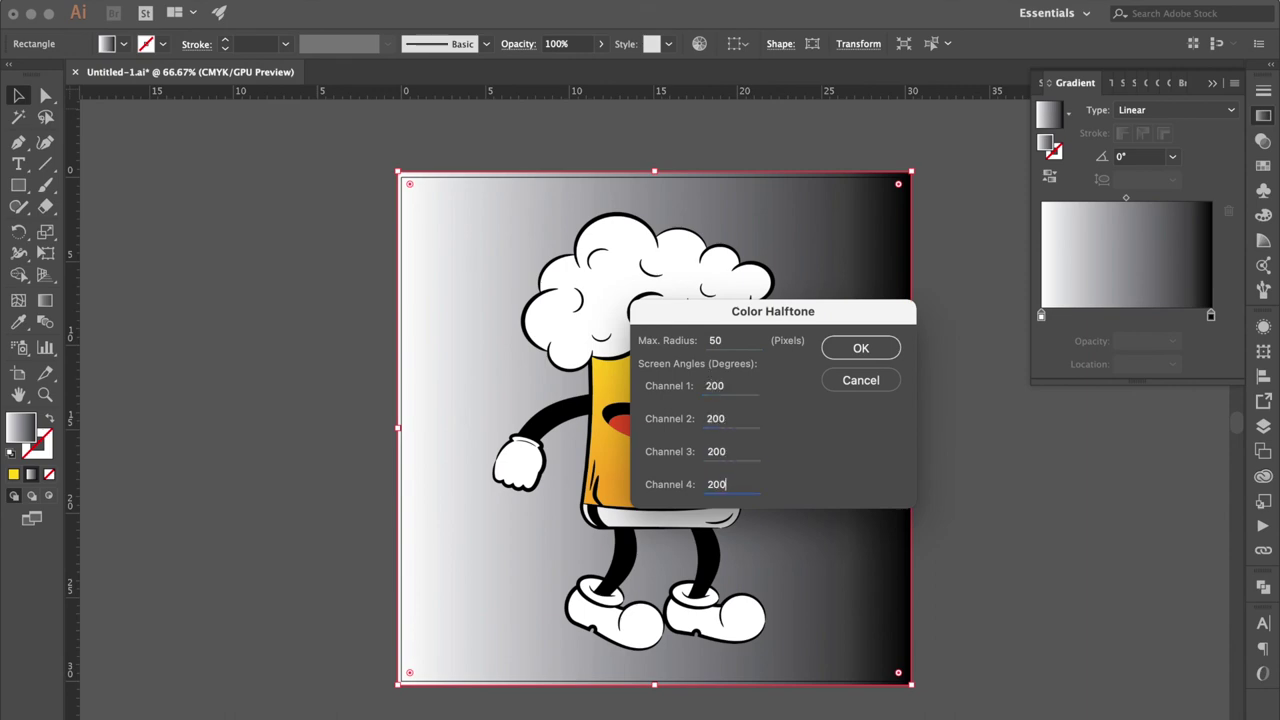
key("Return")
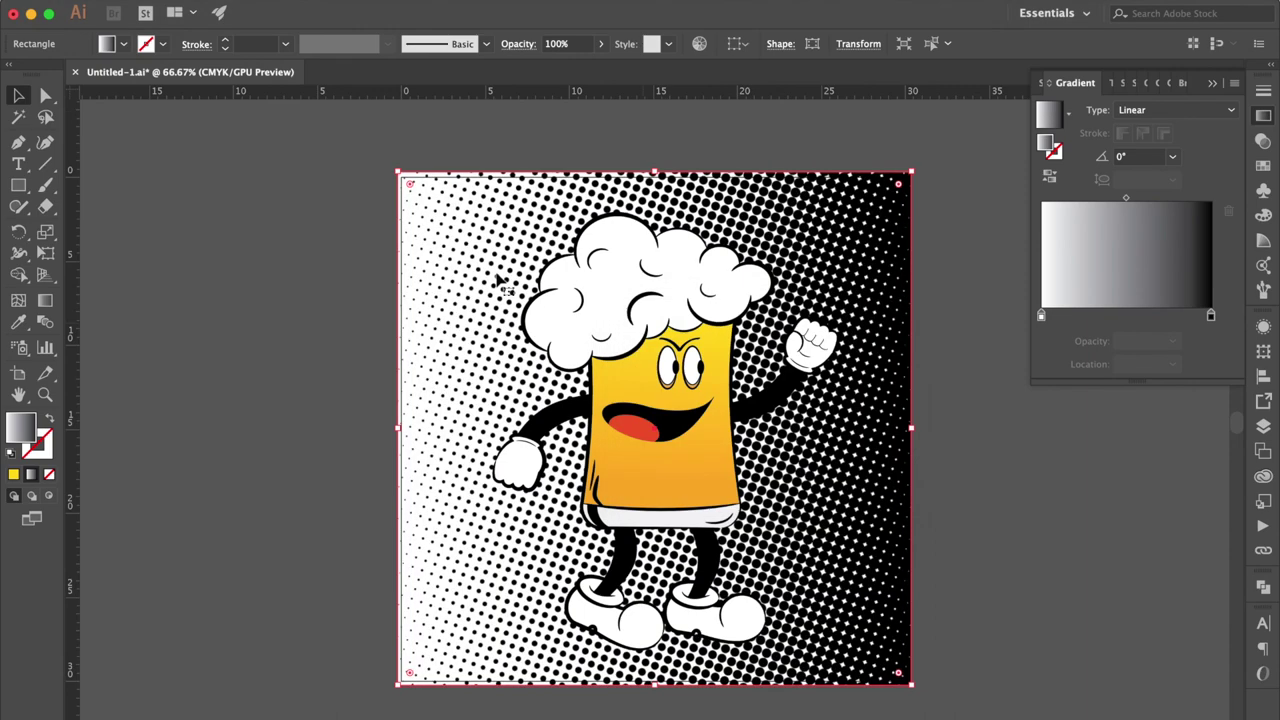
Step: Redirect the halftone gradient diagonally from the square's upper-left corner to its lower-right corner, at about -44.6°
left_click(55, 303)
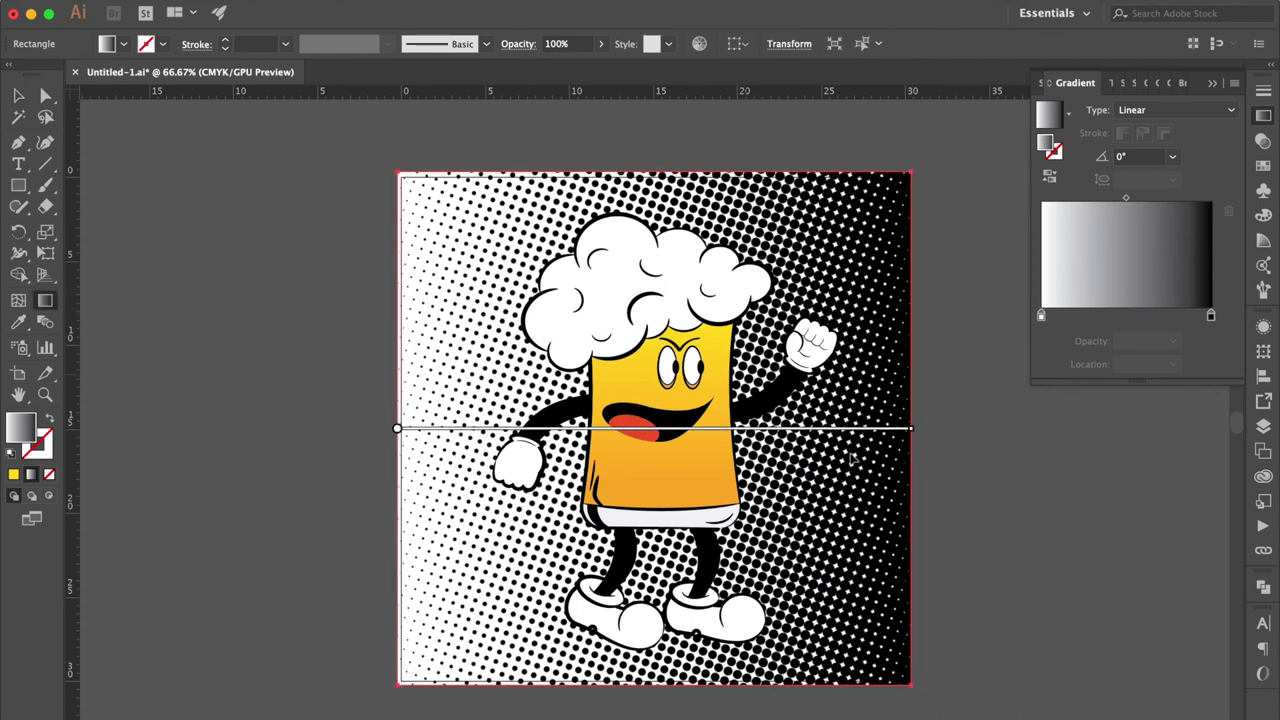
mouse_move(428, 208)
left_mouse_down()
mouse_move(935, 664)
mouse_move(912, 688)
left_mouse_up()
left_click_drag(428, 208, 407, 183)
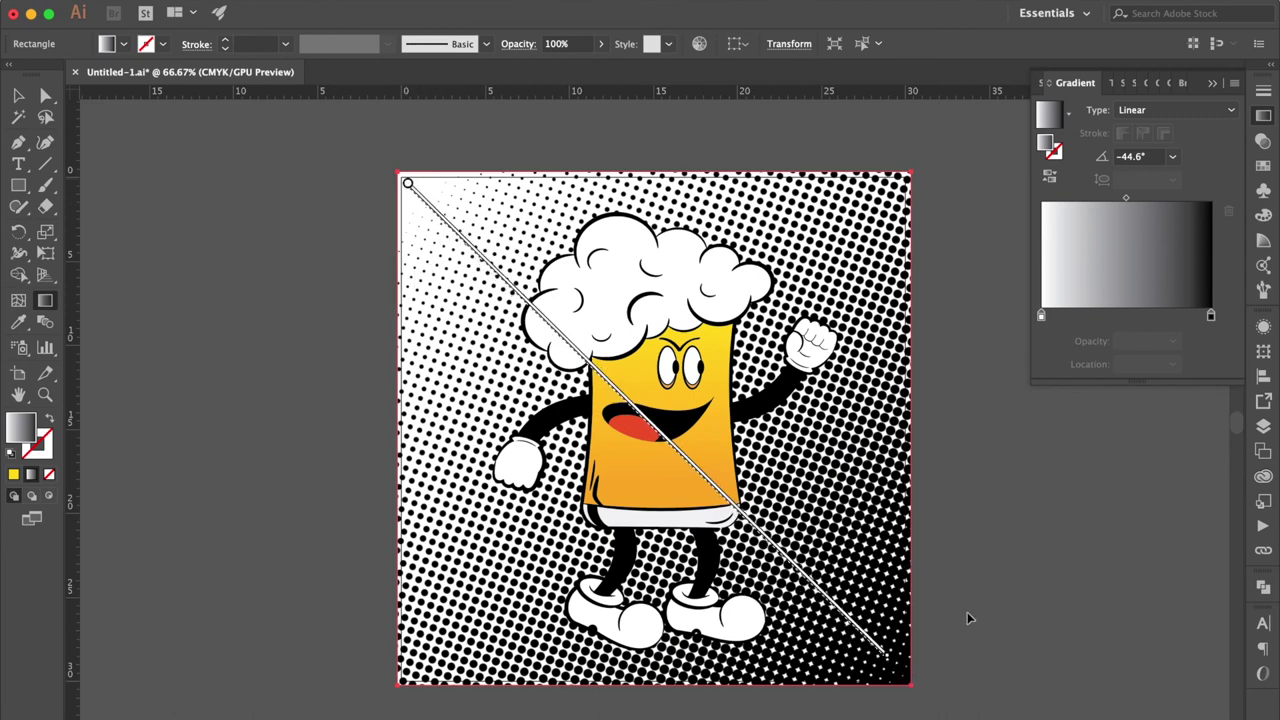
left_click_drag(885, 660, 903, 678)
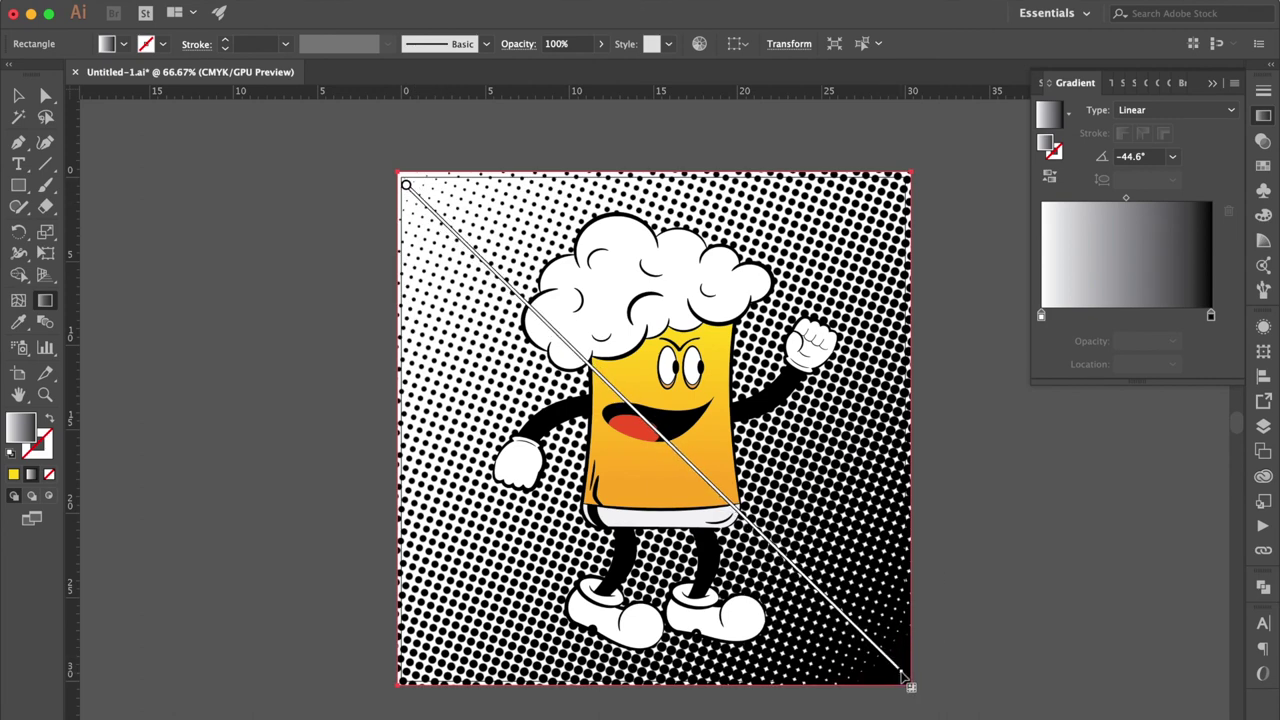
key("v")
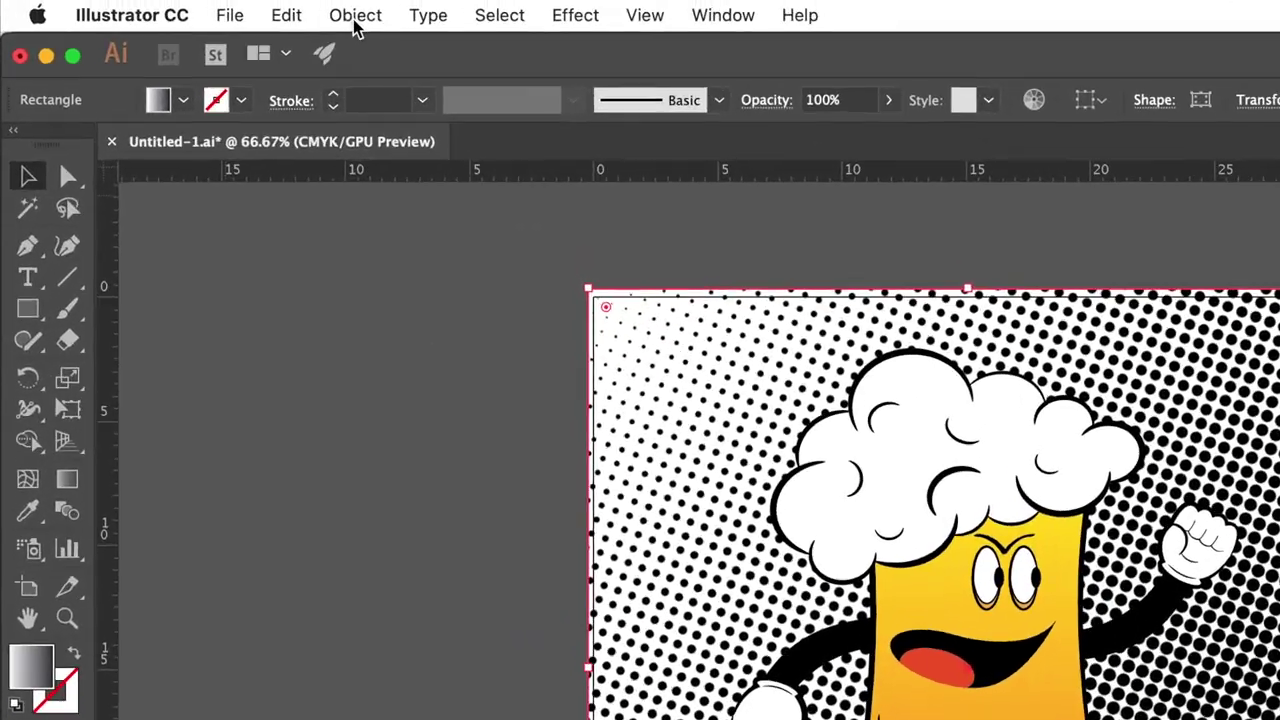
Step: Expand the halftone square's appearance, then convert it to vector shapes with Image Trace's Make and Expand
left_click(354, 20)
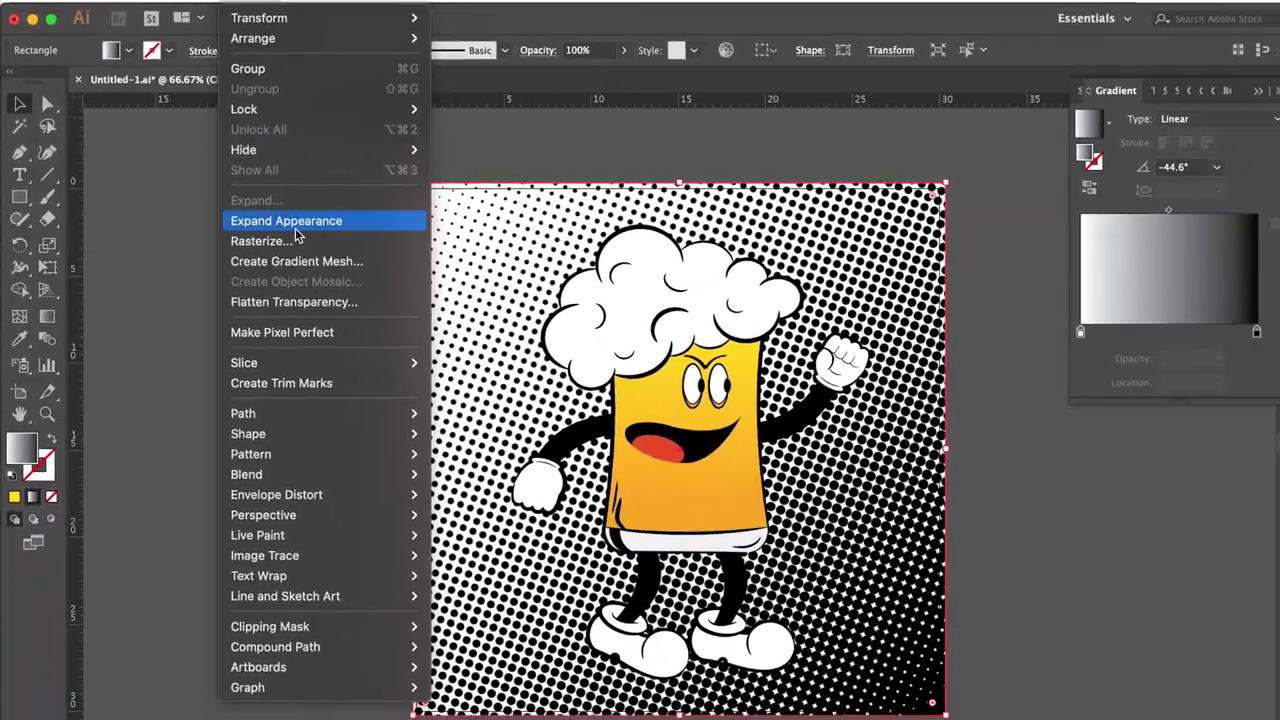
left_click(340, 268)
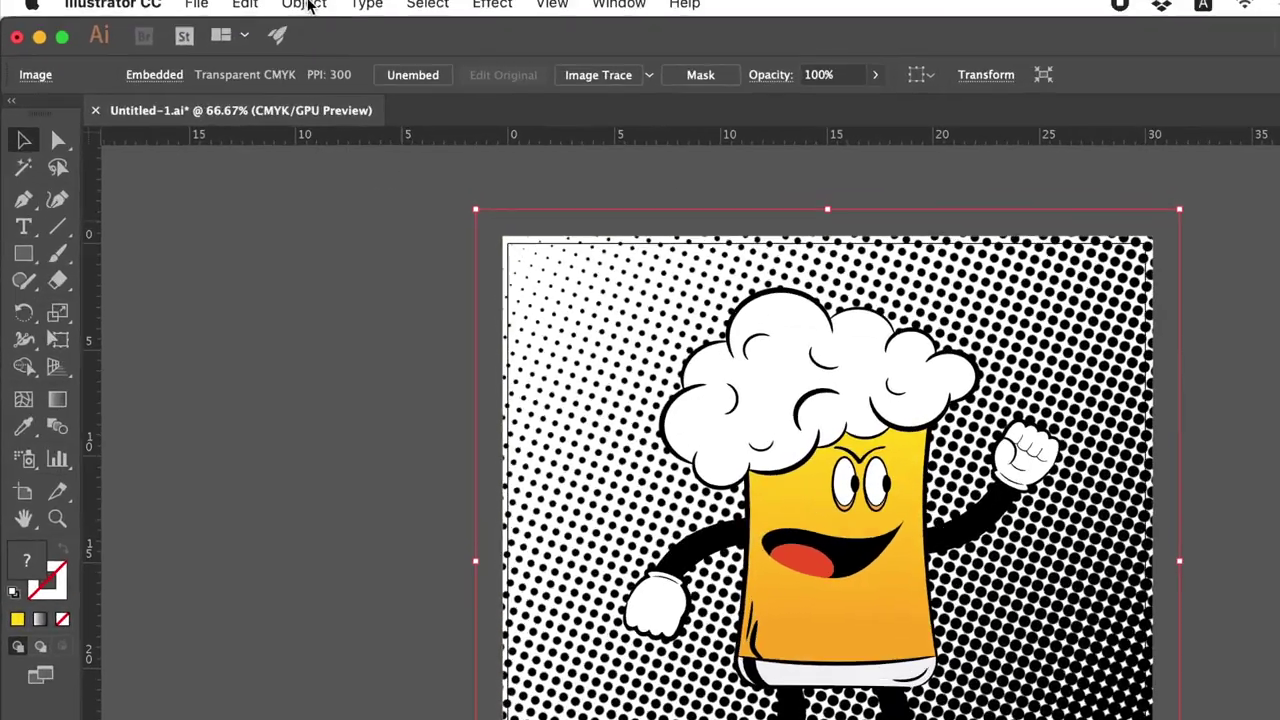
left_click(236, 8)
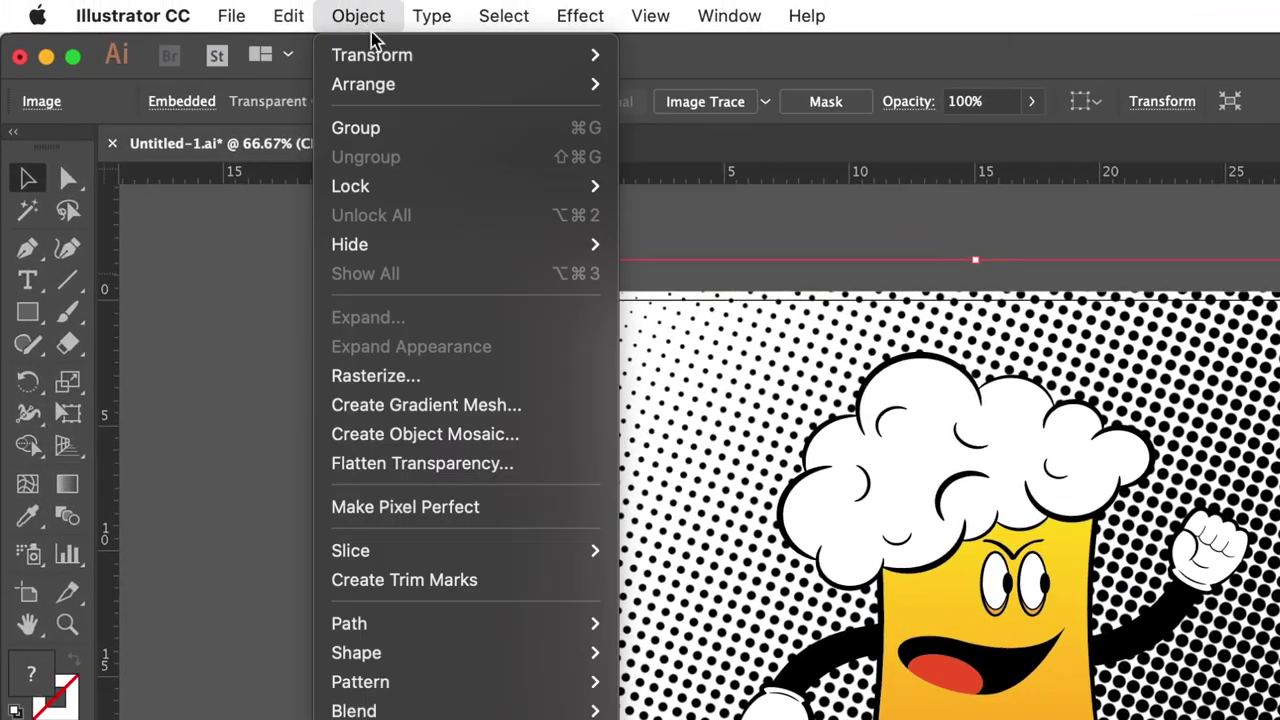
mouse_move(307, 531)
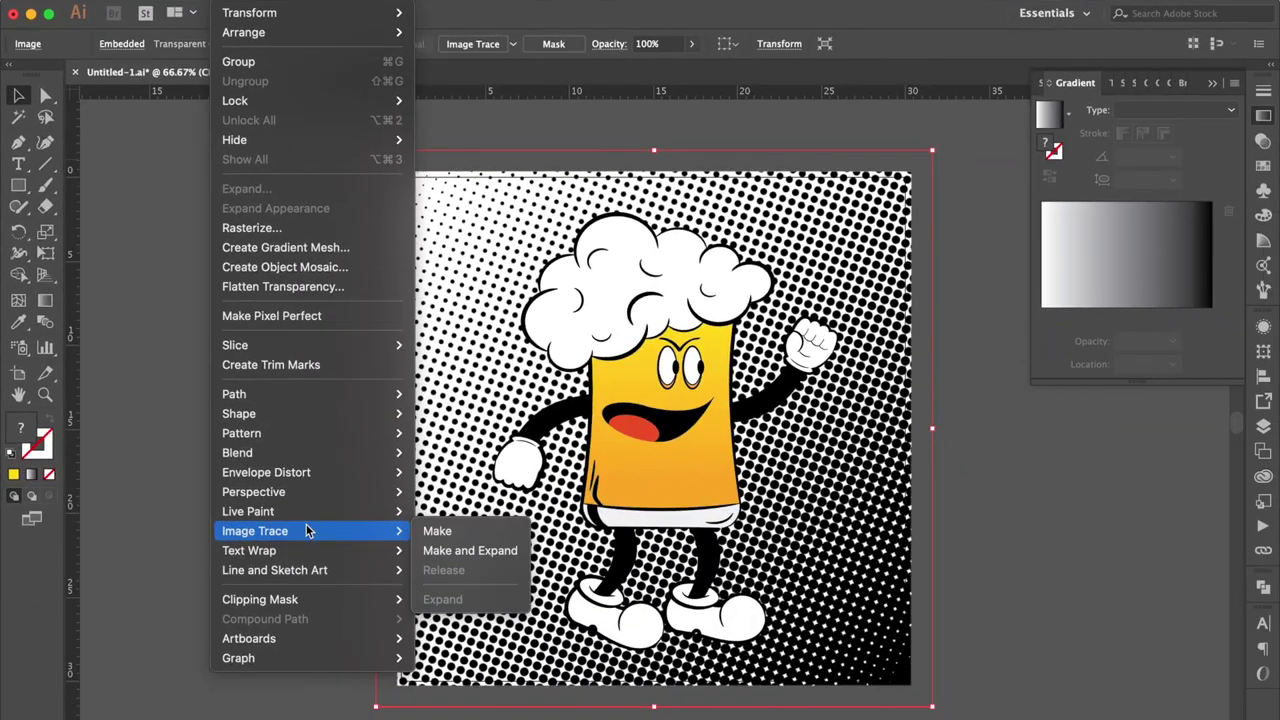
left_click(463, 557)
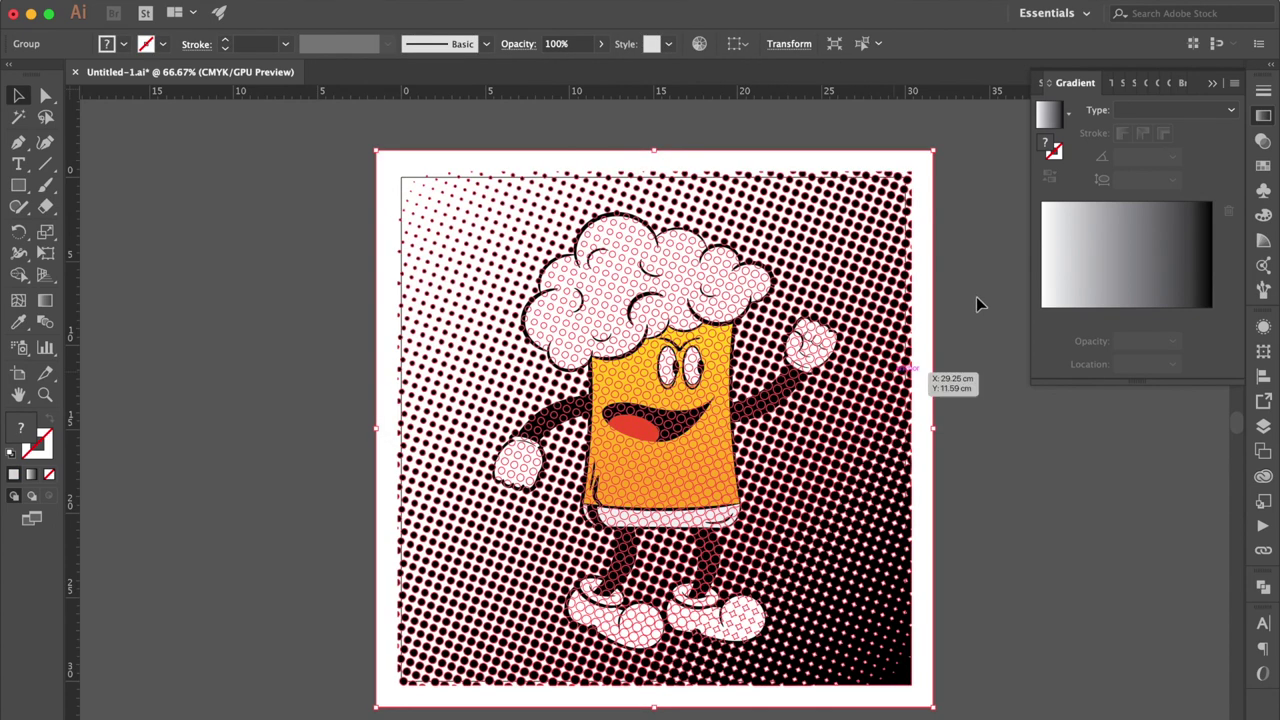
Step: Ungroup the traced halftone and delete its large white background shapes to expose the yellow square
right_click(920, 297)
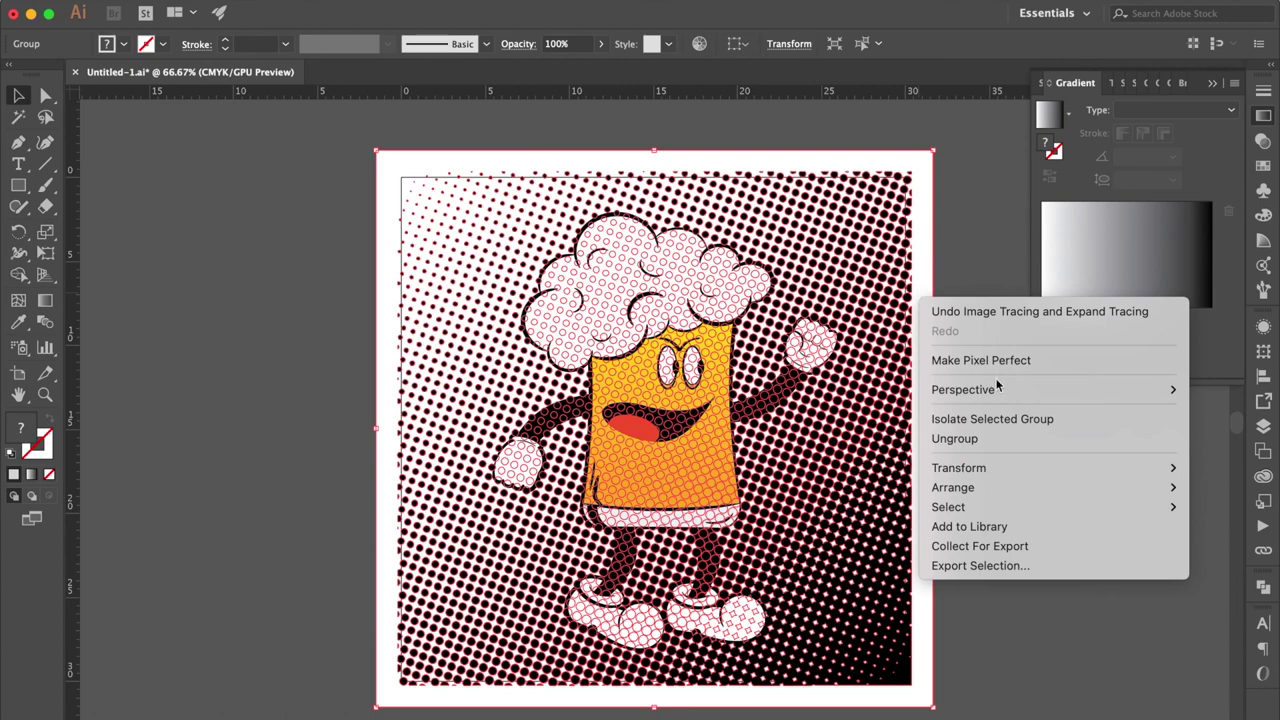
left_click(958, 439)
left_click(928, 190)
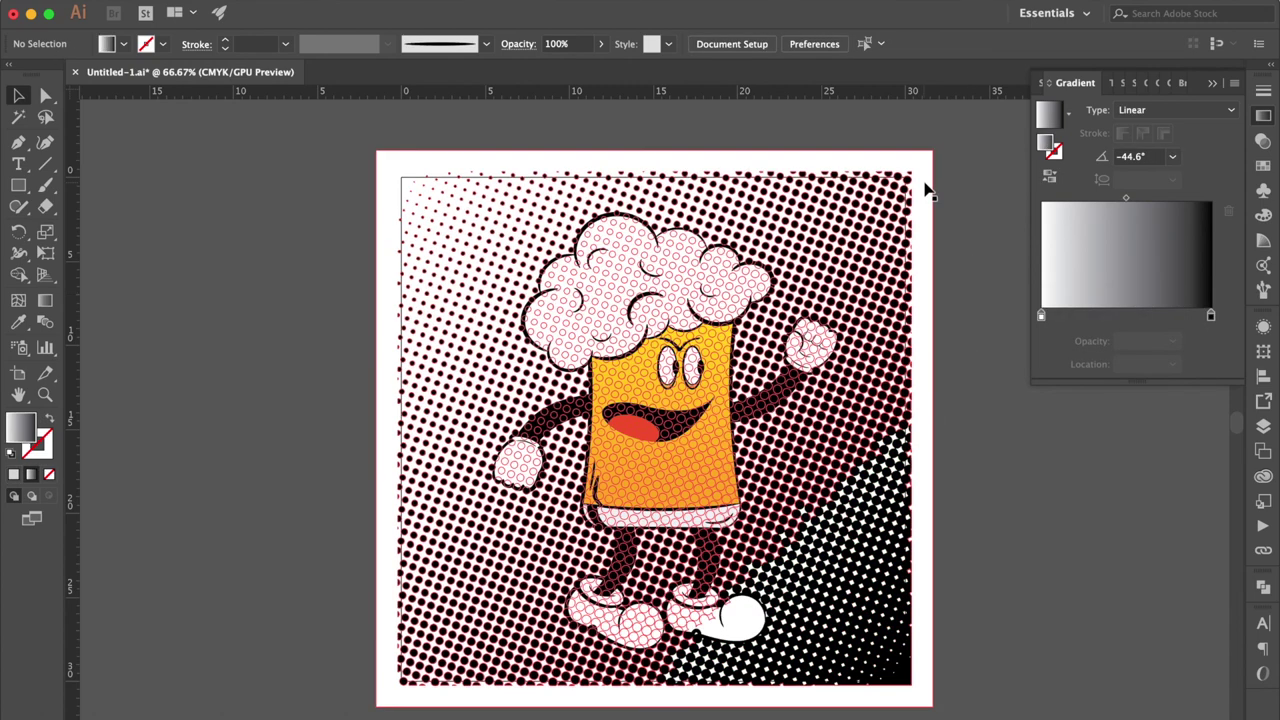
left_click(403, 173)
left_click(486, 140)
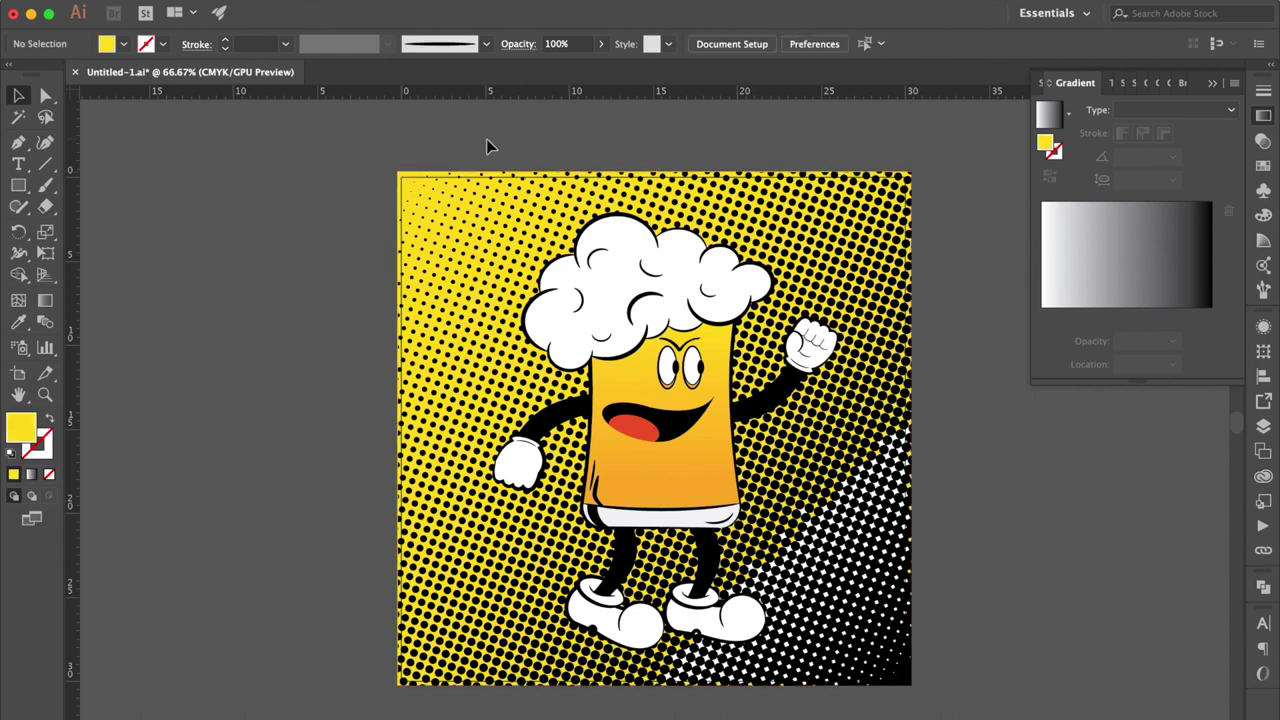
Step: Select one black halftone dot, extend the selection to all objects with the same fill color, and group them
left_click(813, 212)
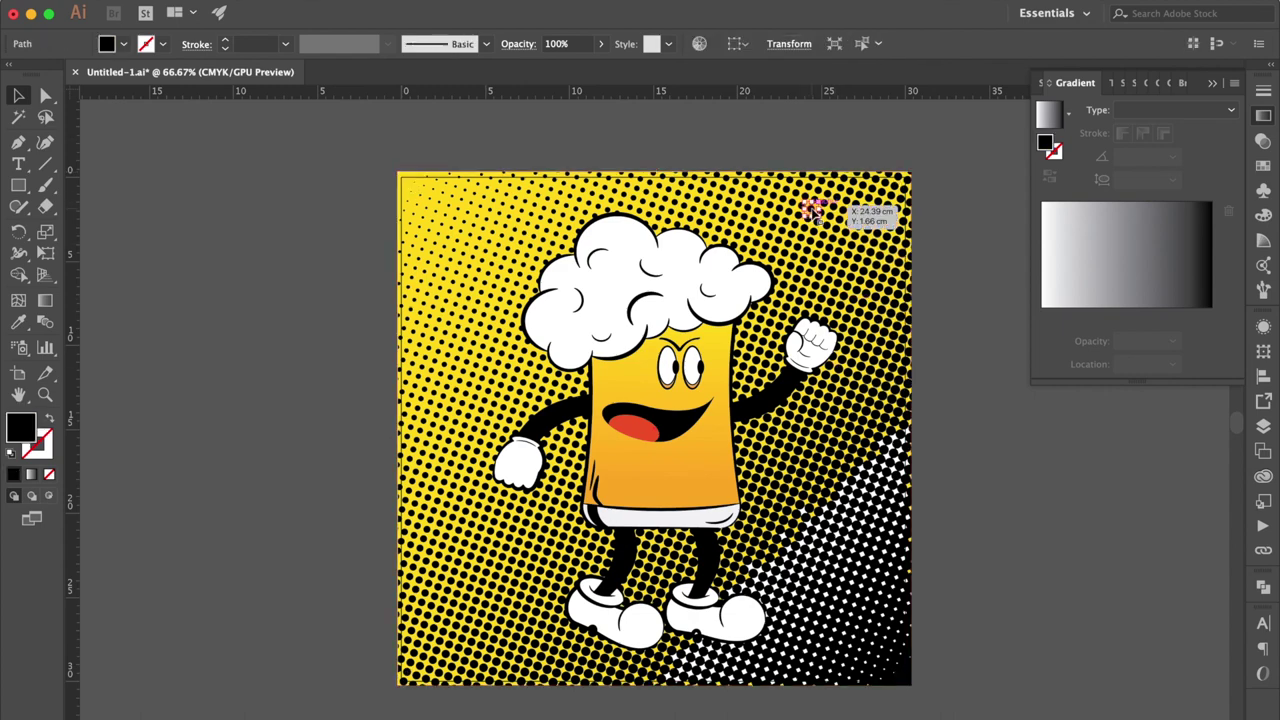
left_click(345, 0)
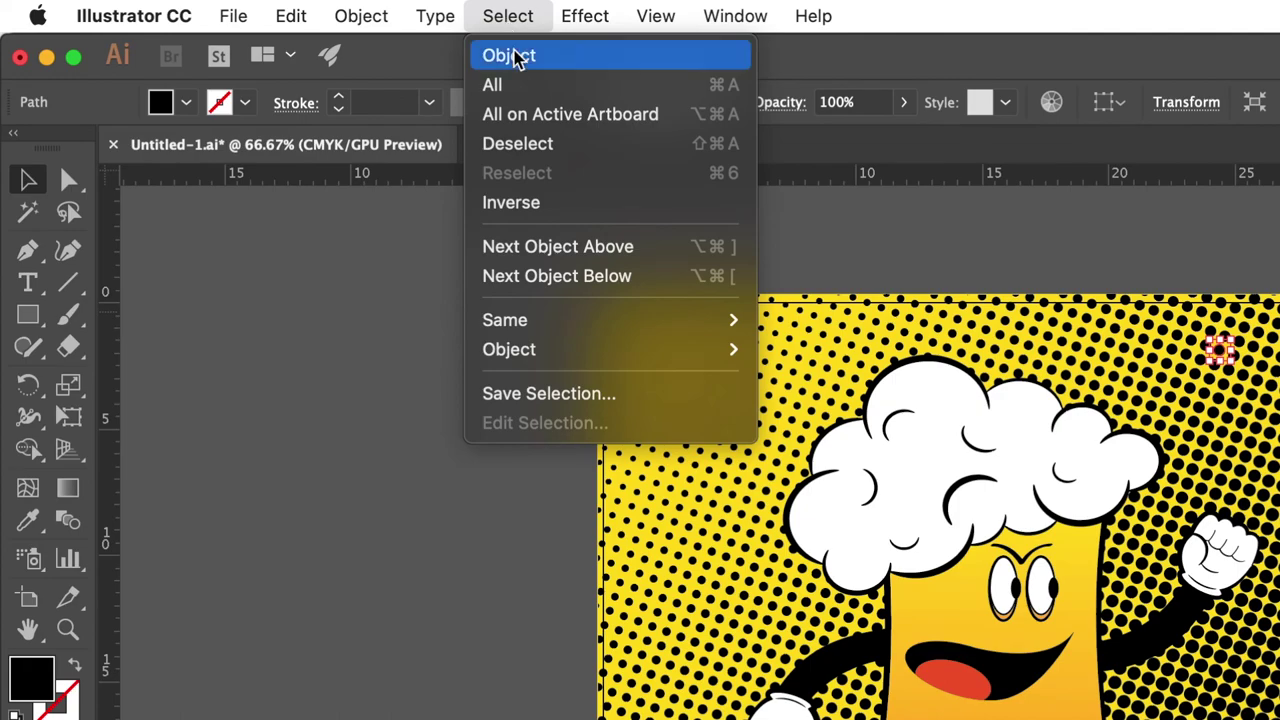
mouse_move(373, 191)
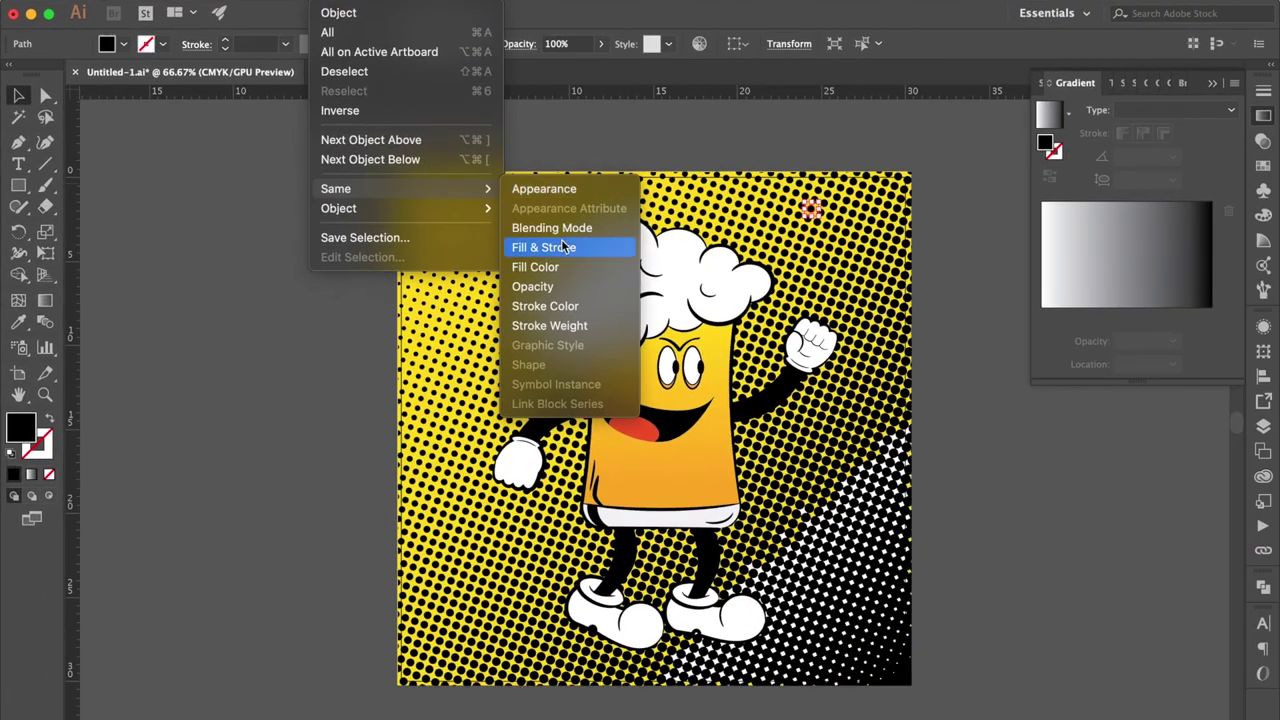
left_click(575, 289)
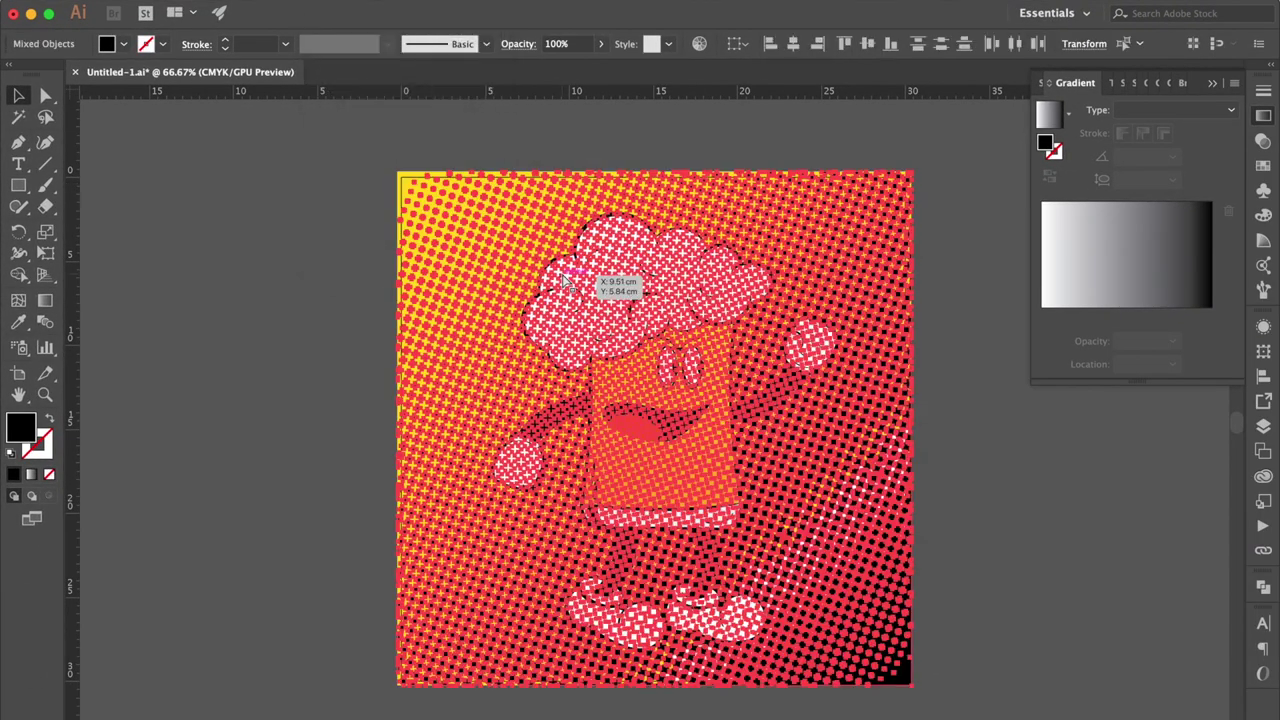
key("ctrl+g")
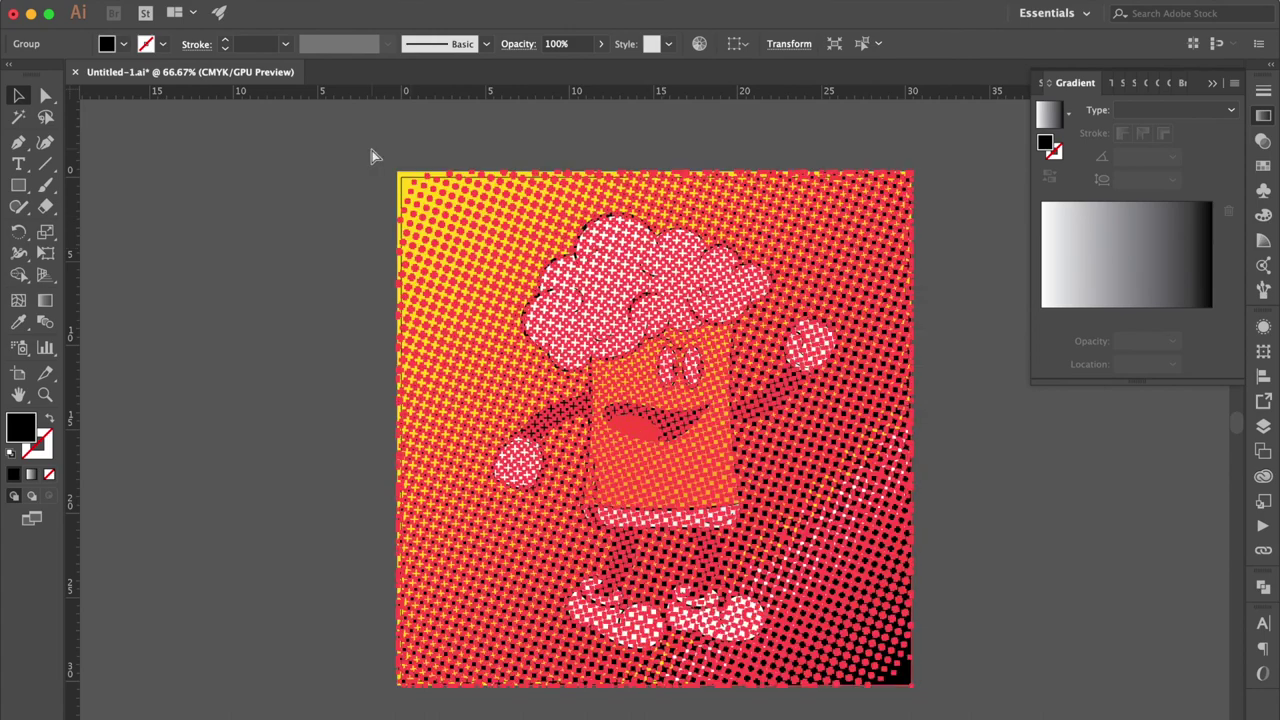
Step: Remove the remaining white shapes from the halftone's lower-right area
left_click(332, 192)
key("ctrl+a")
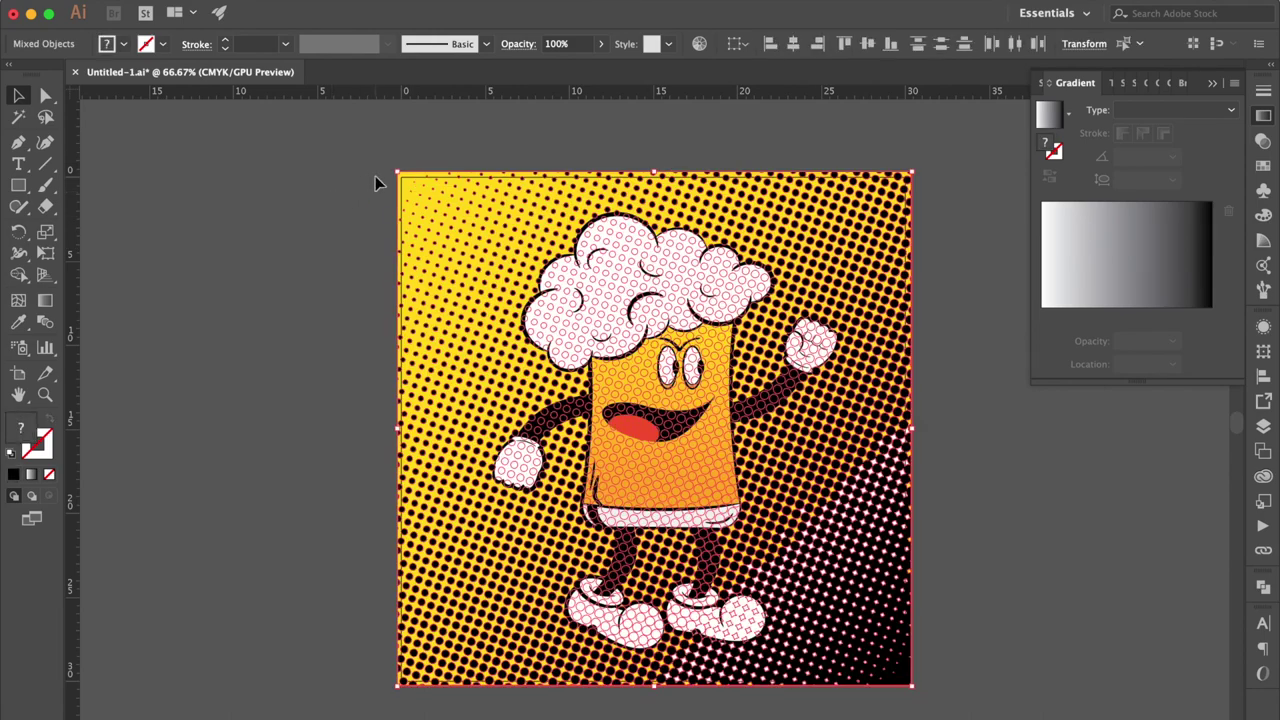
key("ctrl+shift+a")
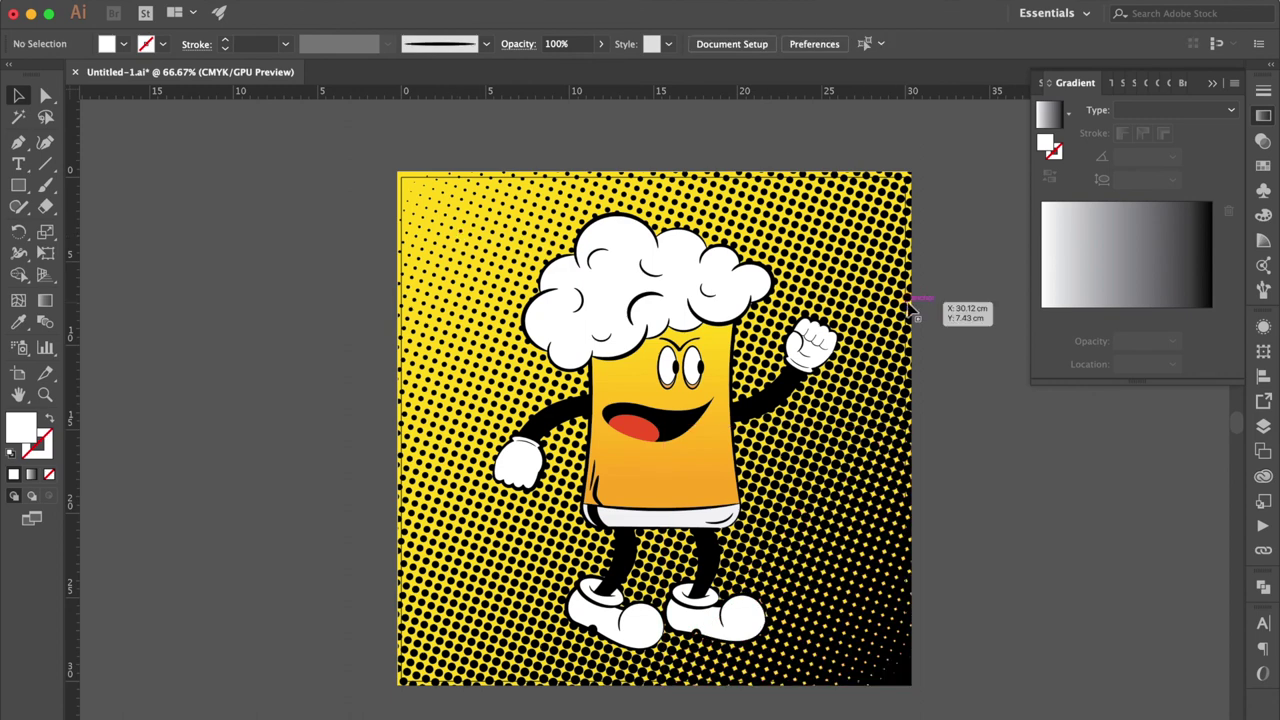
Step: Recolor the halftone dots red-orange and reduce their opacity to 45%
left_click(876, 440)
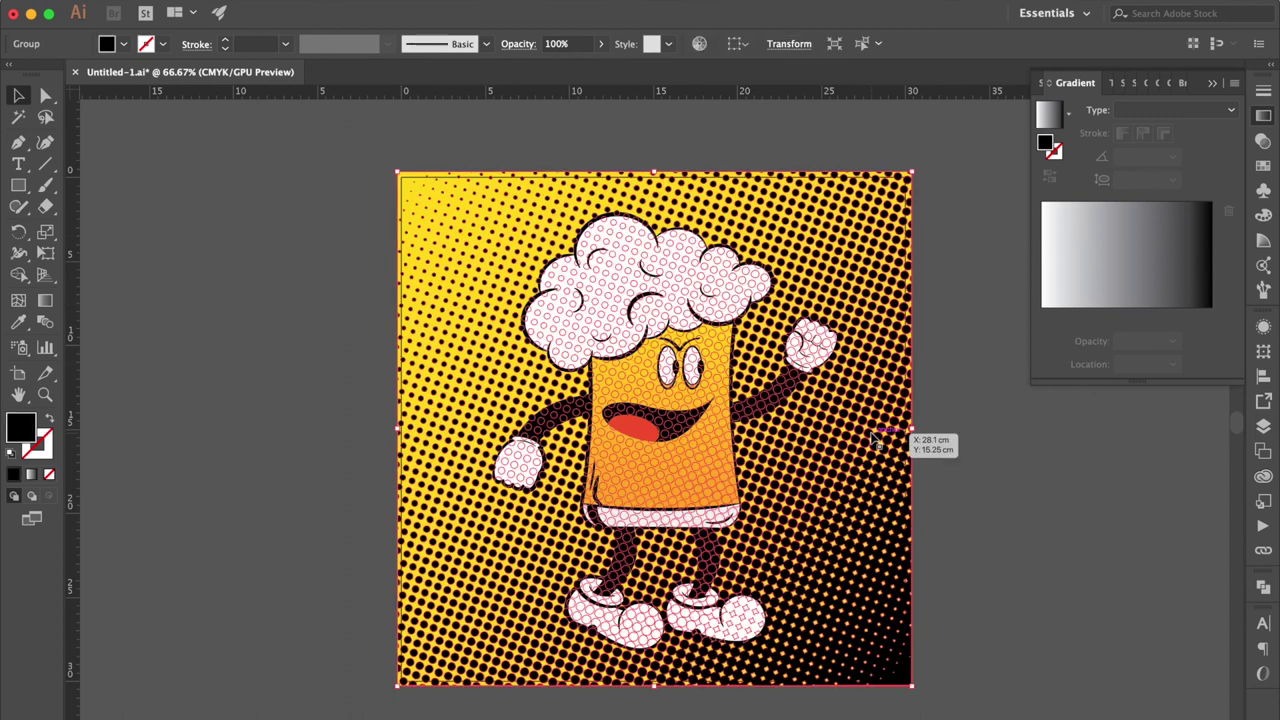
left_click(1262, 168)
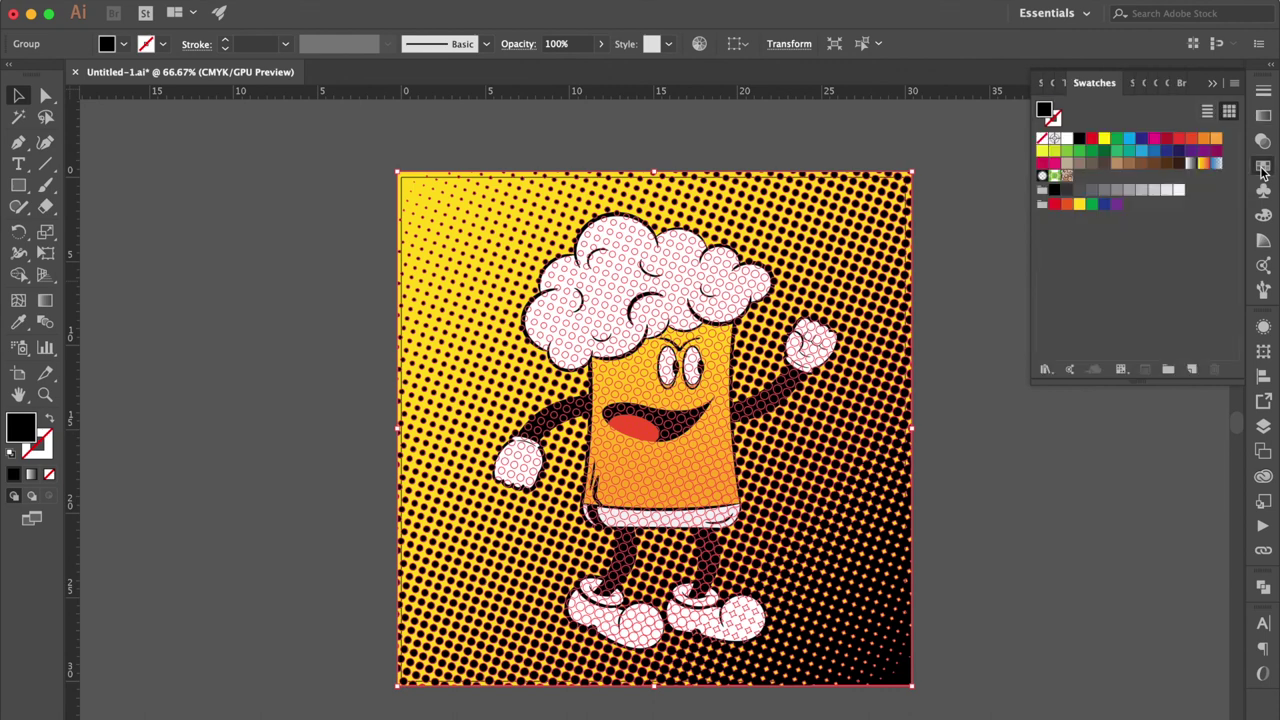
left_click(1190, 140)
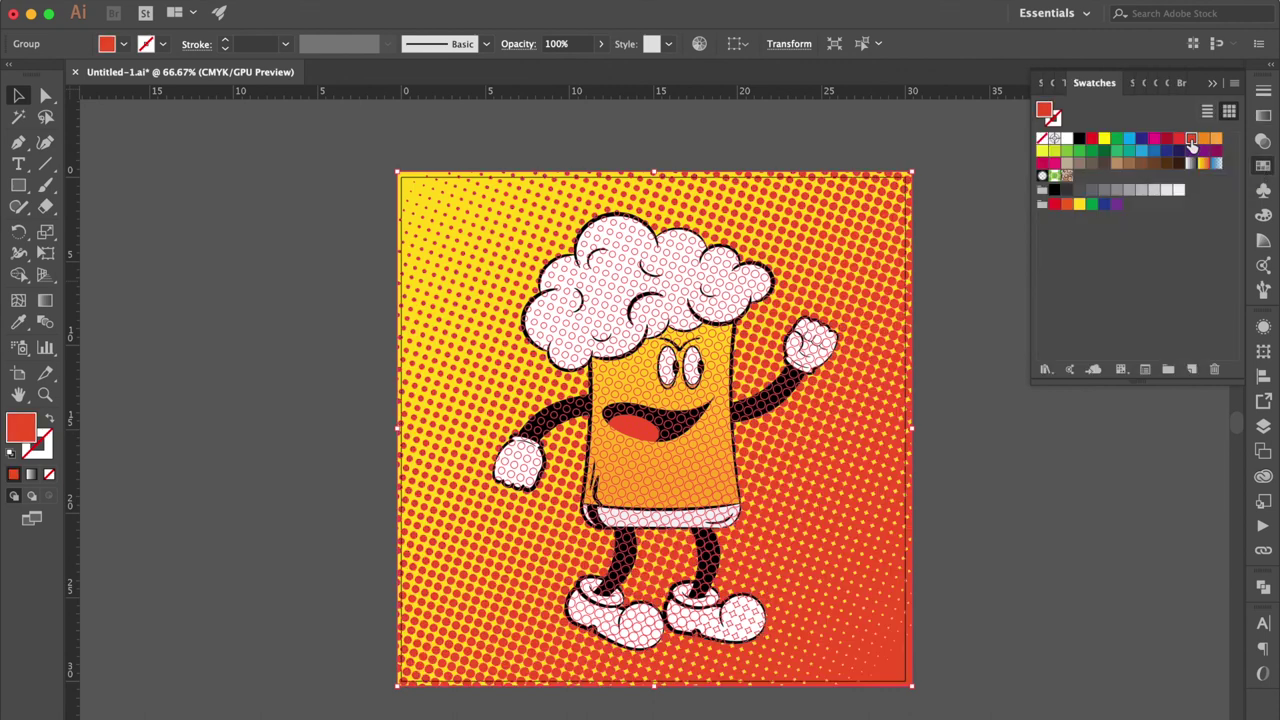
left_click(1263, 141)
key("super+equal")
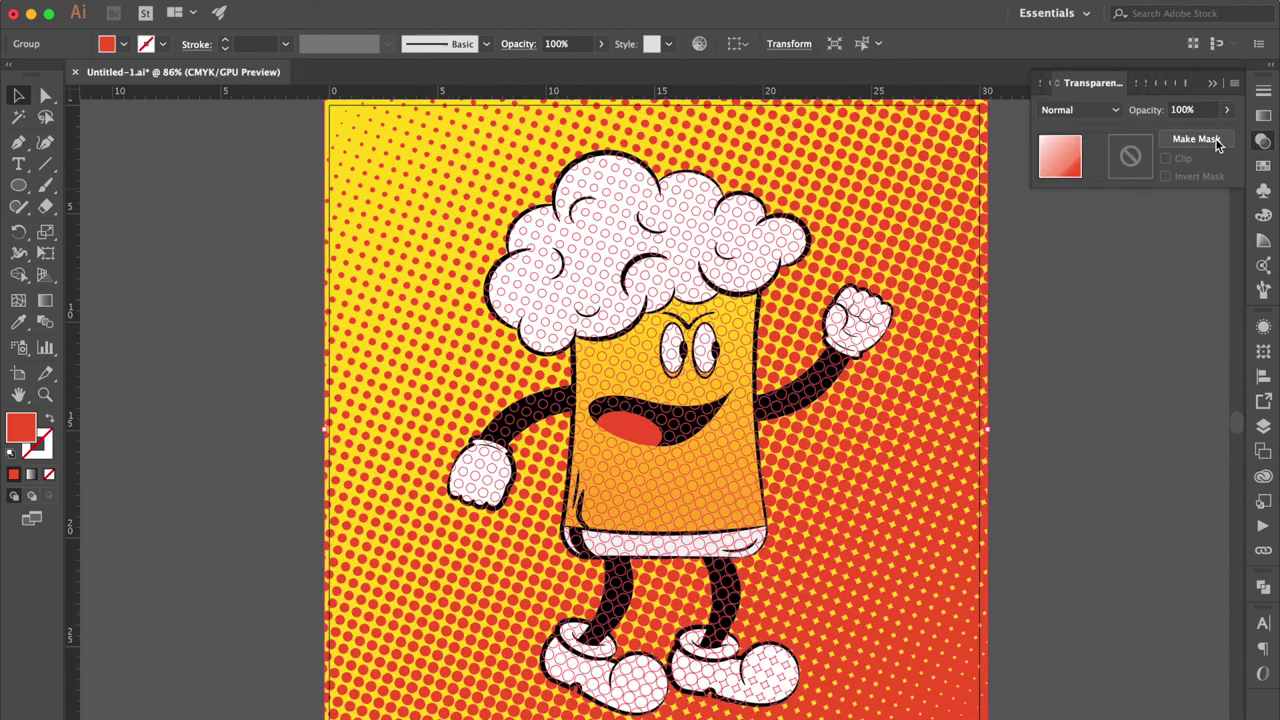
left_click(1208, 115)
type("45")
key("Return")
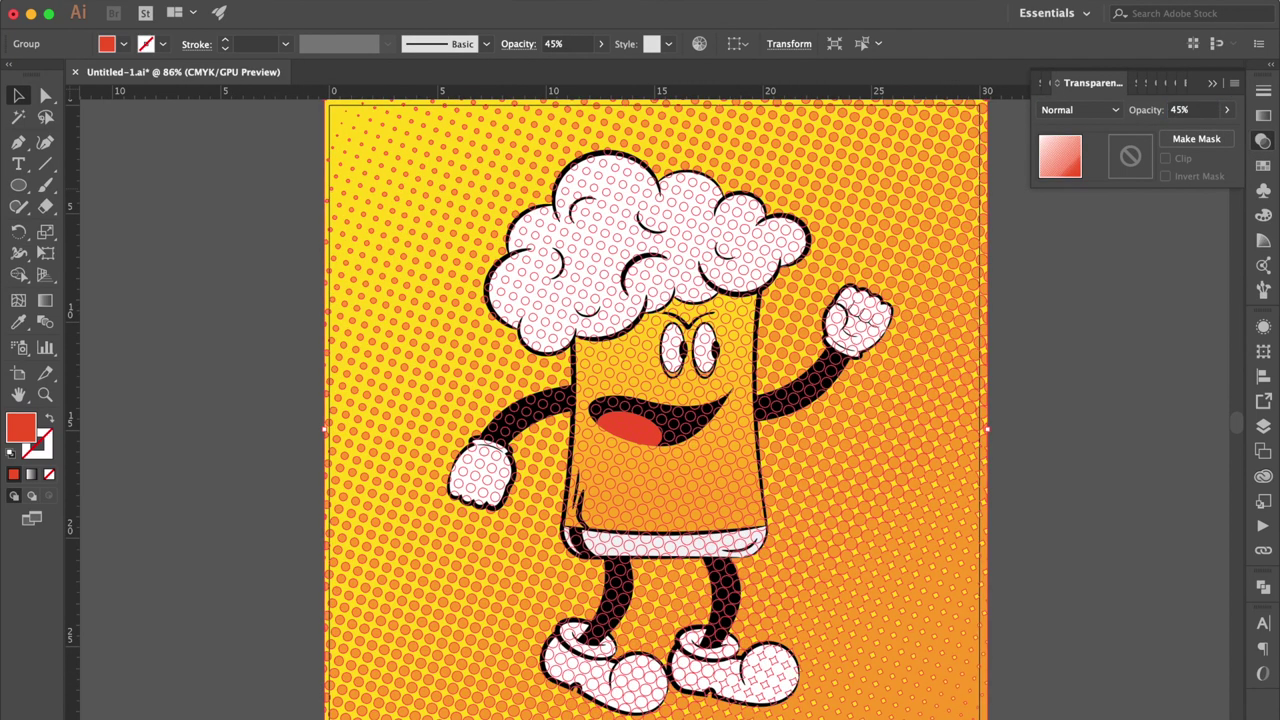
left_click(1138, 304)
Step: Lock the BG layer, unlock Layer 1, and select the character's eyes, eyebrows and mouth
left_click(1263, 426)
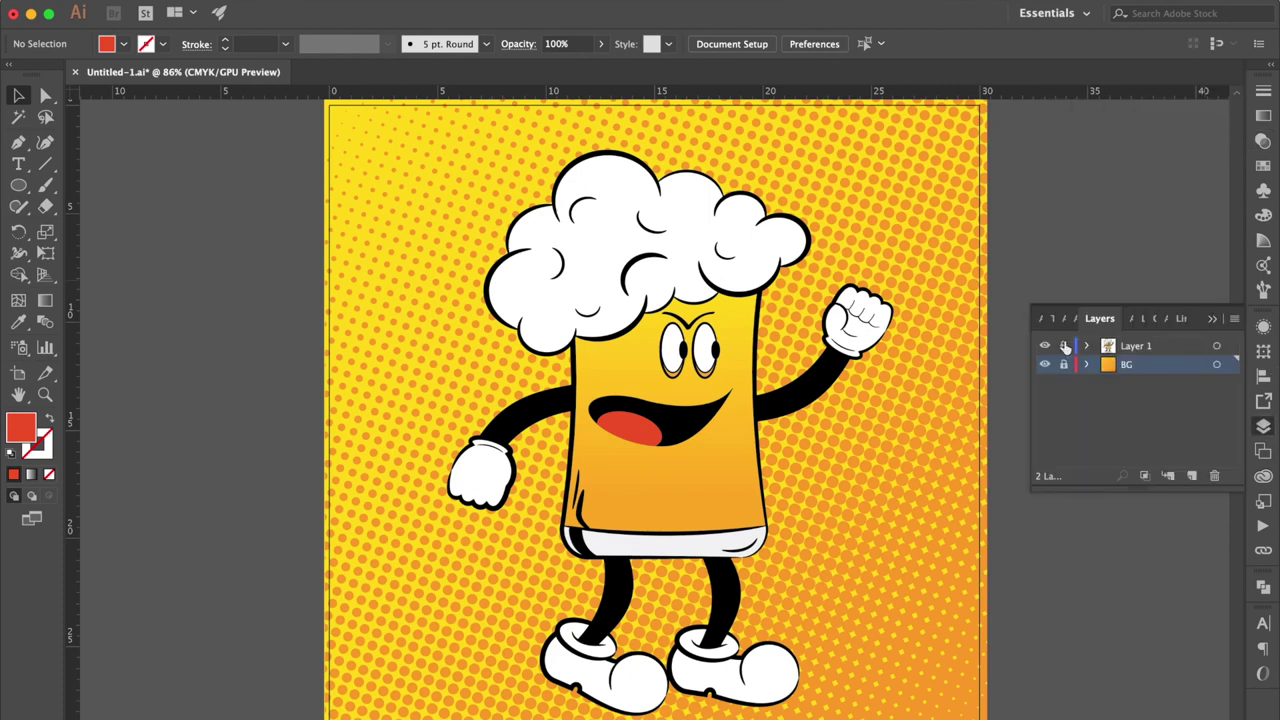
left_click_drag(767, 323, 657, 459)
left_click(788, 394, "shift")
left_click(746, 355, "shift")
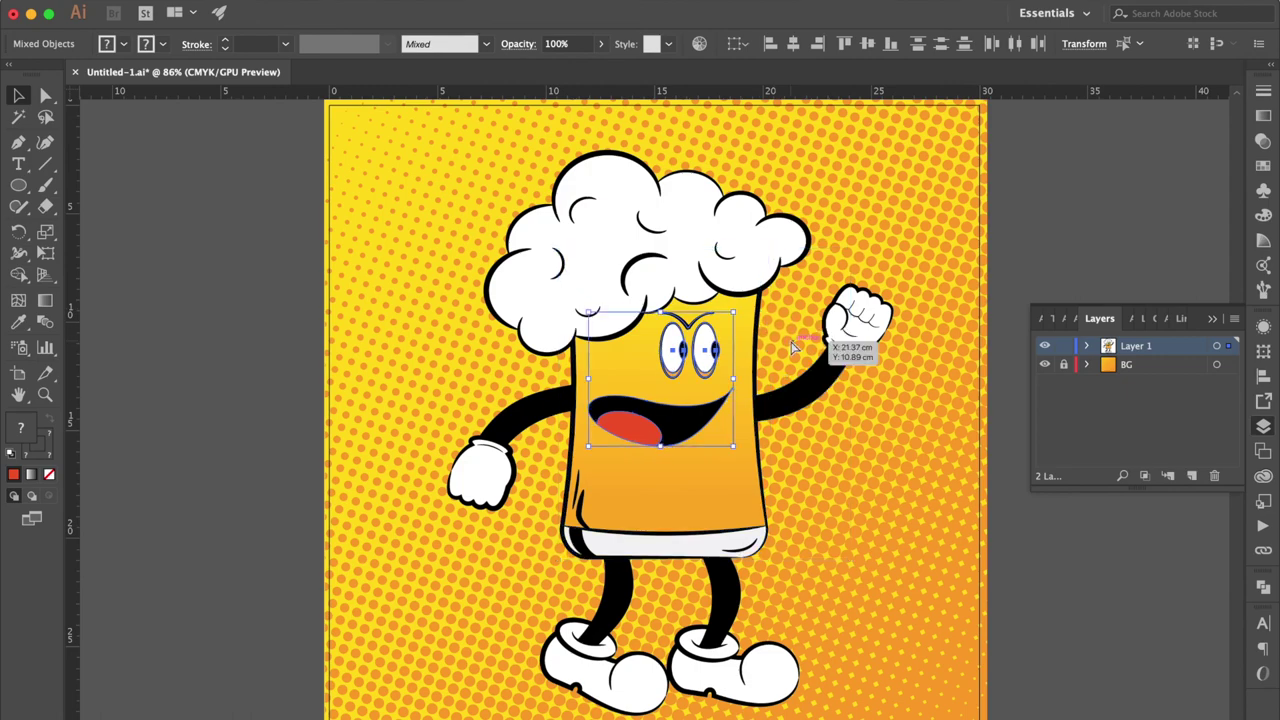
left_click(922, 210)
Step: Draw a bubble about 0.43 cm wide near the beer's lower-left corner, filled white at 45% opacity
key("super+equal")
key("super+equal")
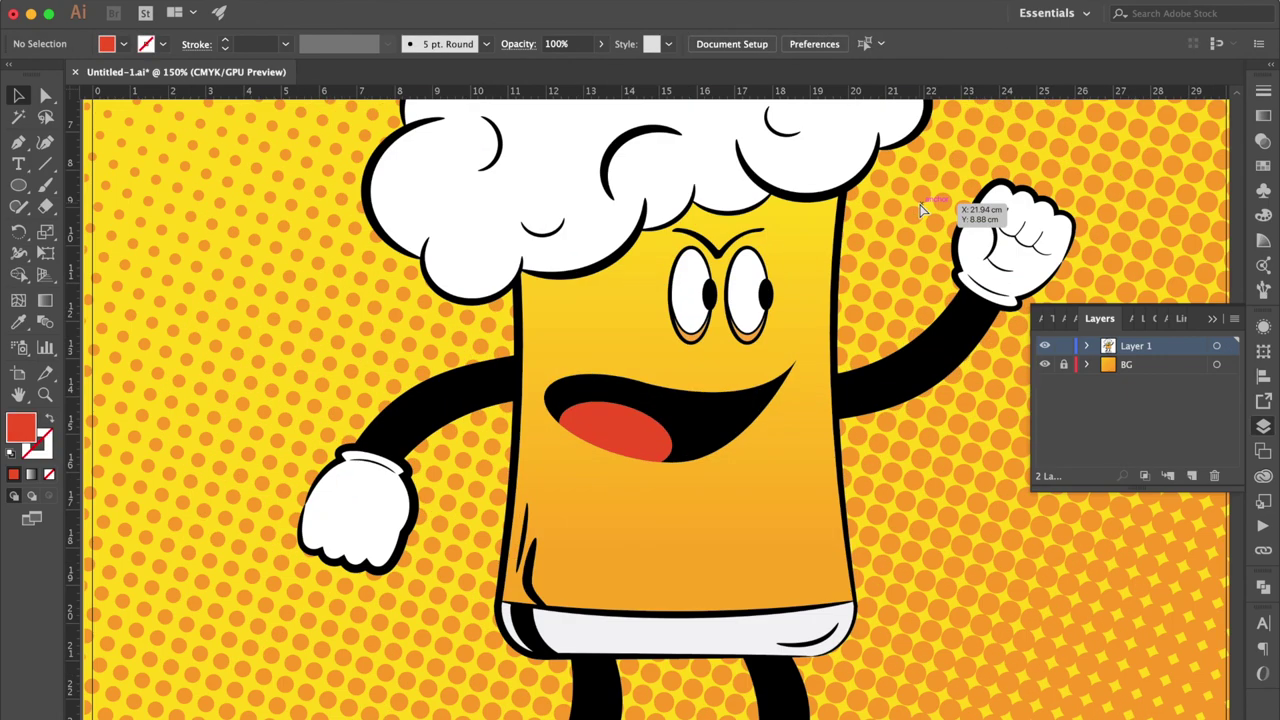
left_click(18, 185)
left_click_drag(563, 573, 576, 585)
left_click(1263, 166)
left_click(1067, 137)
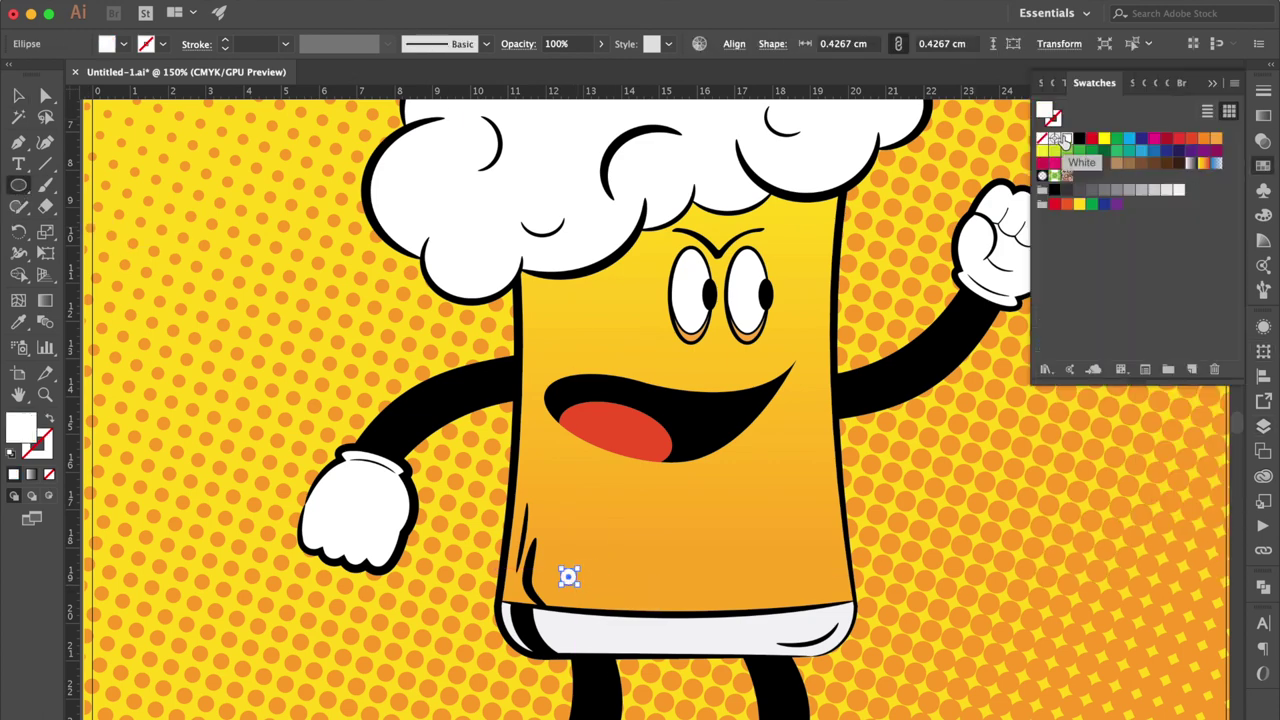
left_click(1262, 141)
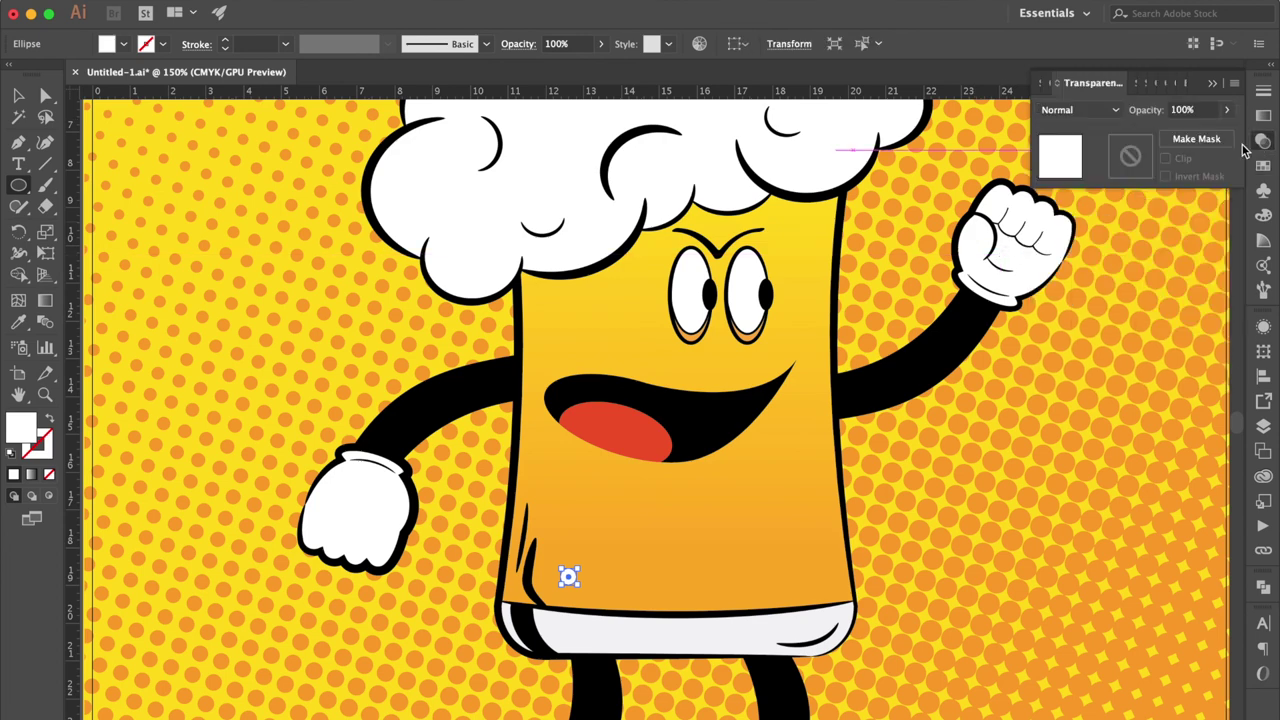
left_click(1202, 111)
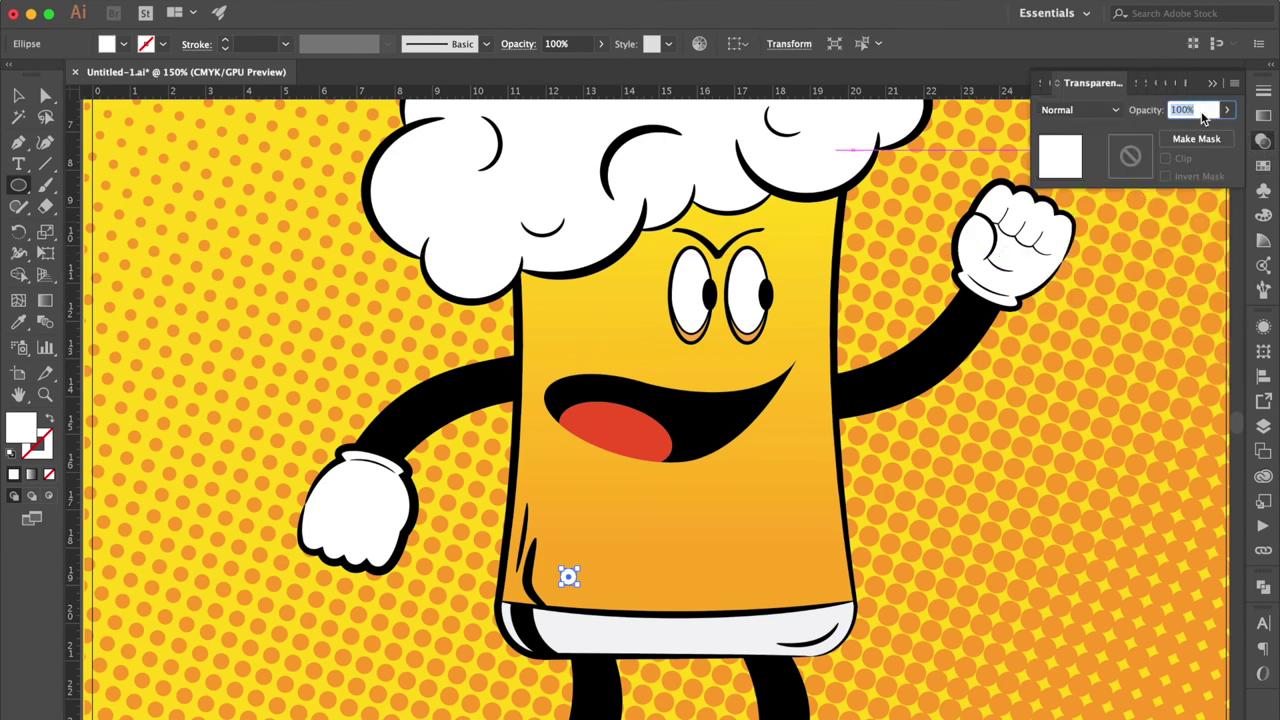
type("45")
key("Return")
Step: Scatter more small white circles of varied sizes across the beer around the face as bubbles
left_click_drag(578, 531, 586, 539)
left_click_drag(648, 571, 664, 587)
left_click_drag(681, 524, 690, 533)
left_click_drag(745, 520, 765, 540)
left_click_drag(604, 474, 619, 489)
left_click_drag(579, 303, 592, 317)
left_click_drag(623, 275, 637, 289)
left_click_drag(554, 337, 566, 349)
left_click_drag(802, 228, 815, 241)
left_click_drag(794, 576, 801, 585)
left_click_drag(779, 462, 791, 474)
left_click_drag(800, 397, 812, 409)
left_click_drag(531, 436, 543, 448)
left_click_drag(621, 323, 633, 335)
left_click_drag(529, 286, 537, 294)
left_click_drag(648, 239, 656, 247)
left_click_drag(811, 277, 815, 281)
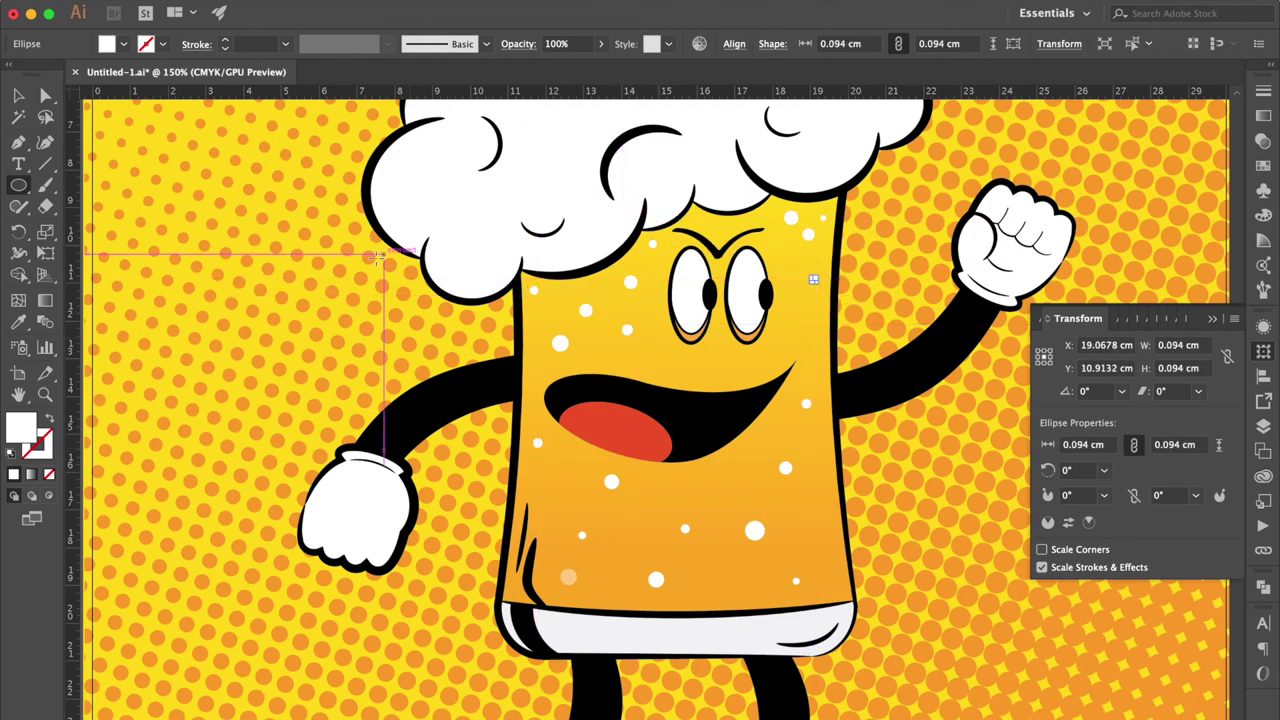
Step: Select all the white bubbles without the glass shapes and make them semi-transparent
key("v")
left_click(851, 214)
left_click(802, 292)
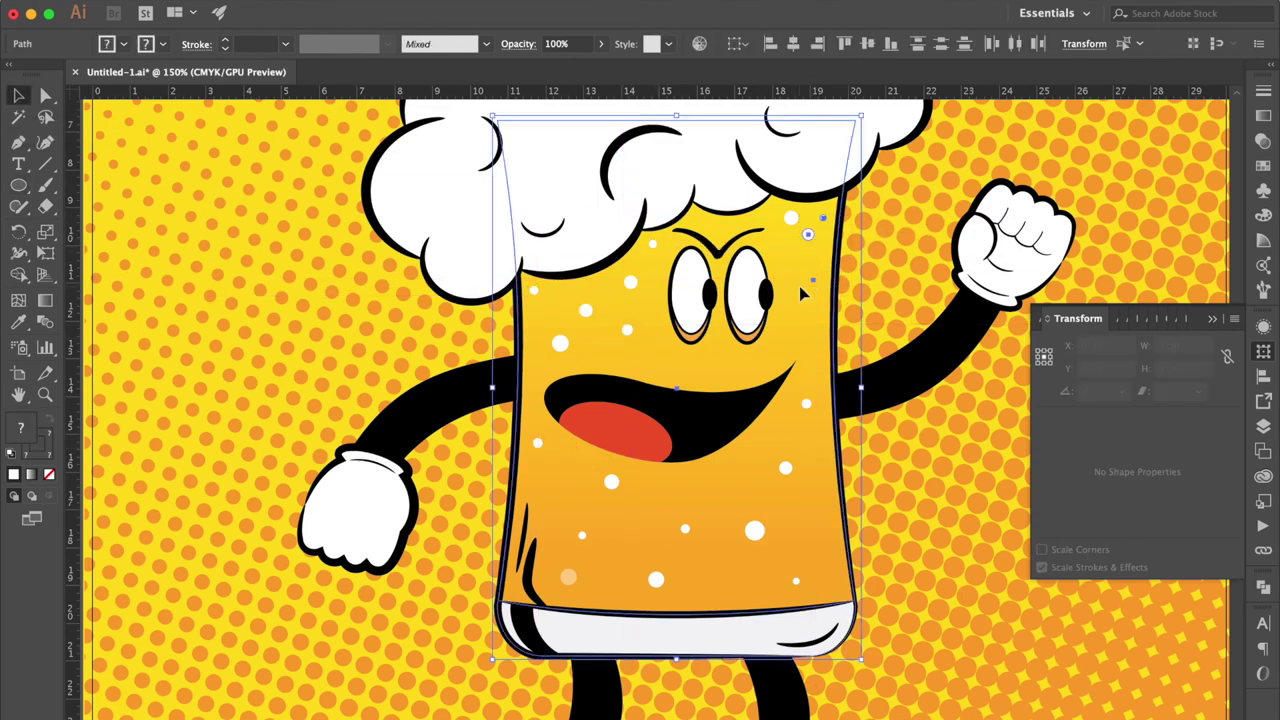
left_click(808, 280)
left_click_drag(598, 601, 598, 601)
left_click(852, 496, "shift")
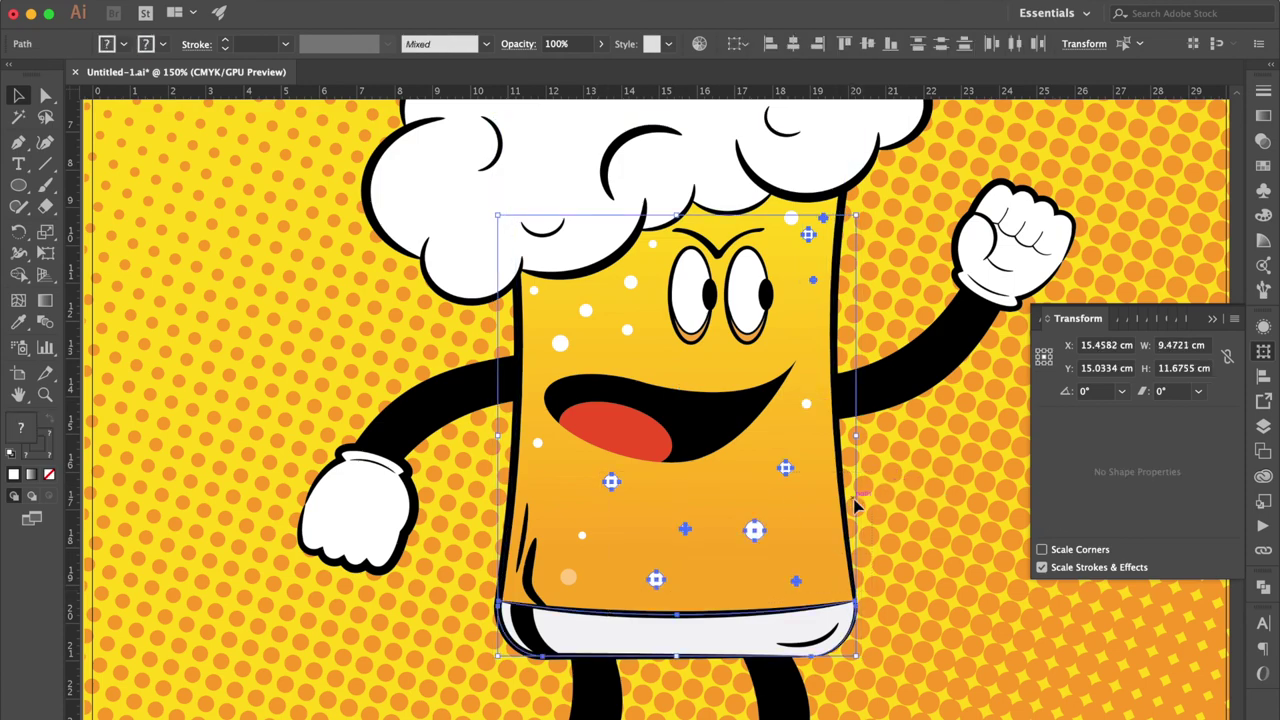
left_click(515, 475, "shift")
left_click(521, 341, "shift")
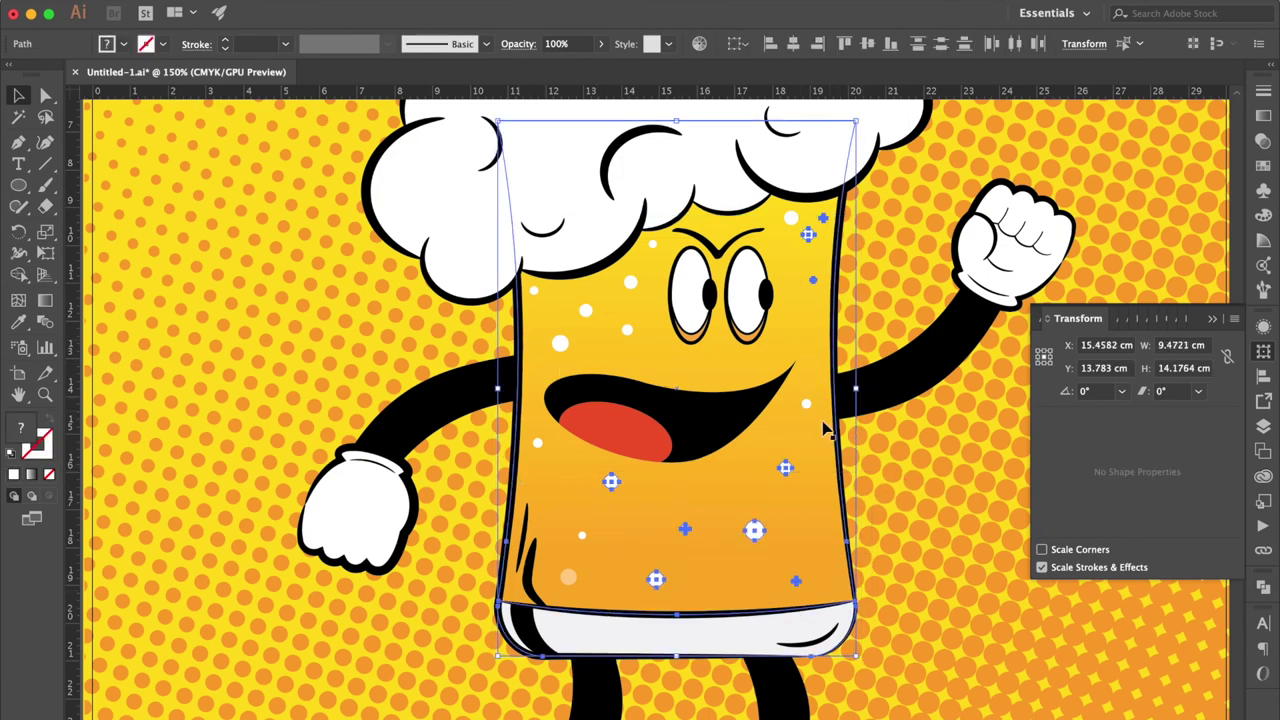
left_click(855, 628, "shift")
left_click(861, 598, "shift")
left_click(582, 535, "shift")
left_click(538, 443, "shift")
left_click(560, 343, "shift")
left_click(534, 290, "shift")
left_click(652, 244, "shift")
left_click(630, 282, "shift")
left_click(586, 310, "shift")
left_click(791, 218, "shift")
left_click(627, 330, "shift")
left_click(806, 404, "shift")
left_click(568, 577, "shift")
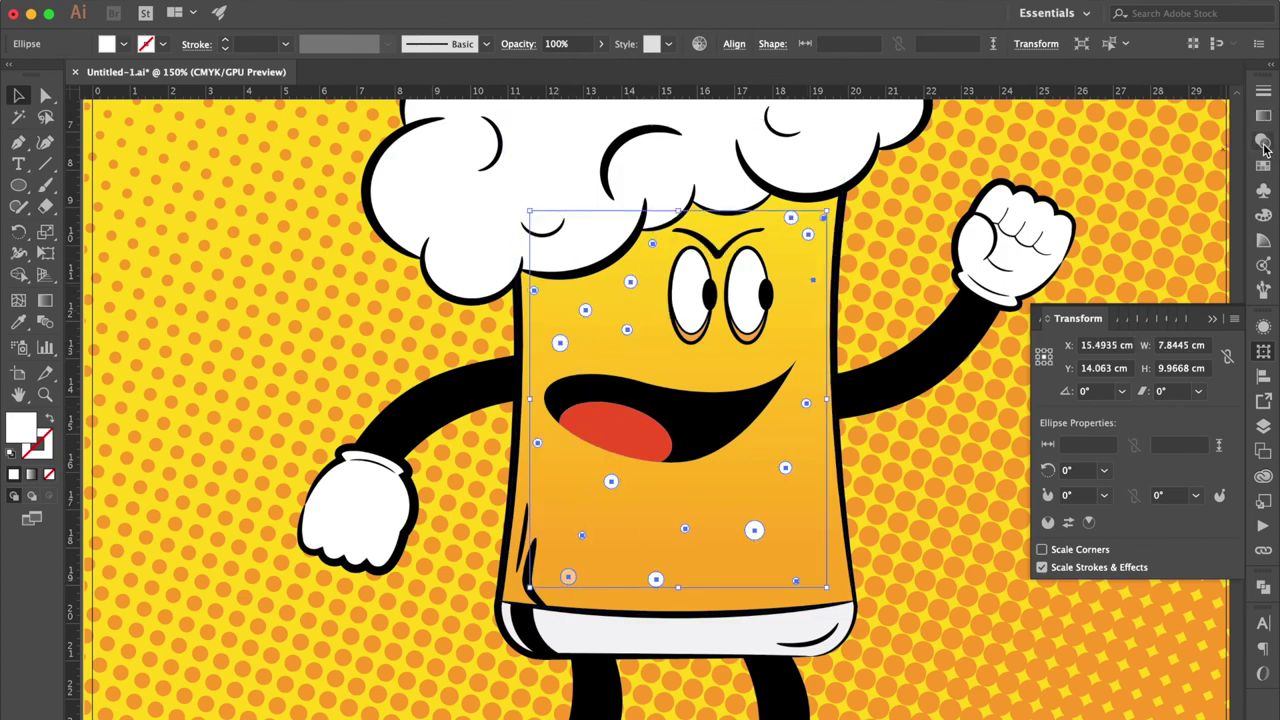
left_click(1264, 143)
left_click(1200, 111)
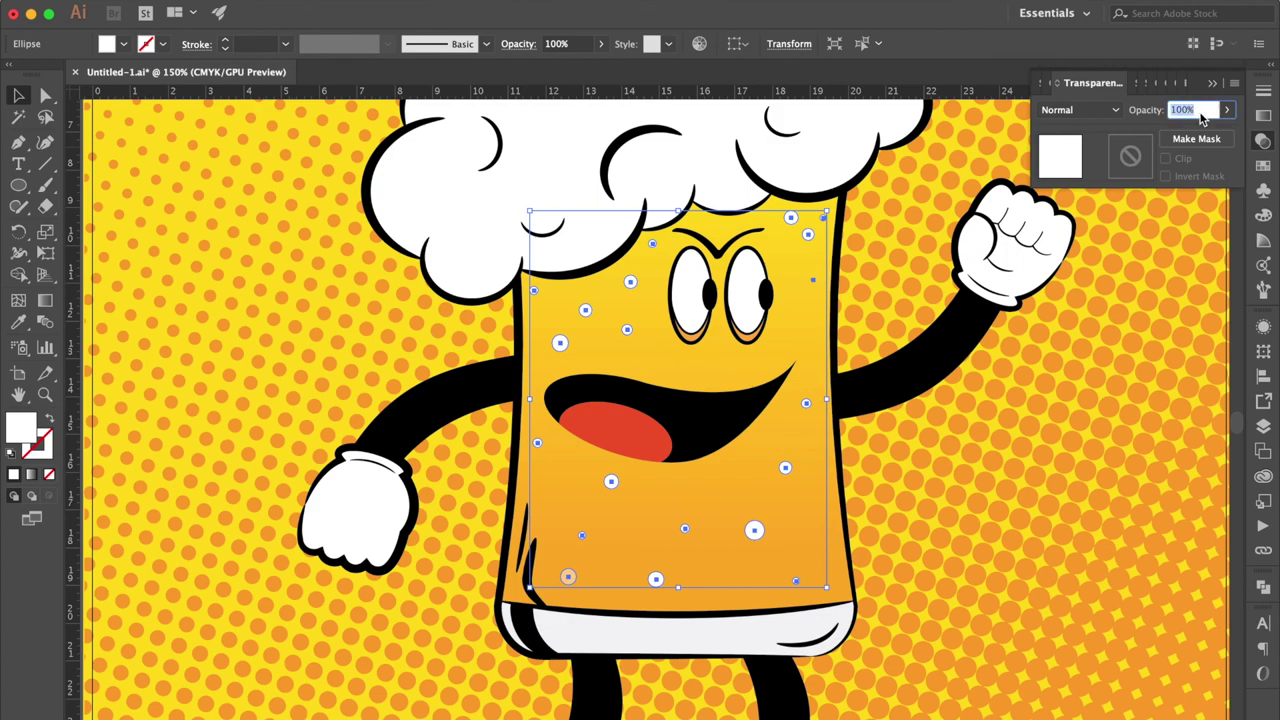
key("Return")
left_click(1000, 411)
Step: Select the whole beer mug character and move it toward the artboard's left side
key("super+minus")
key("super+minus")
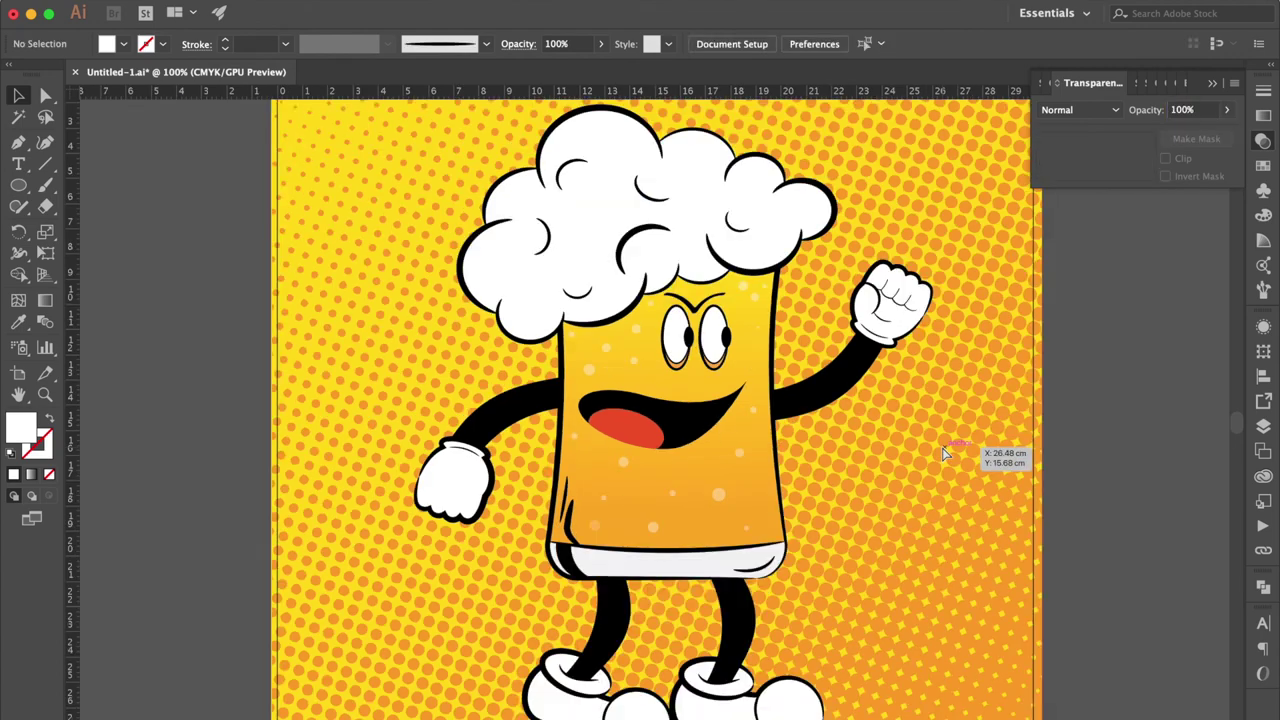
left_click_drag(478, 192, 876, 672)
left_click_drag(683, 490, 632, 495)
Step: Add the two-line text "GO! BEER" to the right of the mug, below the raised fist
left_click(18, 165)
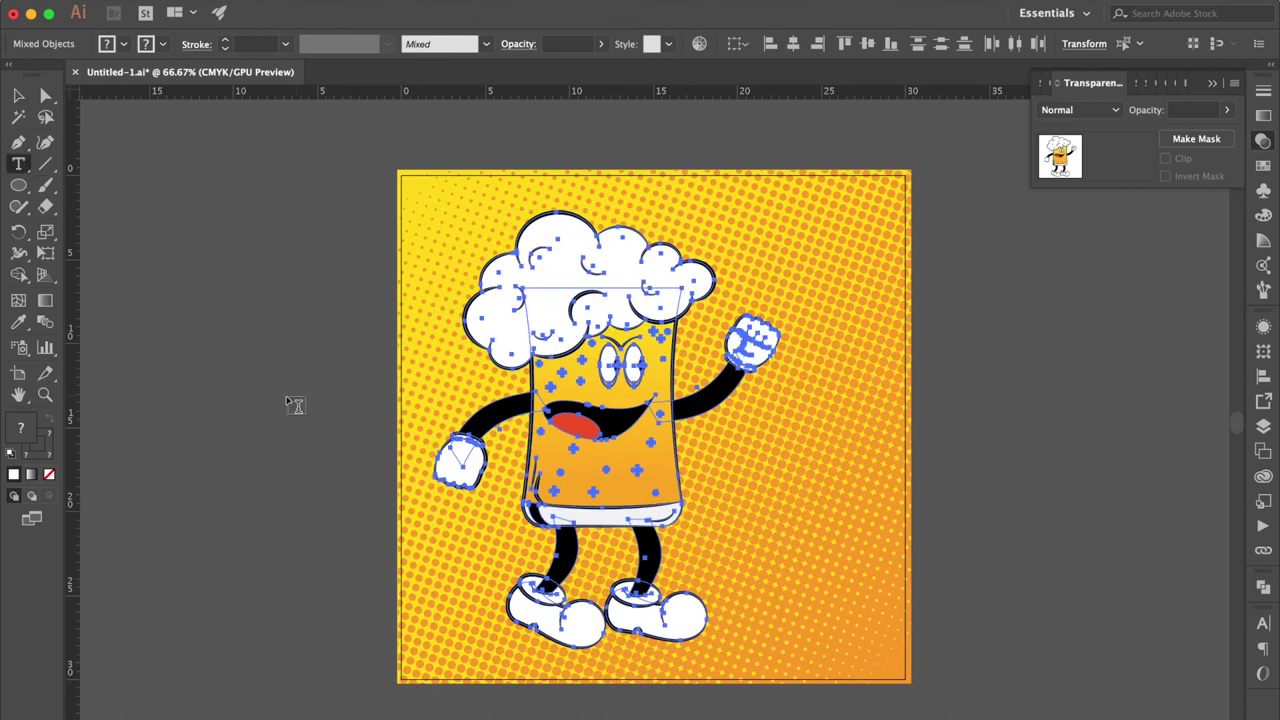
left_click(730, 437)
type("GO!")
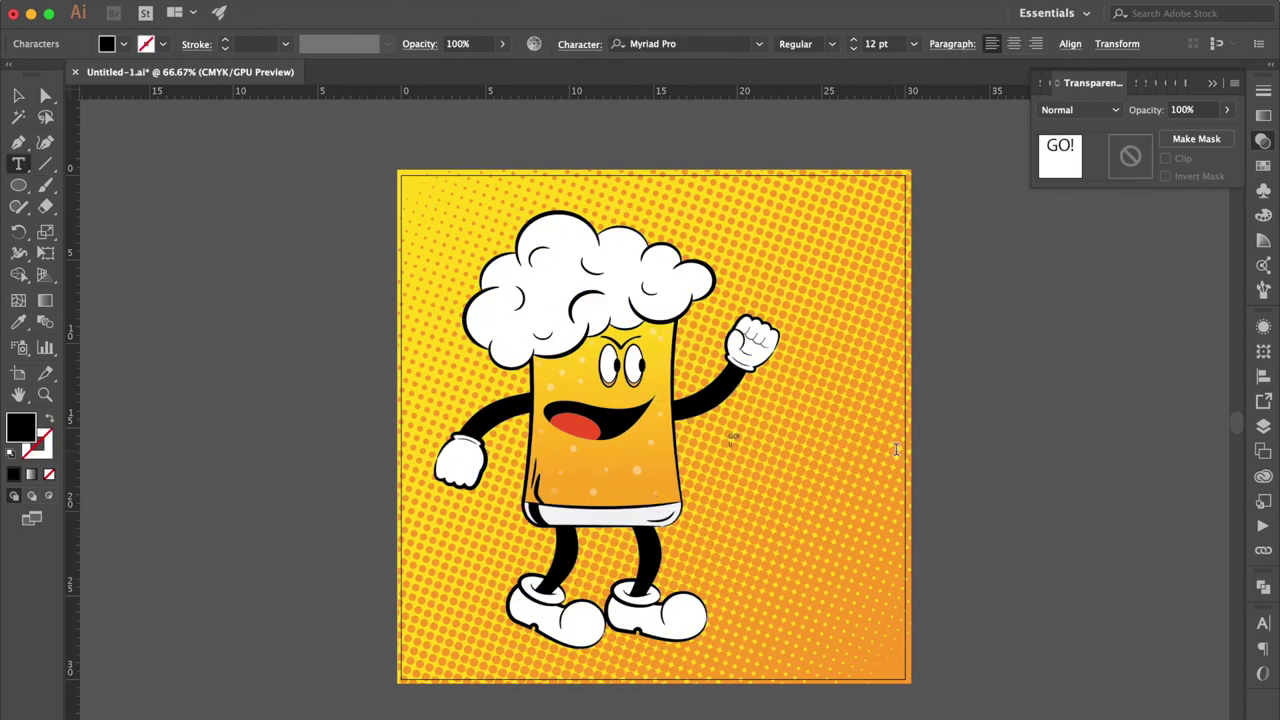
left_click(18, 96)
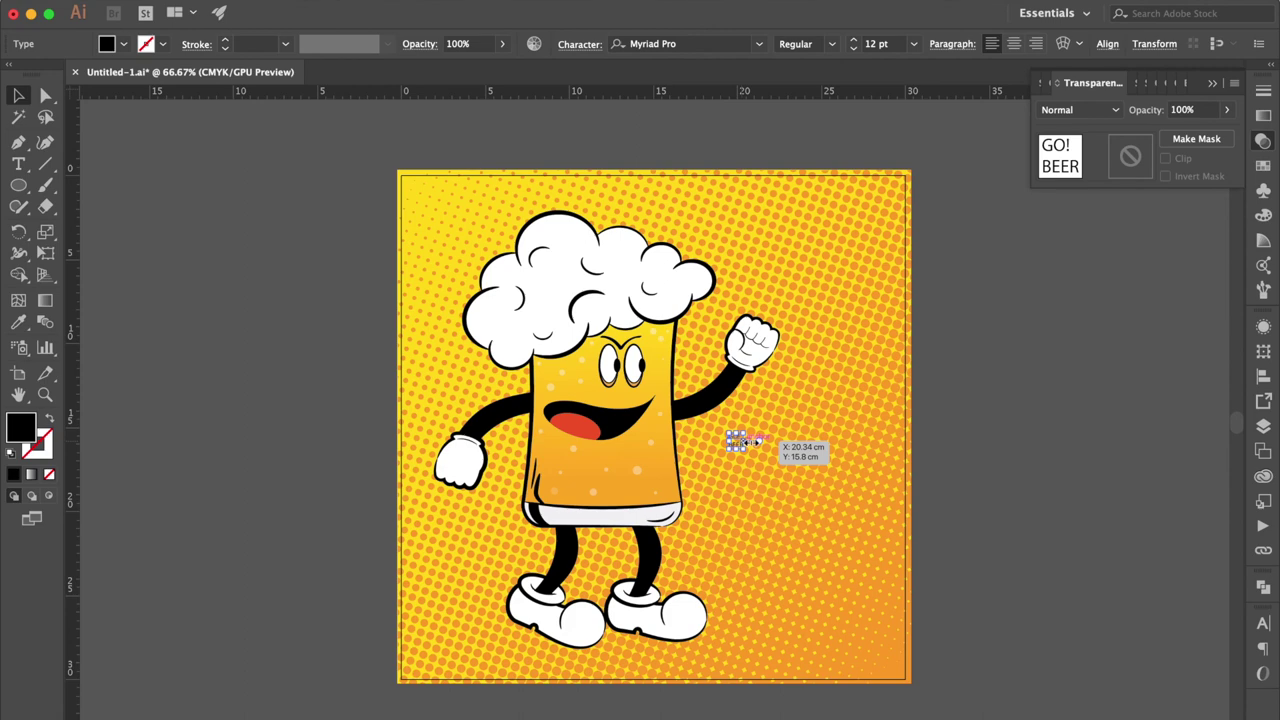
Step: Enlarge the "GO! BEER" text to about 117.7 pt and change its font to Arial Black
left_click_drag(746, 441, 872, 430)
left_click(759, 44)
scroll(740, 186, "up", 10)
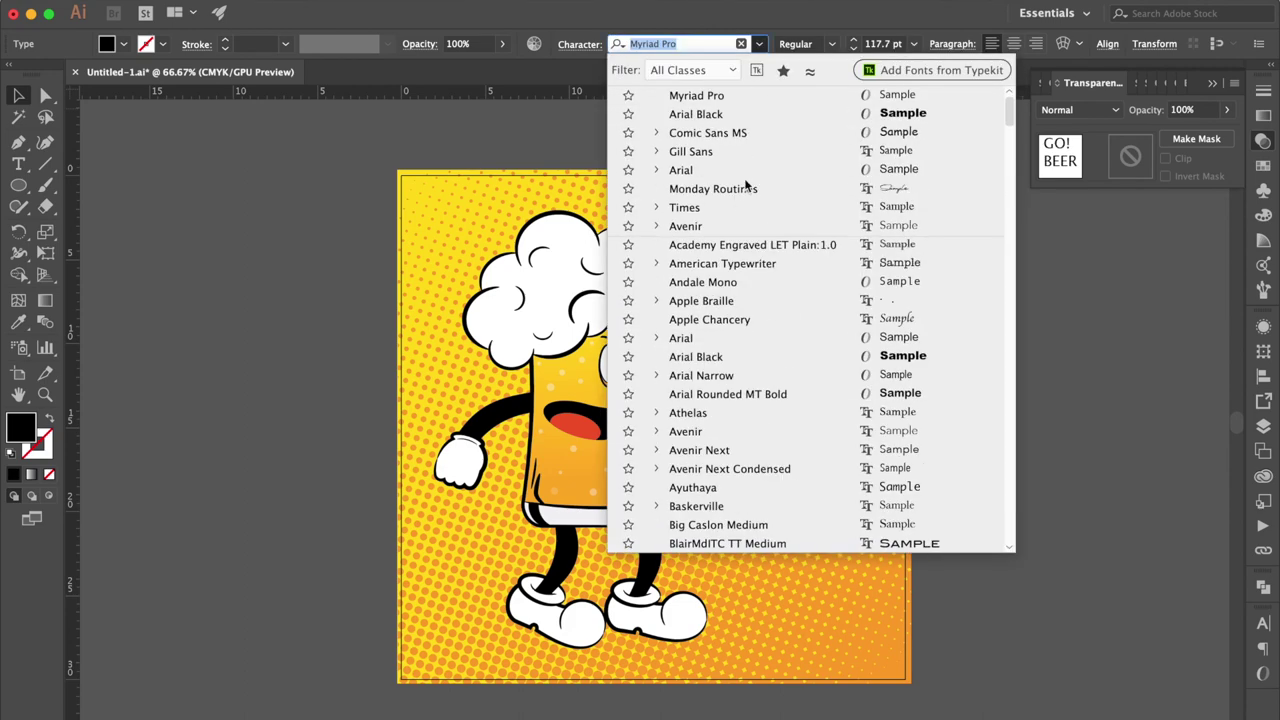
left_click(702, 358)
Step: Tighten the leading of the "GO! BEER" text to 103 pt
left_click(1268, 630)
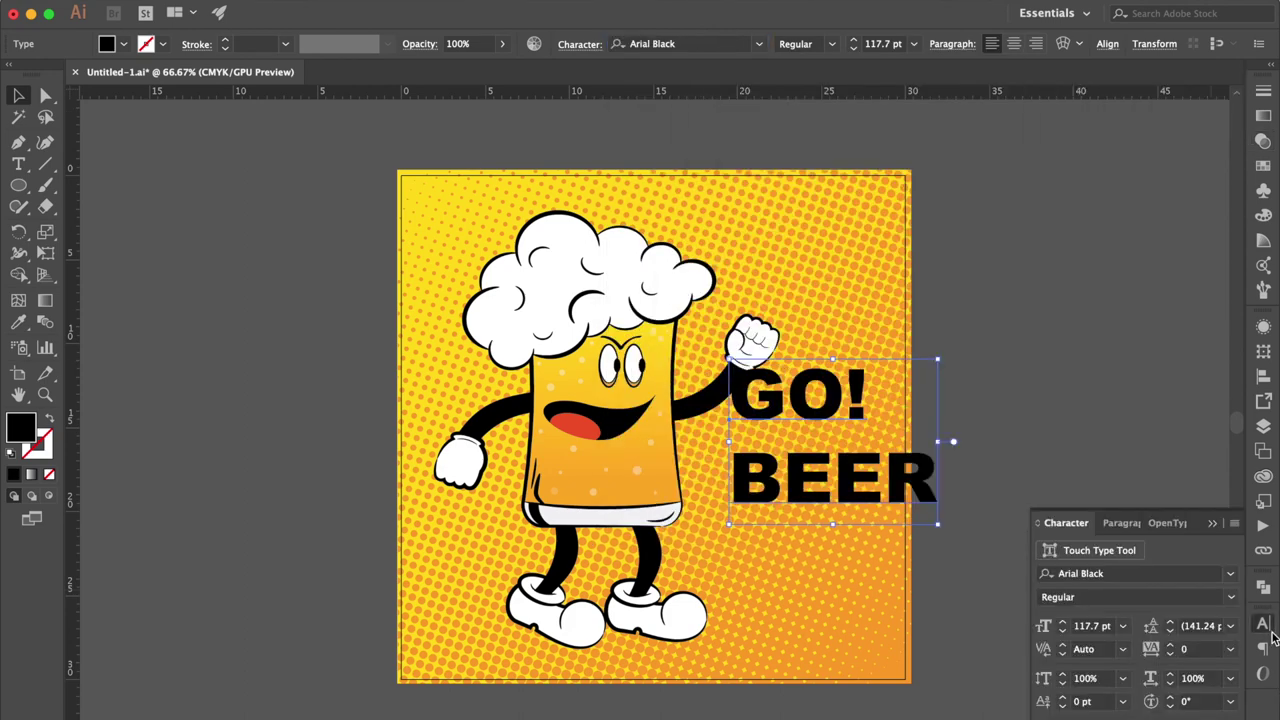
left_click(1211, 628)
key("Down")
key("Down")
key("Down")
key("Down")
key("Down")
key("Down")
key("Down")
key("Down")
key("Down")
key("Down")
key("Down")
key("Down")
key("Down")
key("Down")
key("Down")
key("Down")
key("Down")
key("Down")
key("Down")
key("Down")
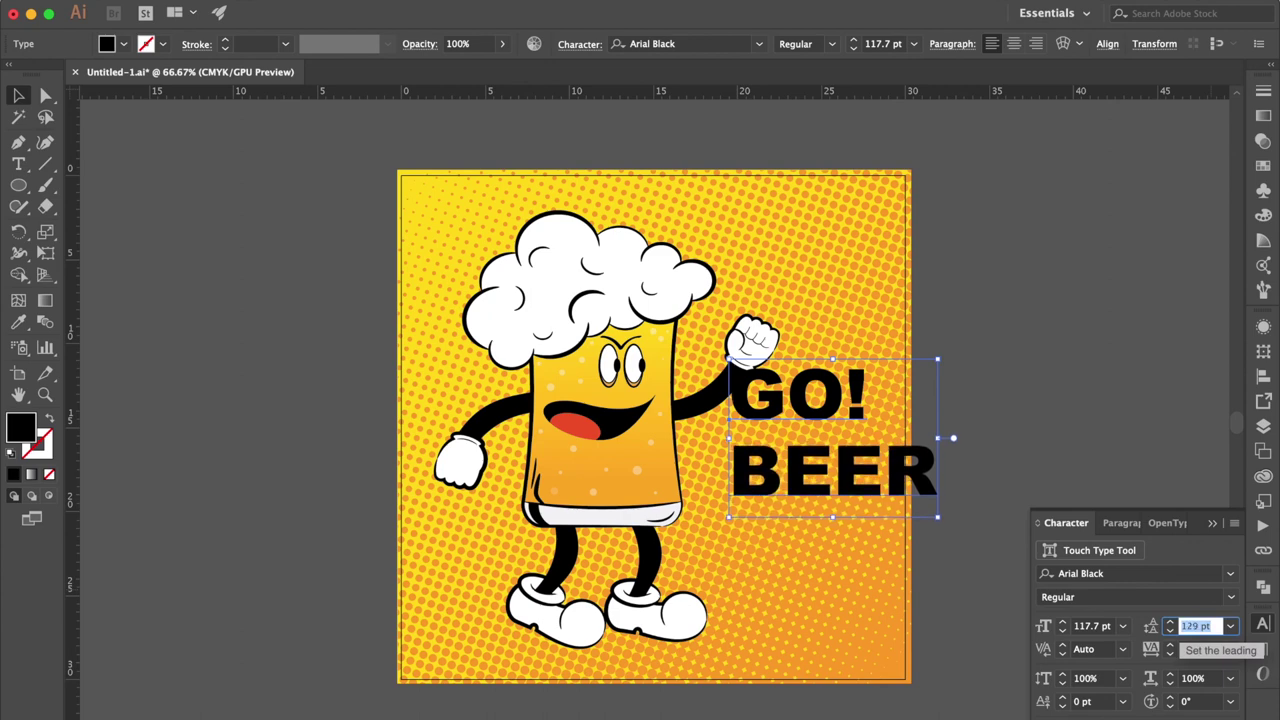
key("Down")
key("Down")
key("Down")
key("Down")
key("Down")
key("Down")
key("Down")
key("Down")
key("Down")
key("Down")
key("Down")
key("Down")
key("Down")
key("Down")
key("Down")
left_click(1063, 419)
Step: Move the "GO! BEER" text closer to the mug beneath the raised arm and reduce its font size to 85 pt
left_click_drag(837, 410, 805, 472)
left_click_drag(908, 540, 860, 522)
left_click(876, 46)
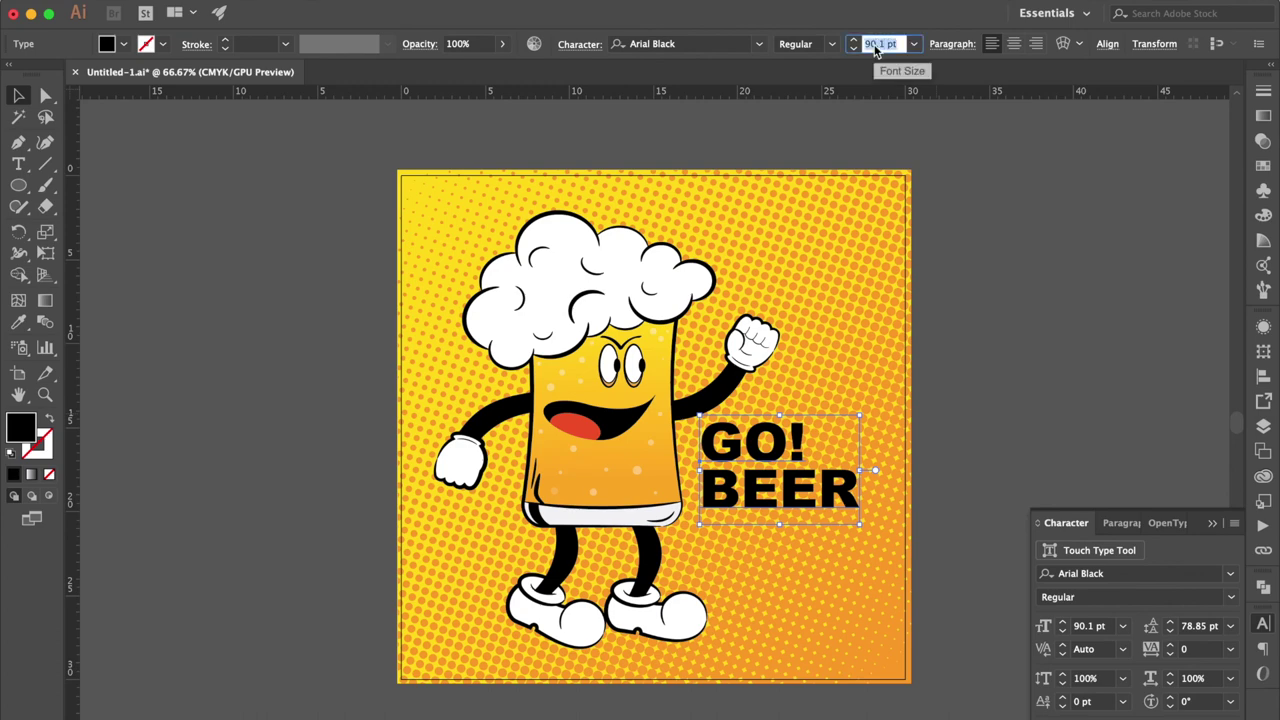
type("85")
key("Return")
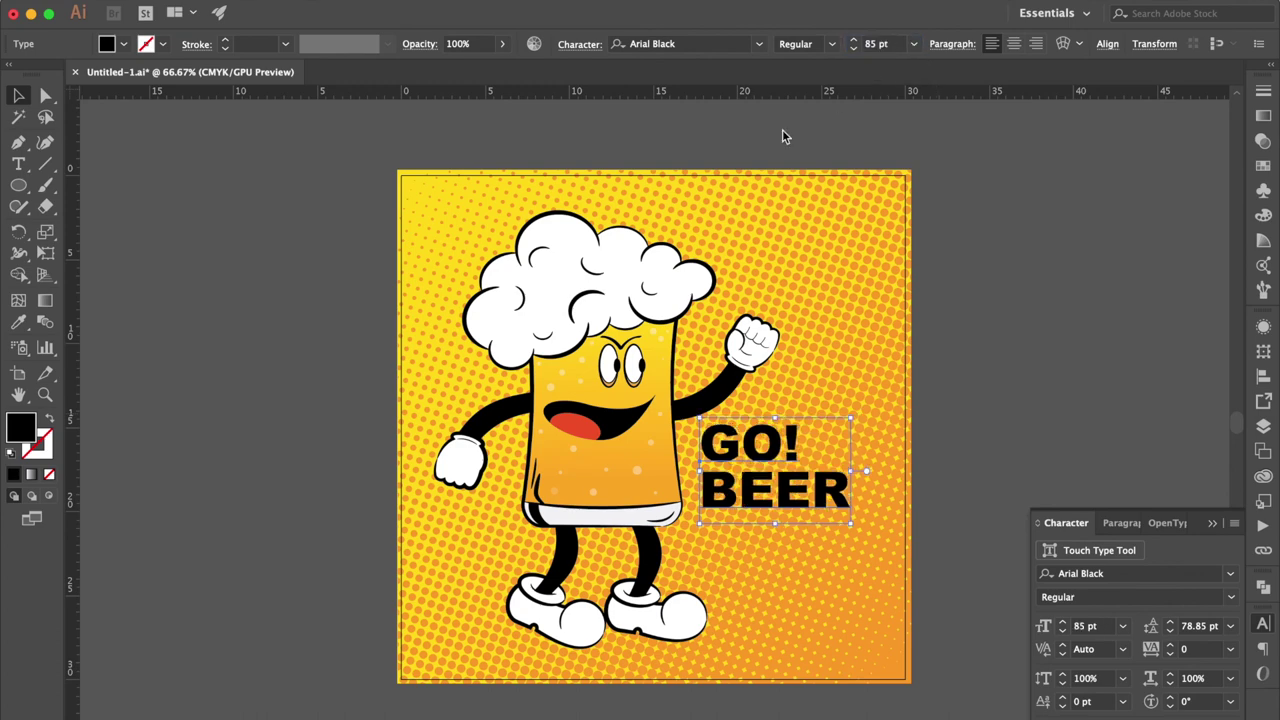
left_click(1057, 341)
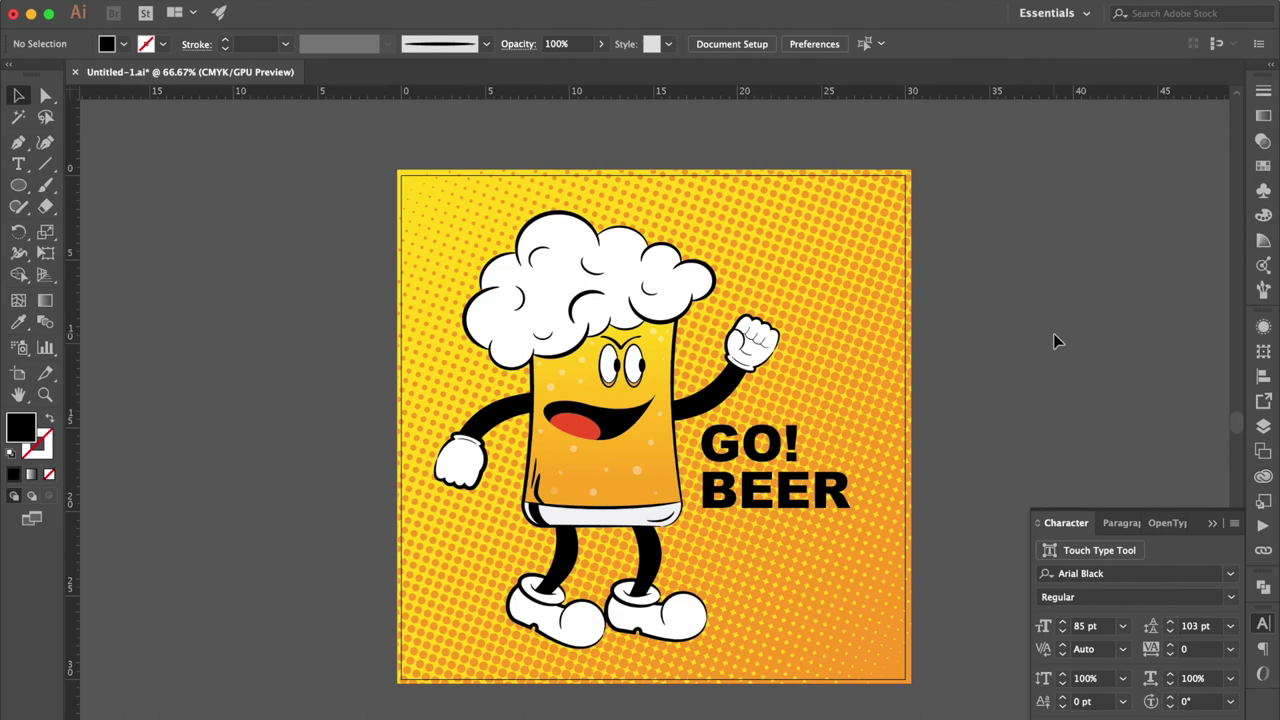